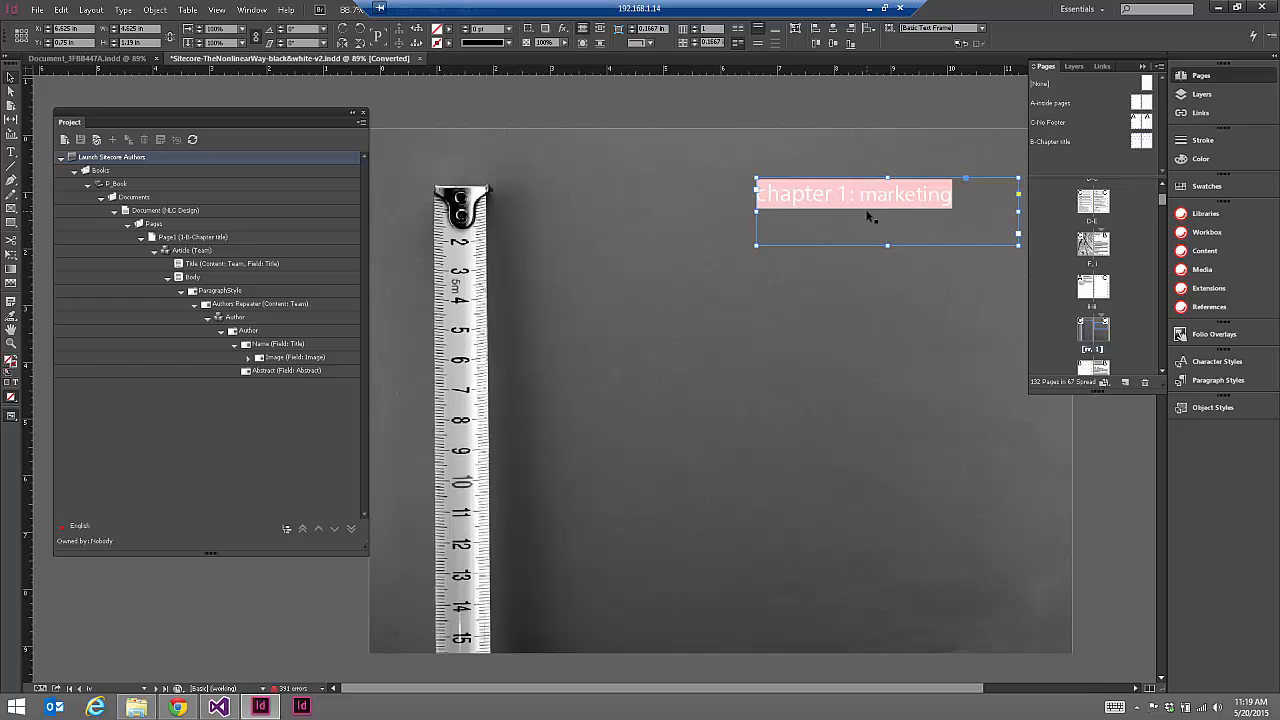
- Examine the layout of the articles following the chapter 1 title spread, from spread 2-3 through page 7
scroll(1090, 328, down, 1)
double_click(1090, 332)
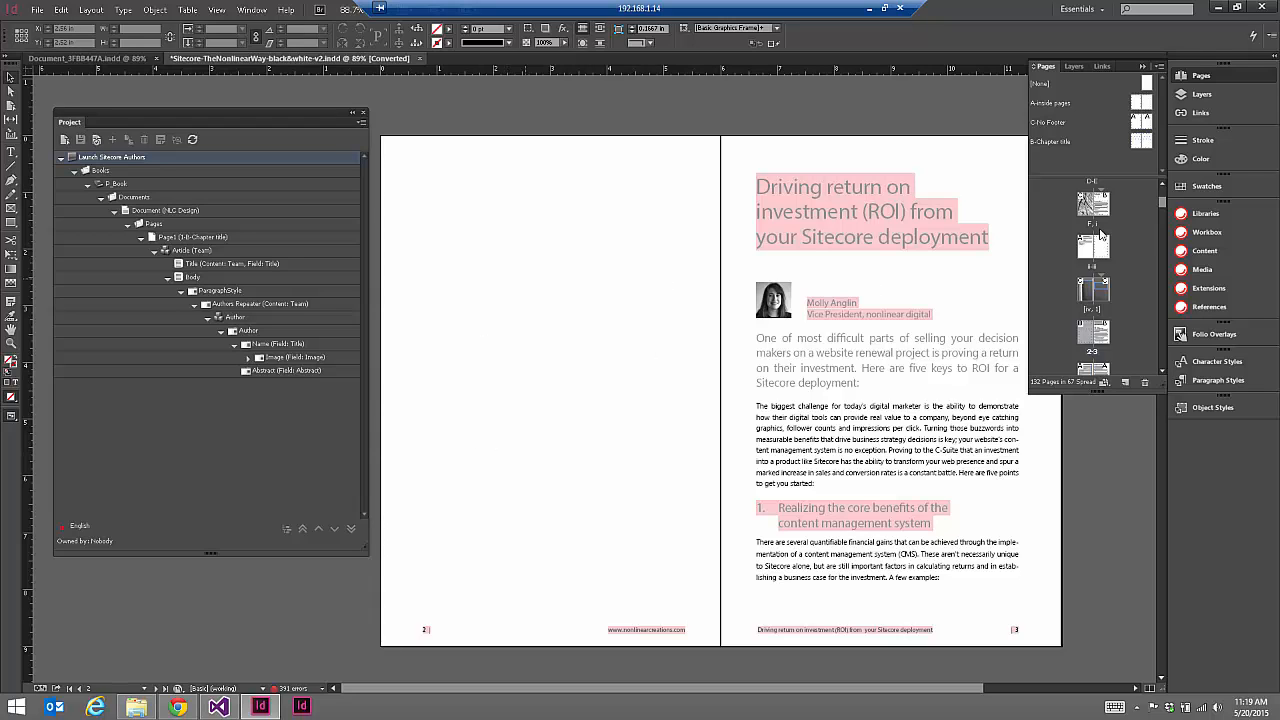
click(905, 233)
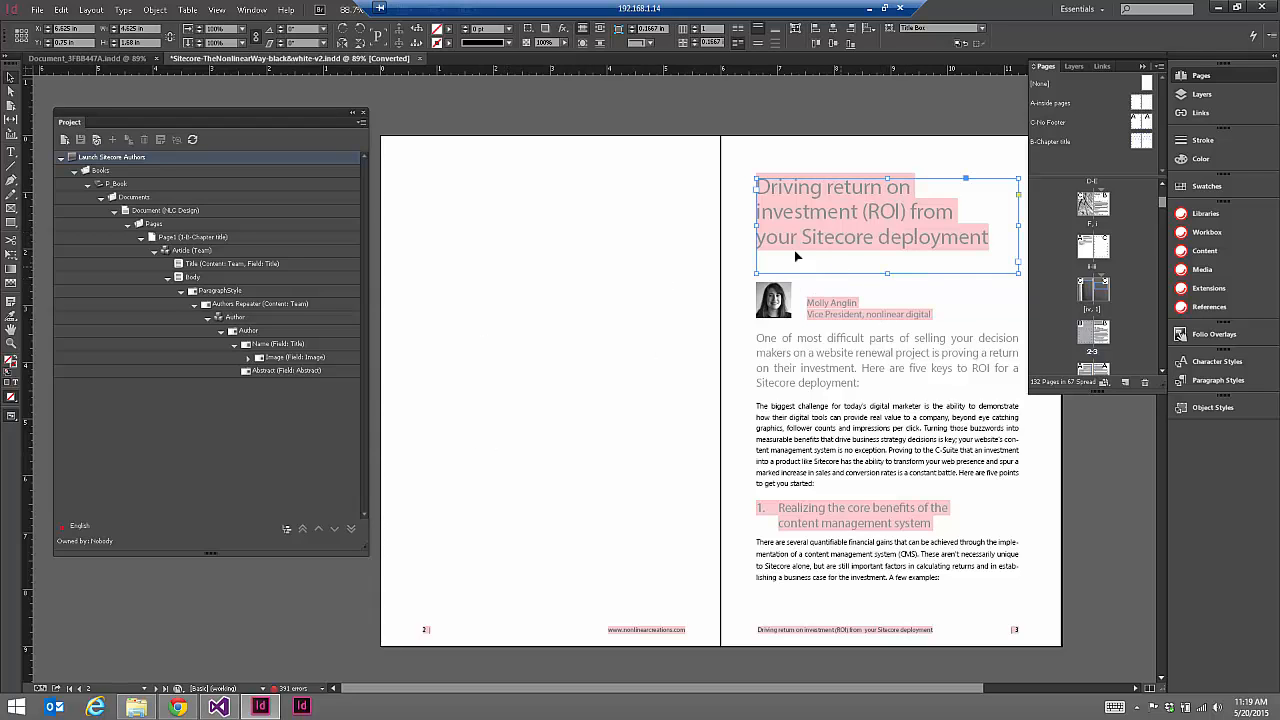
scroll(798, 275, down, 8)
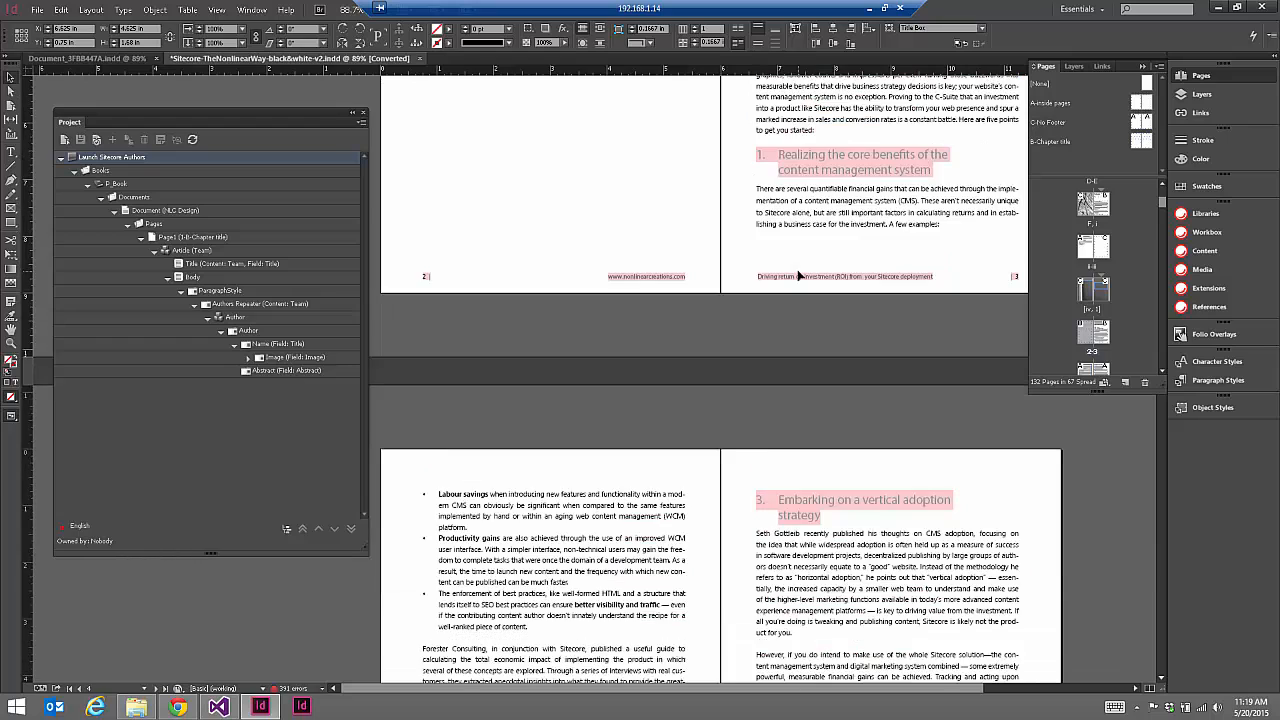
scroll(693, 305, down, 2)
scroll(847, 273, up, 8)
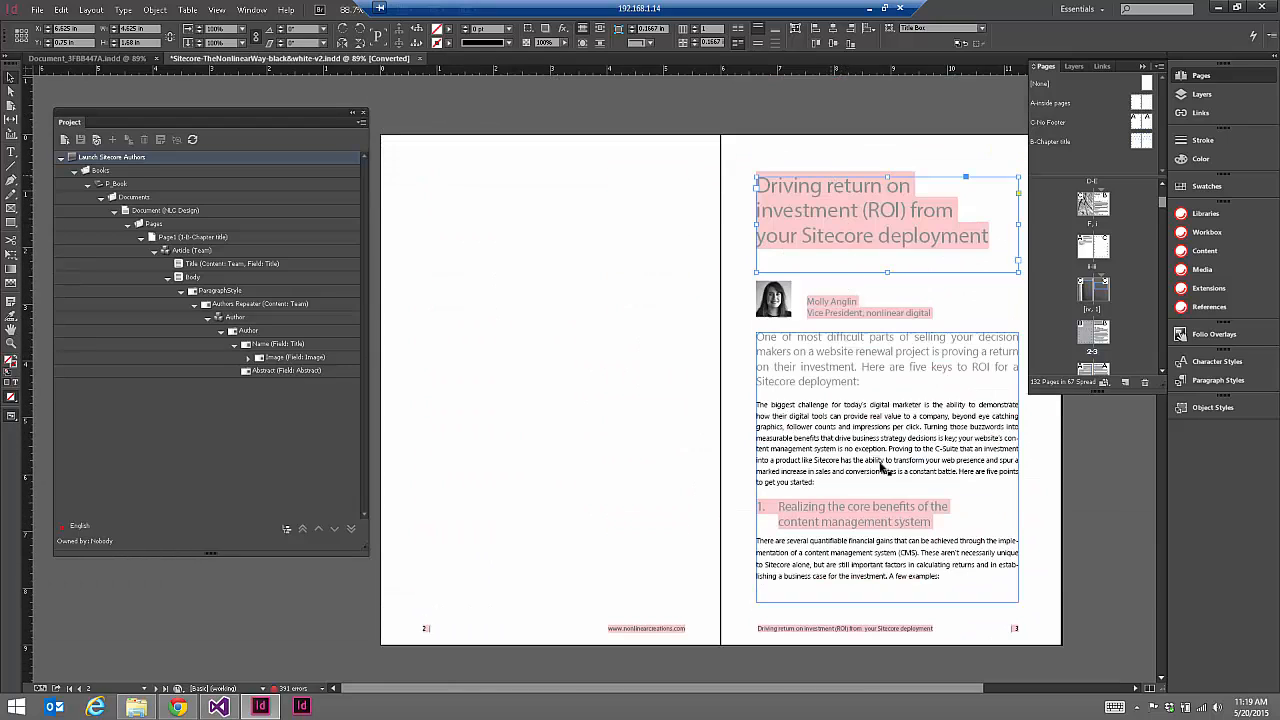
scroll(672, 338, down, 5)
scroll(672, 338, down, 6)
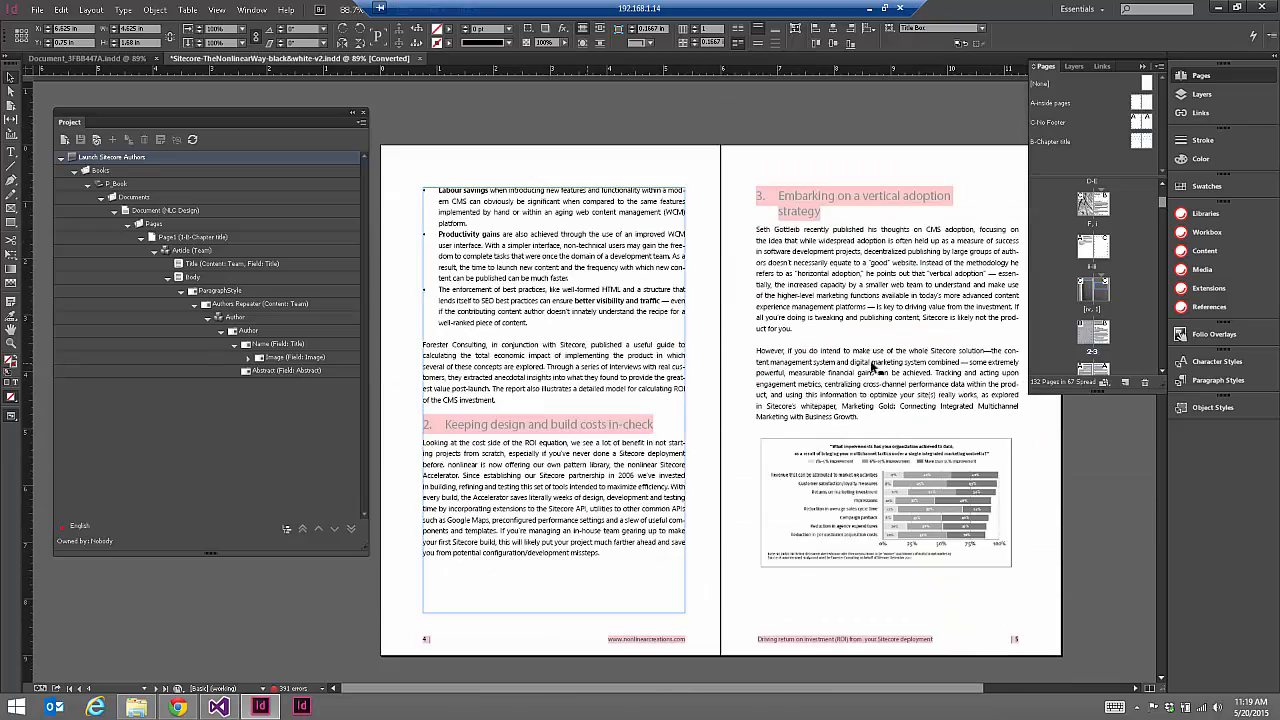
scroll(581, 426, down, 6)
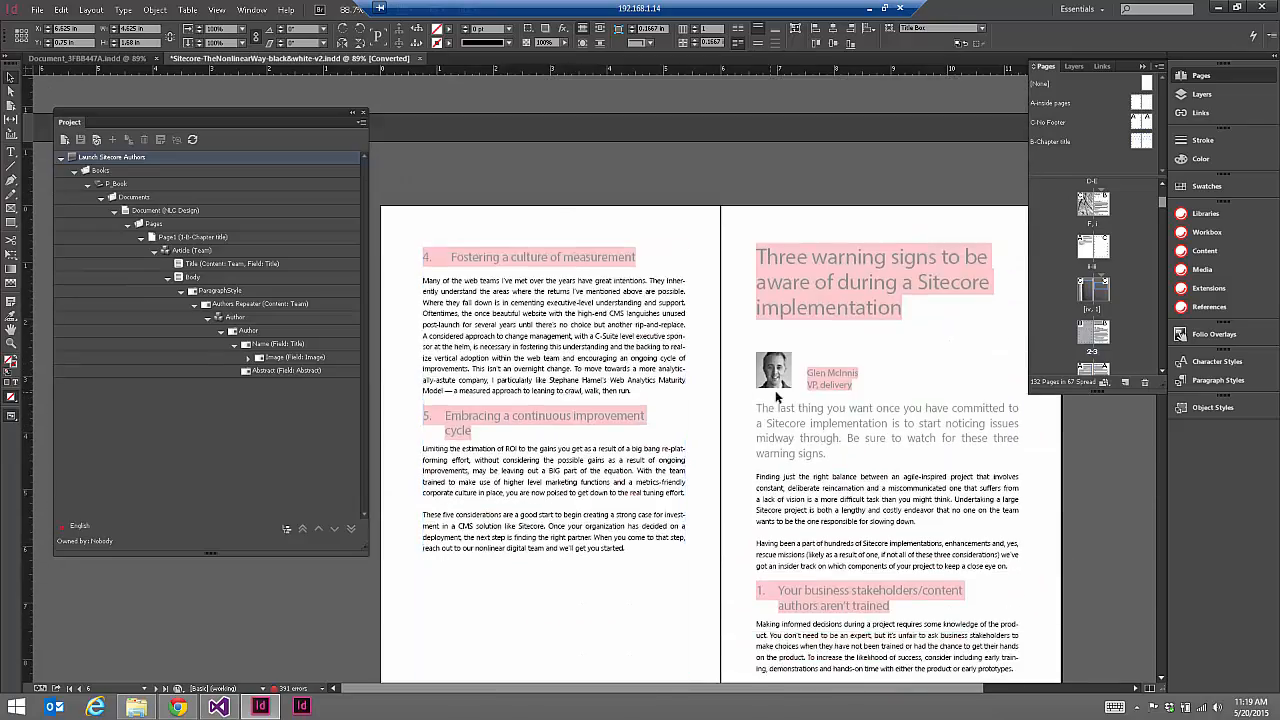
scroll(700, 450, up, 9)
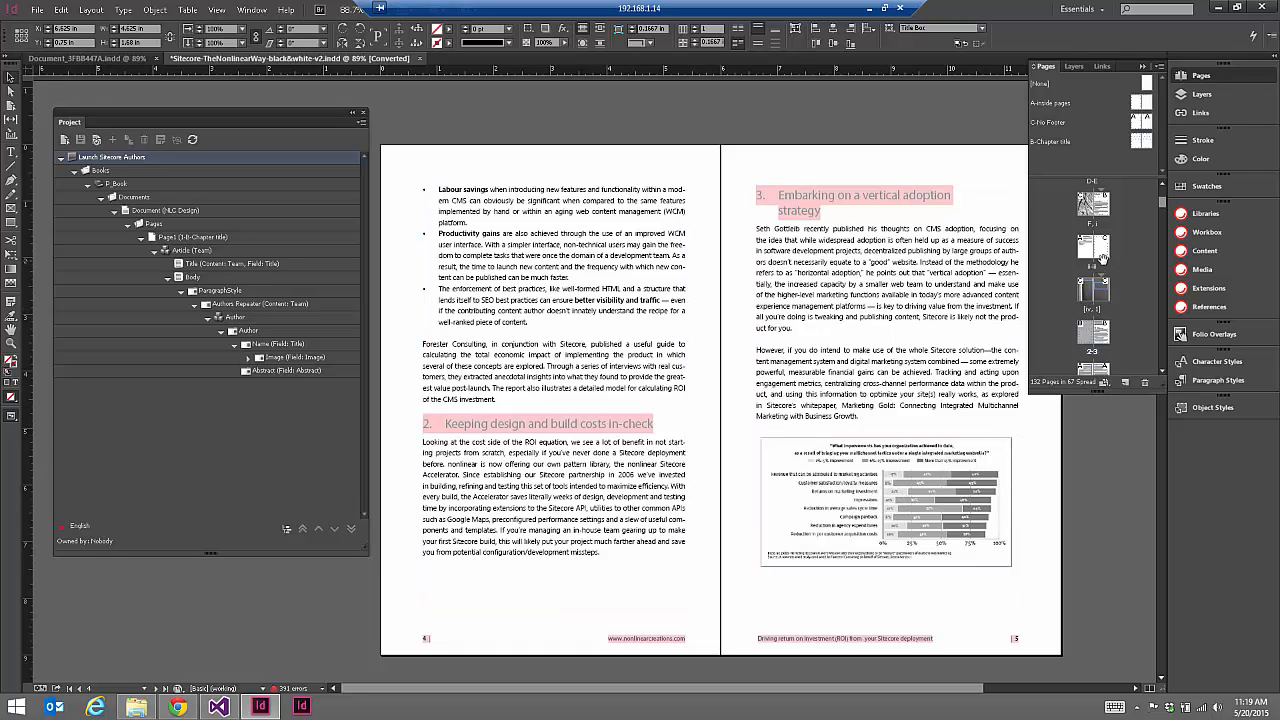
- Switch to the Sitecore Content Editor and examine the Launch Sitecore Article and Launch Sitecore Authors project trees
click(178, 707)
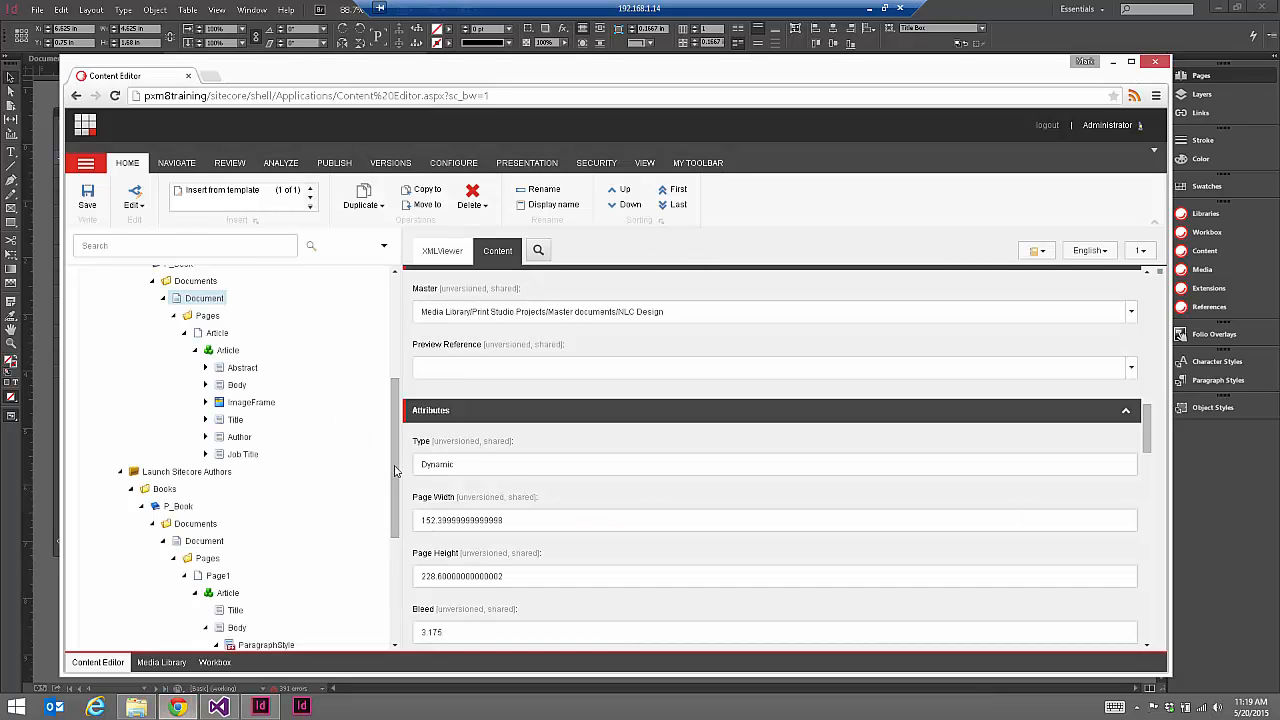
scroll(390, 437, up, 2)
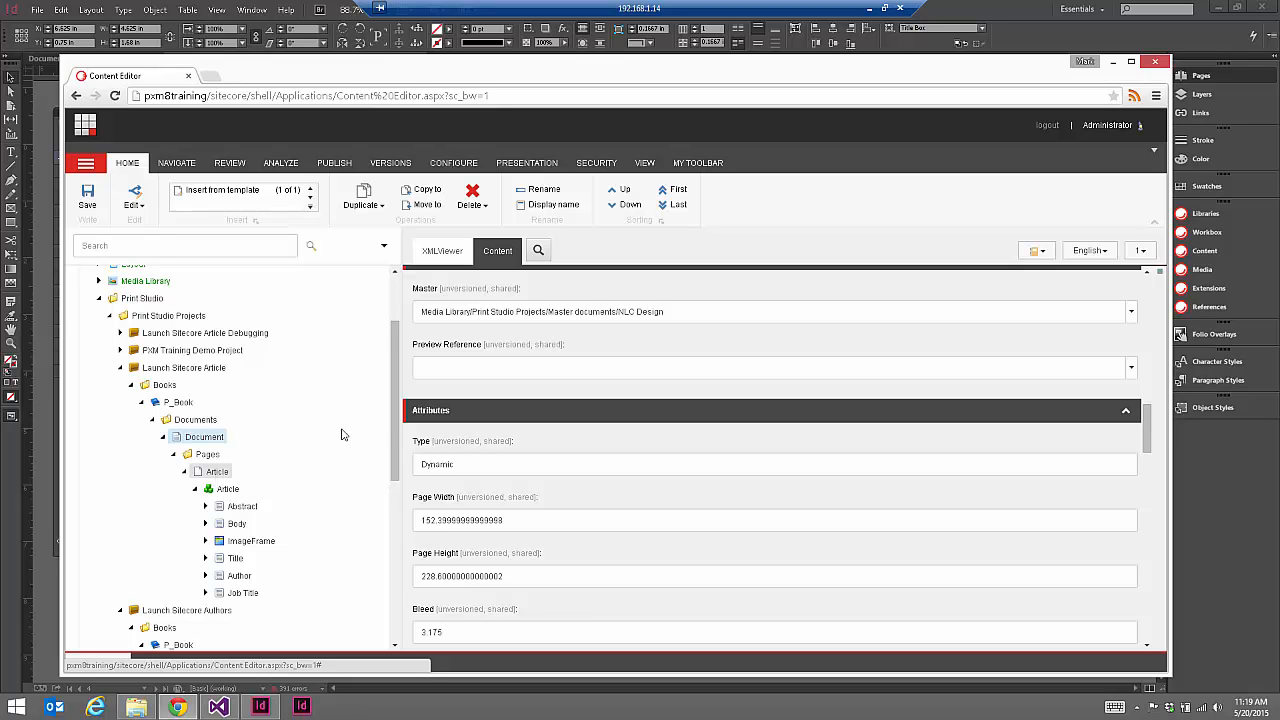
drag(398, 450, 402, 568)
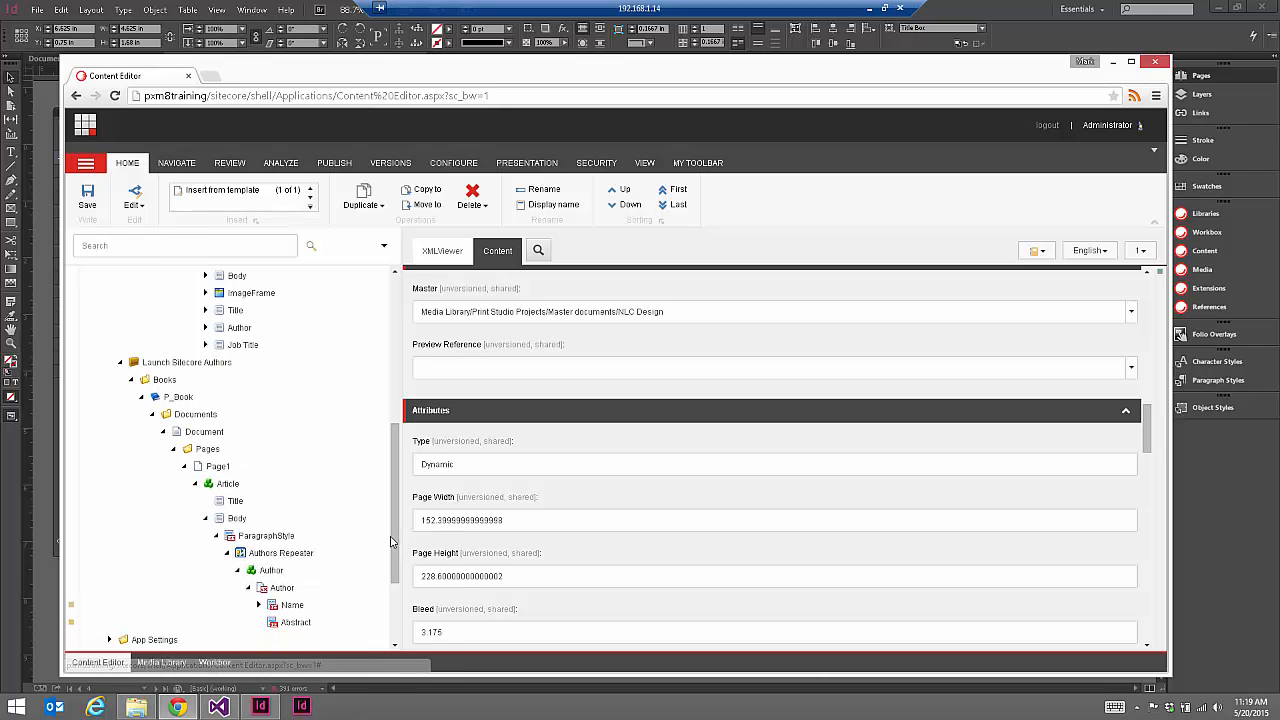
drag(398, 545, 386, 478)
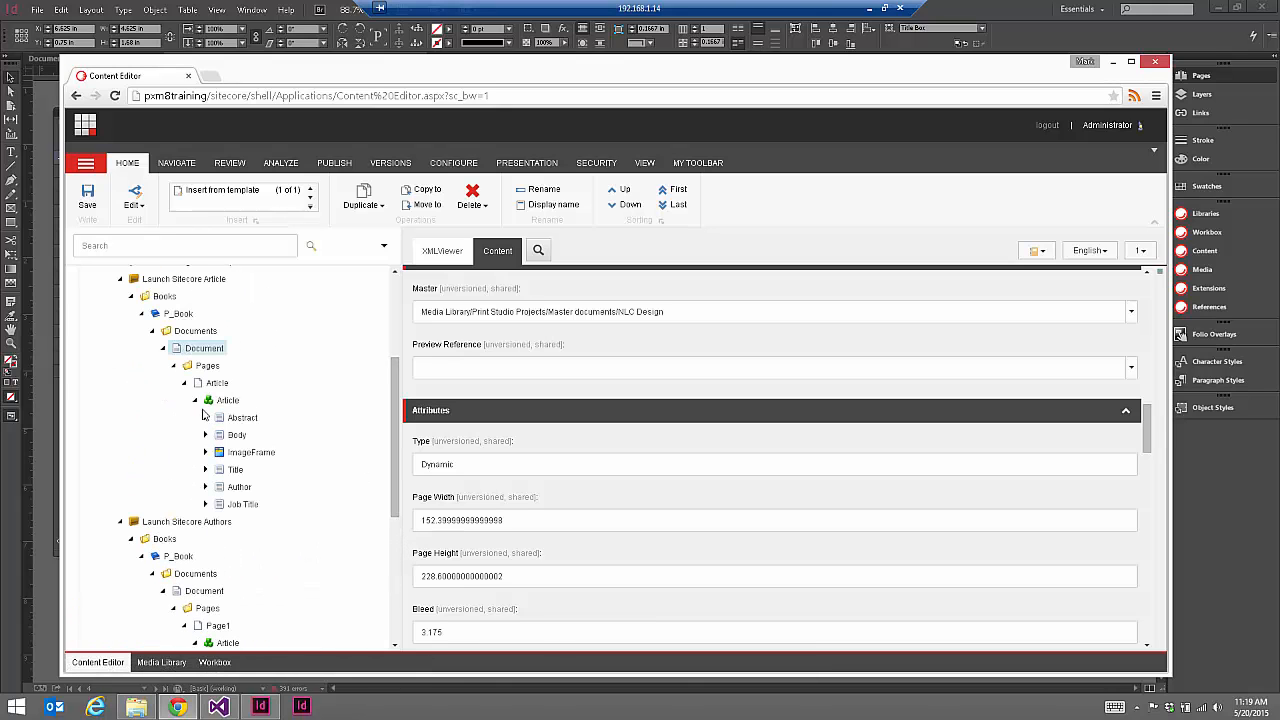
- Switch back to InDesign, inspect the "chapter 1: marketing" heading frame on its title spread, and compare it with the Content Editor's project trees
click(1008, 5)
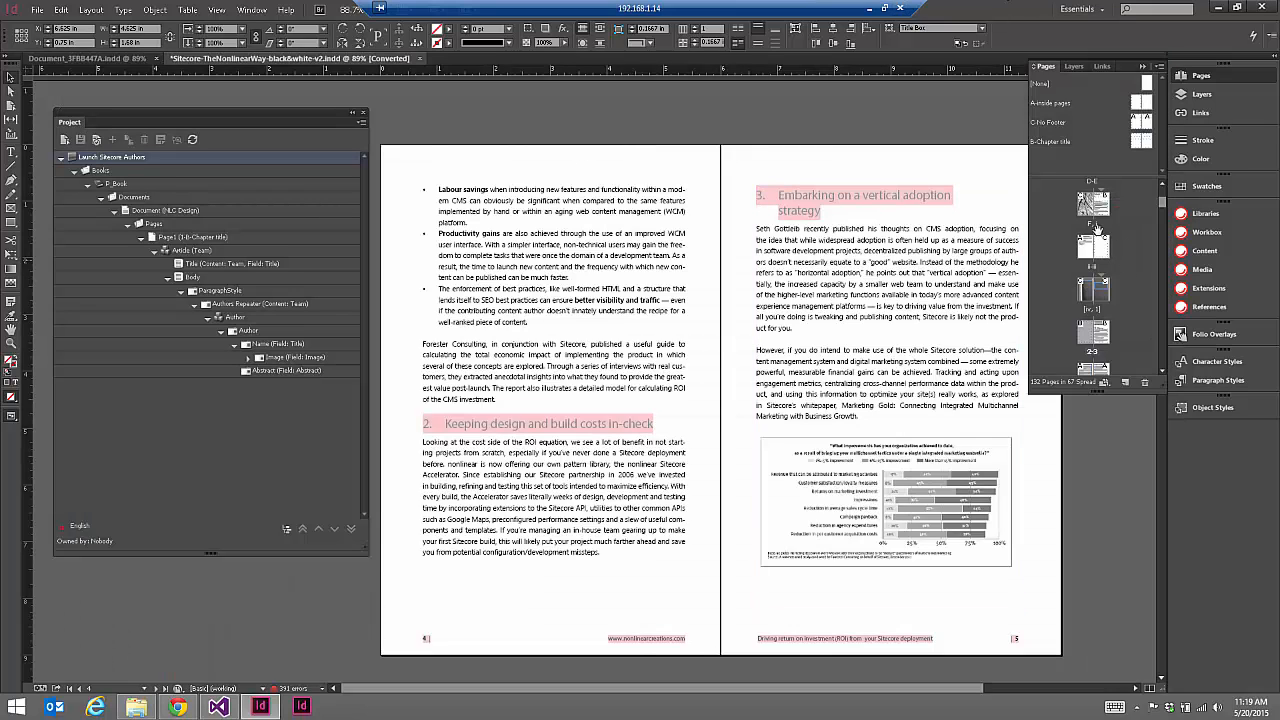
scroll(1086, 332, up, 1)
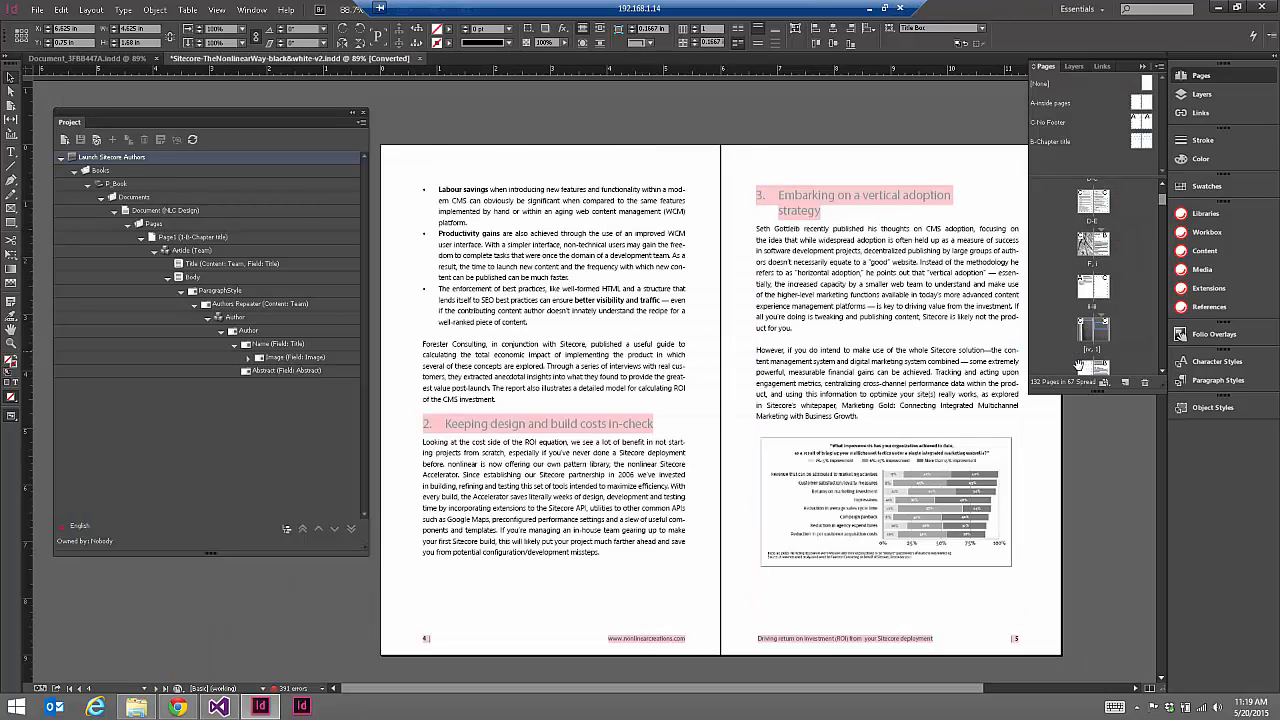
double_click(1086, 330)
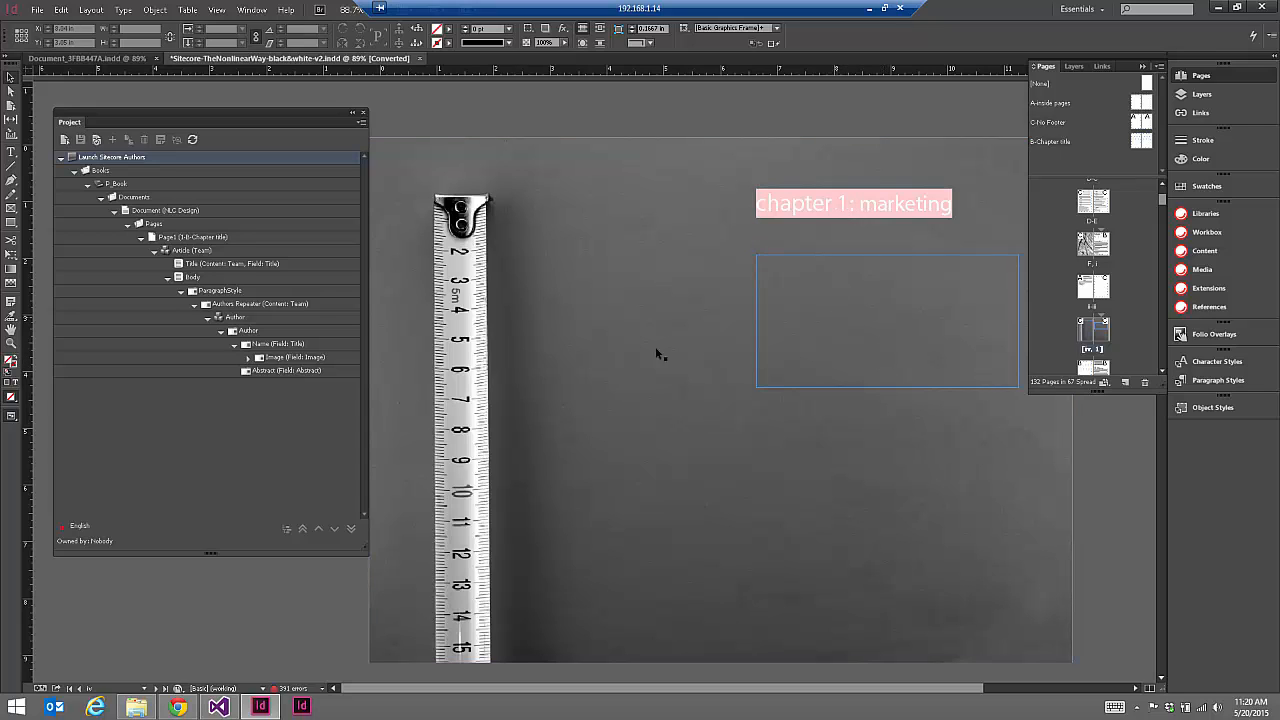
click(866, 215)
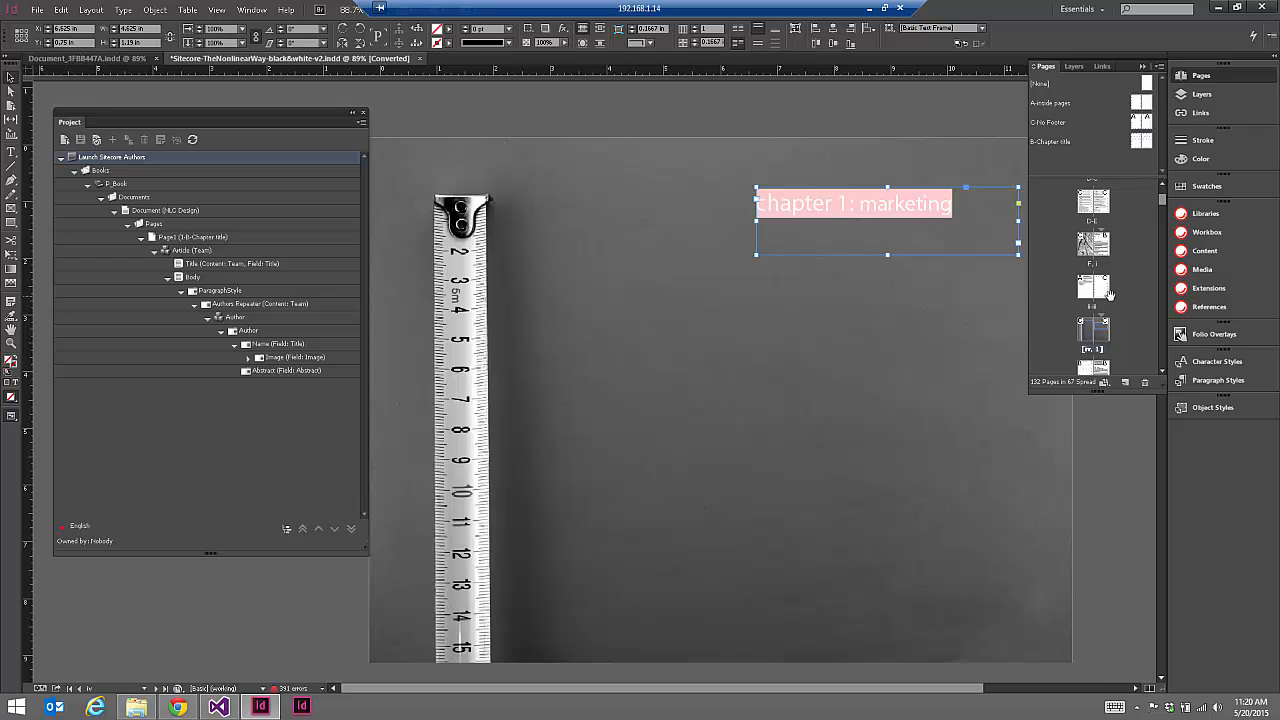
scroll(1100, 280, down, 1)
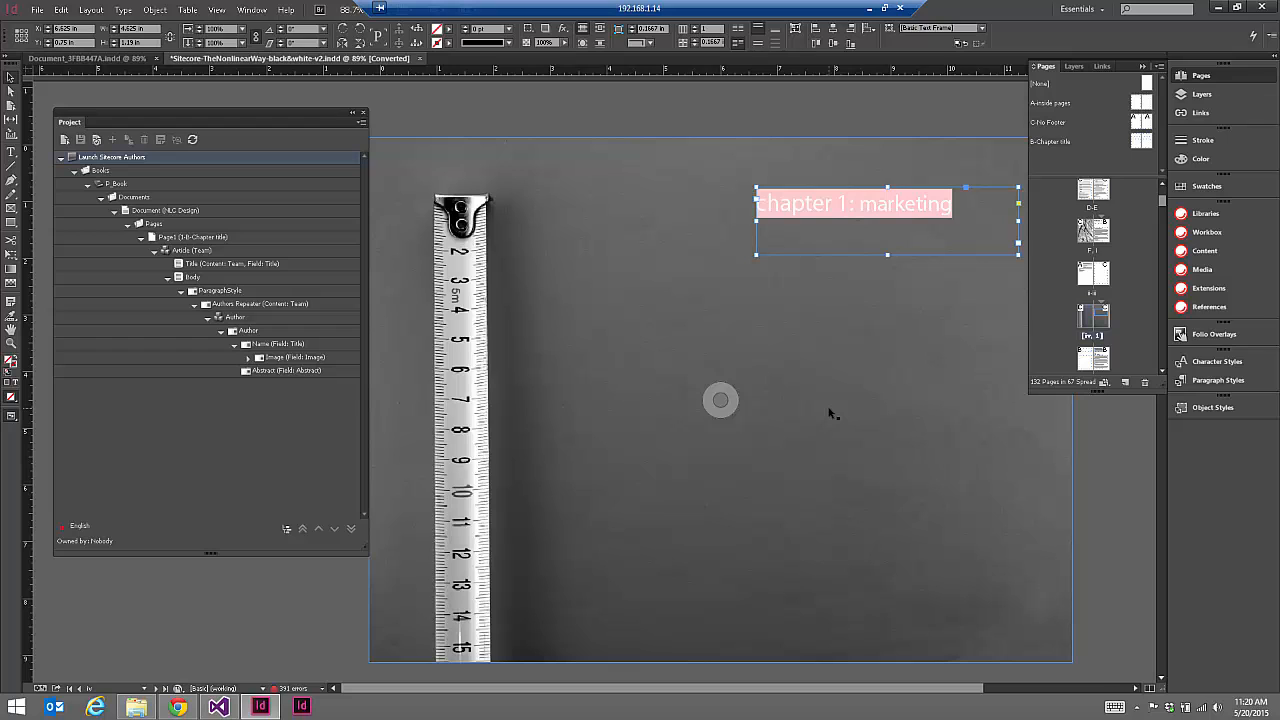
click(177, 707)
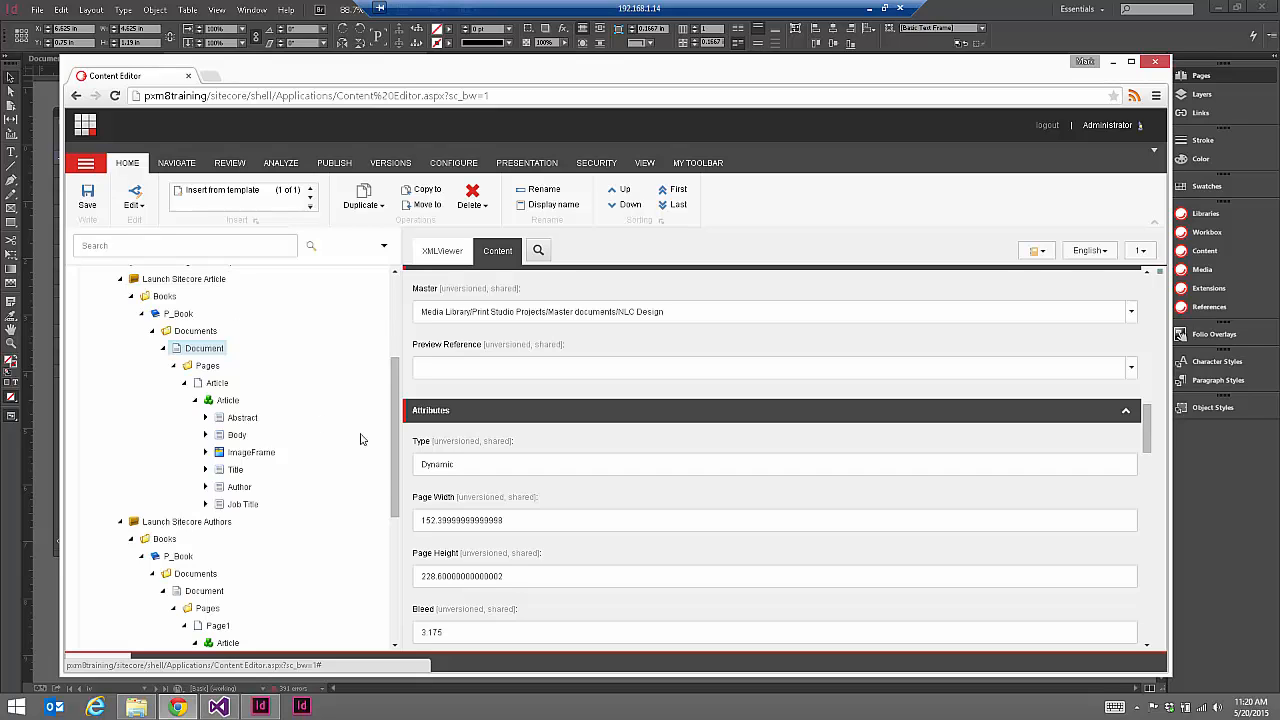
scroll(250, 483, down, 3)
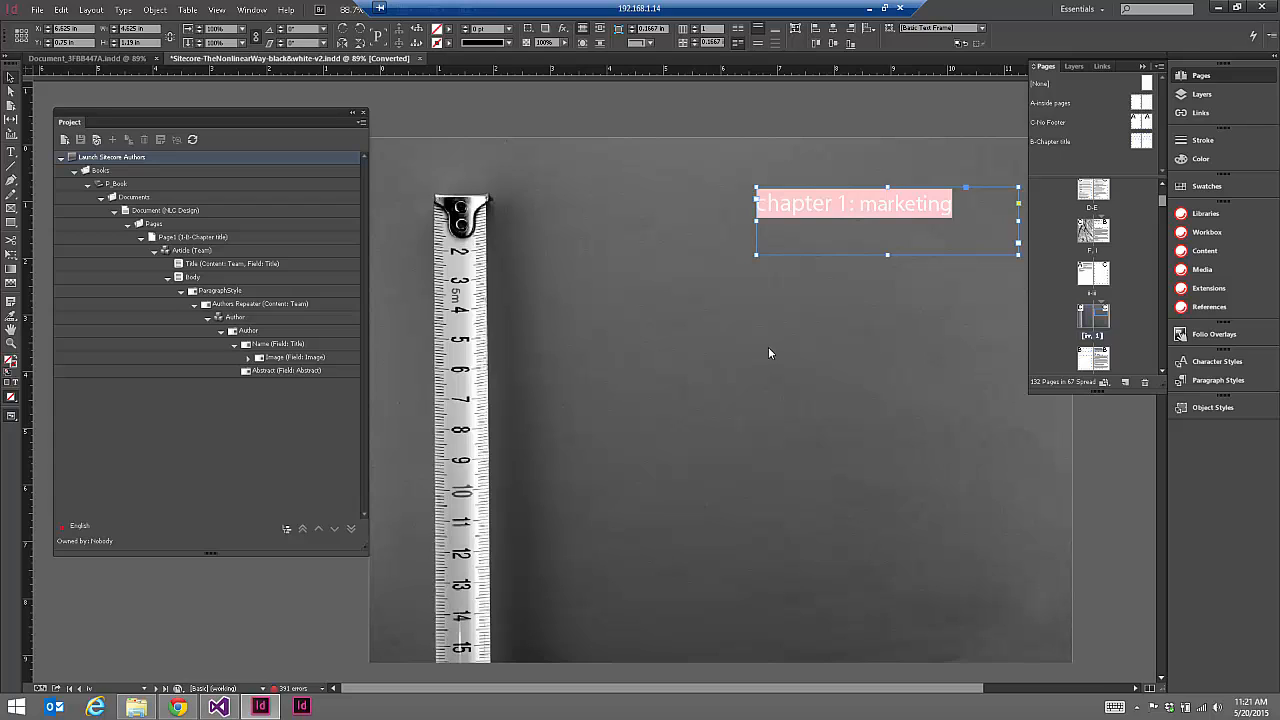
- In InDesign, add a Print Studio project named "Launch Sitecore Book" under Print Studio Projects in the libraries
click(1207, 215)
click(1005, 255)
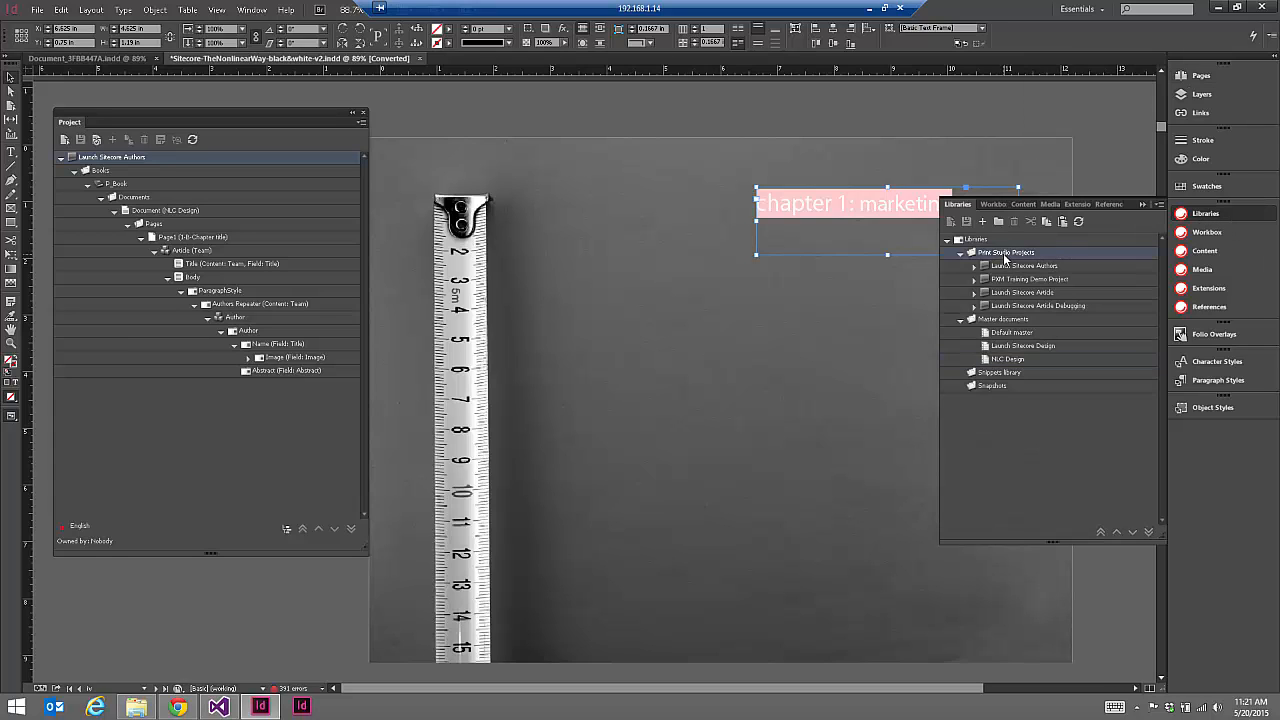
click(984, 222)
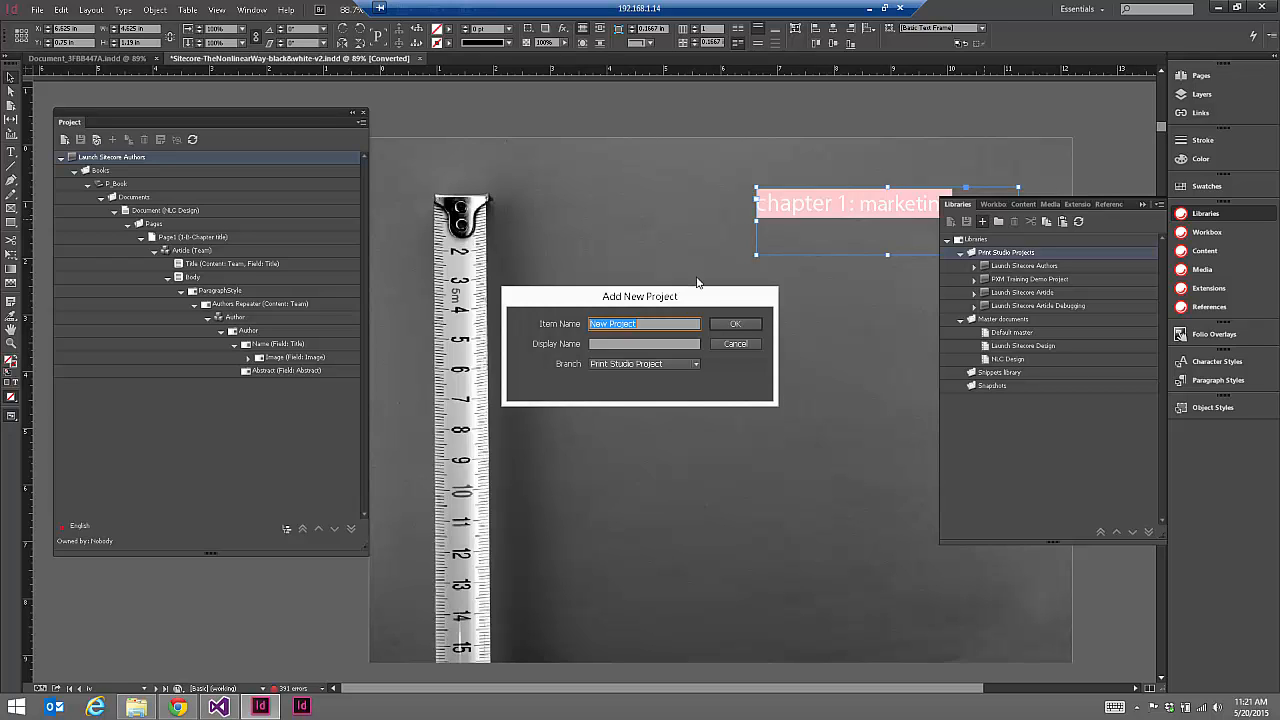
text(Launch Sitecore Book)
click(736, 324)
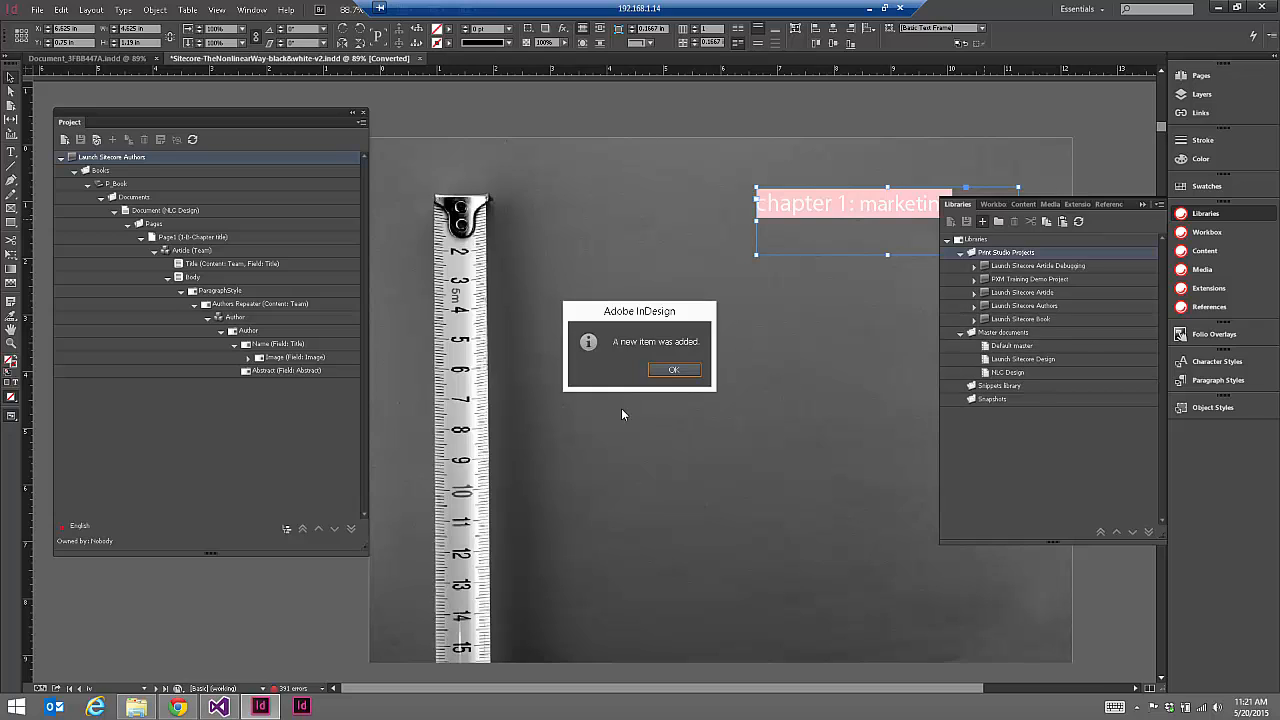
click(674, 370)
- Load the Launch Sitecore Book project, add a Print Studio Document named "Document" to its Documents folder, and select the document's Pages folder
click(1000, 320)
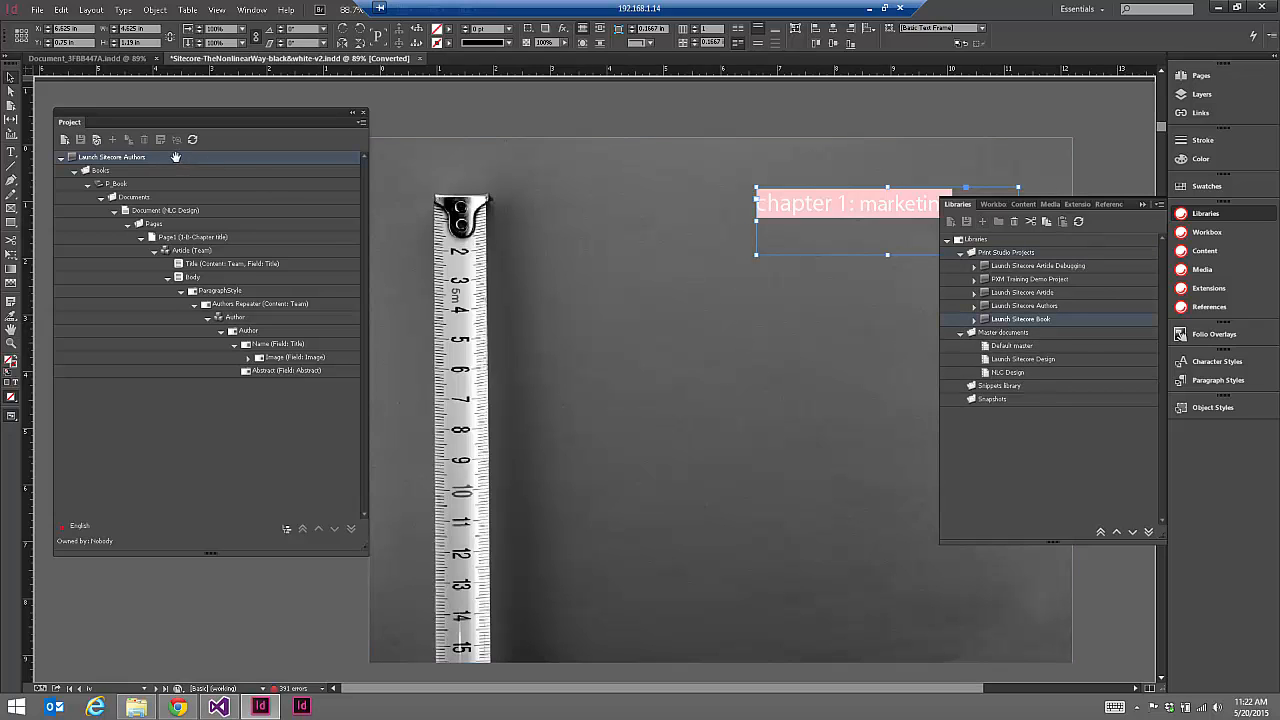
click(129, 198)
click(112, 139)
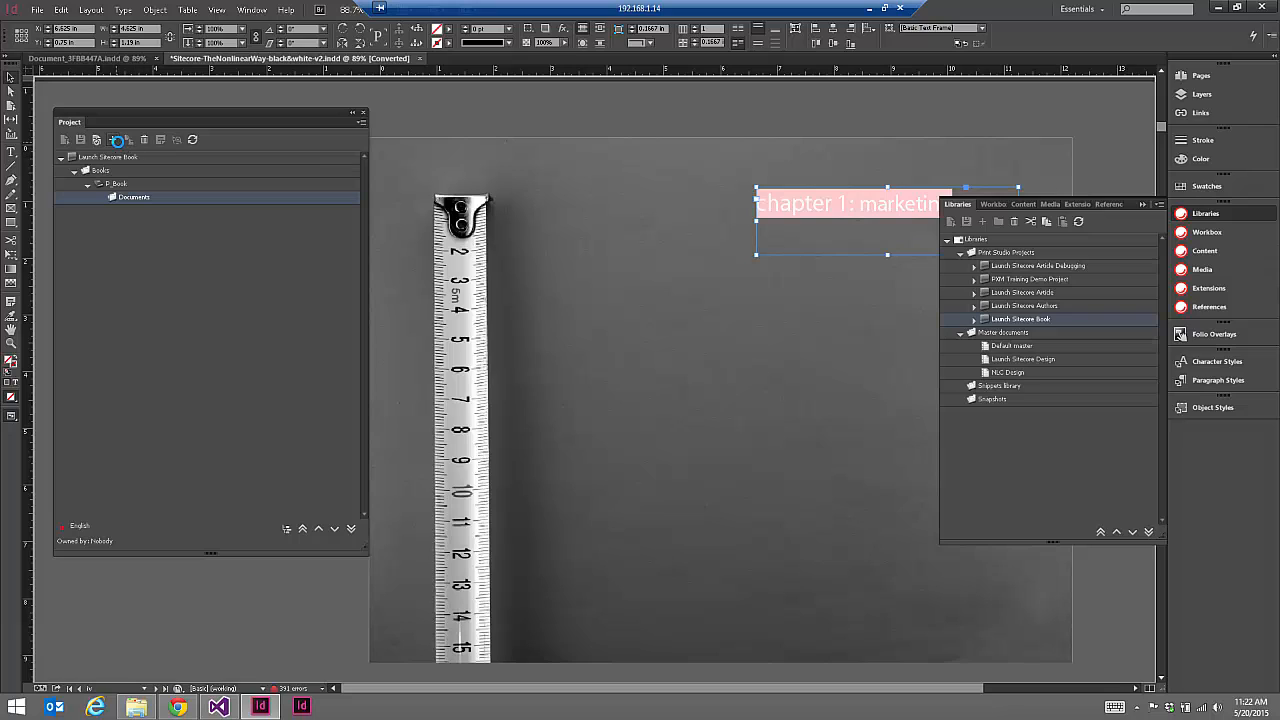
key(BackSpace)
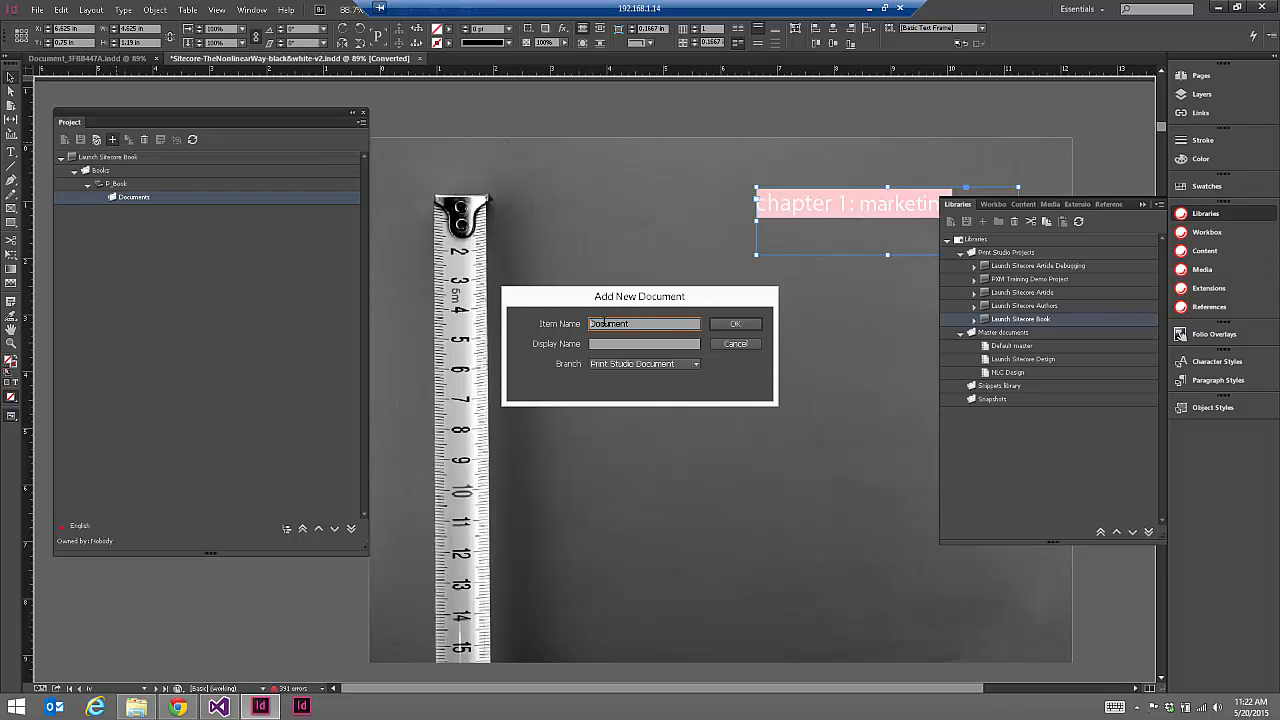
click(728, 325)
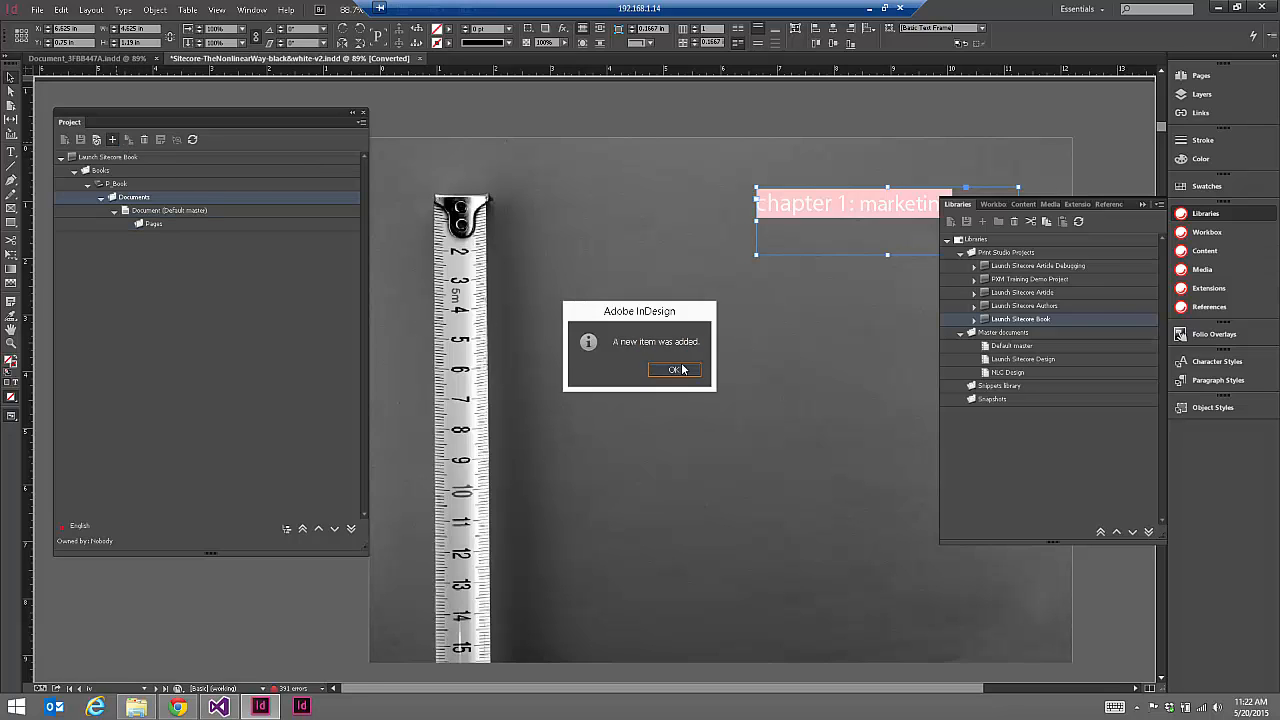
click(676, 369)
click(160, 226)
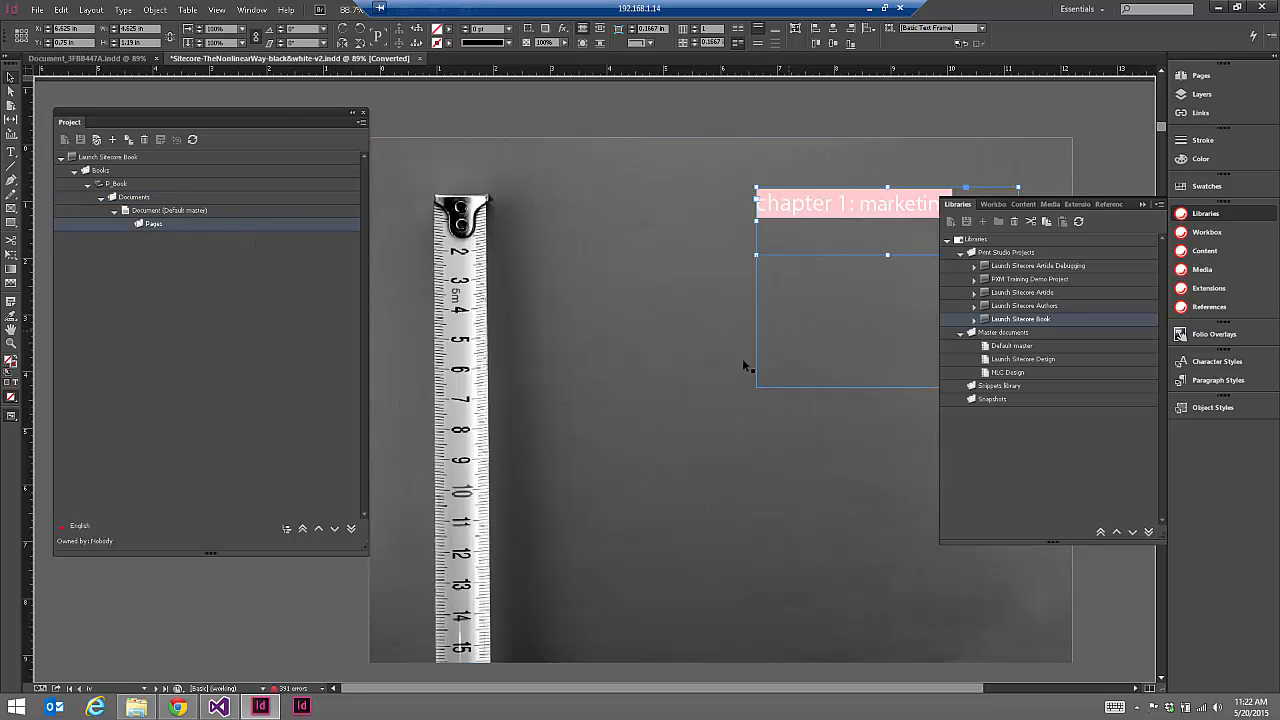
- Examine the book's front matter, including the cover page, table of contents and introduction spreads
click(787, 236)
scroll(787, 231, up, 20)
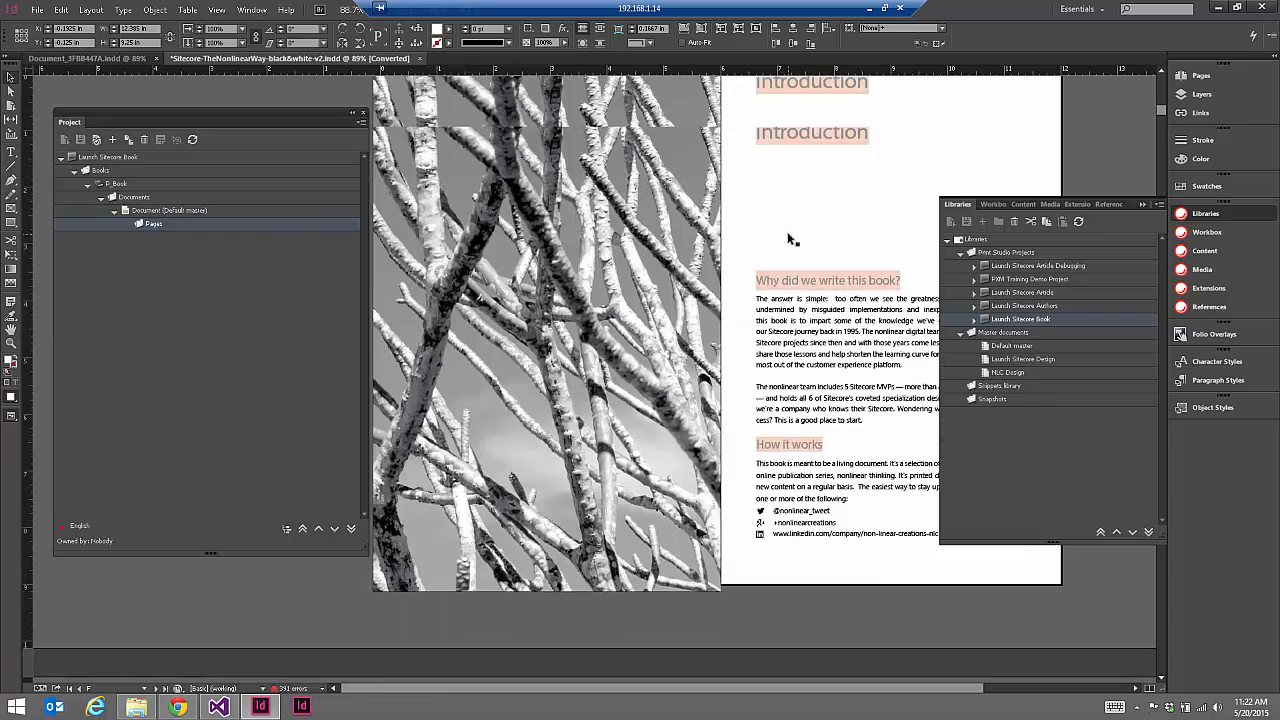
scroll(786, 312, down, 6)
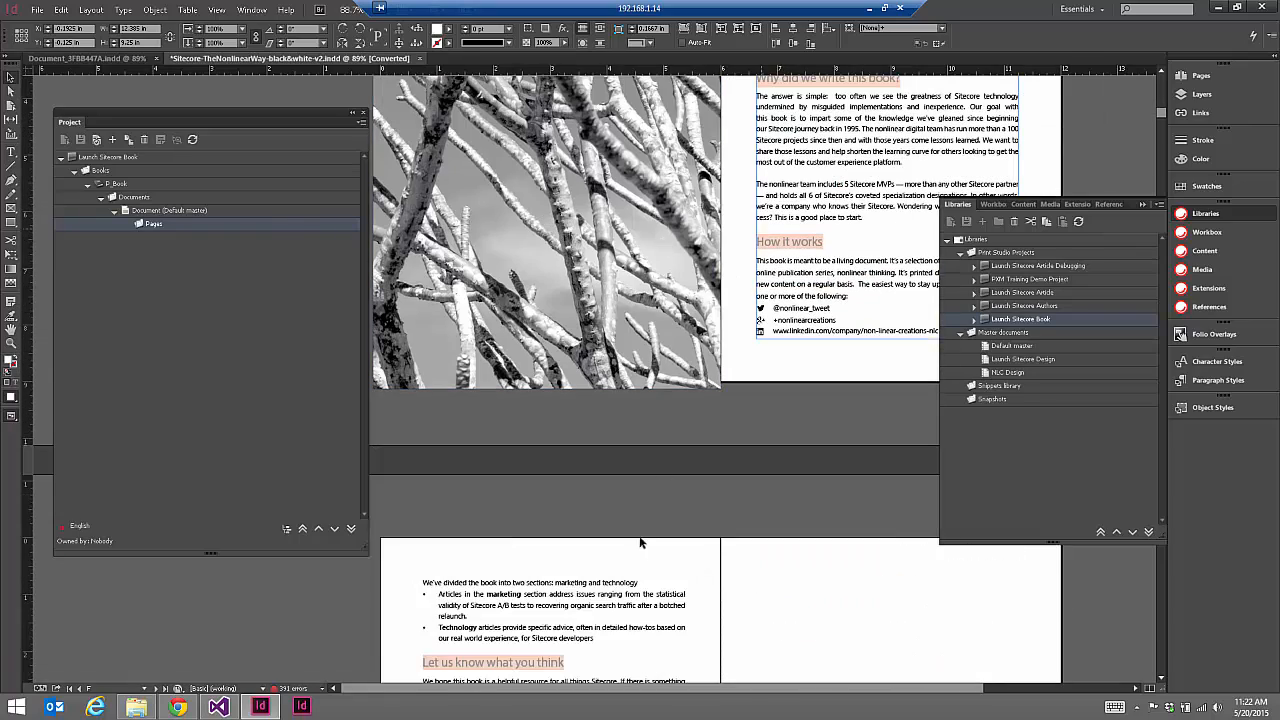
scroll(670, 435, up, 10)
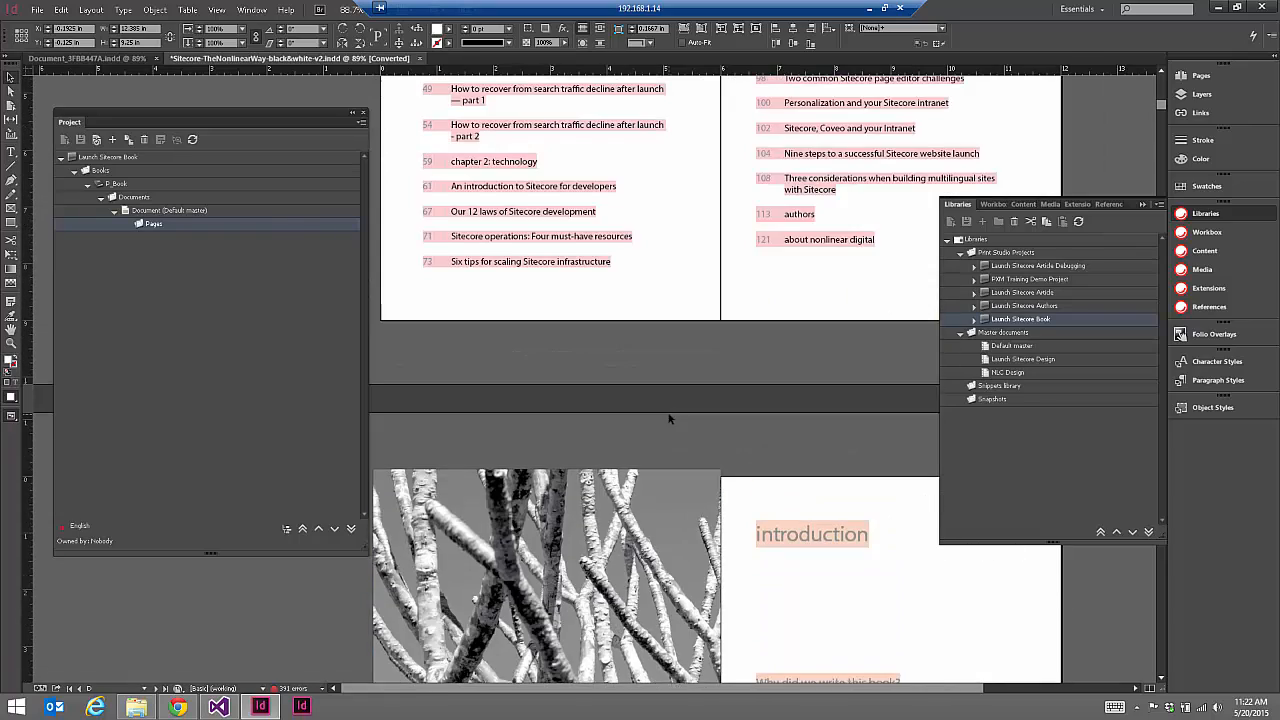
scroll(669, 418, up, 10)
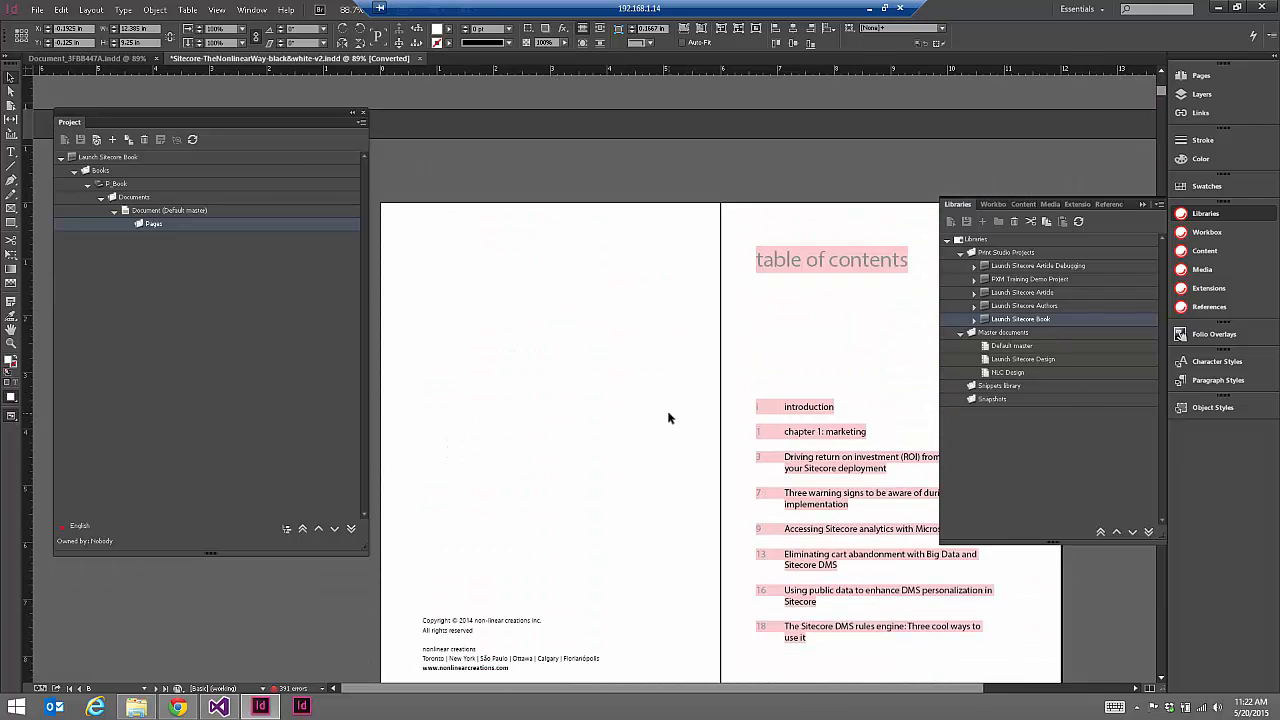
scroll(669, 418, up, 4)
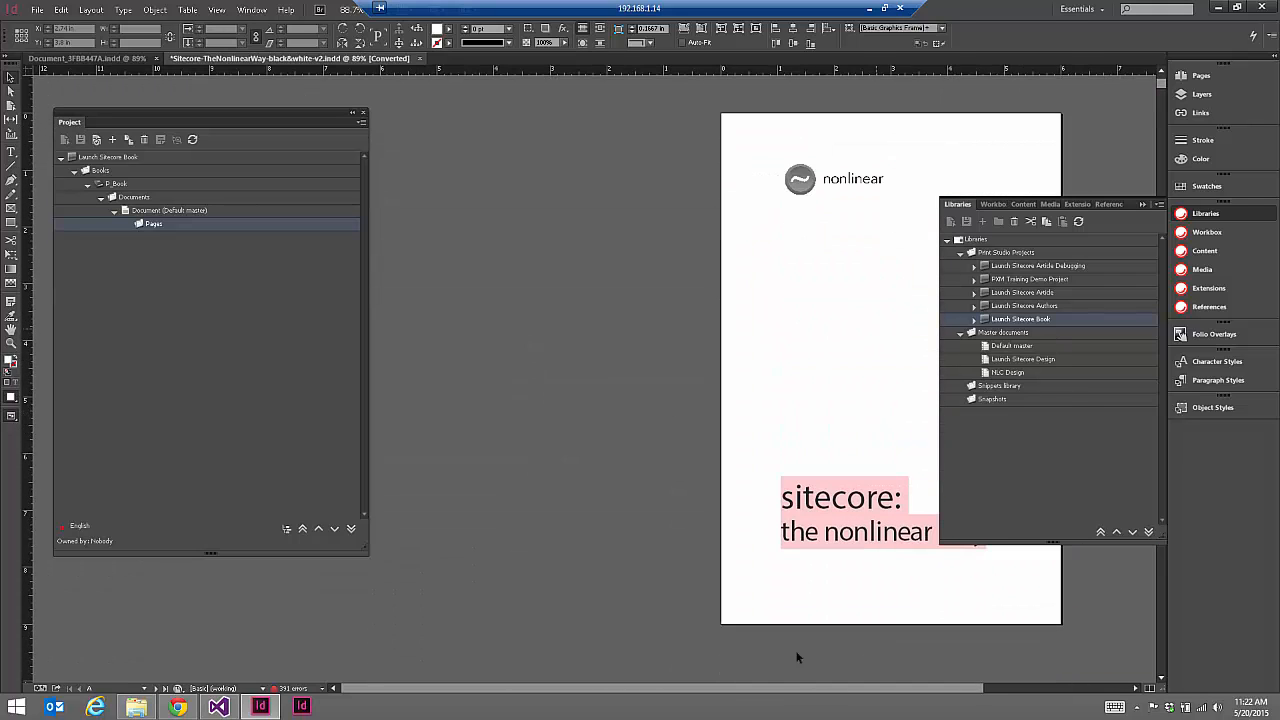
scroll(733, 692, right, 4)
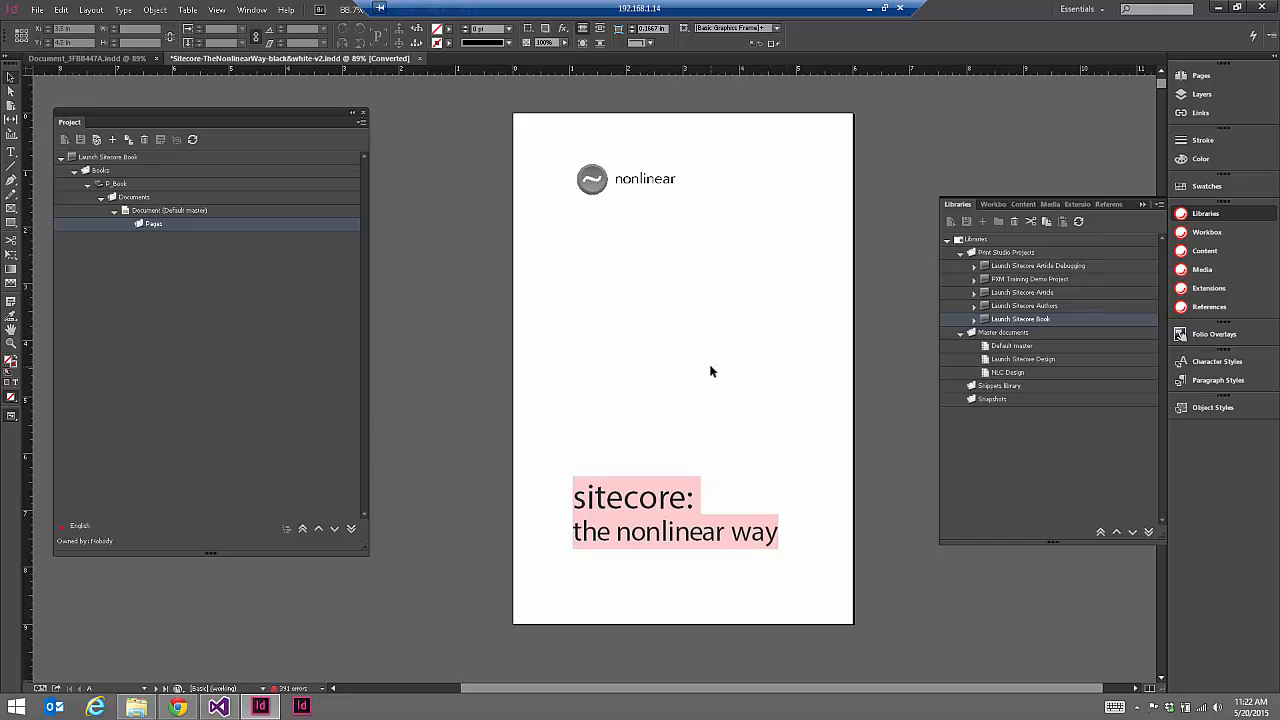
scroll(710, 370, down, 5)
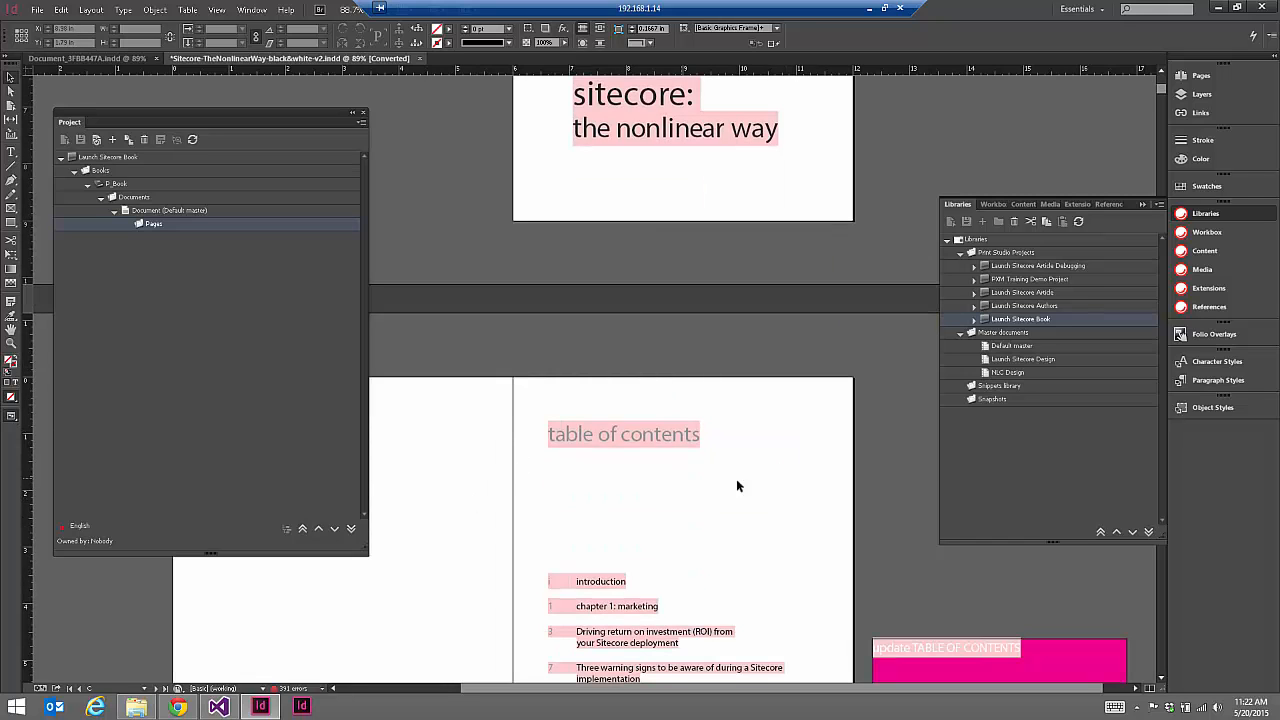
scroll(777, 457, down, 3)
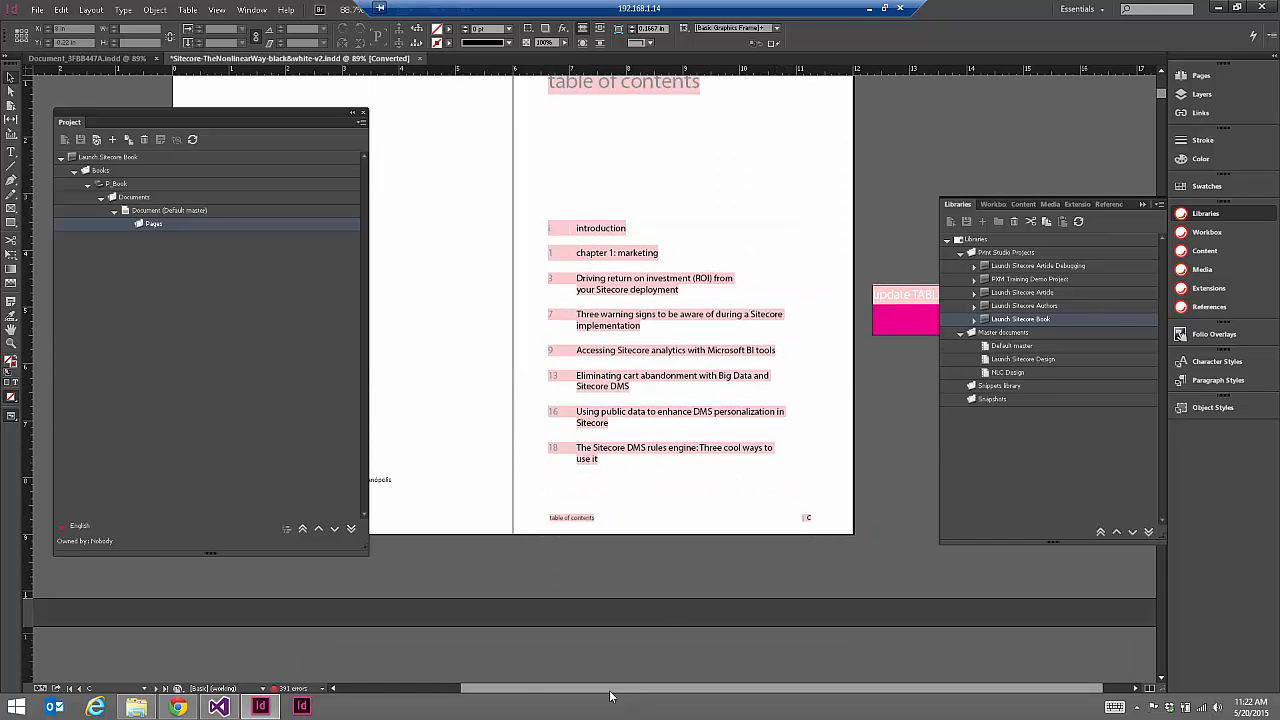
drag(628, 693, 503, 695)
scroll(808, 305, up, 8)
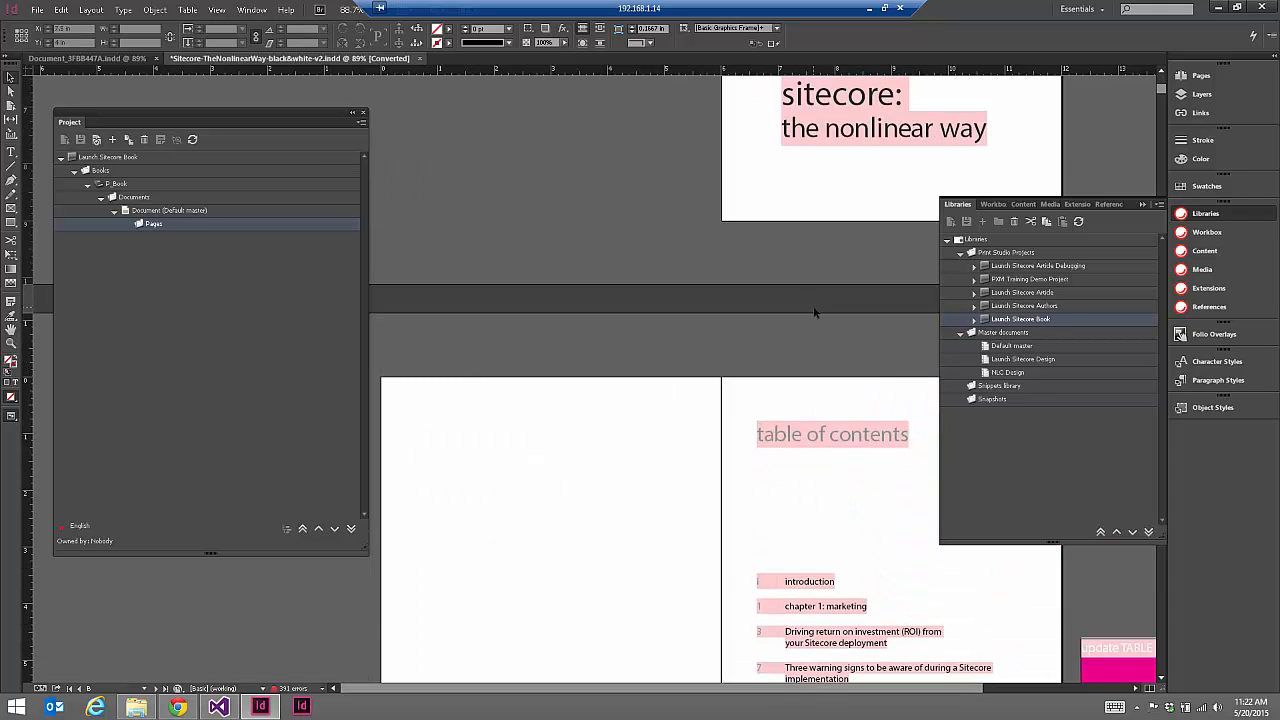
- Examine the cover page, checking the nonlinear logo frame and the "sitecore: the nonlinear way" title frame
scroll(813, 315, down, 1)
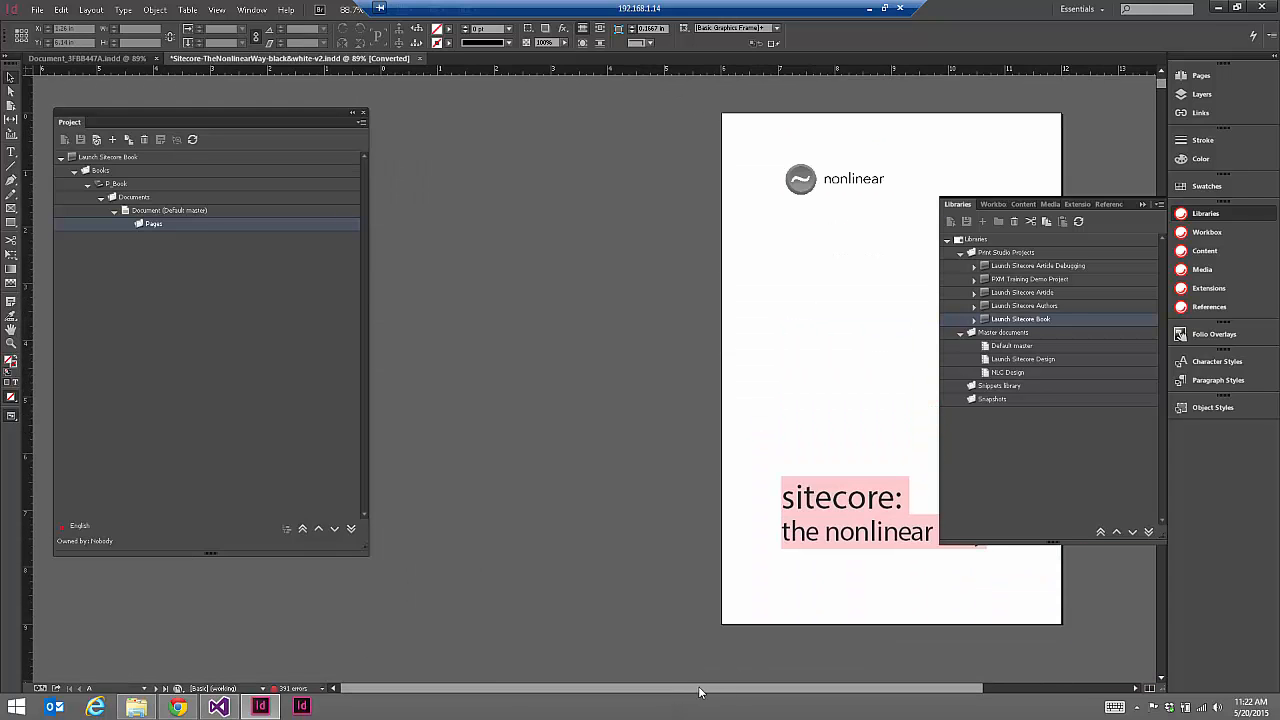
drag(682, 690, 832, 690)
click(585, 191)
click(585, 190)
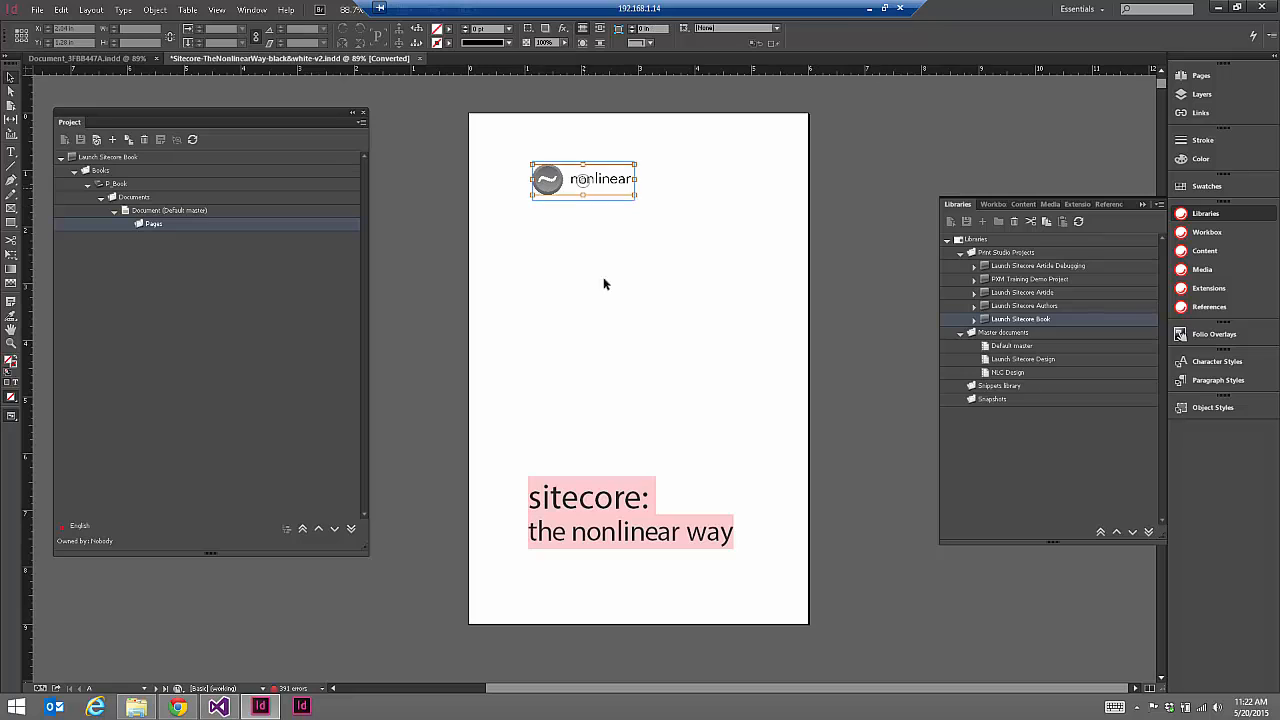
click(635, 512)
click(732, 362)
click(590, 190)
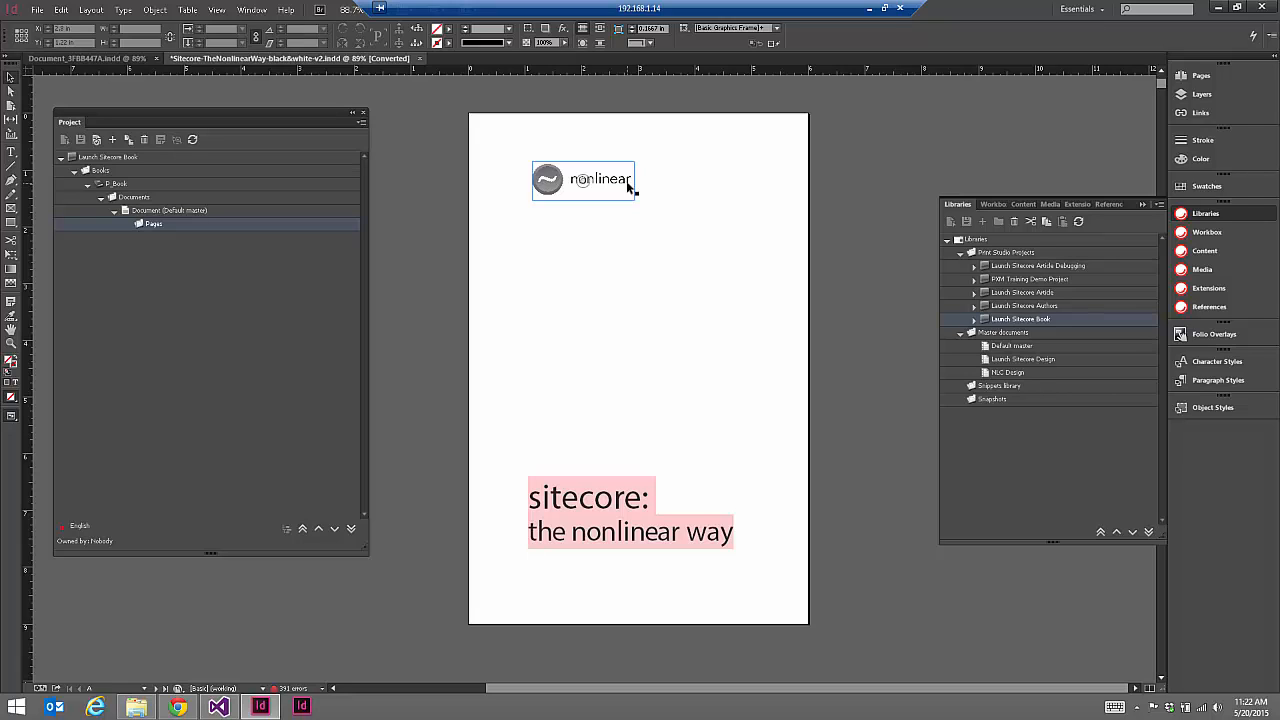
click(642, 496)
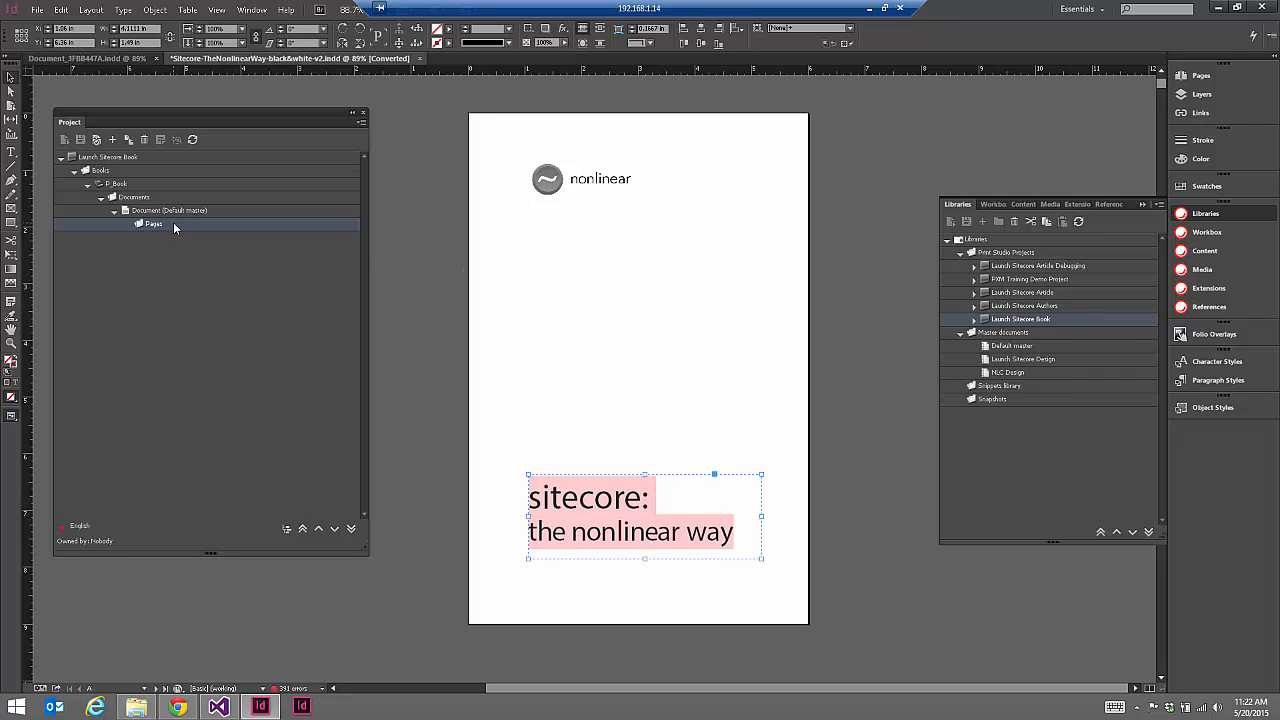
- Add a single page named "Cover Page" to the document's Pages folder in the Launch Sitecore Book project
click(115, 142)
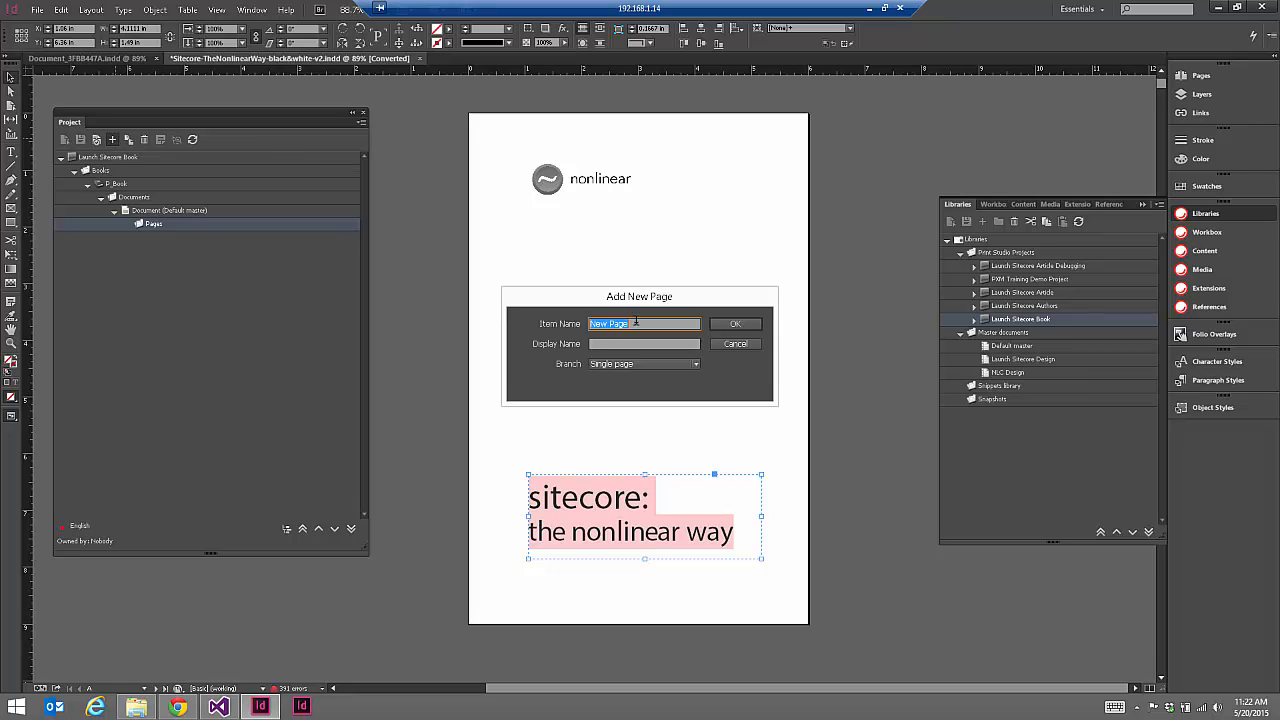
text(Cover)
click(731, 325)
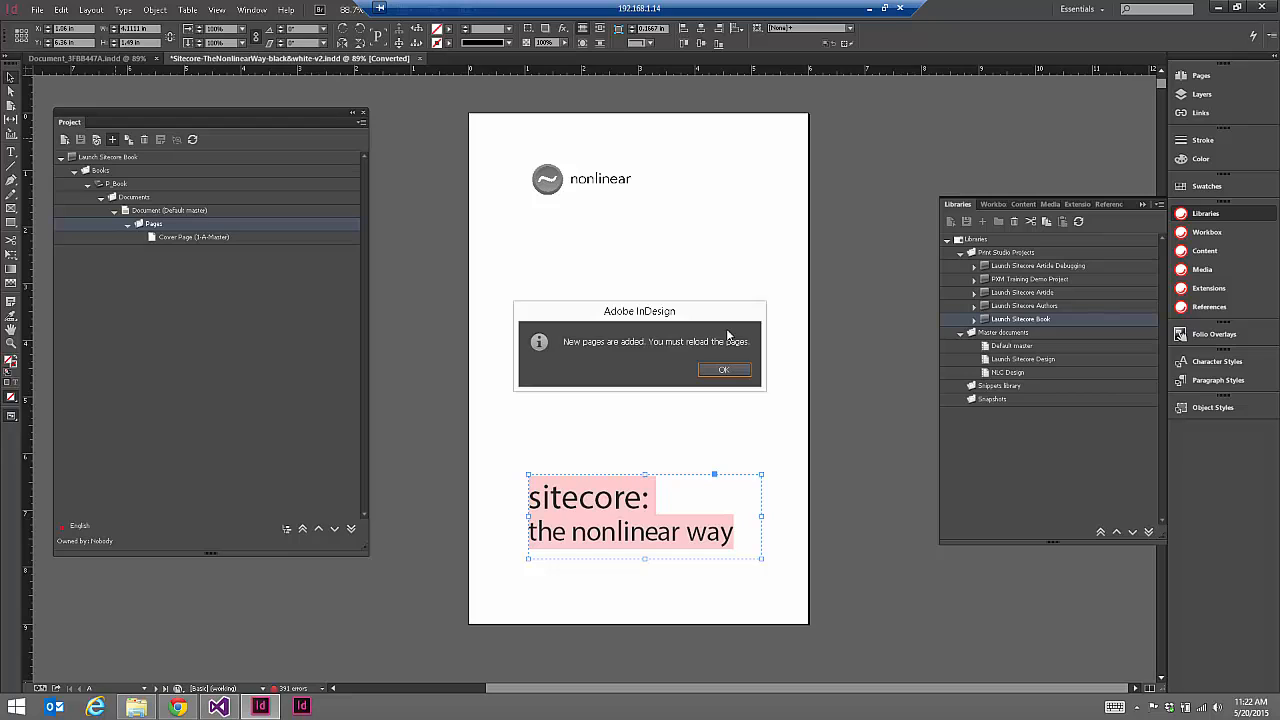
click(731, 372)
- Add the cover's logo and title frames to the Cover Page item and expand it to show its contents
click(603, 184)
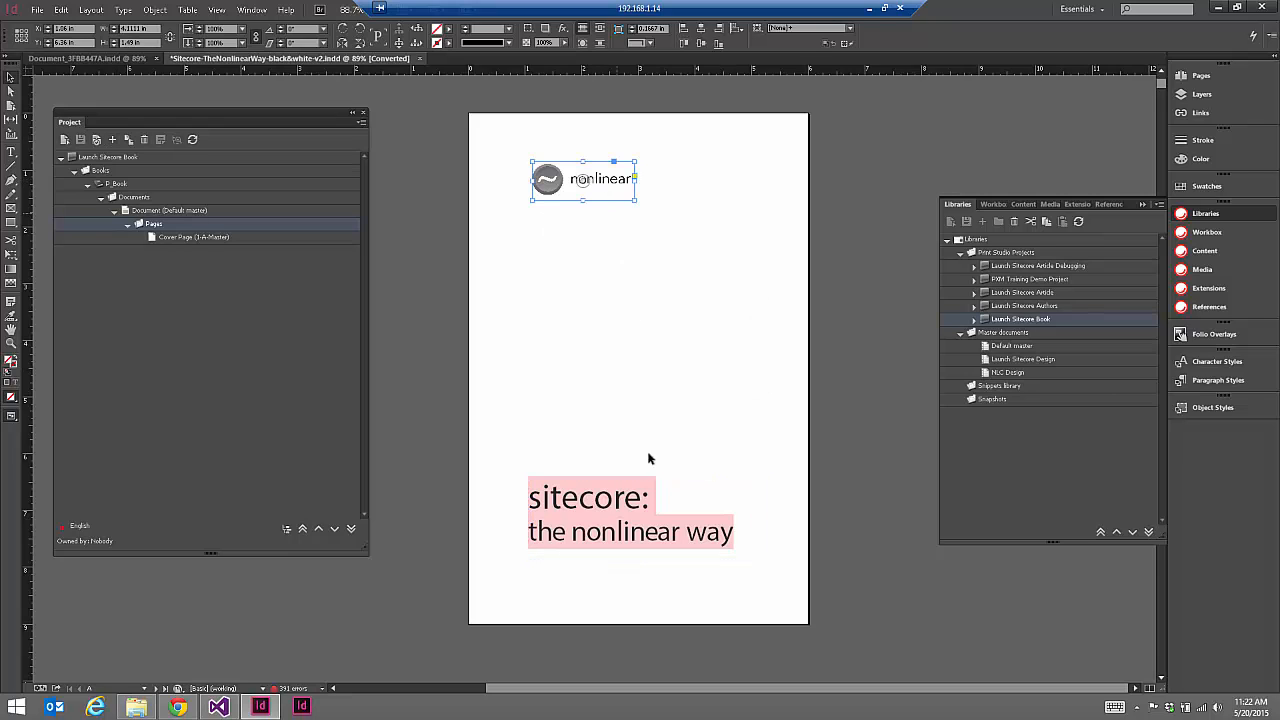
shift+click(646, 510)
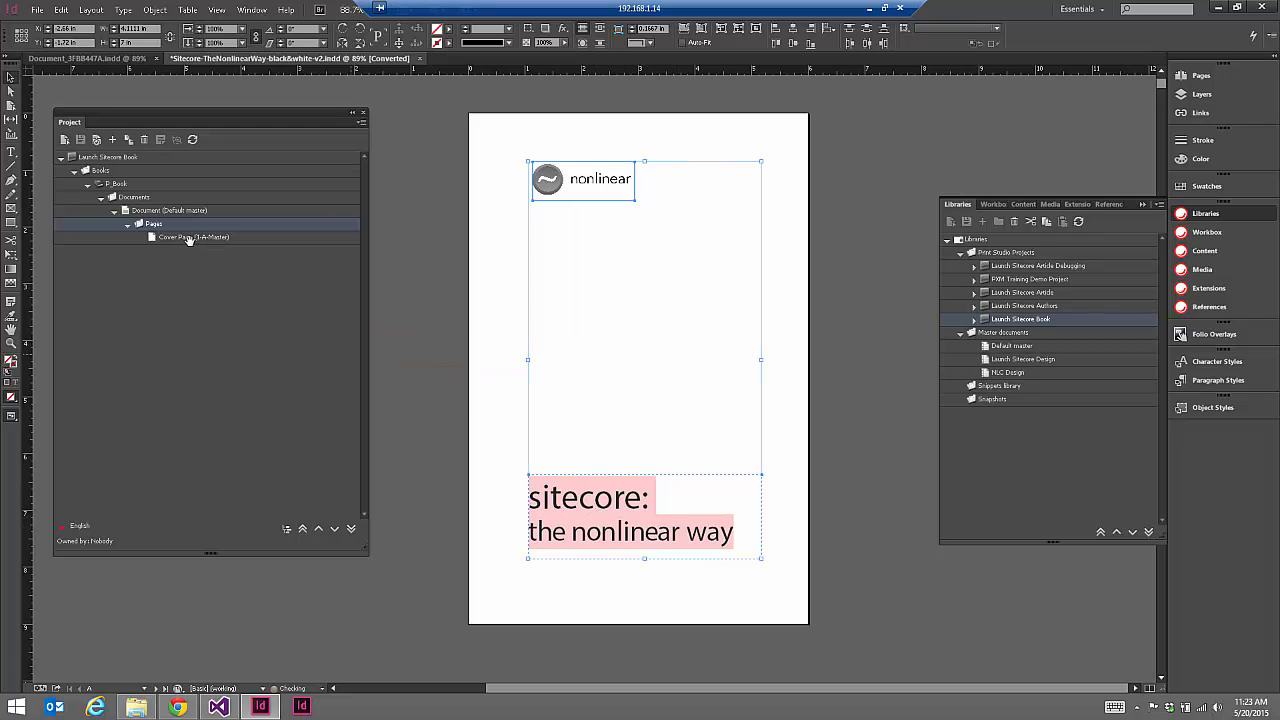
click(686, 370)
click(141, 237)
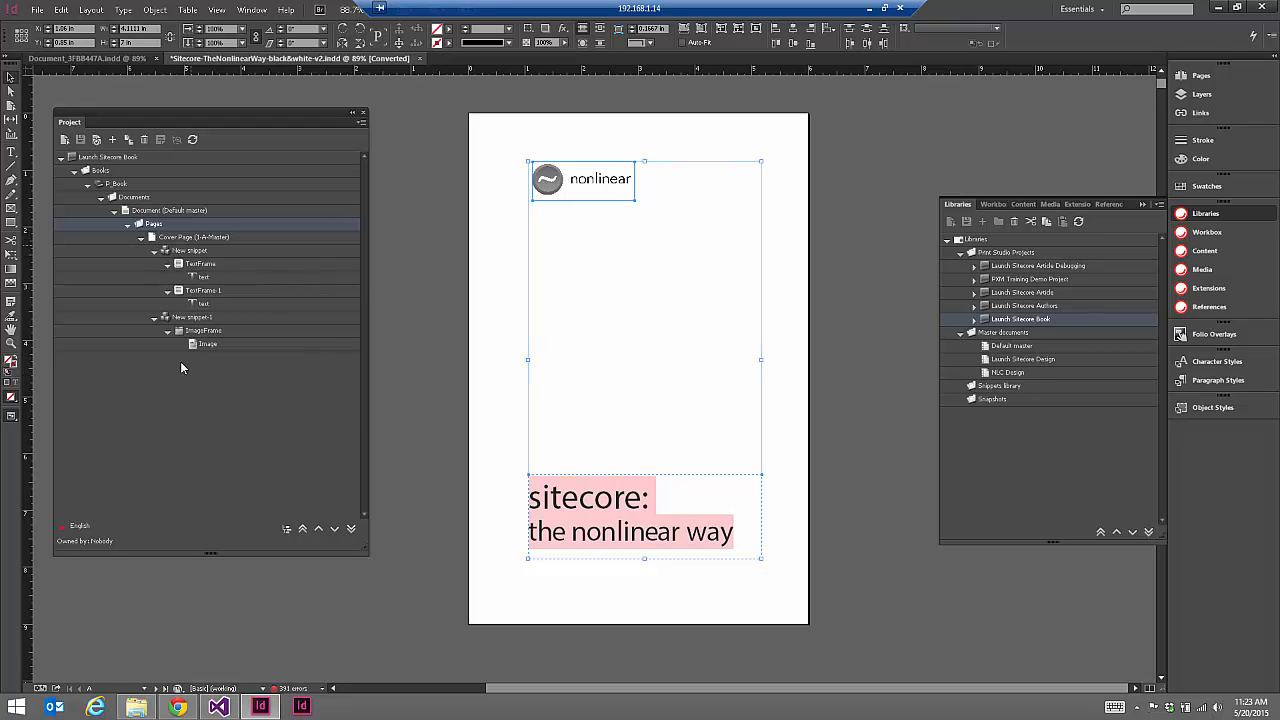
- Inspect the Cover Page's two snippets and the text frames under the first one, matching them to the layout, and collapse the page
click(196, 251)
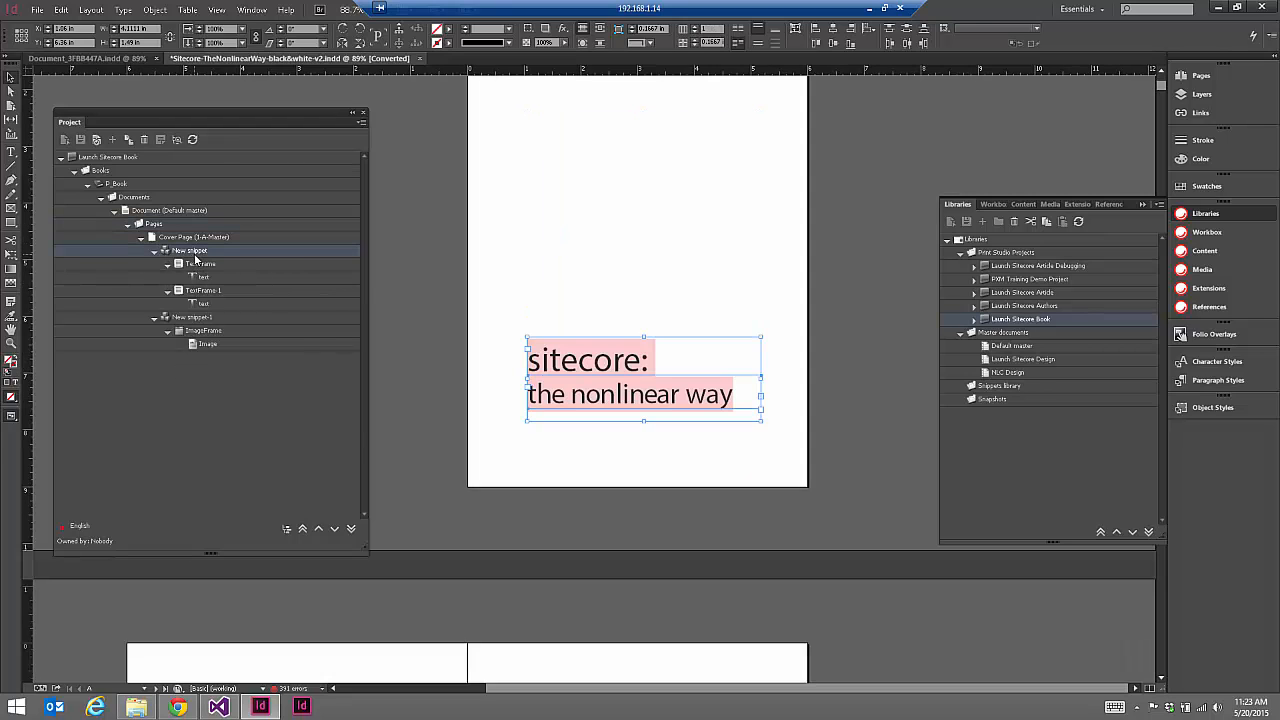
click(195, 319)
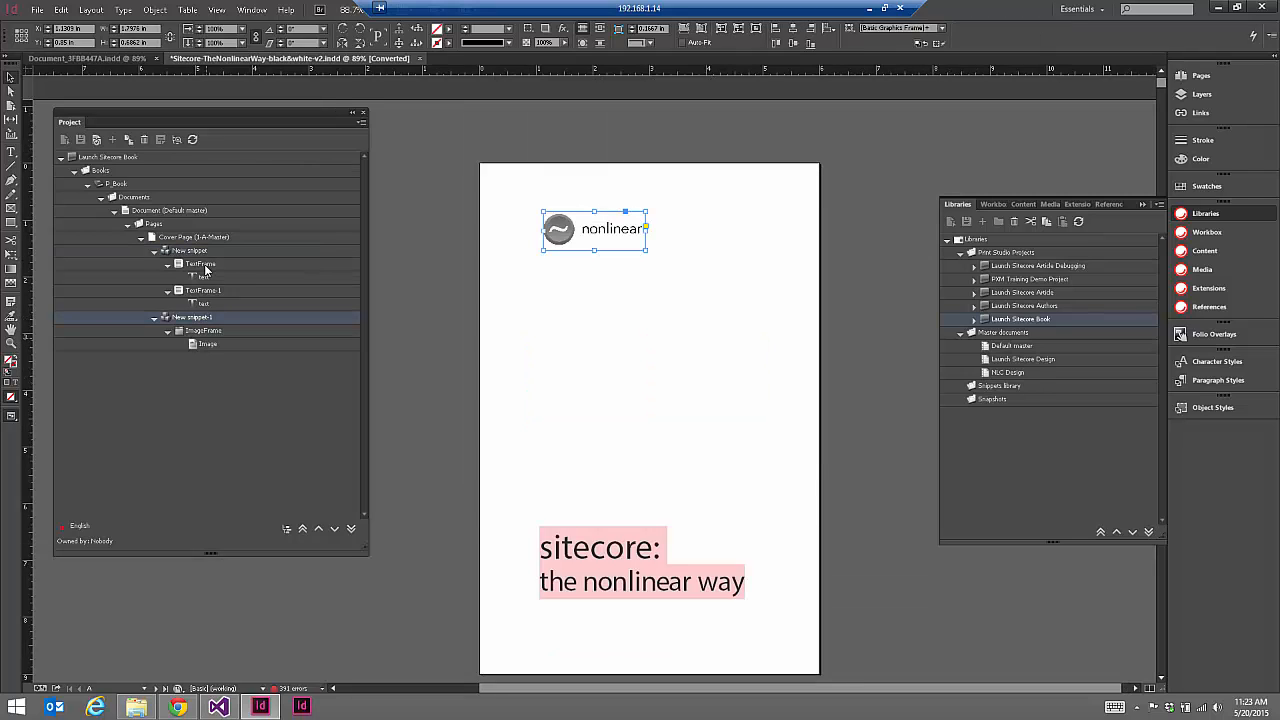
click(193, 252)
click(205, 320)
click(206, 292)
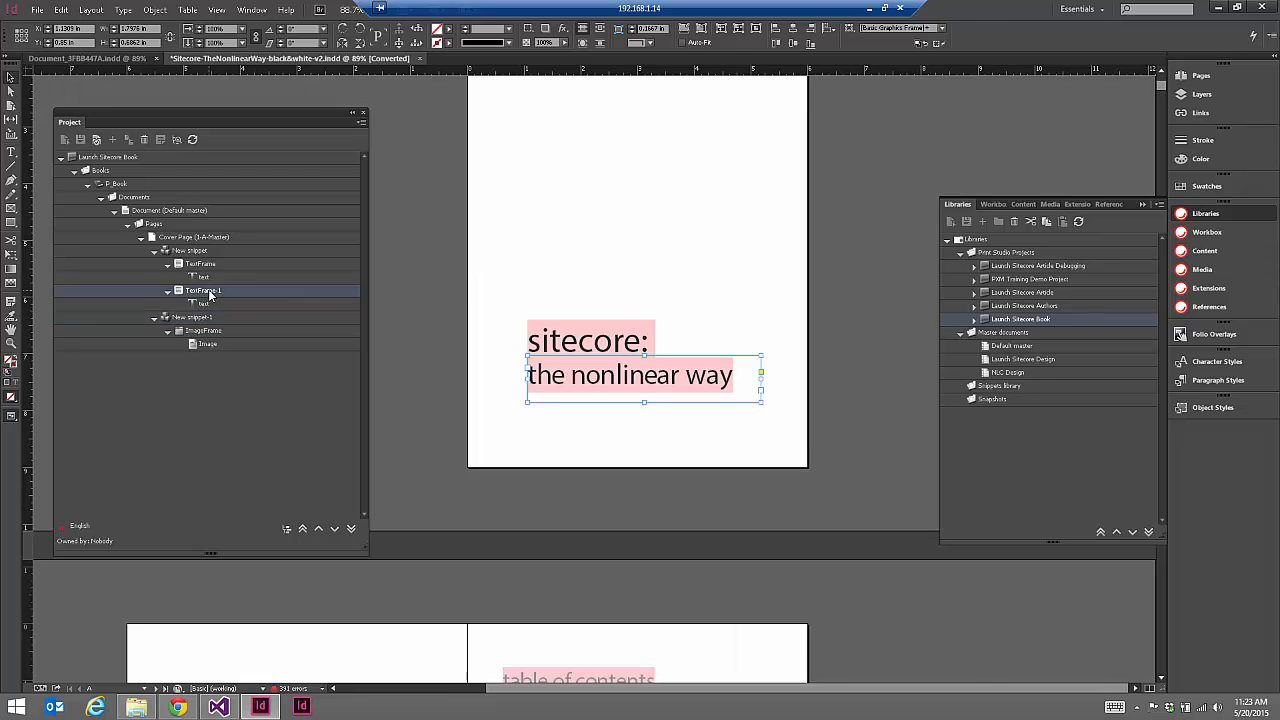
click(188, 266)
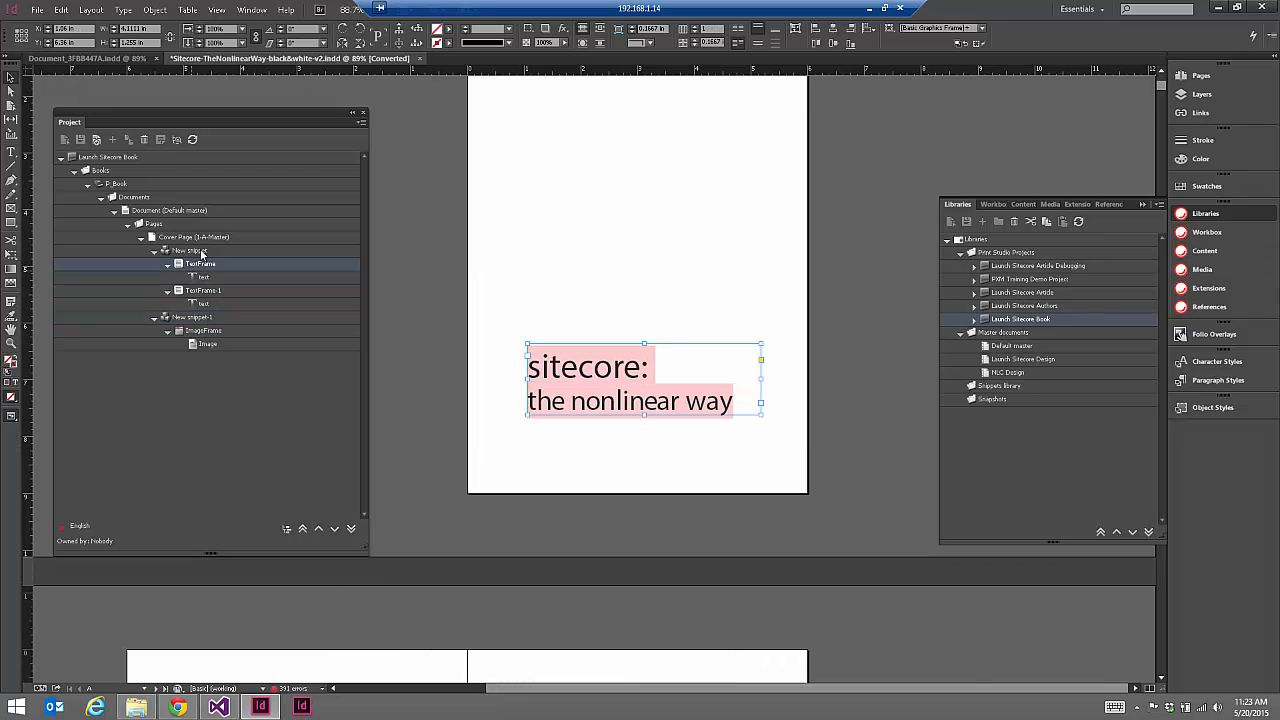
click(205, 240)
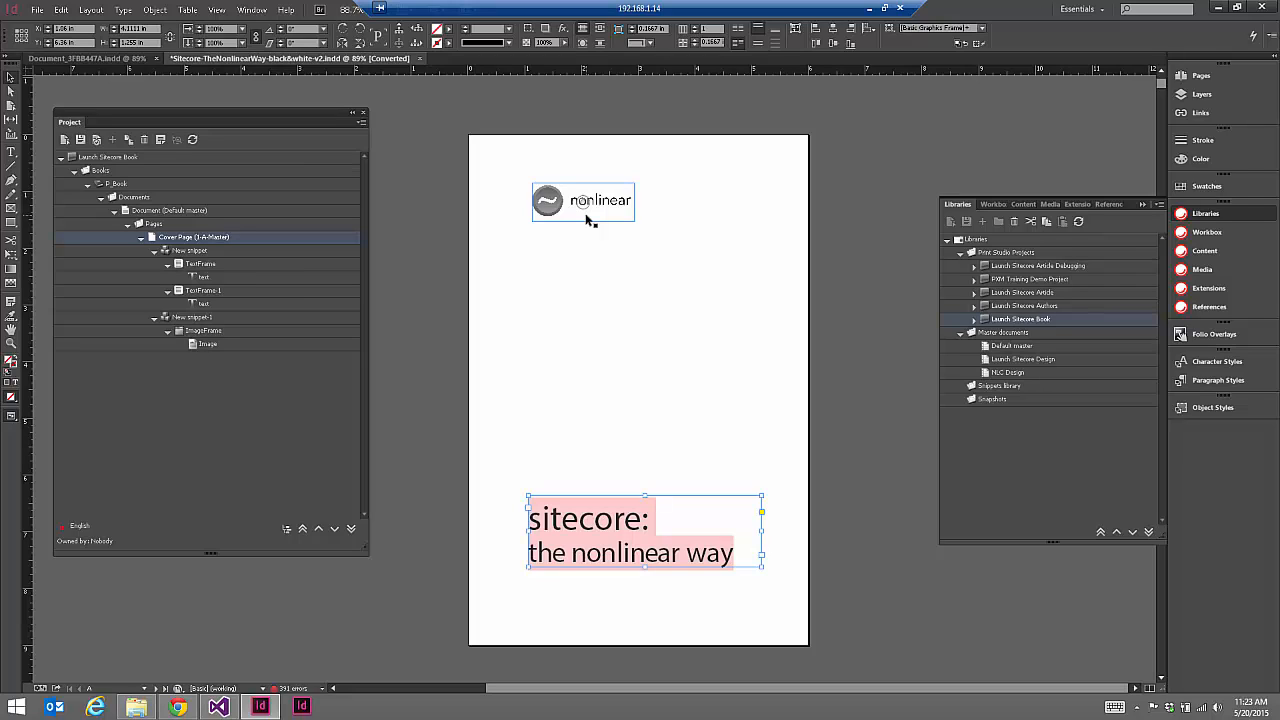
click(204, 304)
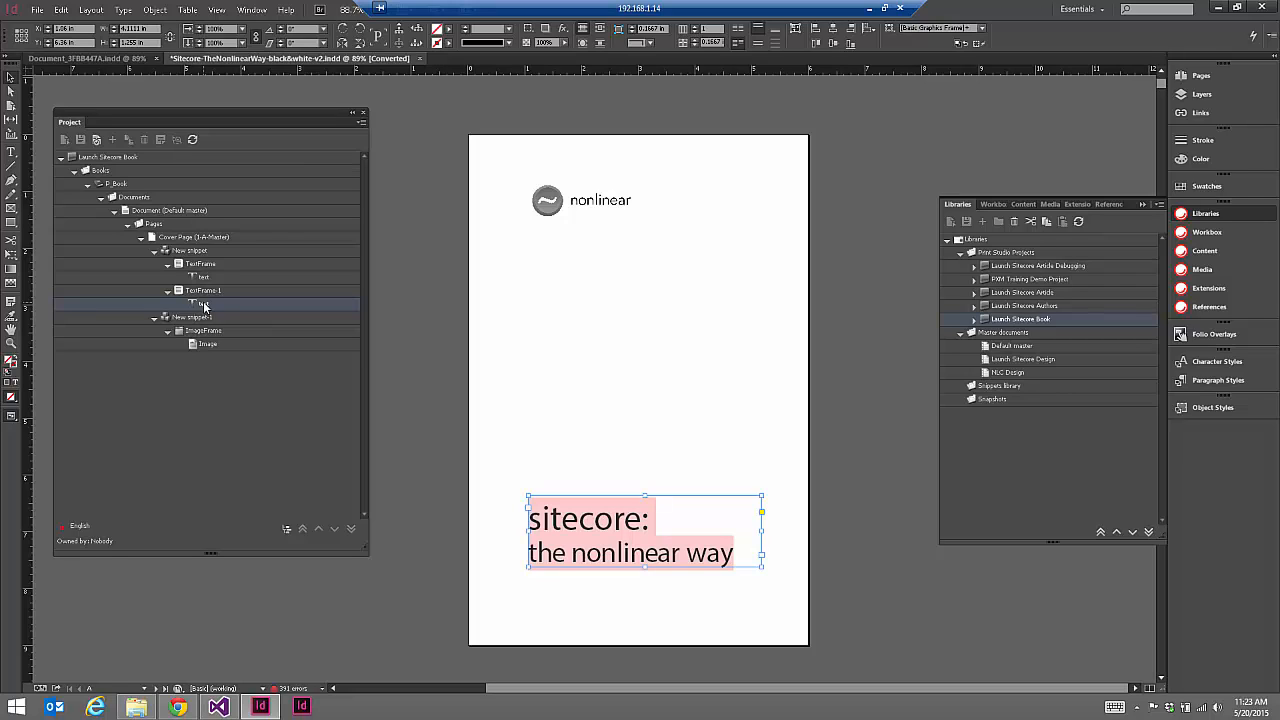
click(169, 241)
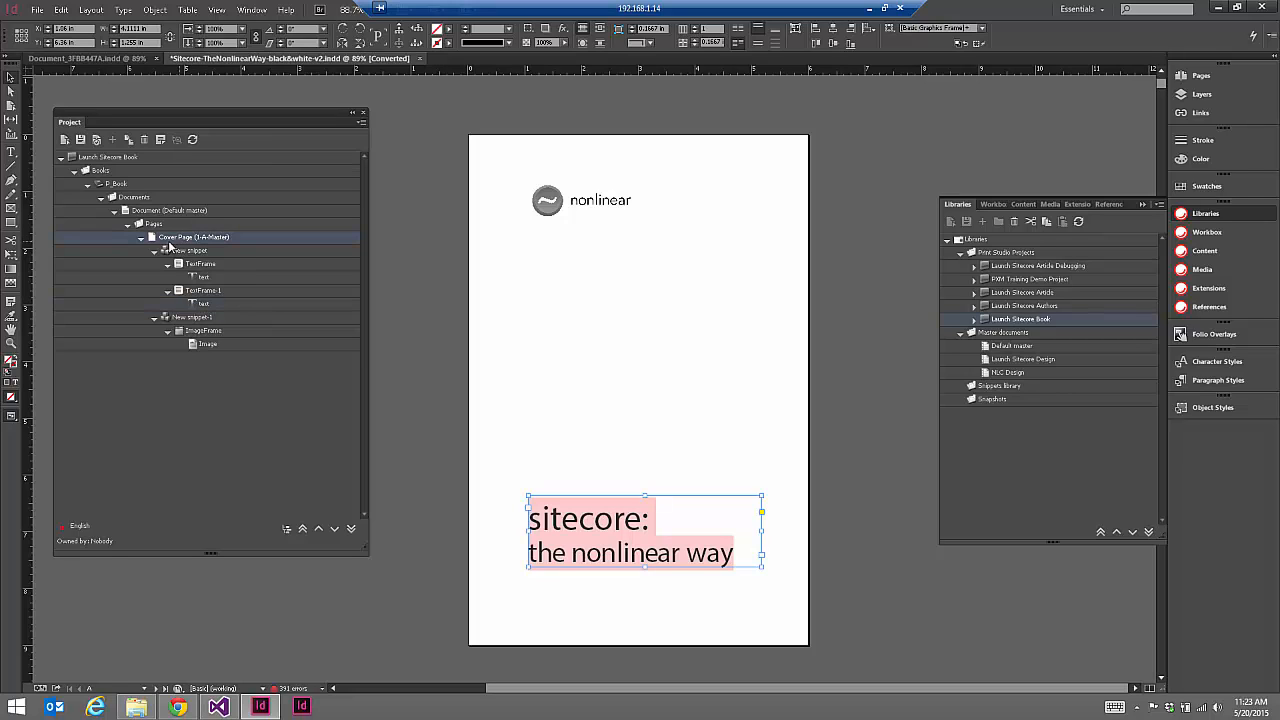
click(141, 241)
- Select the copyright text frame on the spread facing the table of contents and add a single page named "Copyright Info" to the Pages folder
scroll(546, 317, down, 10)
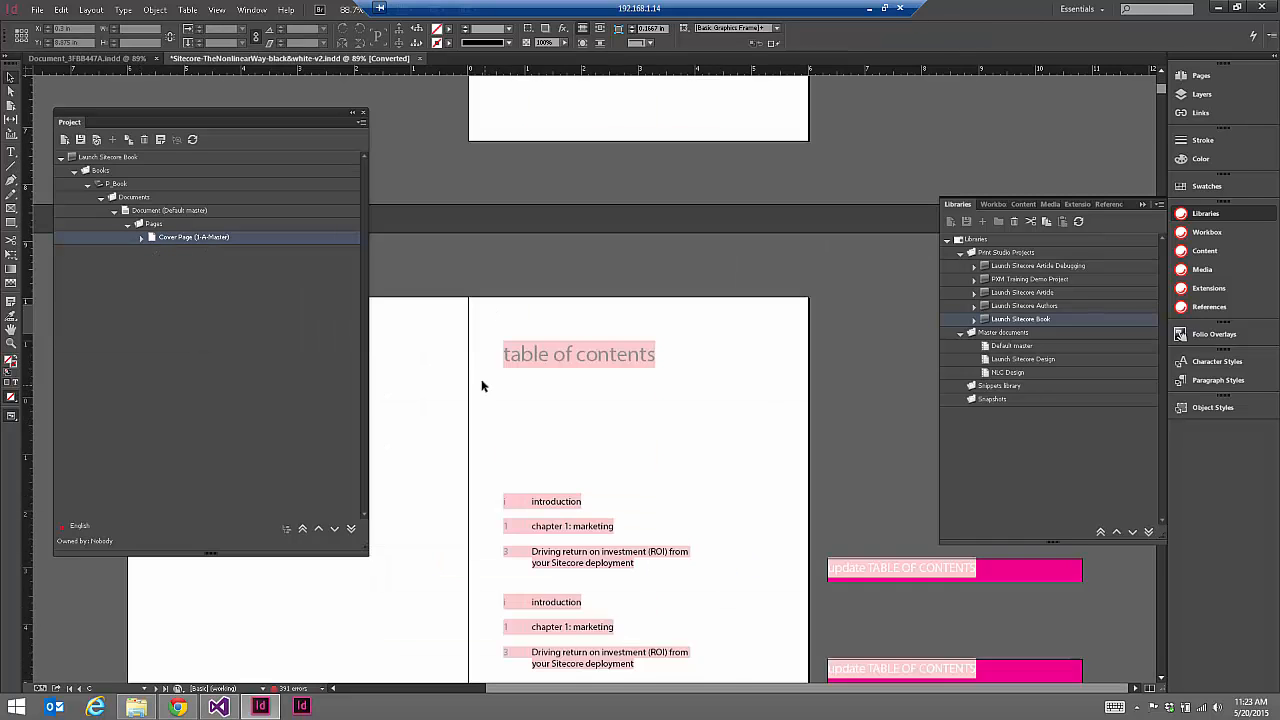
click(445, 520)
scroll(455, 560, left, 4)
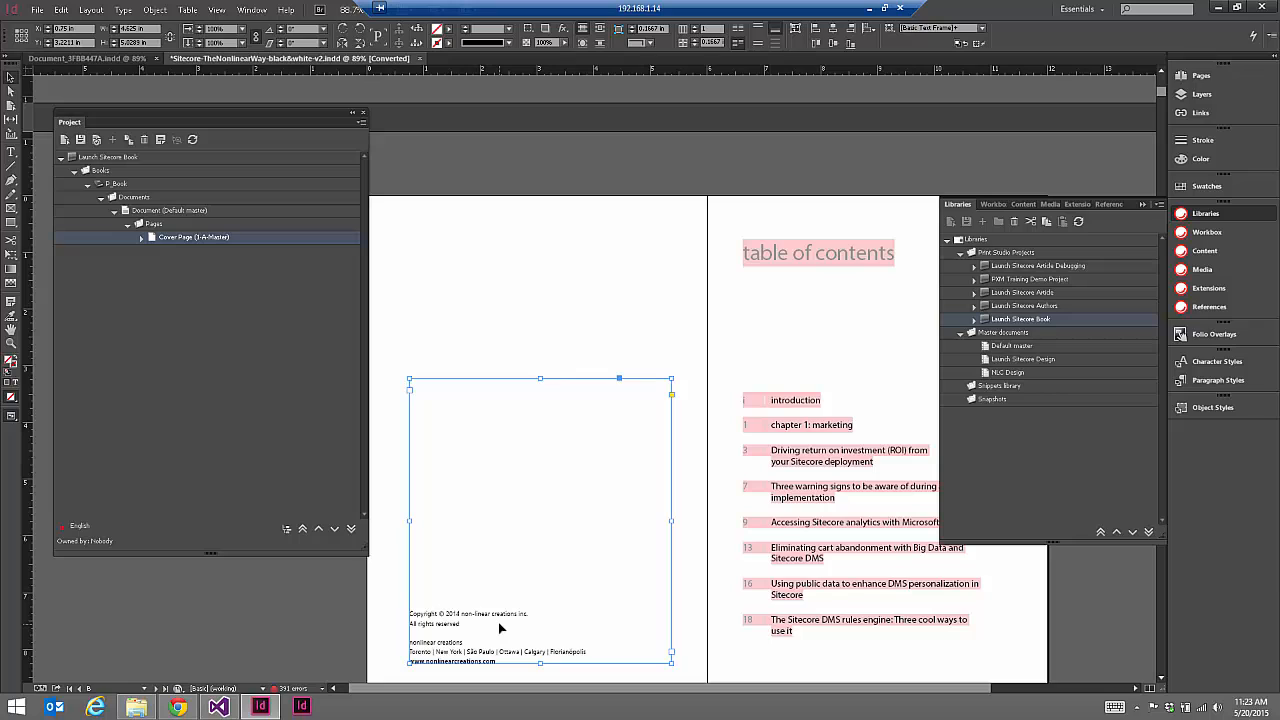
click(150, 224)
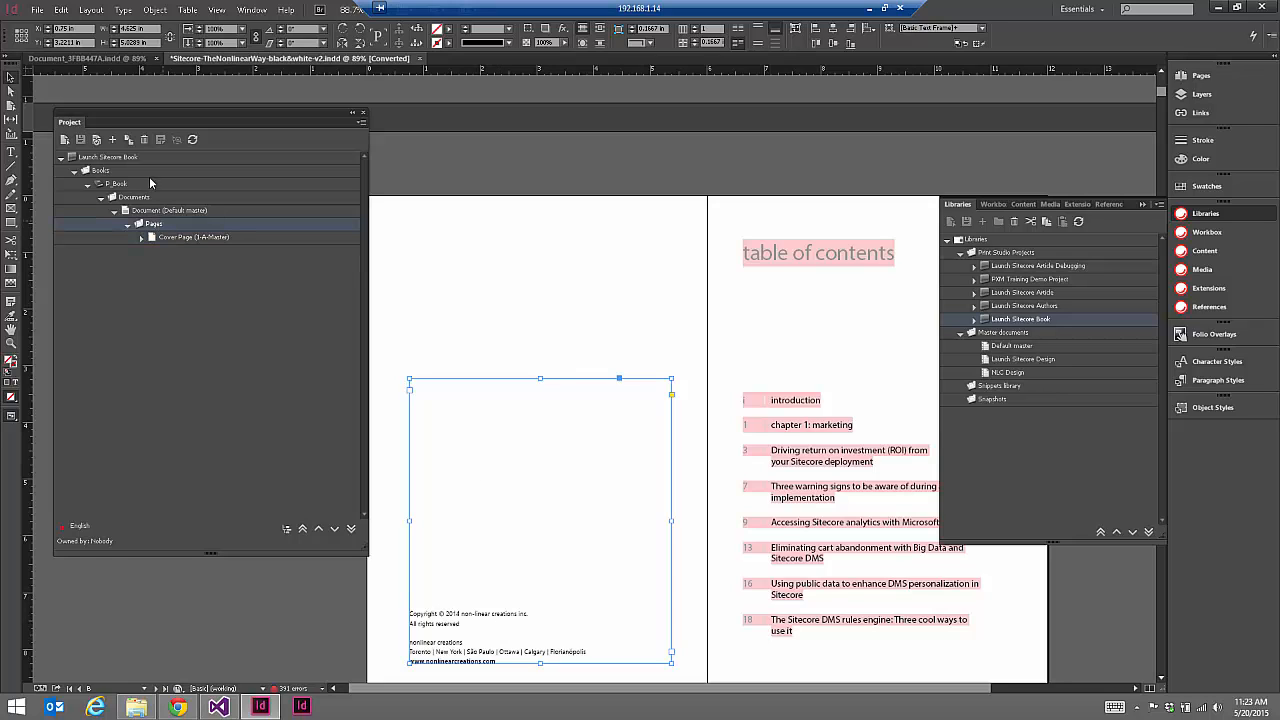
click(112, 139)
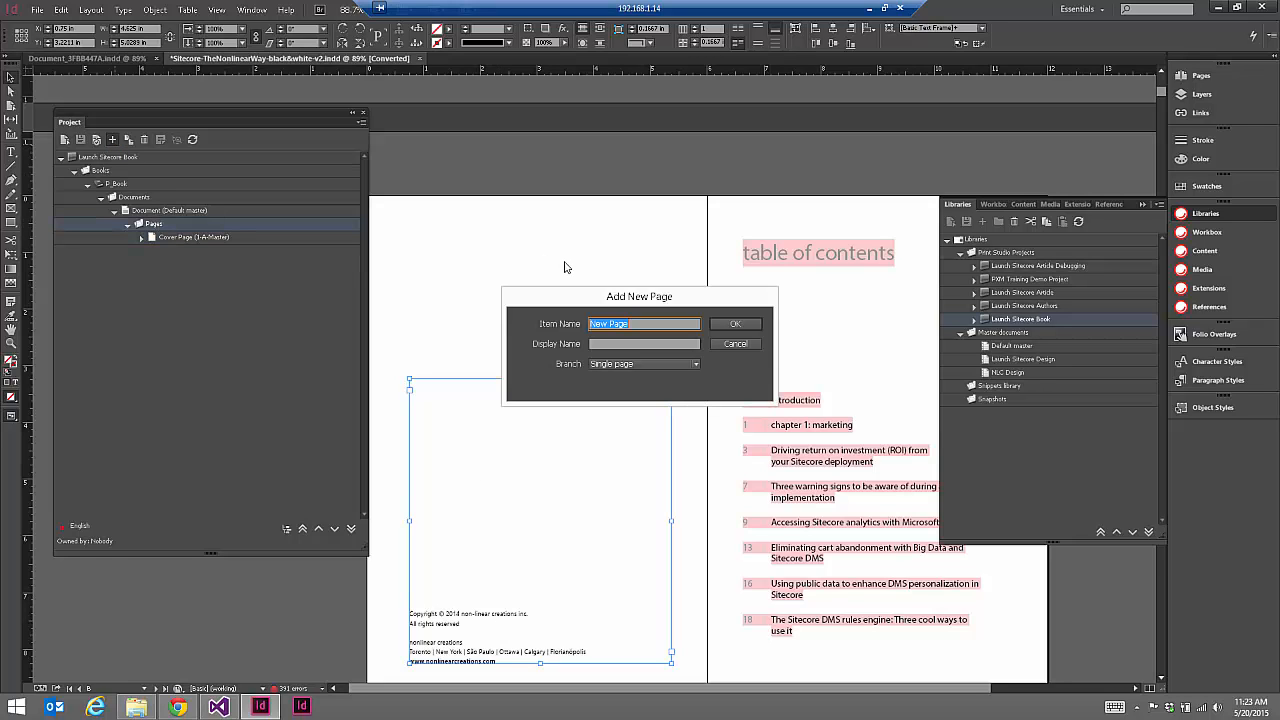
text(Inn)
text(i)
text(o)
click(737, 328)
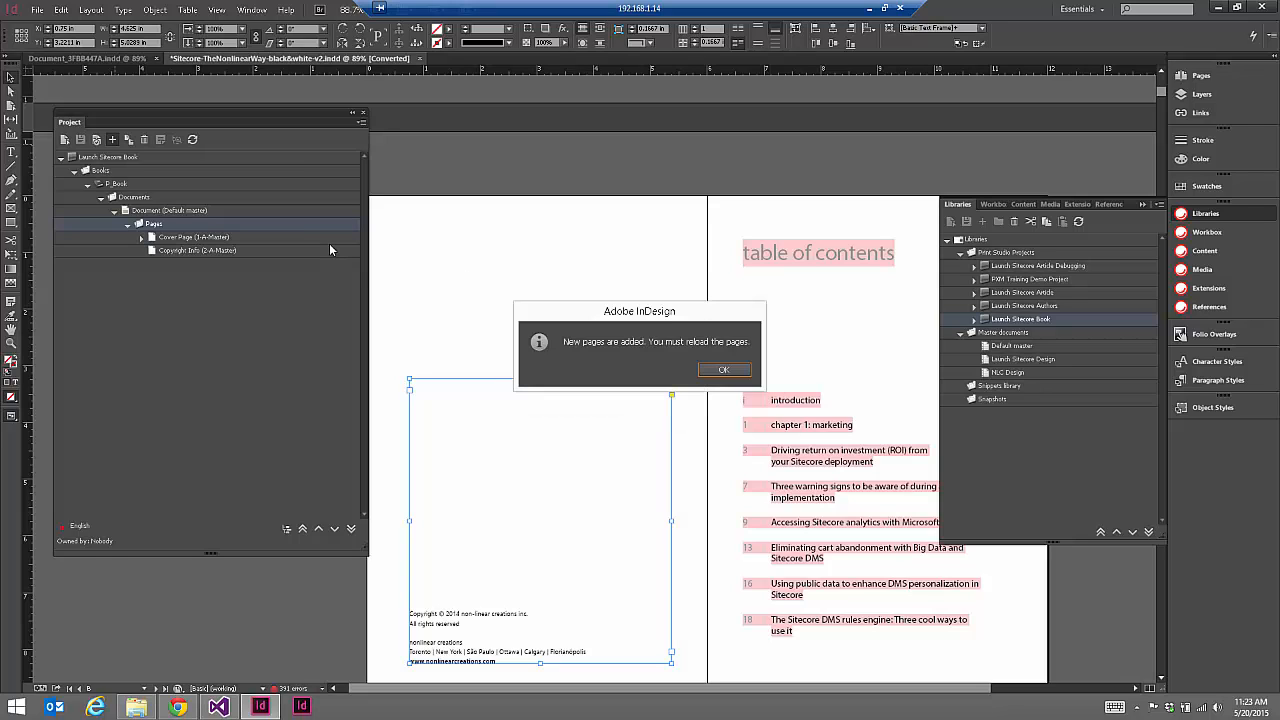
click(724, 369)
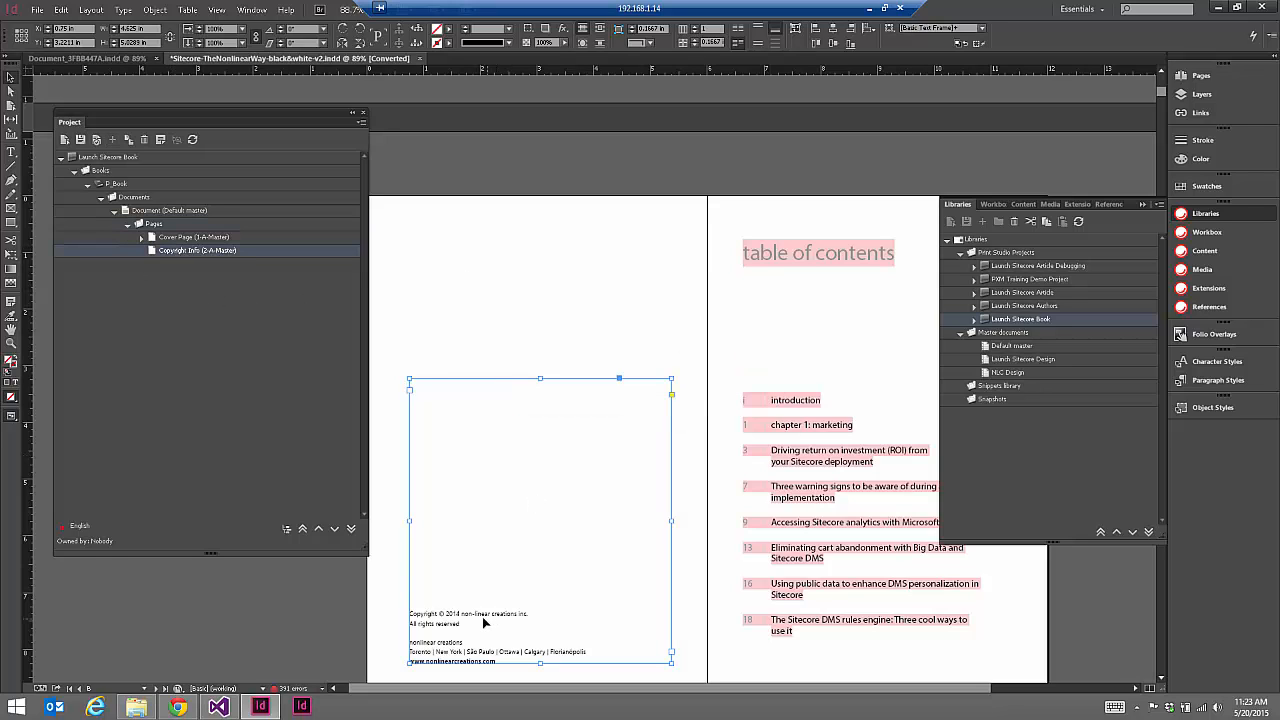
- Add the copyright text frame from the layout to the Copyright Info page
drag(483, 622, 186, 251)
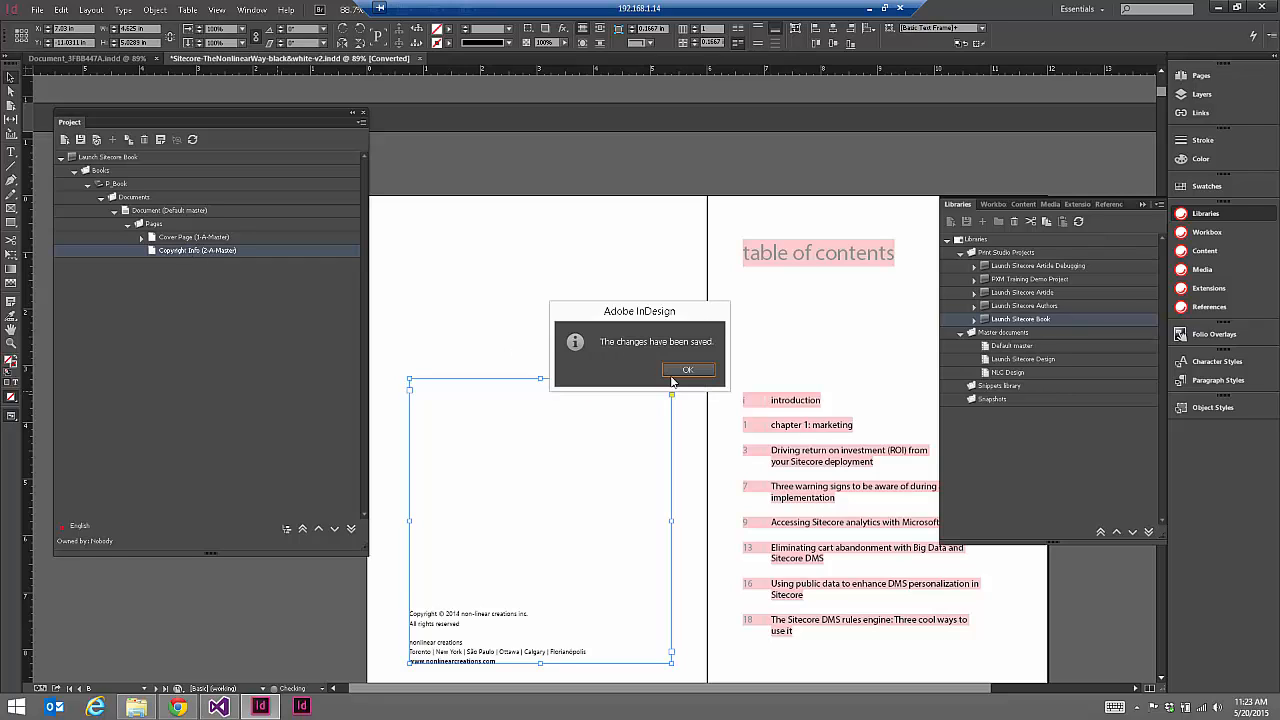
click(687, 370)
click(155, 213)
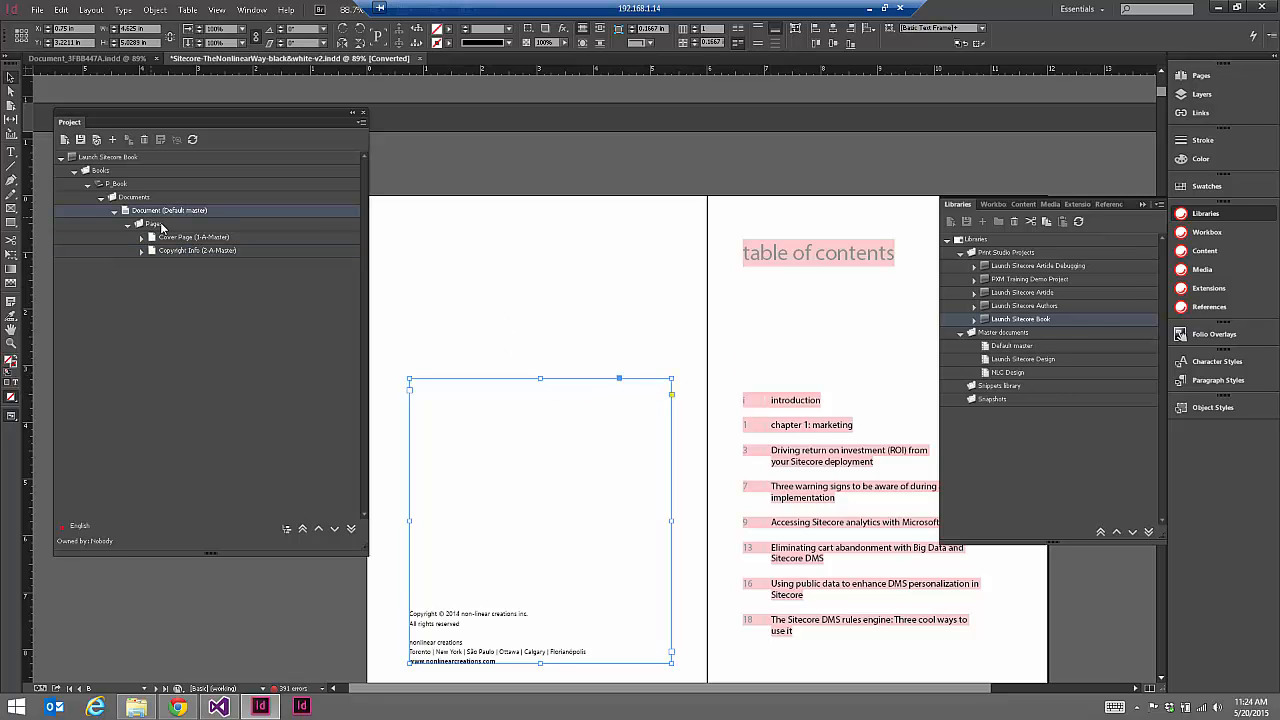
- Add a single page named "TOC" to the Pages folder
click(155, 224)
click(112, 139)
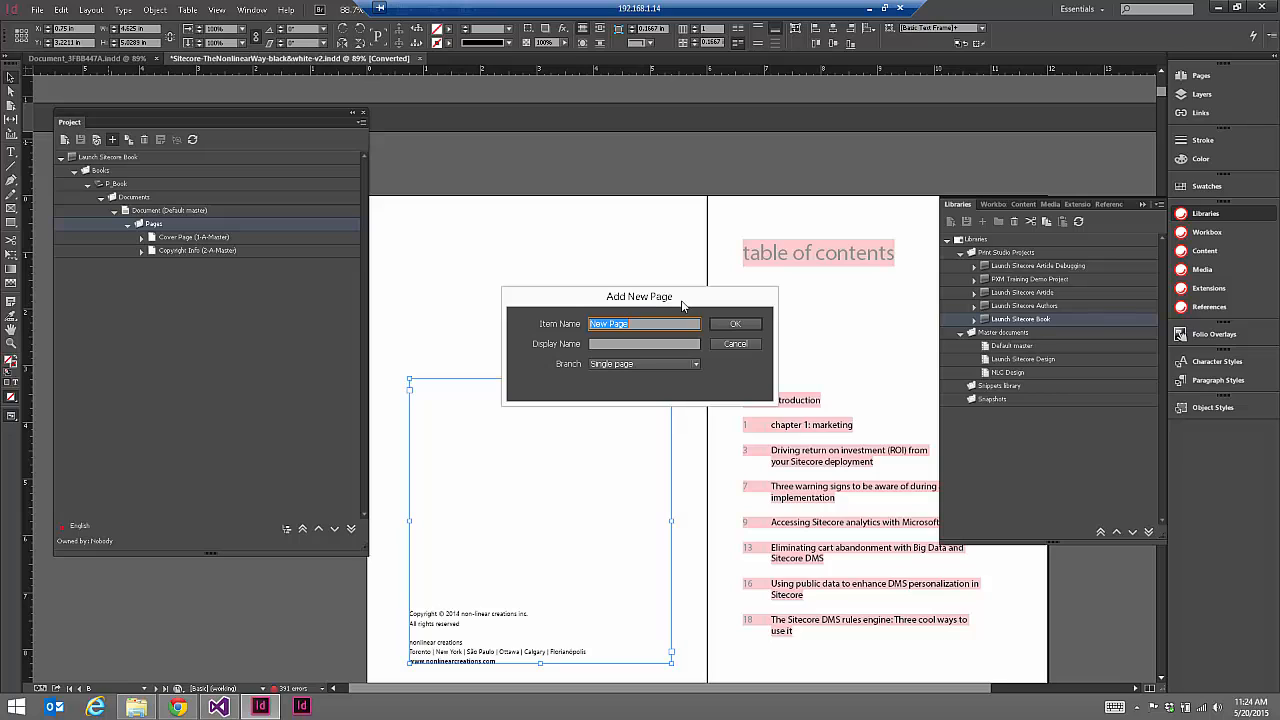
text(TOC)
click(735, 323)
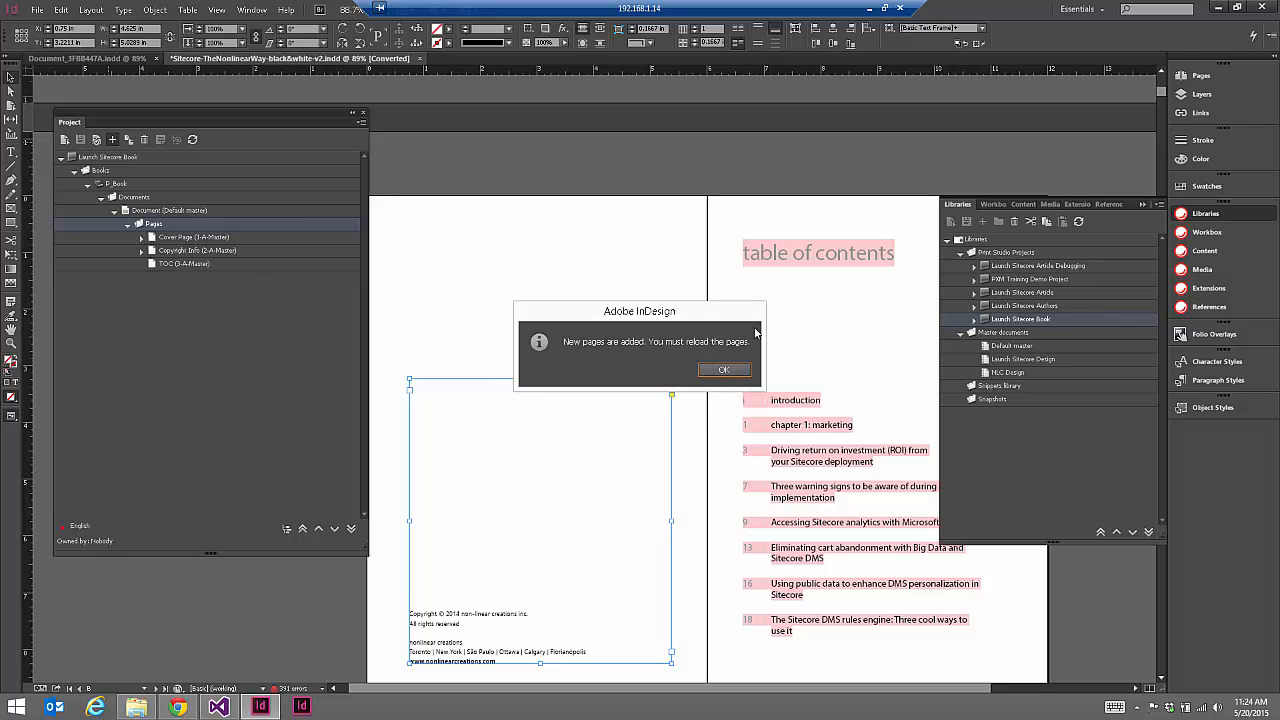
click(724, 369)
- Add the "table of contents" heading frame and its entry list frame to the TOC page, and expand that page
click(814, 268)
click(826, 420)
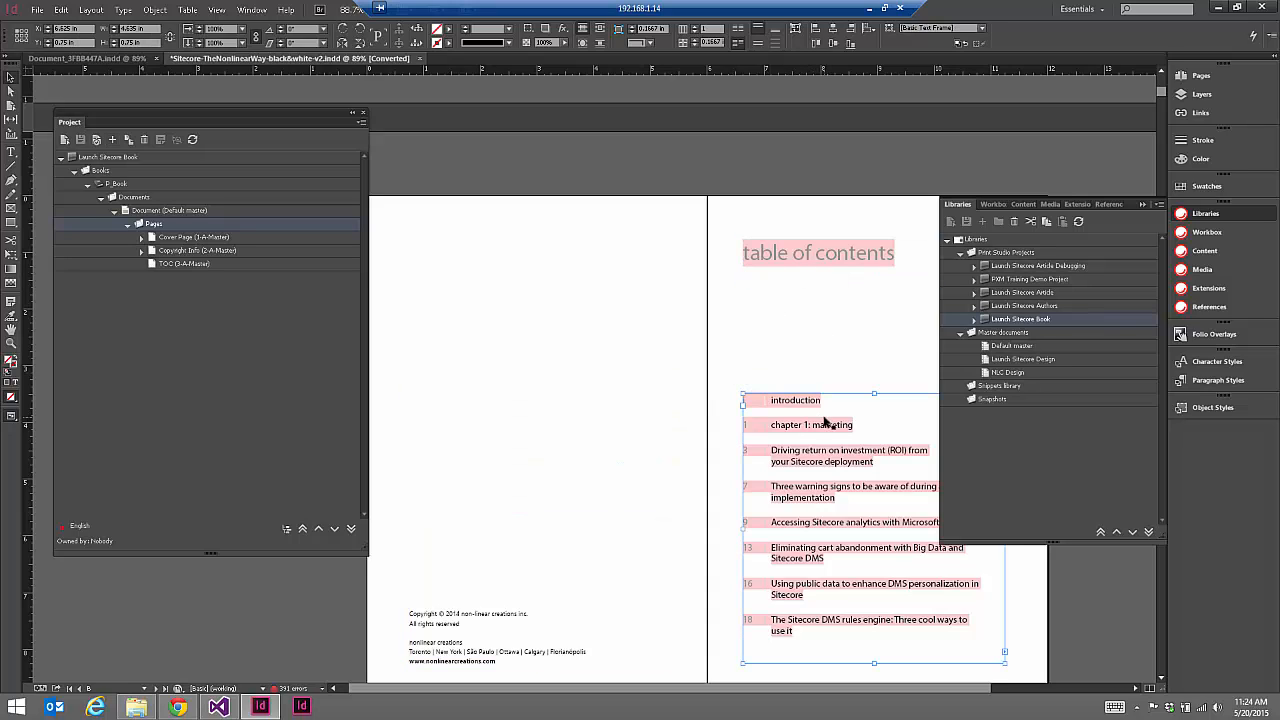
shift+click(777, 260)
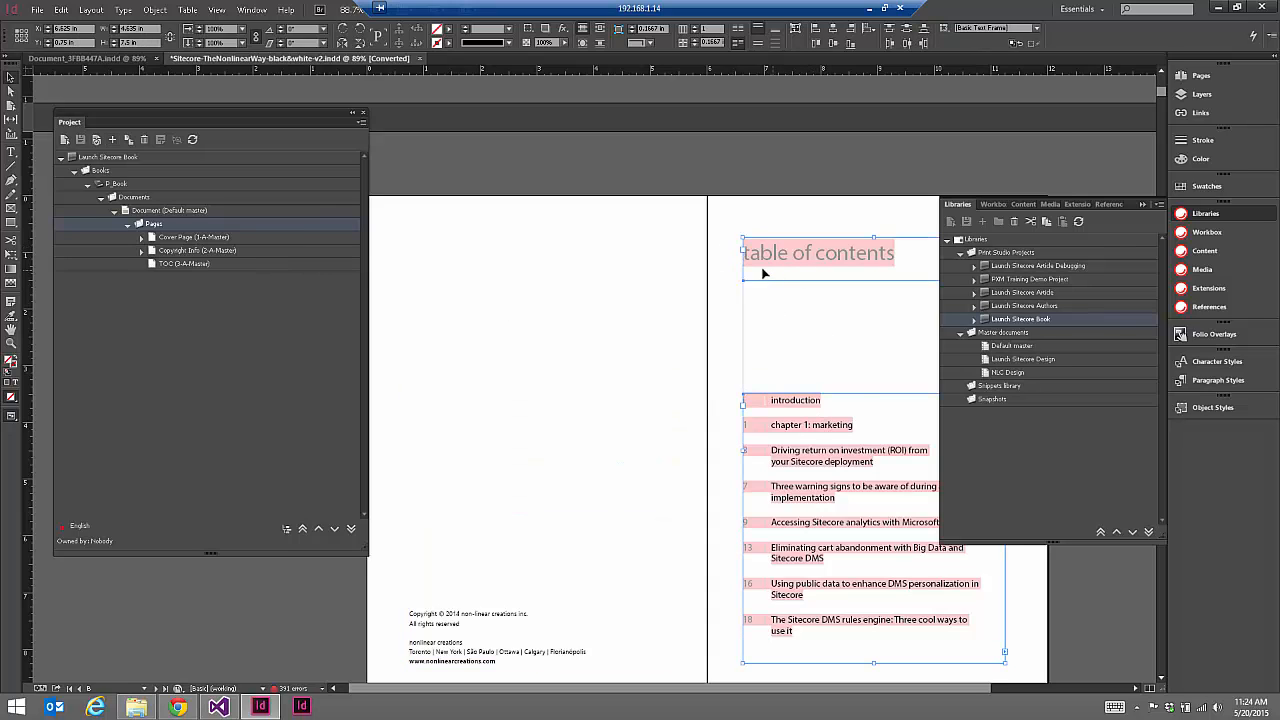
drag(160, 266, 160, 266)
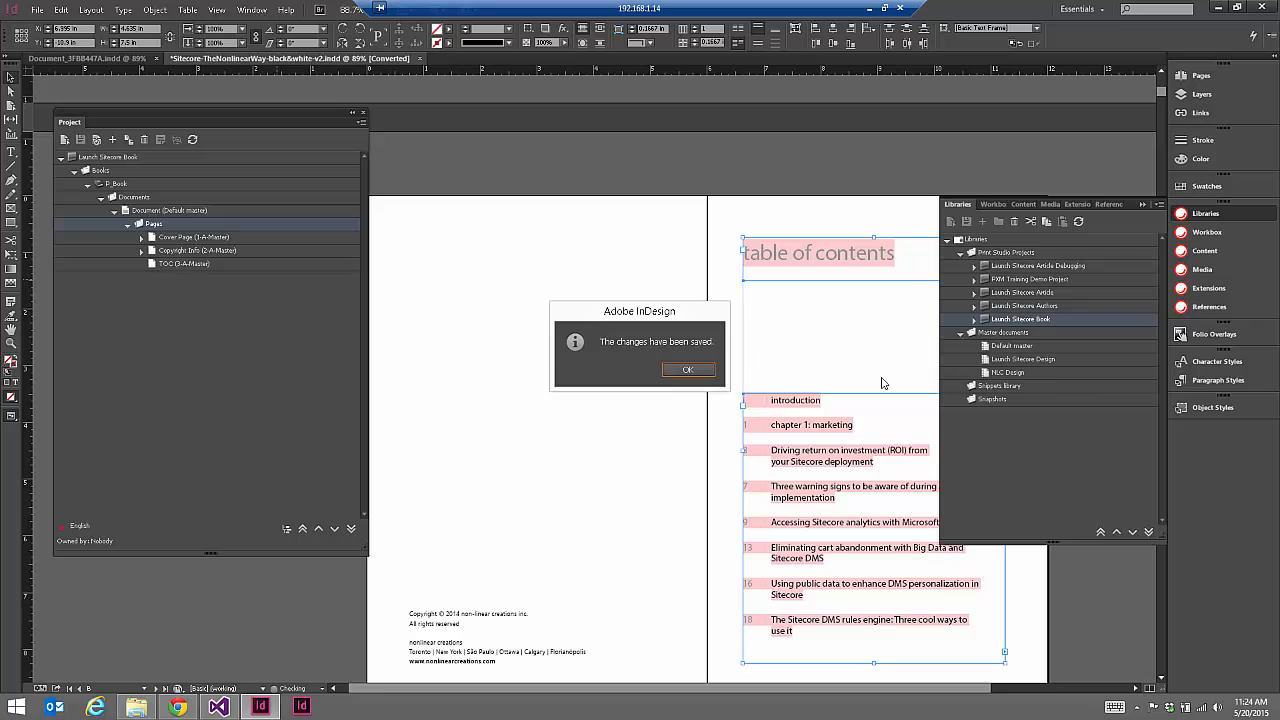
click(697, 370)
click(143, 264)
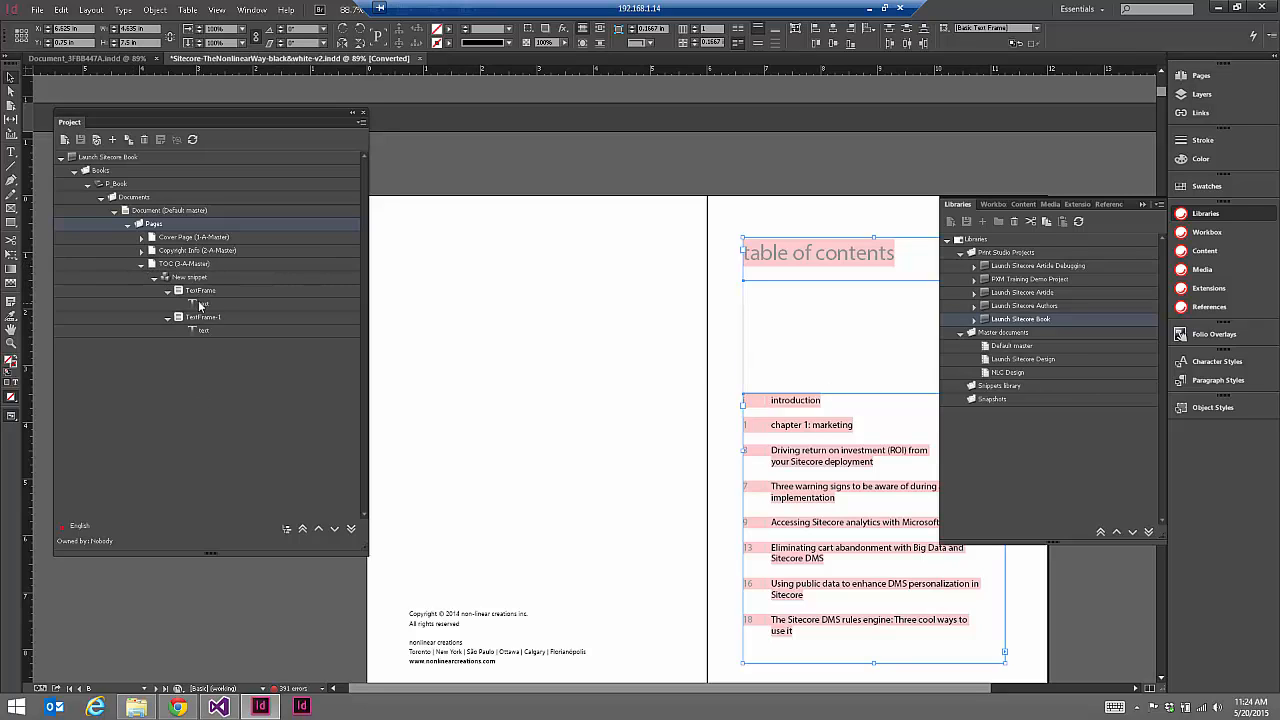
- Examine how the table of contents list continues from its first page onto the following spread
click(726, 358)
scroll(726, 358, down, 4)
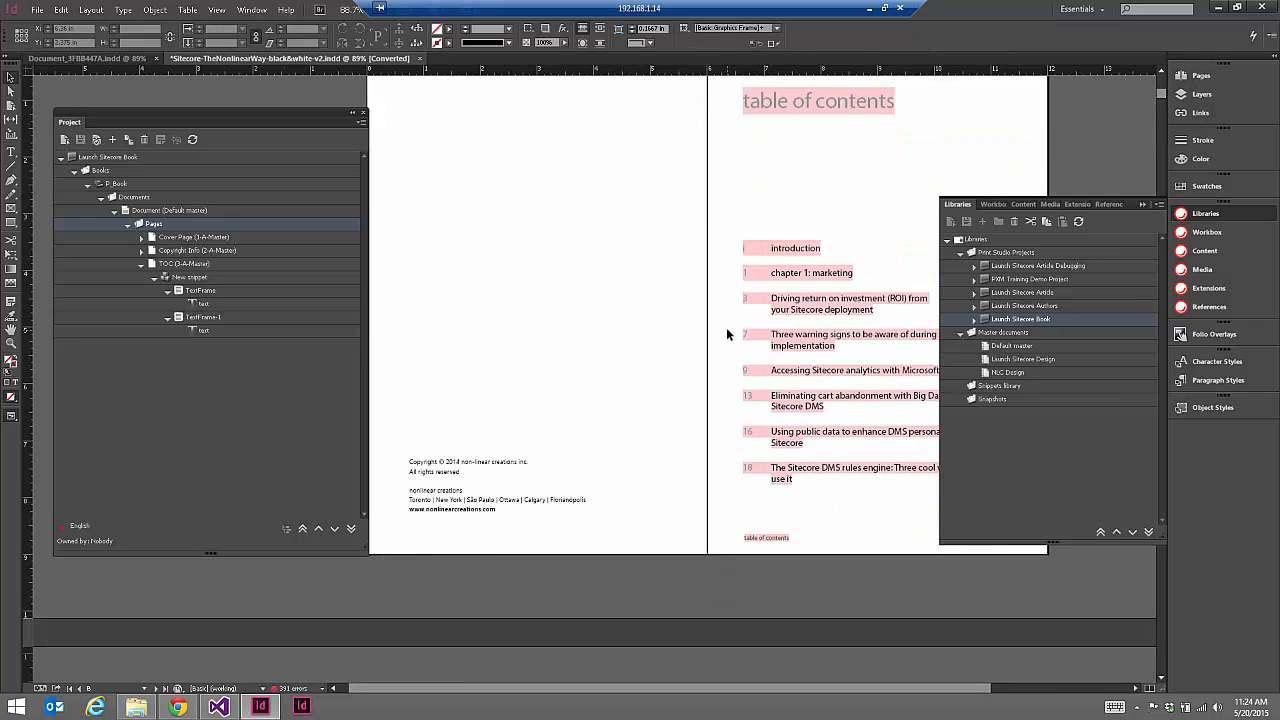
scroll(727, 320, down, 1)
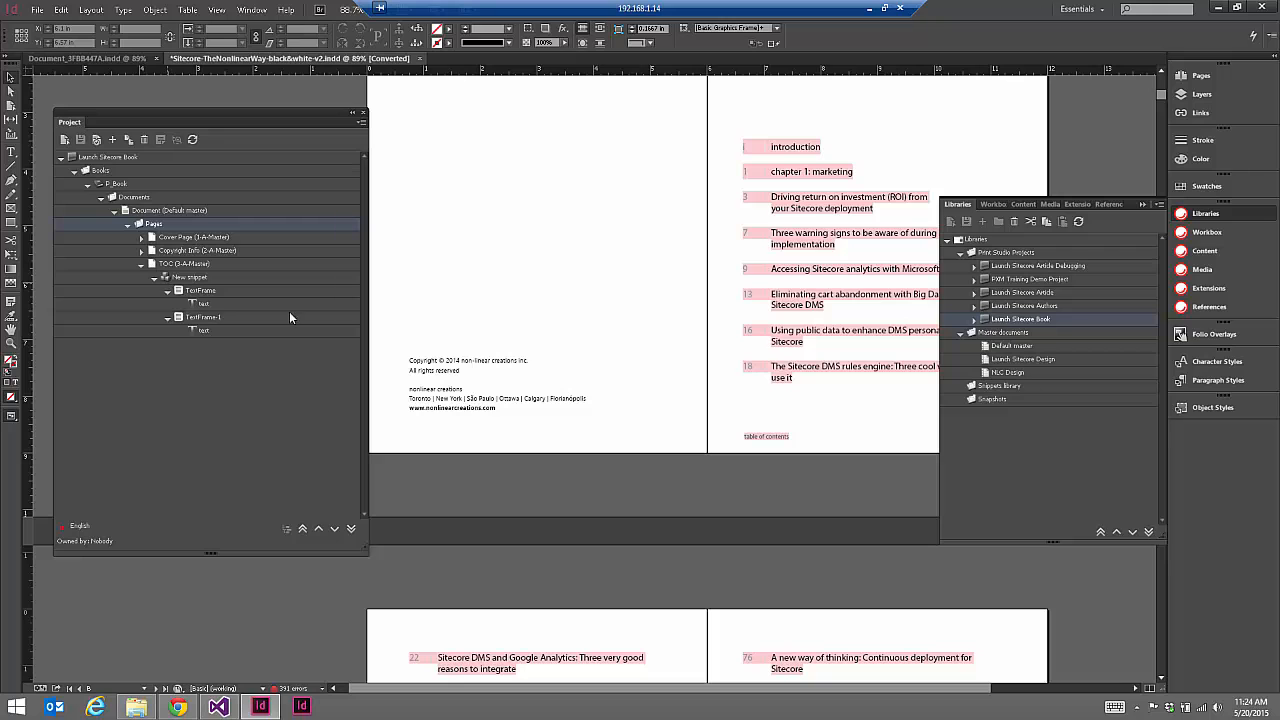
scroll(718, 358, down, 8)
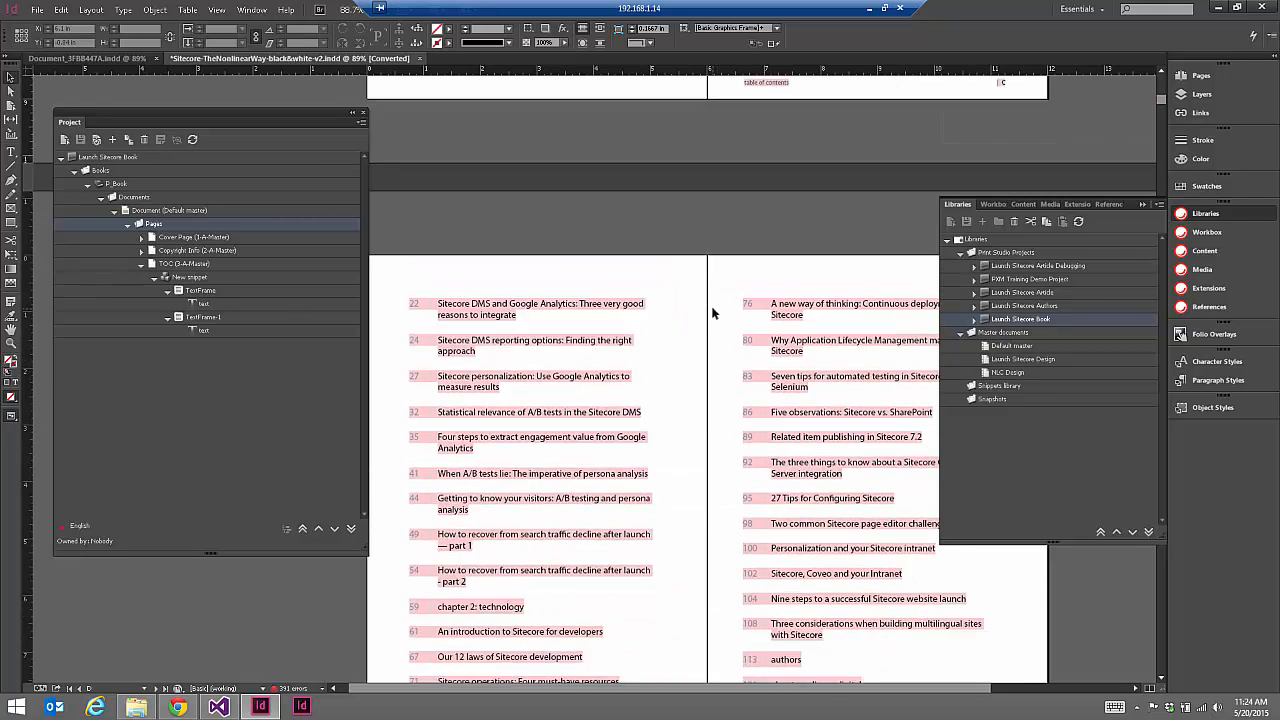
scroll(716, 278, up, 9)
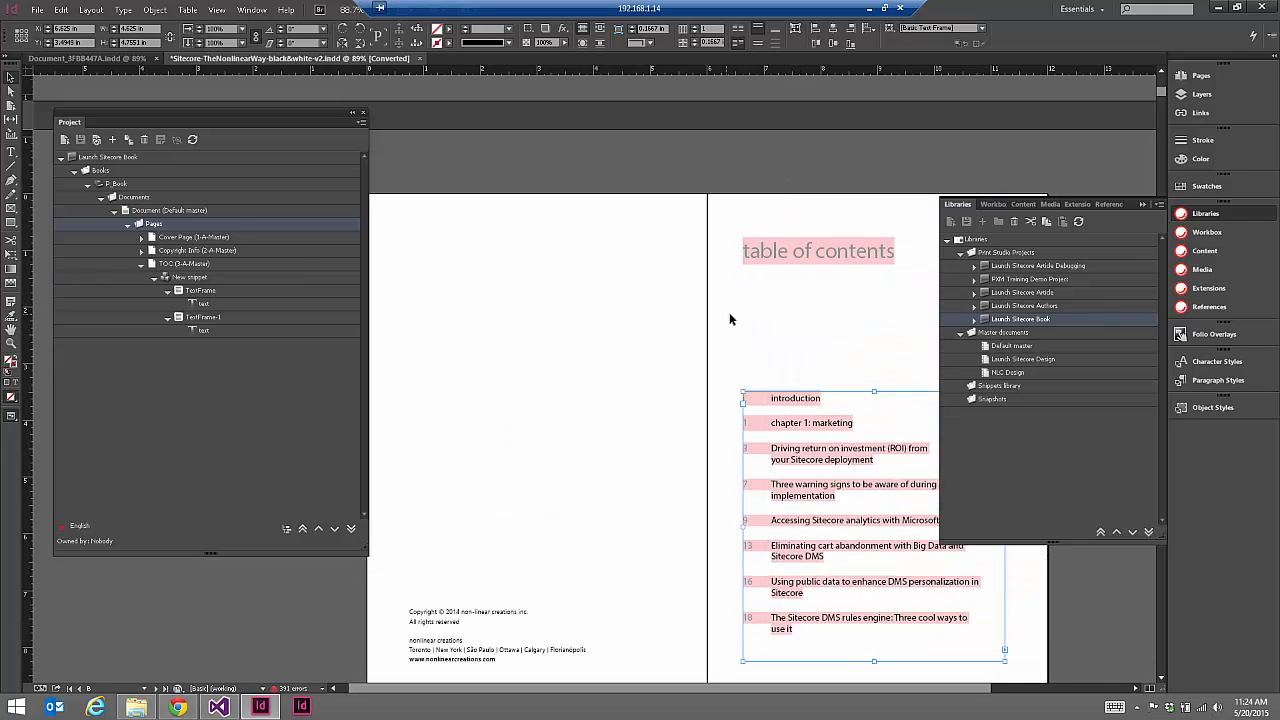
scroll(729, 318, down, 6)
scroll(729, 318, down, 1)
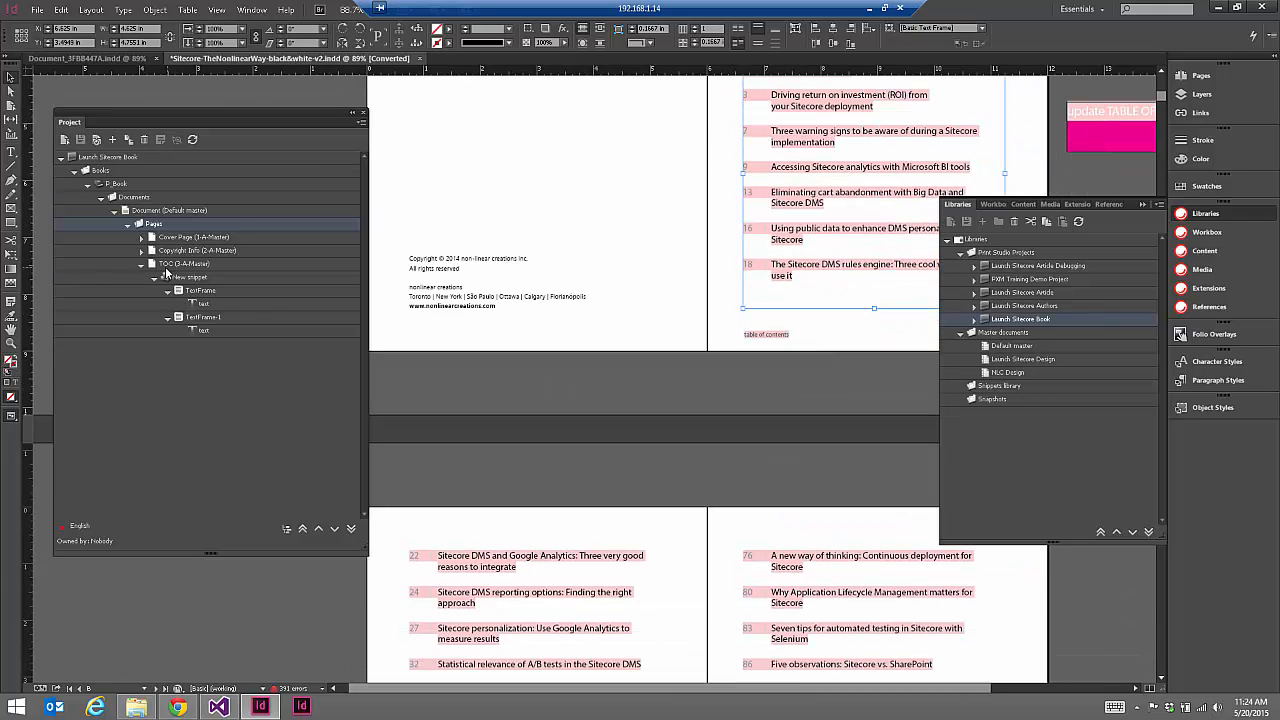
- Examine the remaining table of contents pages in the existing book's layout
click(176, 266)
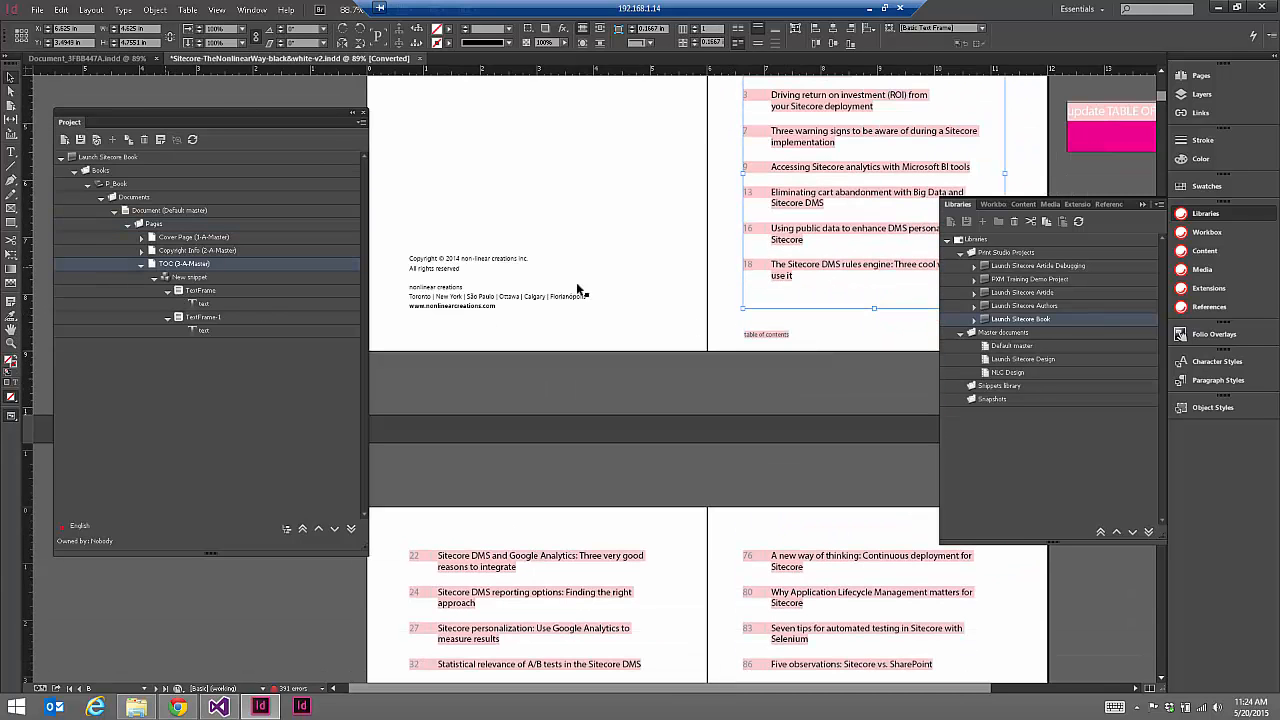
click(724, 289)
scroll(724, 289, down, 7)
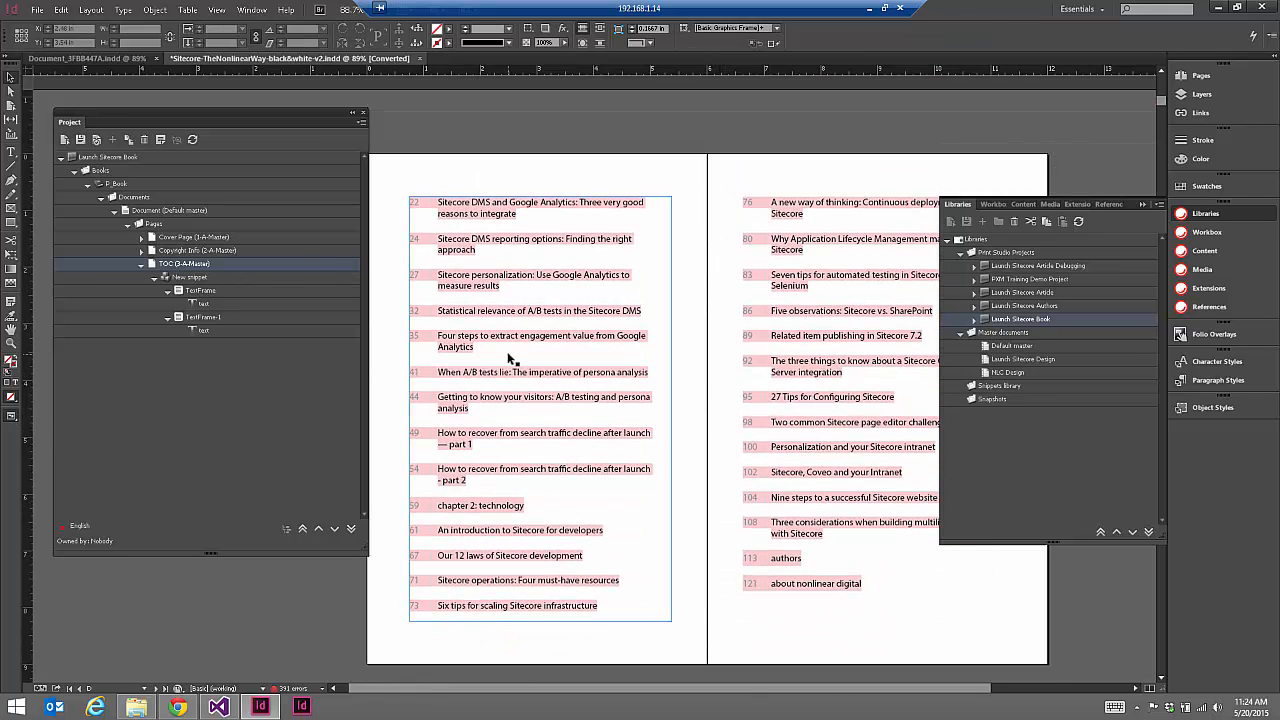
click(792, 366)
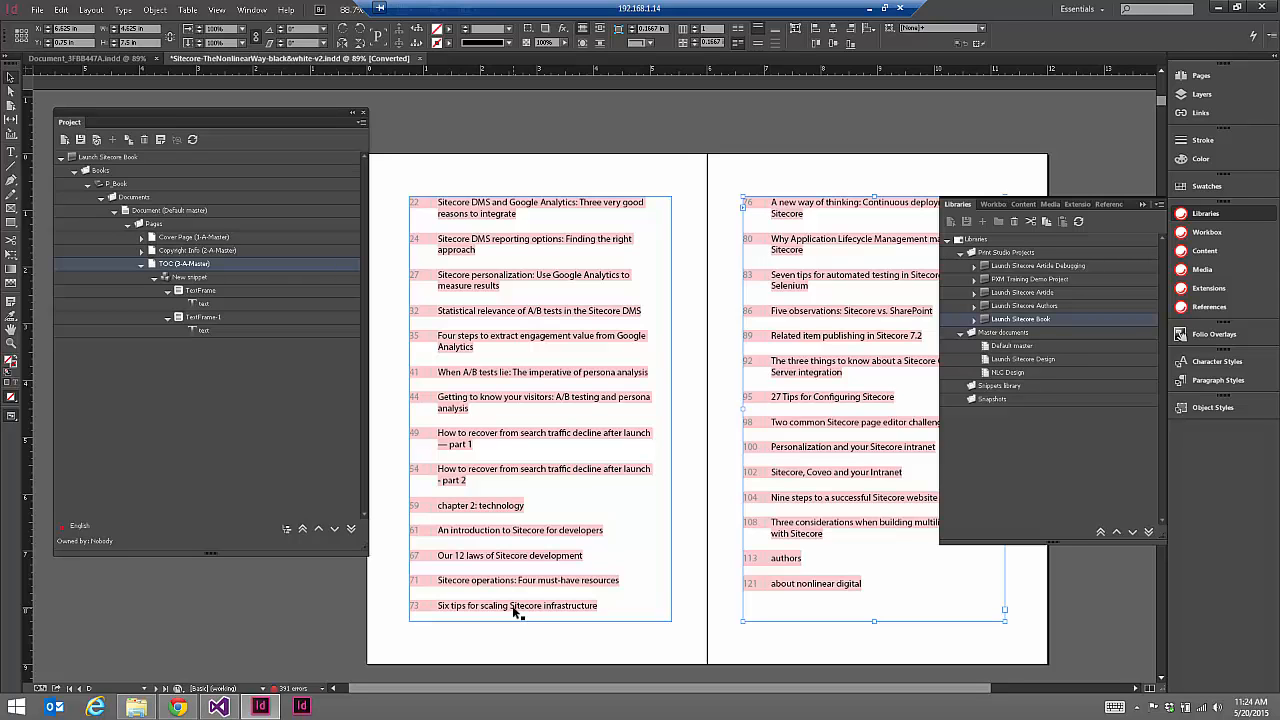
click(723, 392)
scroll(723, 390, down, 1)
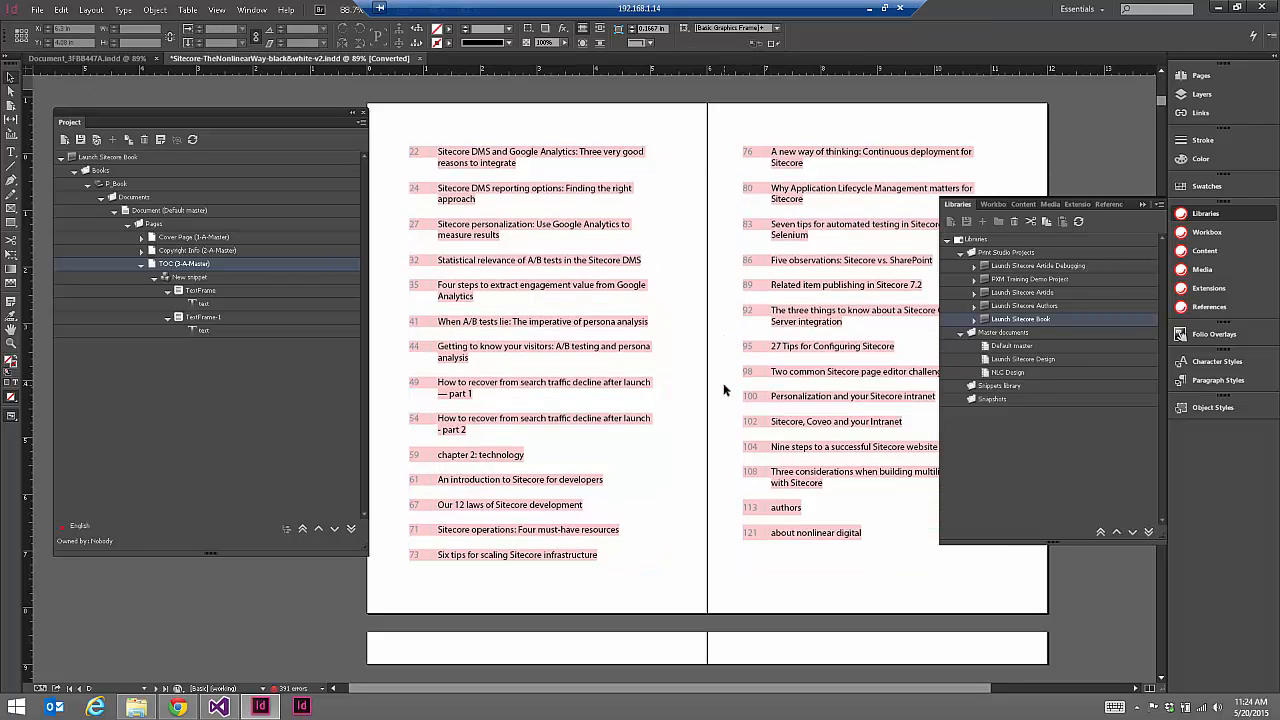
- Examine the introduction spread and the "chapter 1: marketing" opening spread of the existing book, including their text and image frames
scroll(723, 390, down, 10)
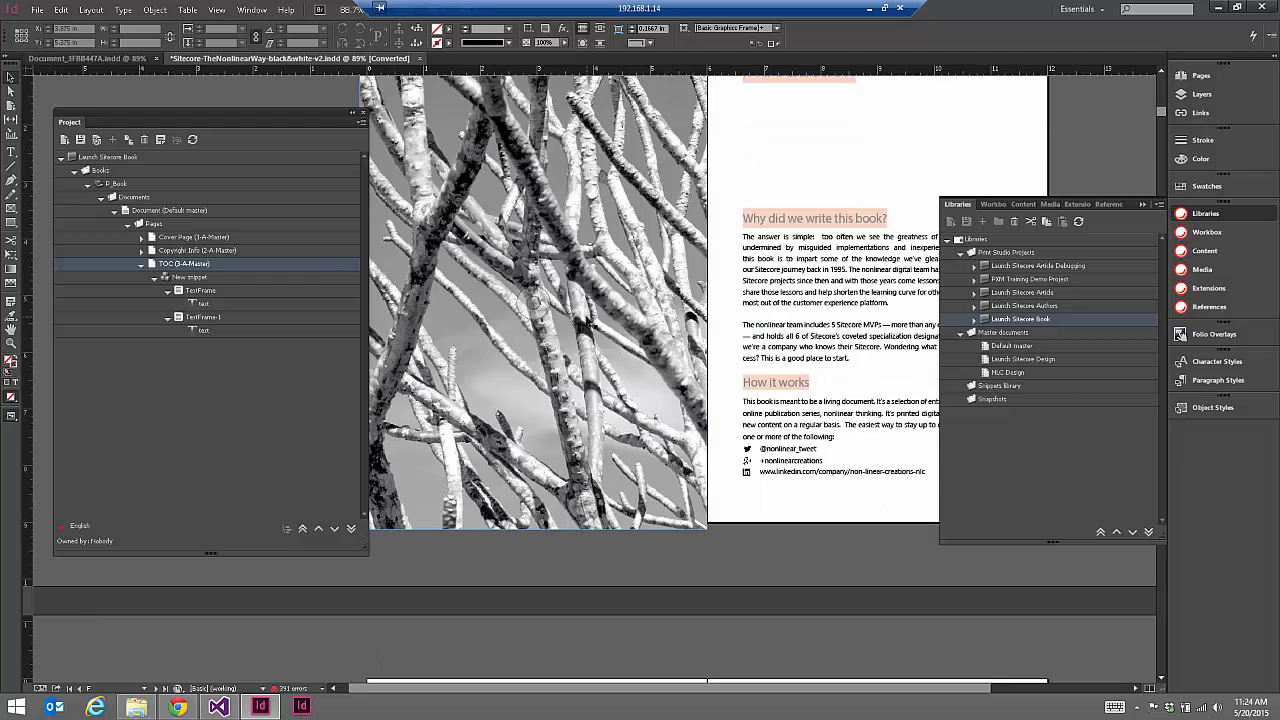
click(780, 315)
scroll(709, 387, up, 5)
scroll(709, 387, down, 4)
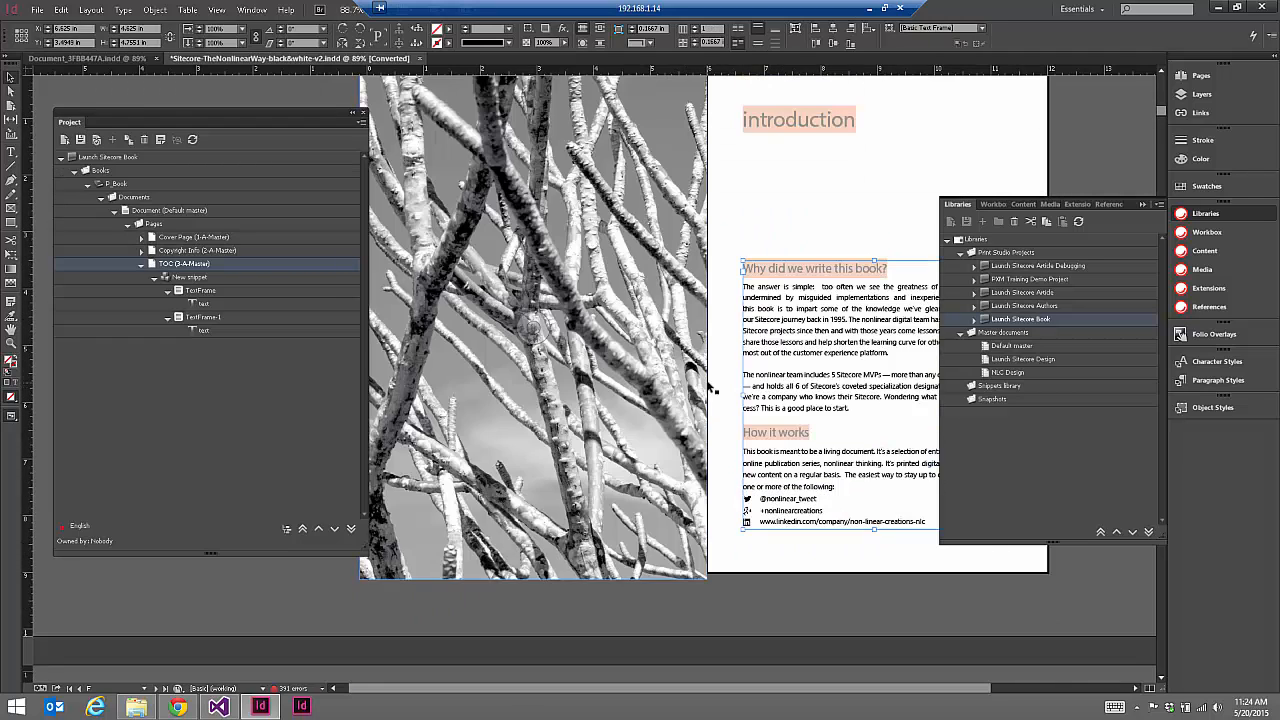
scroll(725, 358, down, 15)
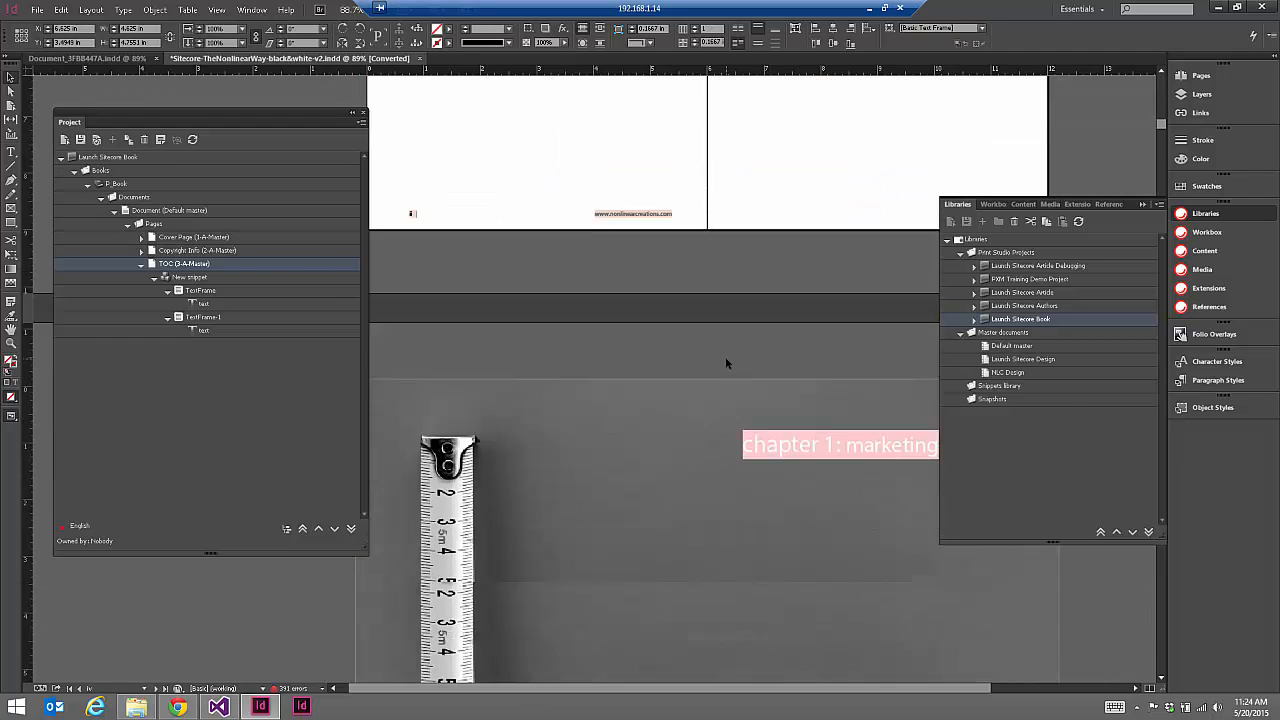
scroll(700, 362, down, 5)
click(556, 322)
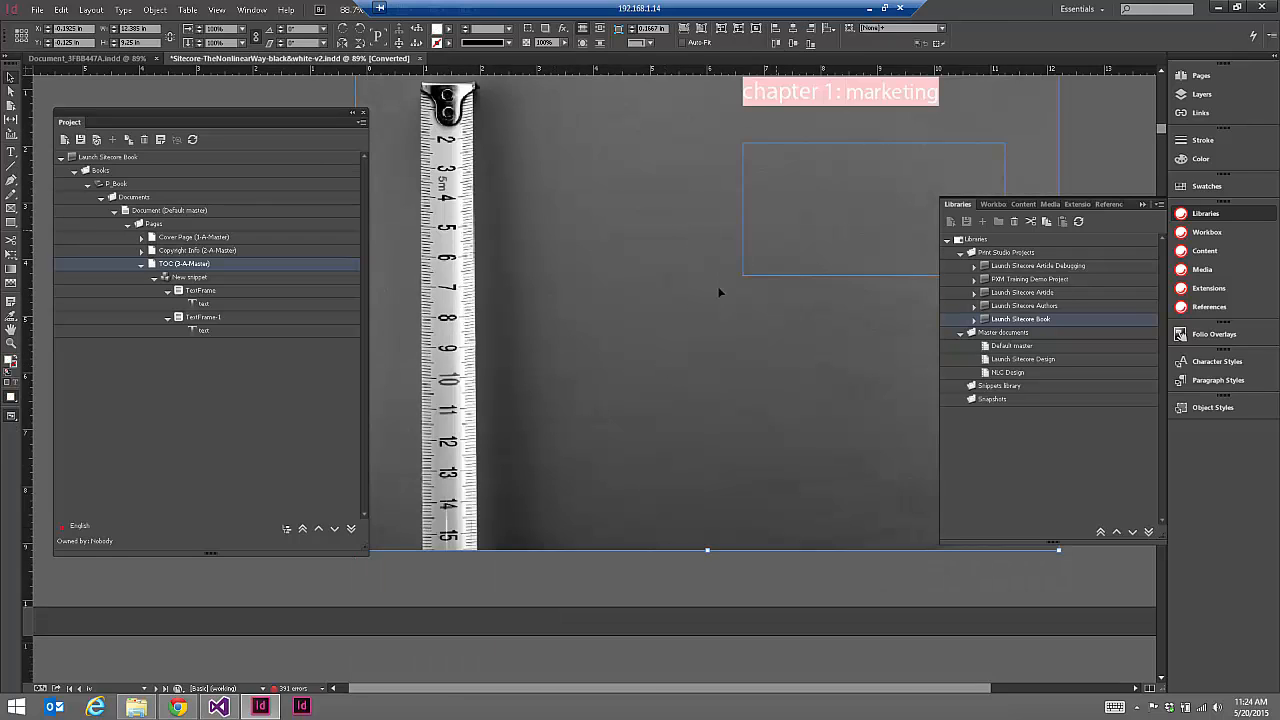
scroll(719, 292, up, 2)
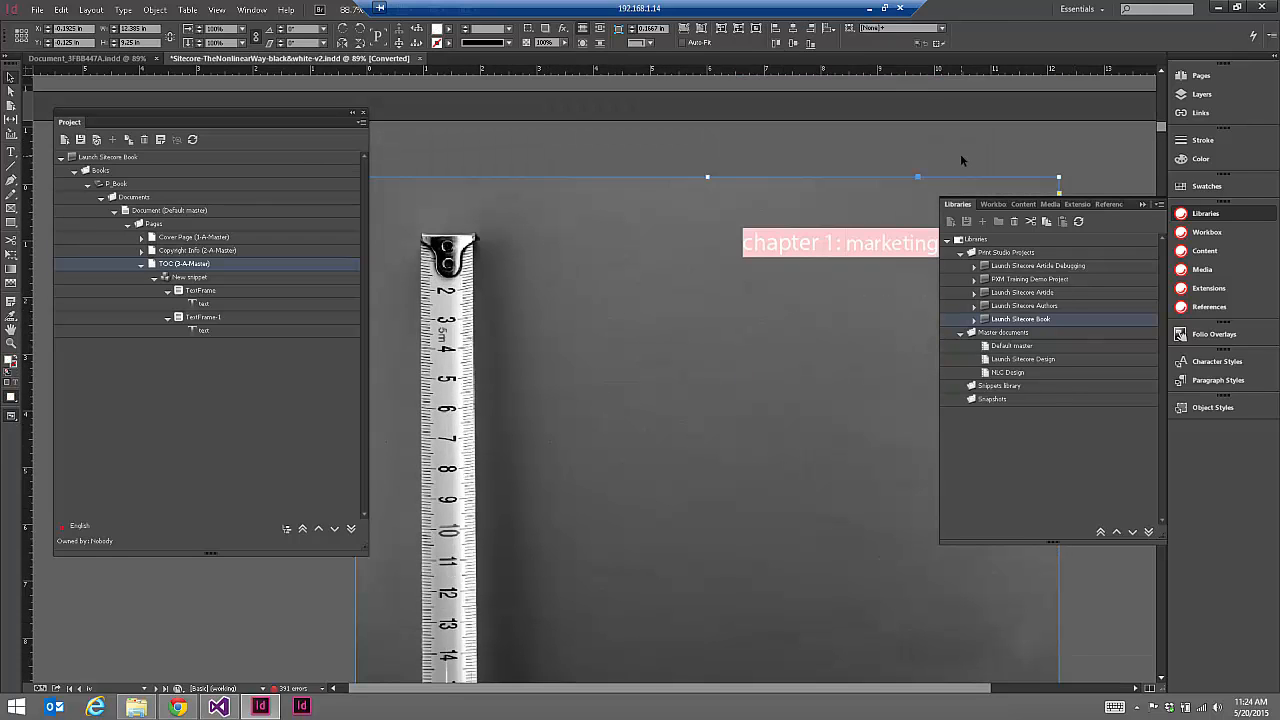
- Add a single page named "Chapter Left" to the Pages folder and place the tape-measure background image frame on it
click(142, 265)
click(148, 228)
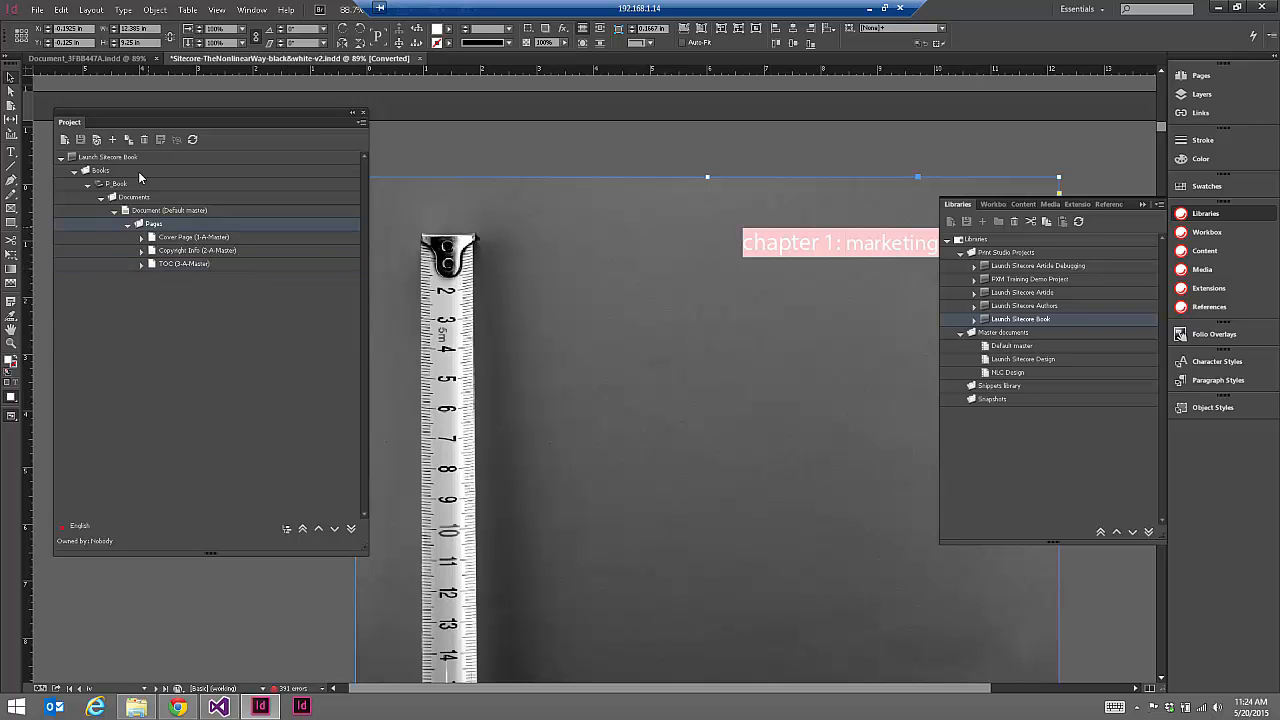
click(112, 140)
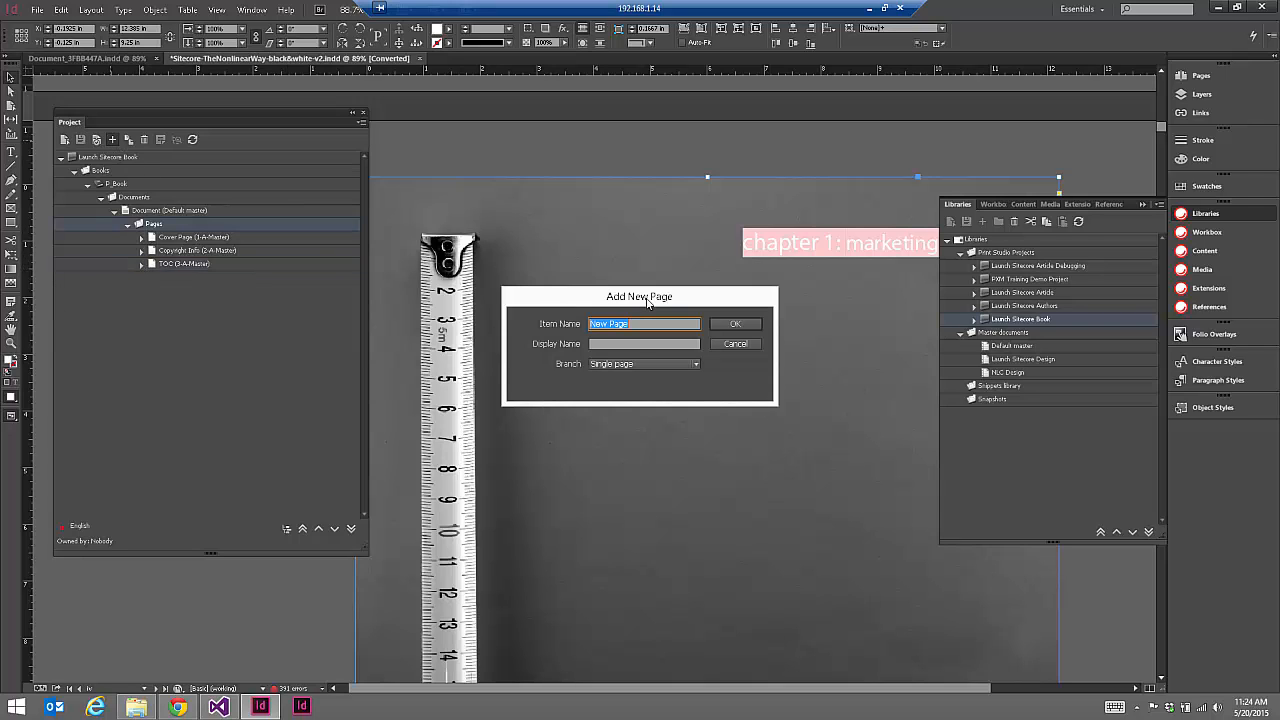
text(Chapter Left)
click(750, 325)
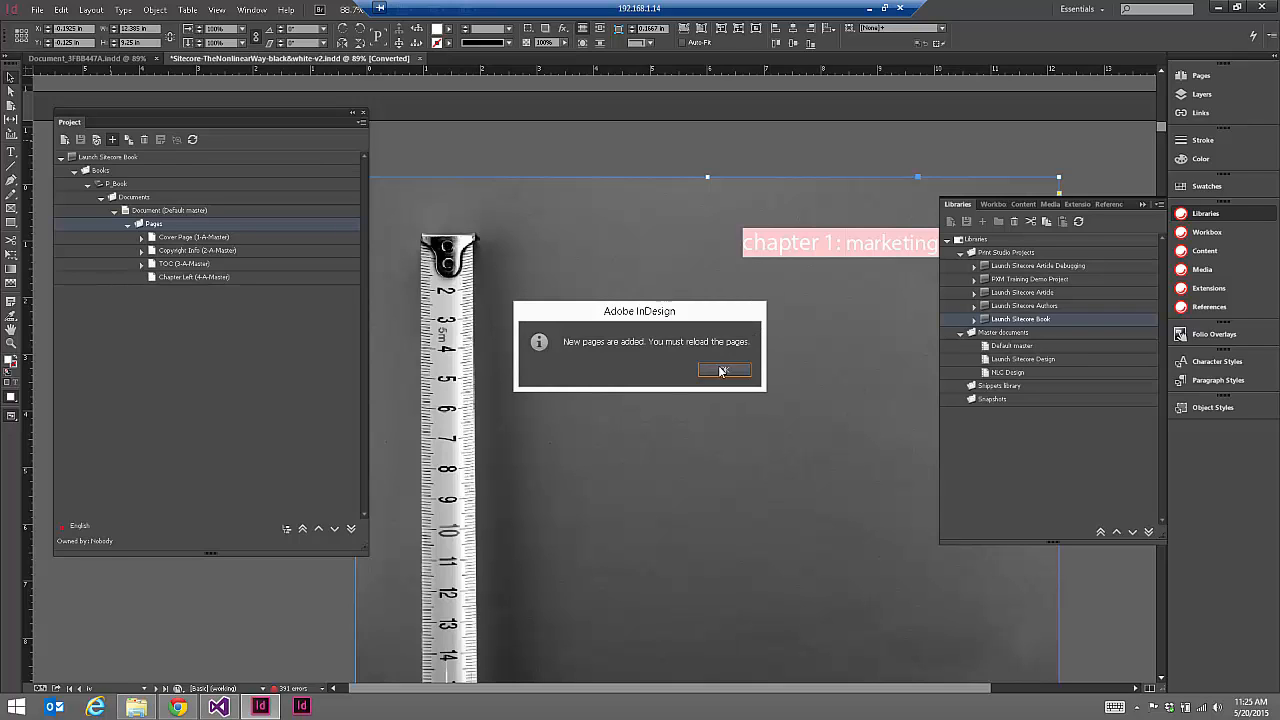
click(721, 370)
click(177, 279)
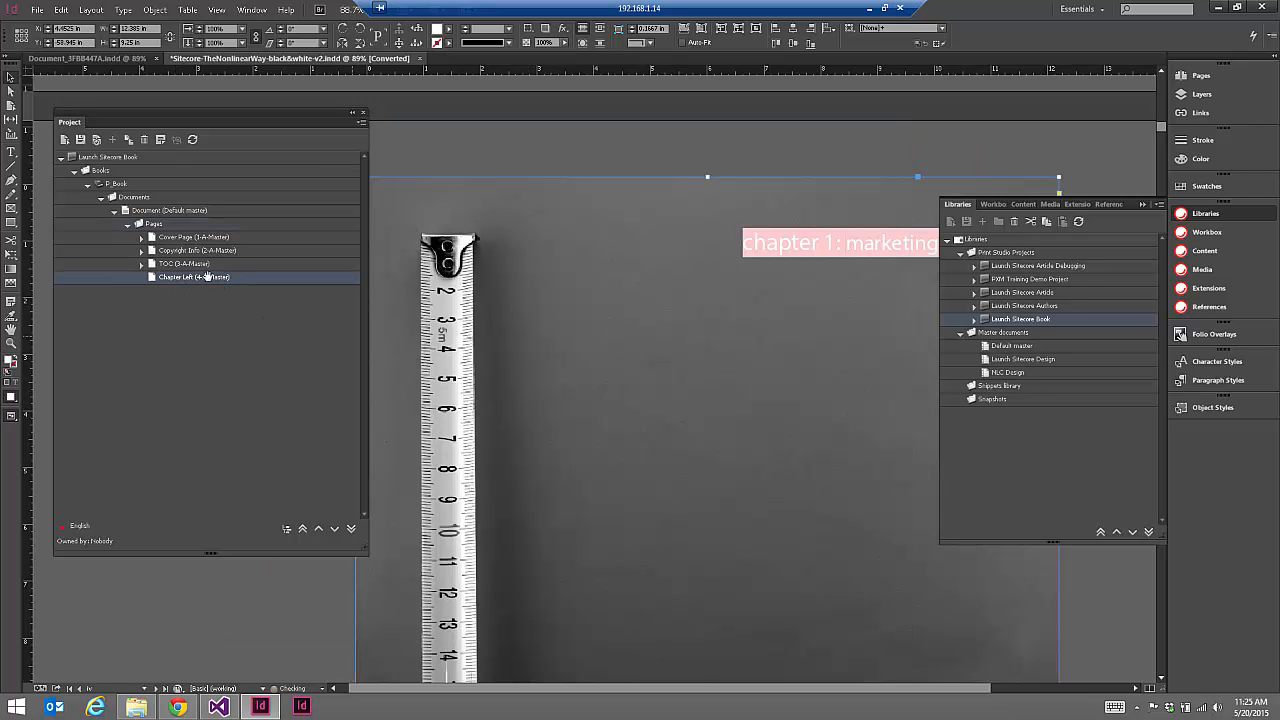
click(697, 376)
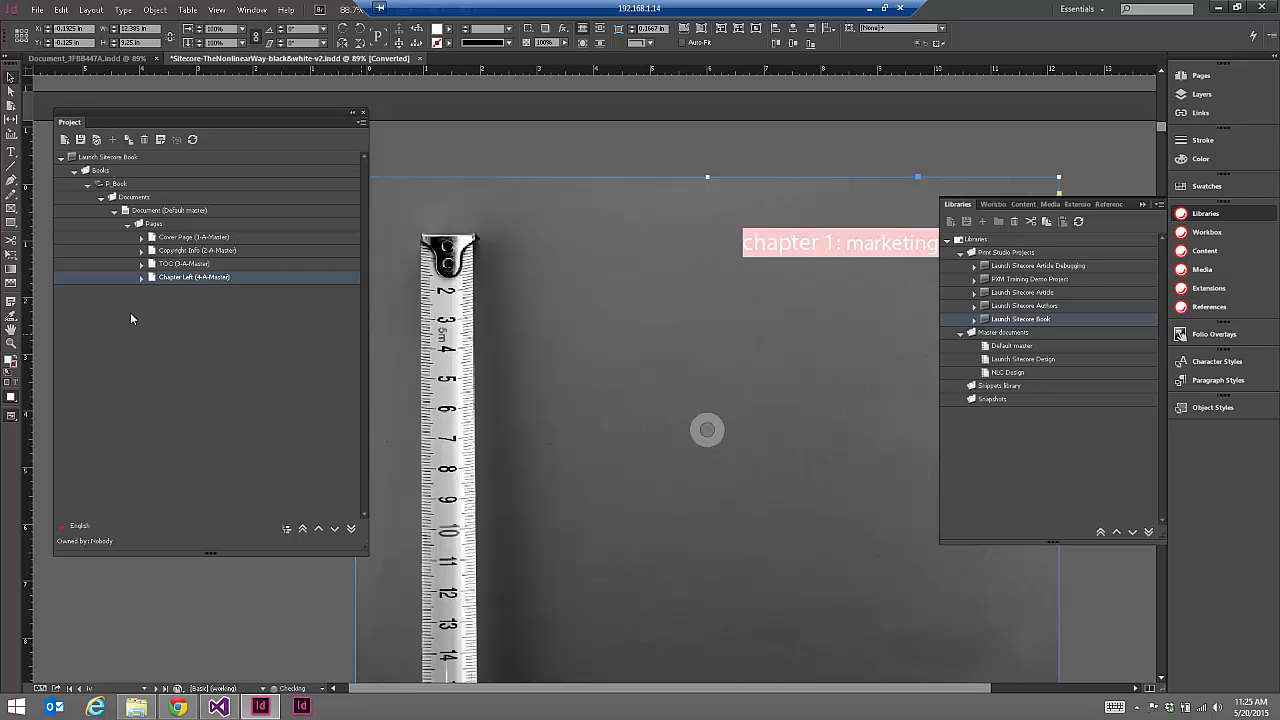
- Add a single page named "Chapter Right" to the Pages folder and place the "chapter 1: marketing" heading frame on it
click(170, 225)
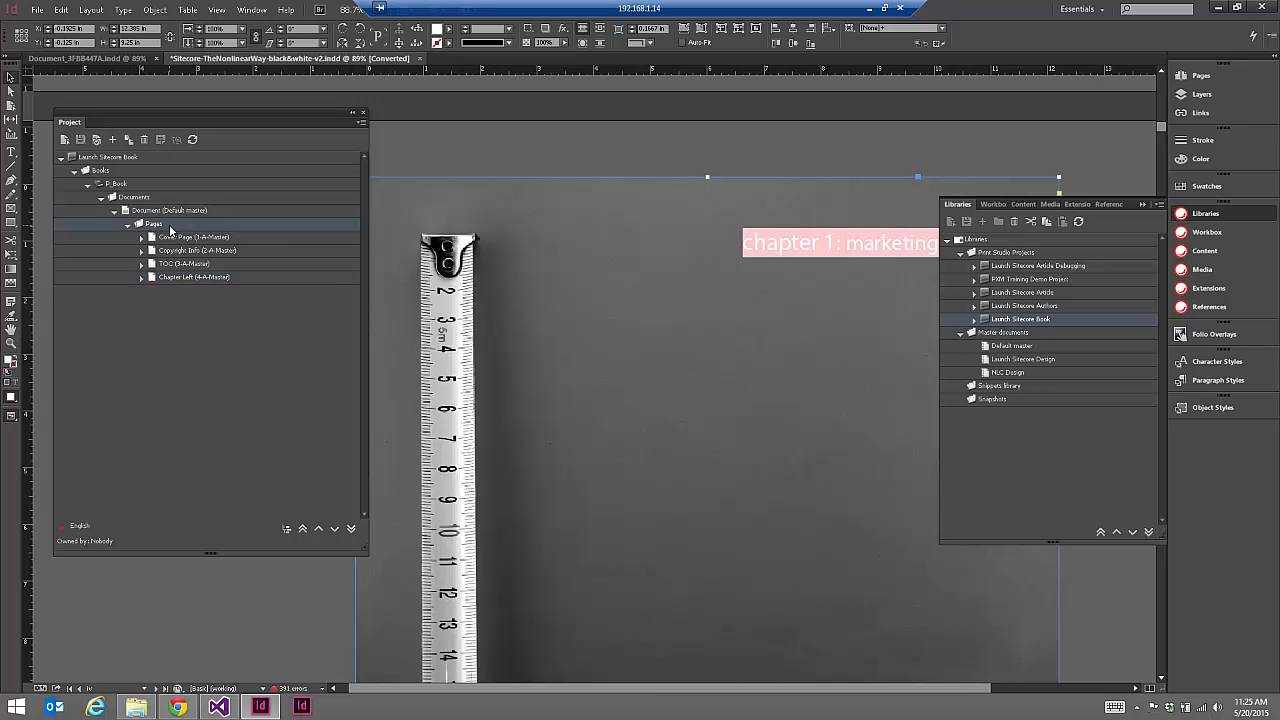
click(112, 139)
text(Chapter Right)
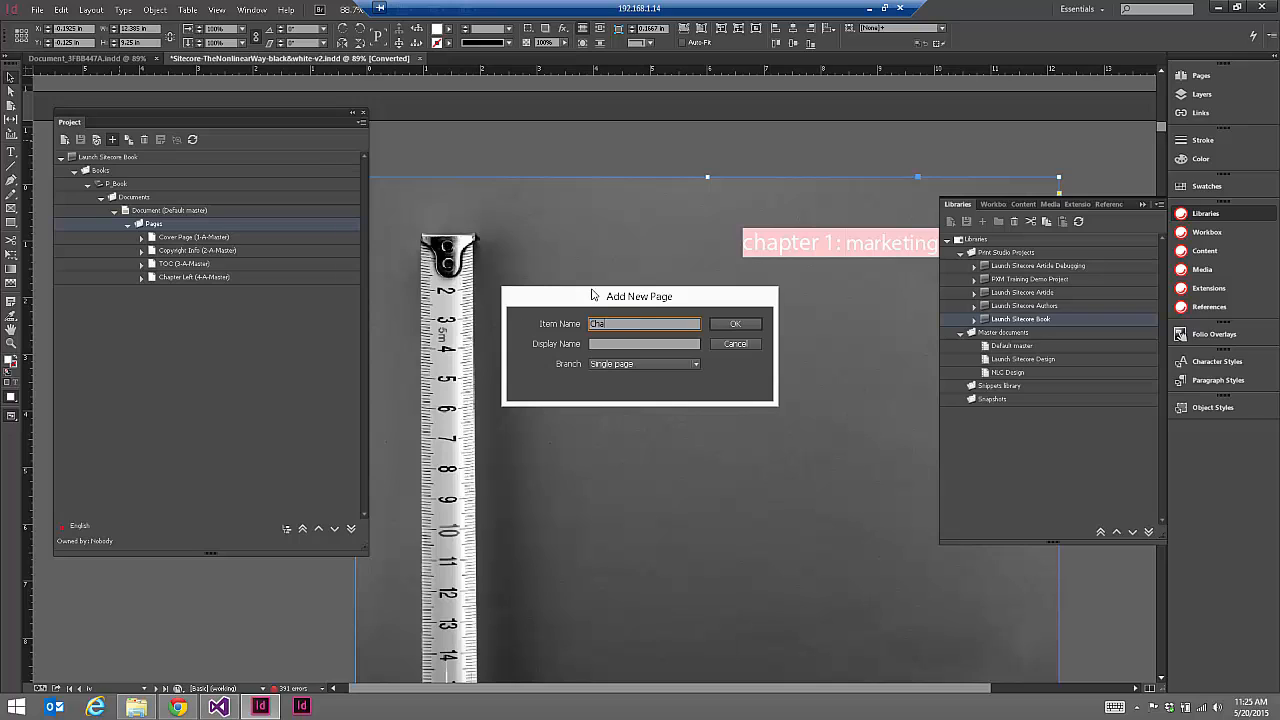
click(752, 324)
click(727, 370)
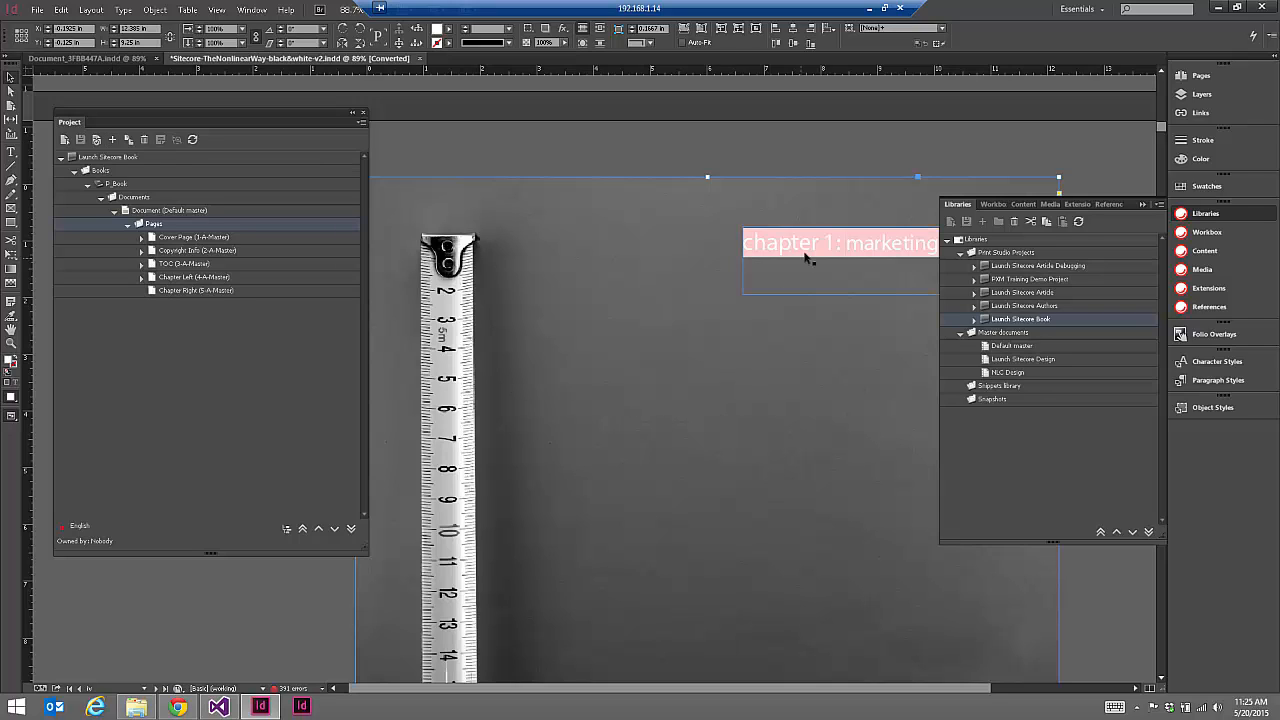
click(810, 258)
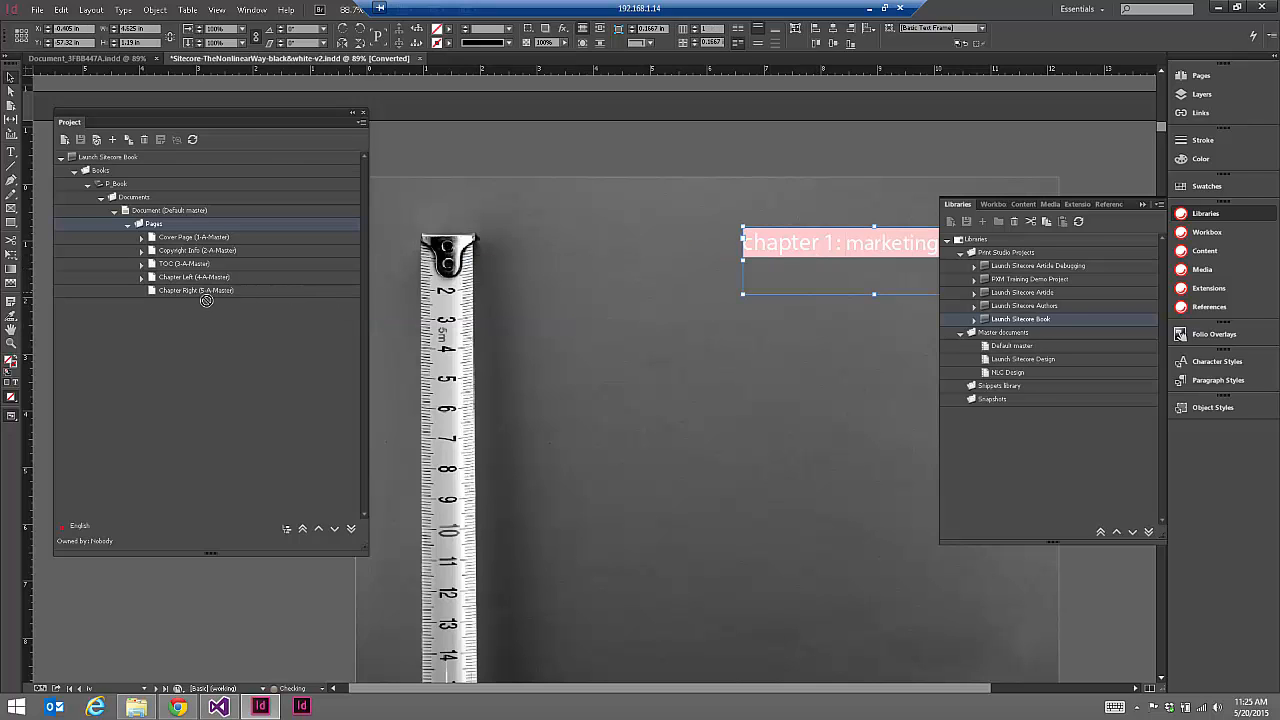
click(690, 370)
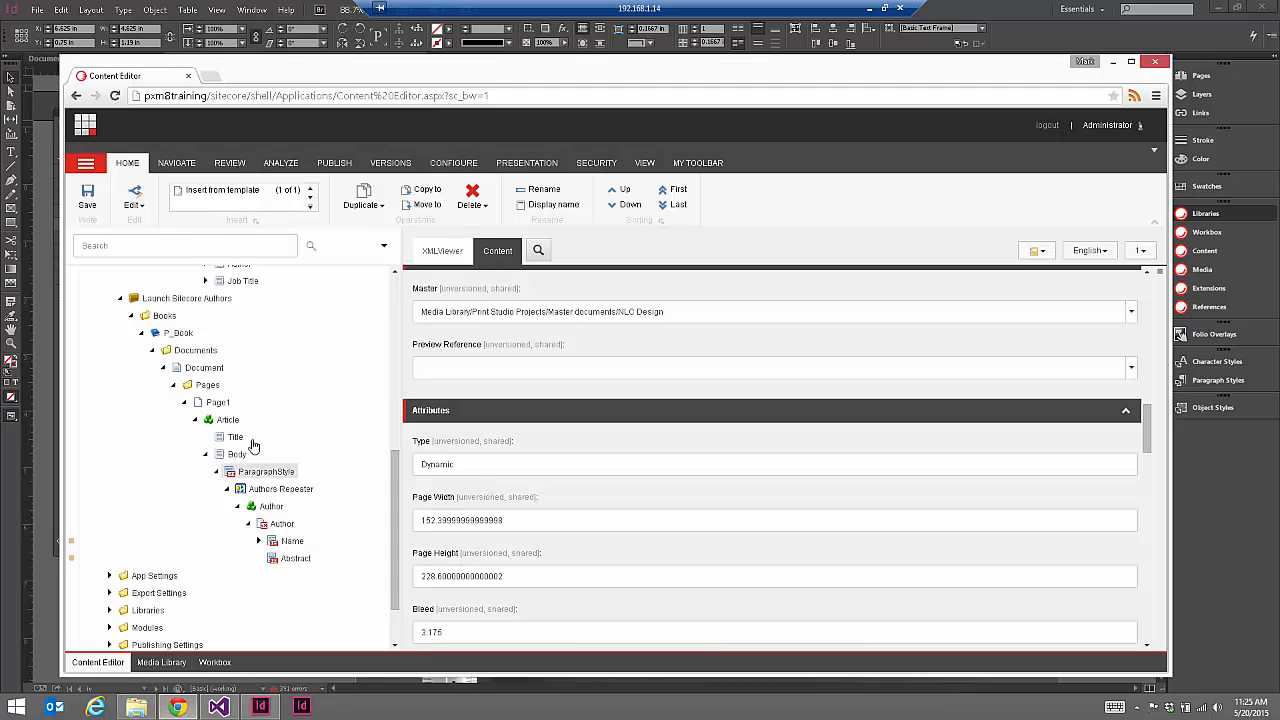
- Switch to the Sitecore Content Editor in Chrome and refresh the project list under Print Studio Projects
click(178, 707)
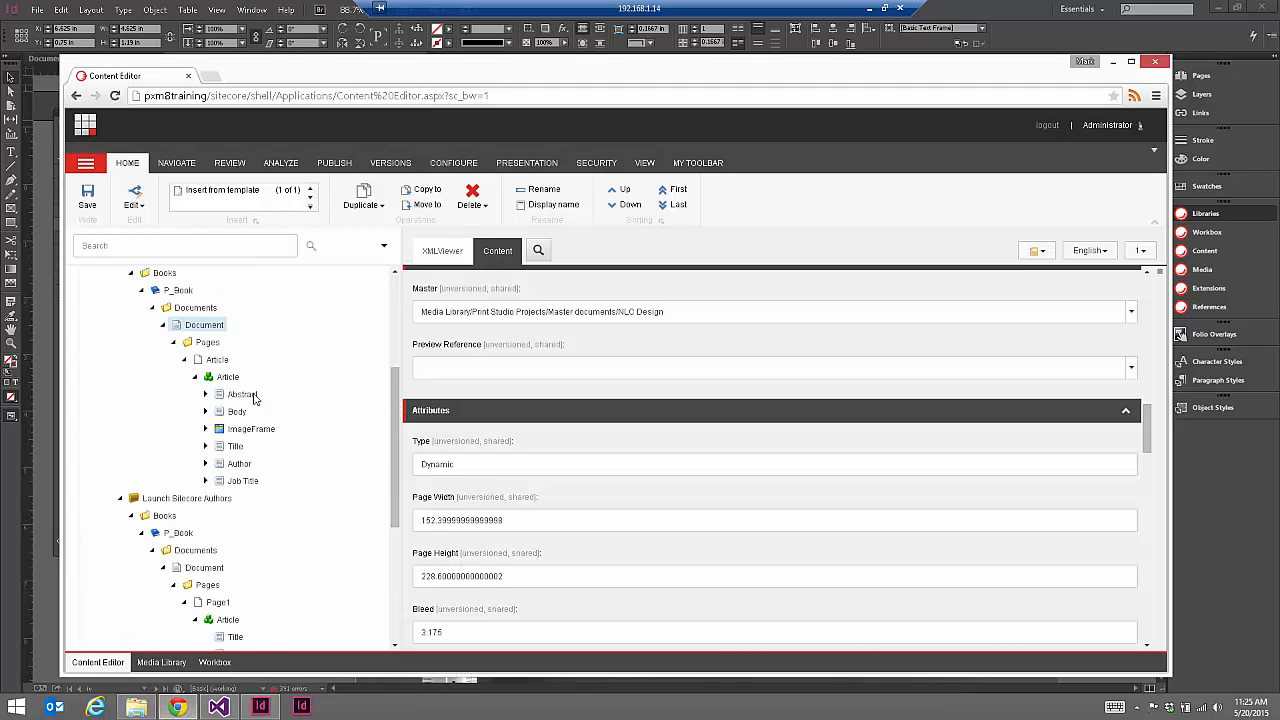
scroll(224, 392, up, 2)
click(168, 423)
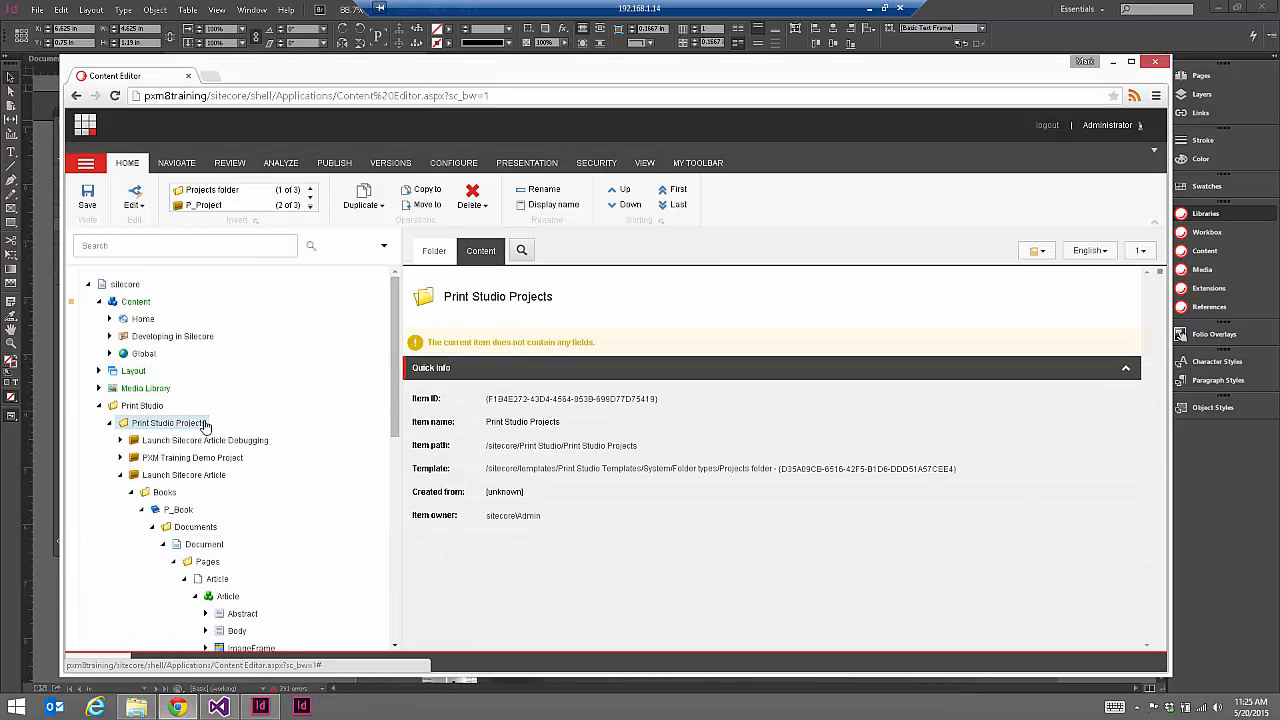
click(110, 423)
click(110, 423)
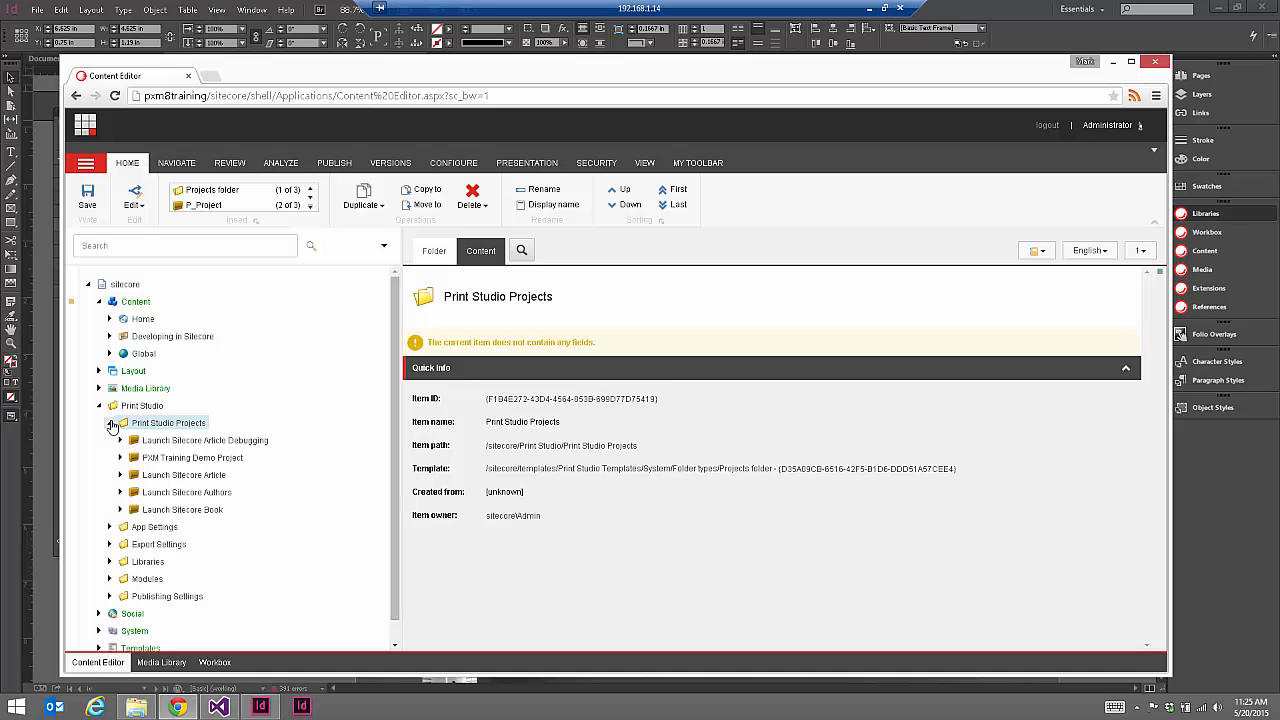
- Expand the Launch Sitecore Book project in the content tree down to its Pages folder and review the pages it holds
click(120, 509)
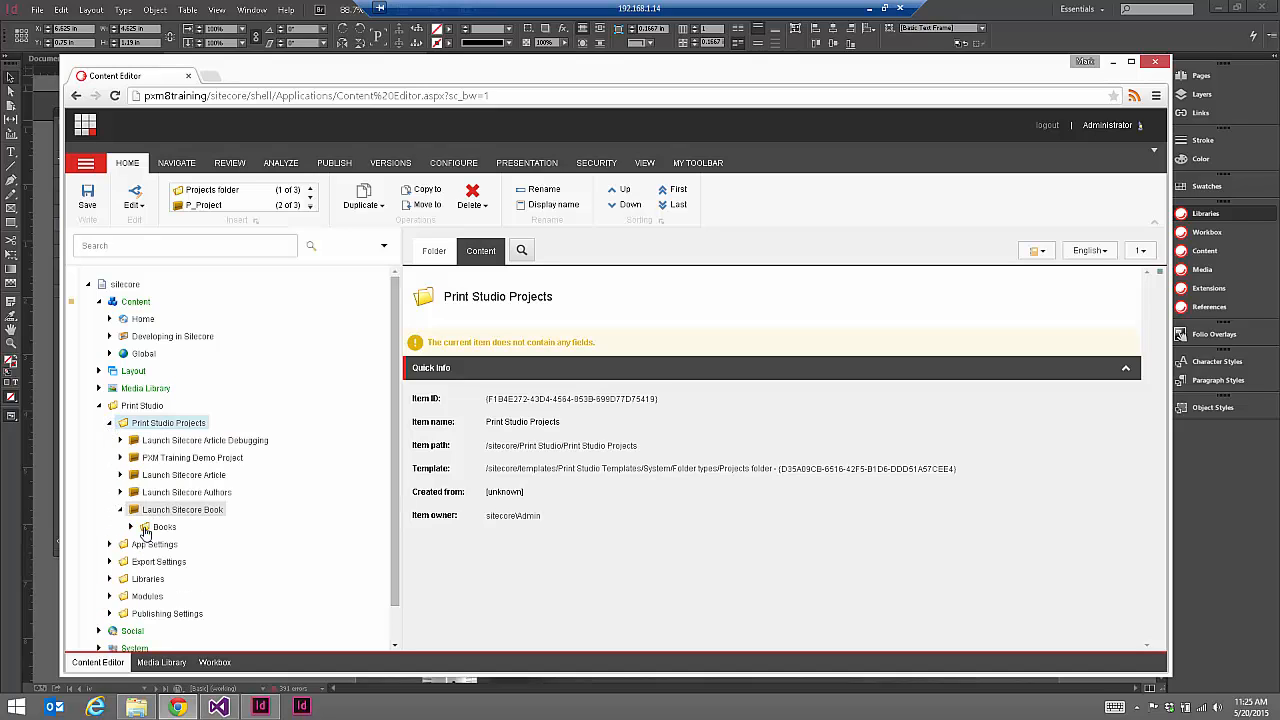
click(130, 527)
click(141, 544)
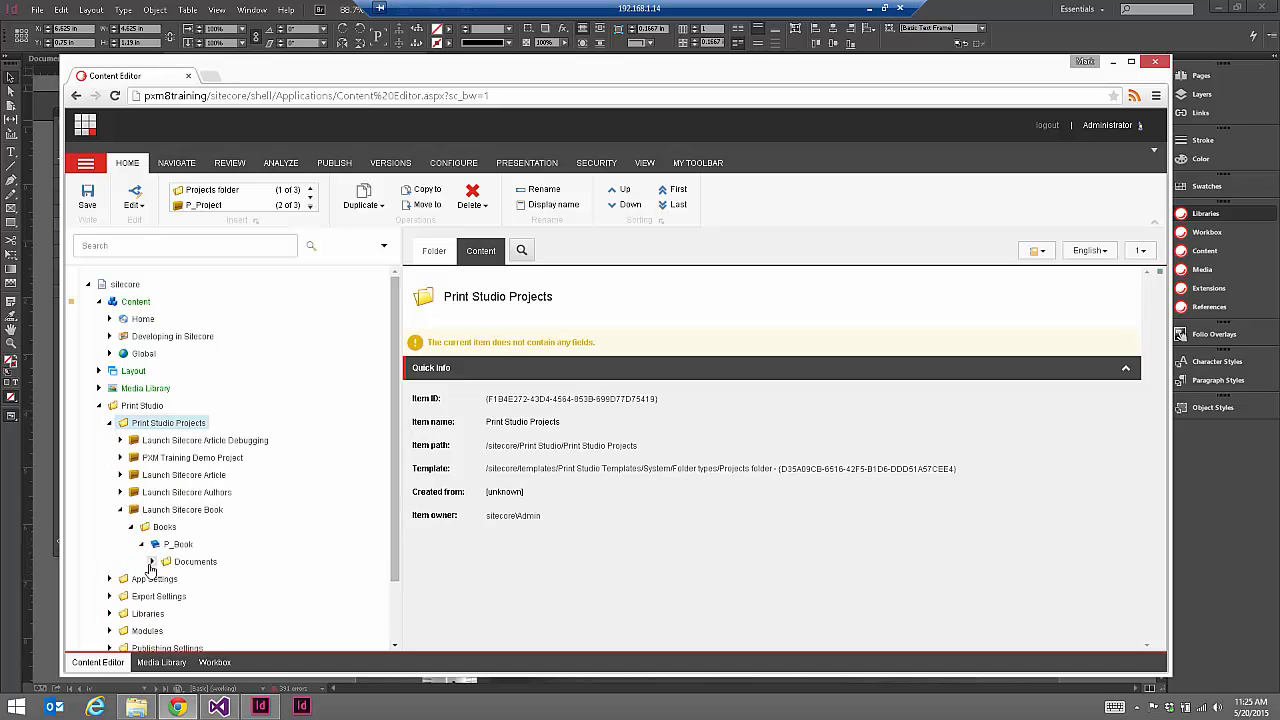
click(152, 561)
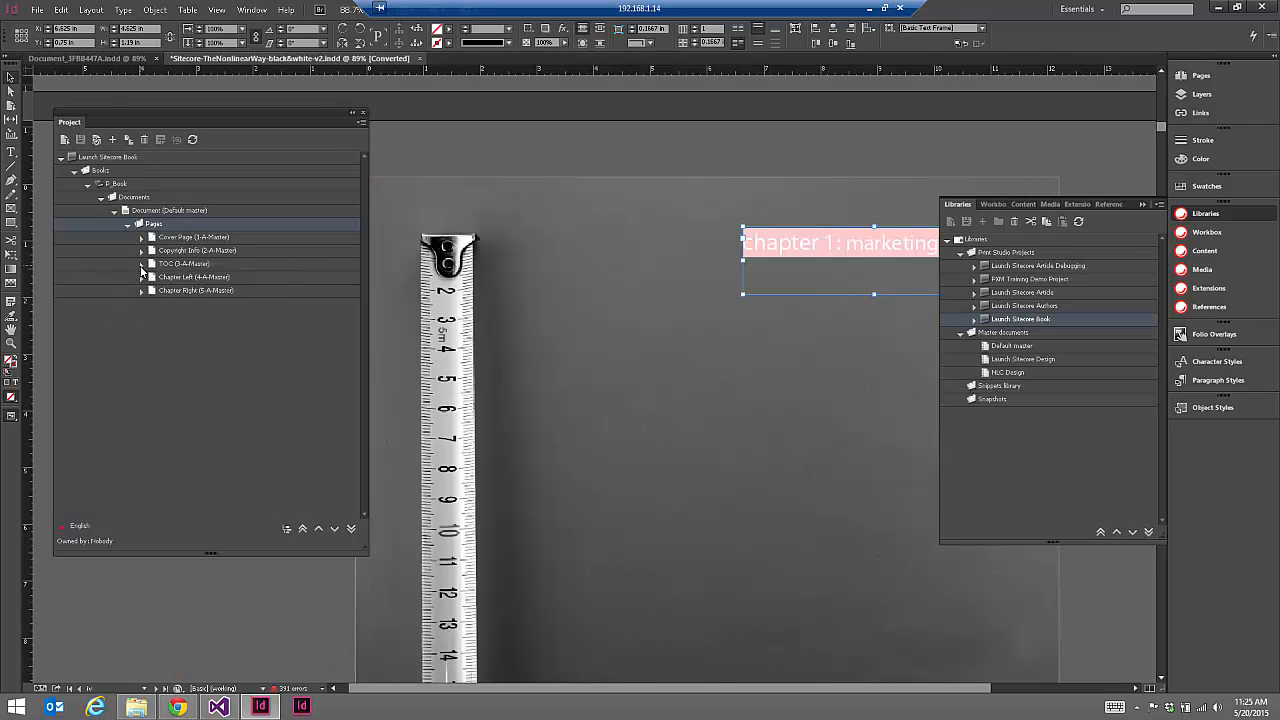
click(177, 707)
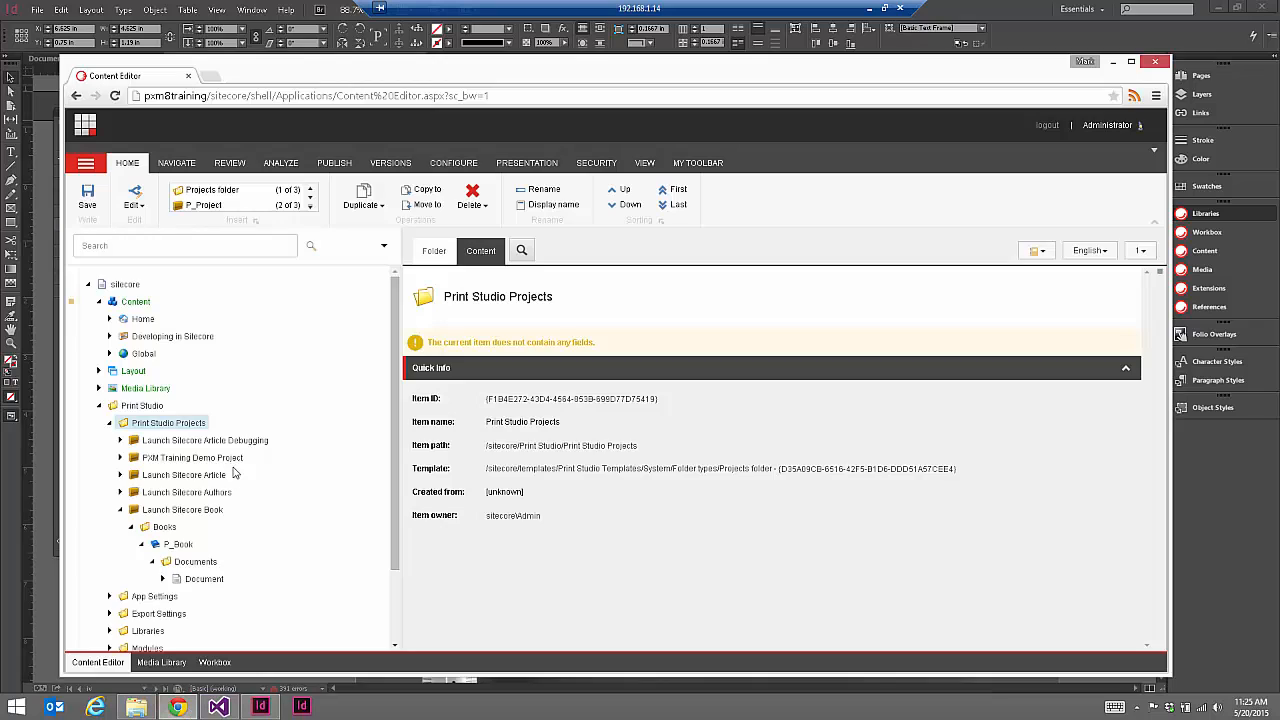
click(163, 579)
click(173, 596)
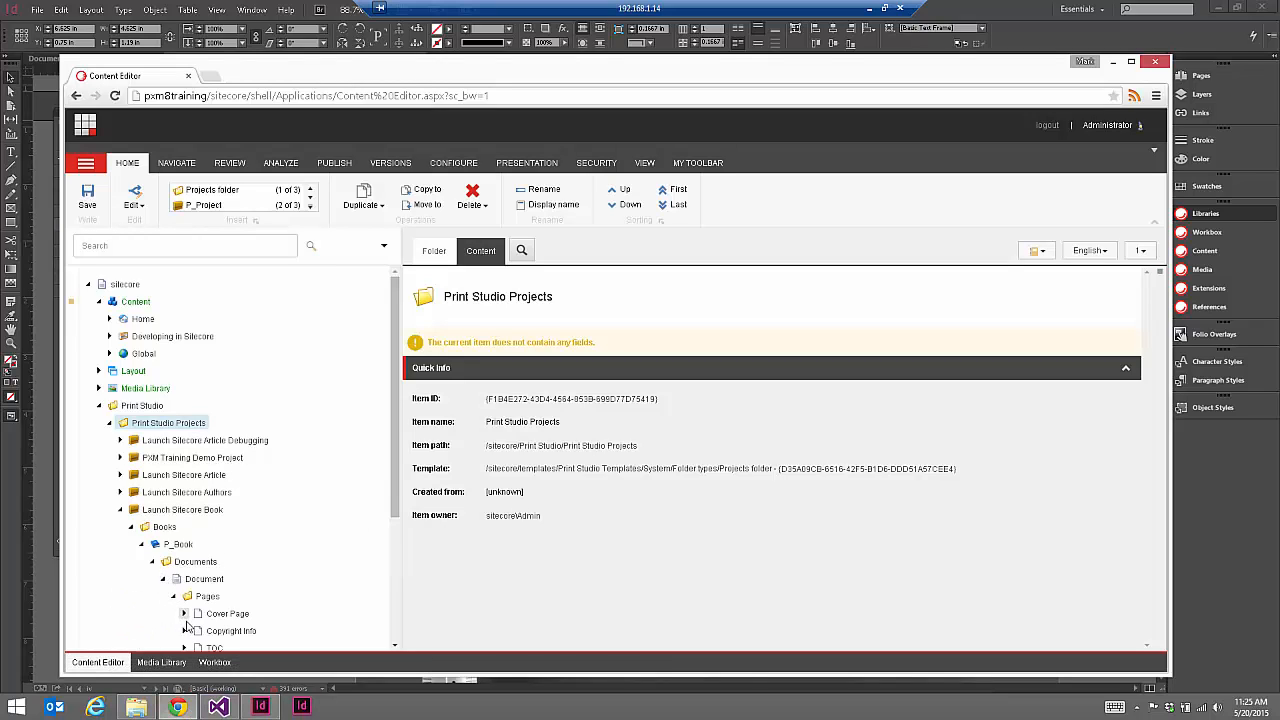
scroll(330, 495, down, 3)
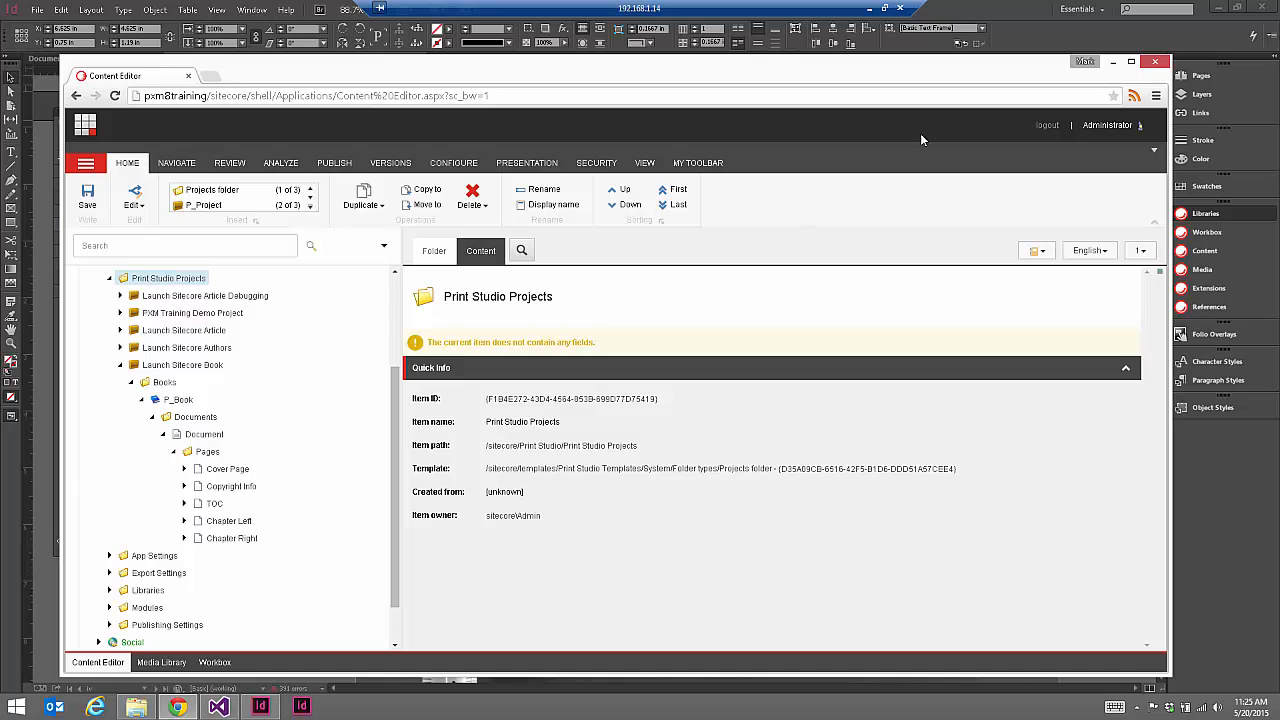
- Switch back to InDesign, expand the Chapter Right page and examine its snippet and text frame items
click(945, 17)
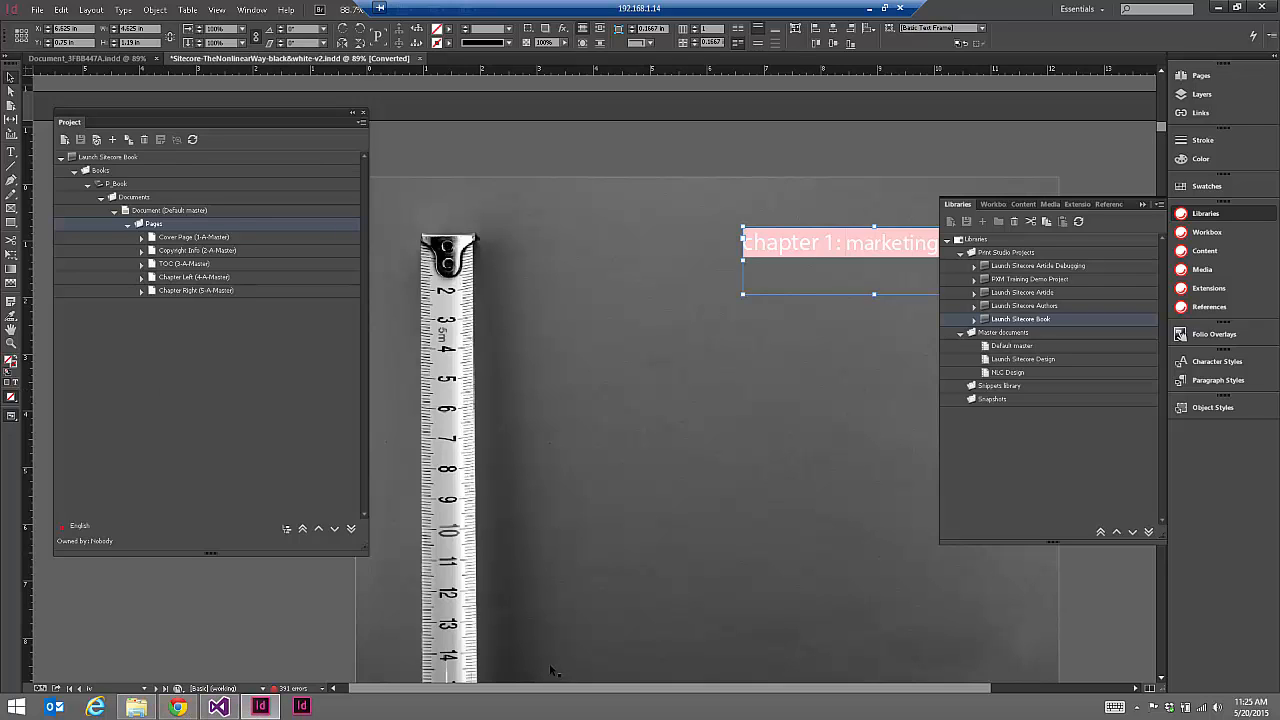
click(142, 291)
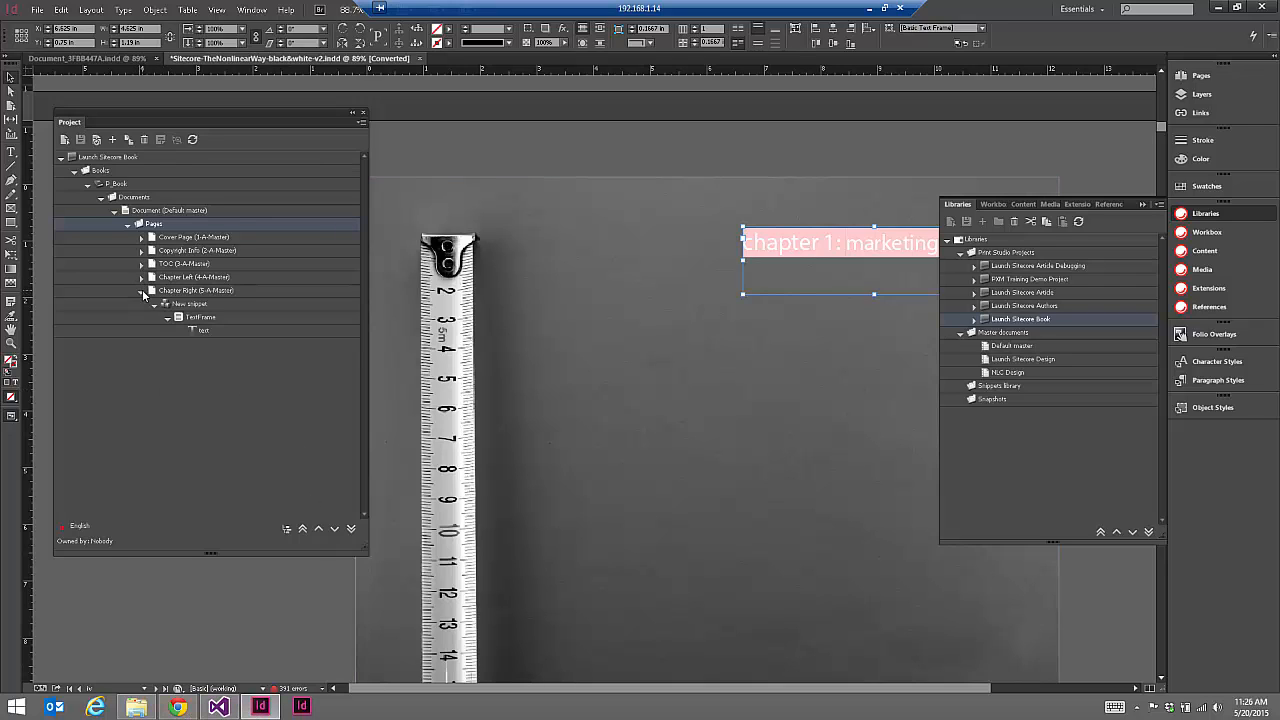
click(186, 319)
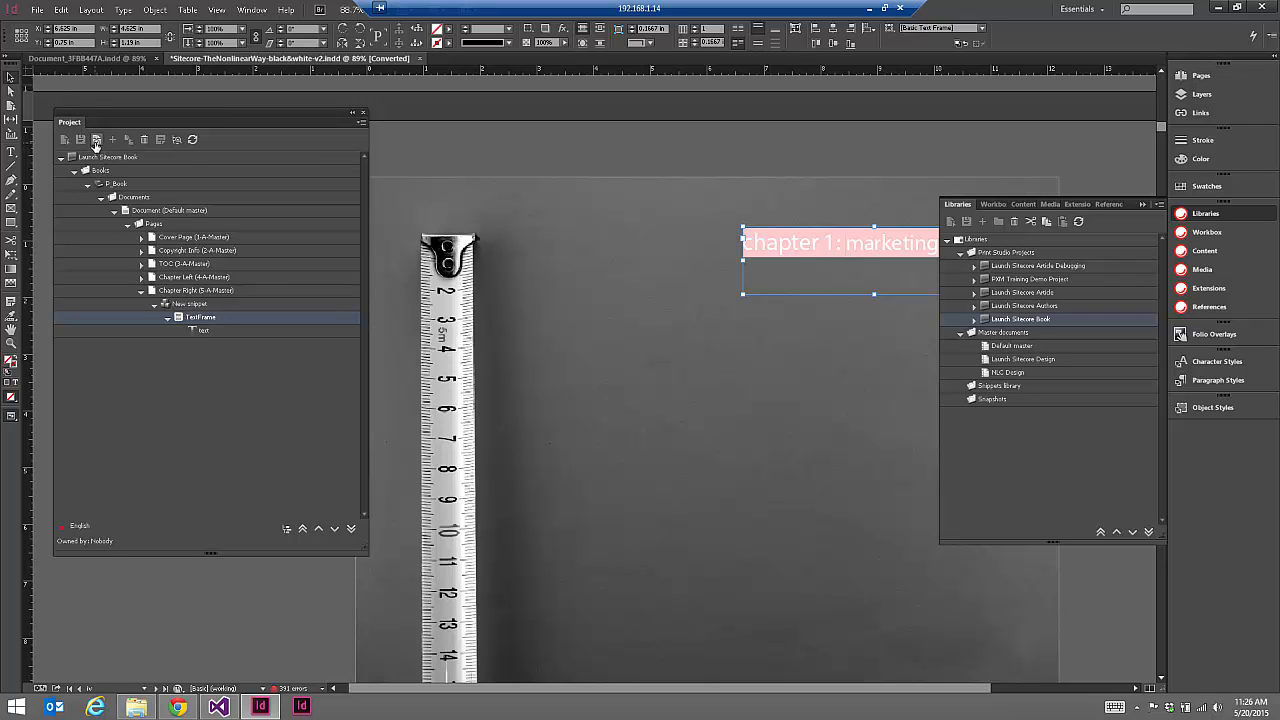
click(177, 294)
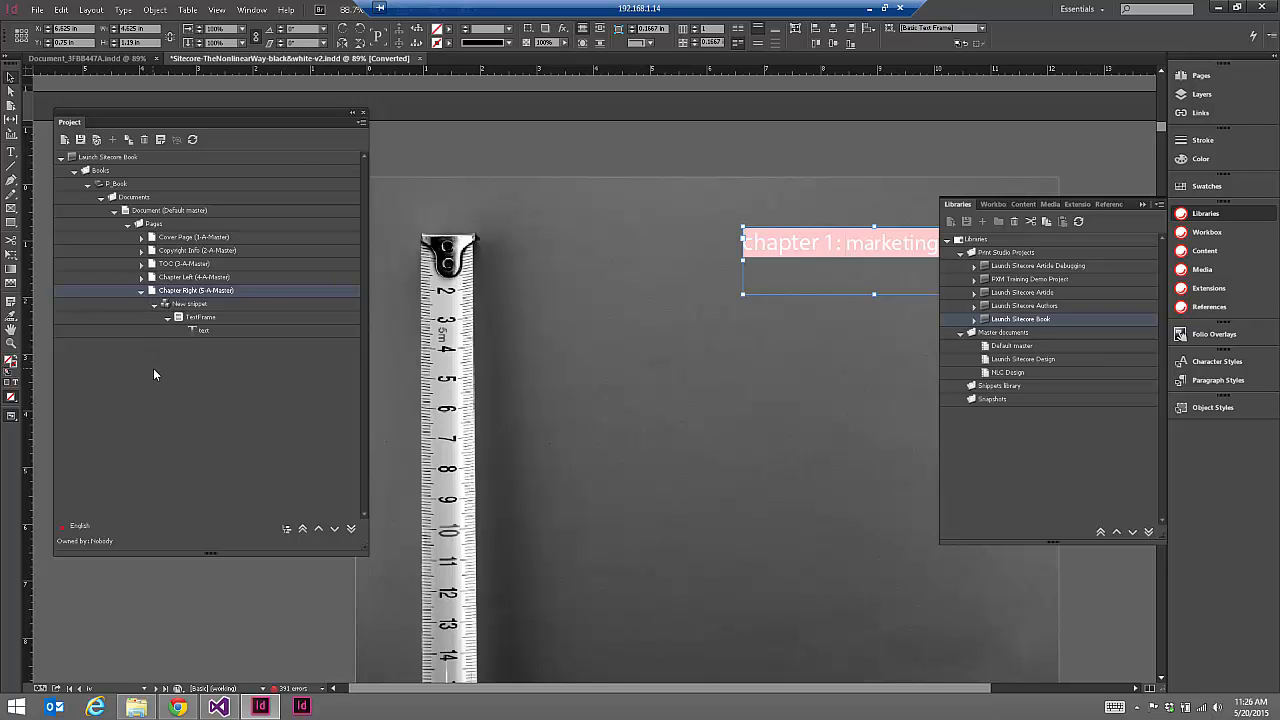
click(205, 318)
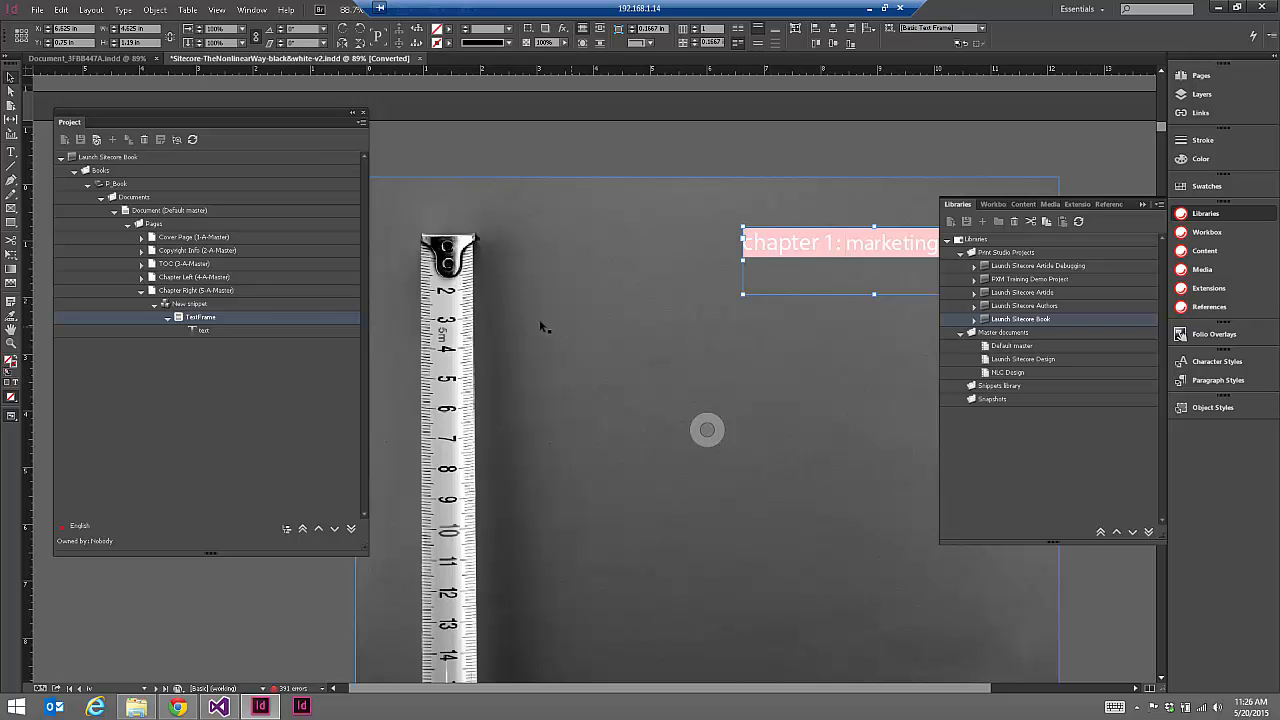
click(206, 290)
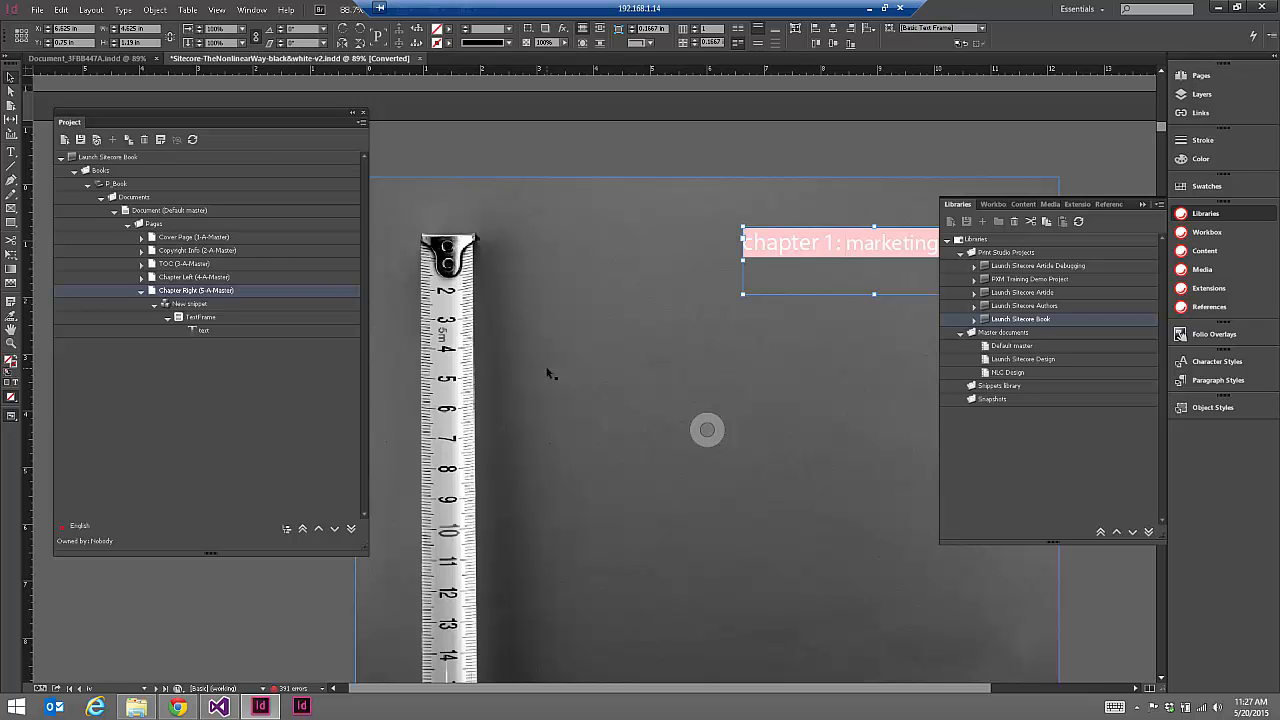
click(188, 319)
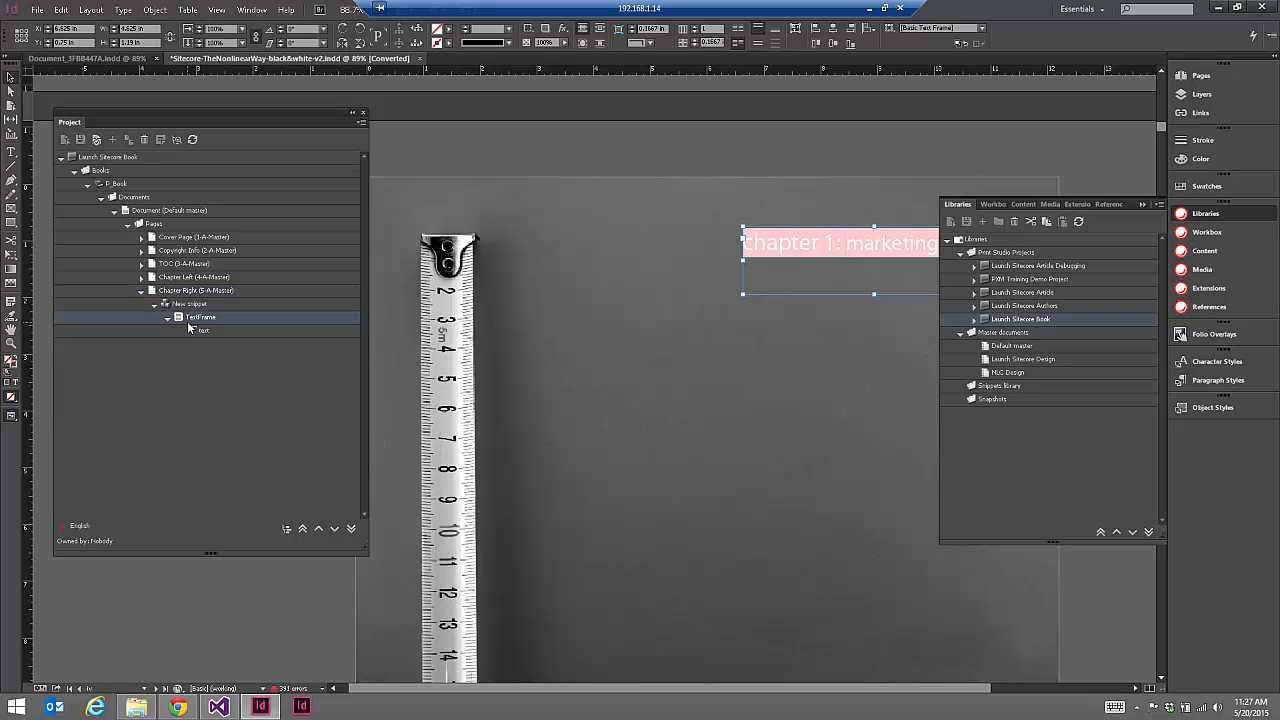
- Expand the Chapter Left page in the project tree, select its image frame item and narrow the Project panel to uncover the layout
click(141, 279)
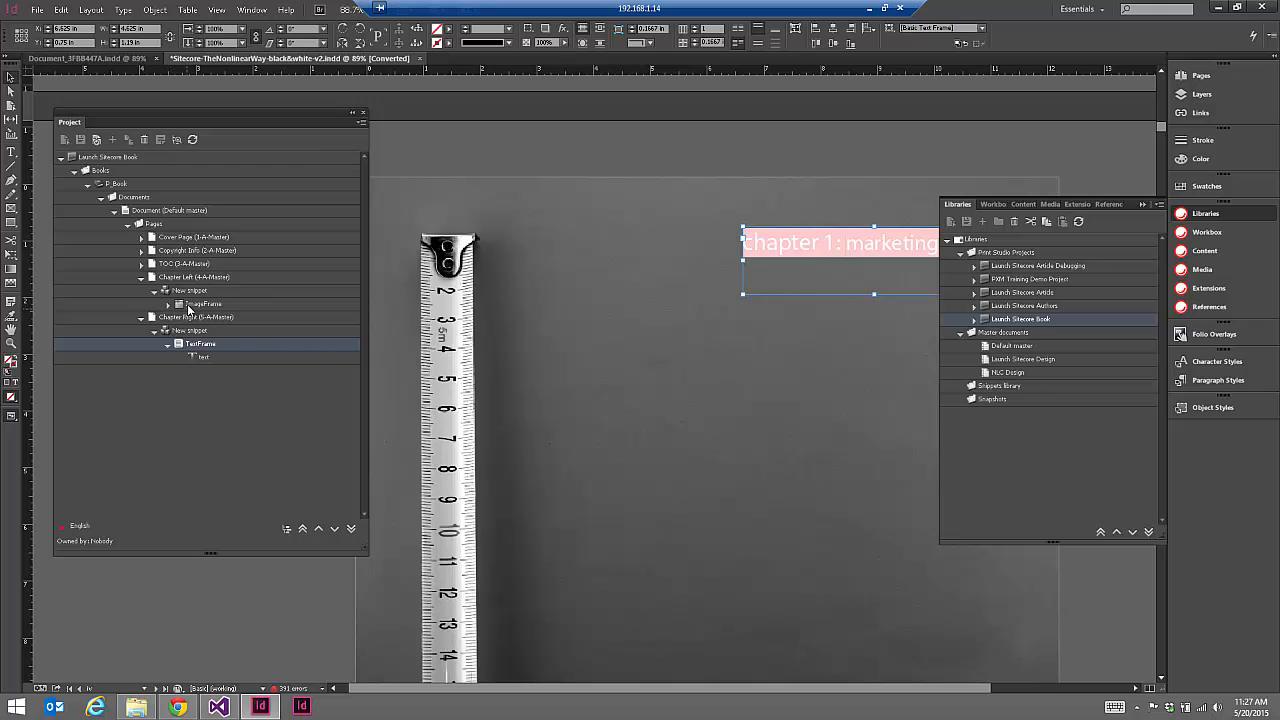
click(188, 306)
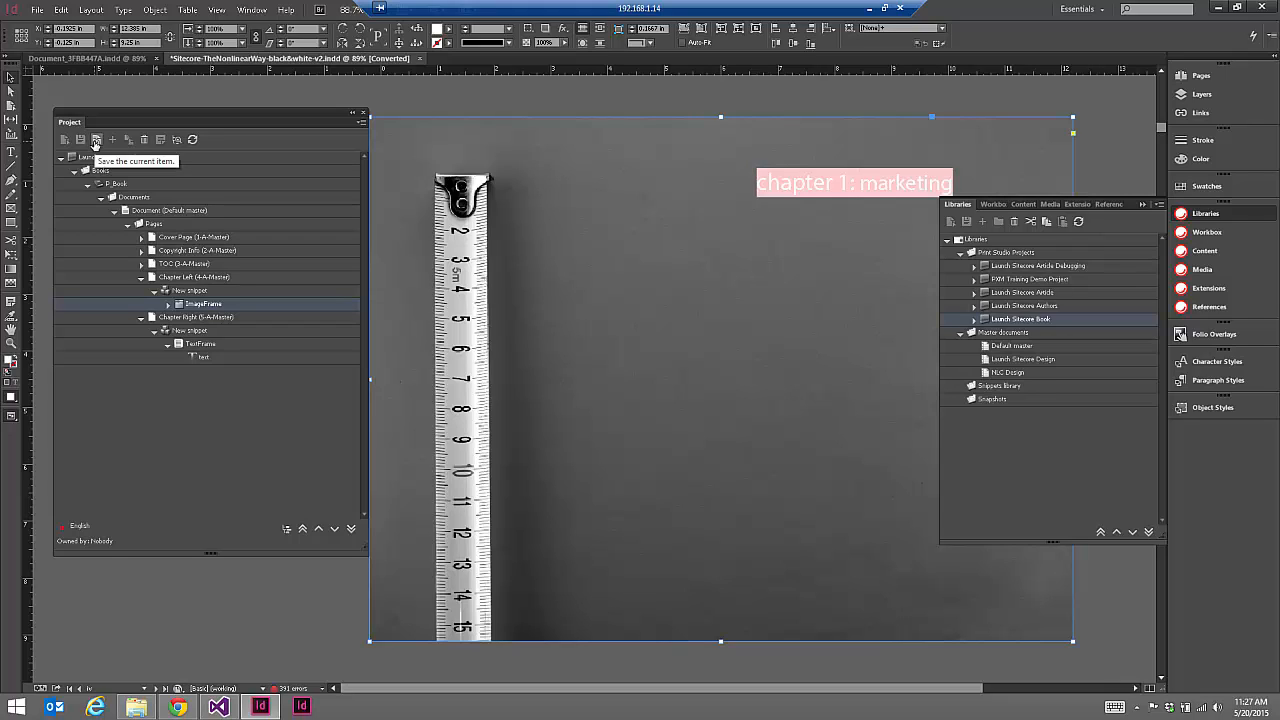
drag(362, 552, 318, 552)
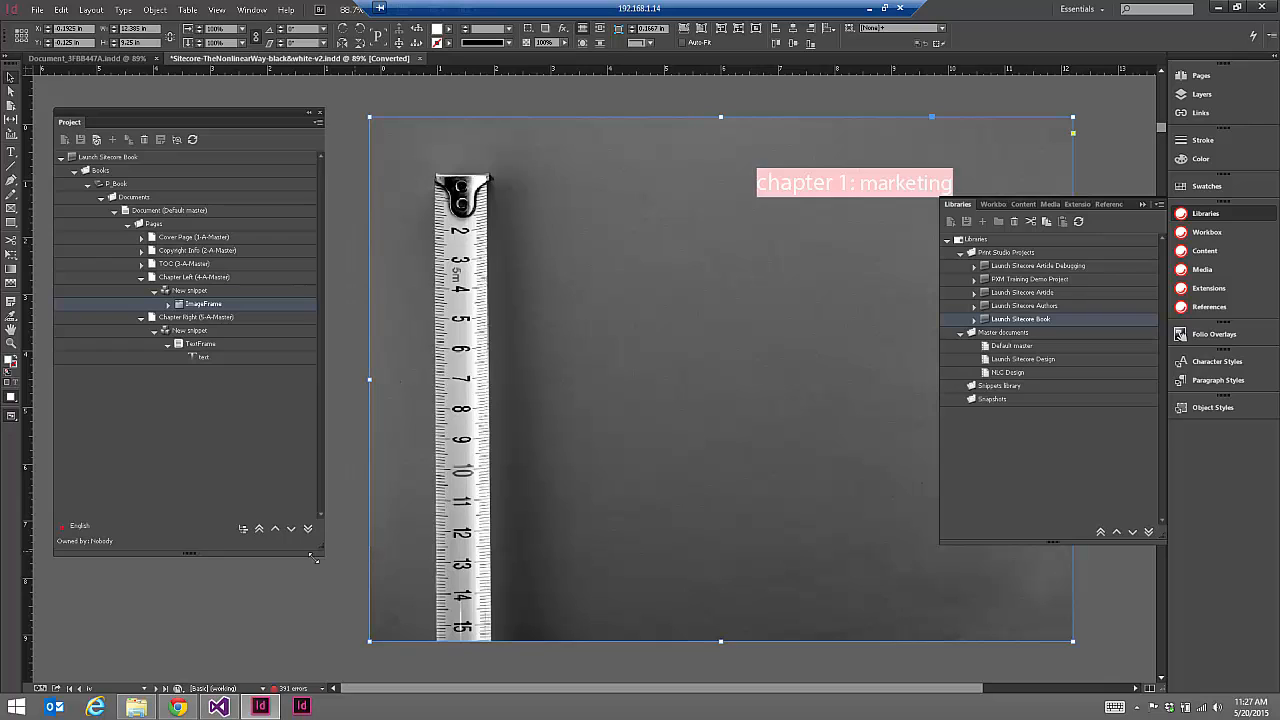
- Check the book's pages in the Chrome Content Editor, return to InDesign and try to open the Cover Page from the project tree
click(180, 707)
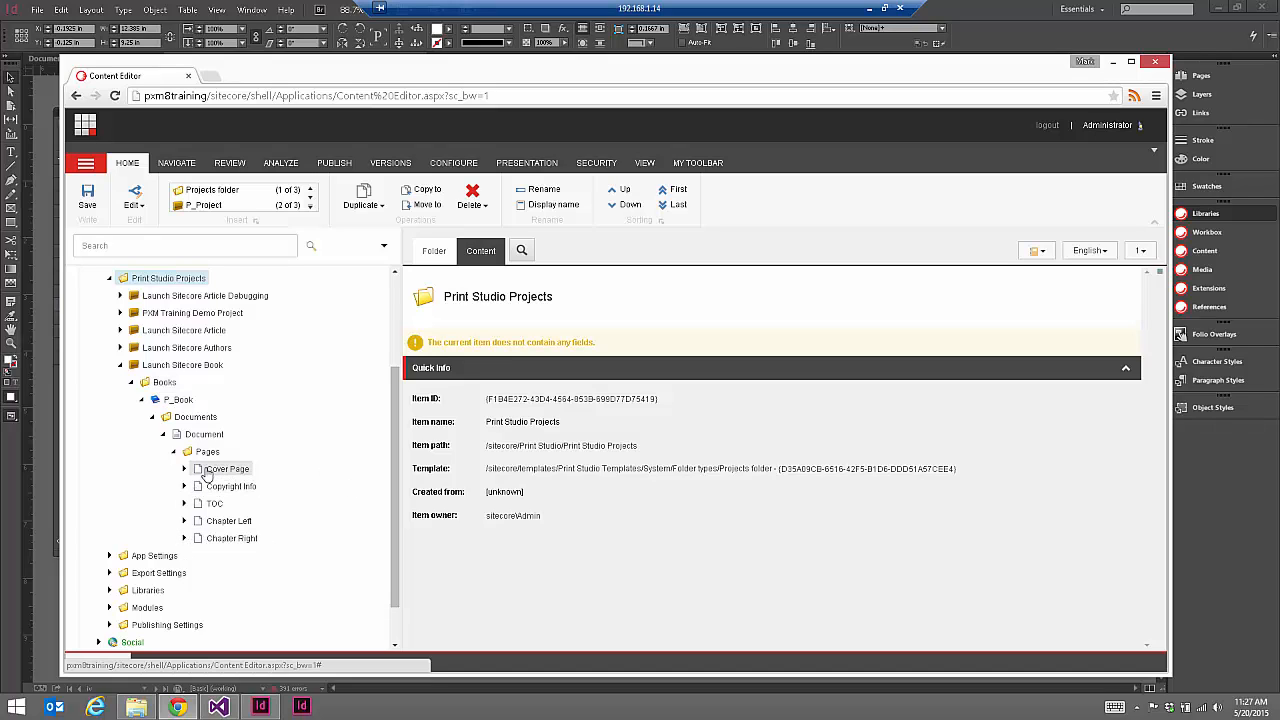
click(1113, 62)
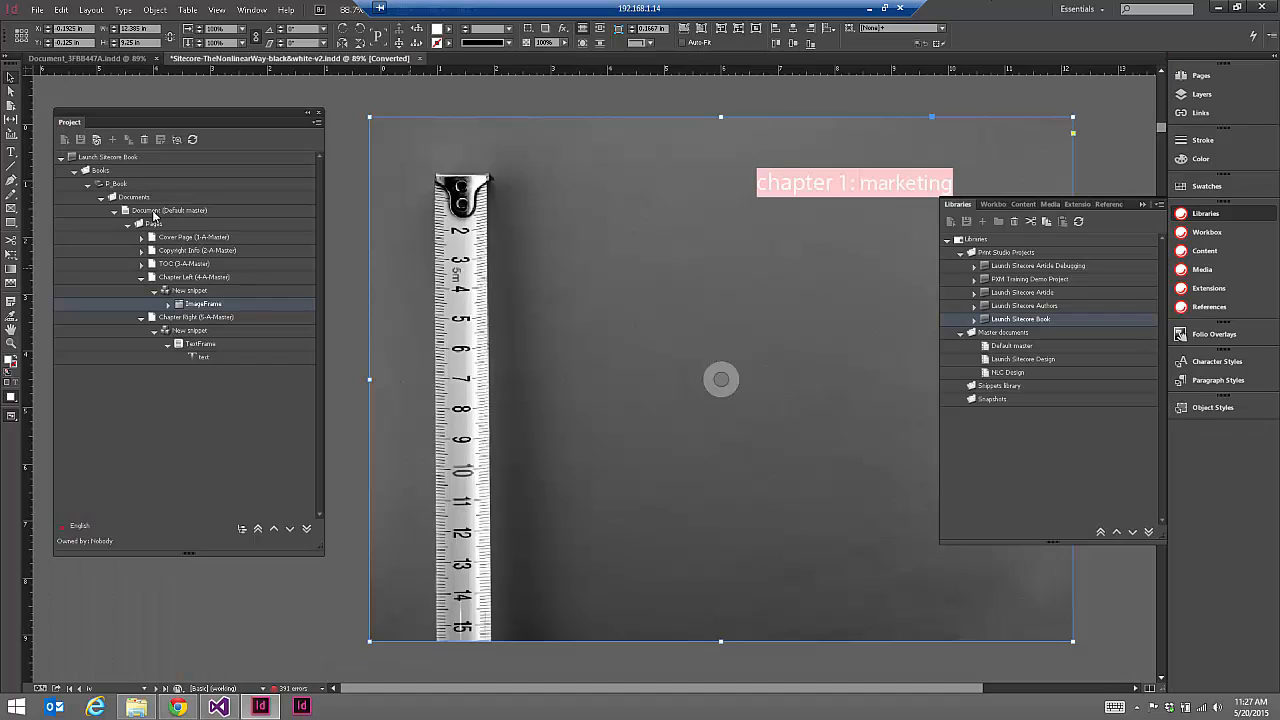
double_click(148, 240)
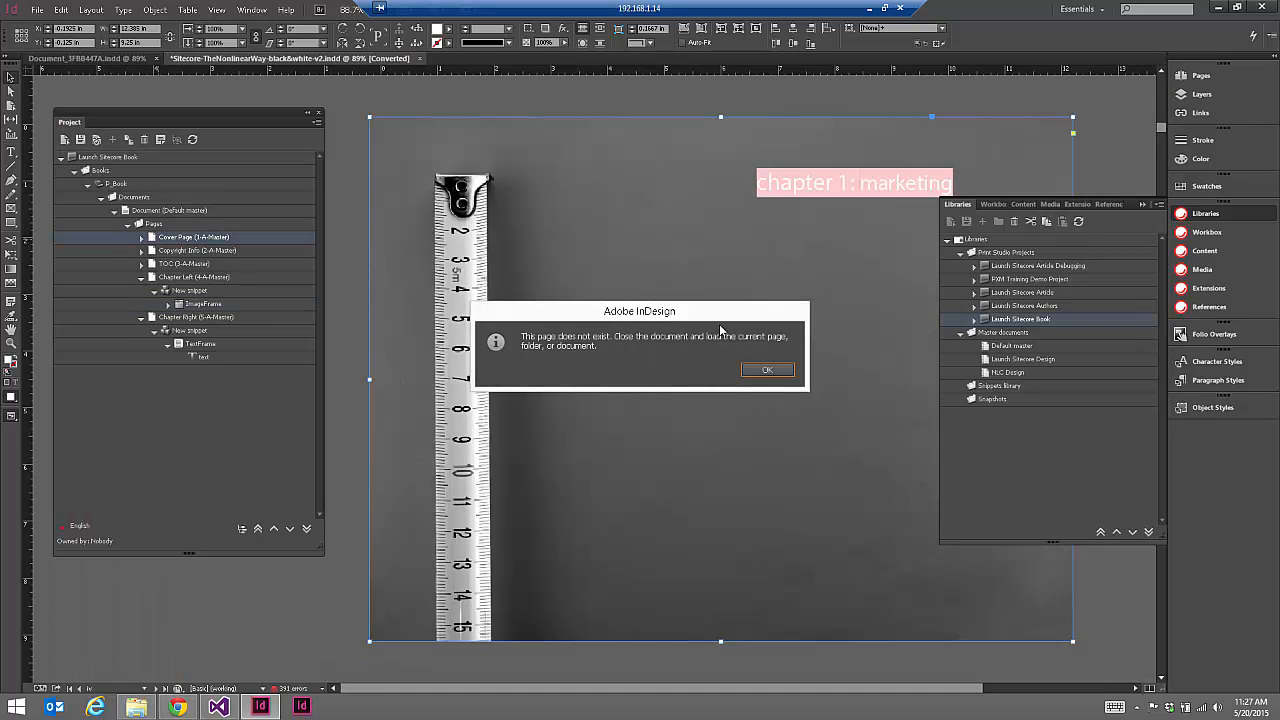
click(789, 370)
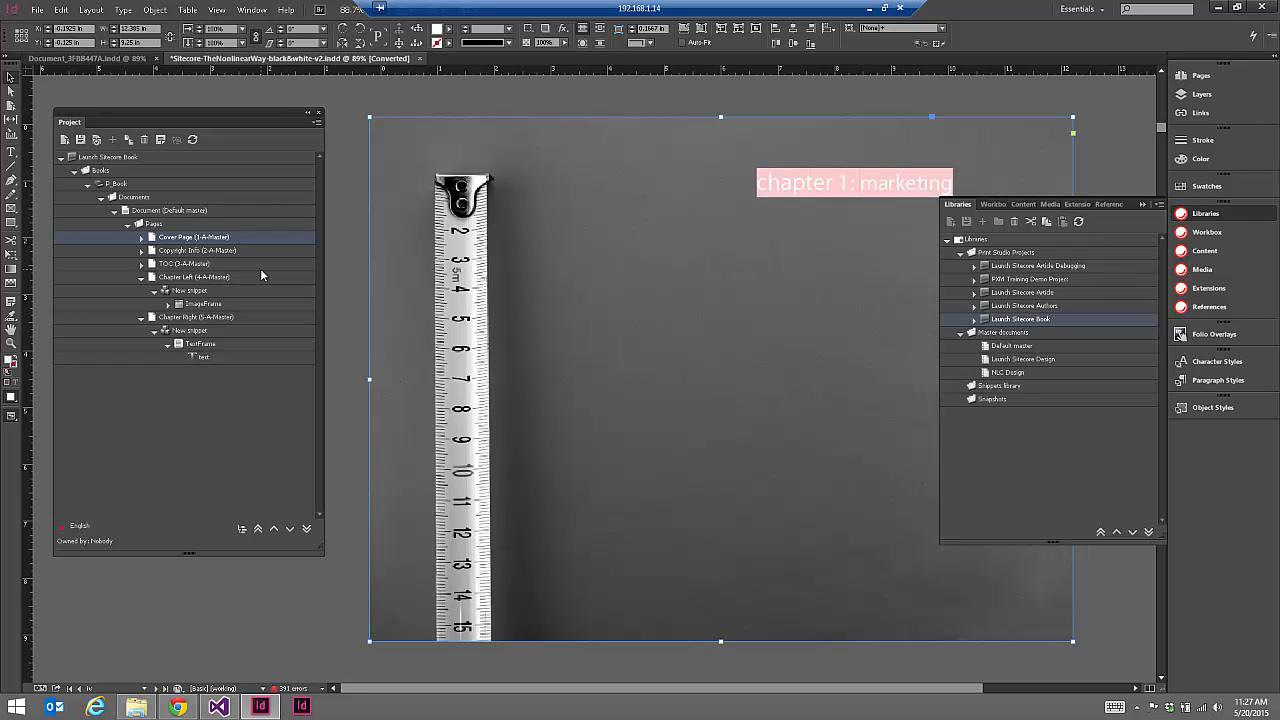
click(170, 279)
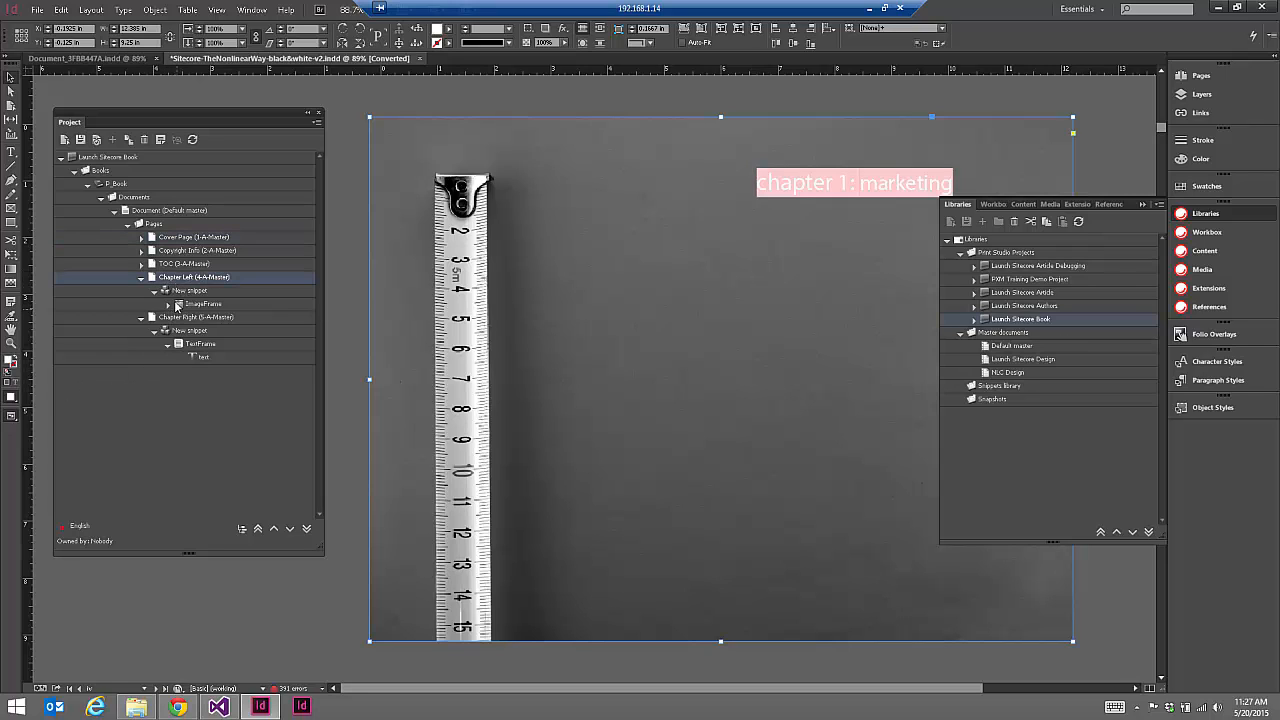
- Switch to the Content Editor, open the Getting Started item under Home/About Launch Sitecore and examine its Site Section image field
click(177, 707)
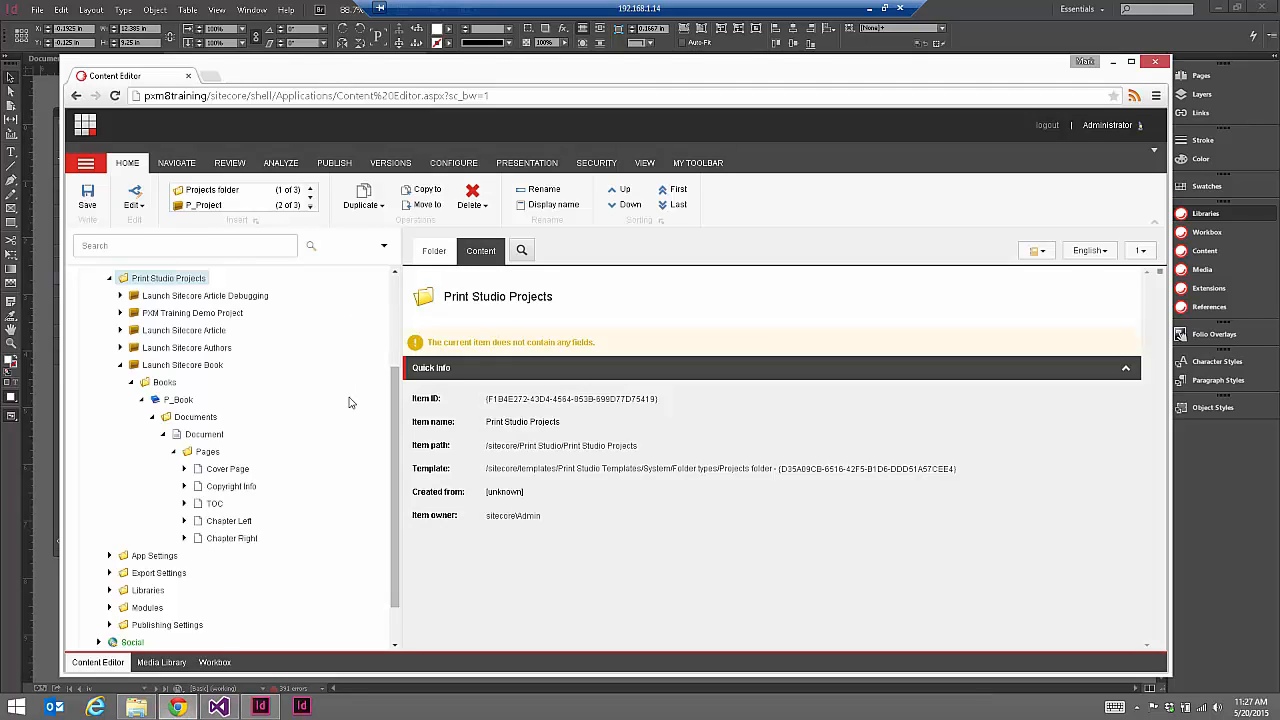
scroll(349, 402, up, 3)
click(110, 318)
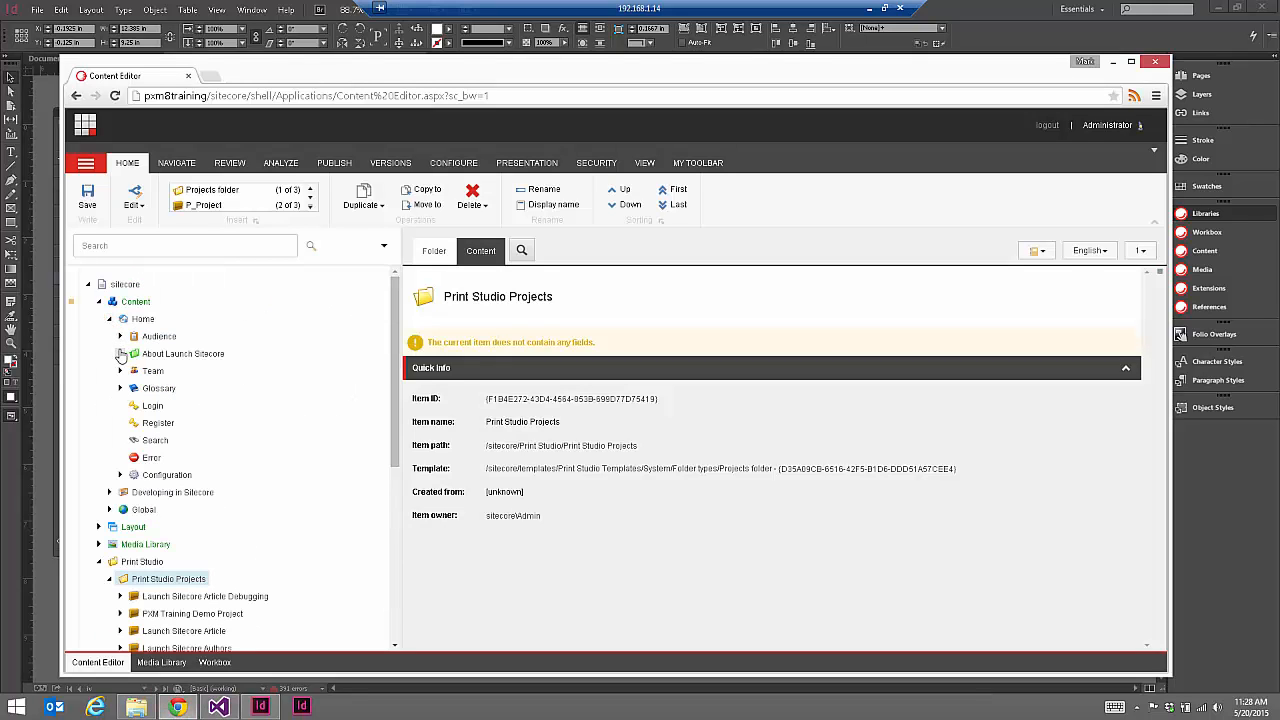
click(120, 354)
click(172, 371)
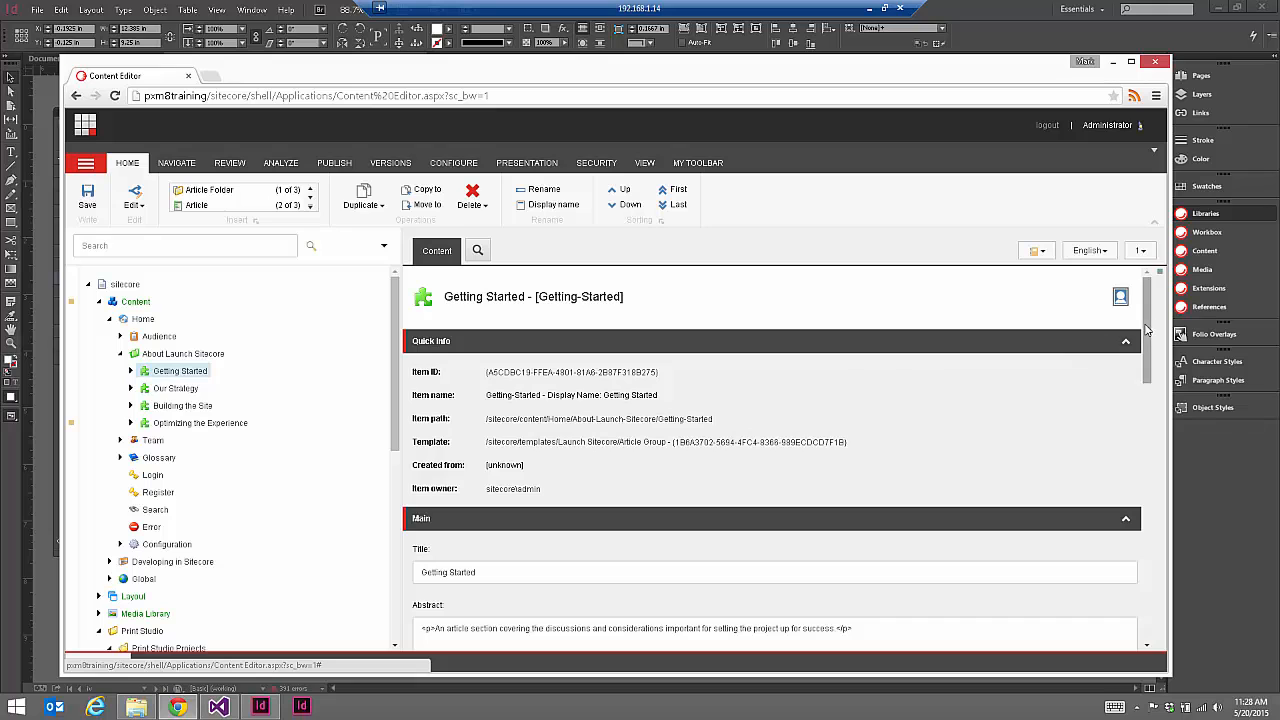
drag(1147, 330, 1148, 538)
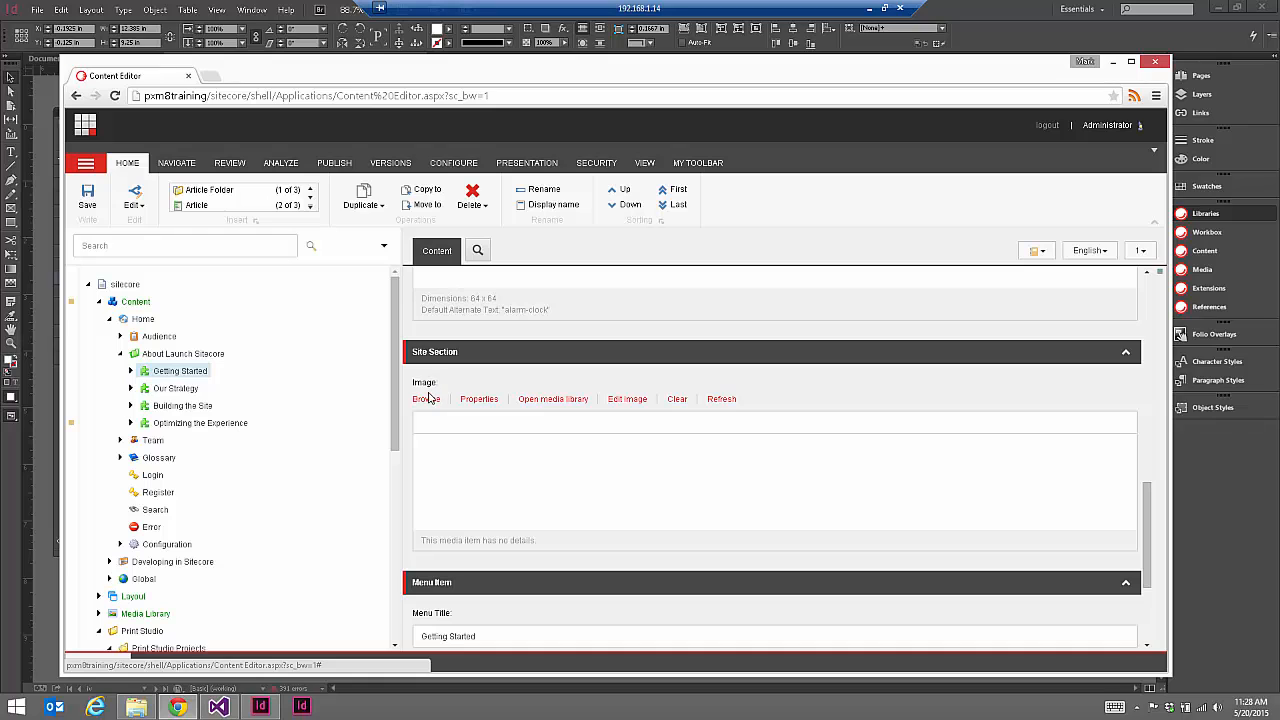
click(1018, 4)
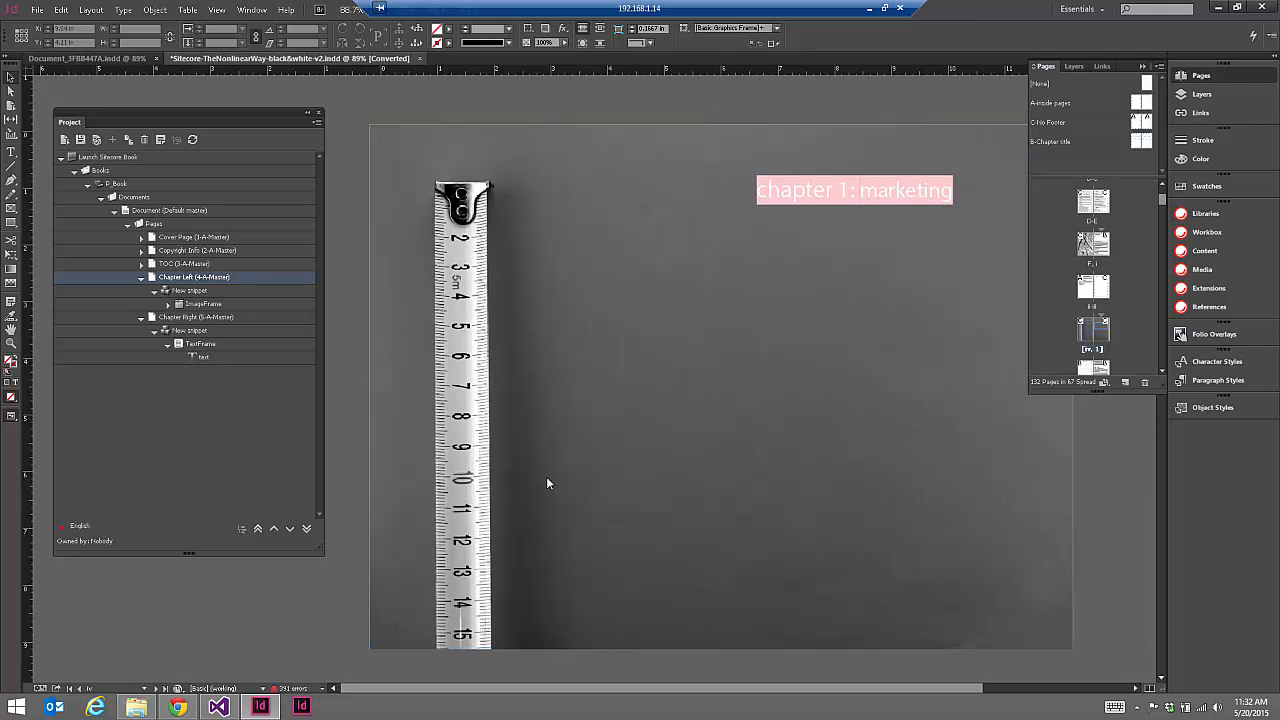
- In the Content Editor, set the Logo snippet ImageFrame's MediaLibrary Reference to Media Library/Launch Sitecore/Site Images/Logos/Logo with Transparent Background and save
click(188, 706)
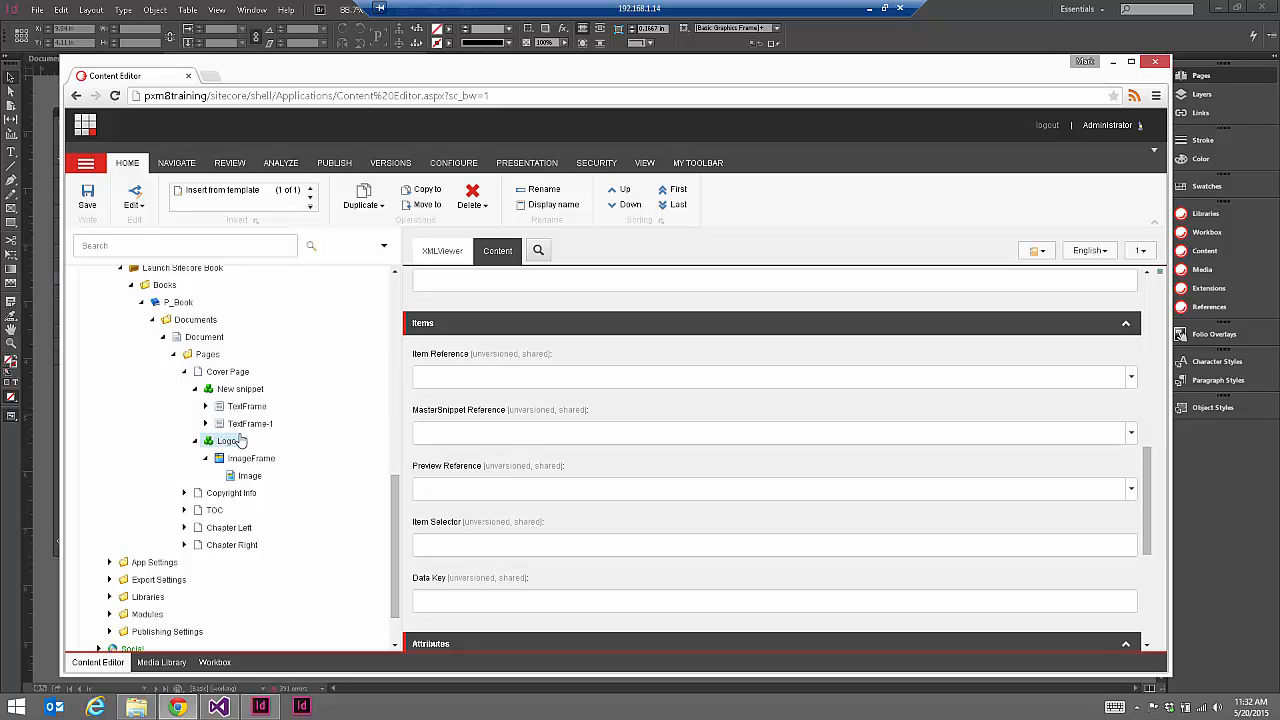
click(258, 462)
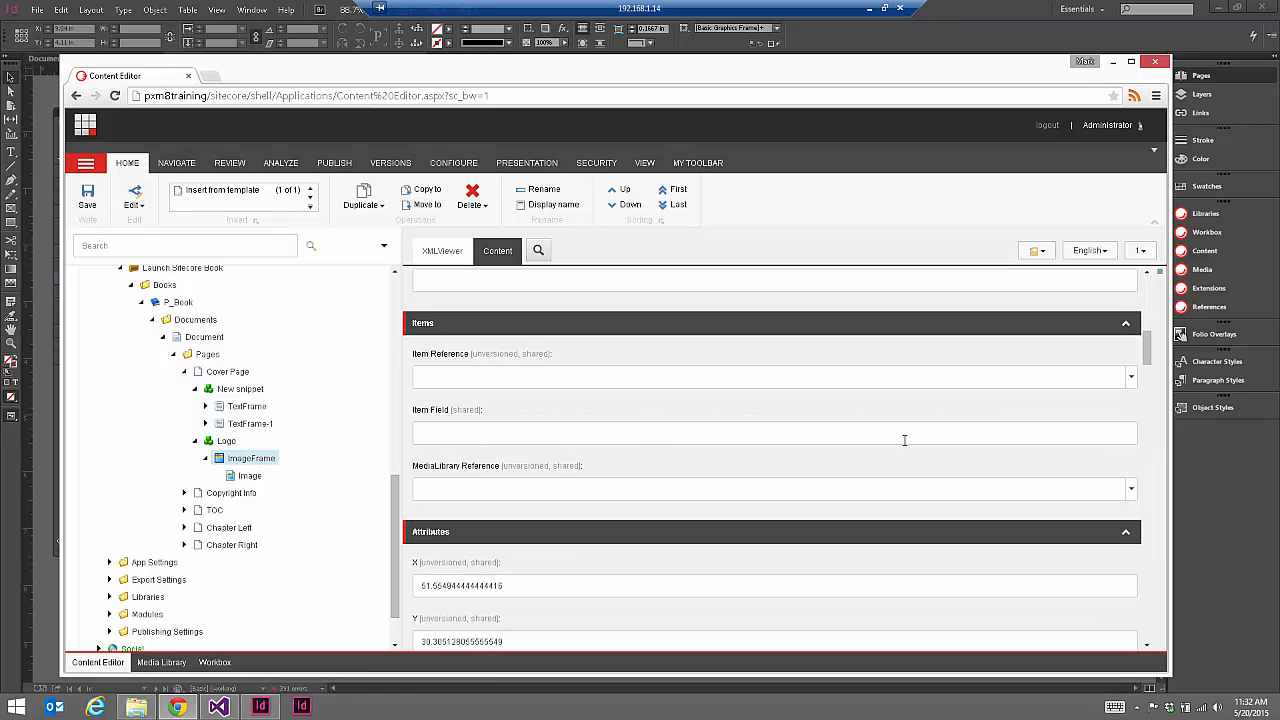
click(1131, 494)
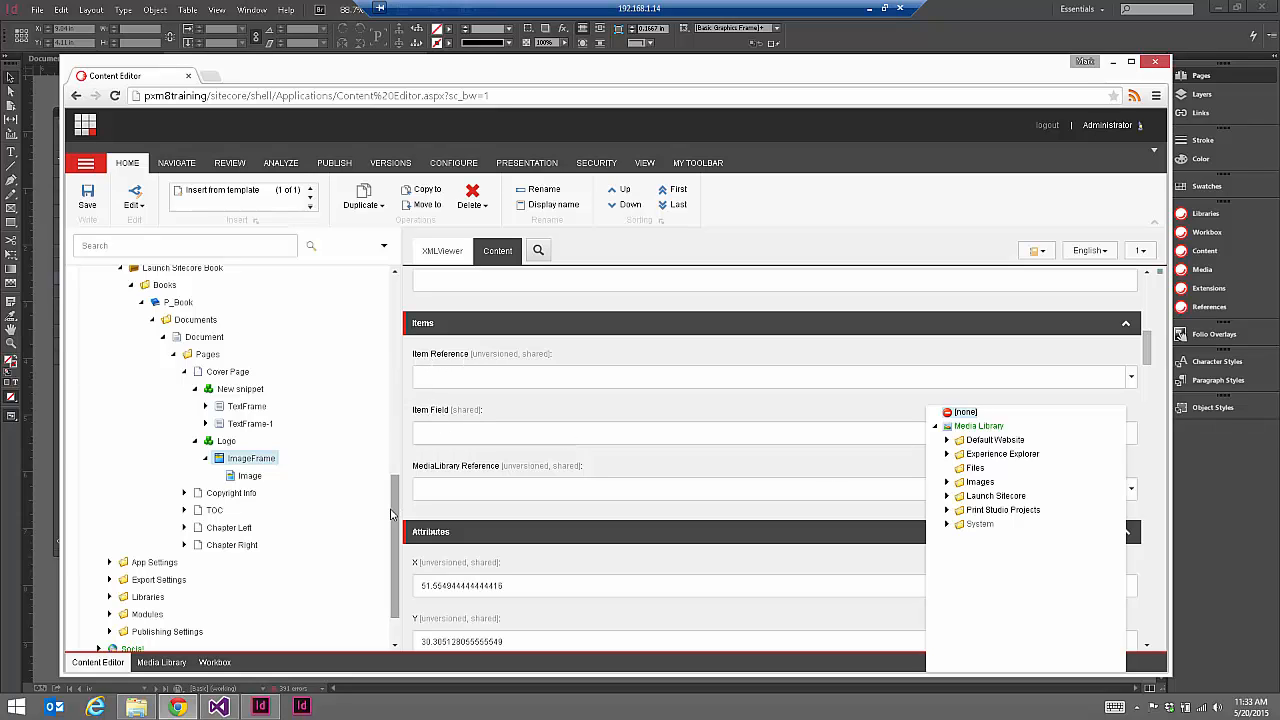
drag(395, 510, 395, 350)
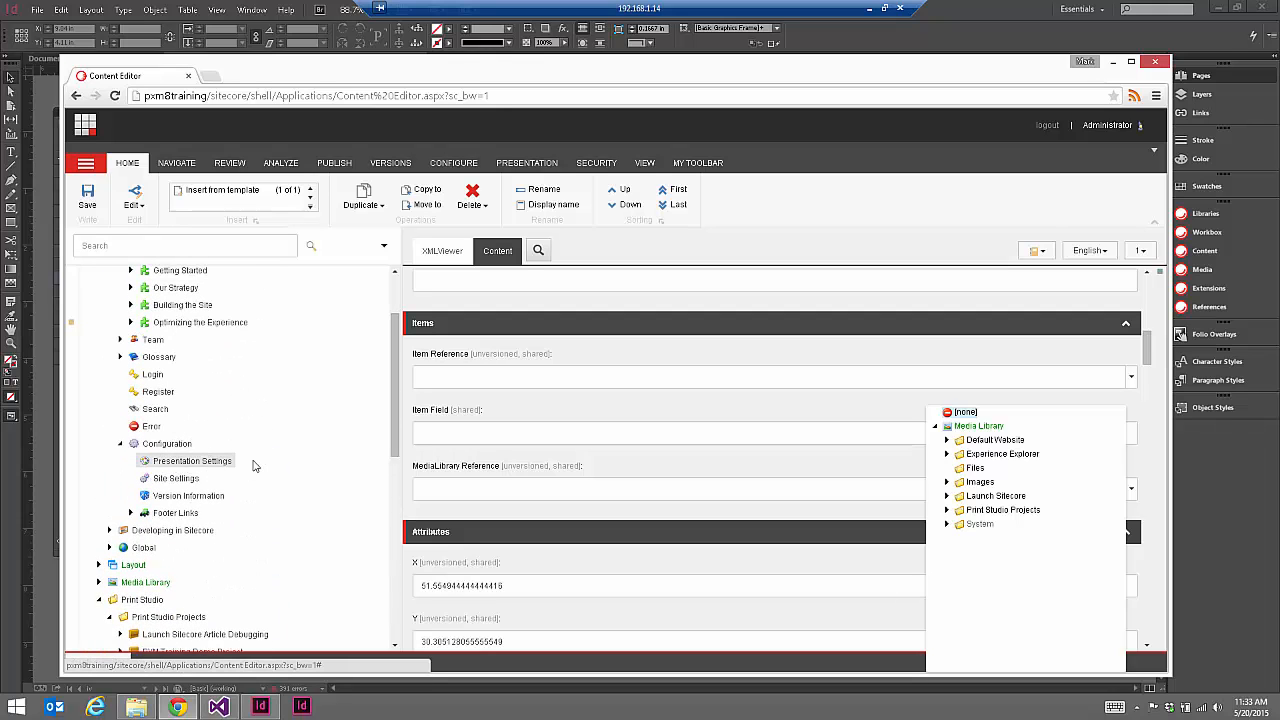
drag(397, 457, 397, 629)
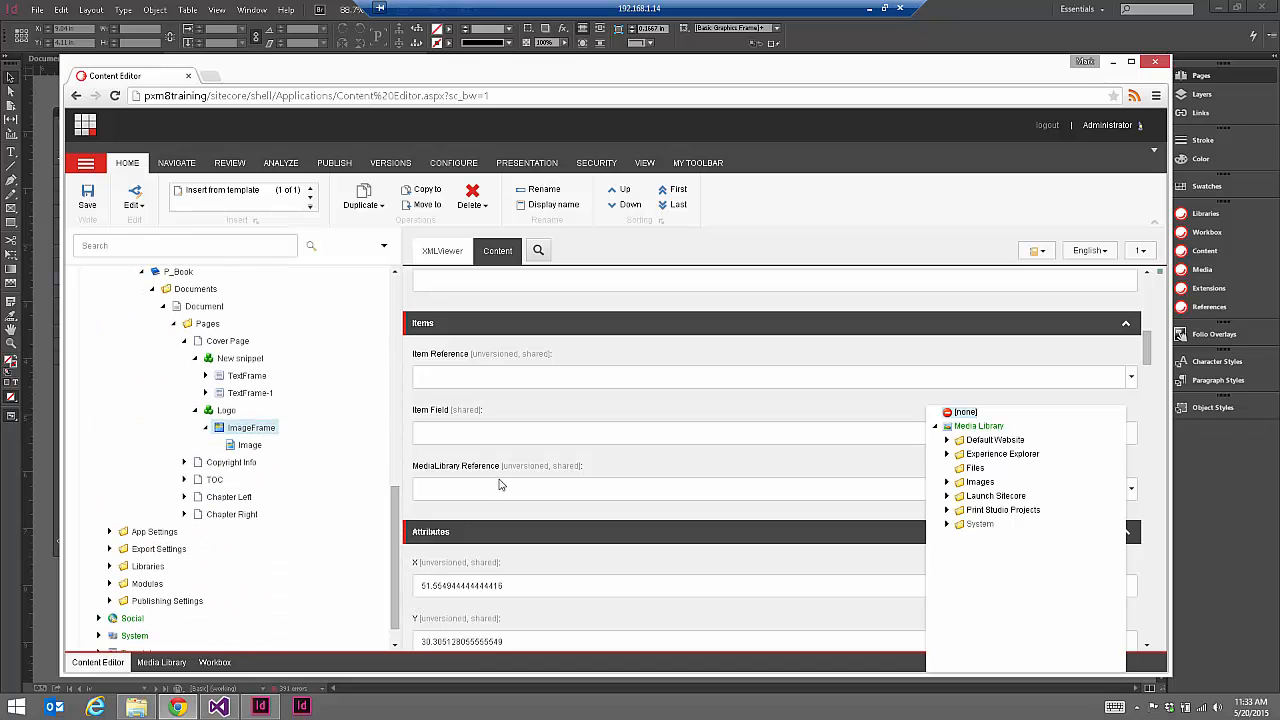
click(944, 467)
click(946, 496)
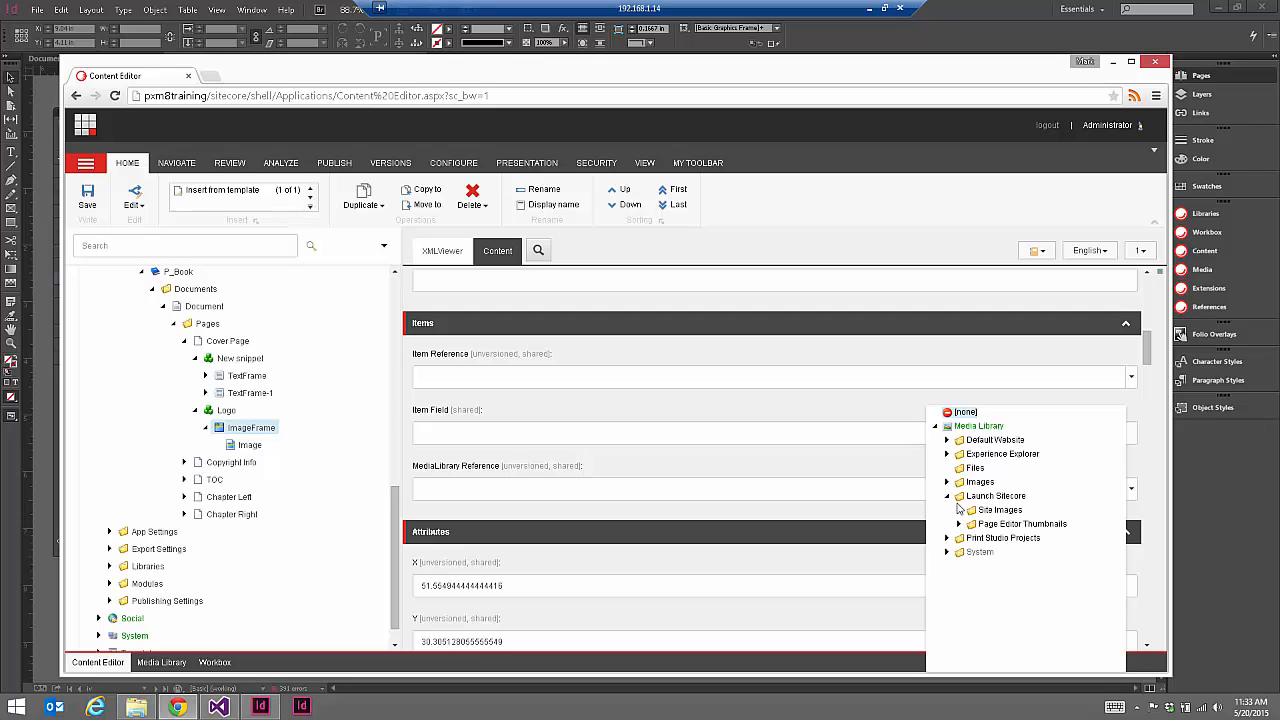
click(959, 510)
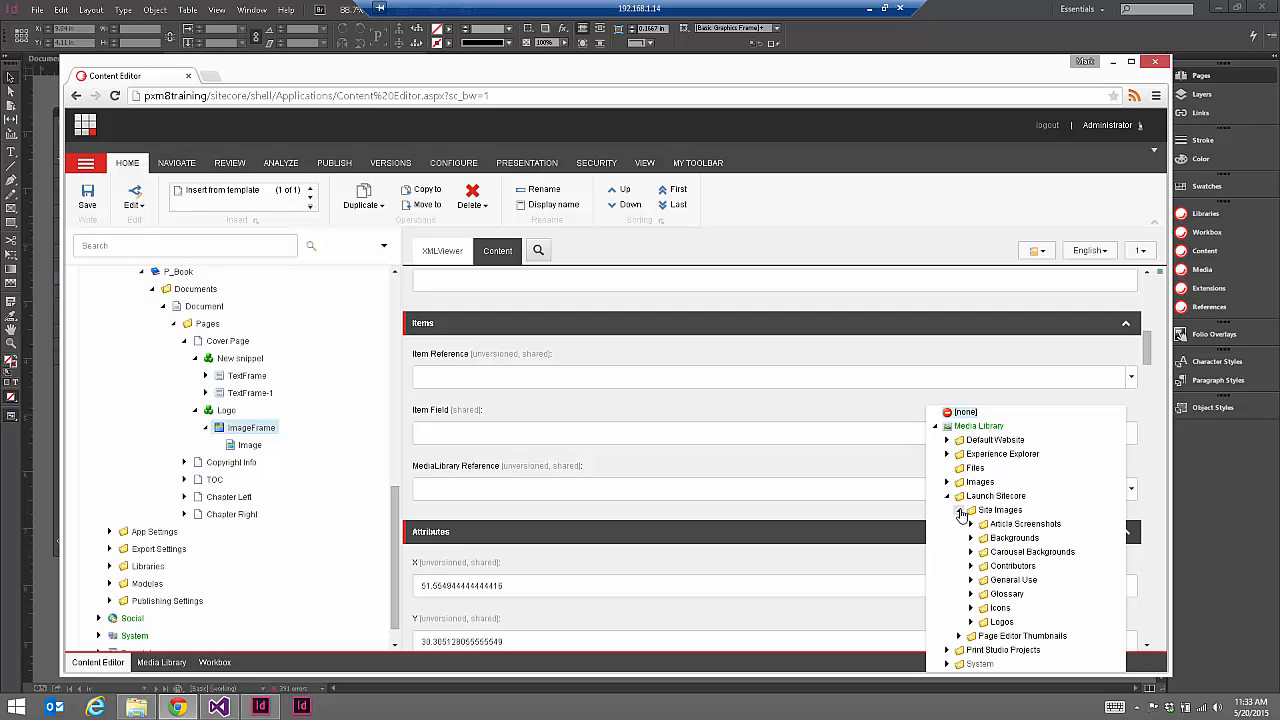
click(970, 622)
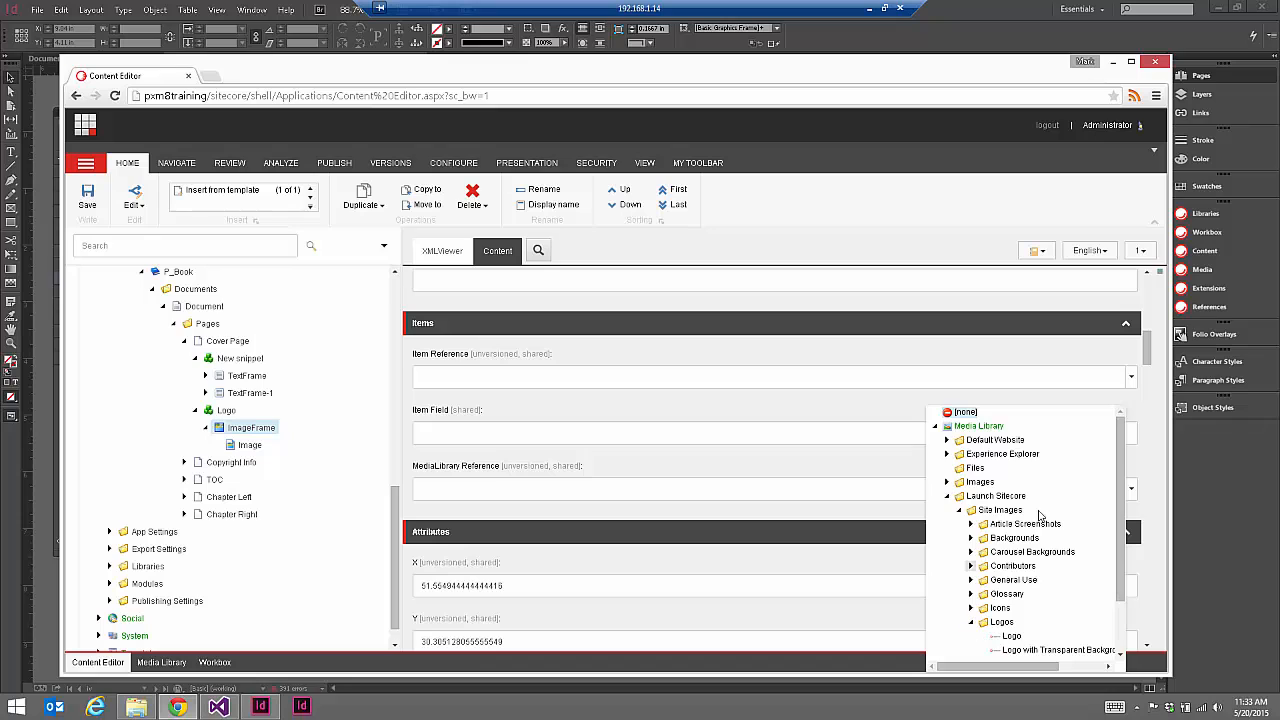
scroll(1020, 578, down, 2)
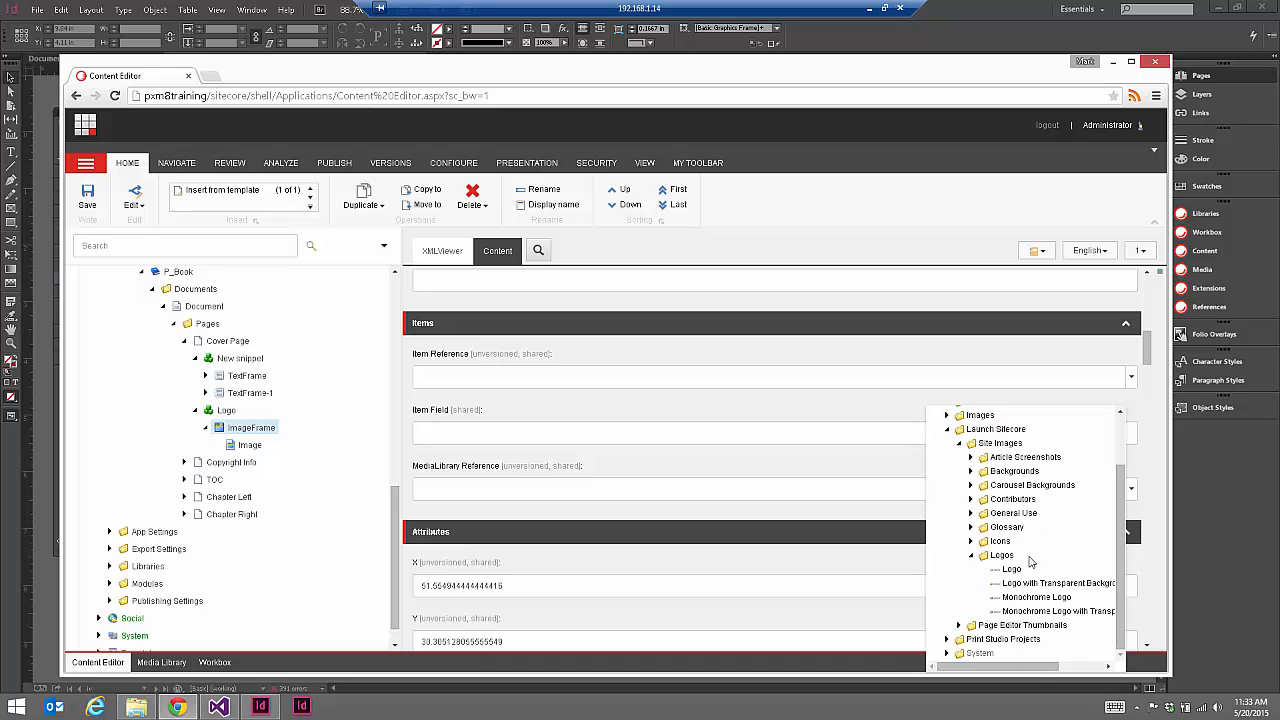
drag(1036, 668, 1095, 668)
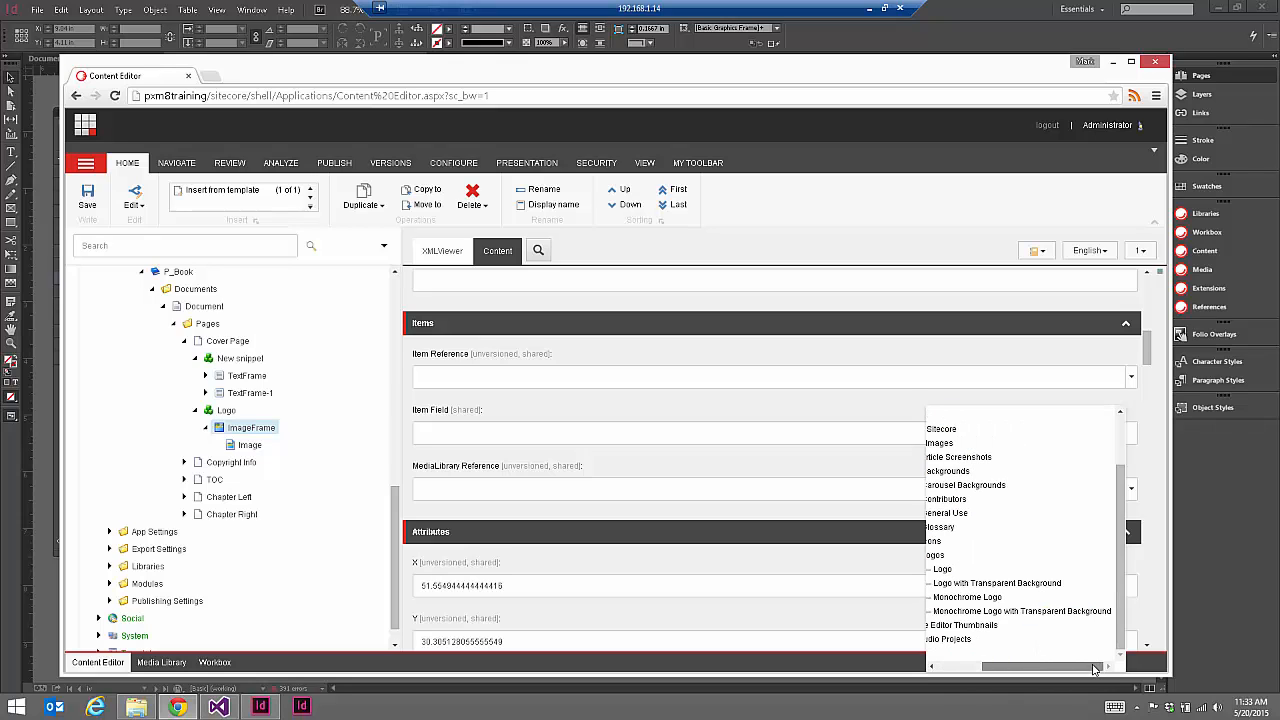
click(1016, 584)
click(86, 196)
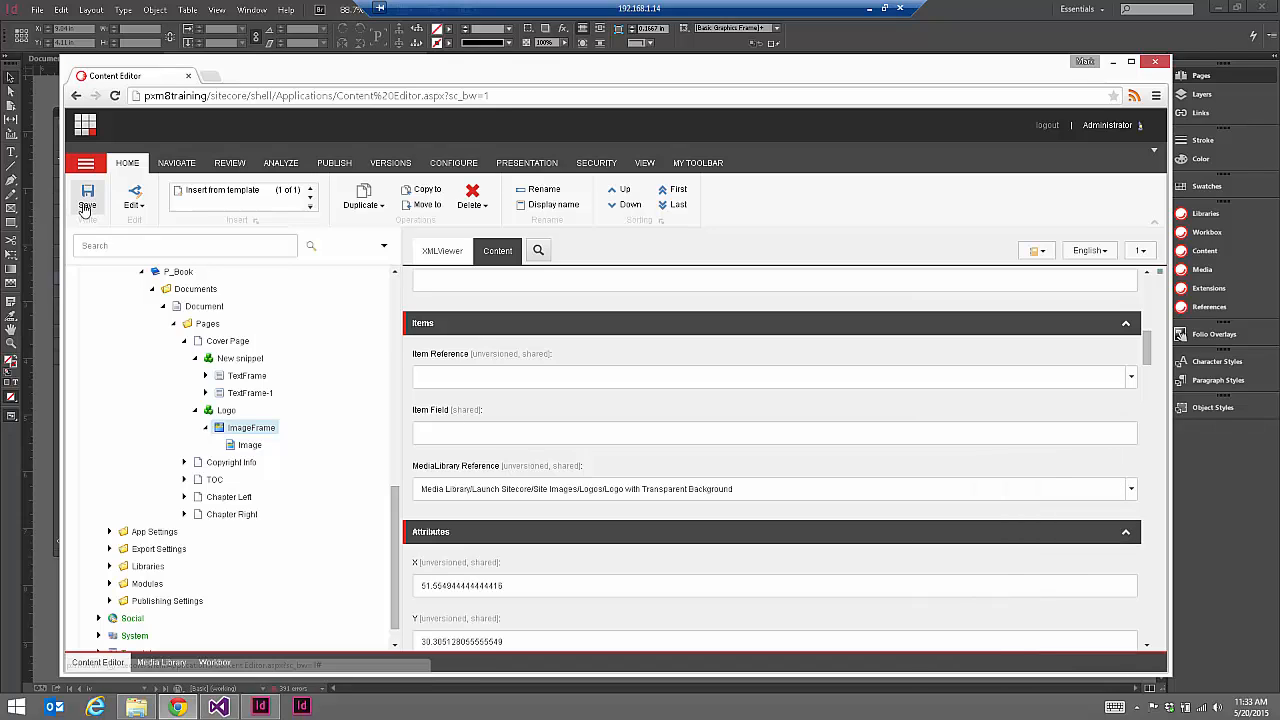
- Set the MediaLibrary Reference of the Image item inside that ImageFrame to Launch Sitecore/Site Images/Logos/Logo with Transparent Background and save it
click(242, 451)
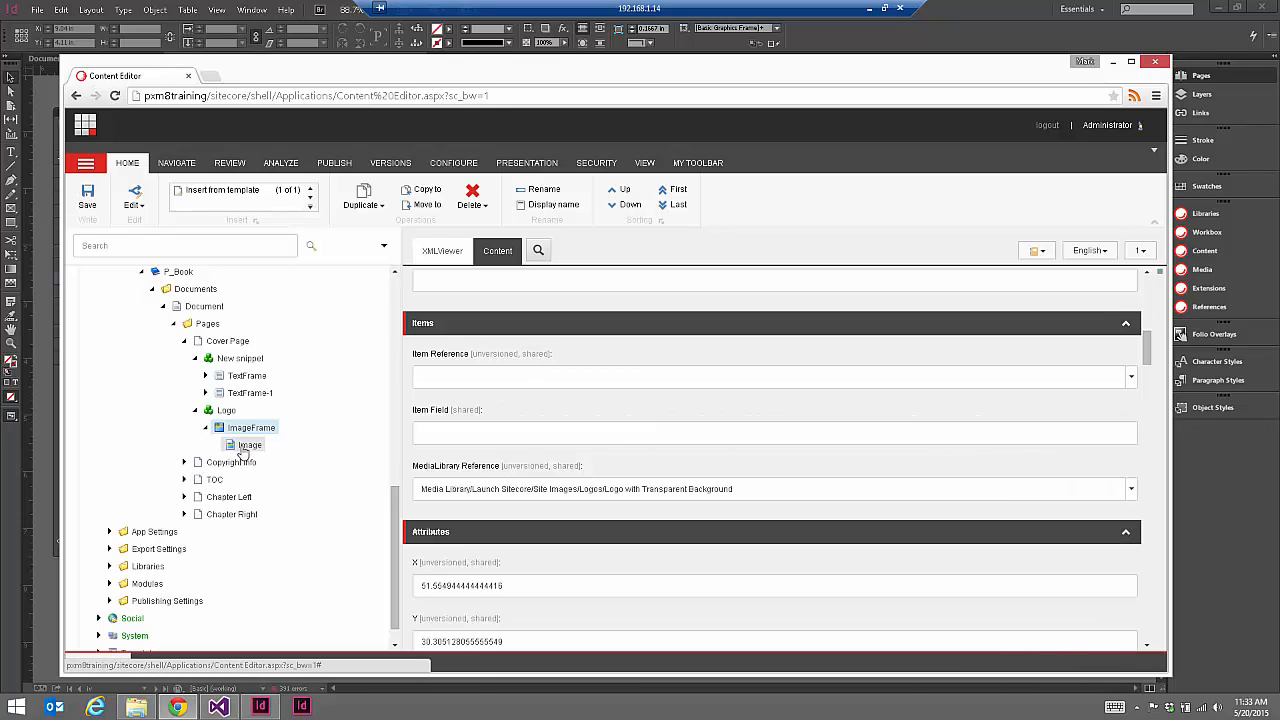
click(502, 398)
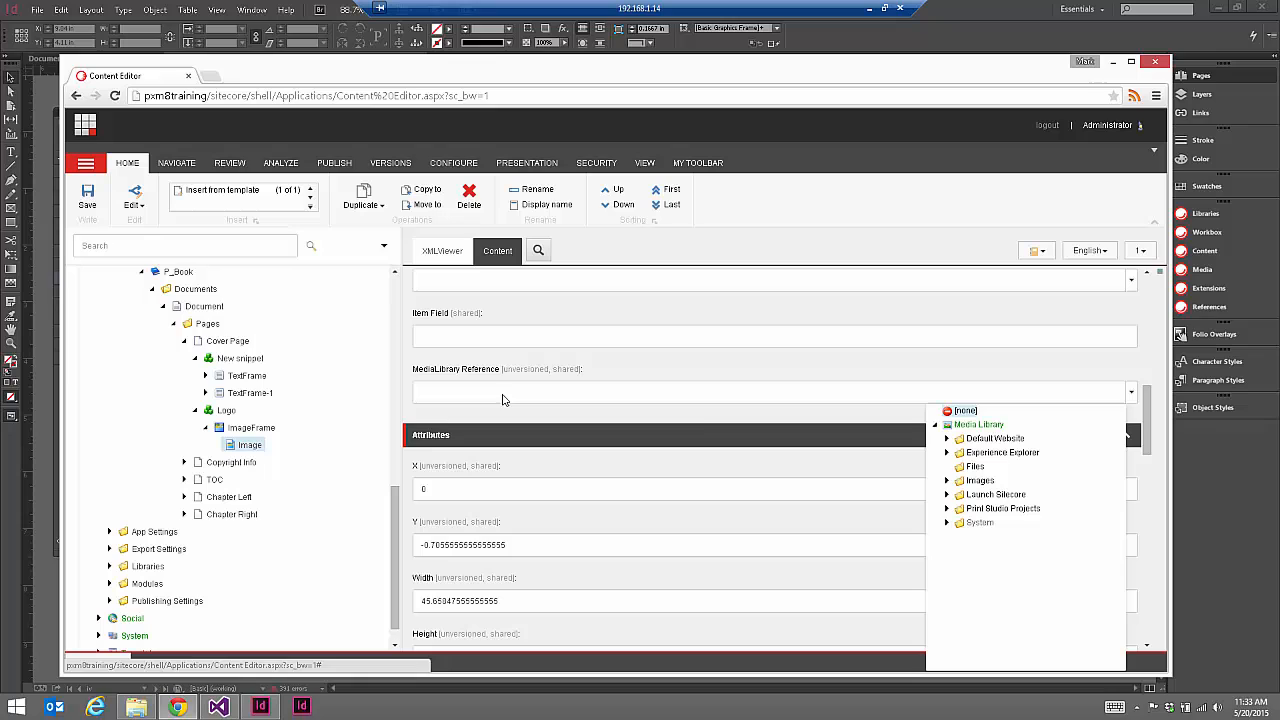
click(947, 495)
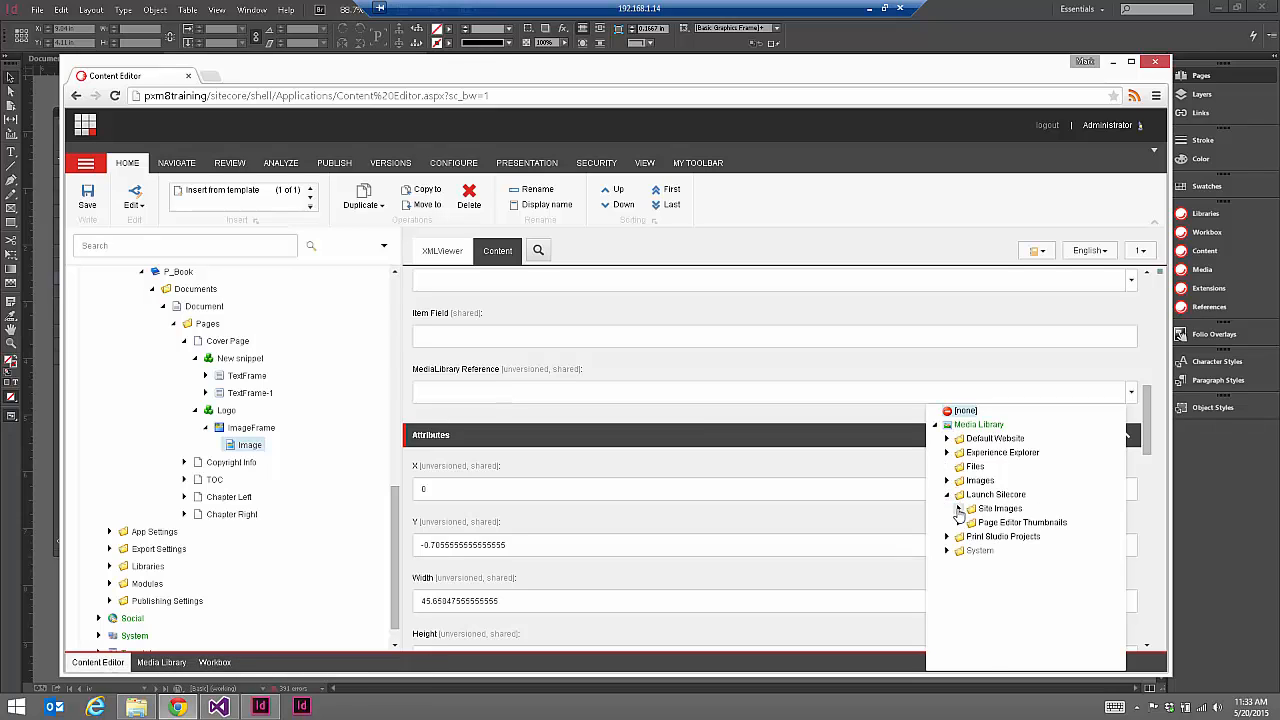
click(959, 509)
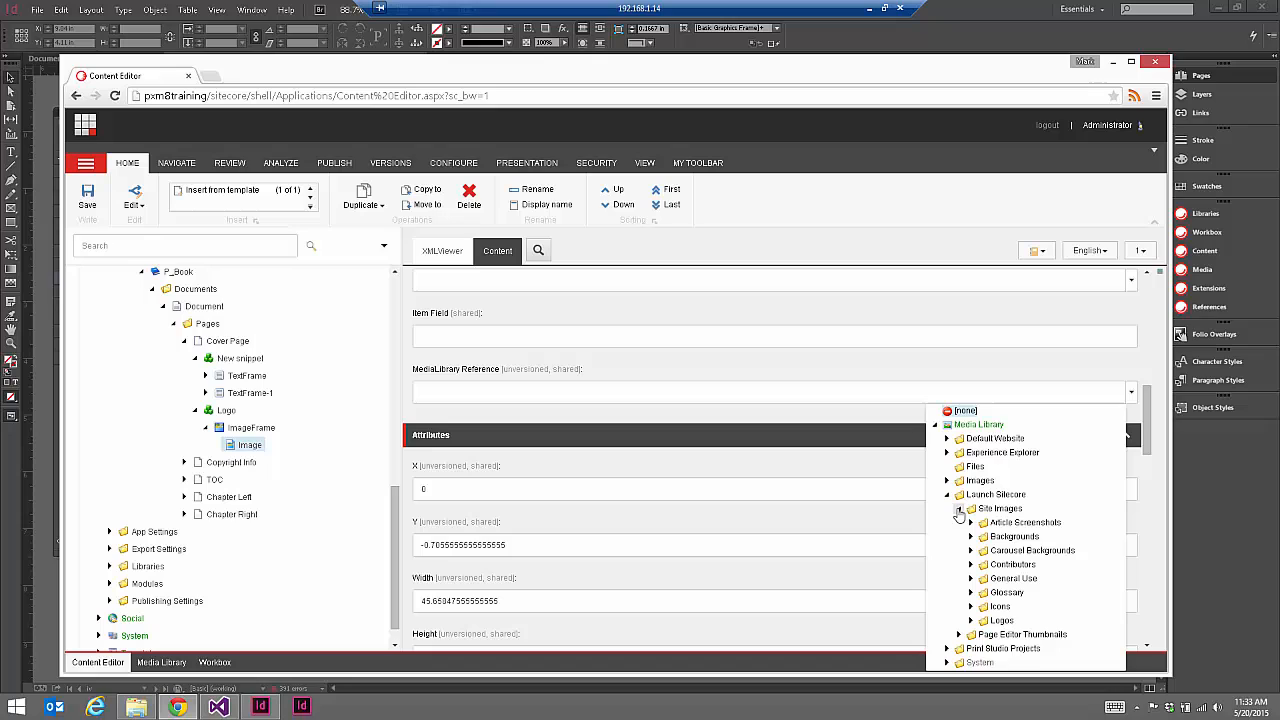
click(970, 620)
scroll(1072, 595, down, 1)
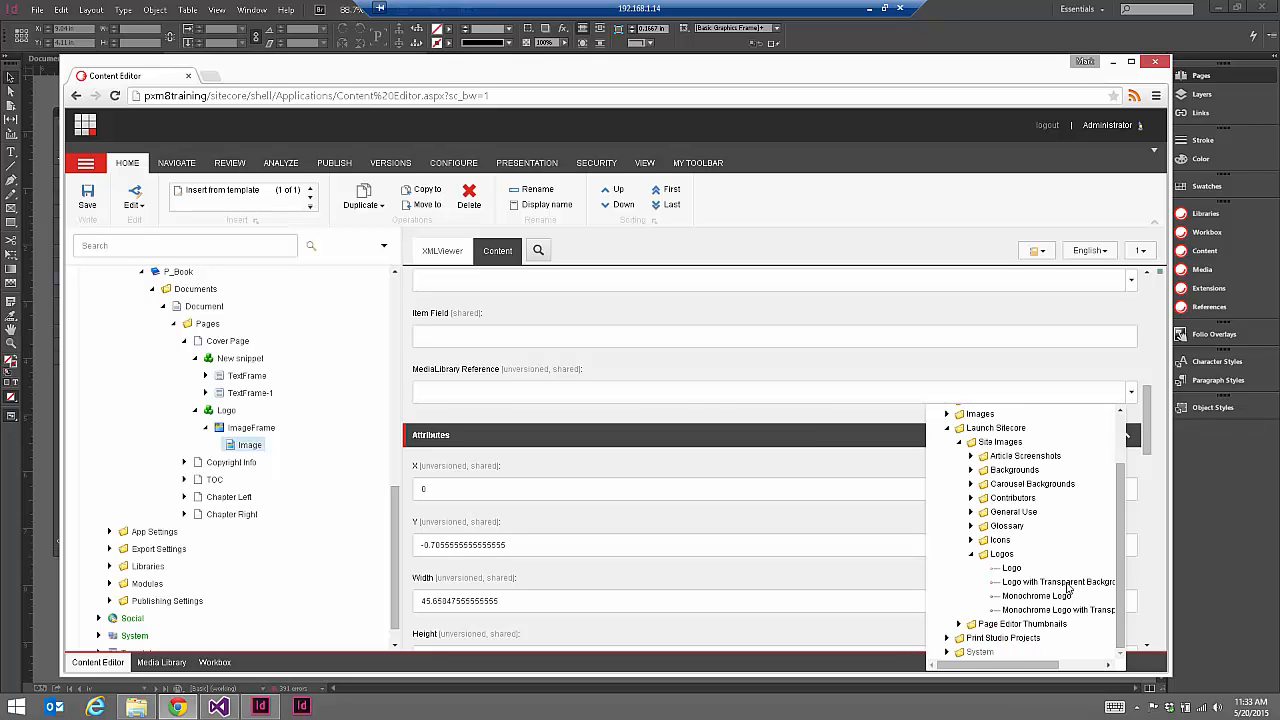
click(1067, 585)
click(88, 197)
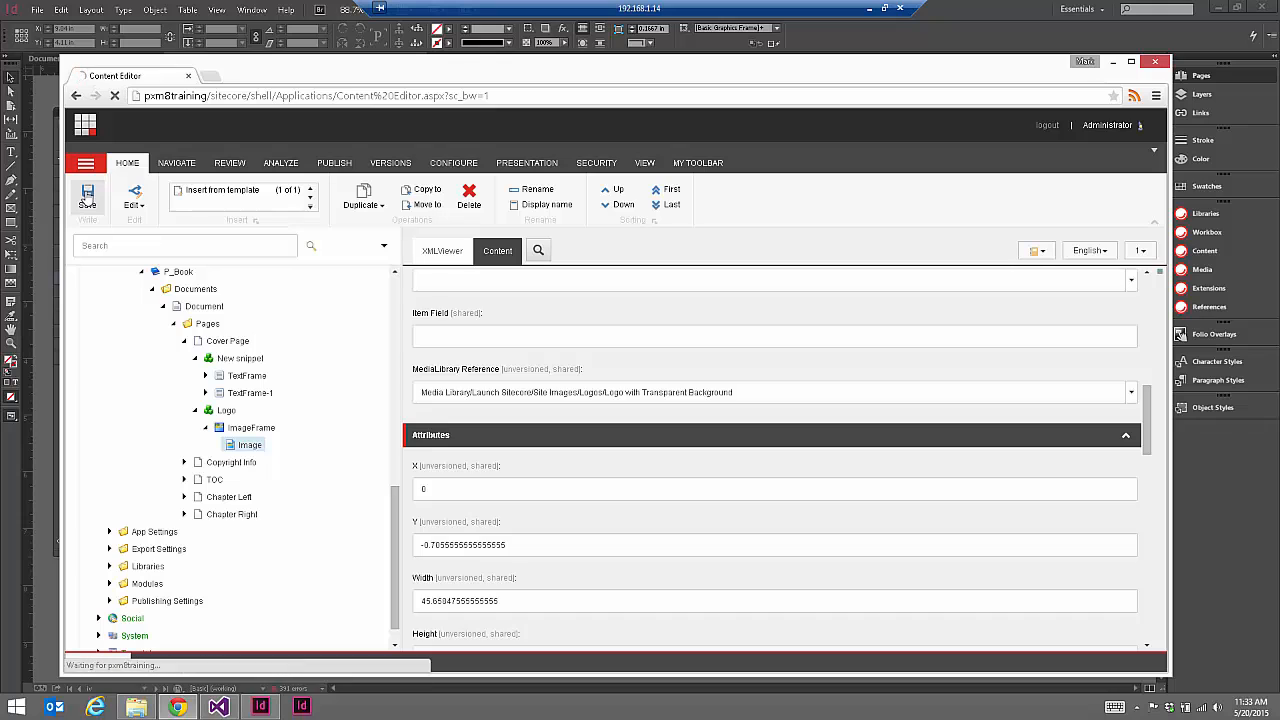
- Return to InDesign, select the Cover Page in the project tree and close both open documents without saving the Sitecore-TheNonlinearWay changes
click(957, 4)
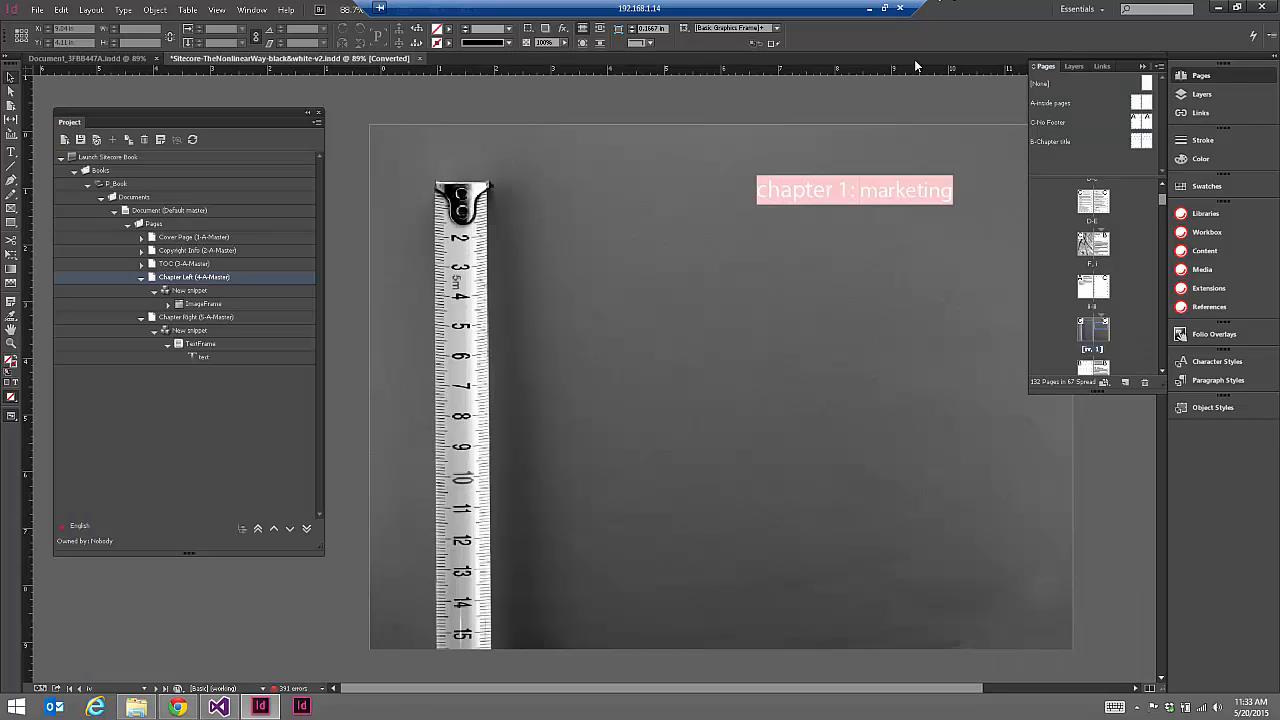
click(184, 238)
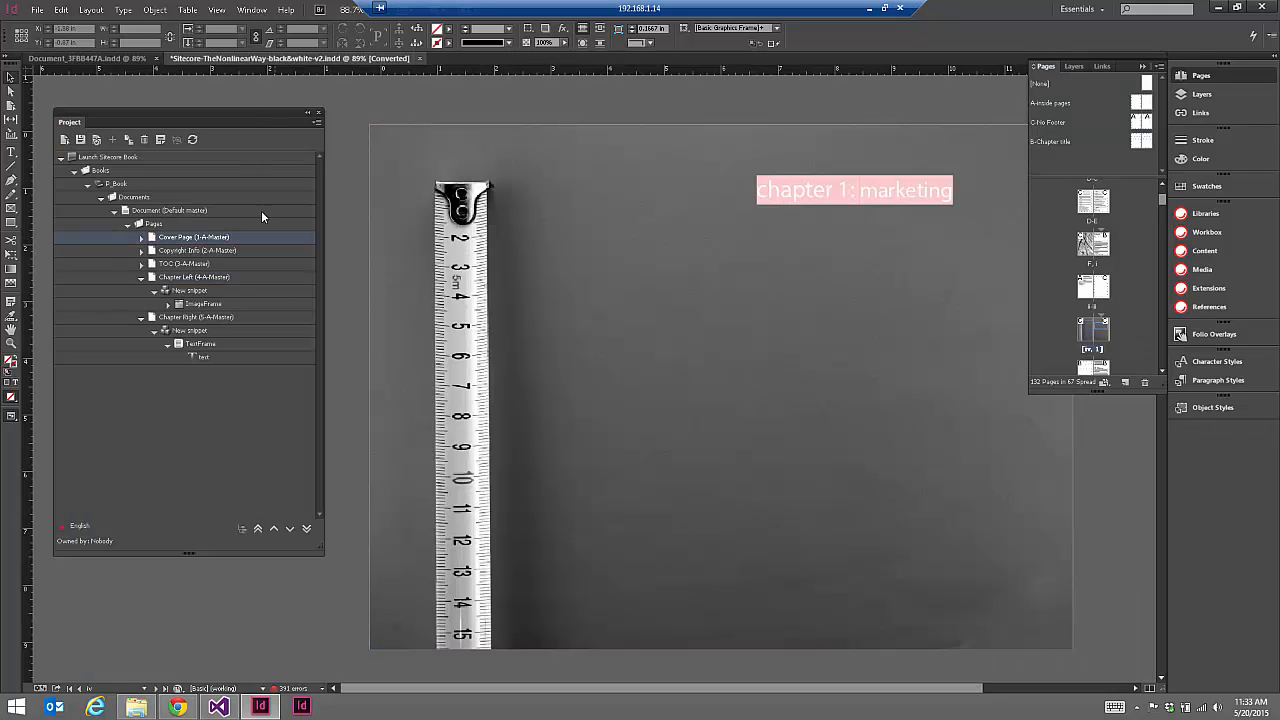
click(419, 59)
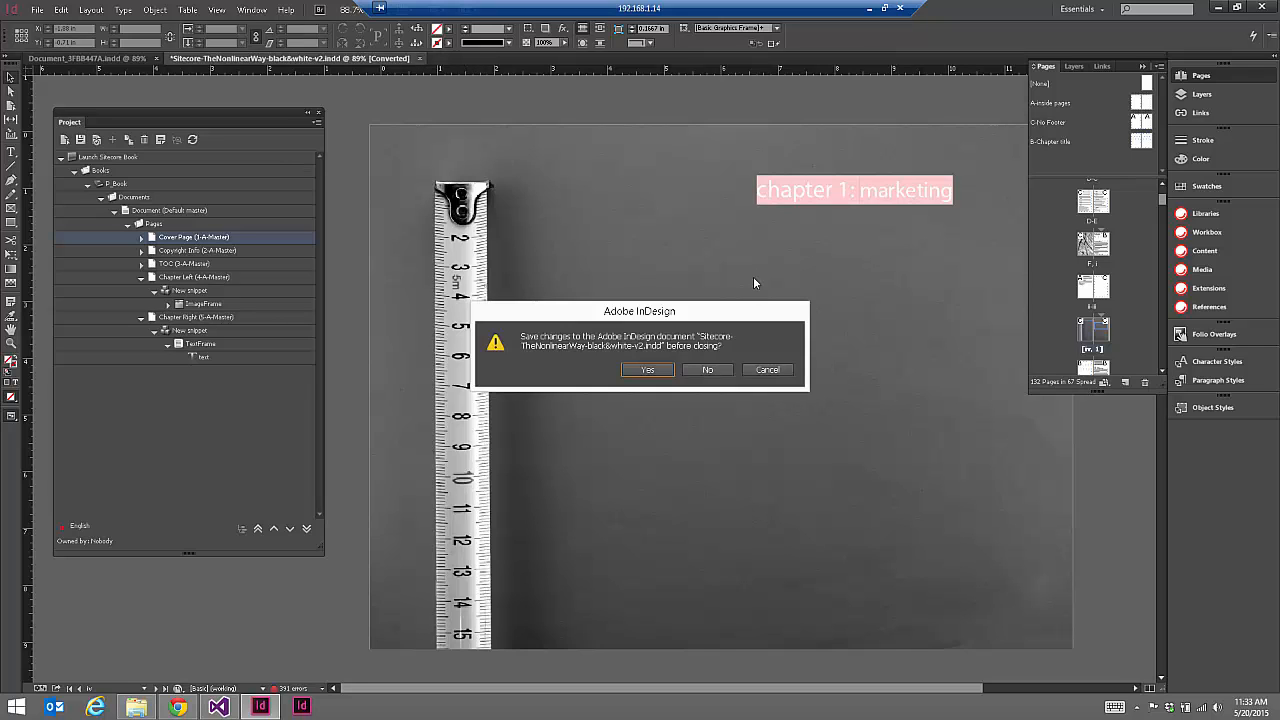
click(707, 370)
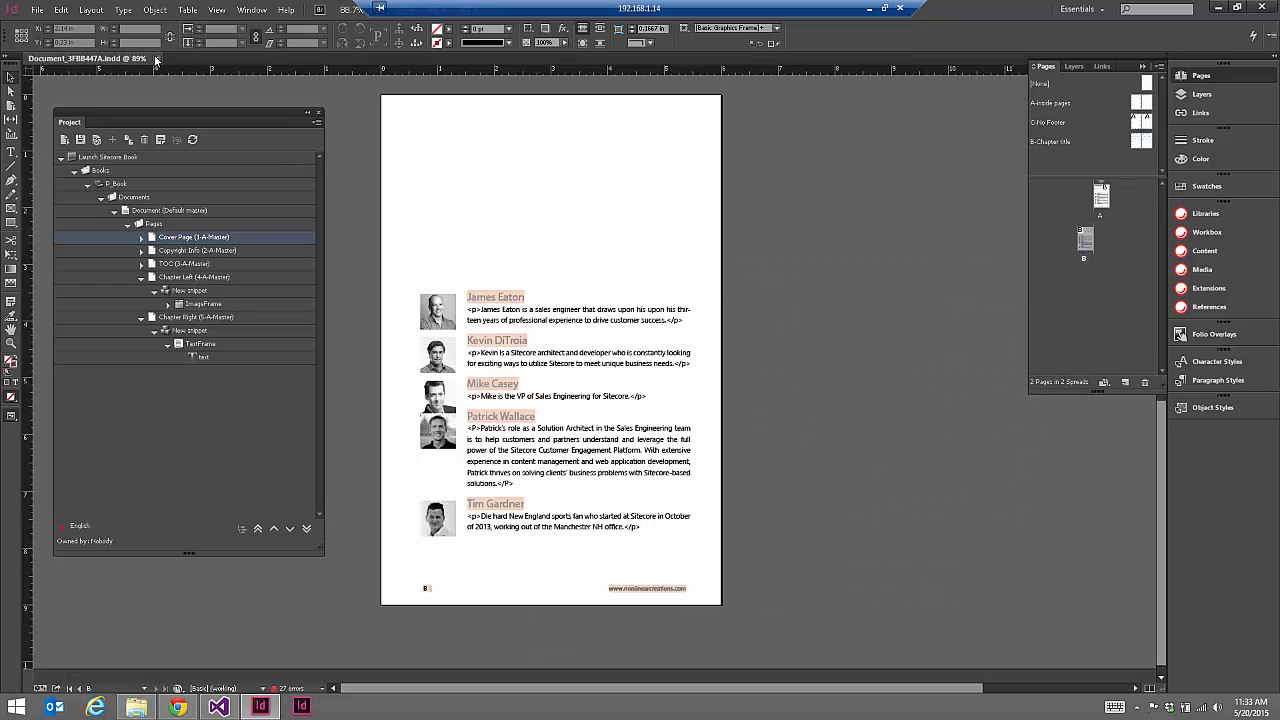
click(155, 59)
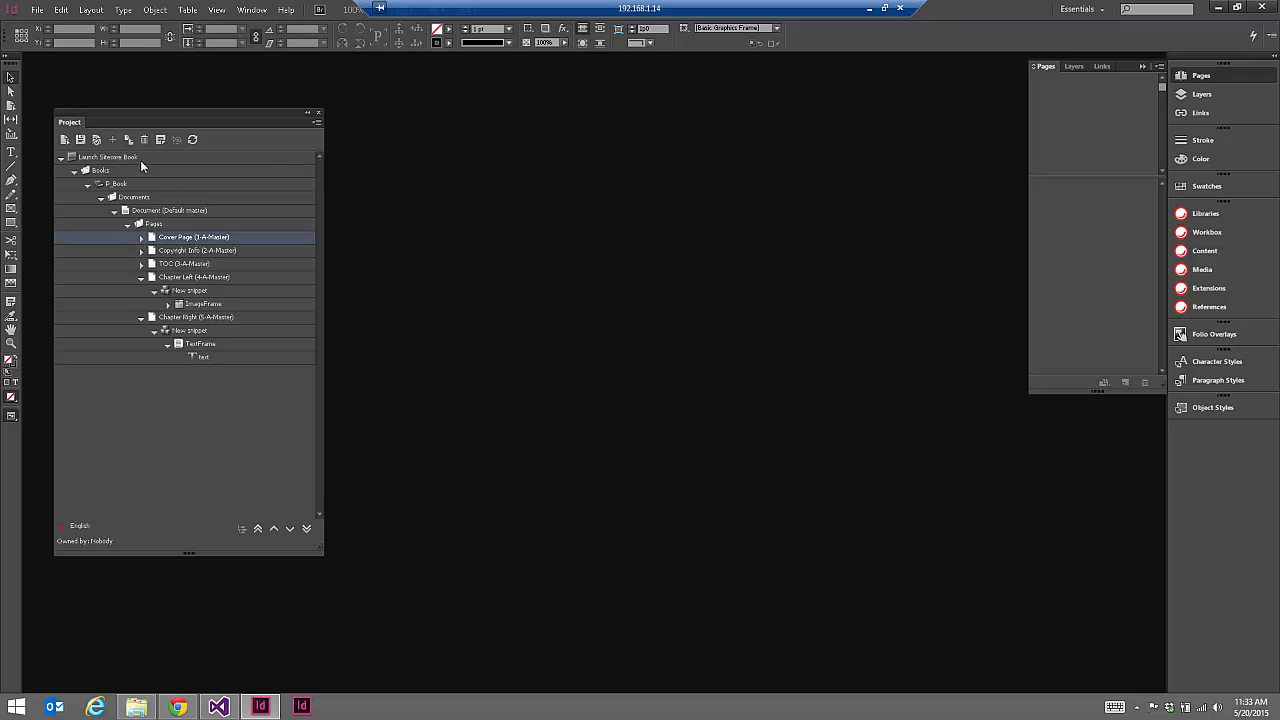
- Expand and refresh the Cover Page branch of the project tree, and widen the project view to read the Logo snippet's full item names
click(141, 237)
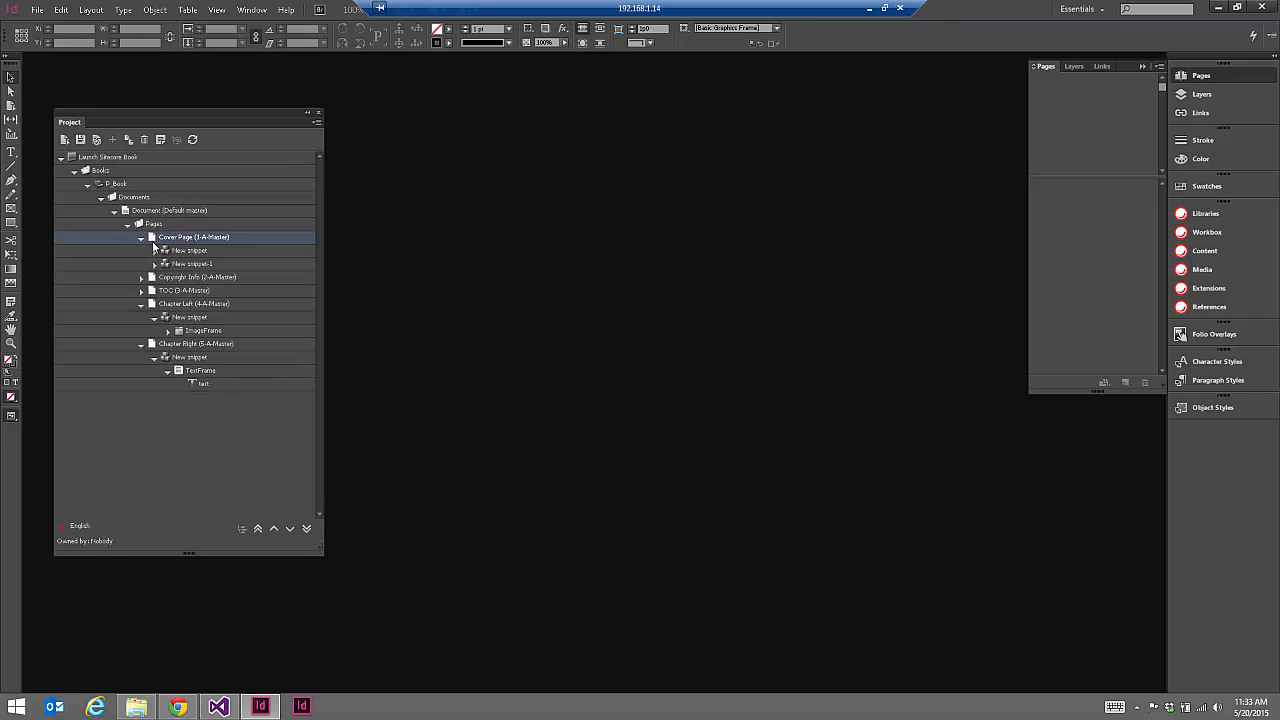
click(195, 140)
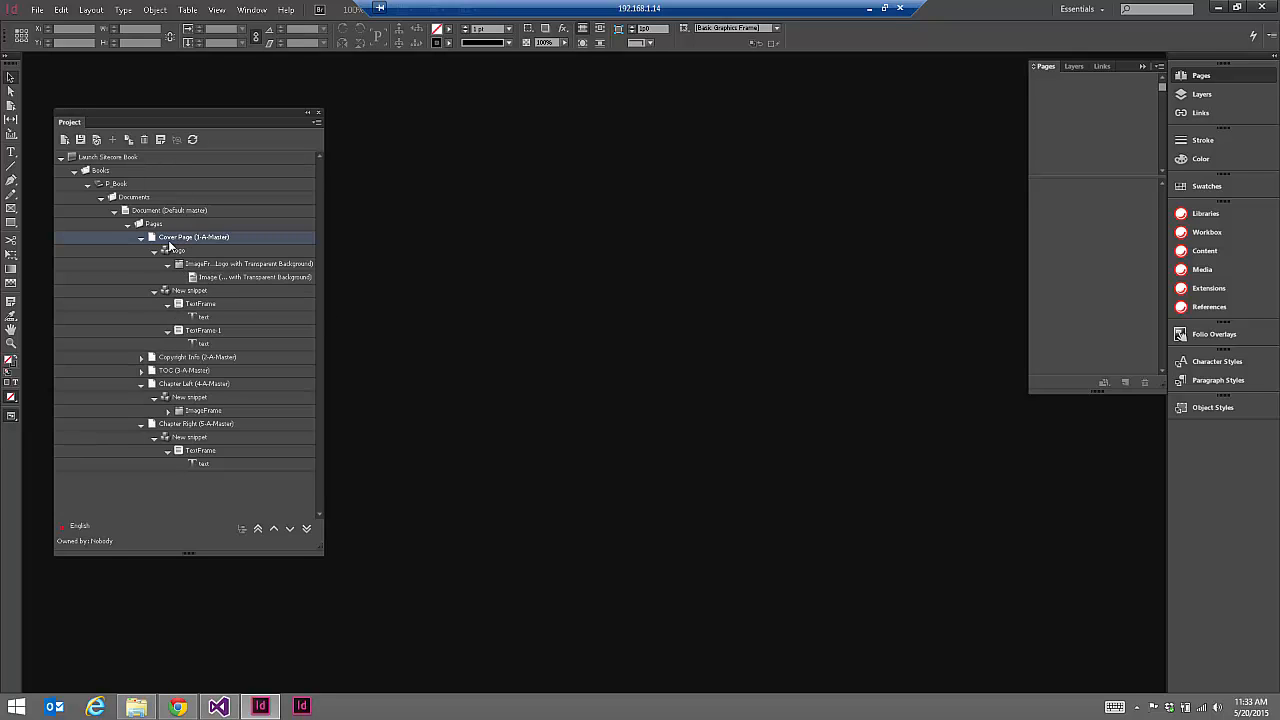
drag(320, 548, 480, 610)
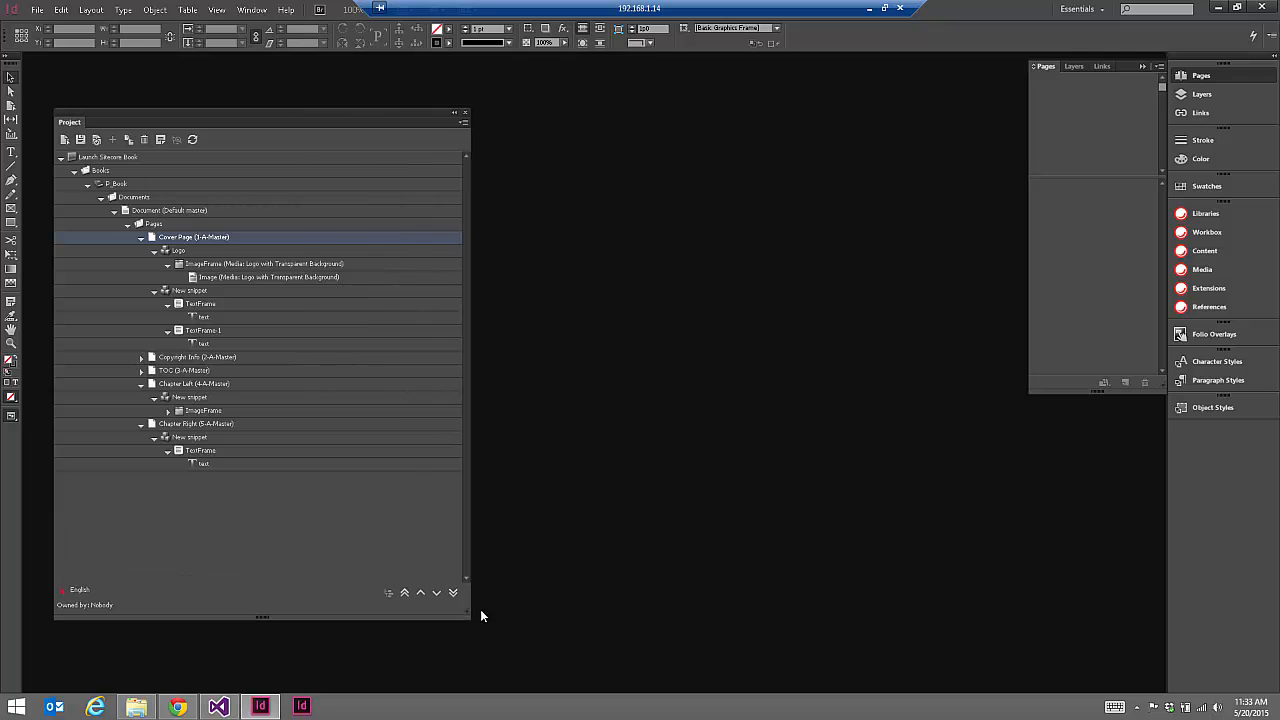
click(250, 277)
click(222, 278)
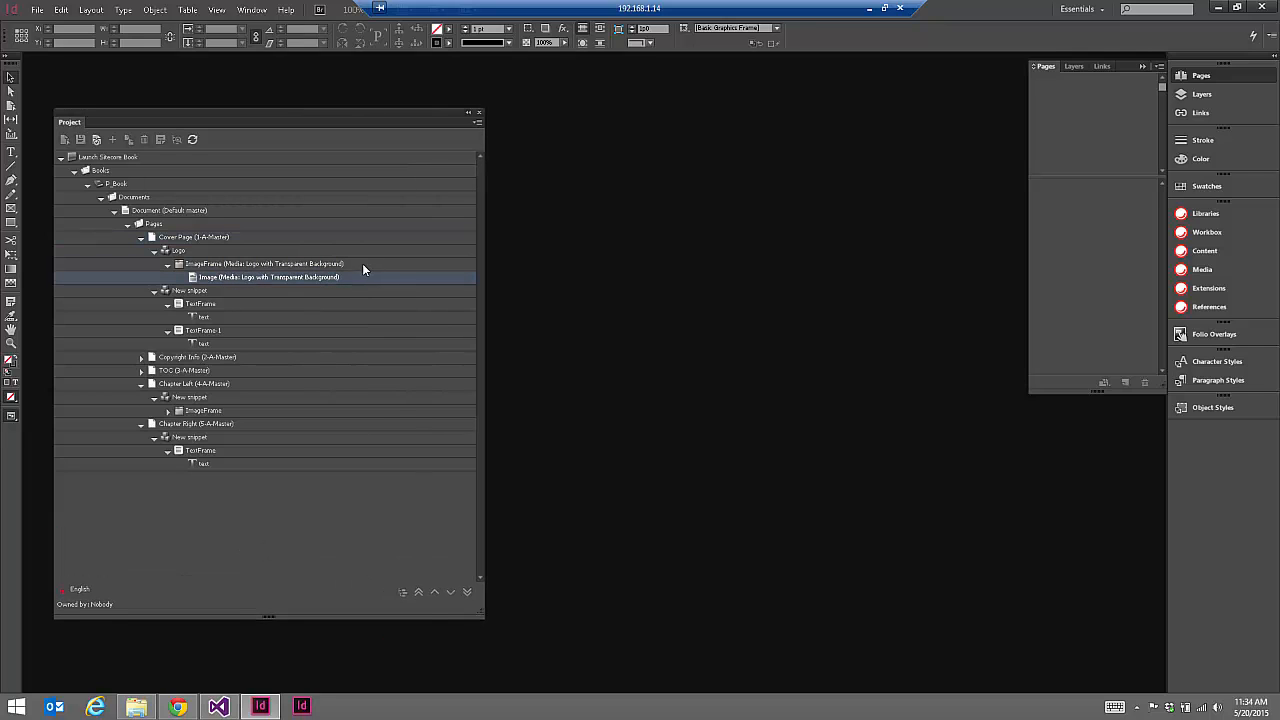
- Open the Cover Page from the project tree as a document and check the Logo snippet's image frame on it
click(166, 238)
click(64, 139)
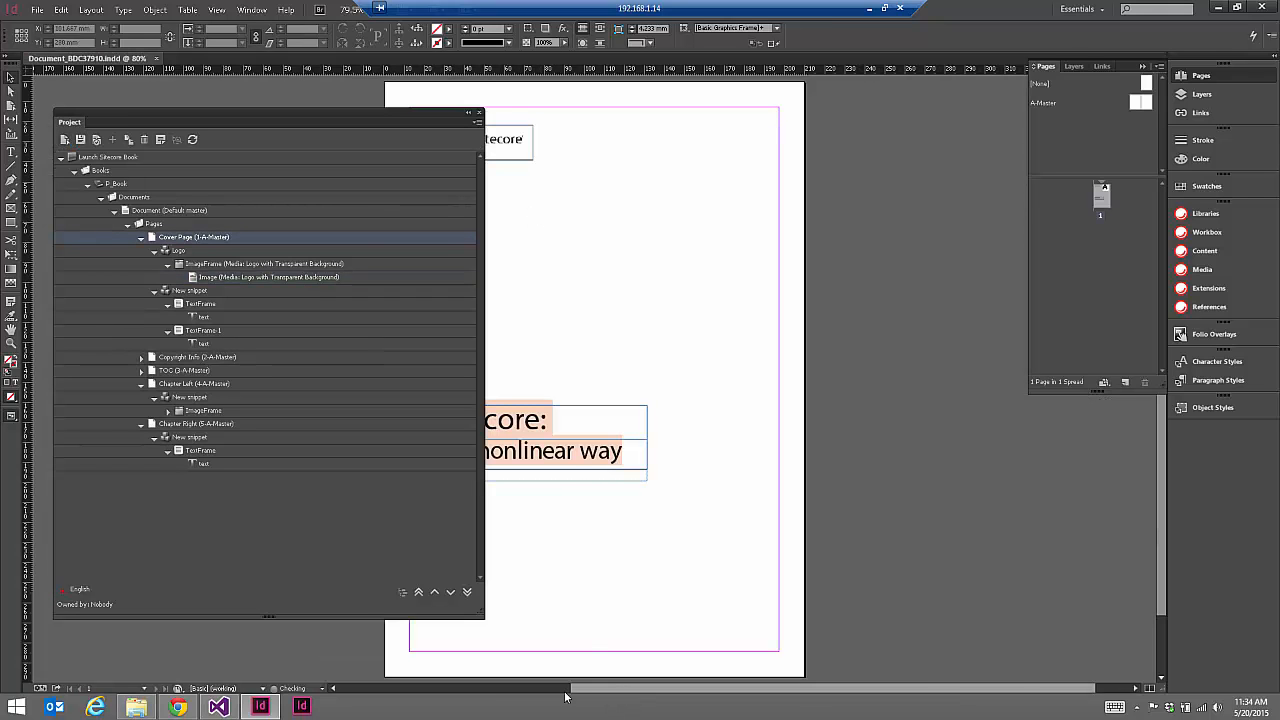
click(643, 149)
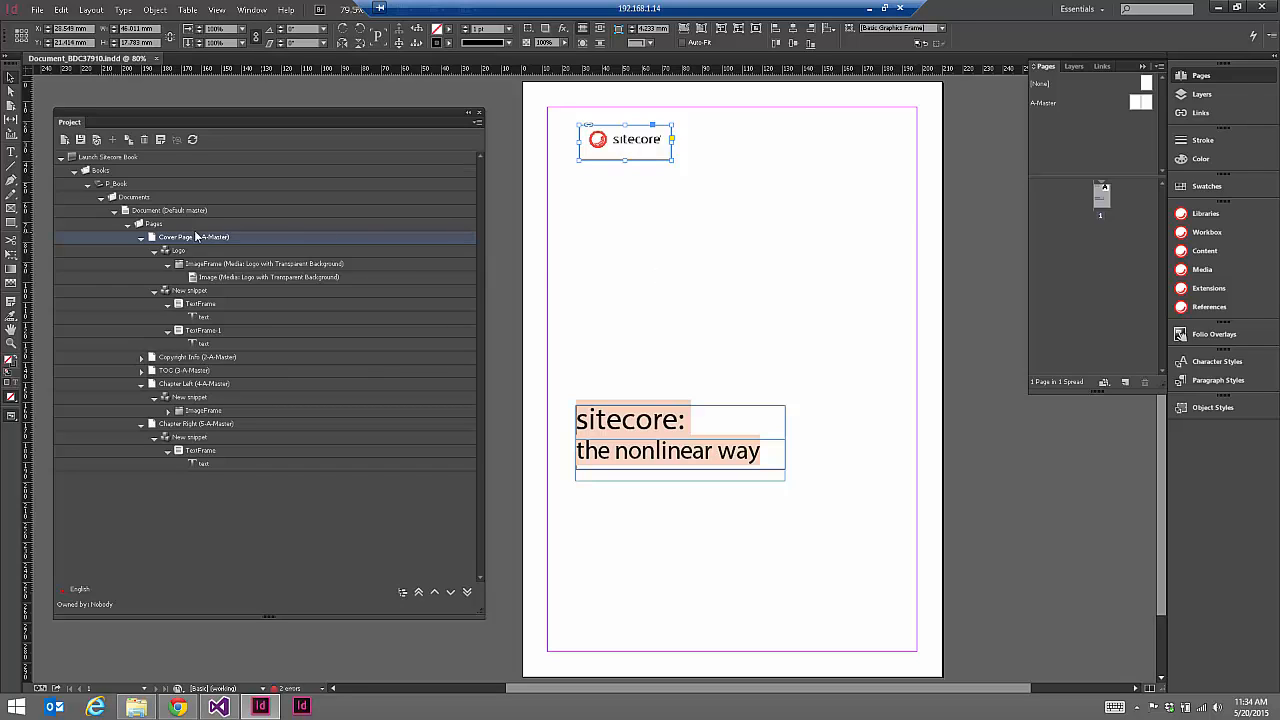
- Select the Document item in the project tree and close the open cover page document without saving its changes
click(175, 203)
click(164, 212)
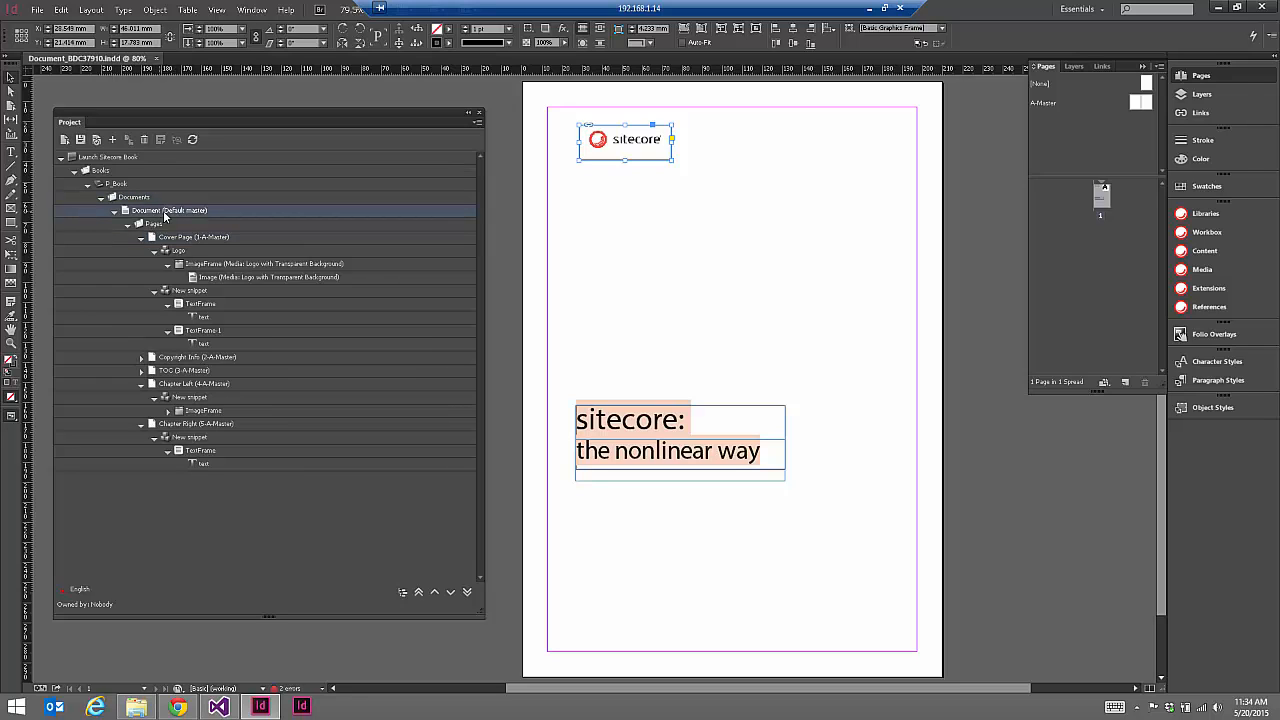
click(592, 280)
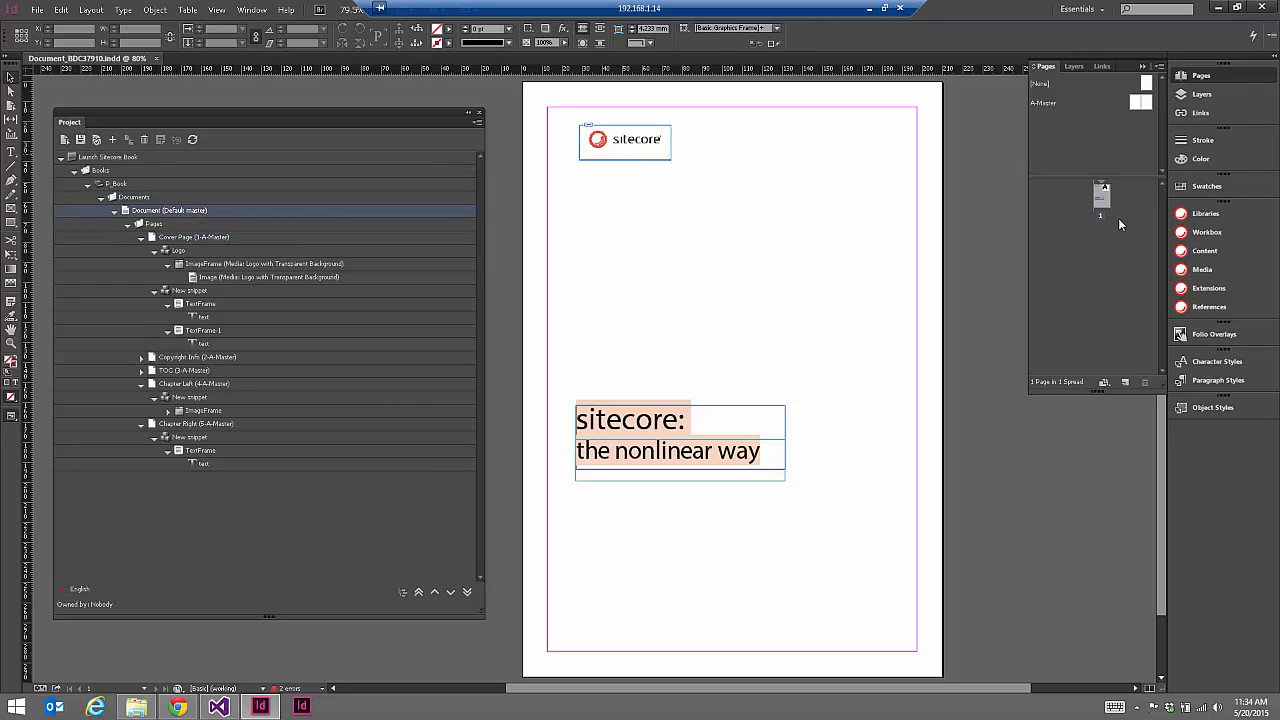
click(1045, 103)
click(157, 60)
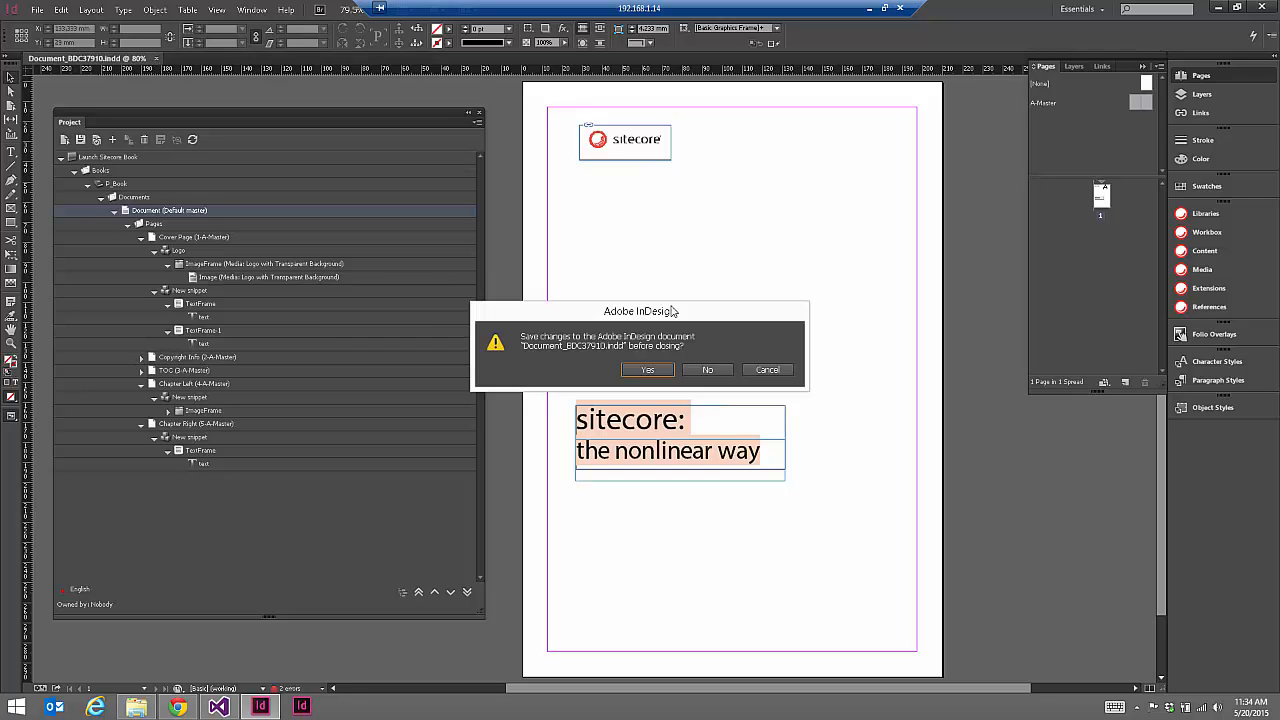
click(708, 375)
- Assign the Launch Sitecore Design master document from the libraries to the project's Document item
click(1222, 215)
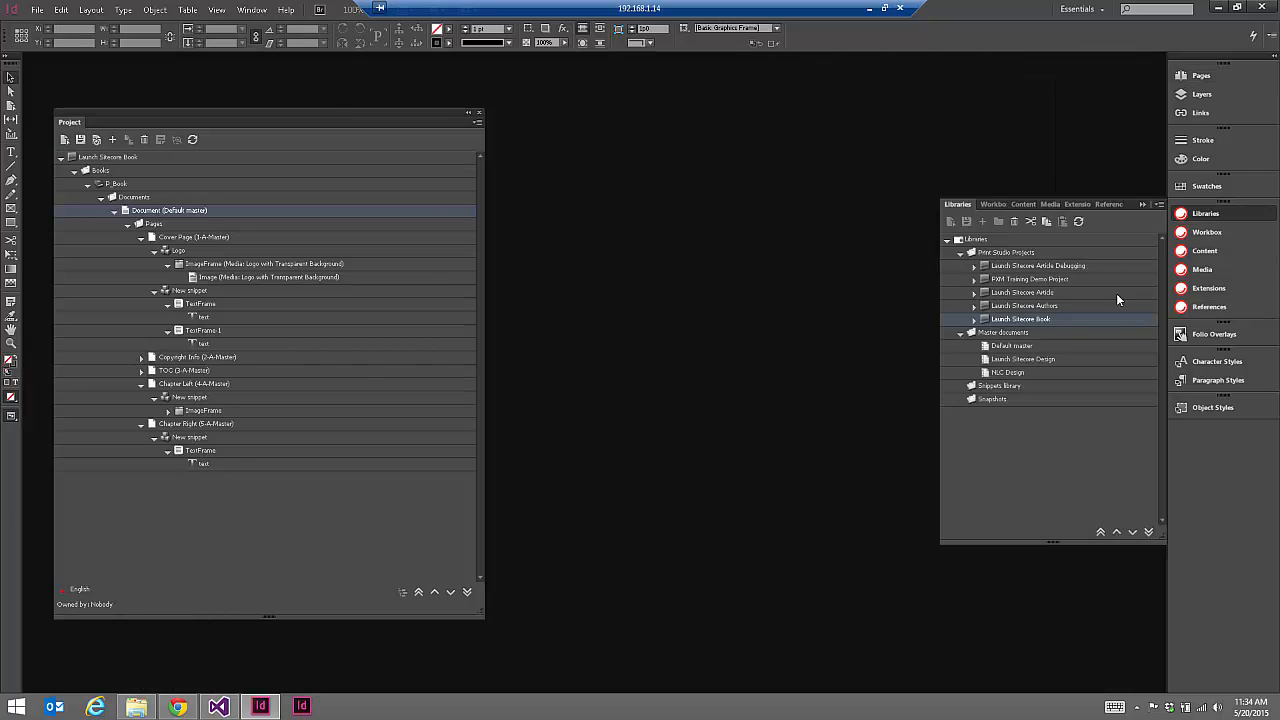
click(1008, 372)
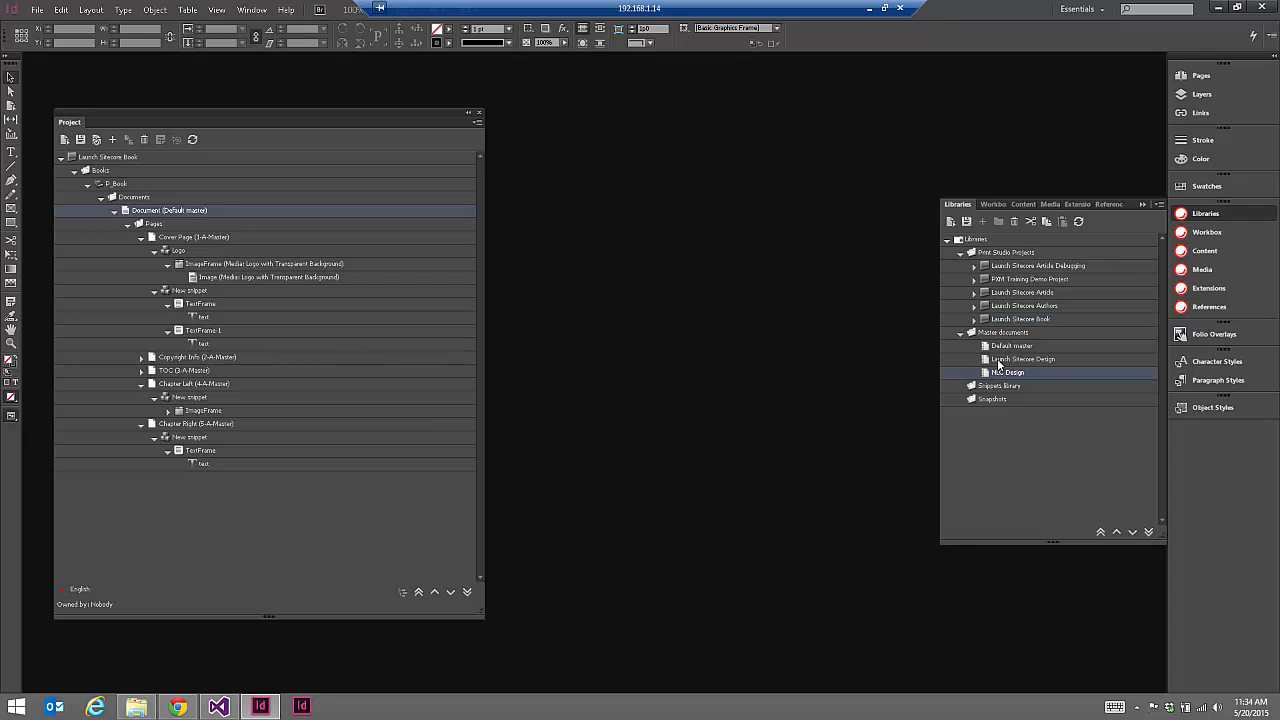
double_click(996, 362)
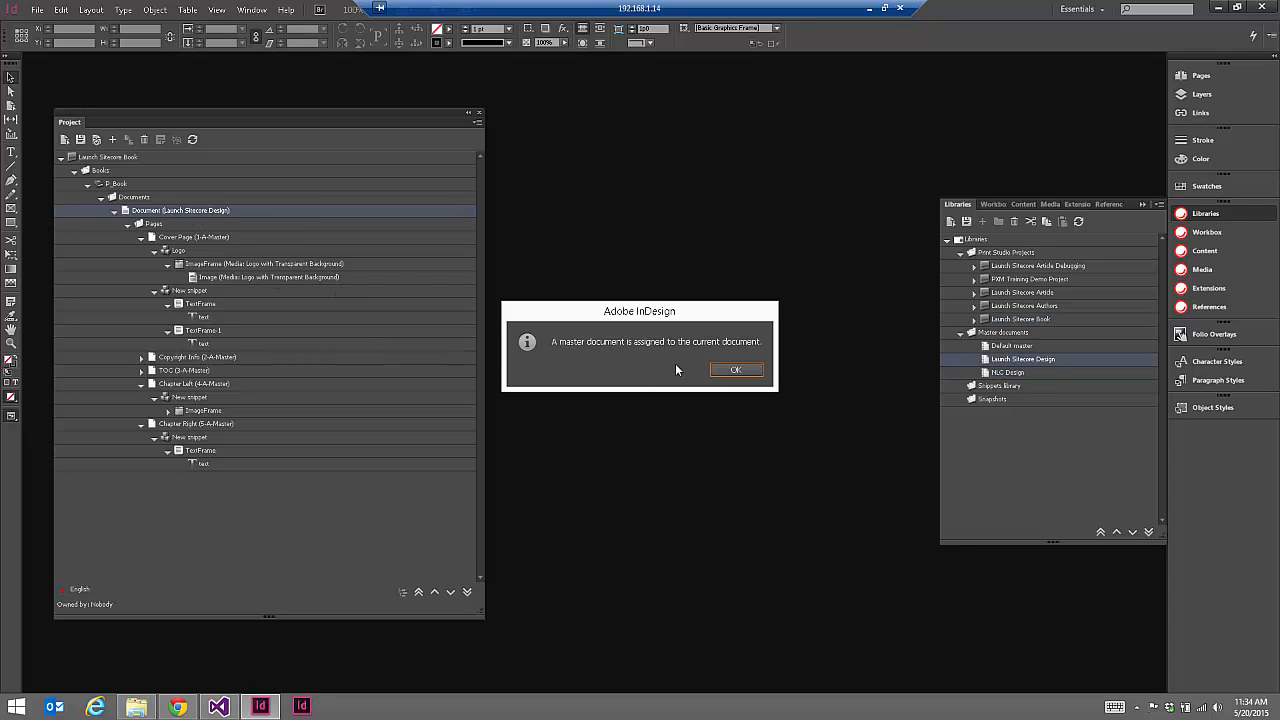
click(757, 373)
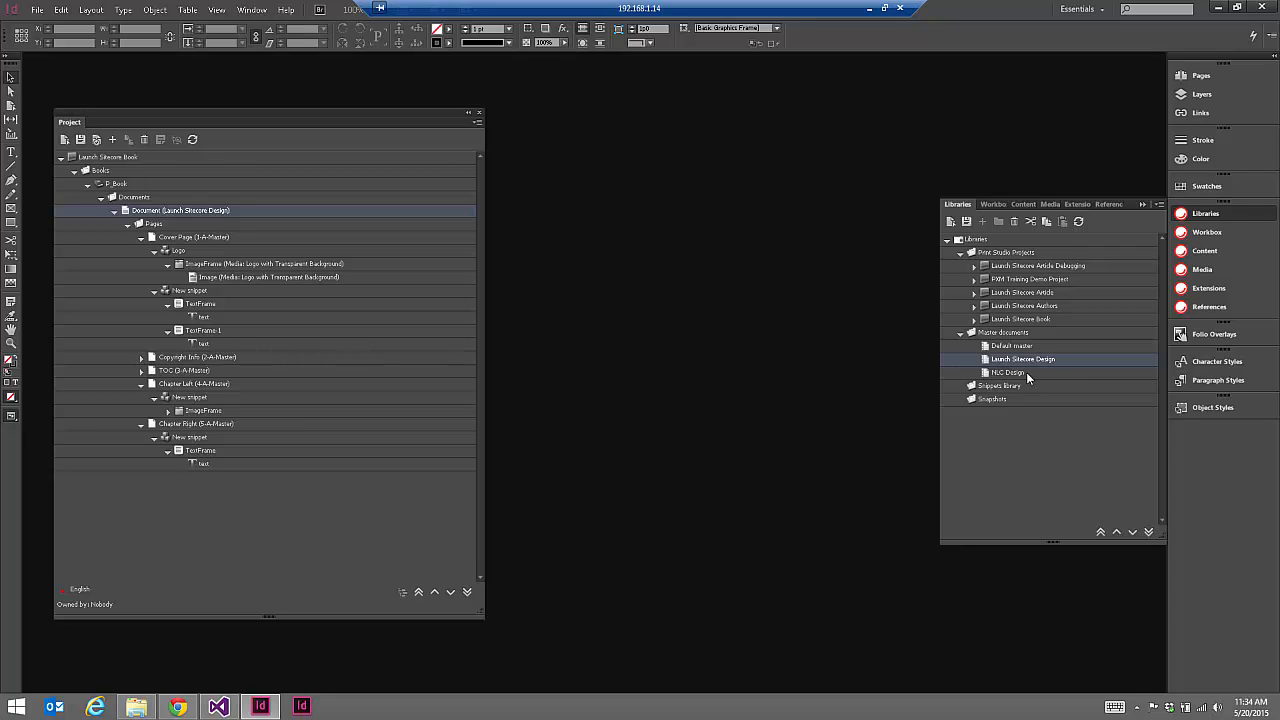
- Open the Cover Page again and check the placement of its logo and title frames on the page
click(177, 157)
click(160, 237)
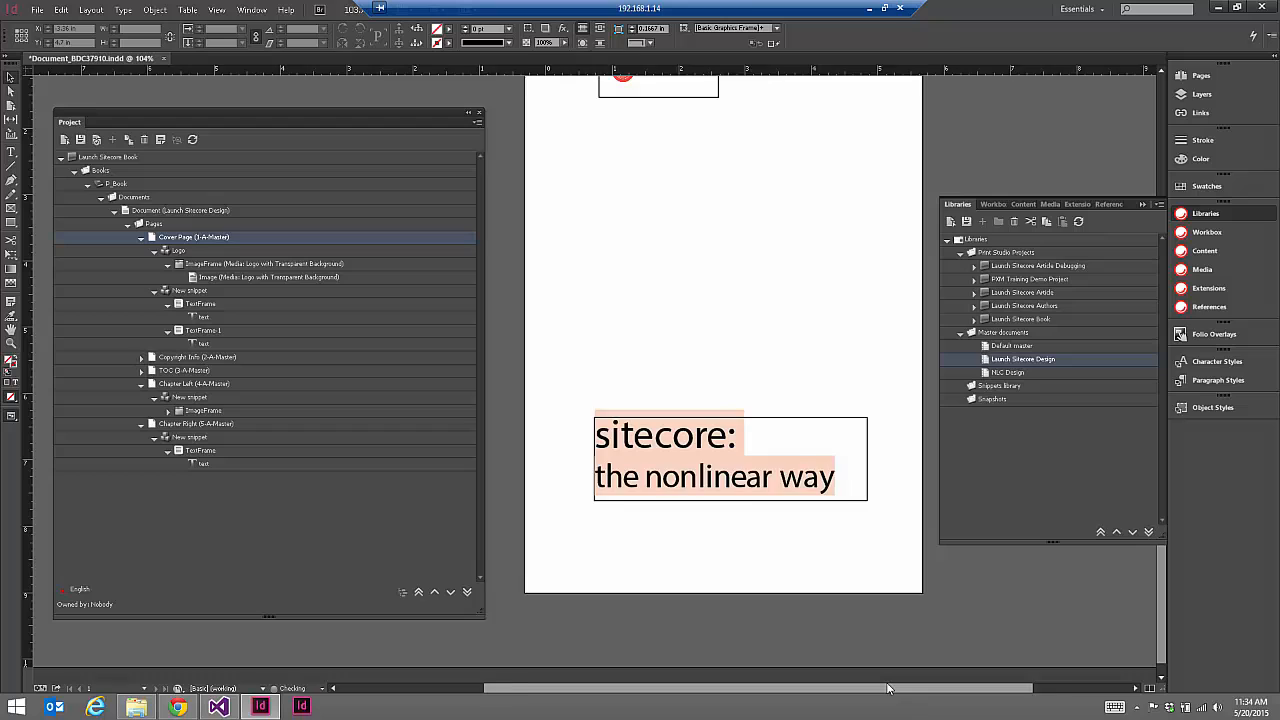
drag(887, 688, 903, 688)
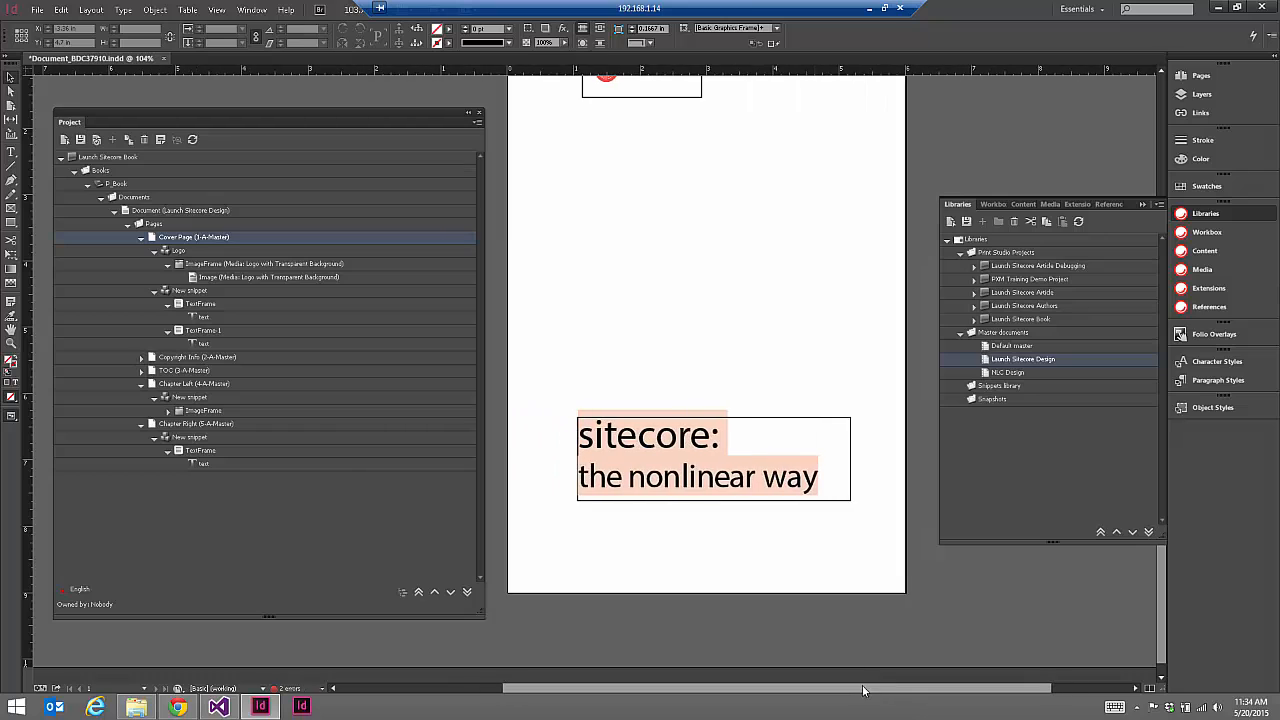
scroll(823, 349, up, 3)
click(628, 176)
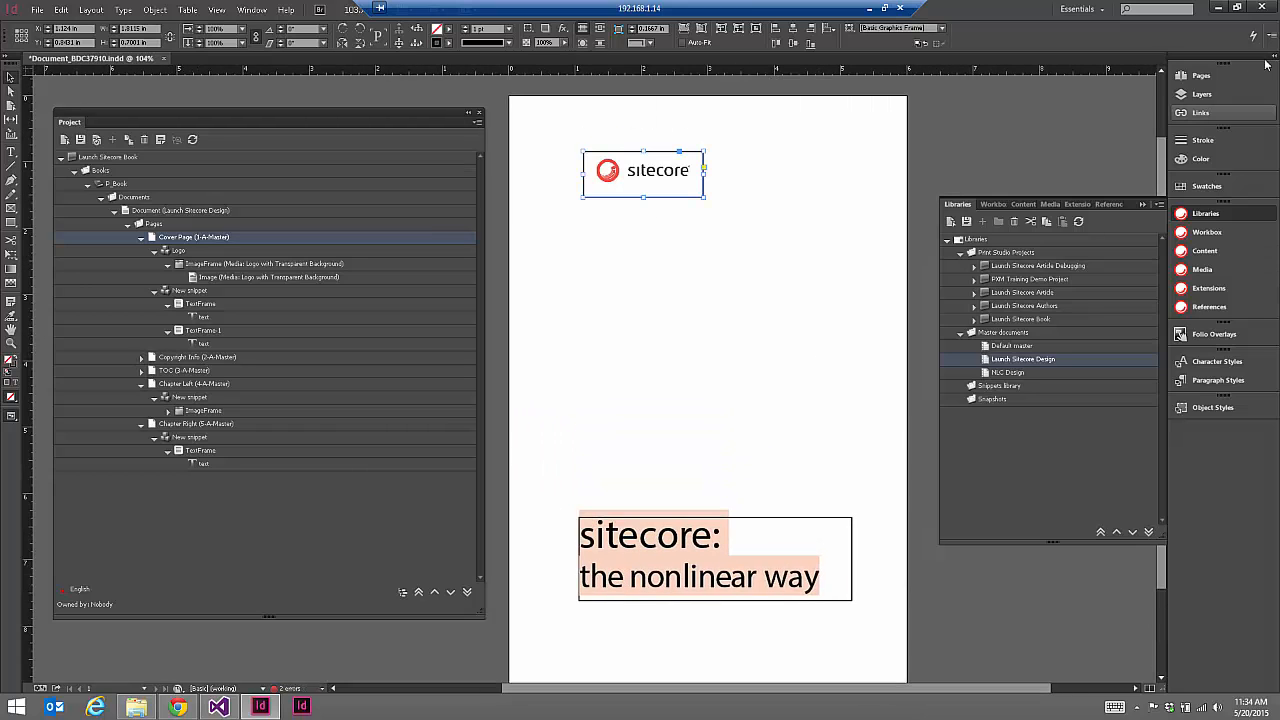
- Look up the C-No Footer master and set the Cover Page item's Master Prefix to C and Master Base to "No footer"
click(1205, 76)
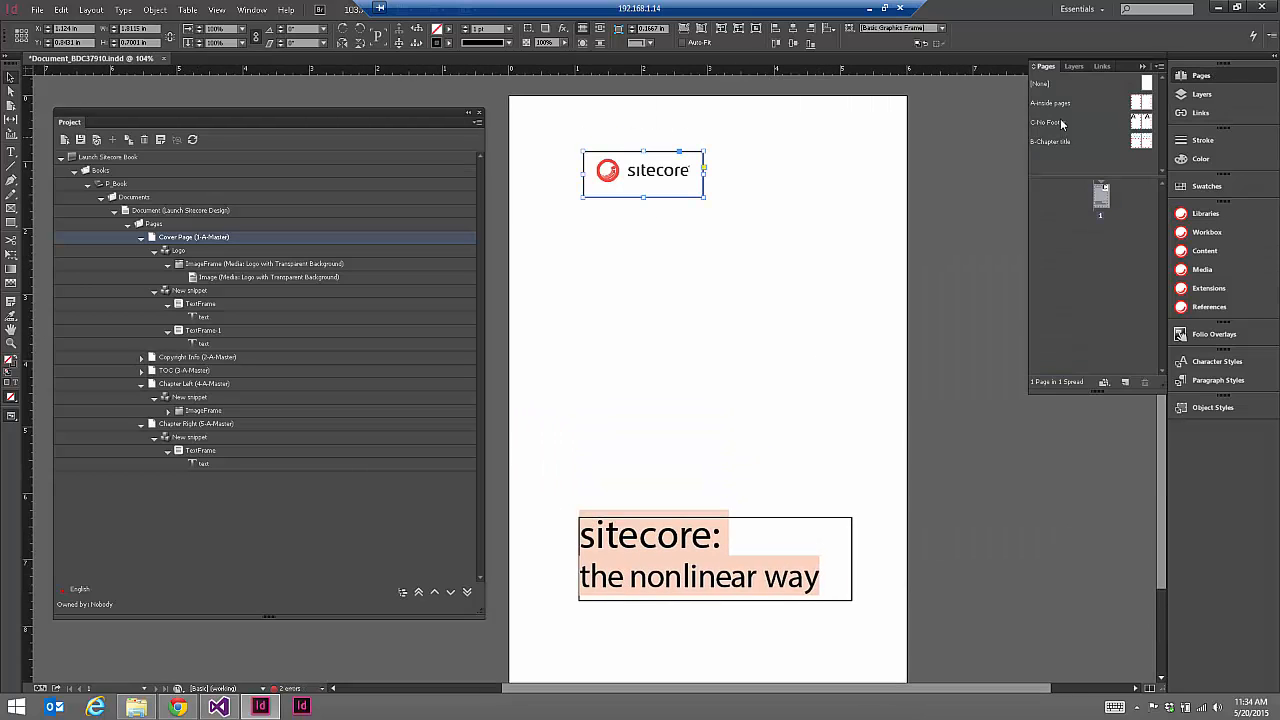
double_click(1140, 122)
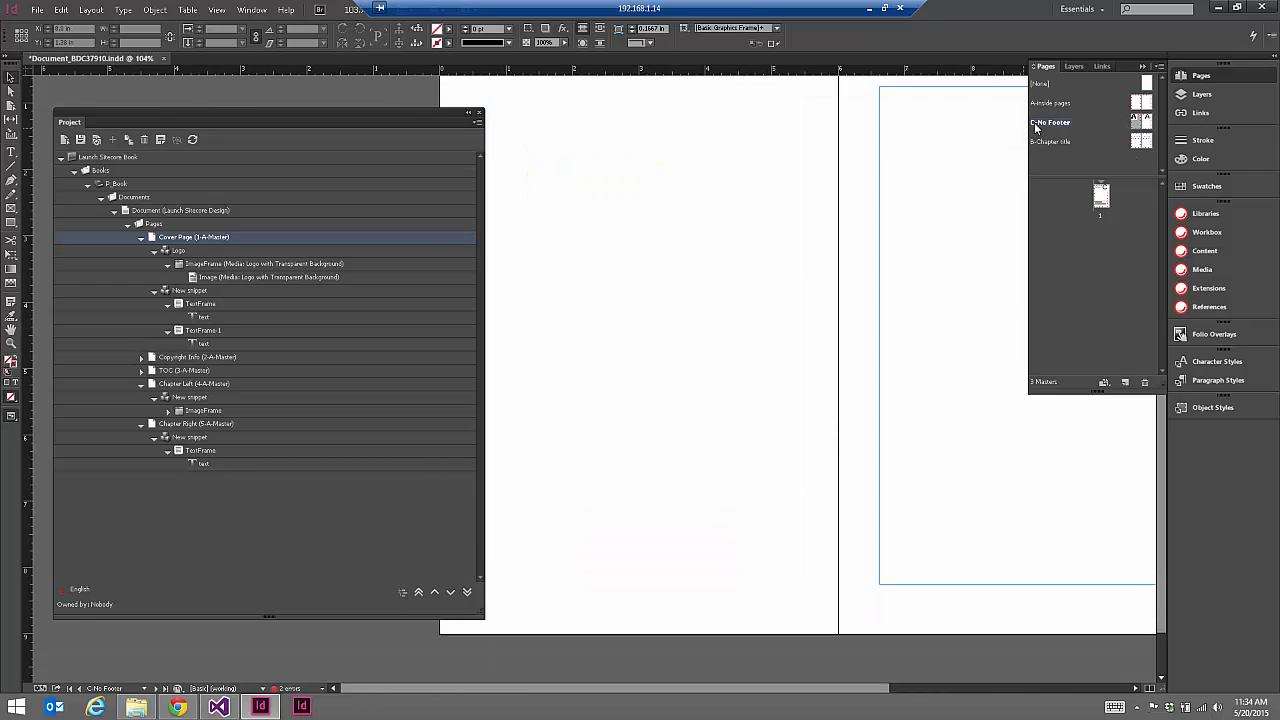
double_click(197, 240)
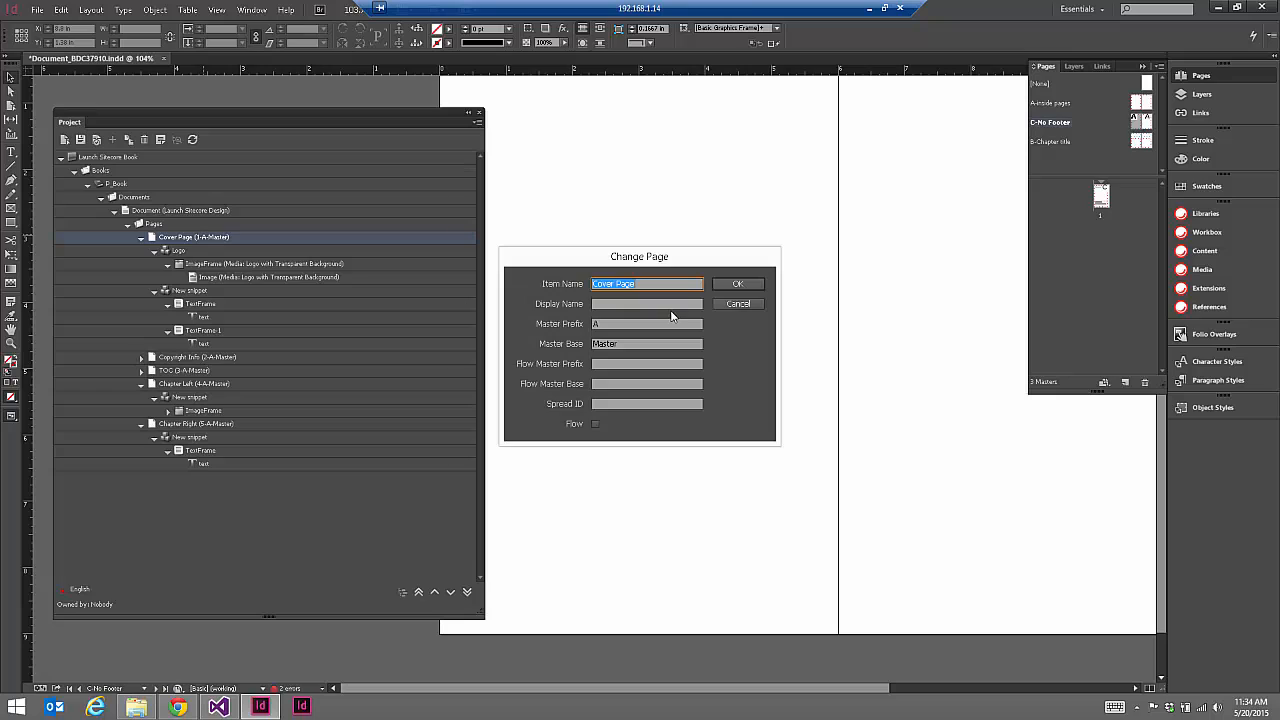
click(603, 323)
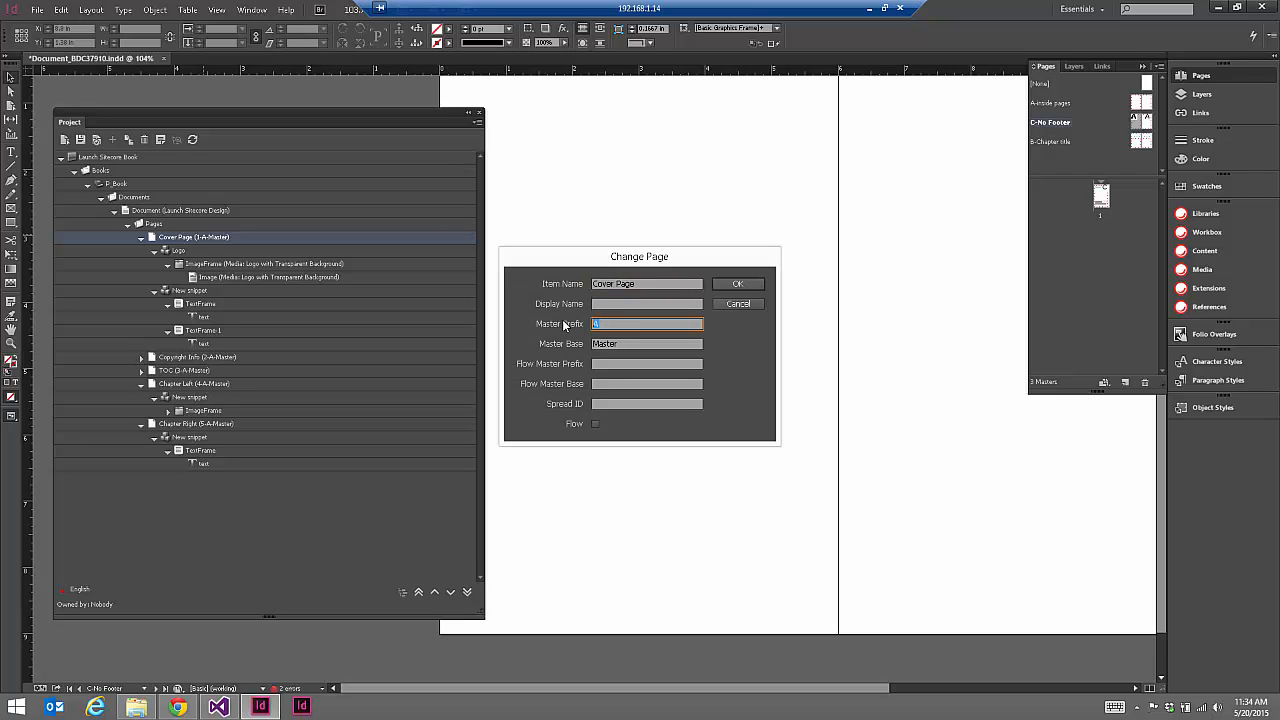
key(Tab)
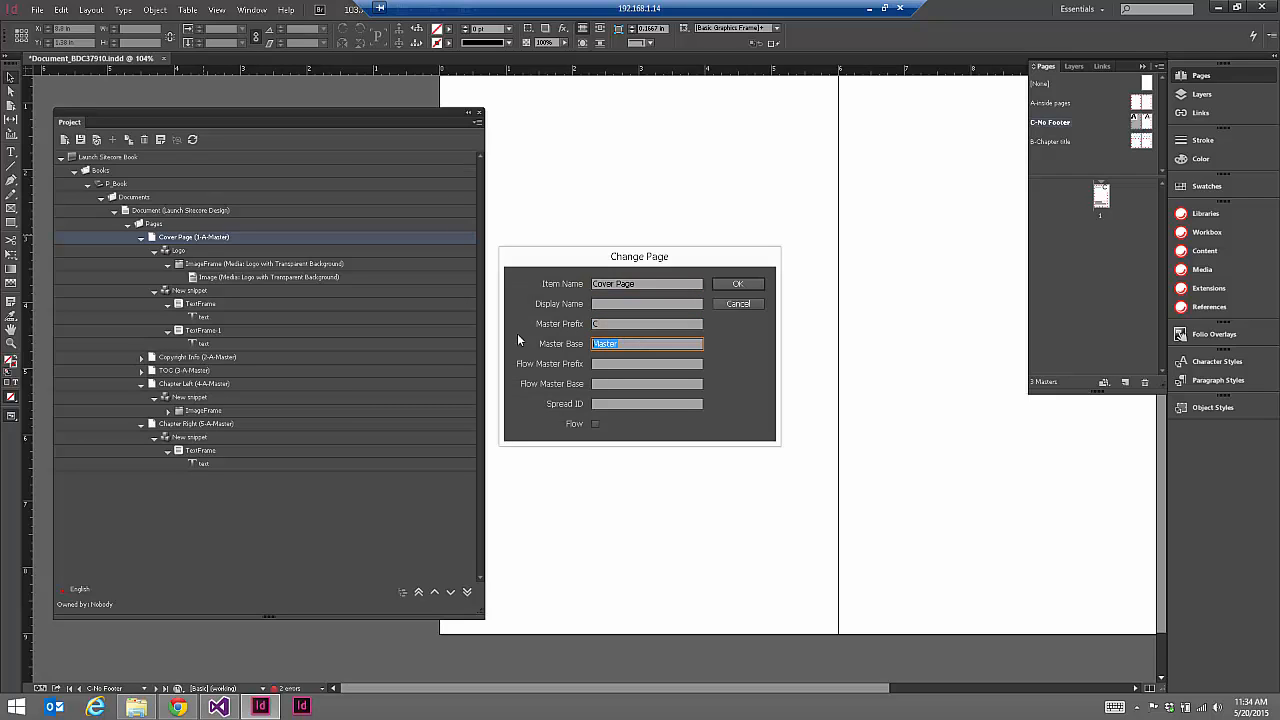
text(No footer)
click(737, 284)
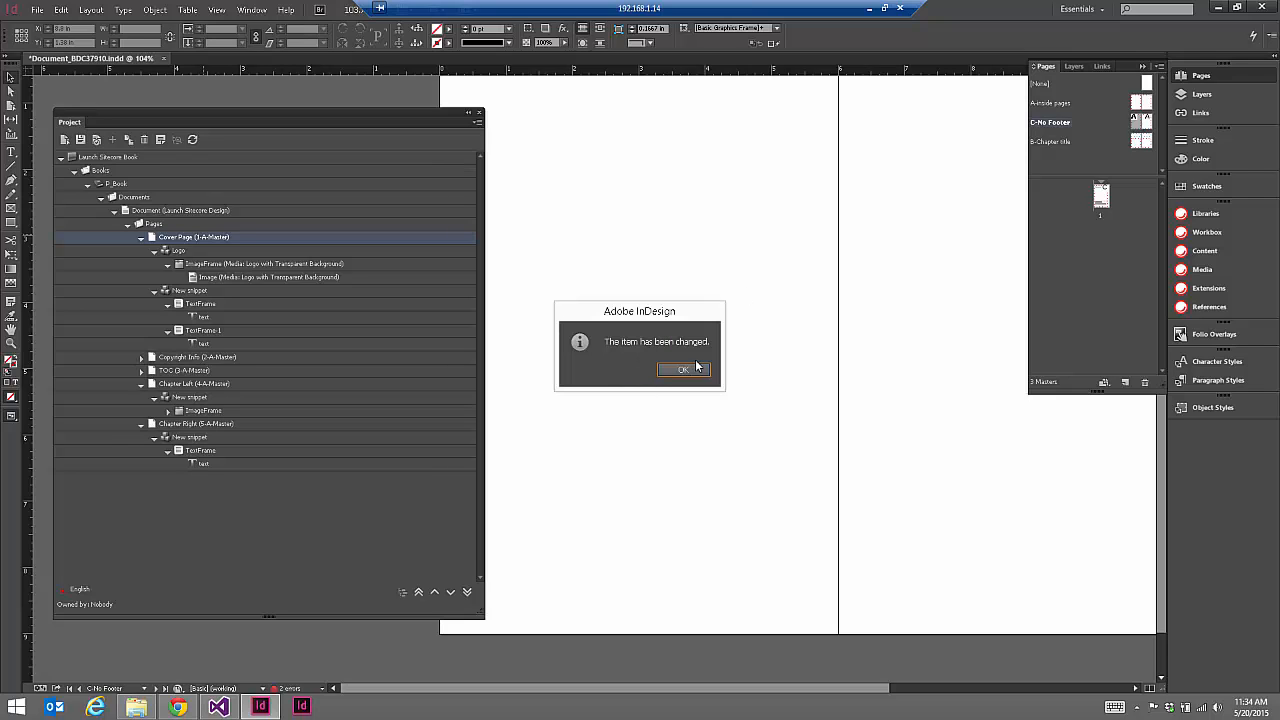
click(684, 369)
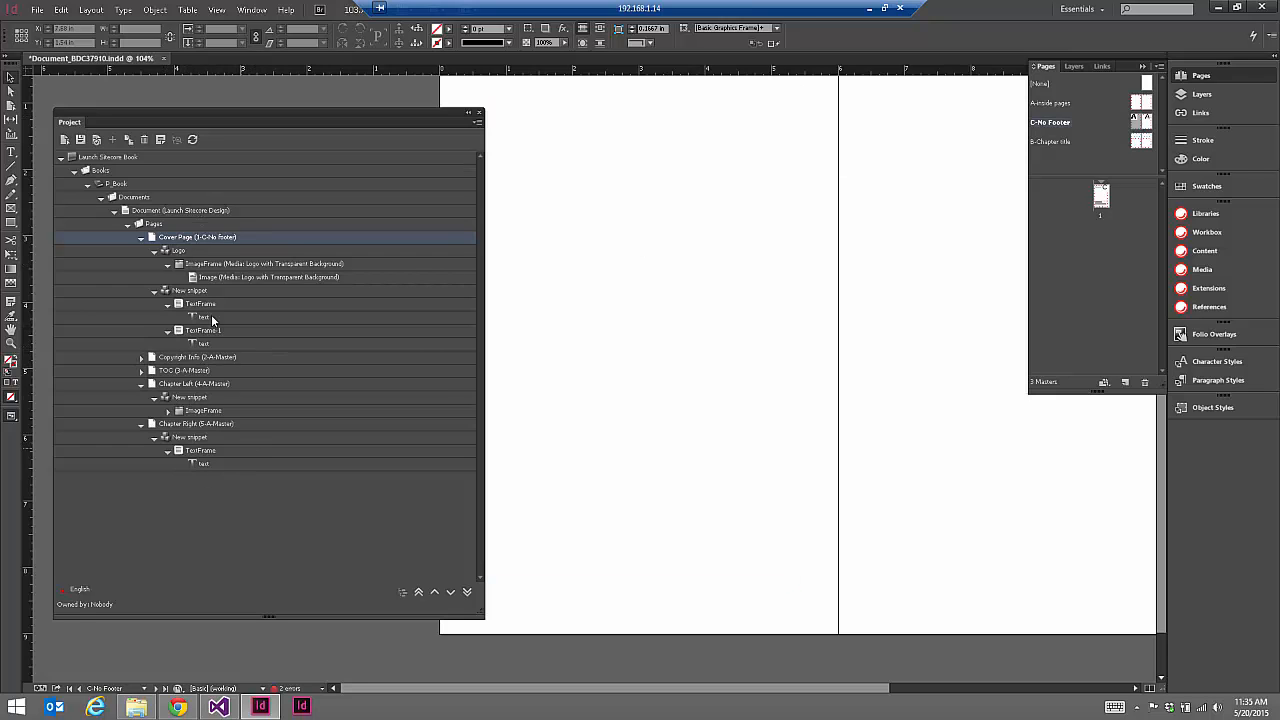
- Close the document without saving and reopen the Cover Page from the project tree to check its logo and title frames
click(164, 58)
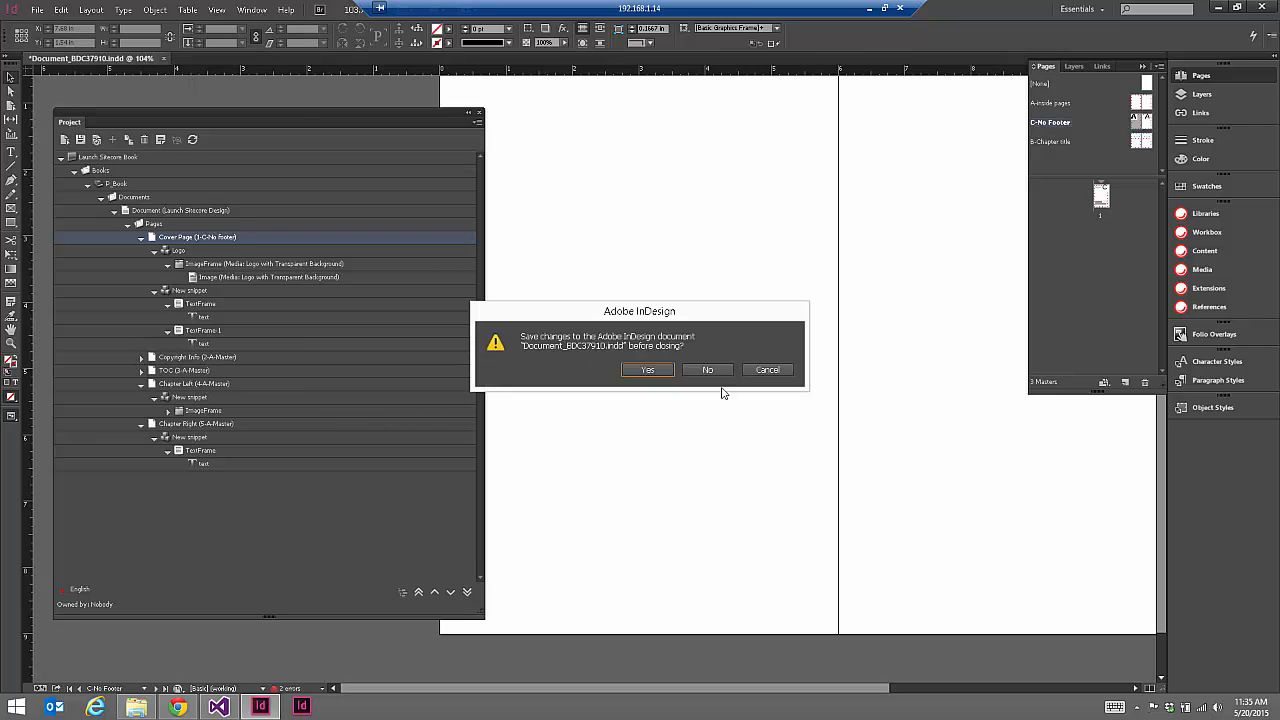
click(704, 372)
click(64, 139)
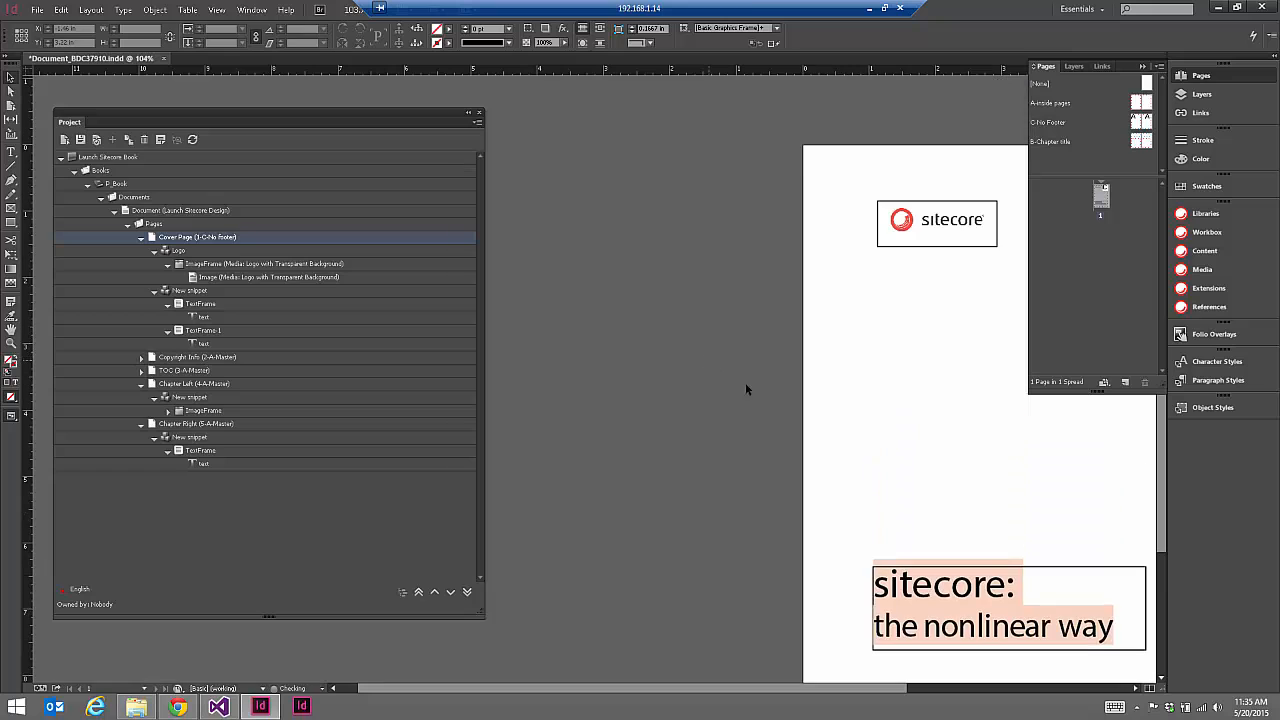
drag(794, 689, 955, 690)
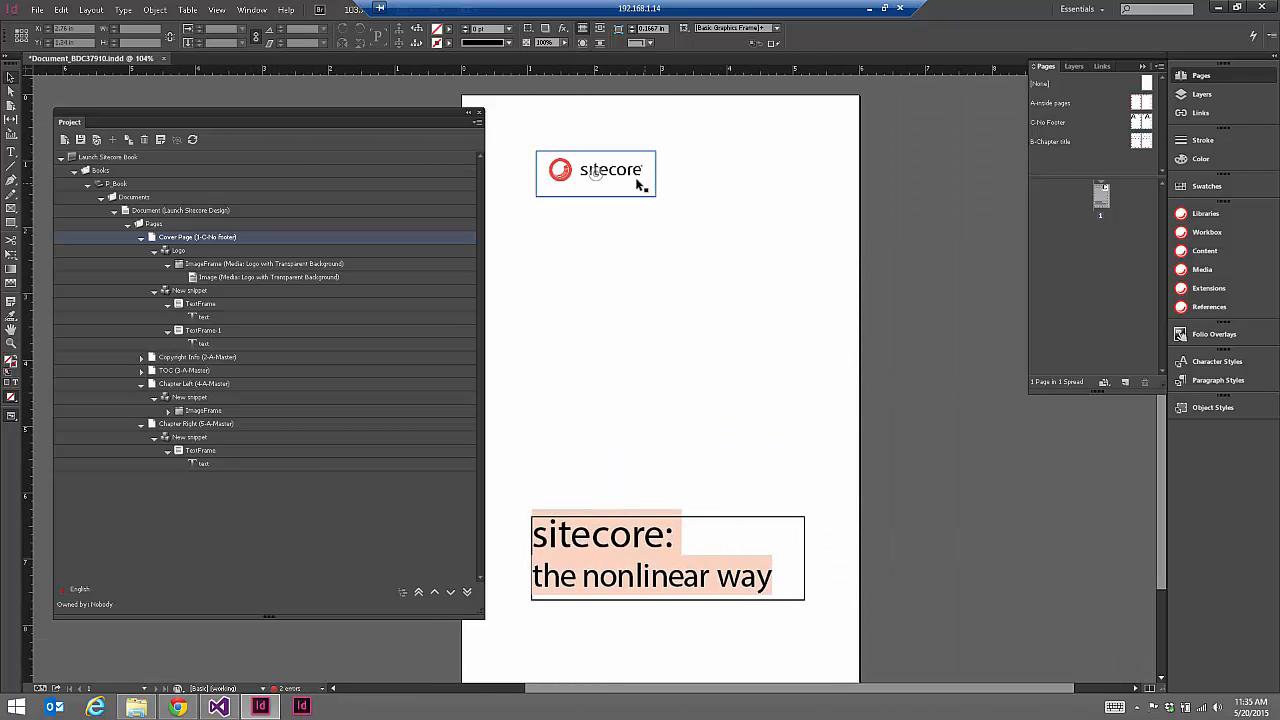
click(680, 528)
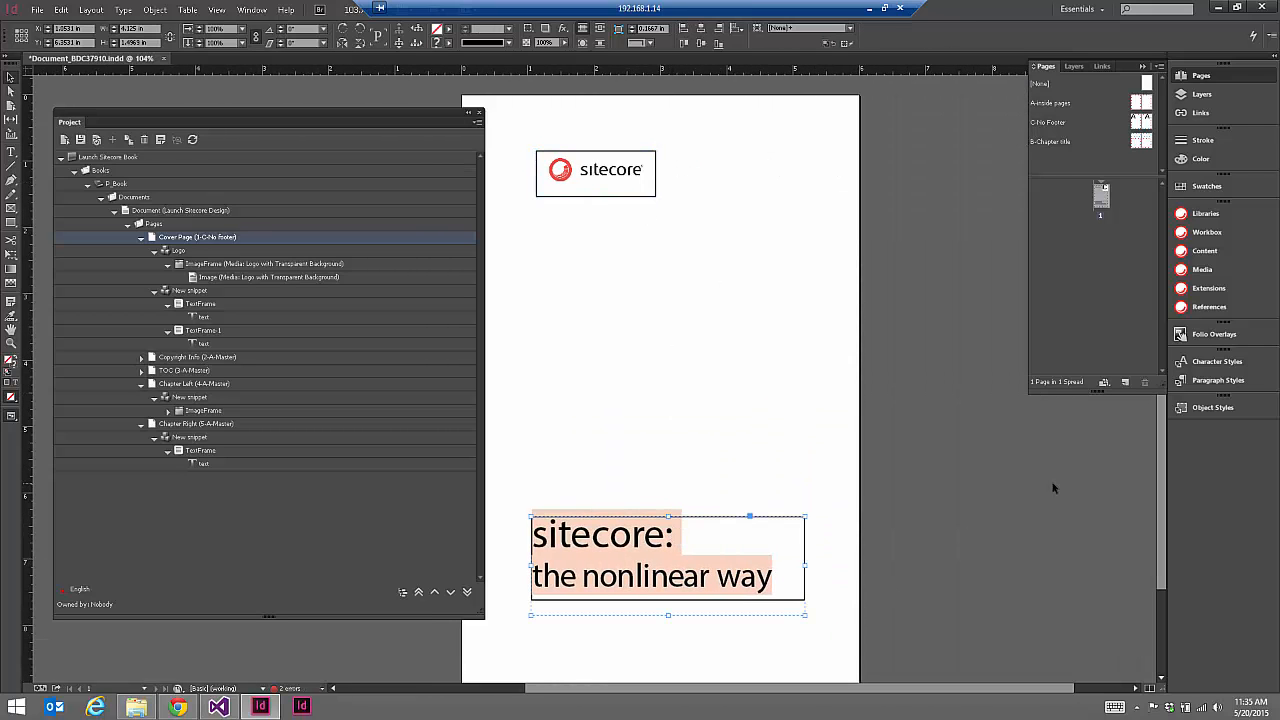
scroll(840, 415, down, 1)
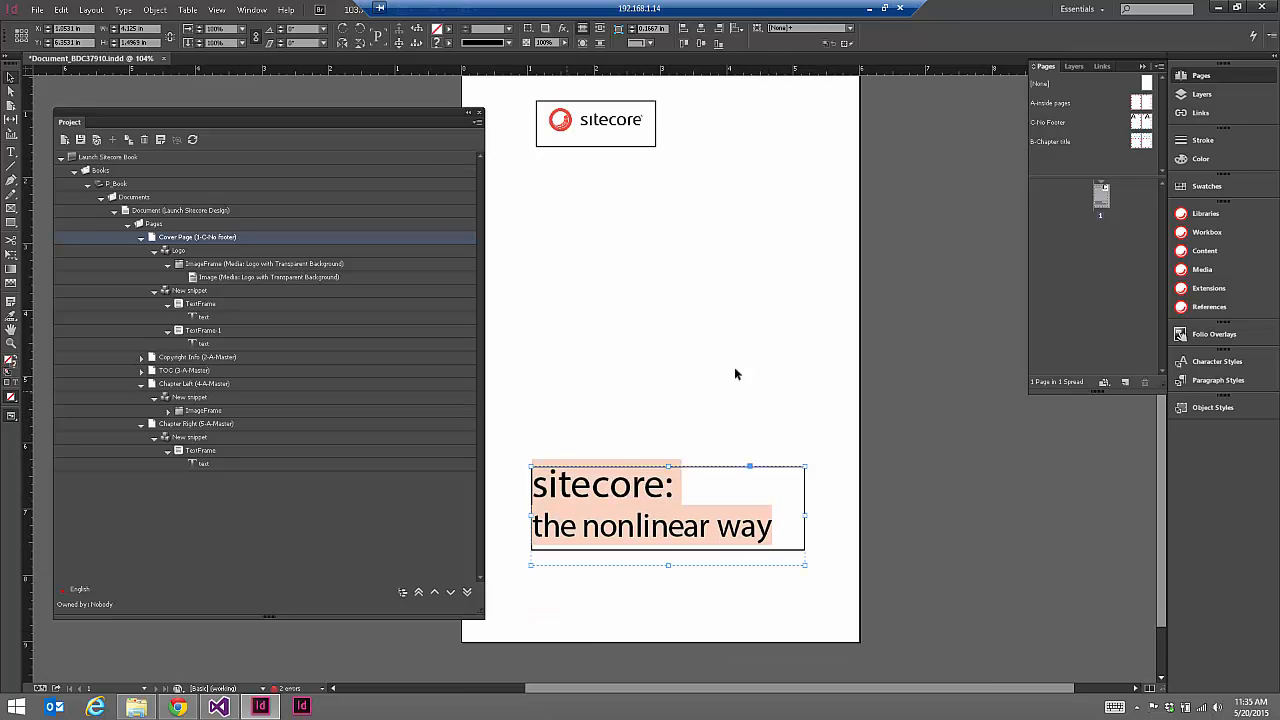
click(610, 143)
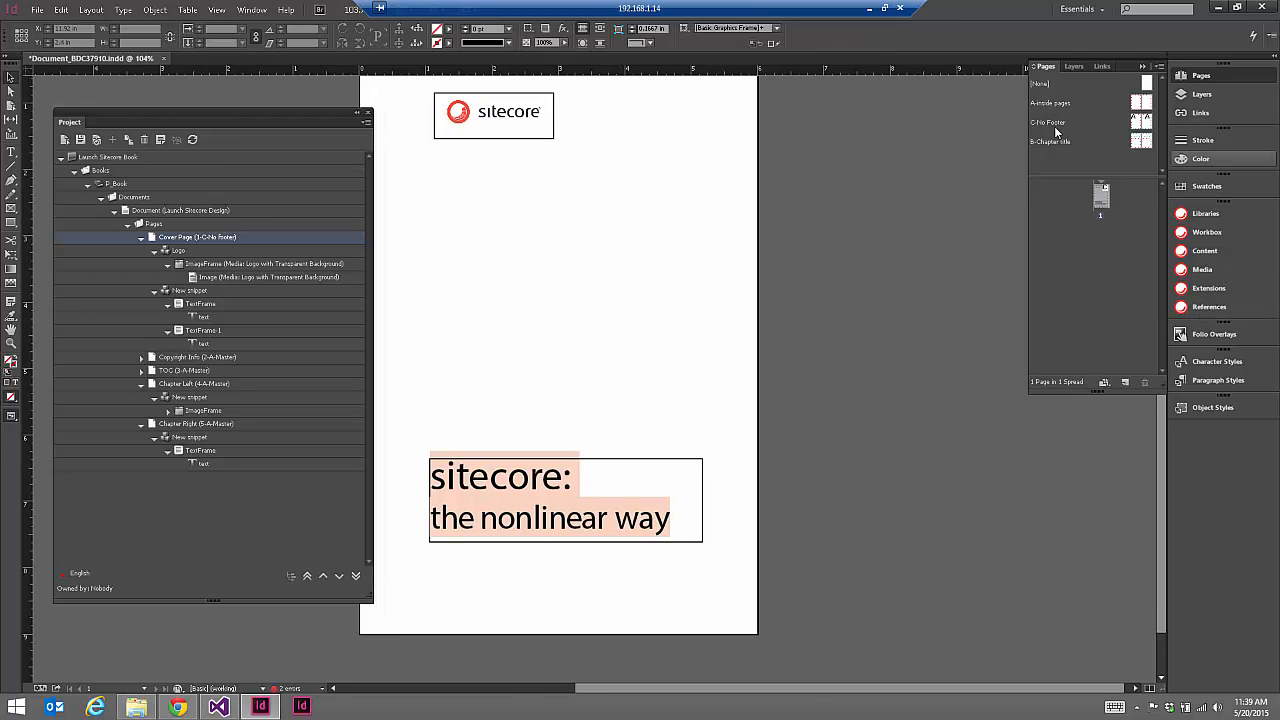
- Edit the Basic Graphics Frame object style so its stroke colour is None, removing the frame outlines on the Cover Page
click(530, 138)
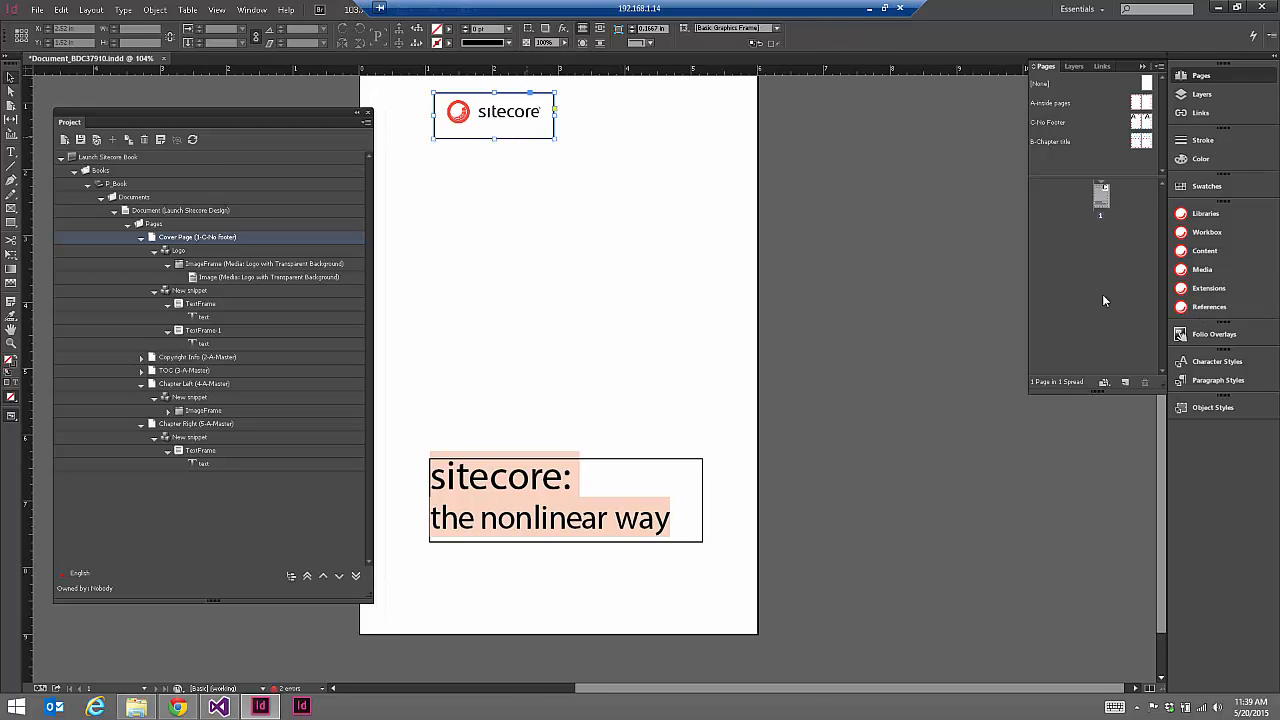
click(1245, 410)
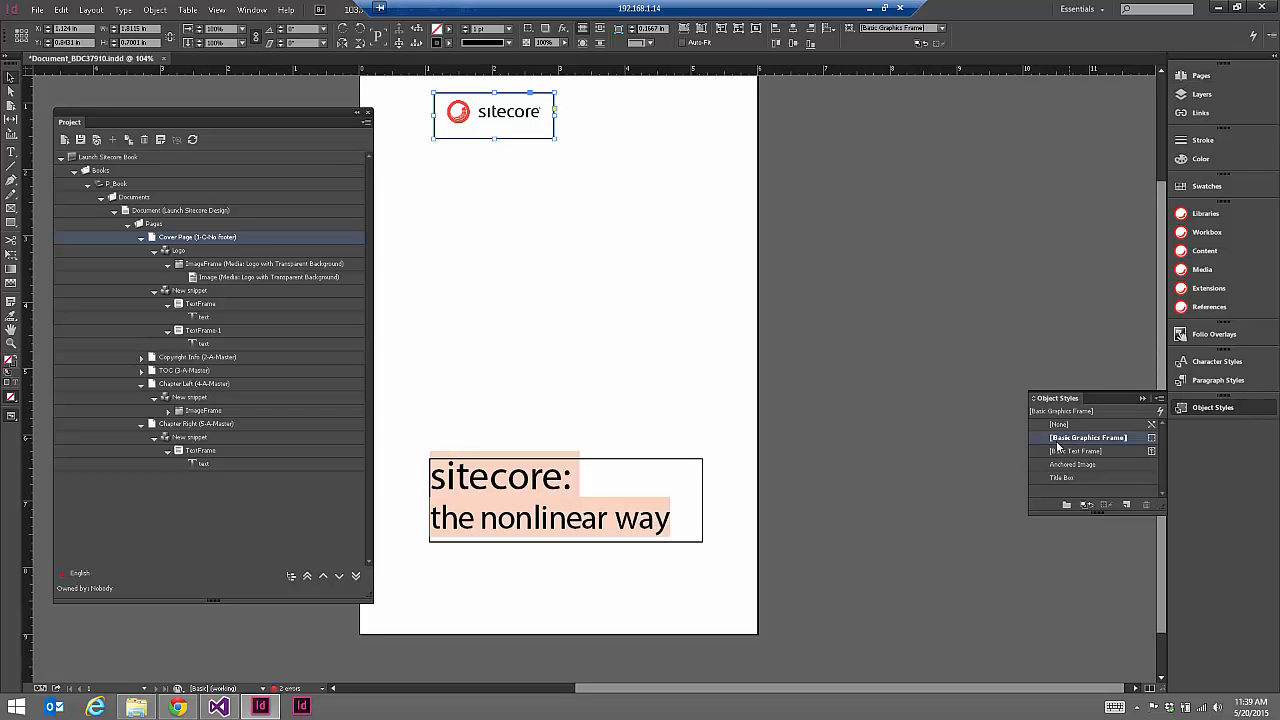
right_click(1090, 441)
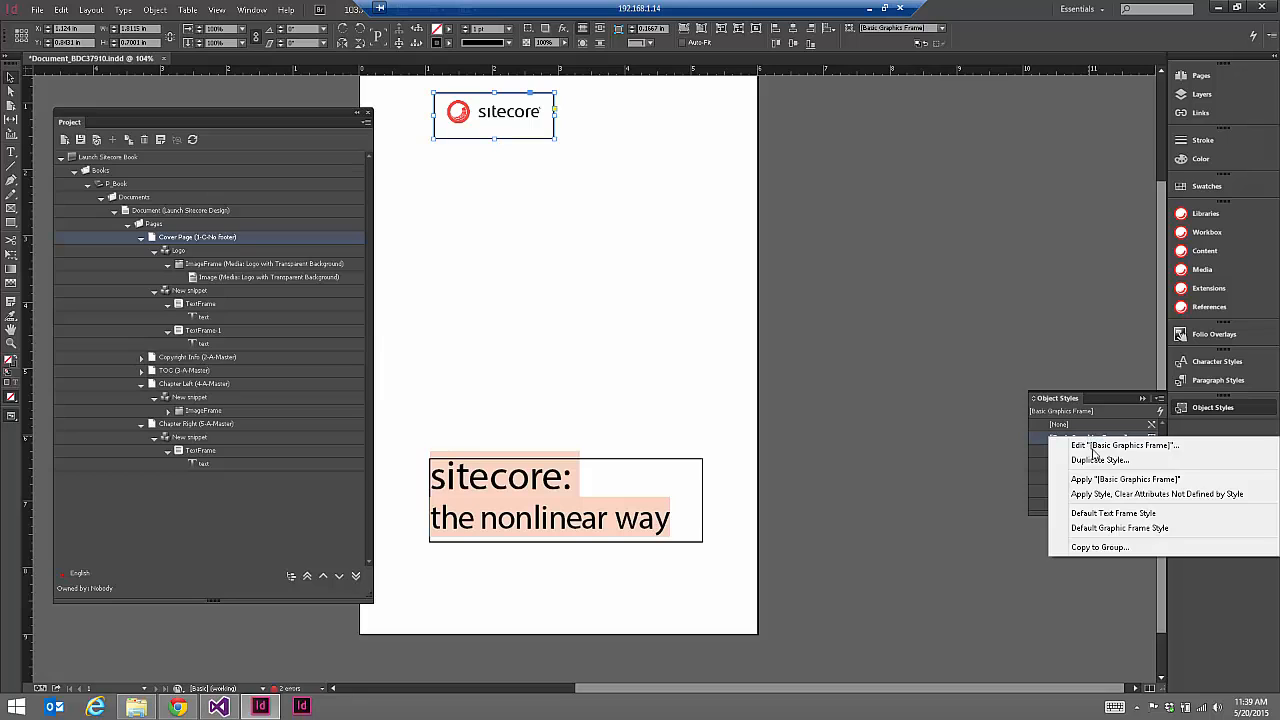
click(1096, 447)
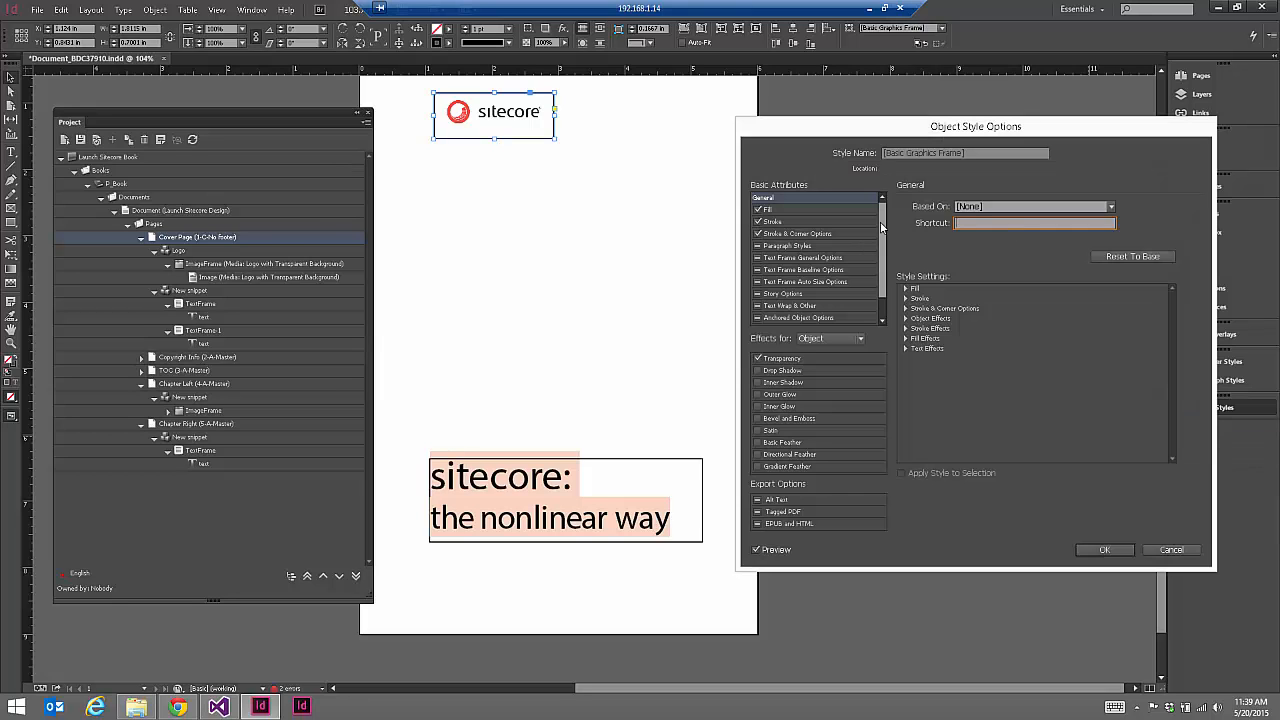
click(773, 222)
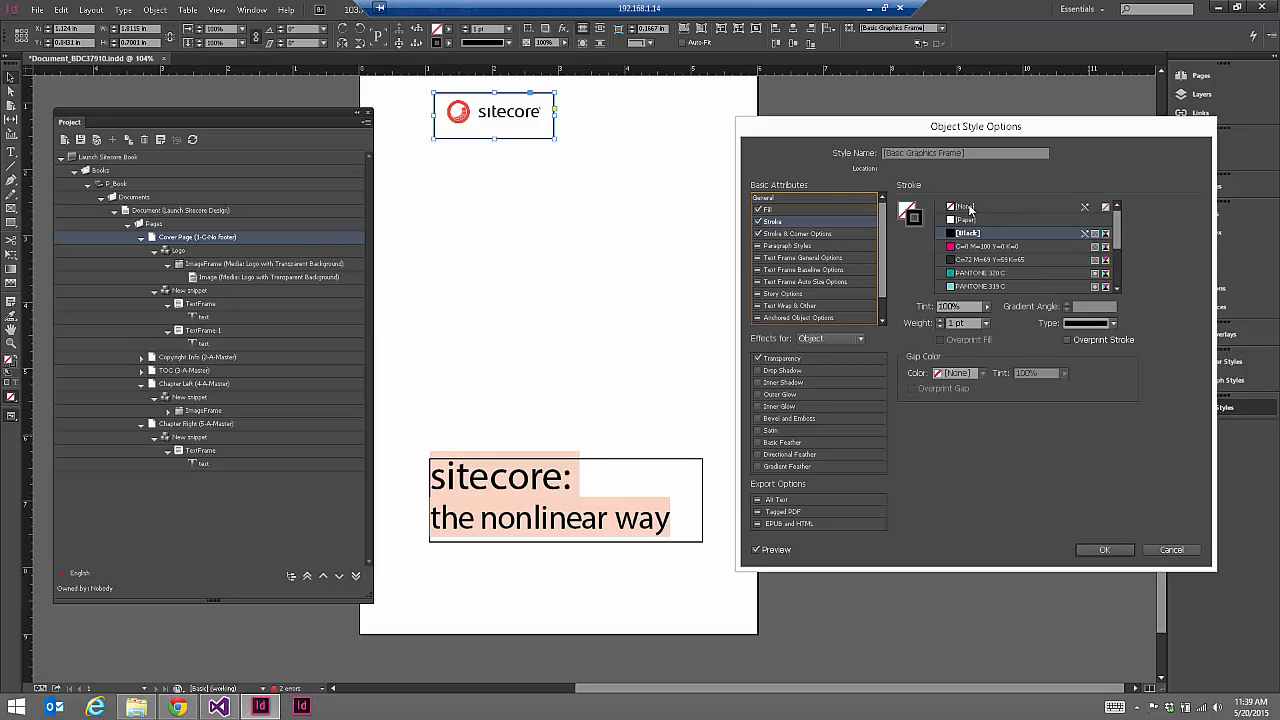
click(967, 207)
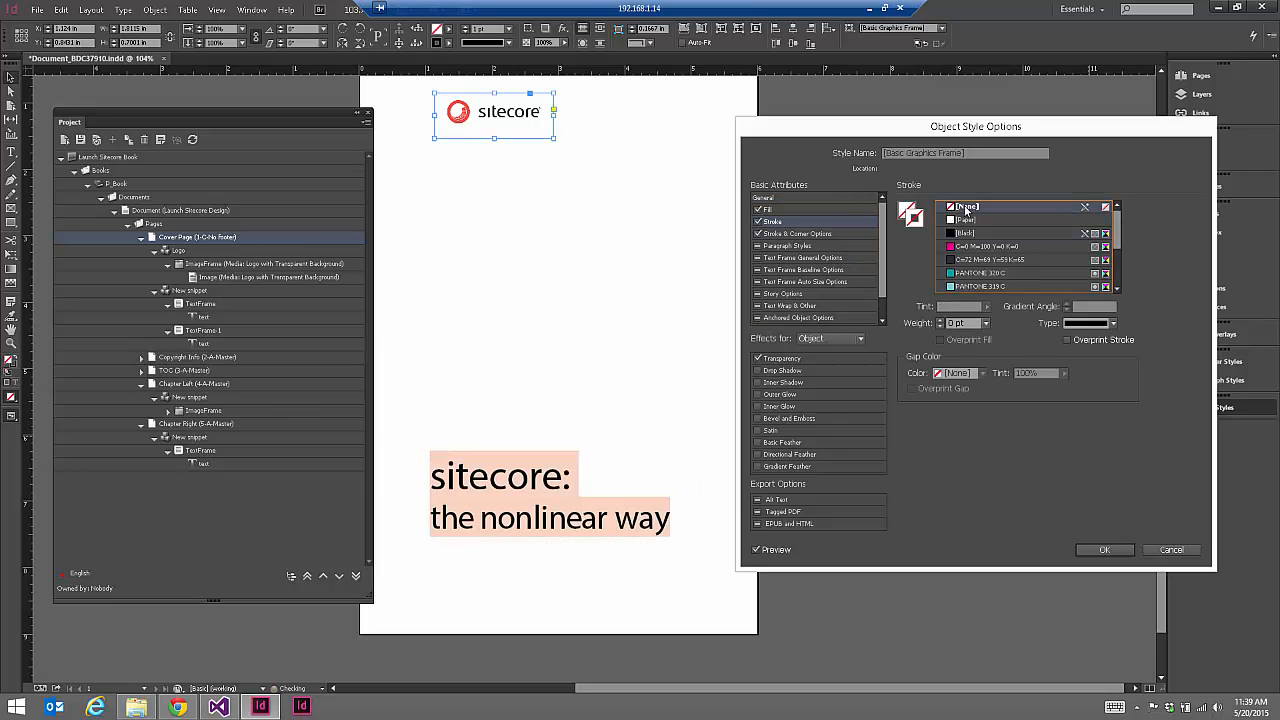
click(1115, 554)
click(725, 254)
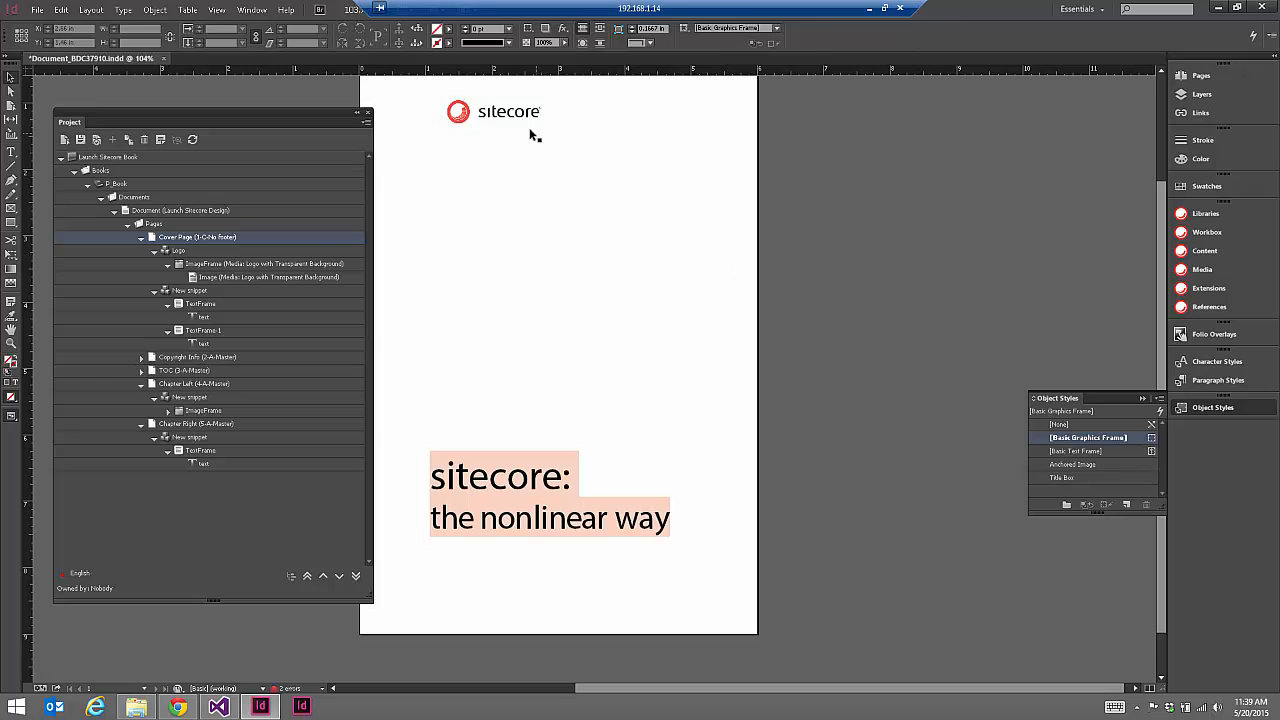
- Check which object styles are assigned to the Cover Page's logo frame, title group and title text frame
click(567, 492)
click(1095, 426)
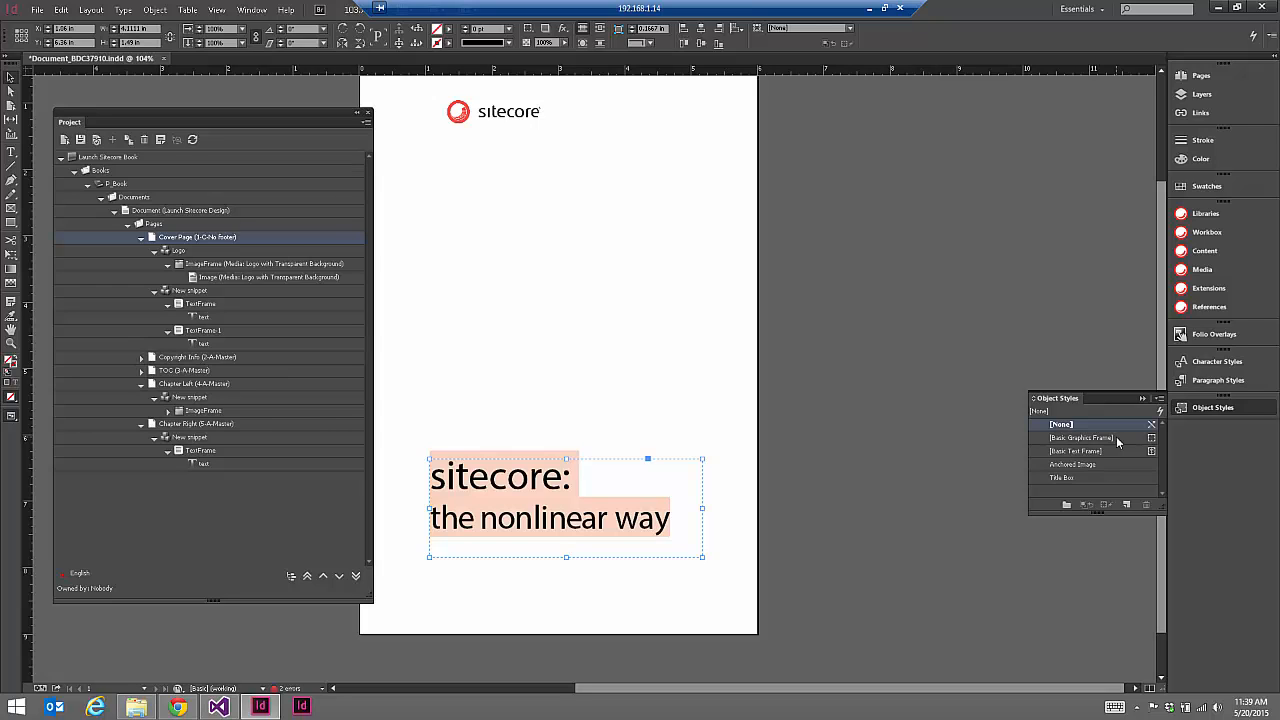
click(722, 362)
scroll(732, 393, up, 2)
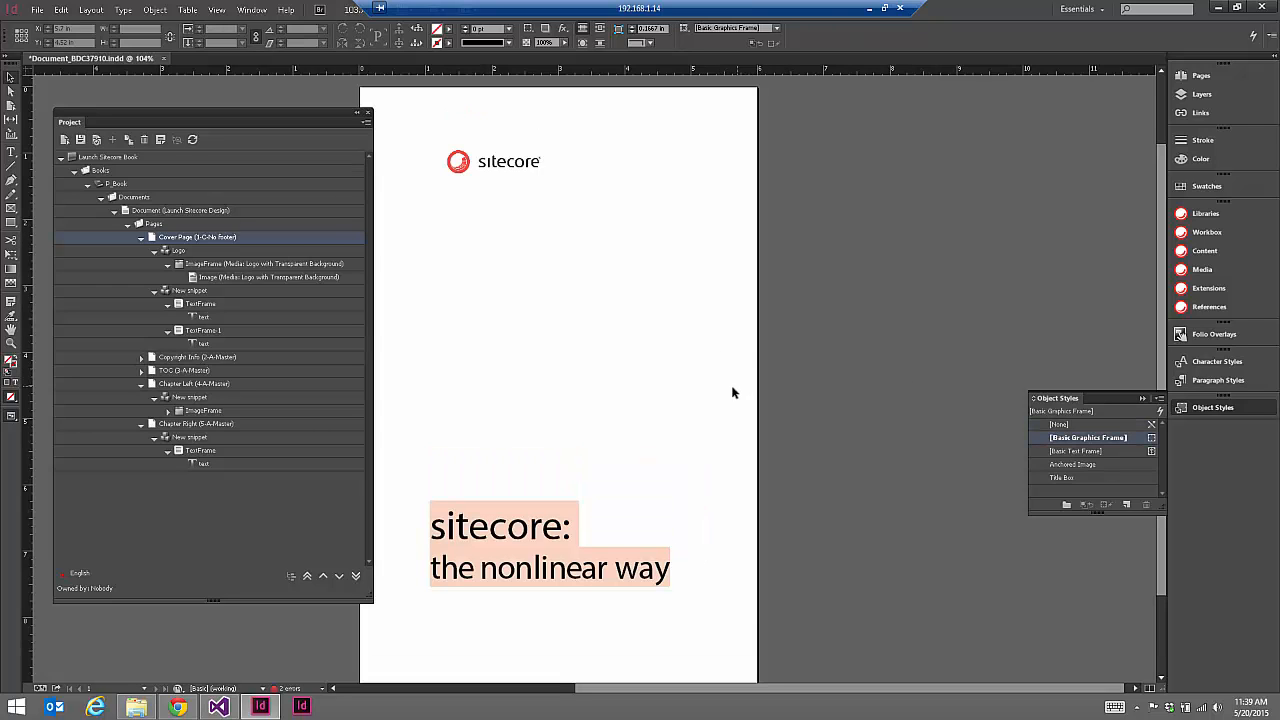
click(512, 170)
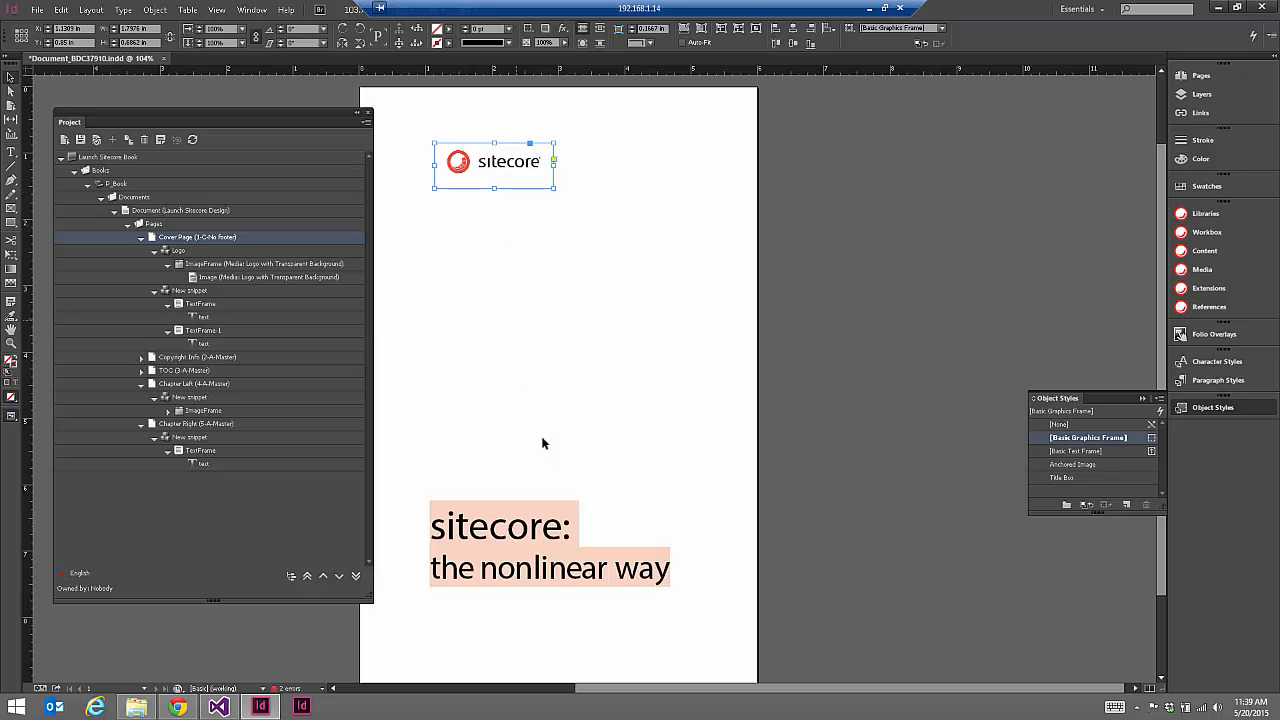
click(576, 560)
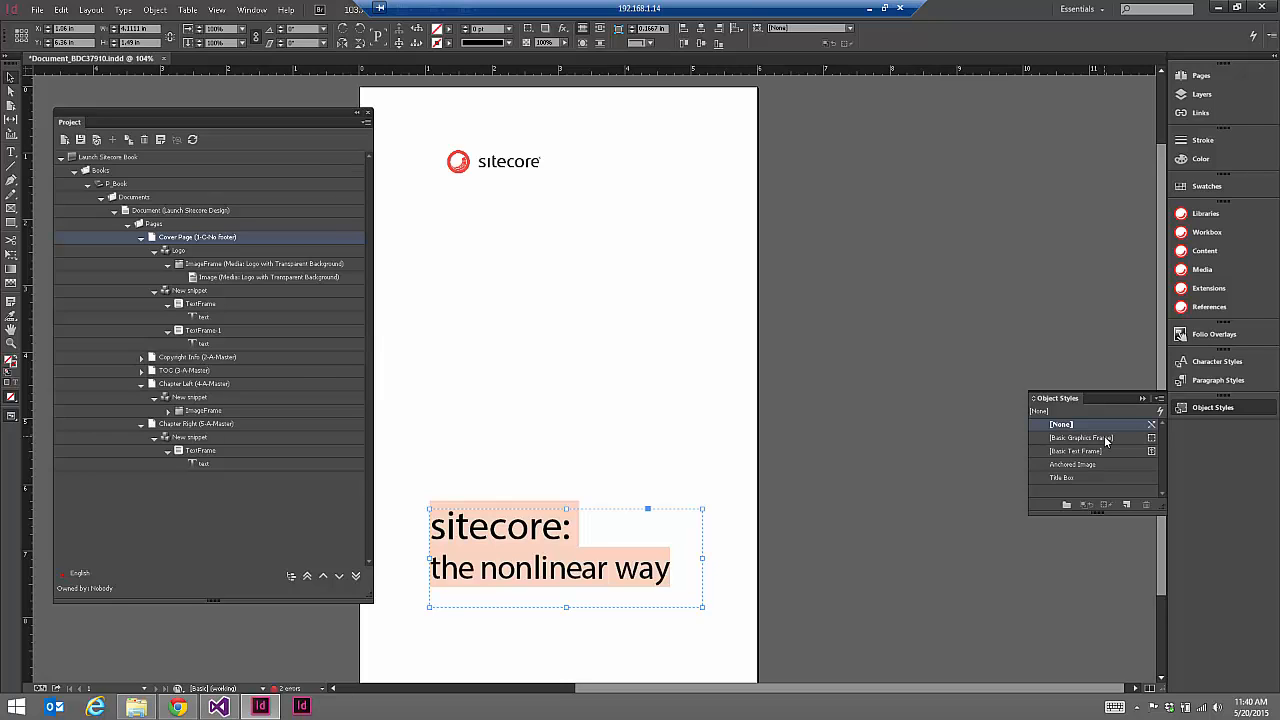
click(553, 543)
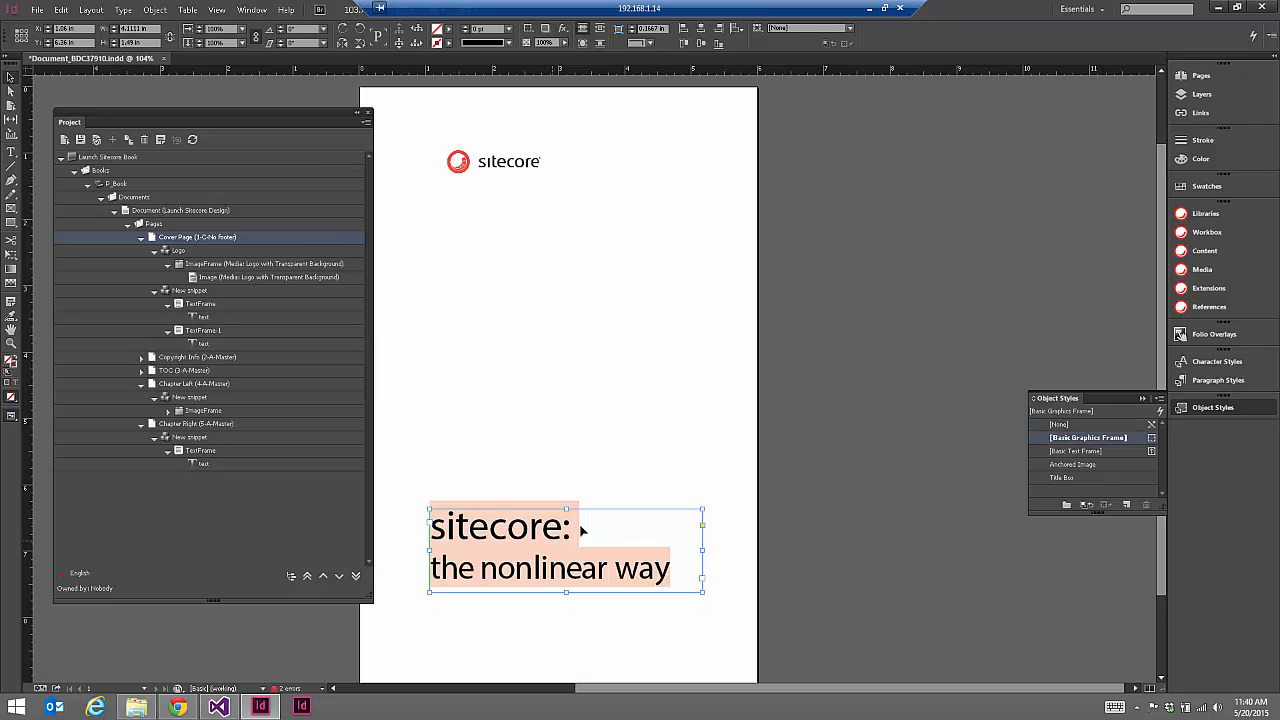
- Select the "sitecore:" title text to inspect its character formatting, and leave the text frame deselected
click(10, 153)
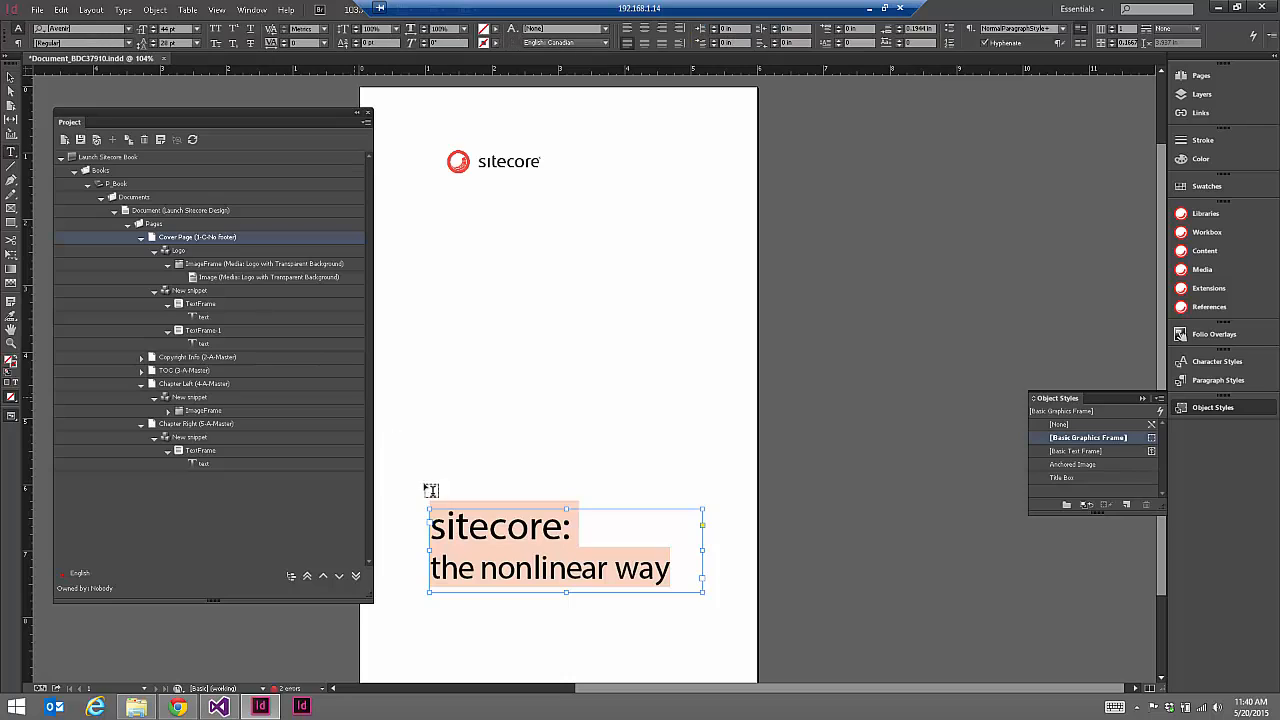
drag(573, 528, 428, 528)
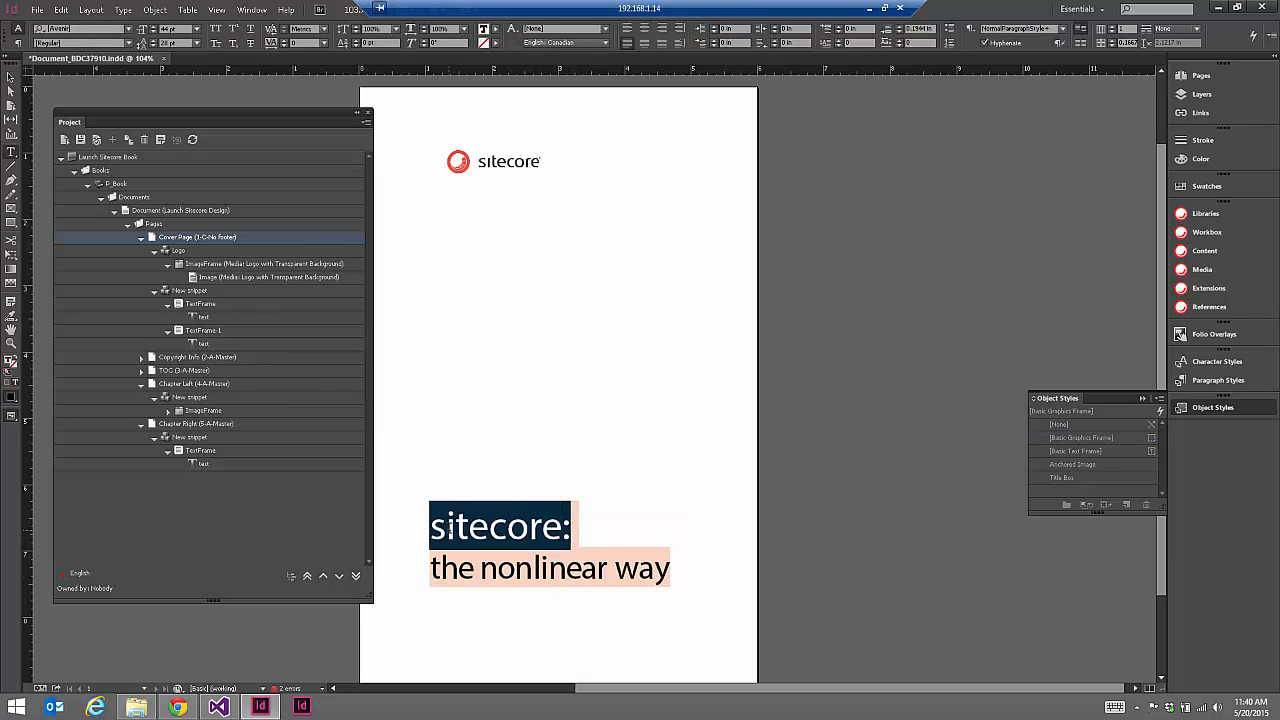
click(10, 77)
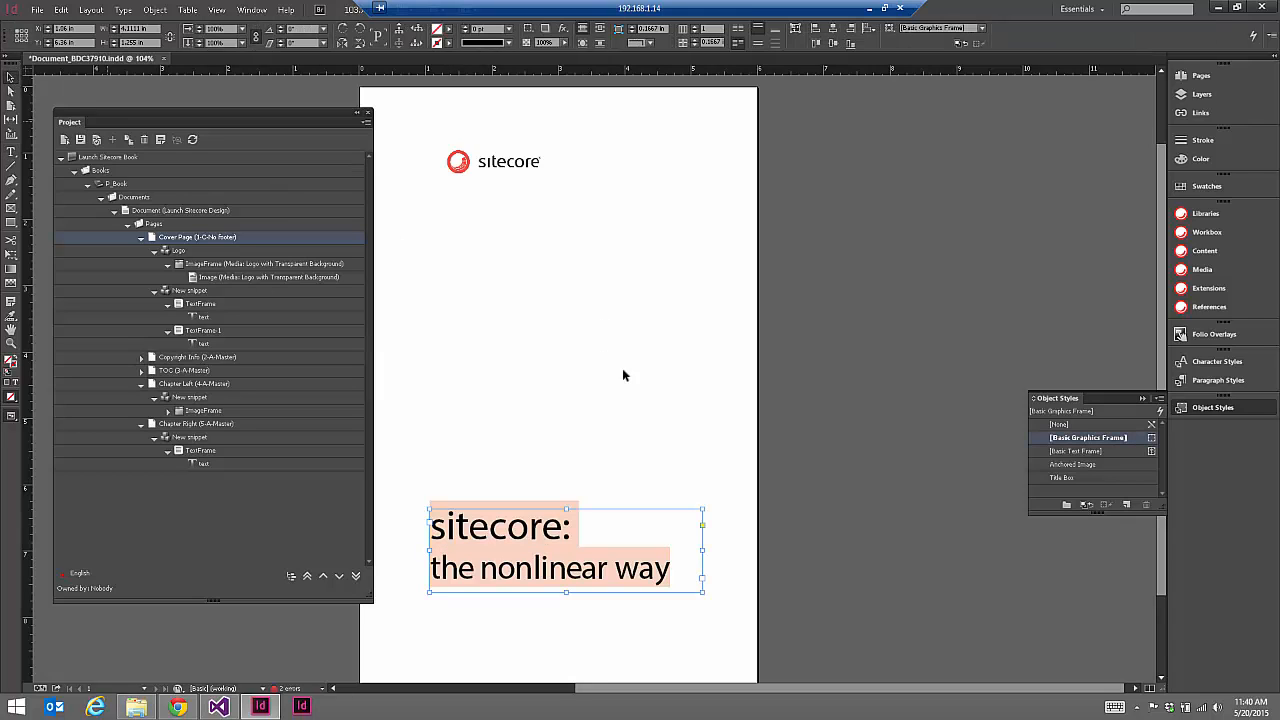
click(688, 388)
- Show the document's pages and masters, and locate the Cover Page's logo and title snippets on the page
click(1200, 76)
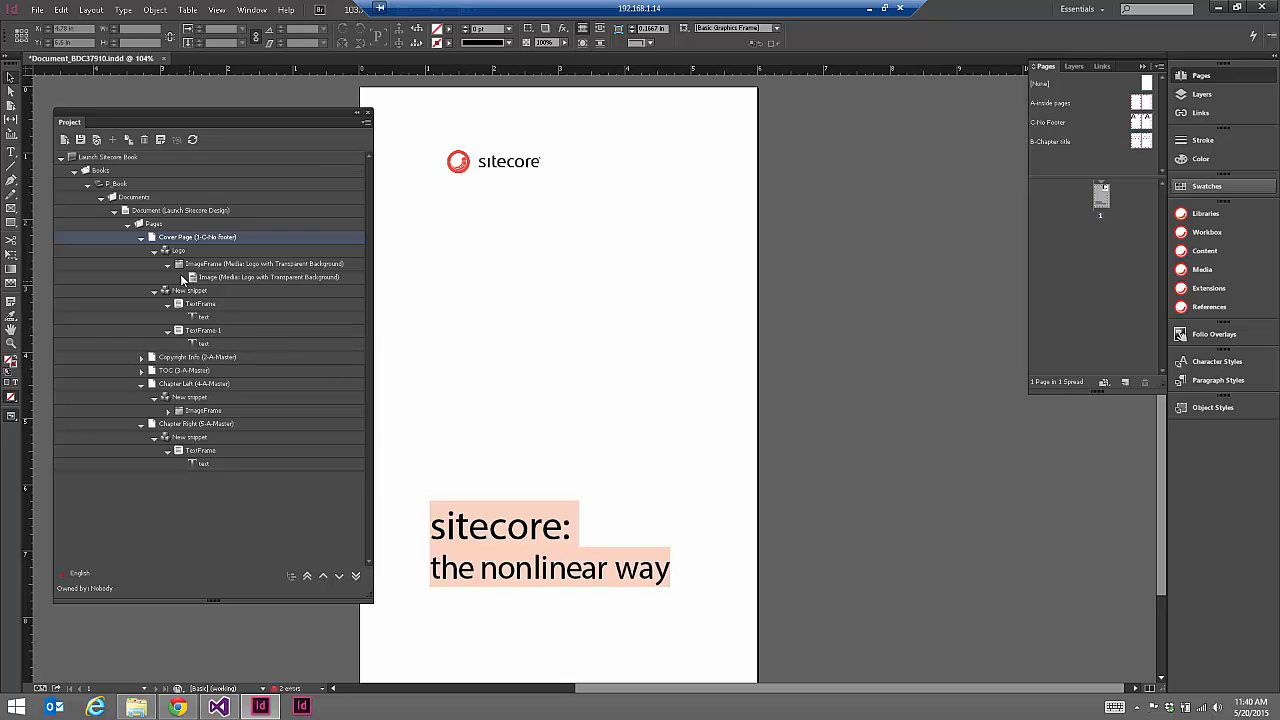
click(180, 252)
scroll(474, 420, down, 2)
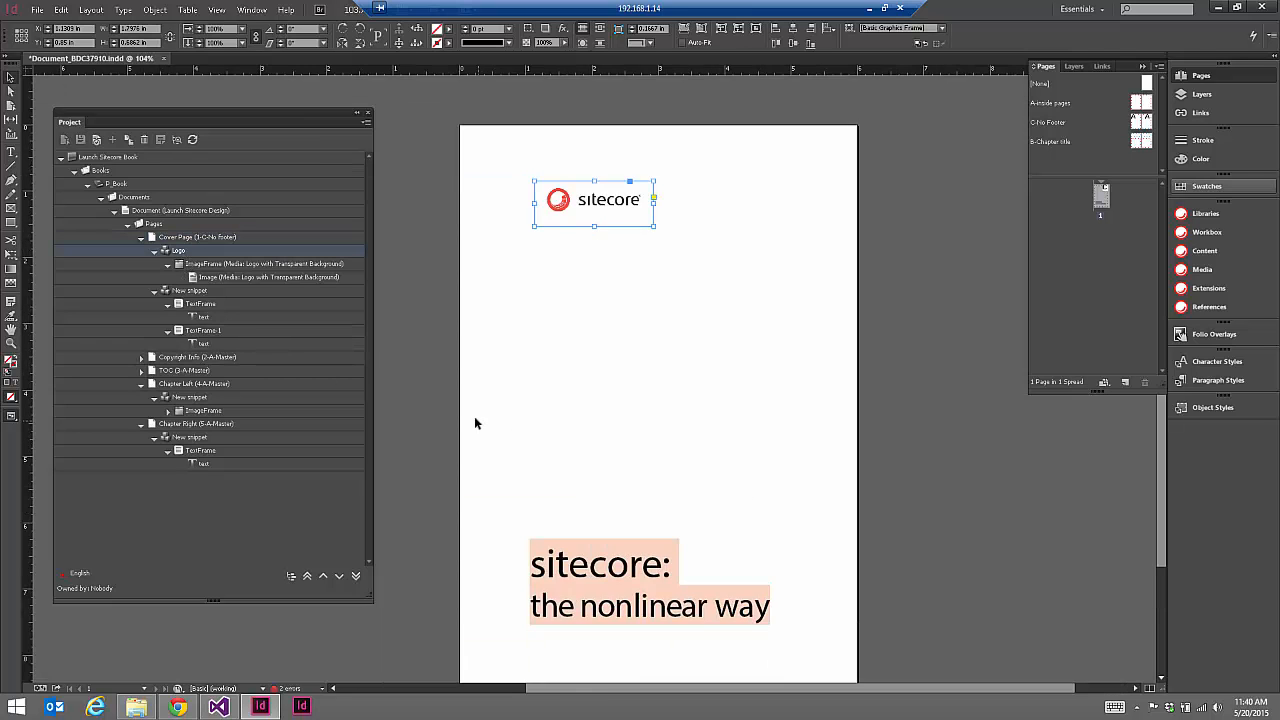
click(598, 522)
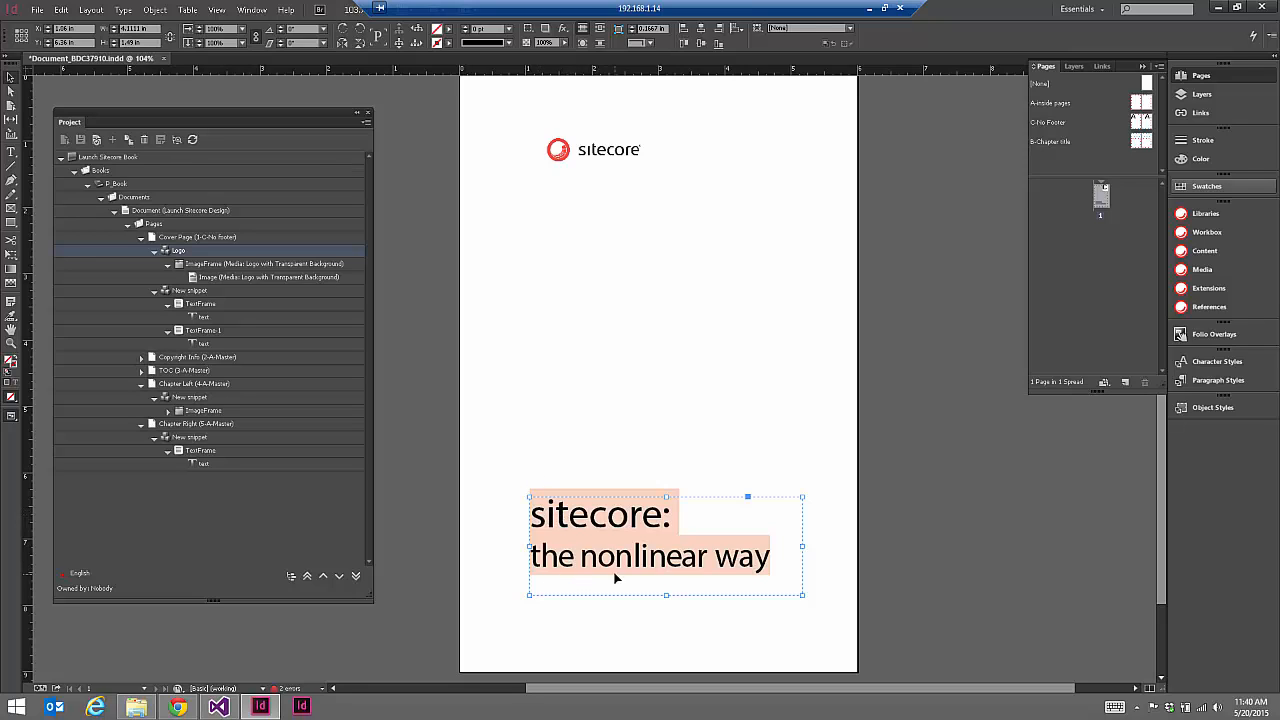
- Expand the Copyright Info and TOC pages in the project tree and try to go to the Chapter Left page
click(141, 357)
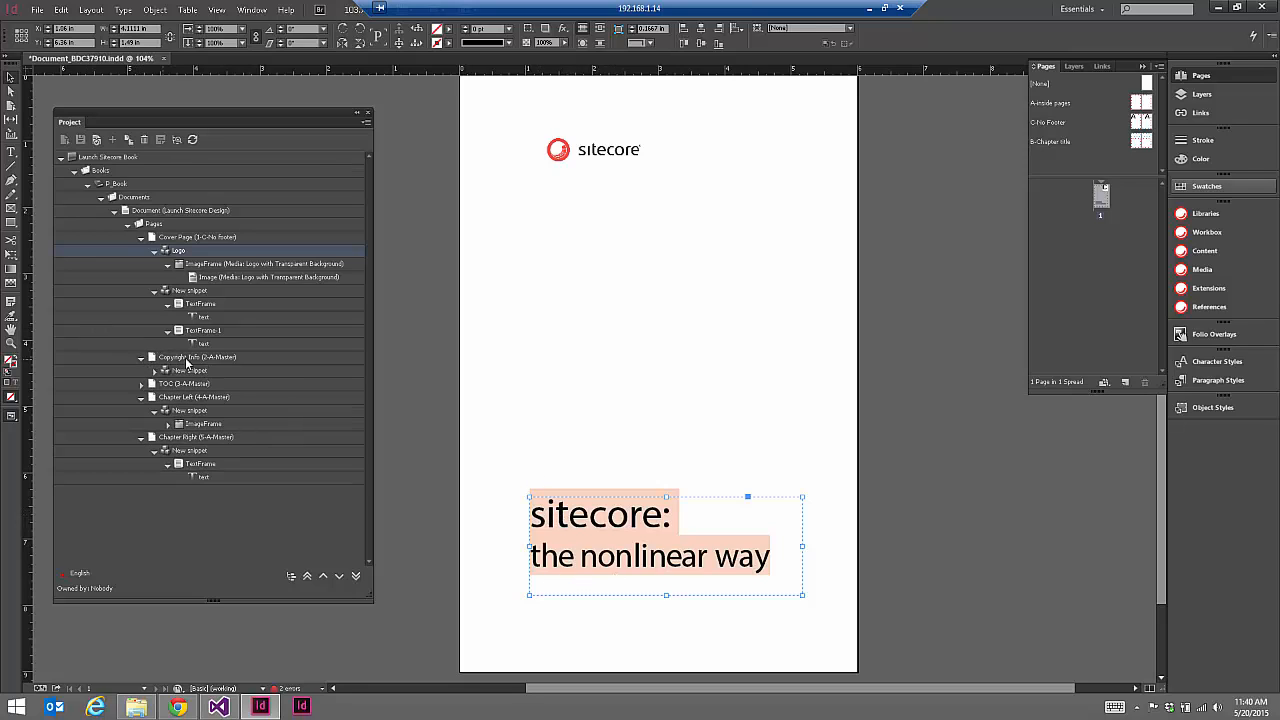
click(142, 385)
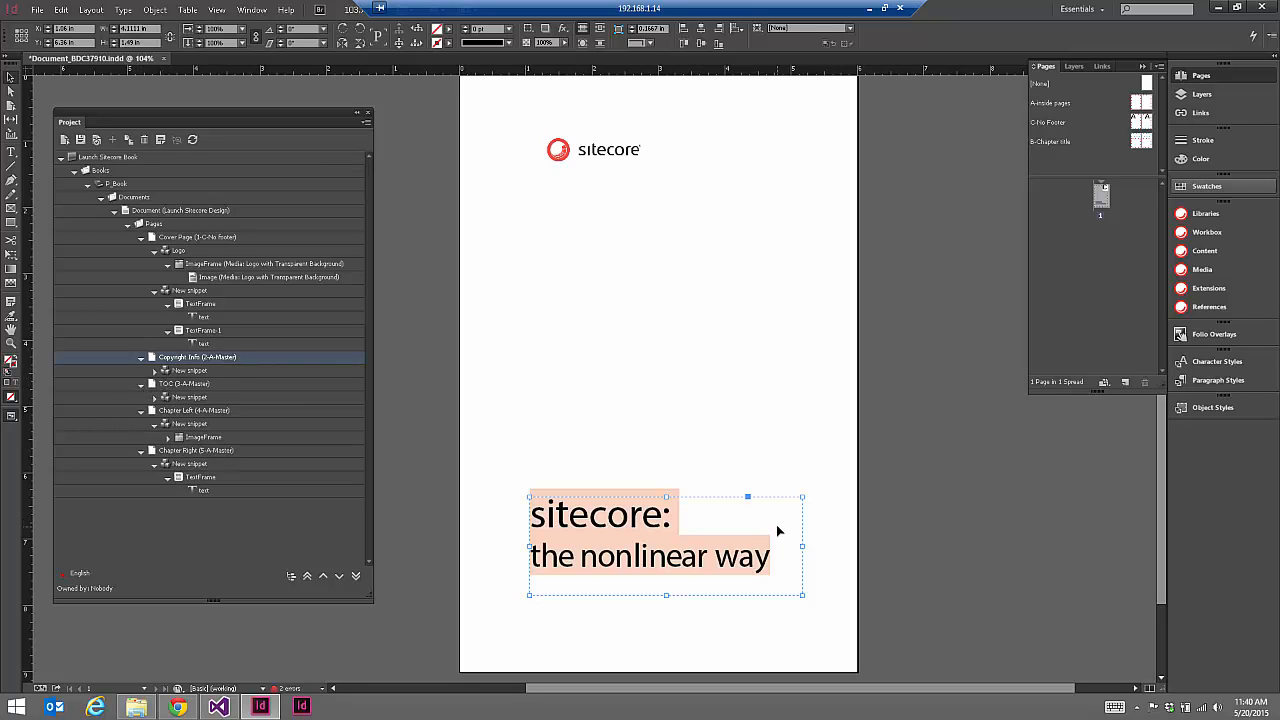
click(196, 410)
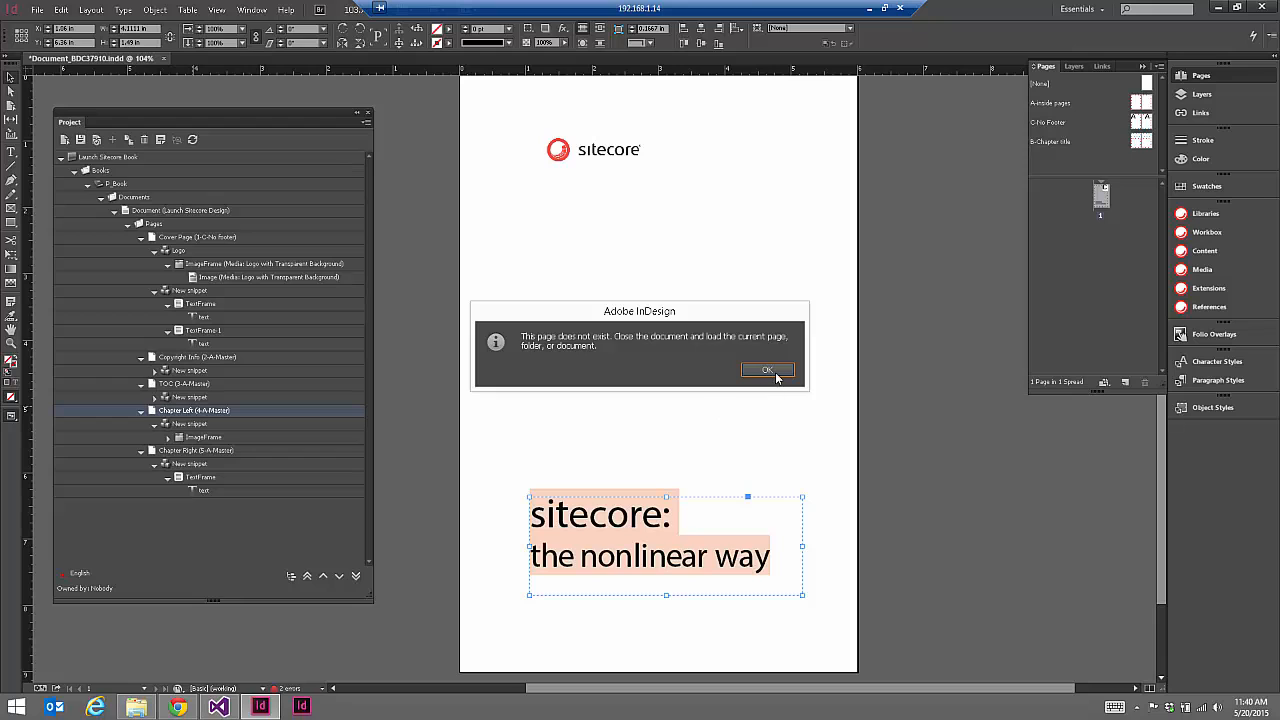
click(767, 370)
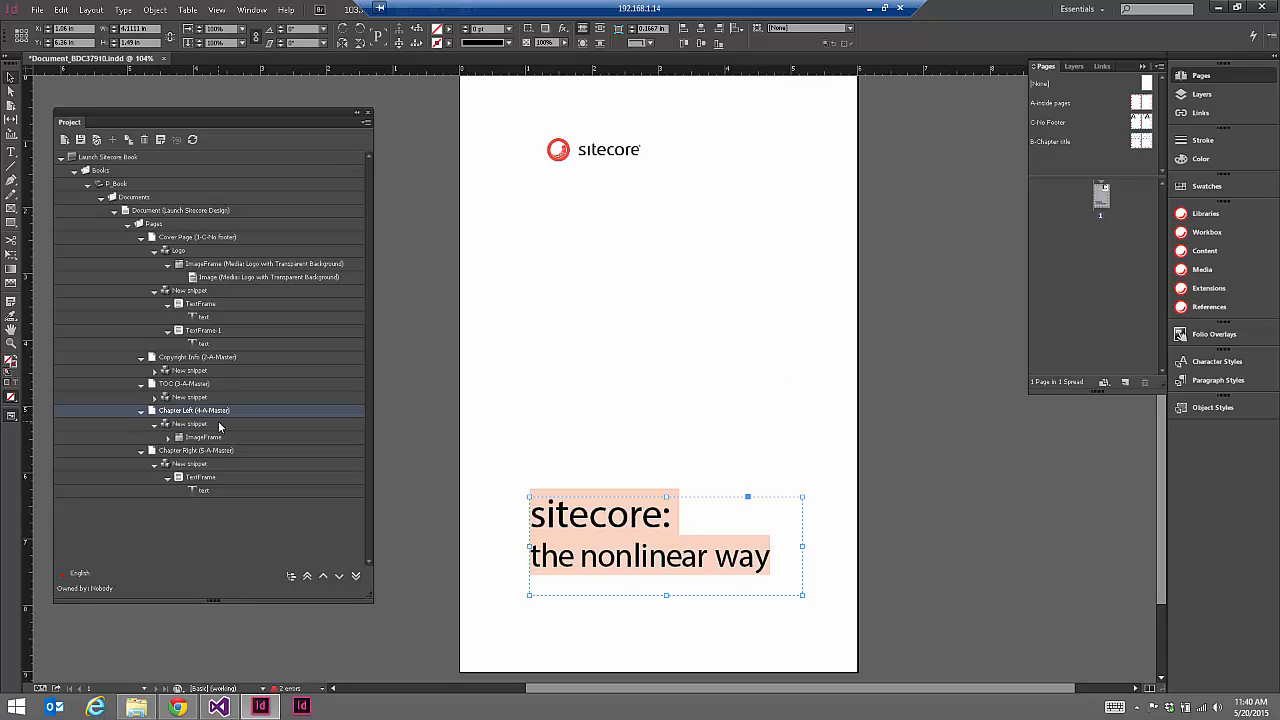
- Switch to the Content Editor in Chrome, examine the Getting Started item's image fields, and return to InDesign
click(178, 707)
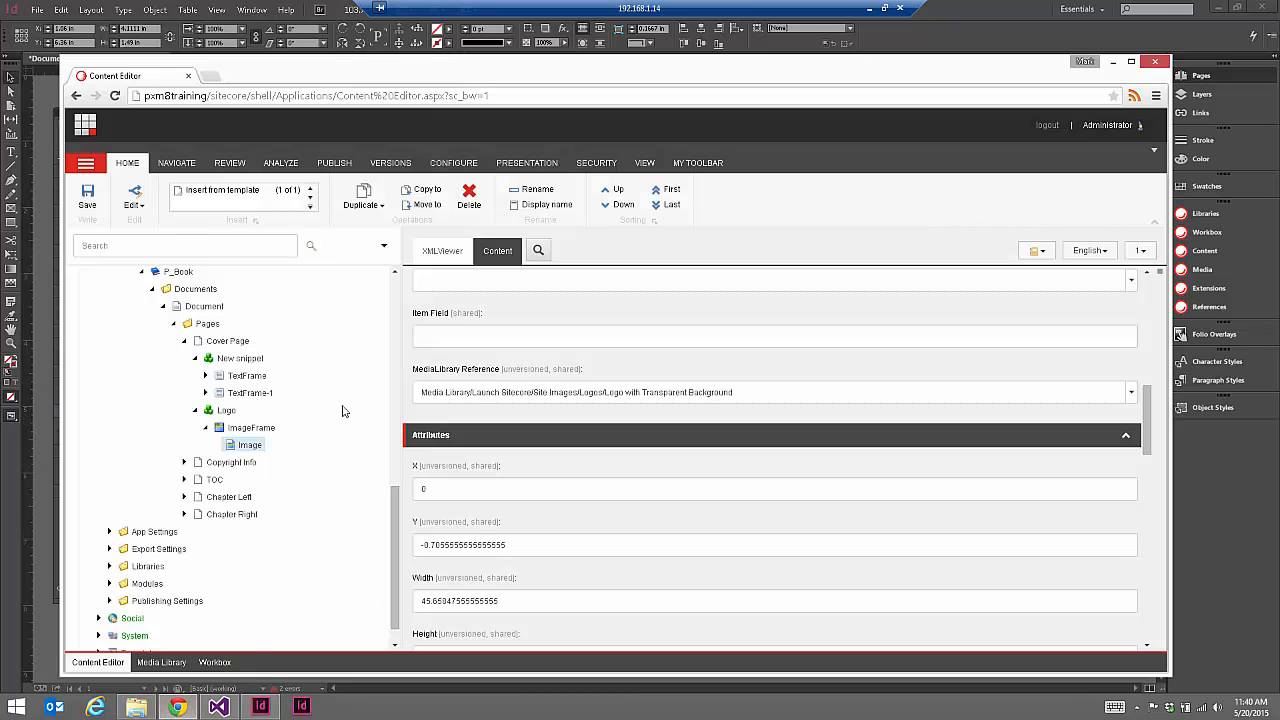
scroll(342, 416, up, 3)
scroll(342, 416, up, 5)
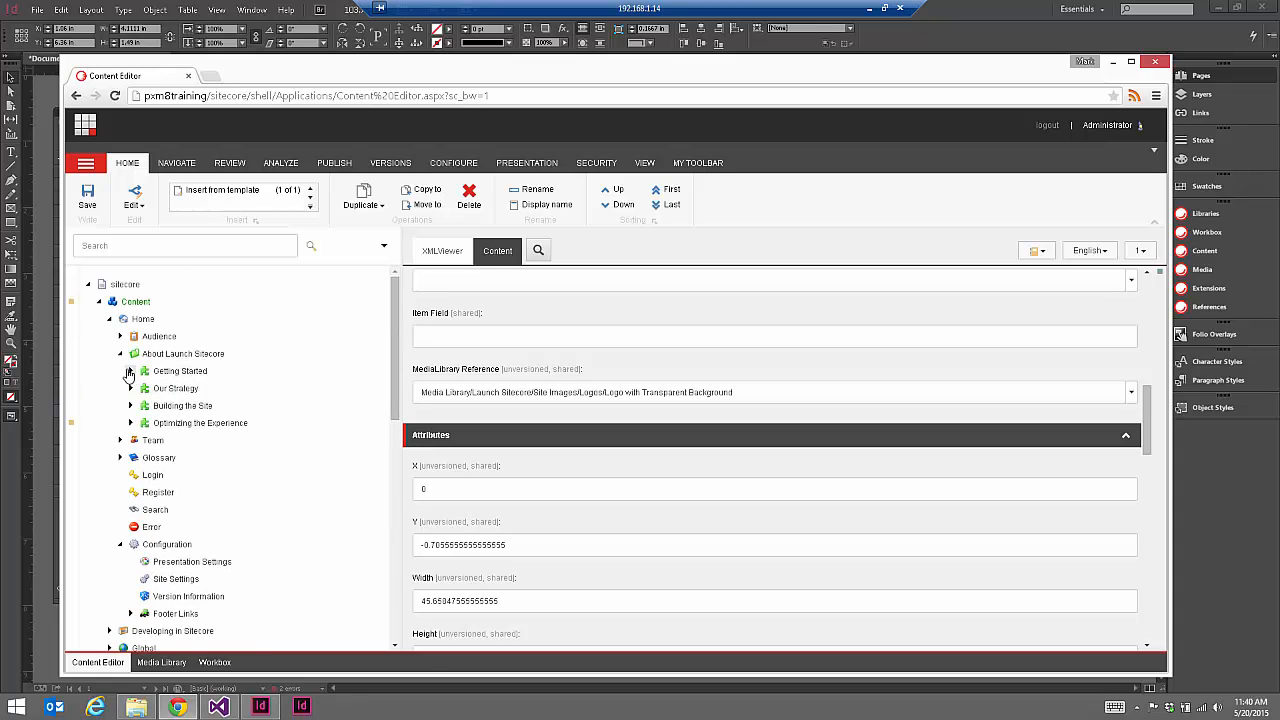
click(158, 370)
scroll(546, 455, down, 1)
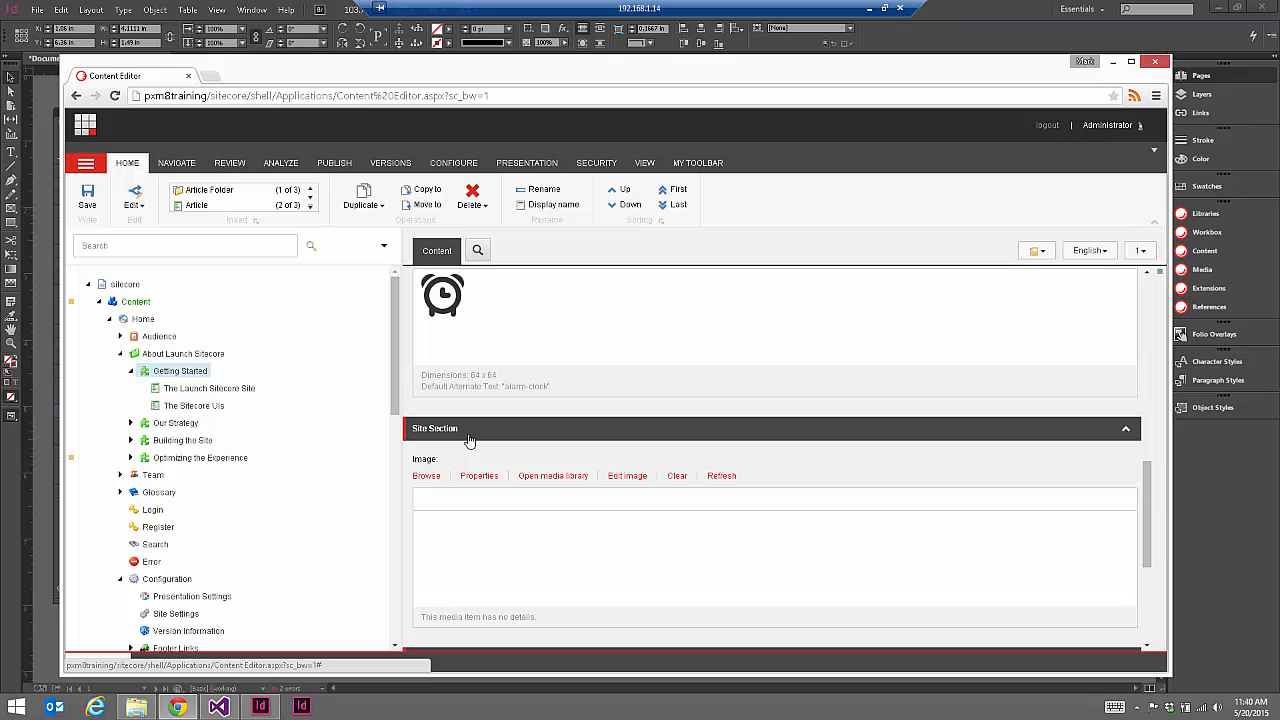
click(1006, 6)
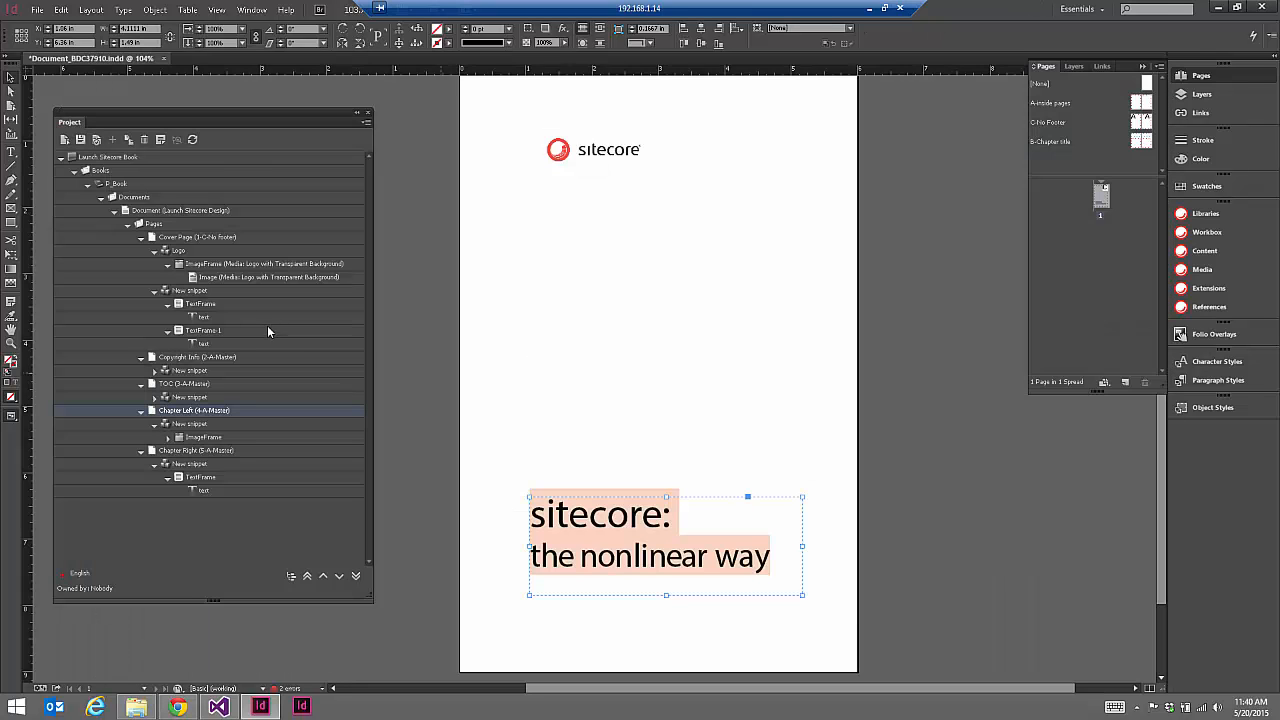
- Review the Cover Page's title text frame and the Version Information snippet with its linked text frame in the project tree
click(197, 305)
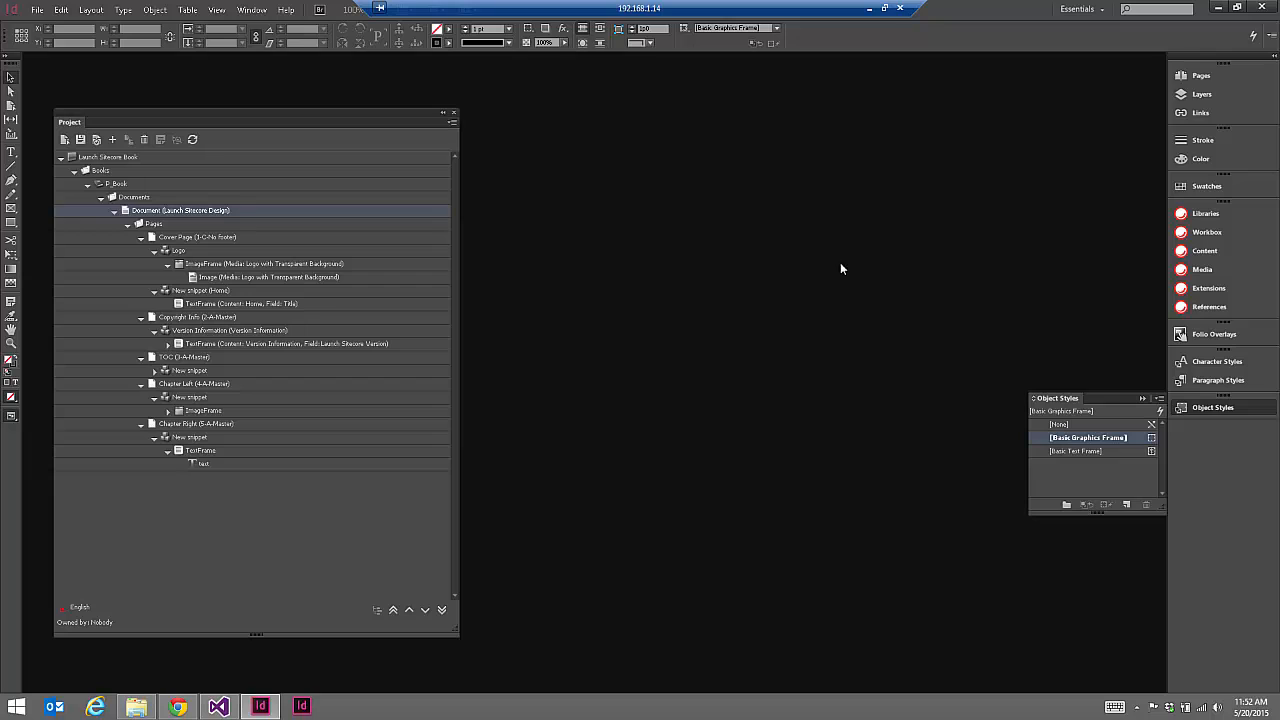
click(226, 331)
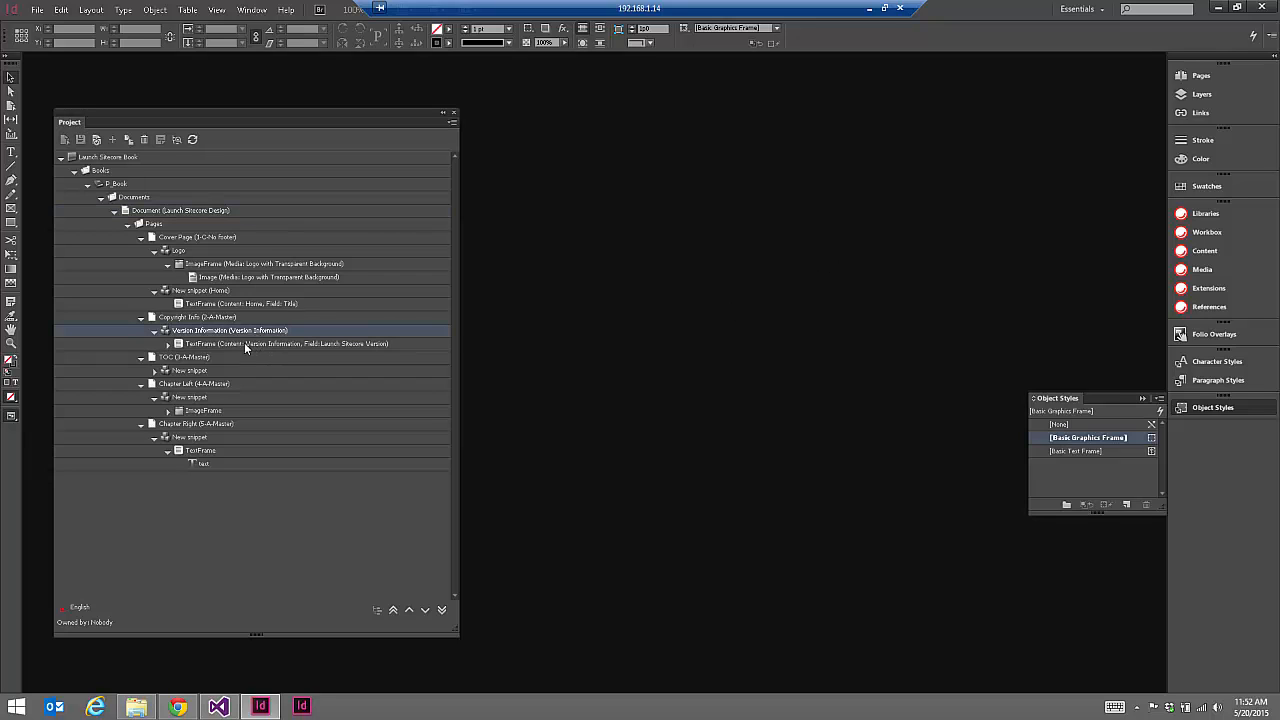
click(244, 343)
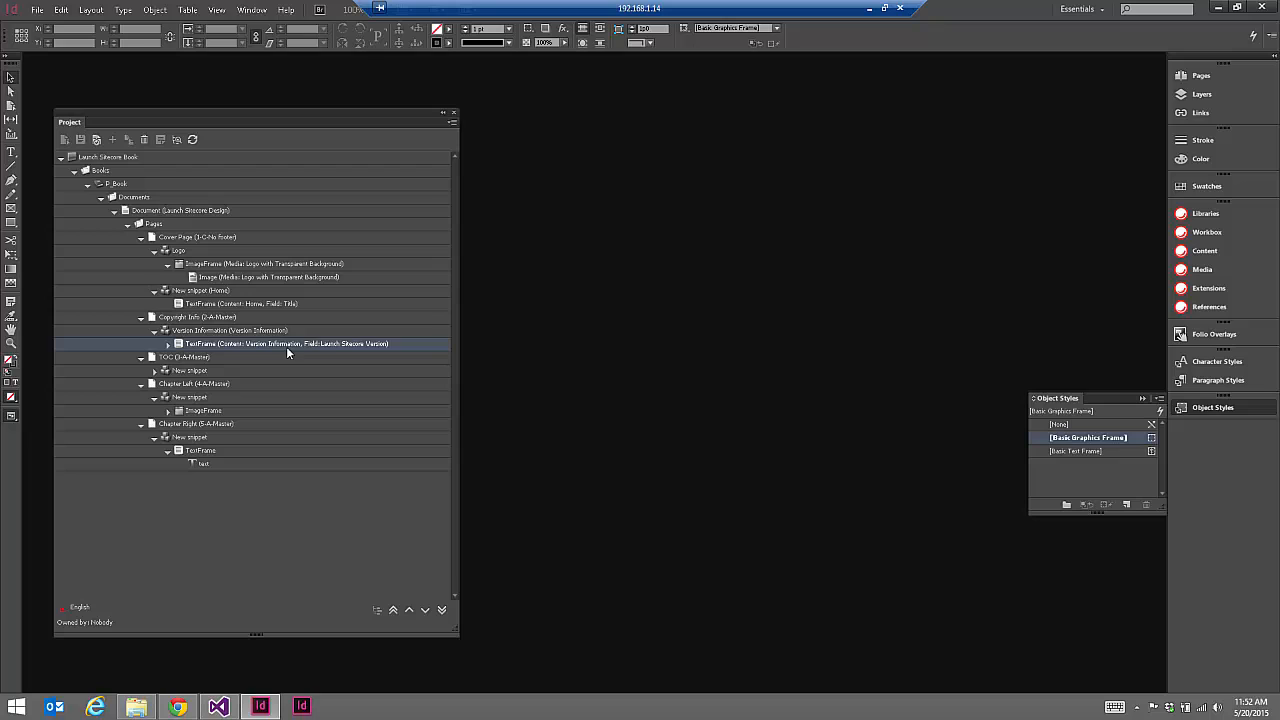
- Open the Cover Page from the project tree and bring its logo and title frames into view
click(173, 238)
click(65, 140)
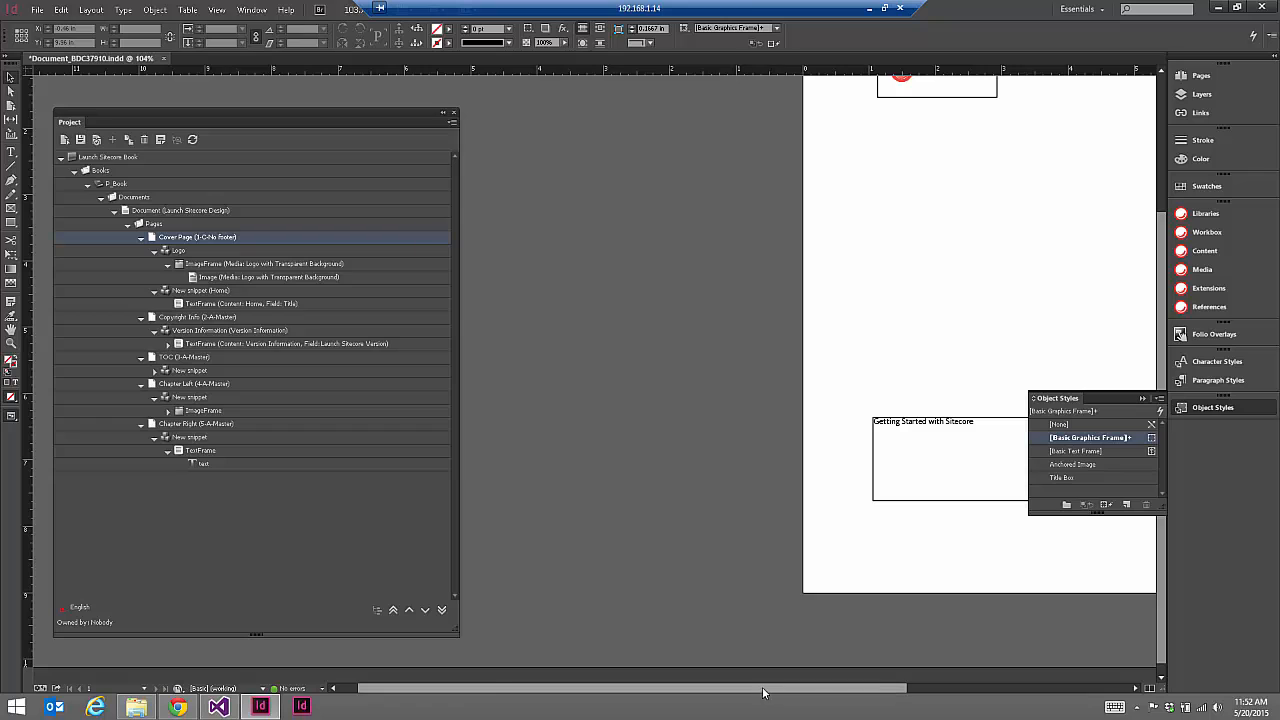
drag(765, 690, 916, 688)
scroll(614, 132, up, 1)
- Assign the None object style to both the Cover Page's title text frame and its logo frame
click(614, 129)
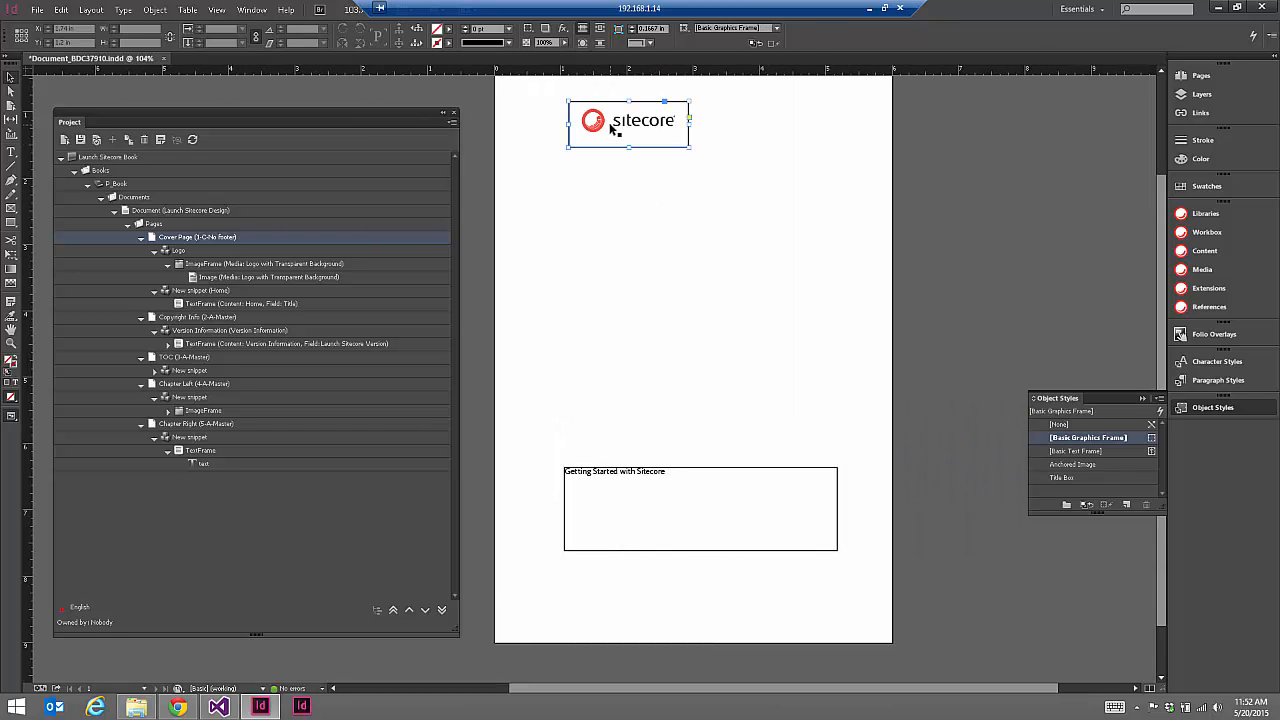
click(646, 522)
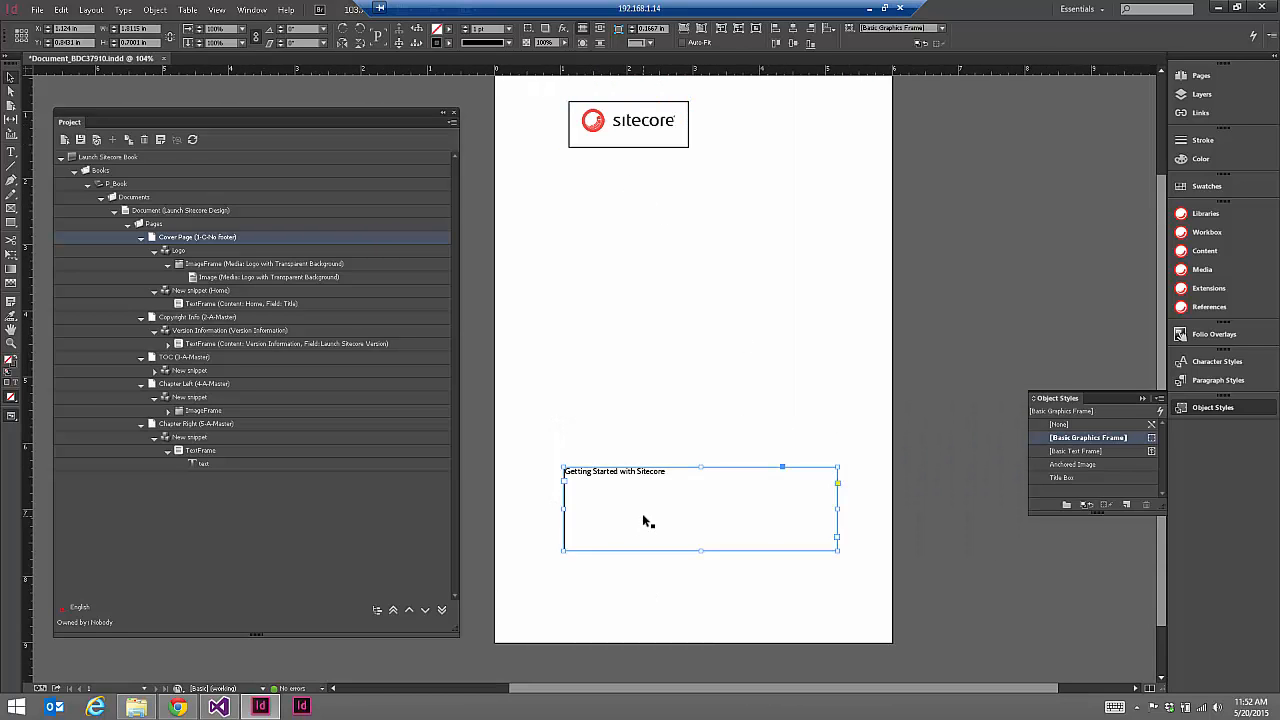
click(1062, 426)
click(664, 134)
click(1067, 427)
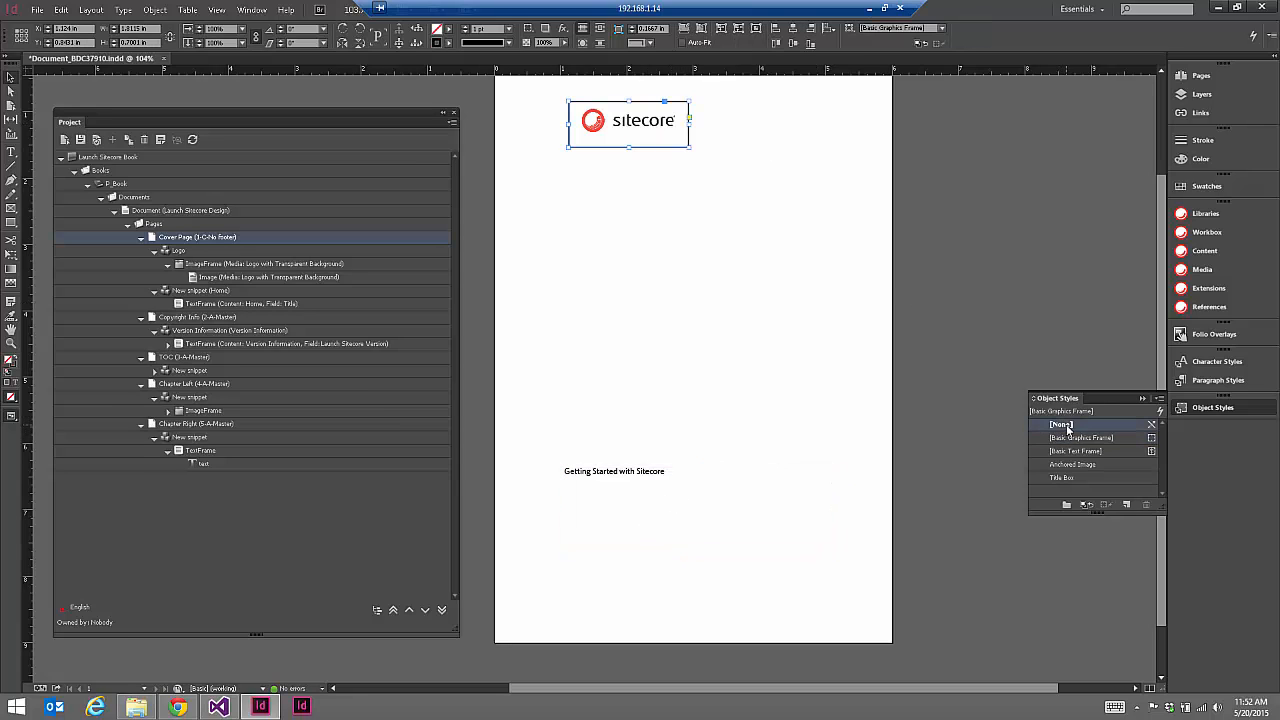
- Apply the Header 1 paragraph style to the "Getting Started with Sitecore" title frame
click(656, 485)
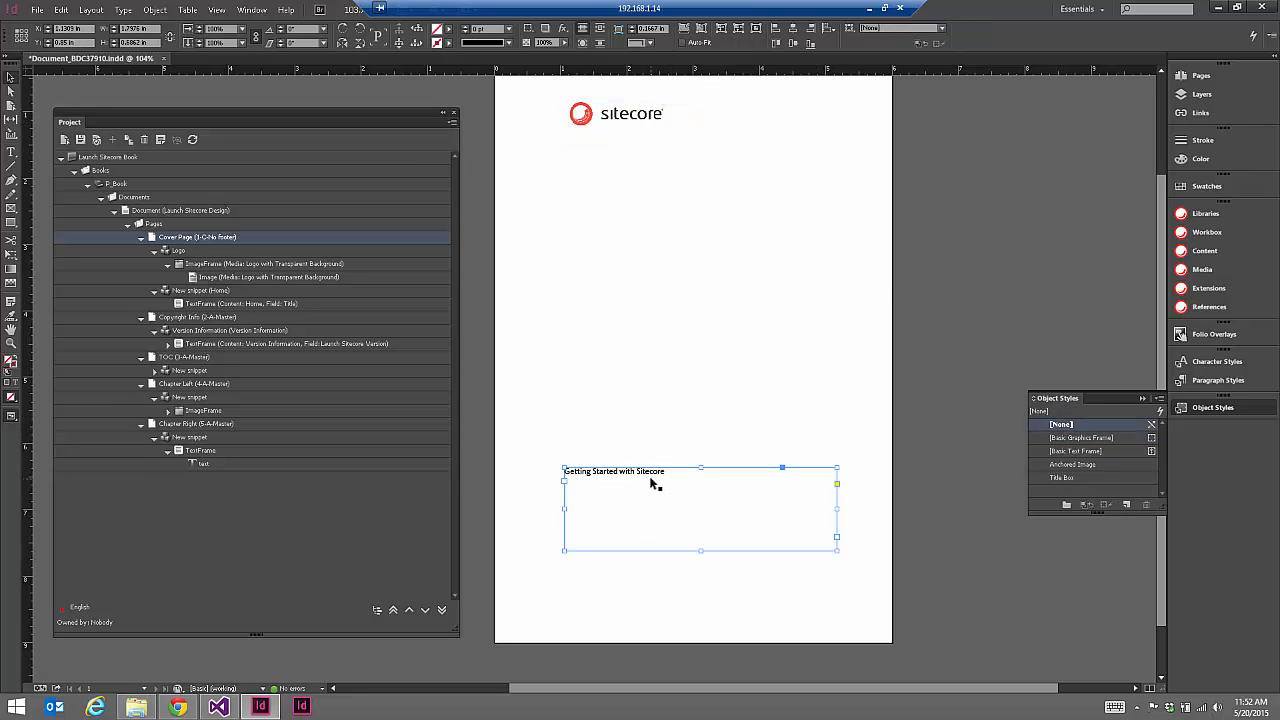
click(1229, 381)
click(1062, 383)
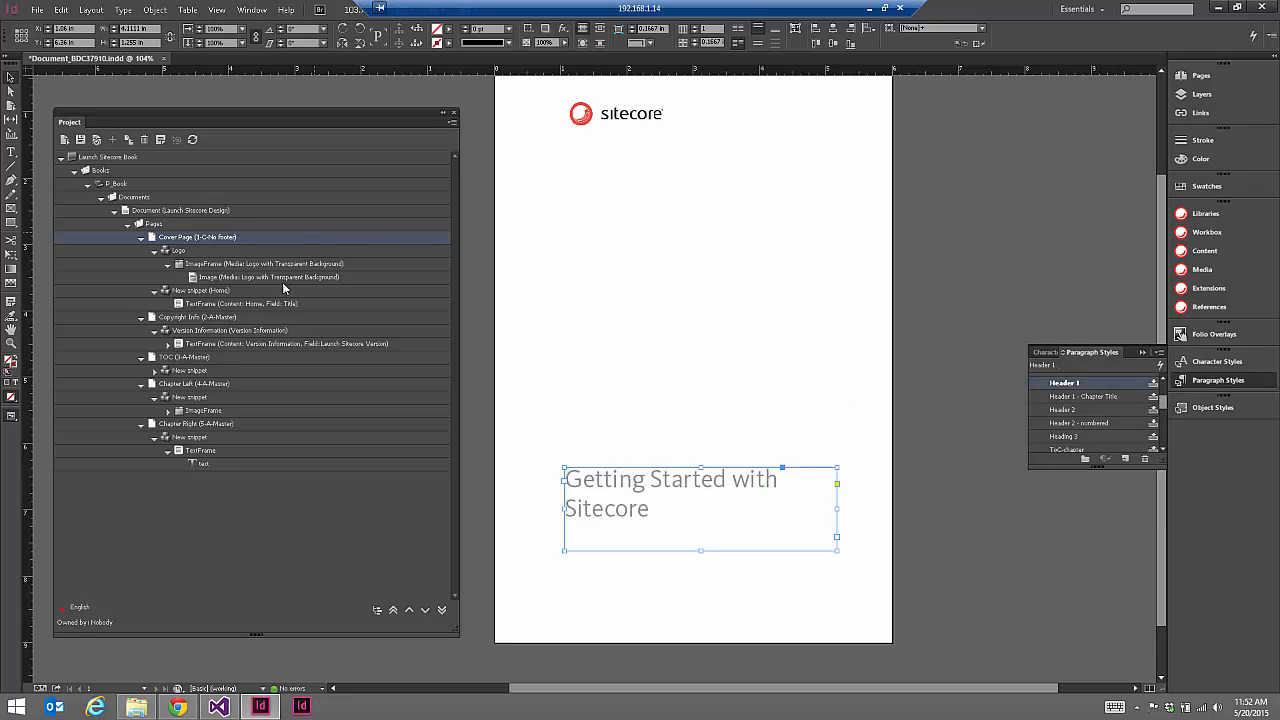
- Save the layout of the Cover Page's title text frame and its logo image frame to the project
click(194, 304)
click(96, 141)
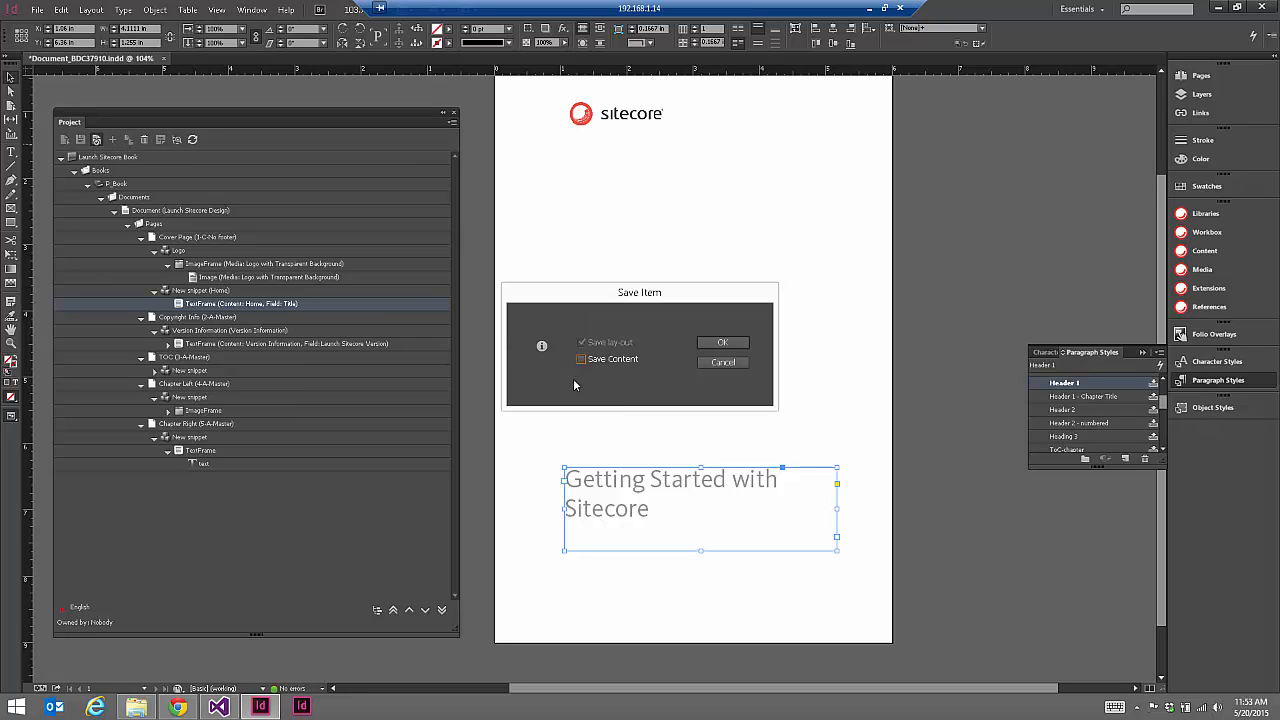
click(706, 350)
click(243, 266)
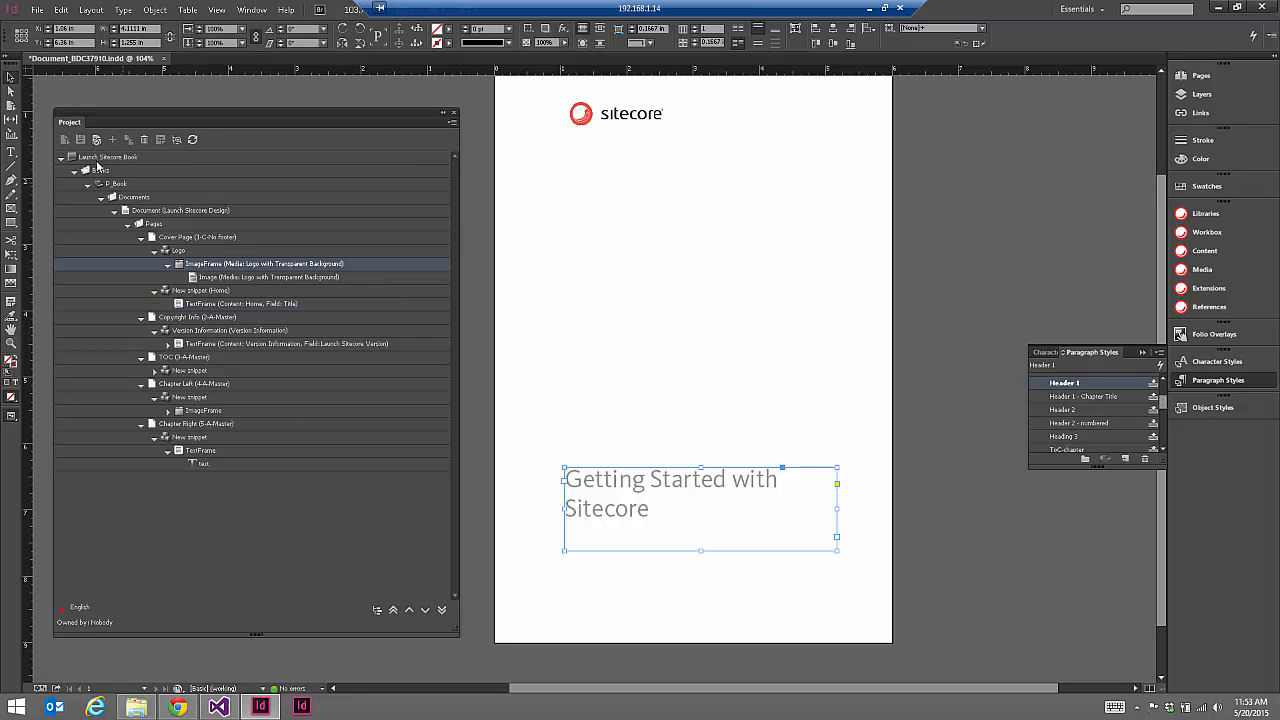
click(96, 140)
click(726, 343)
- Reopen the Cover Page, discarding the local document changes, and assign the None object style to the logo frame
click(196, 237)
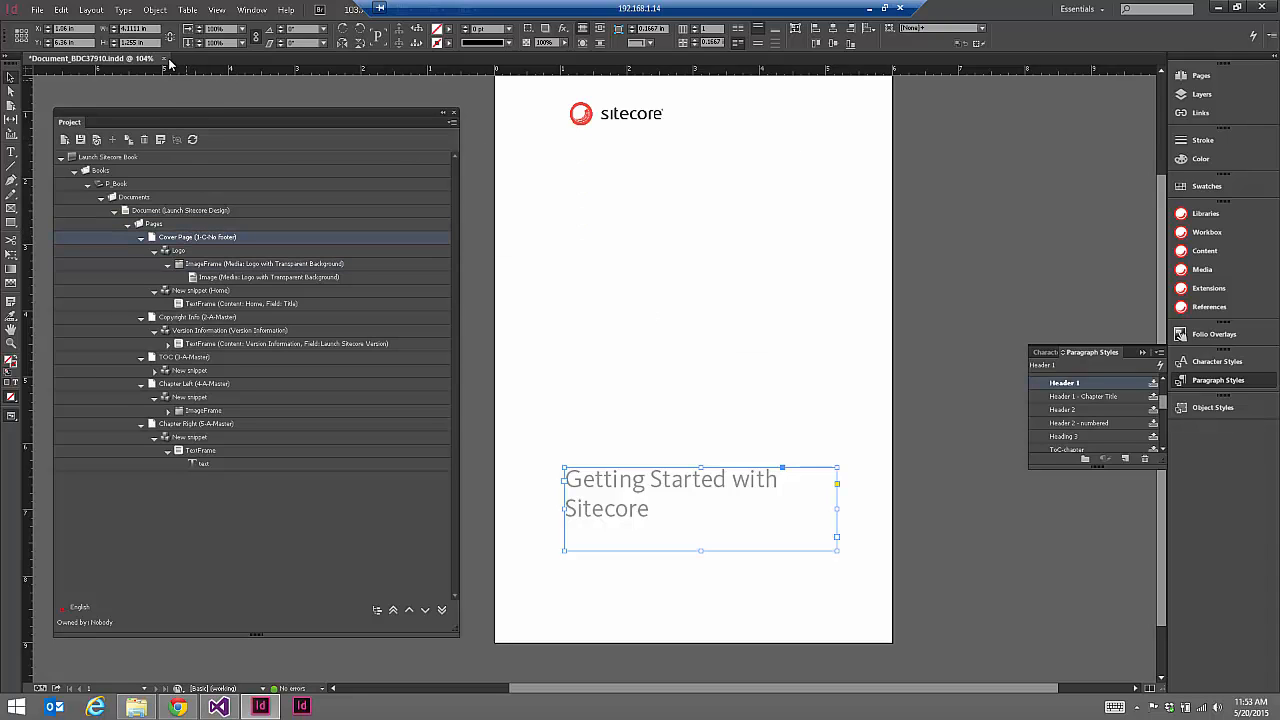
click(704, 372)
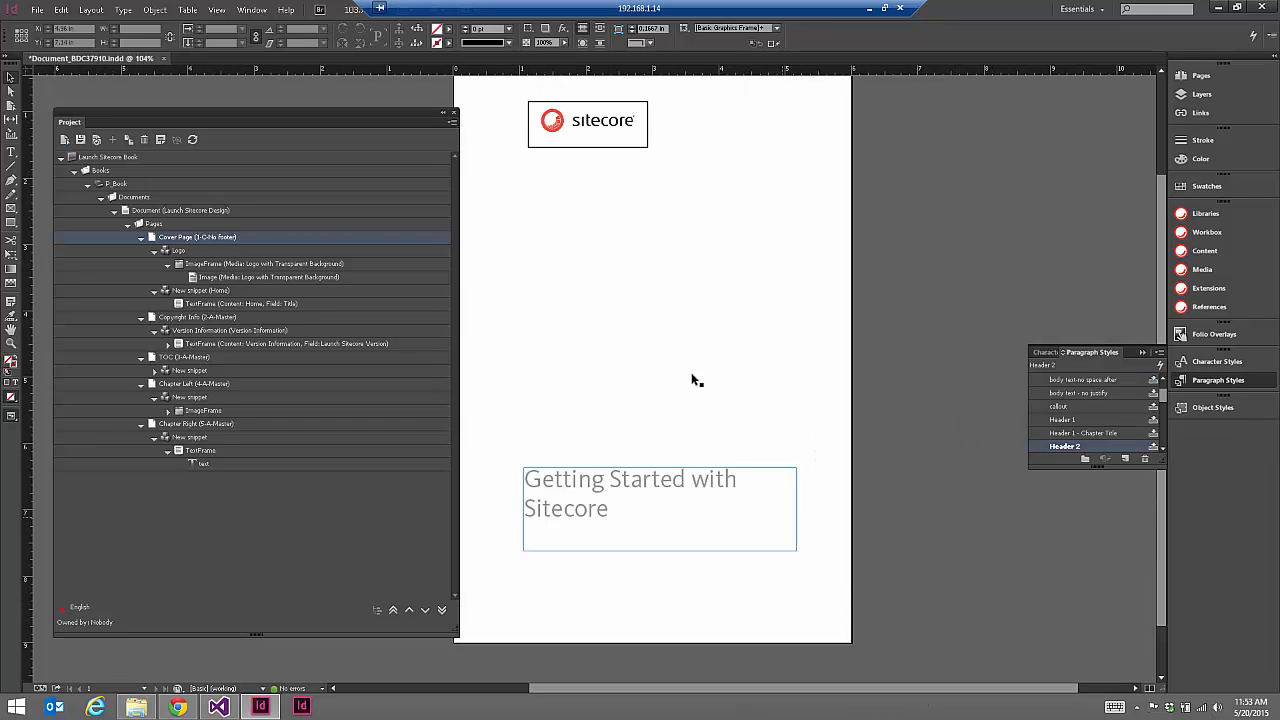
click(600, 125)
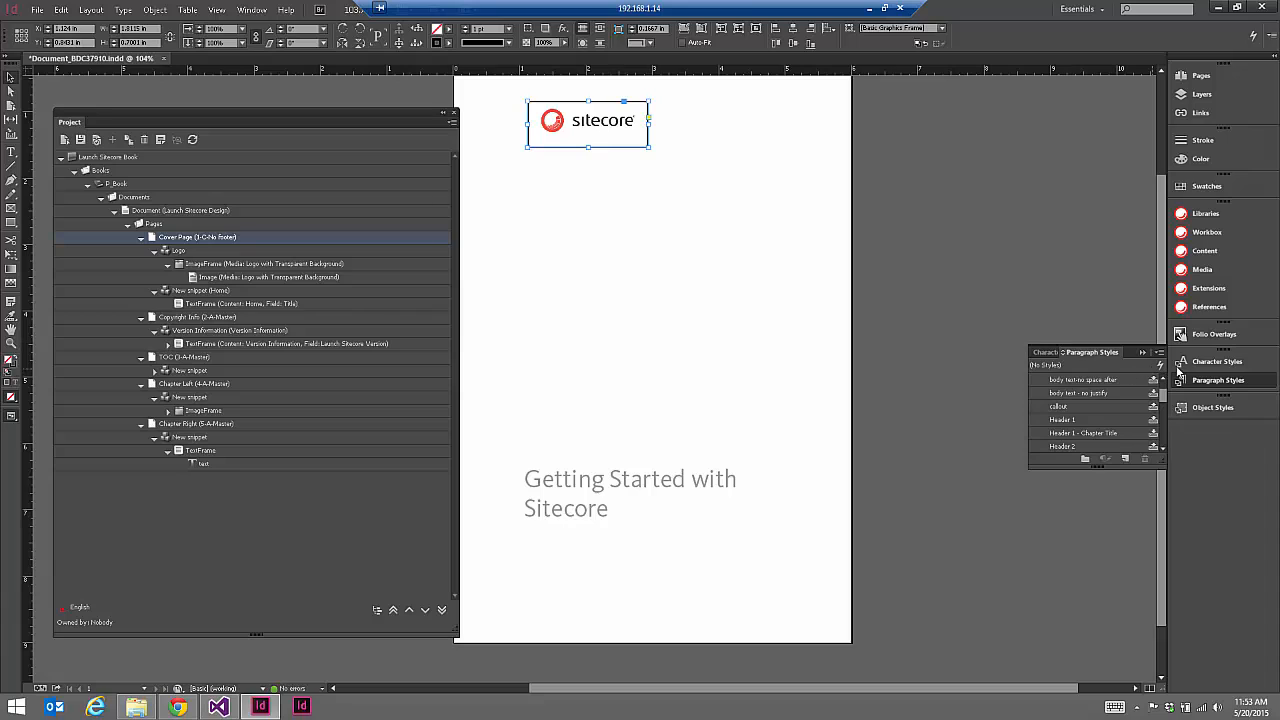
click(1212, 407)
click(1080, 426)
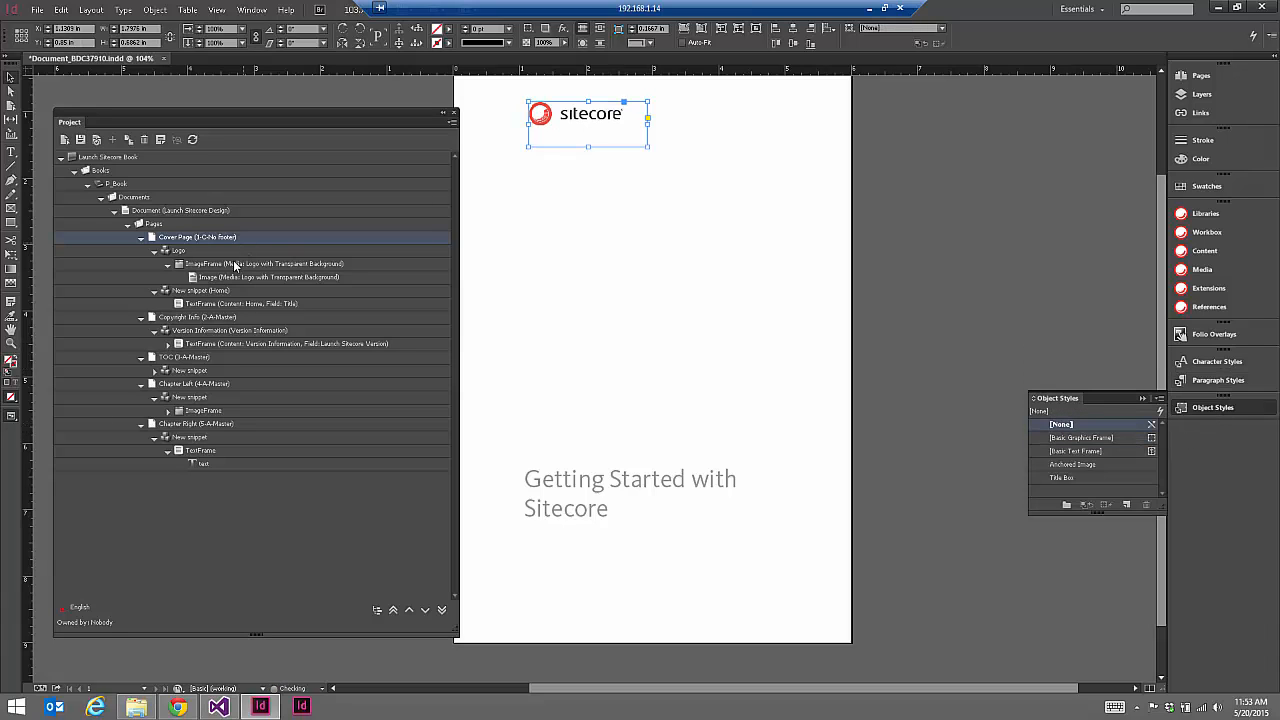
- Save the layout of both the Cover Page's logo image item and its image frame to the project
click(200, 277)
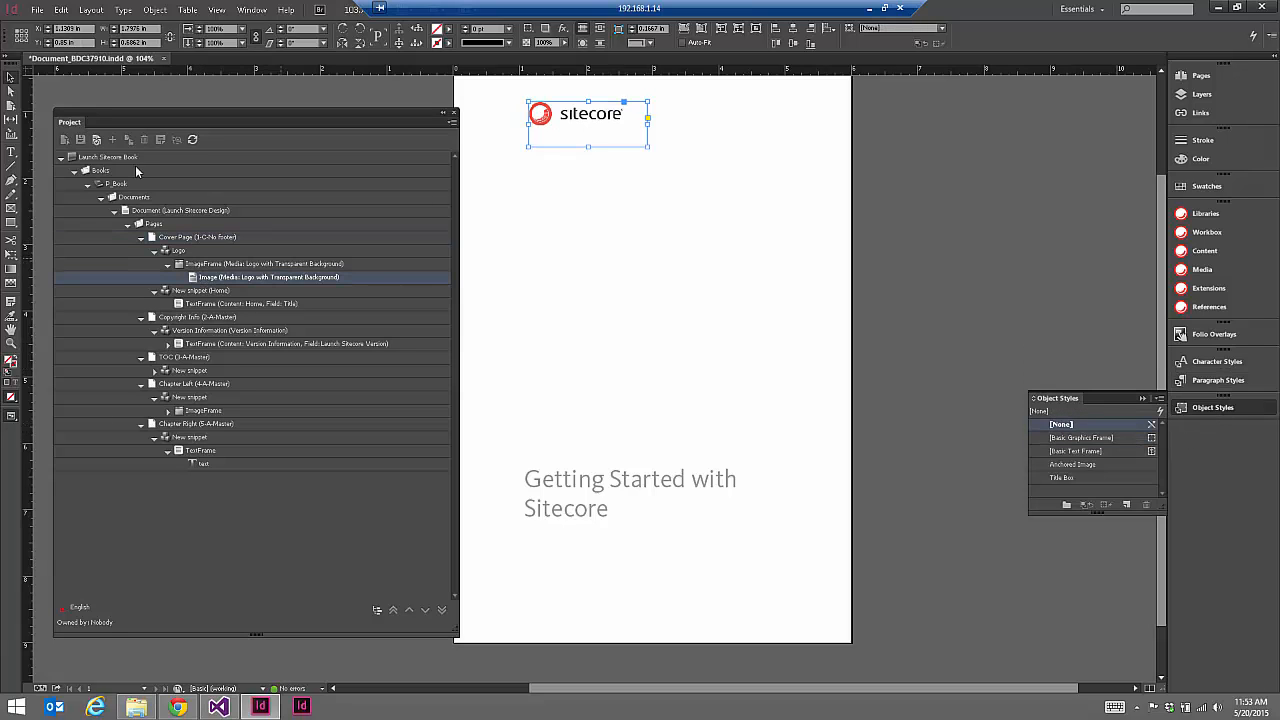
click(96, 139)
click(722, 342)
click(250, 264)
click(96, 139)
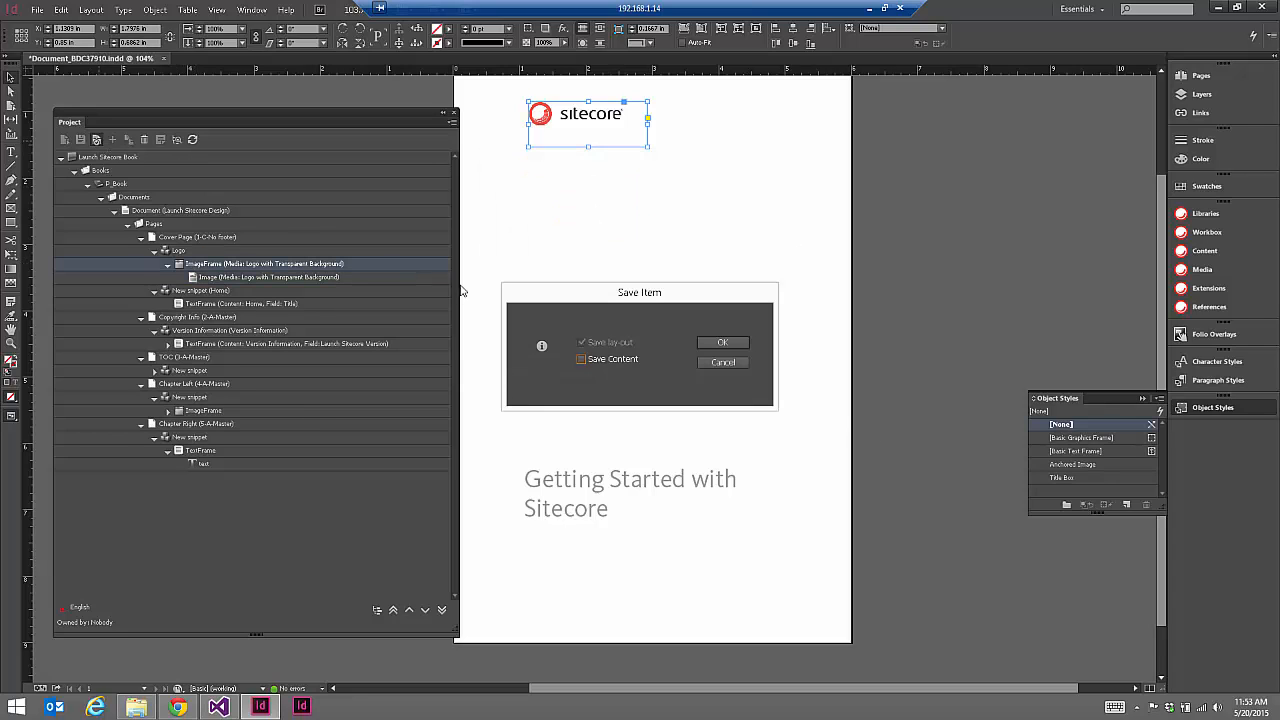
click(720, 344)
- Close the document without saving and reopen the Cover Page from the project tree to check the logo frame
click(166, 59)
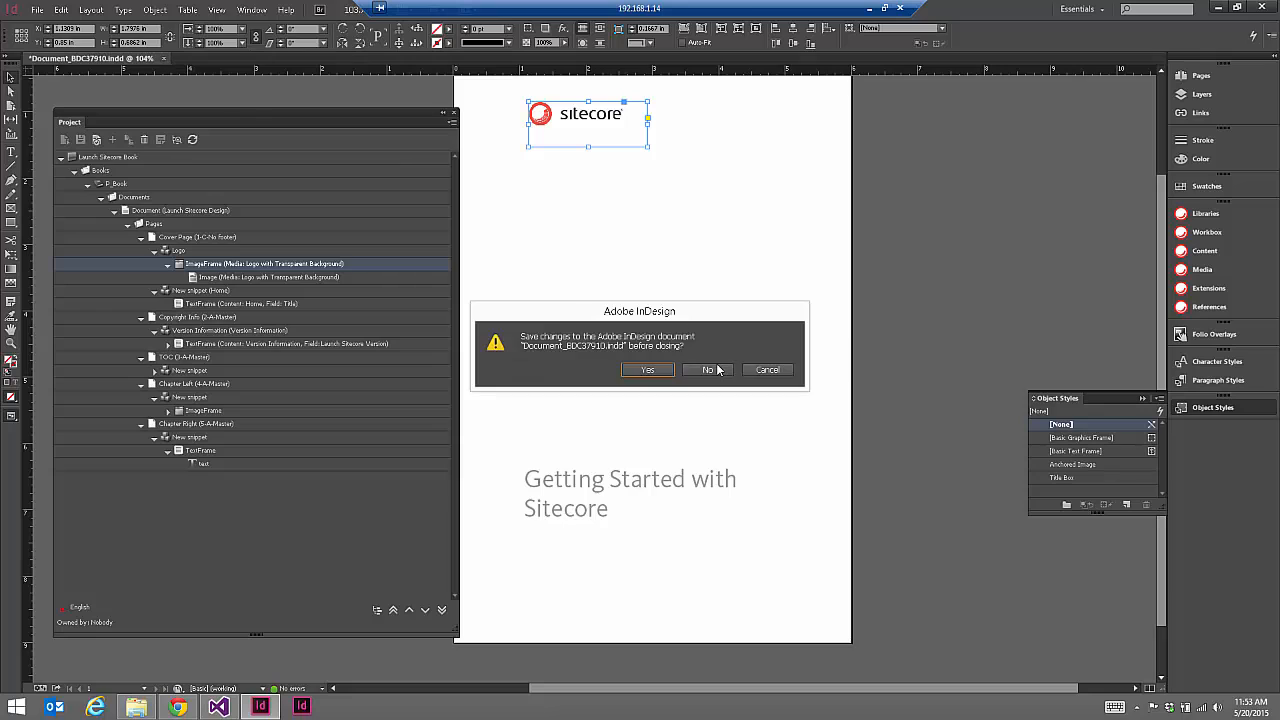
click(706, 373)
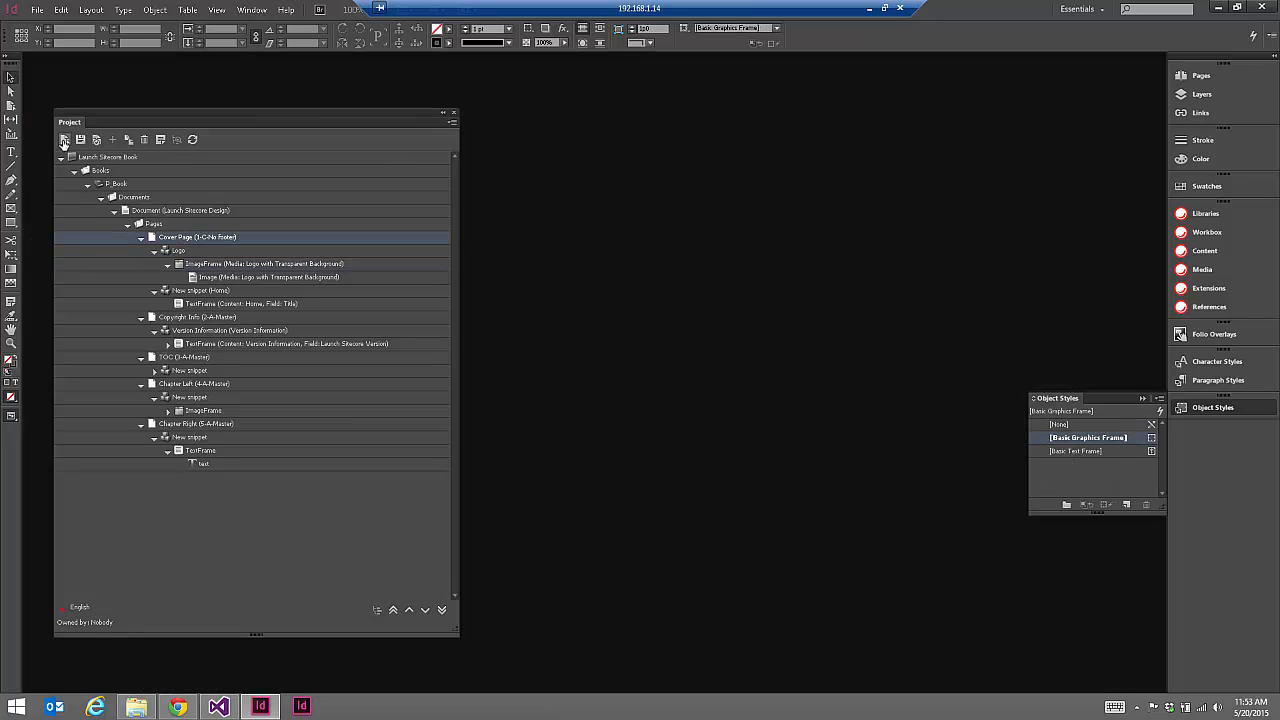
click(64, 139)
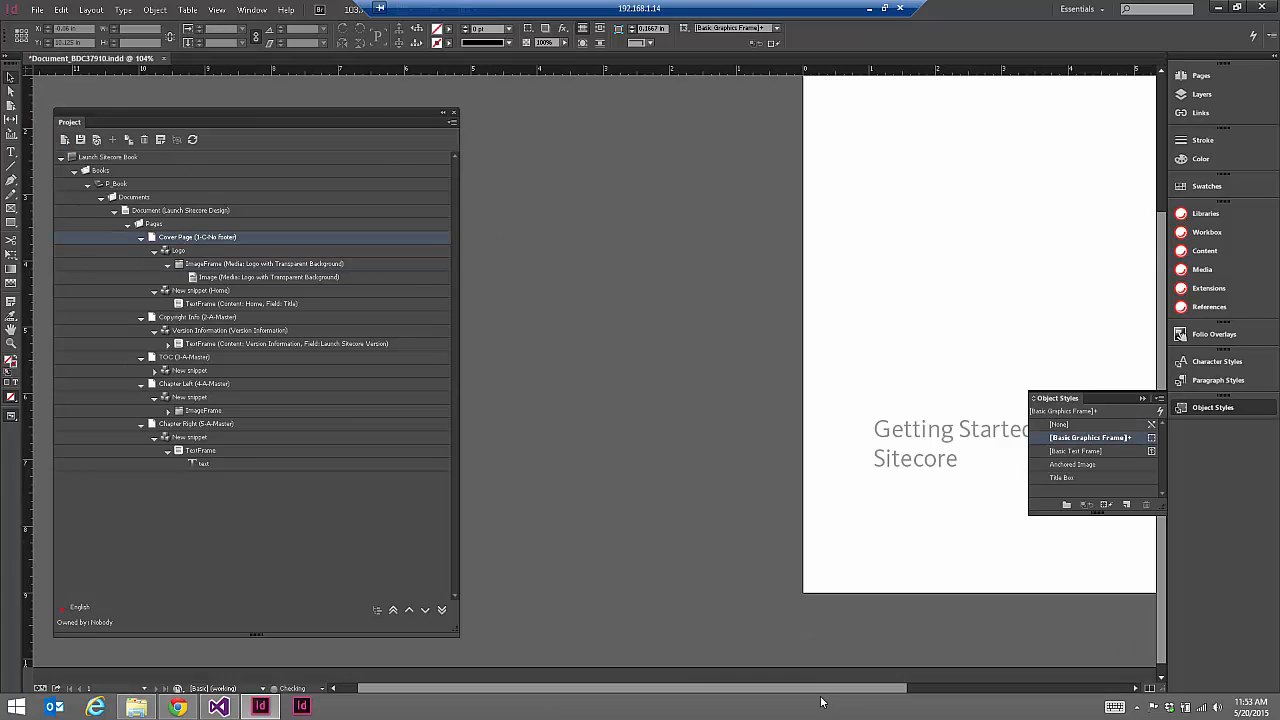
drag(822, 689, 1012, 680)
scroll(667, 462, up, 3)
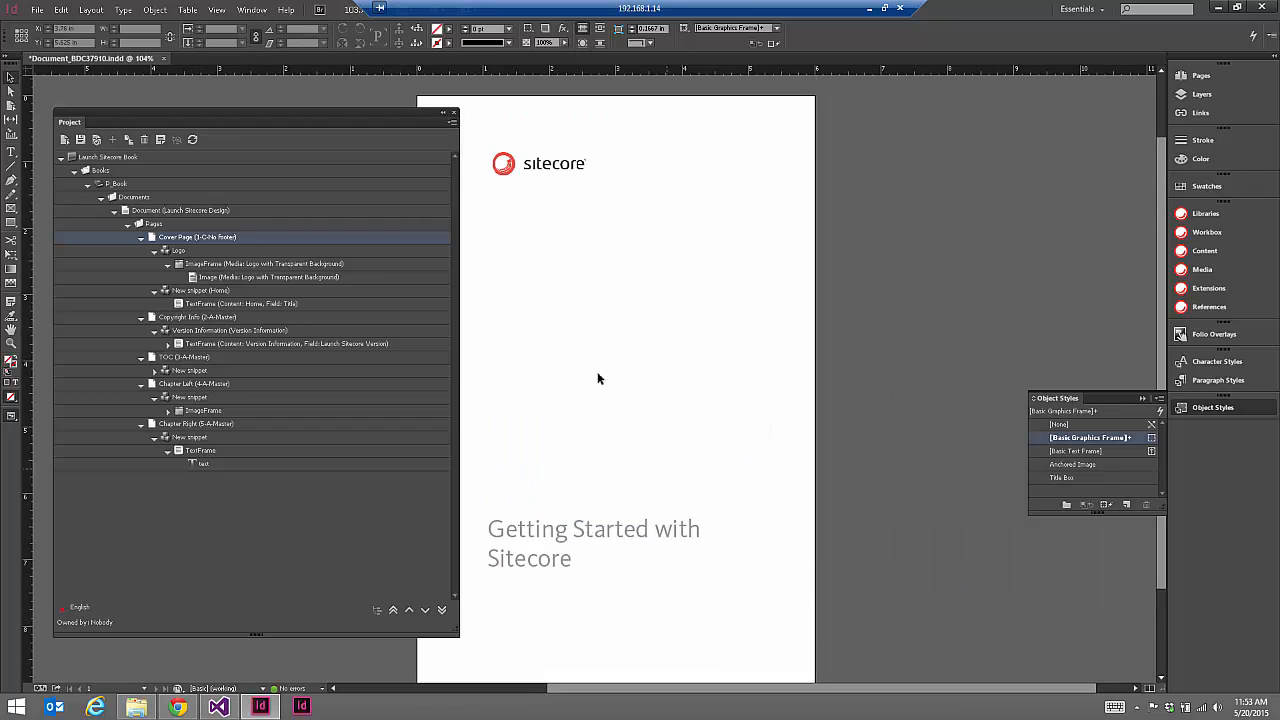
- Try to resize the Cover Page's logo image with the Fit Content to Frame option
click(551, 171)
click(568, 184)
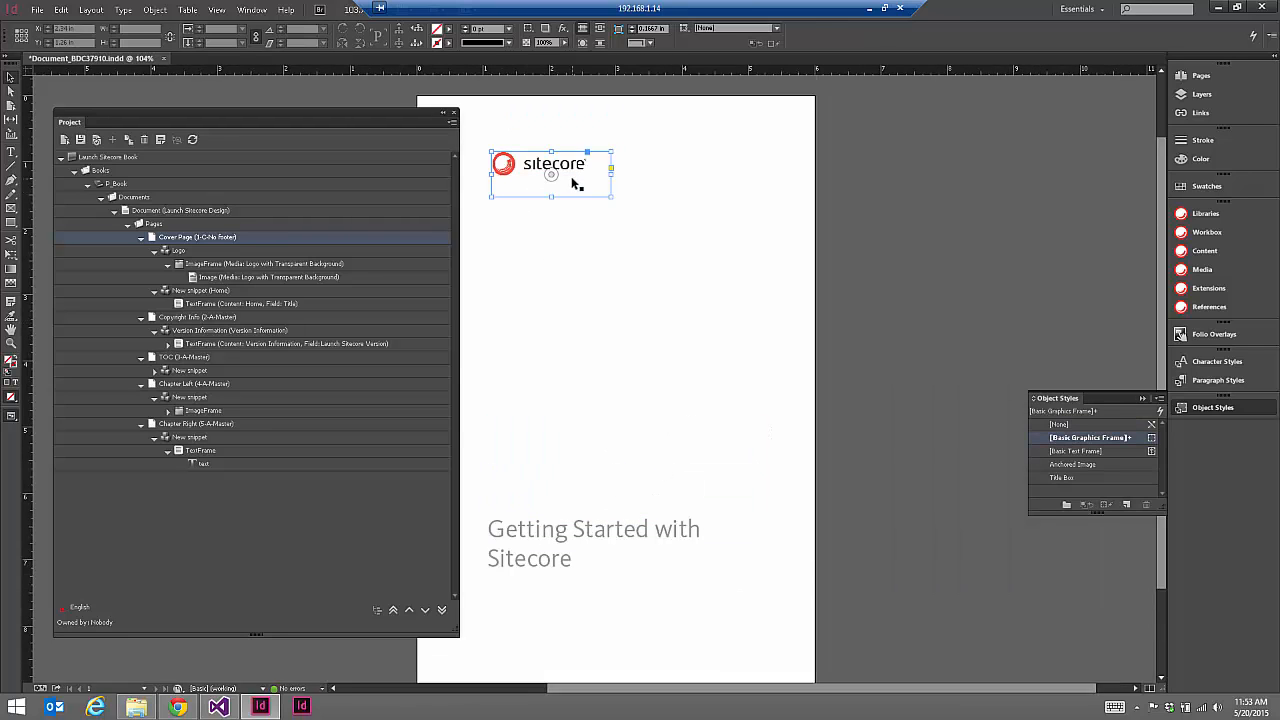
click(721, 233)
click(551, 171)
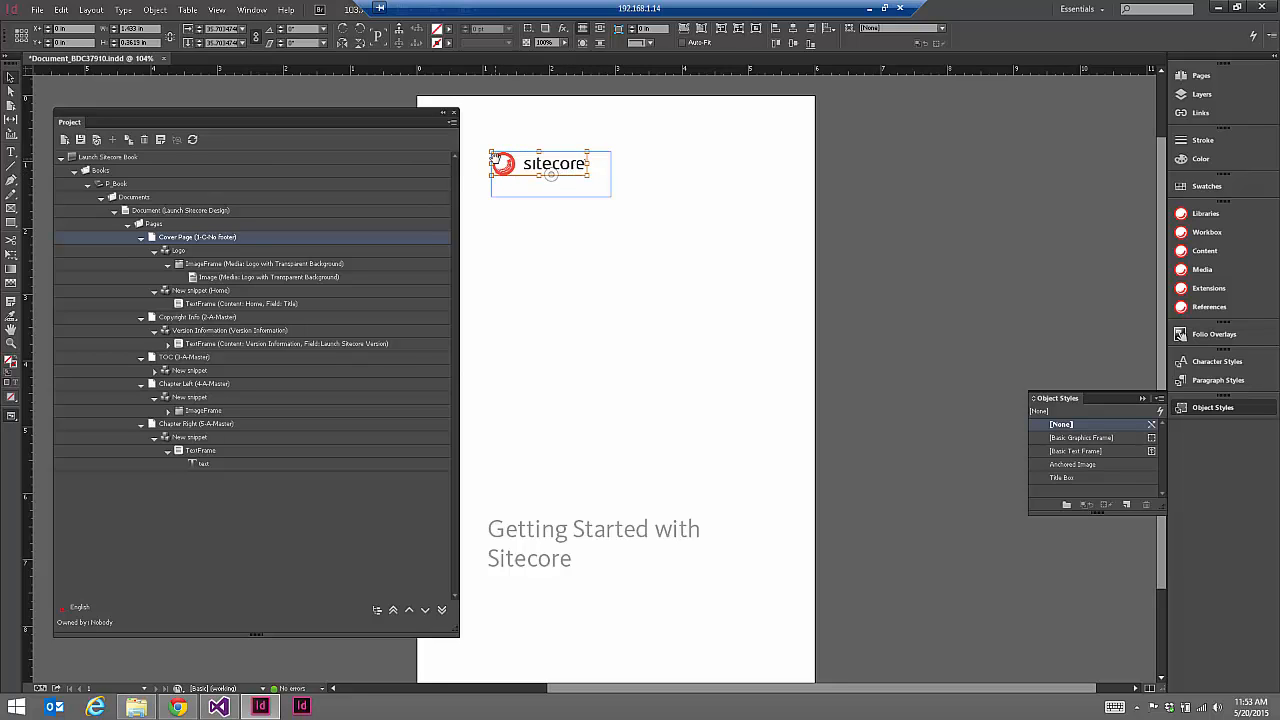
drag(610, 198, 589, 177)
right_click(578, 166)
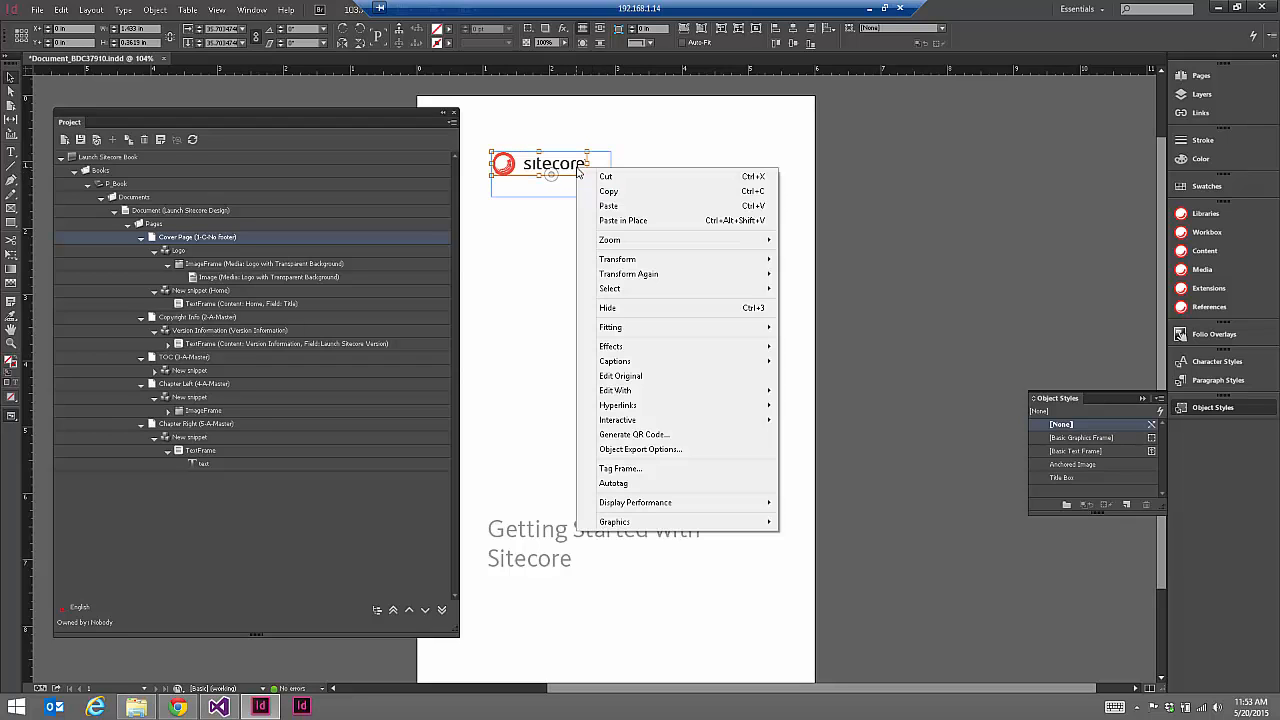
mouse_move(686, 328)
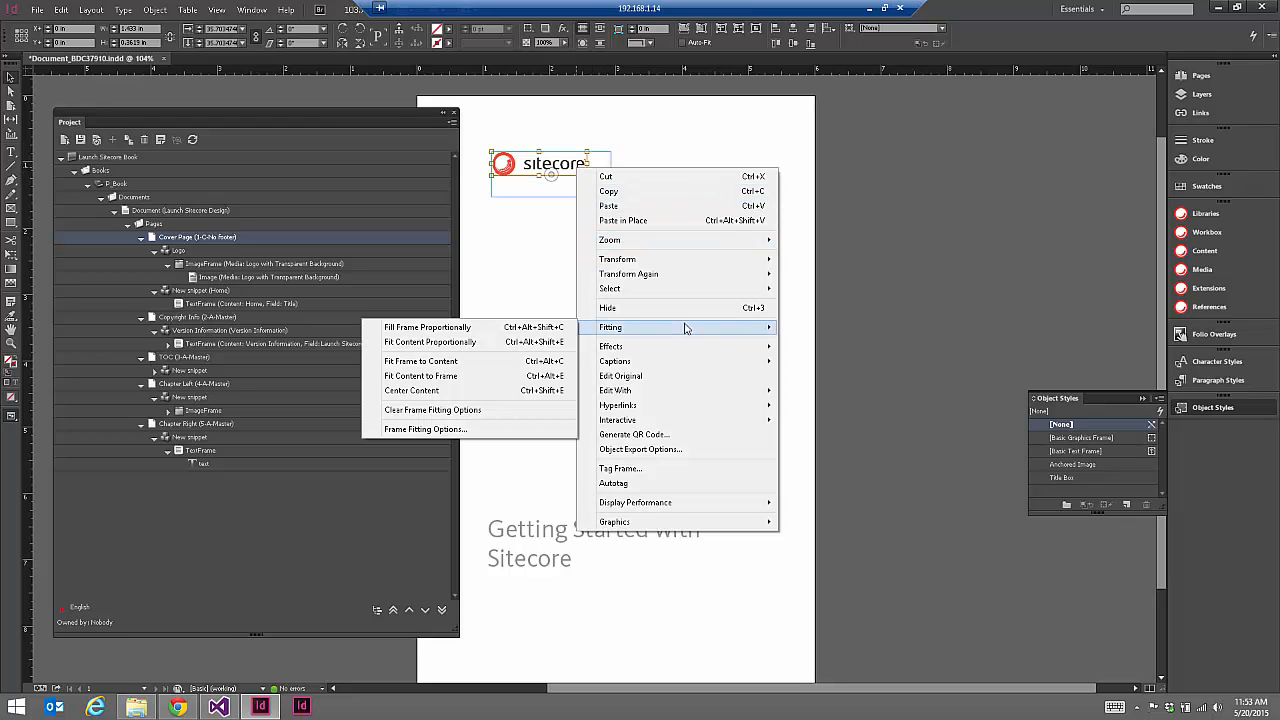
click(476, 379)
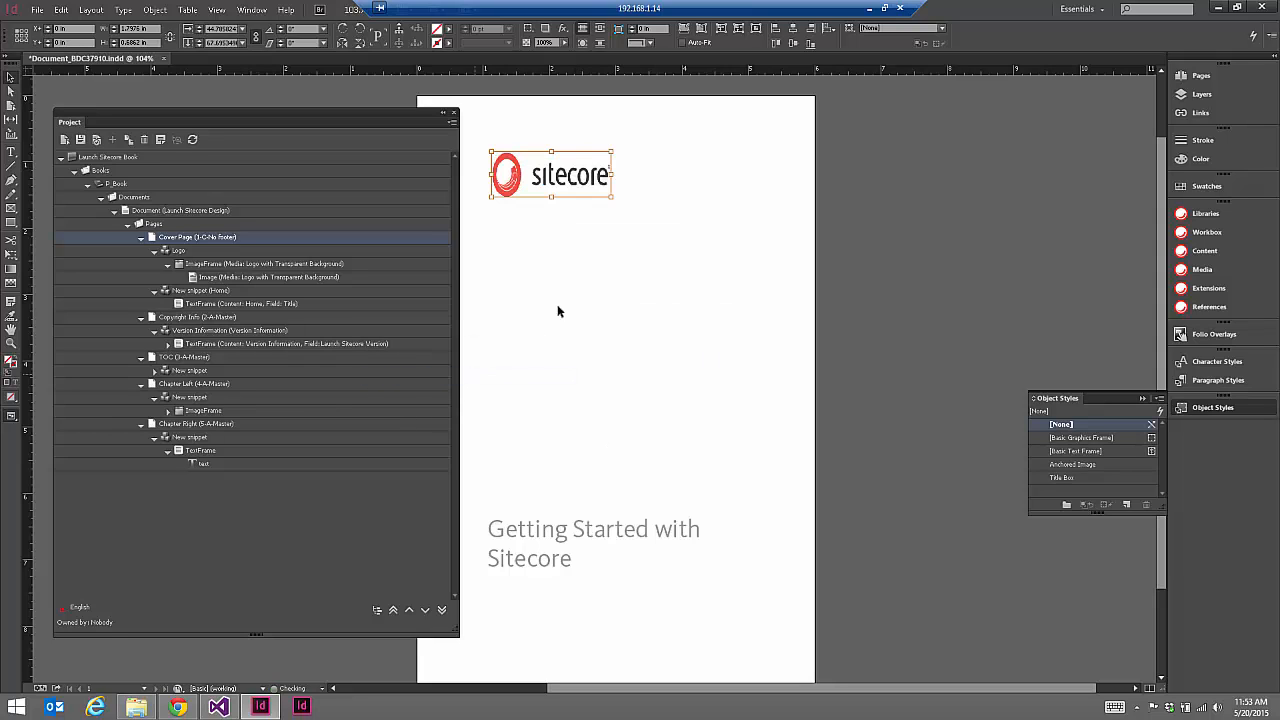
- Fit the logo image proportionally within its frame on the Cover Page
right_click(584, 195)
mouse_move(630, 345)
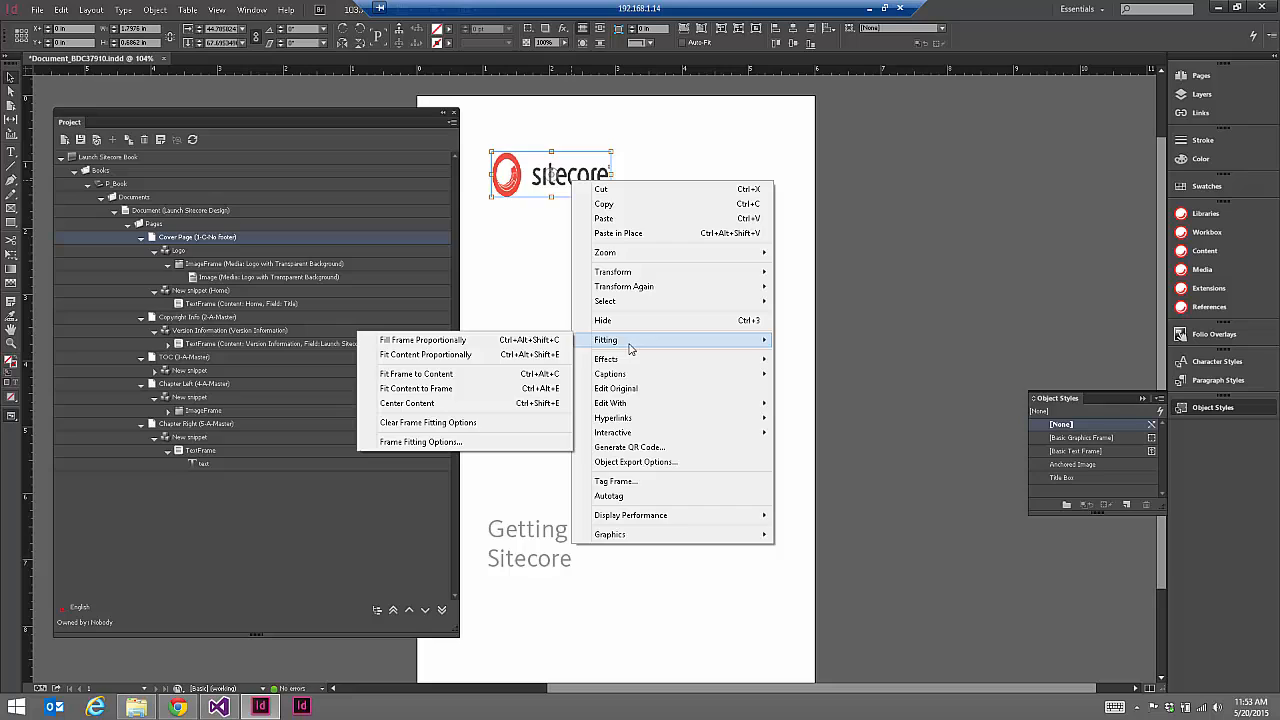
click(465, 357)
click(584, 171)
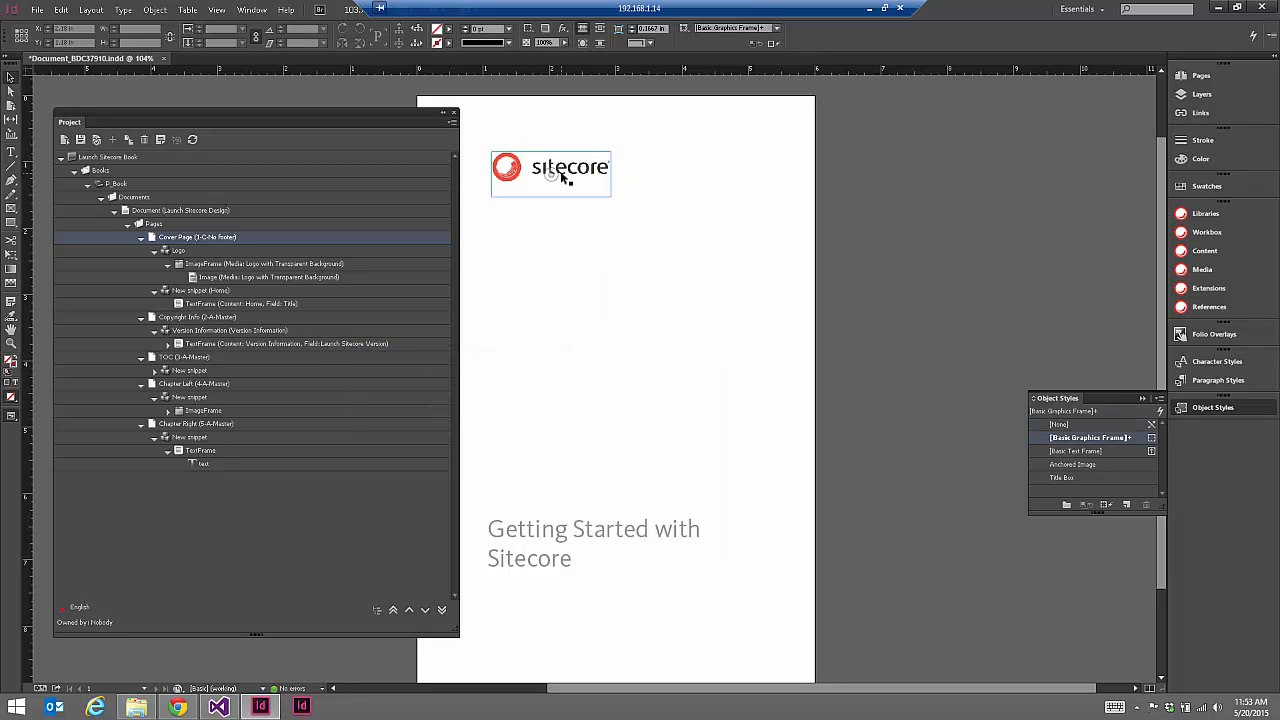
- Save the layout of the logo's image frame and image item with the proportional fit
click(235, 263)
click(96, 139)
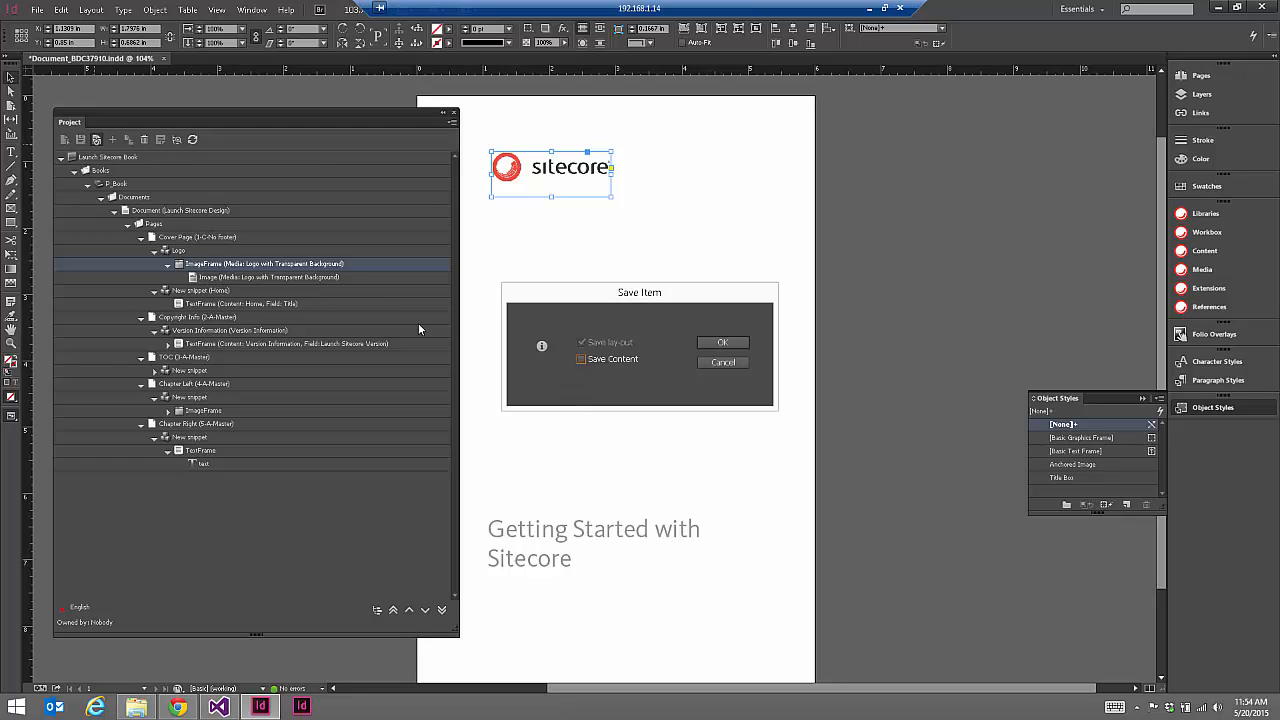
click(722, 342)
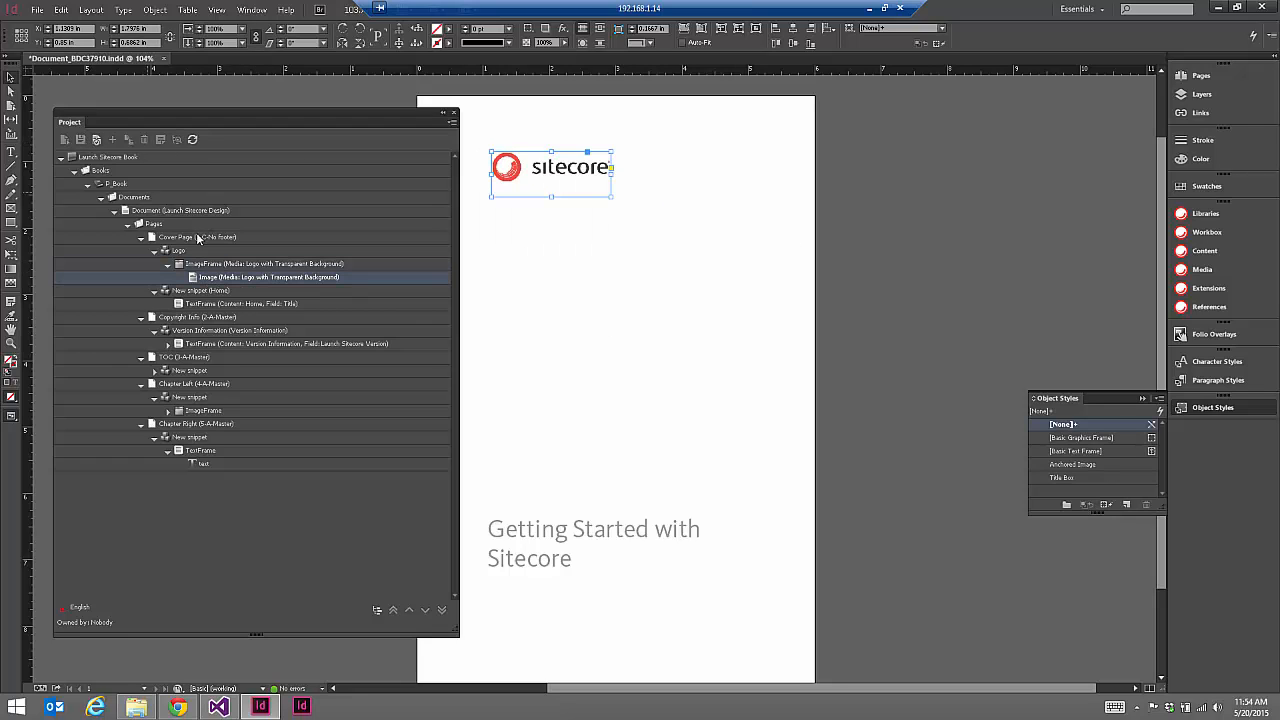
click(97, 139)
click(728, 349)
- Check the Cover Page's logo and title frames and locate the title's text frame item in the project tree
click(578, 179)
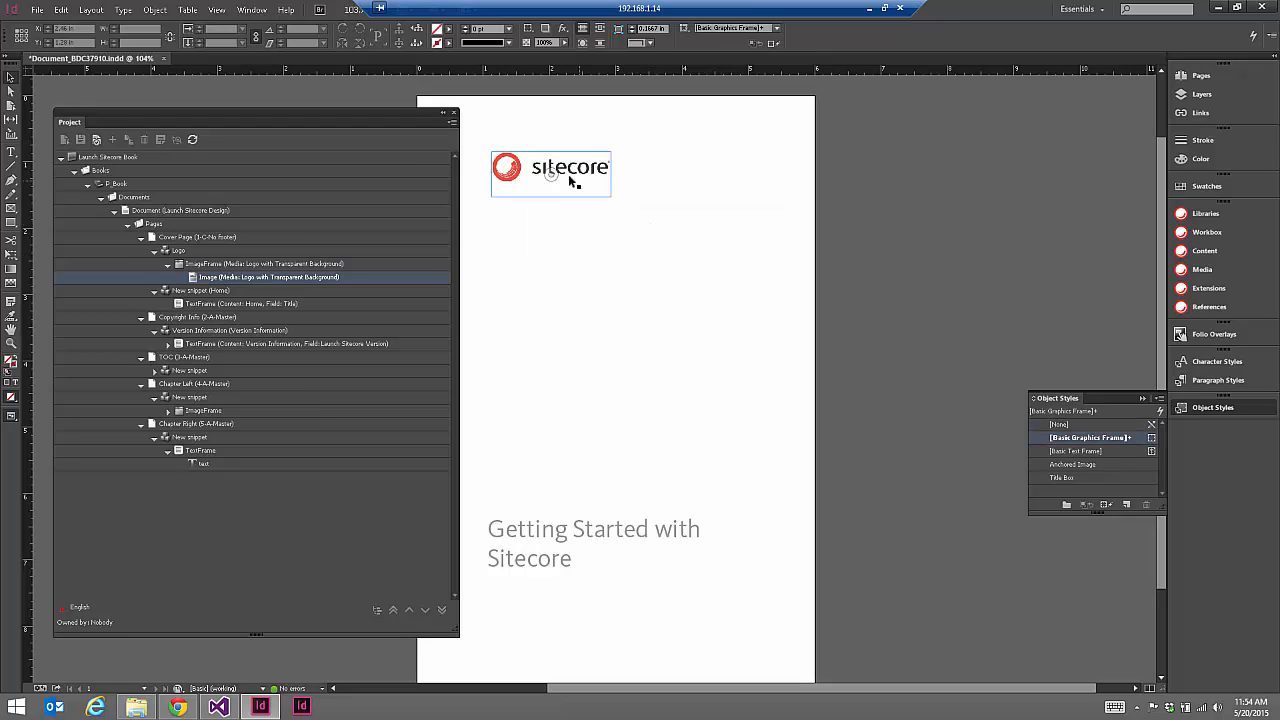
click(591, 555)
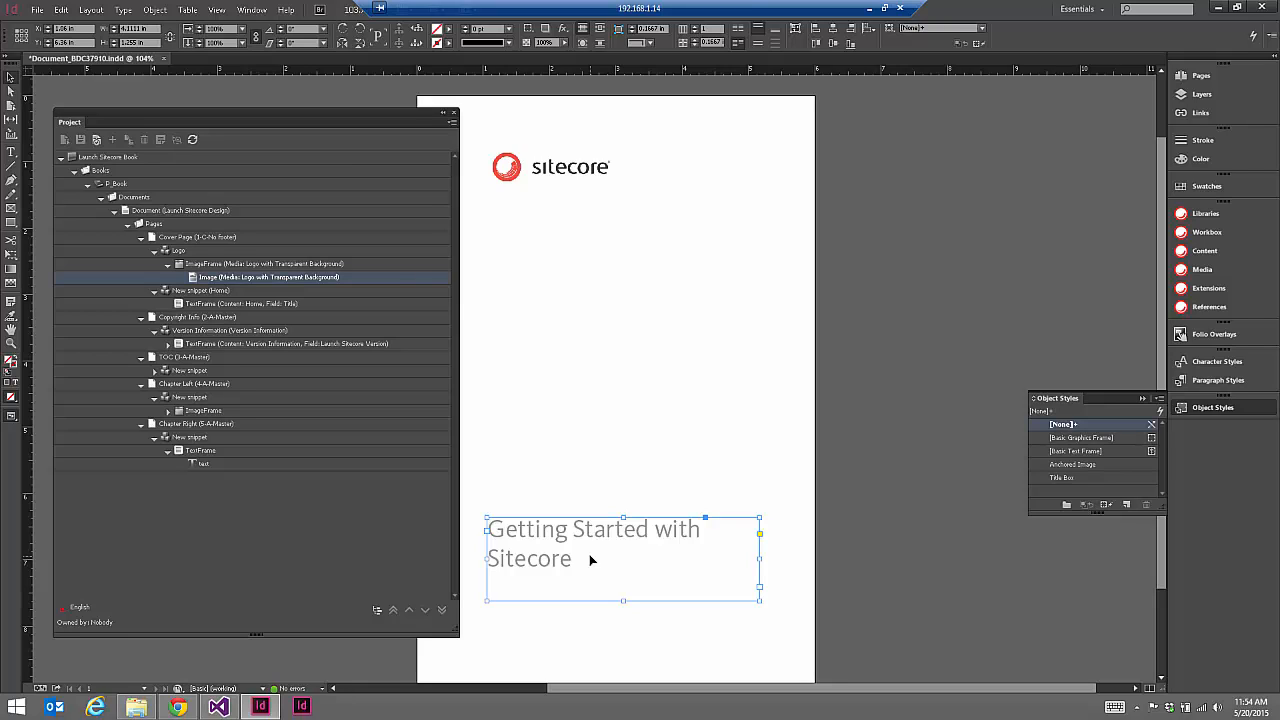
click(186, 305)
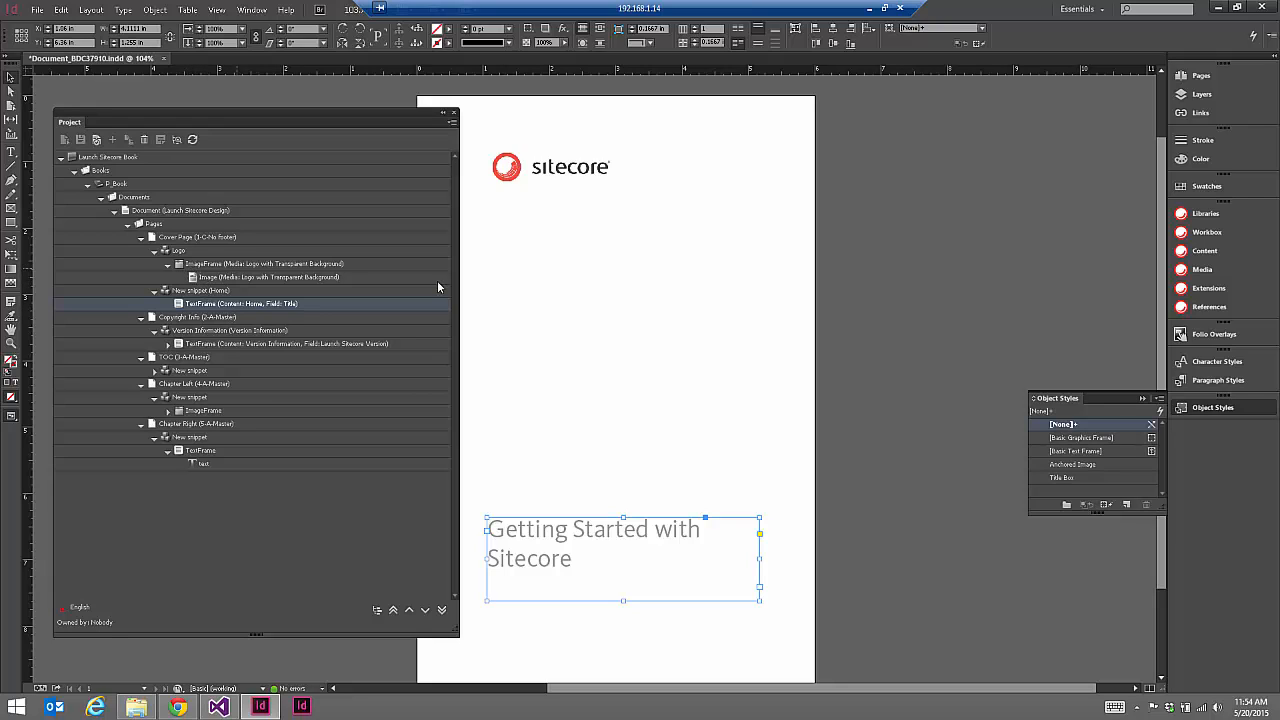
click(545, 186)
click(737, 318)
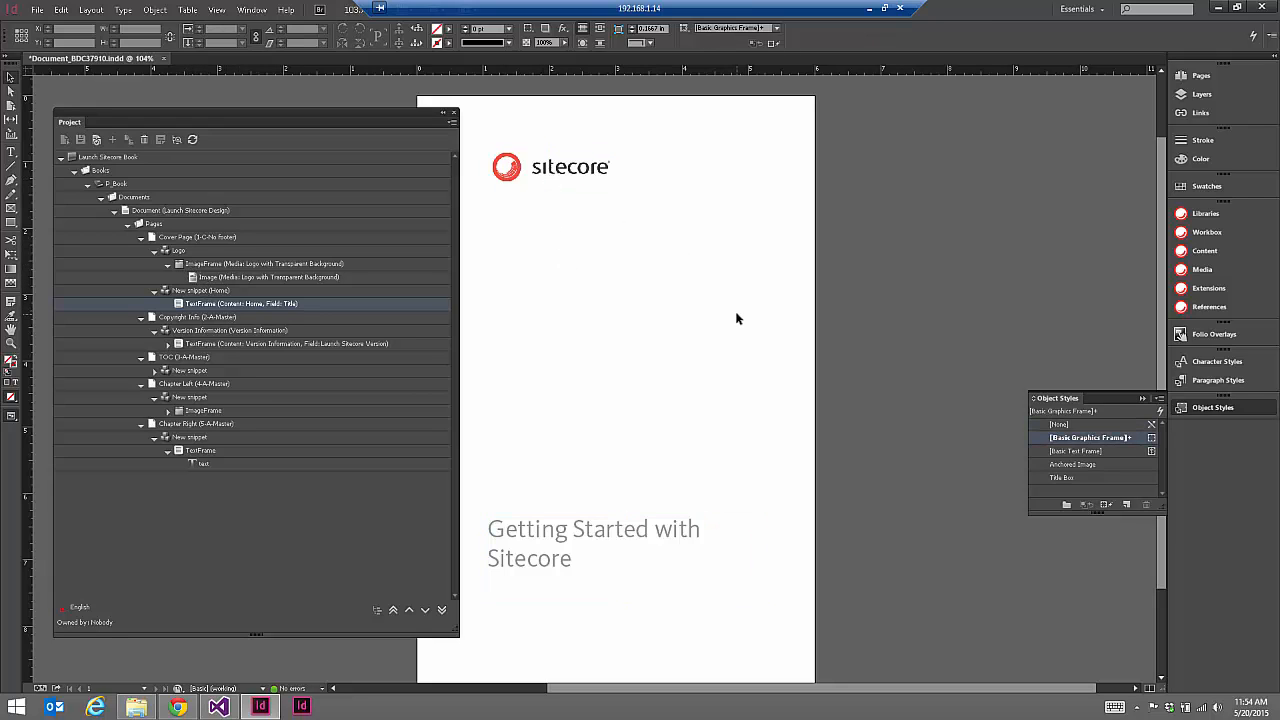
- Open the Copyright Info page from the project tree and bring its version text frame on page 2 into view
click(178, 318)
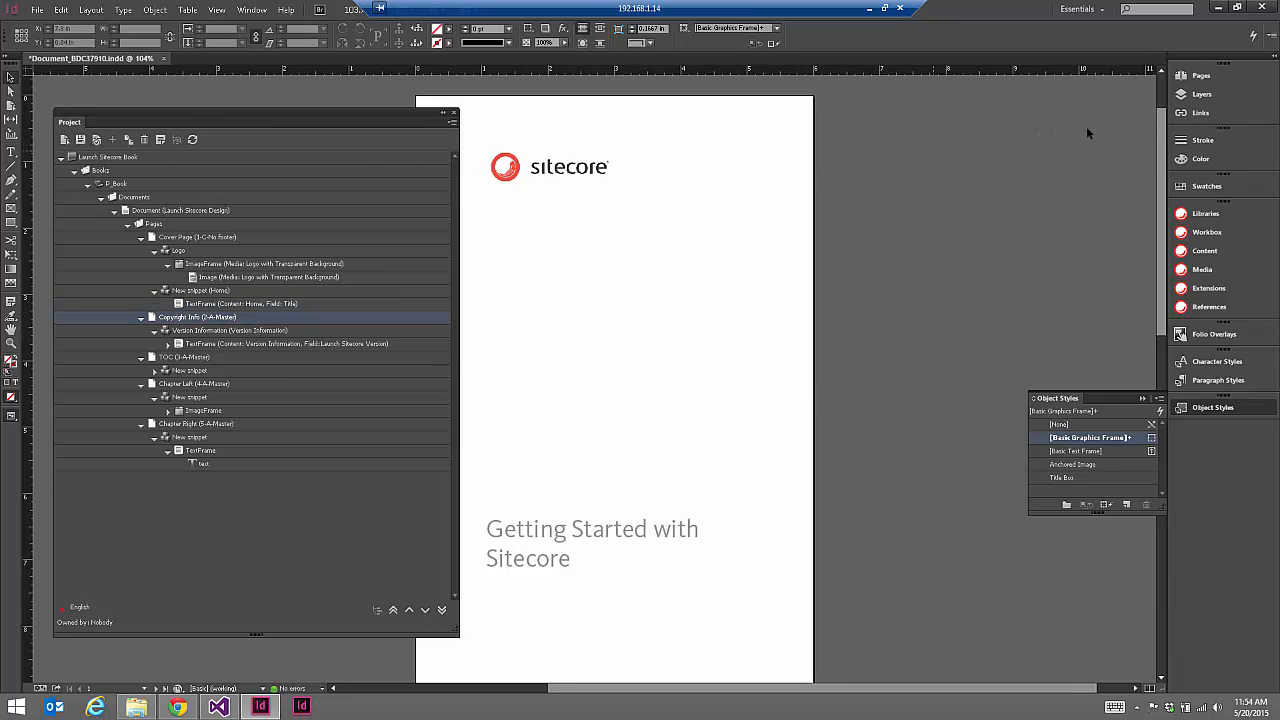
click(1200, 75)
double_click(1090, 238)
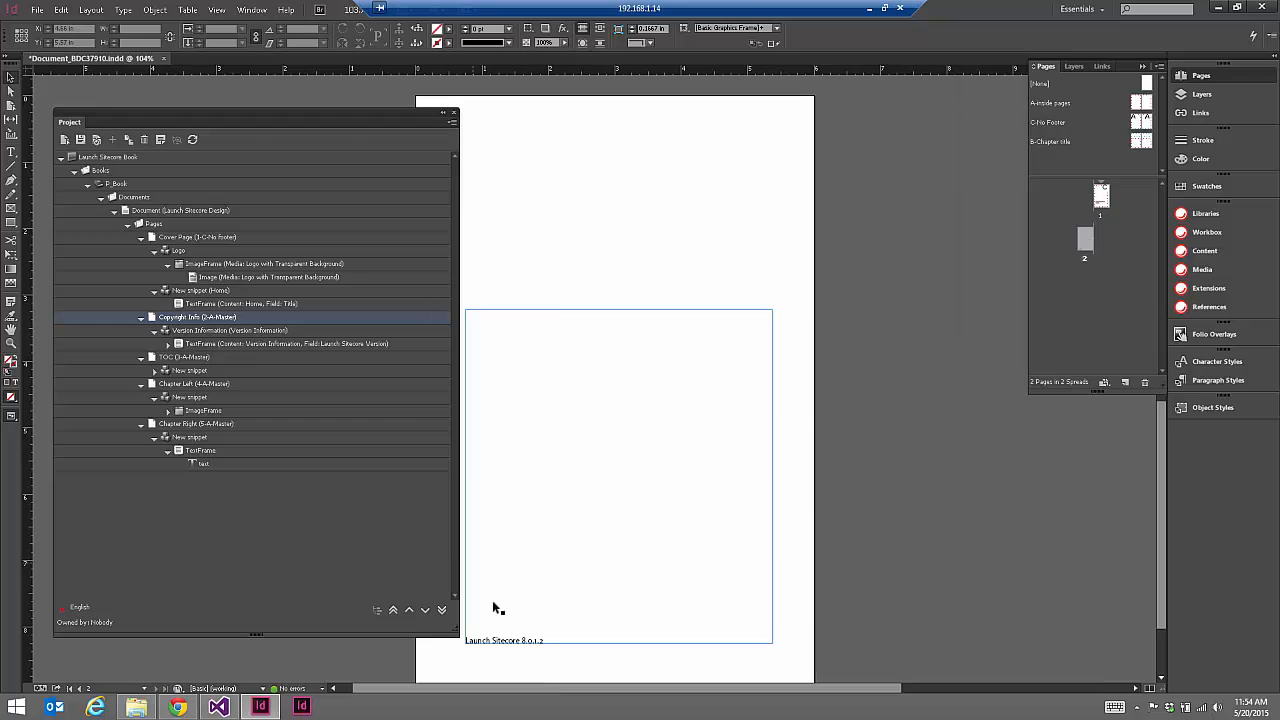
click(574, 617)
drag(569, 689, 557, 688)
click(818, 622)
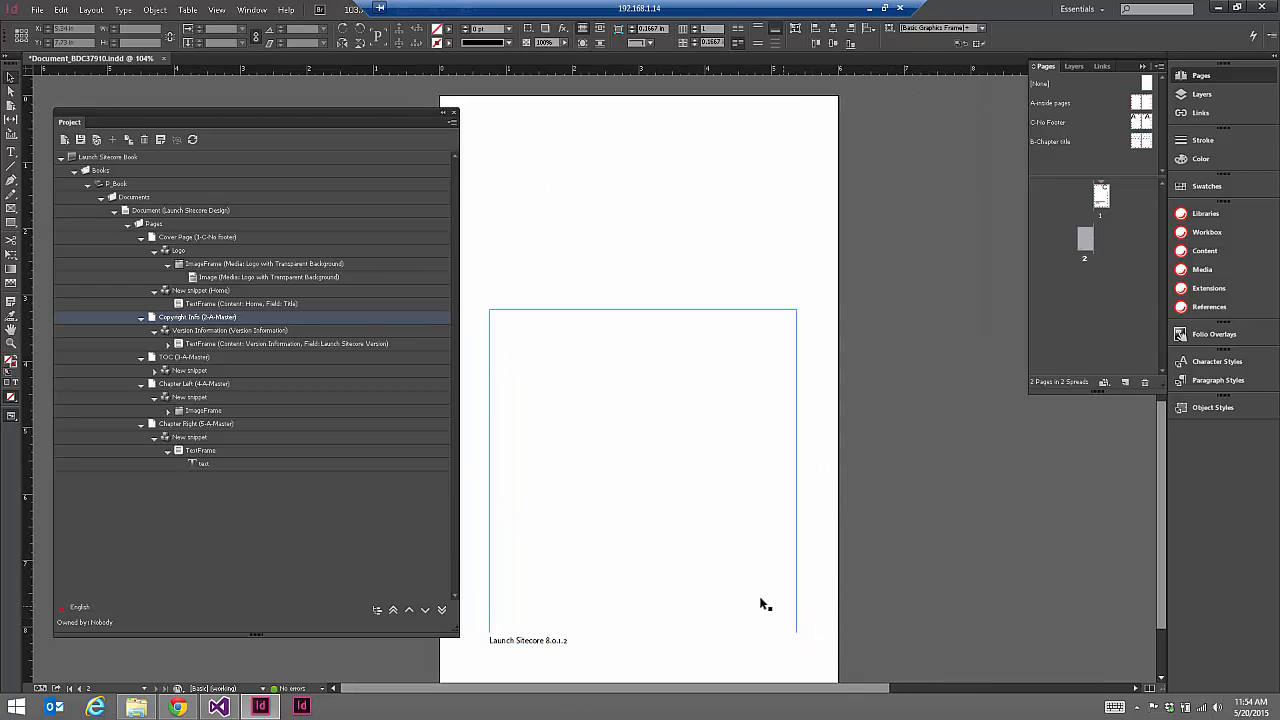
- Review the Cover Page, TOC and Chapter Left pages in the project tree and make the Project panel slightly narrower
scroll(760, 603, down, 1)
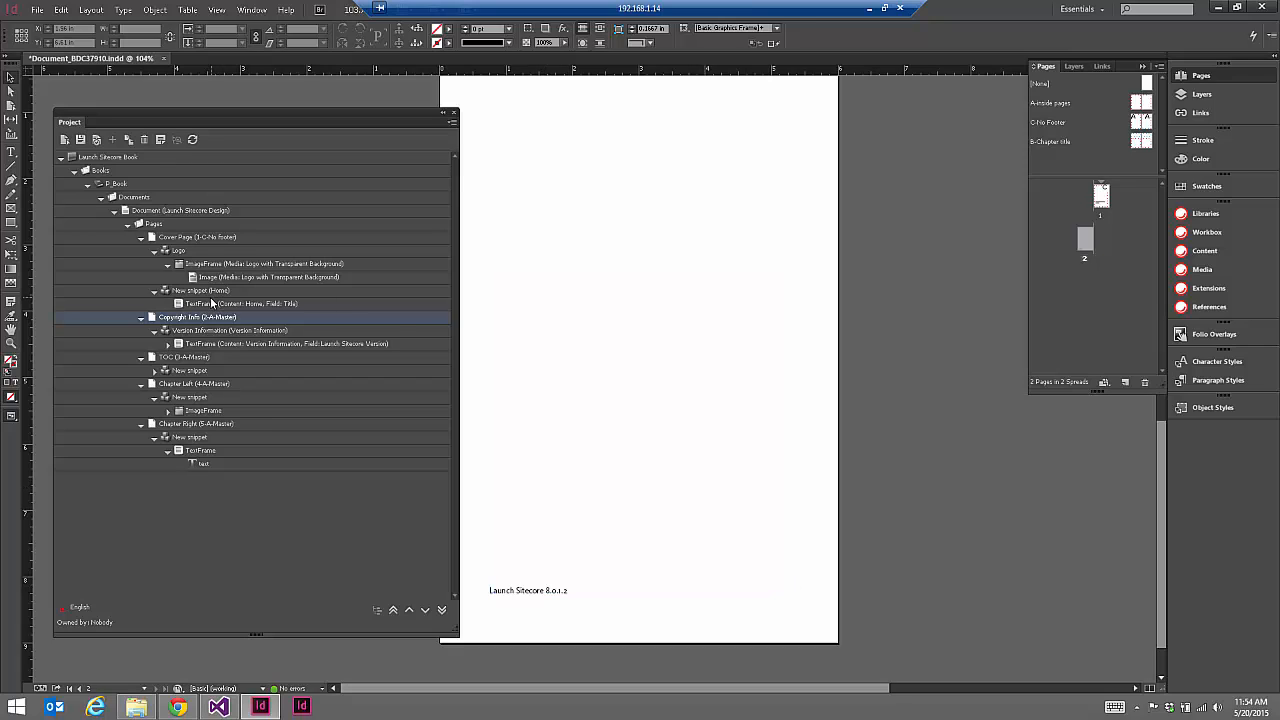
click(166, 238)
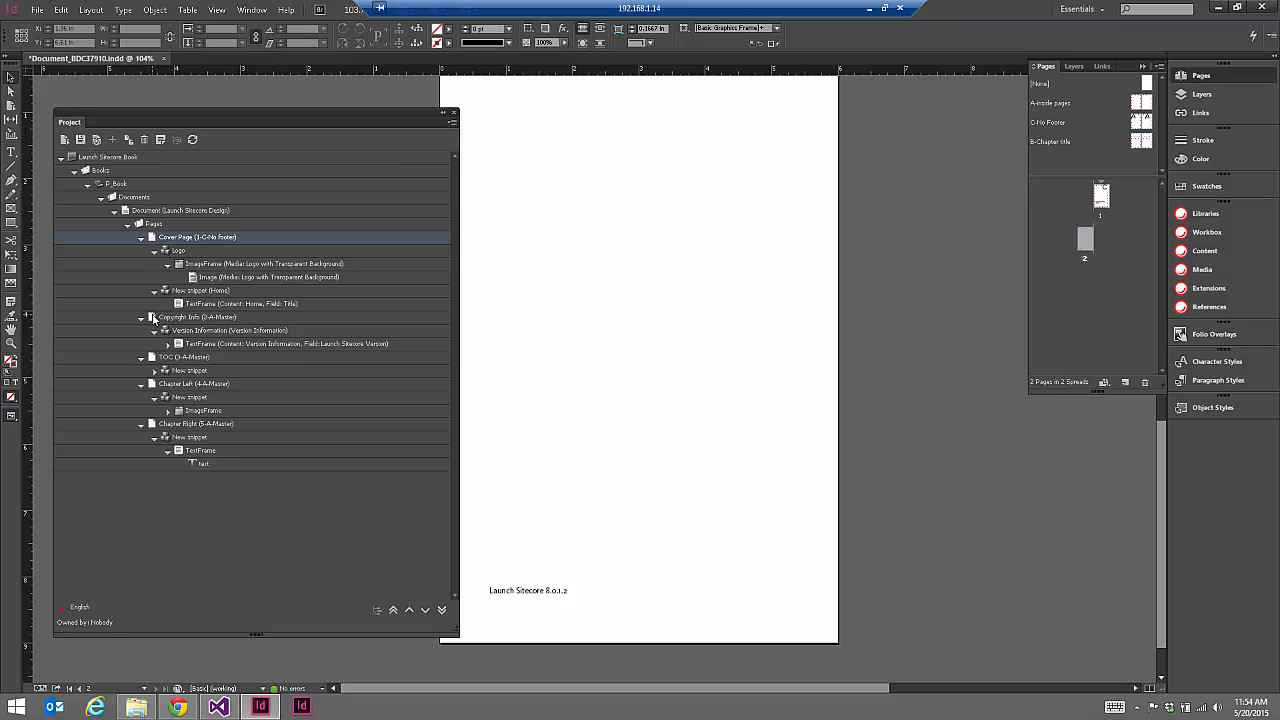
click(188, 361)
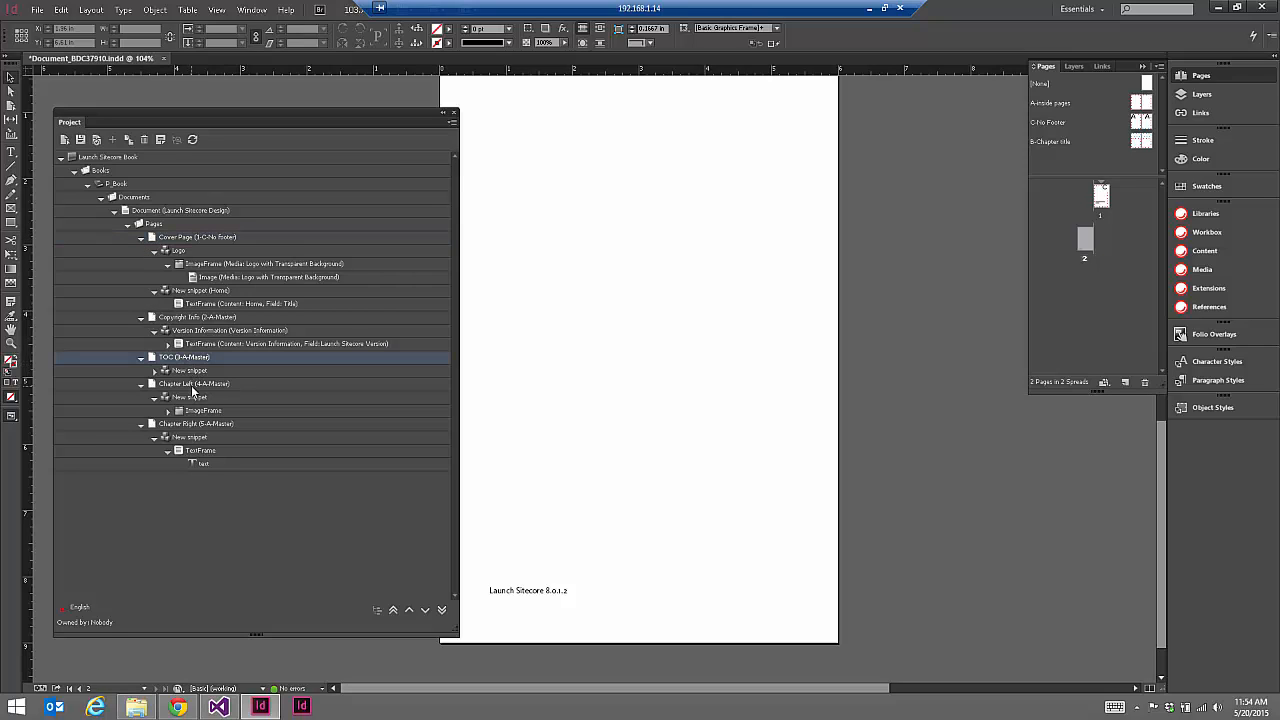
click(252, 387)
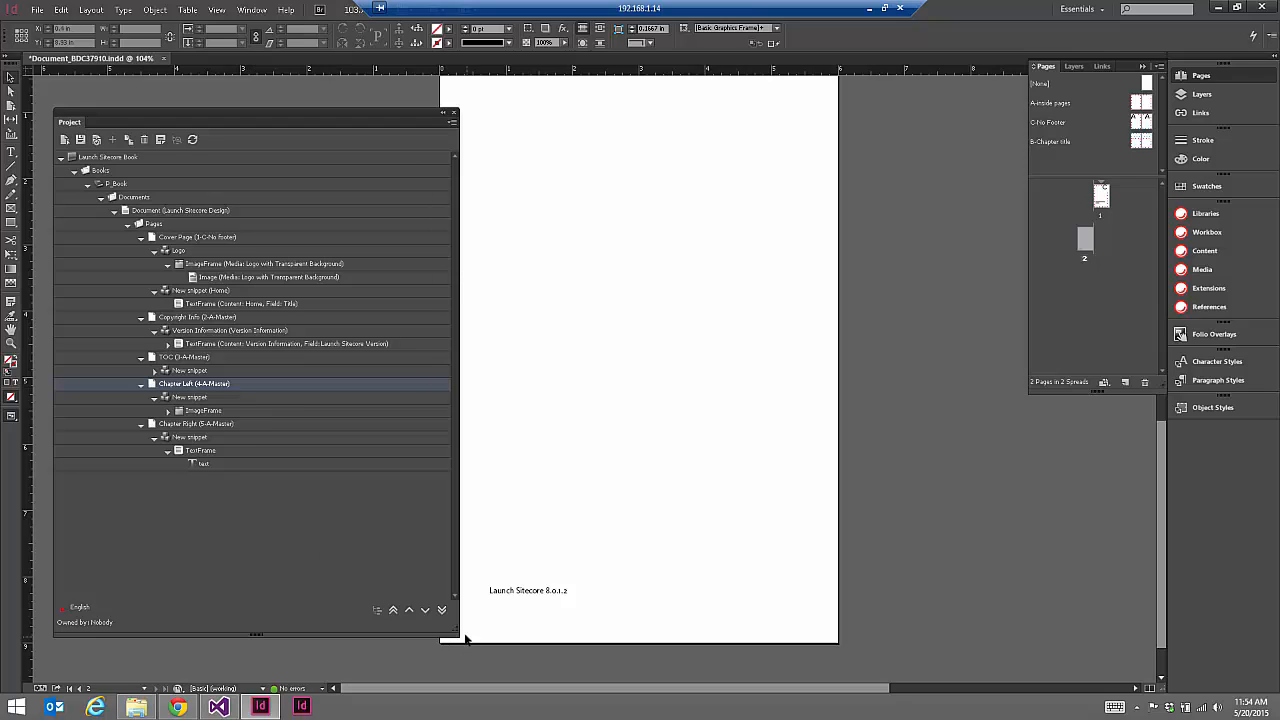
drag(456, 631, 421, 628)
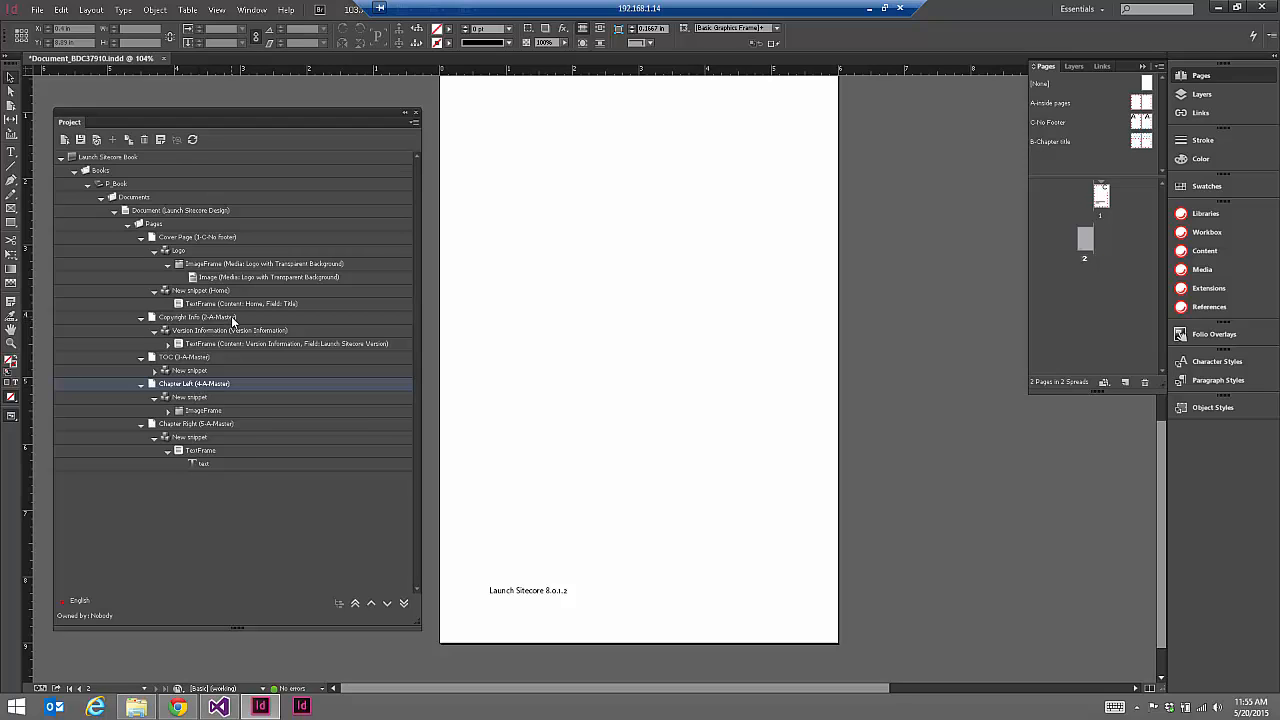
- Examine the Copyright Info page, followed by the cover page's title text frame and Sitecore logo in the layout
click(233, 318)
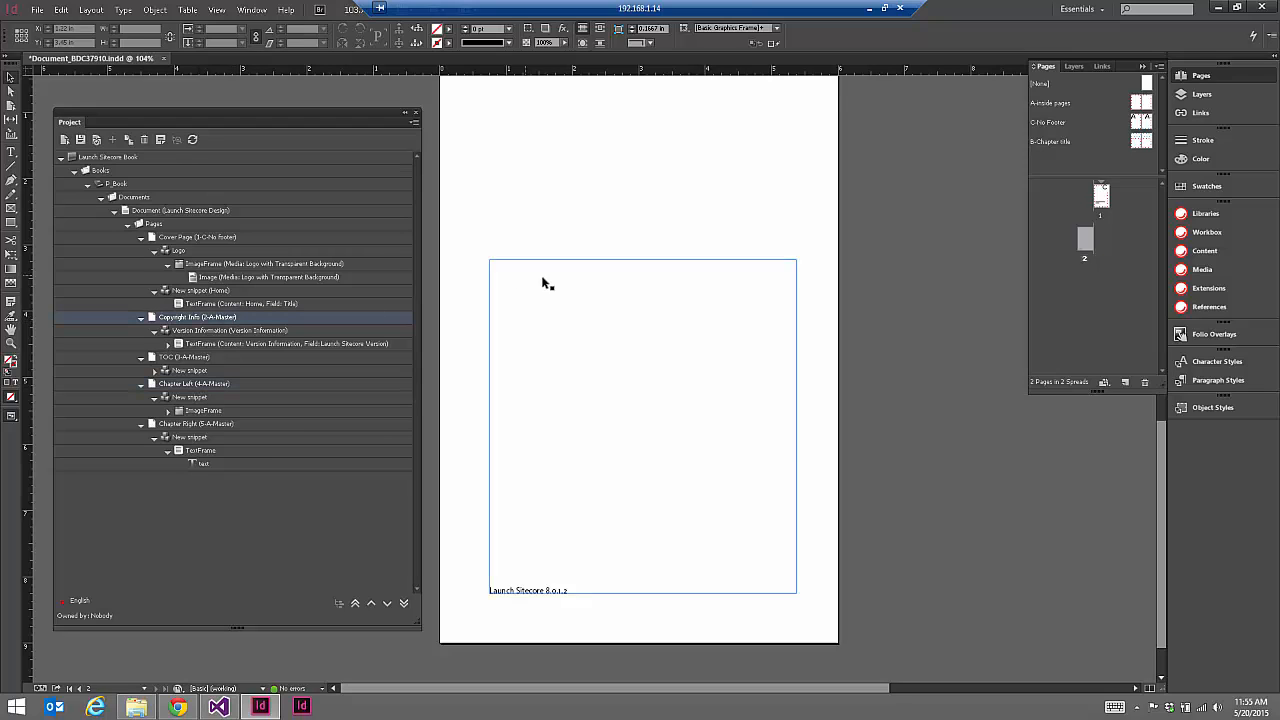
scroll(546, 284, up, 10)
scroll(542, 278, up, 1)
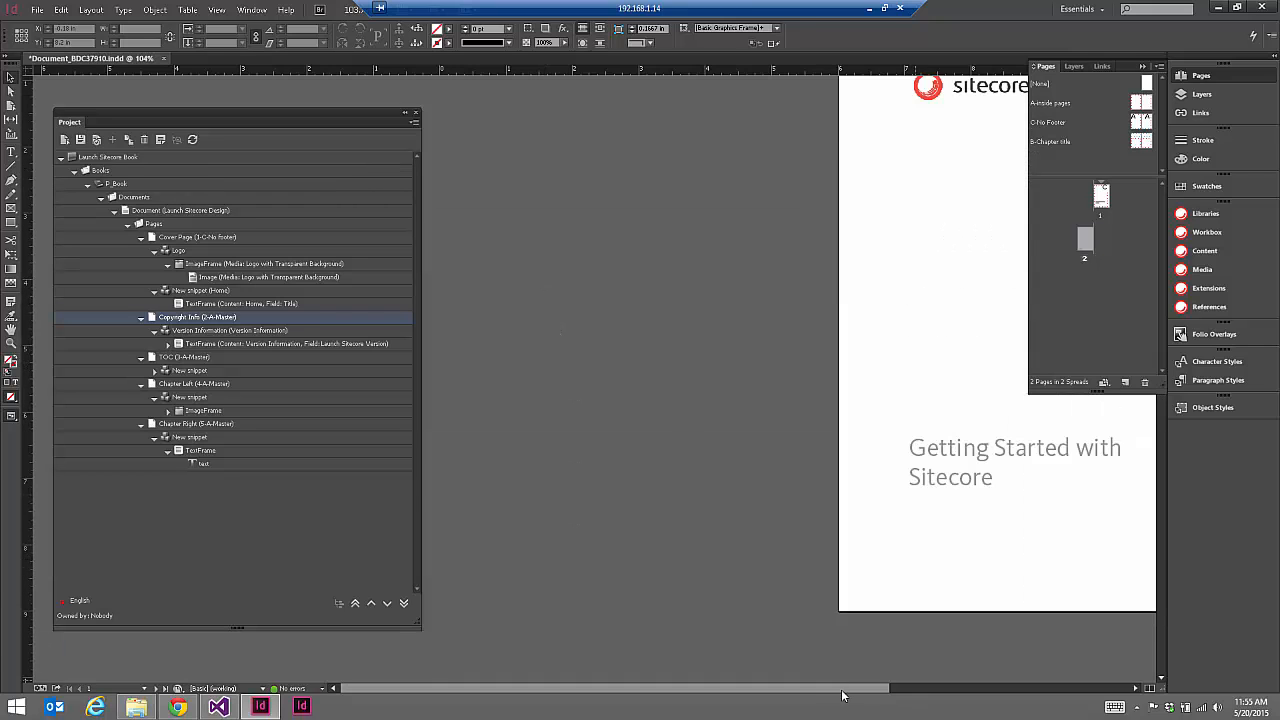
drag(797, 688, 943, 698)
click(764, 492)
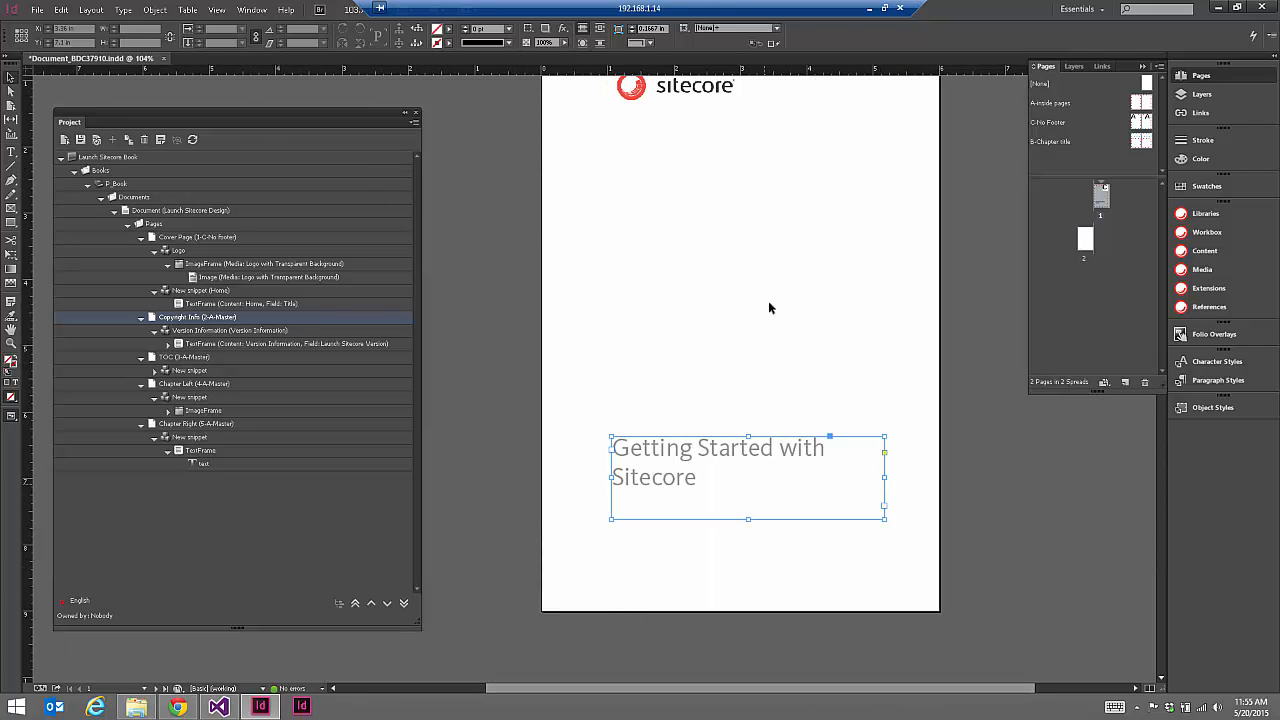
scroll(730, 250, up, 3)
click(690, 236)
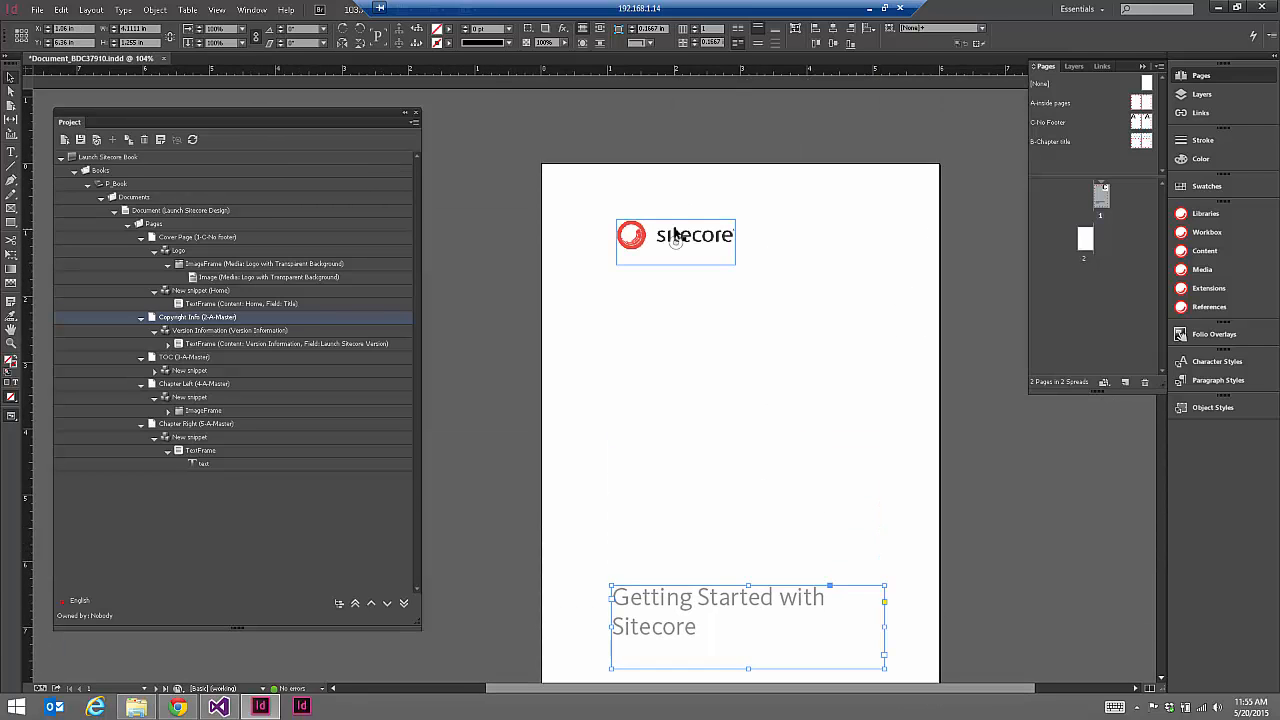
- Switch to the Sitecore Content Editor in Chrome and open the Site Section fields of the Getting Started item under About Launch Sitecore
click(177, 707)
scroll(328, 411, up, 15)
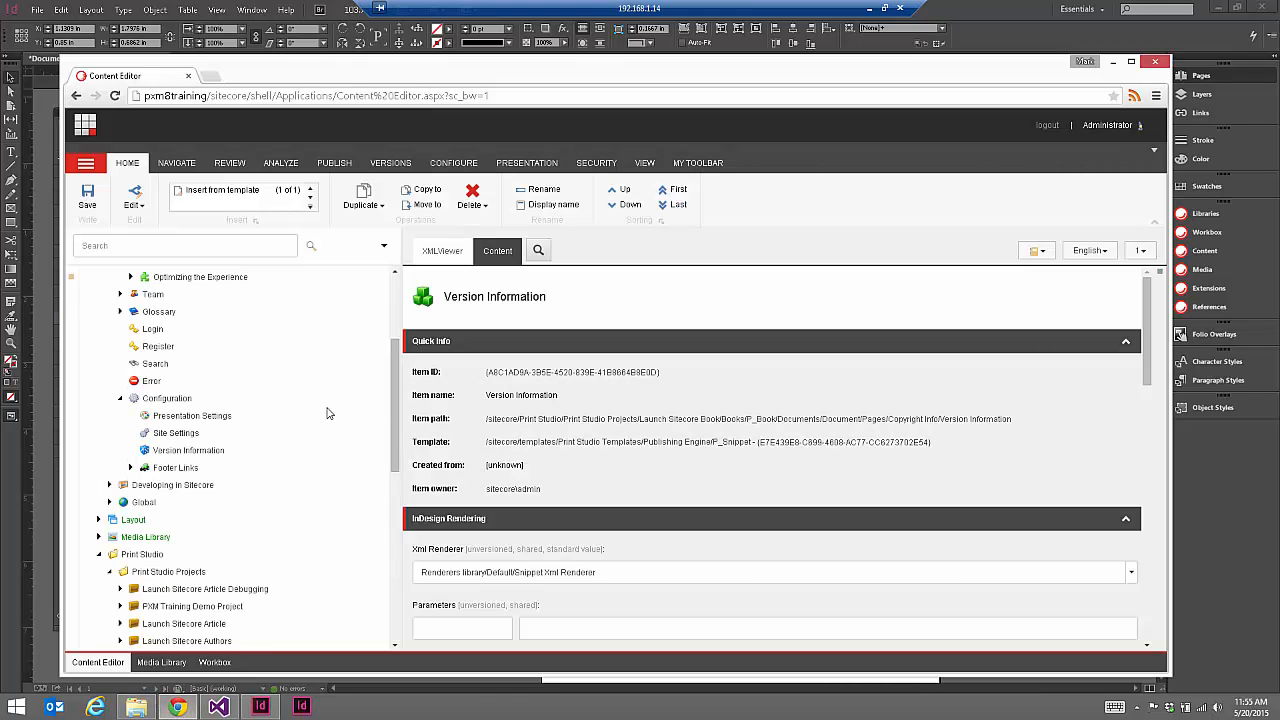
click(182, 371)
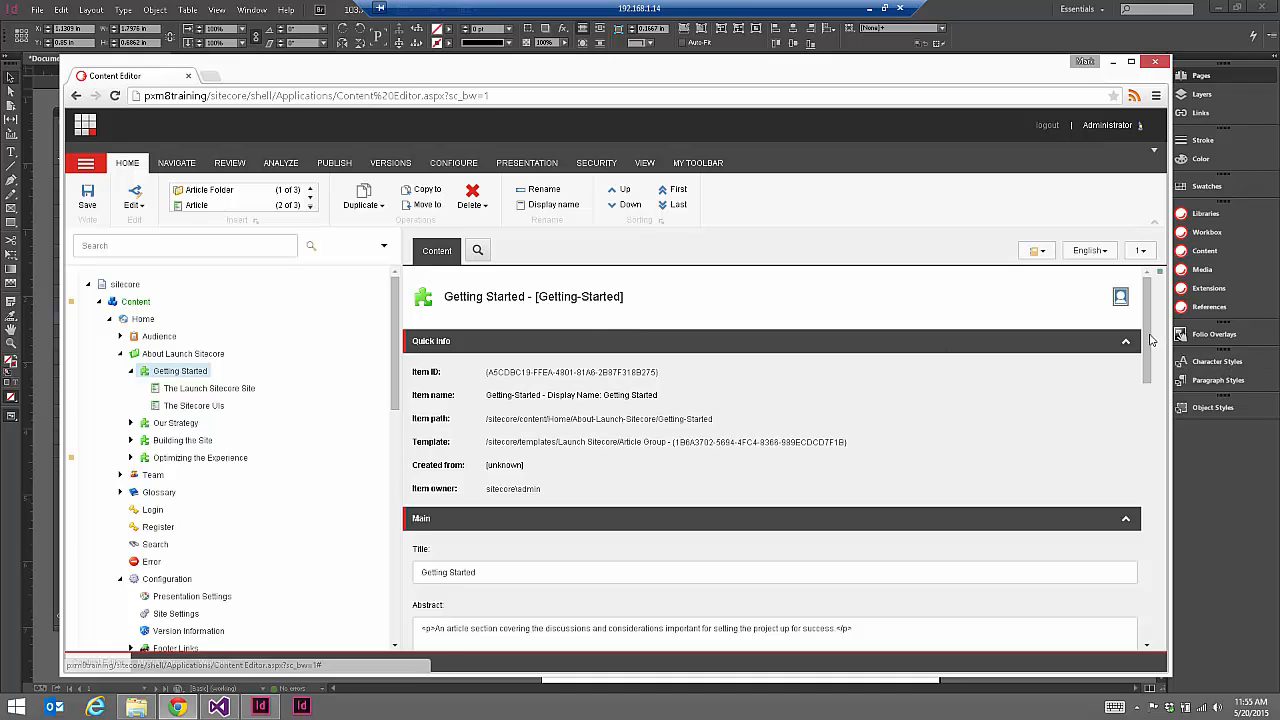
drag(1148, 330, 1155, 567)
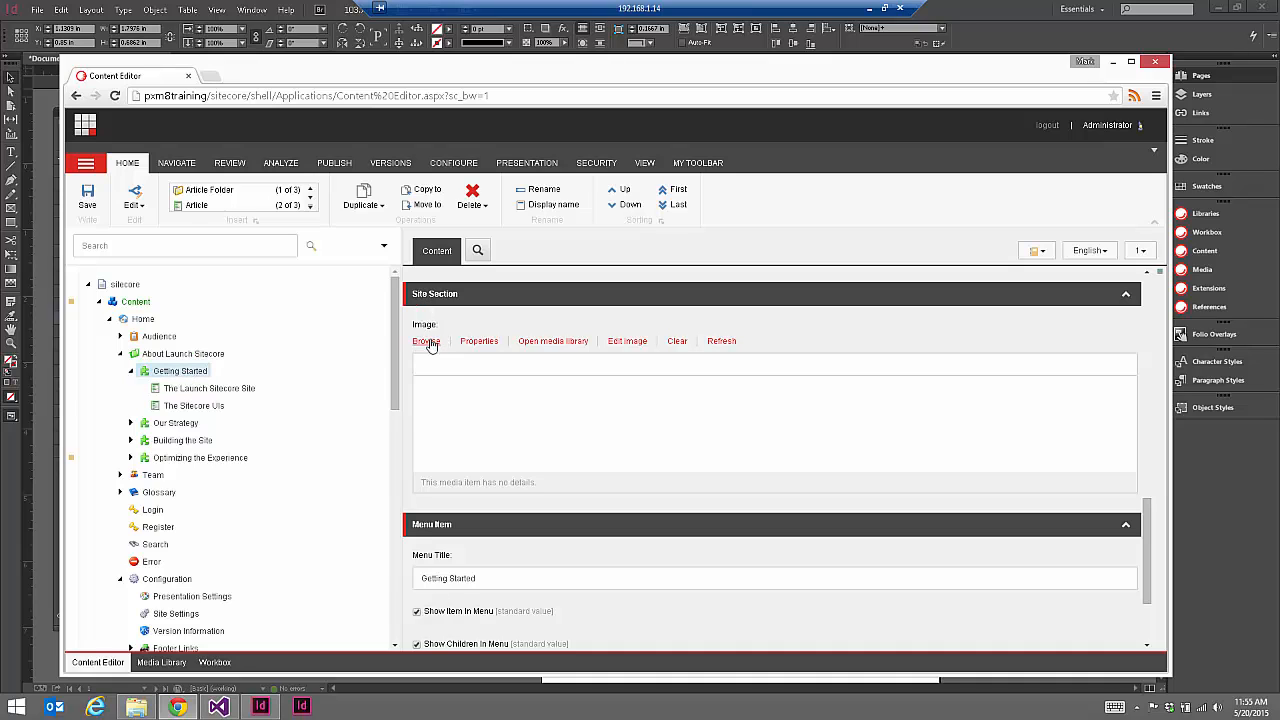
- Set the Getting Started item's section image to Buildings from Site Images/Backgrounds/Images and save the item
click(427, 341)
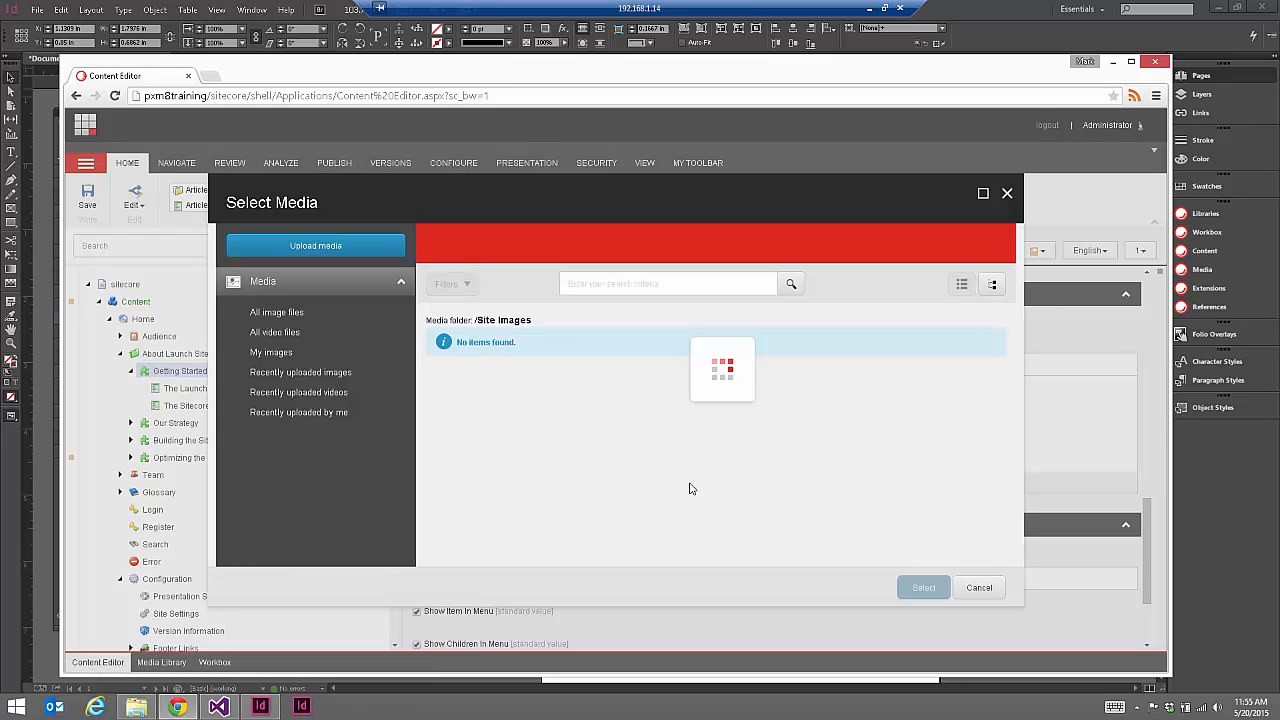
click(989, 284)
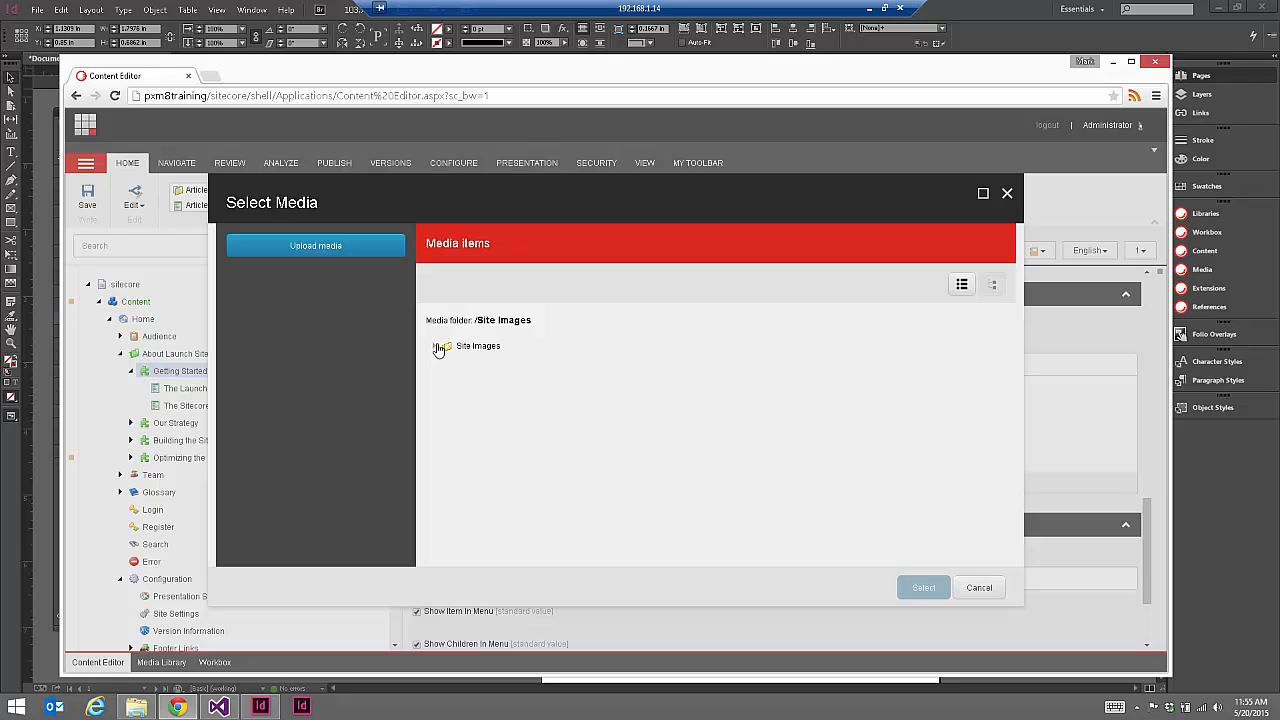
click(437, 347)
click(445, 372)
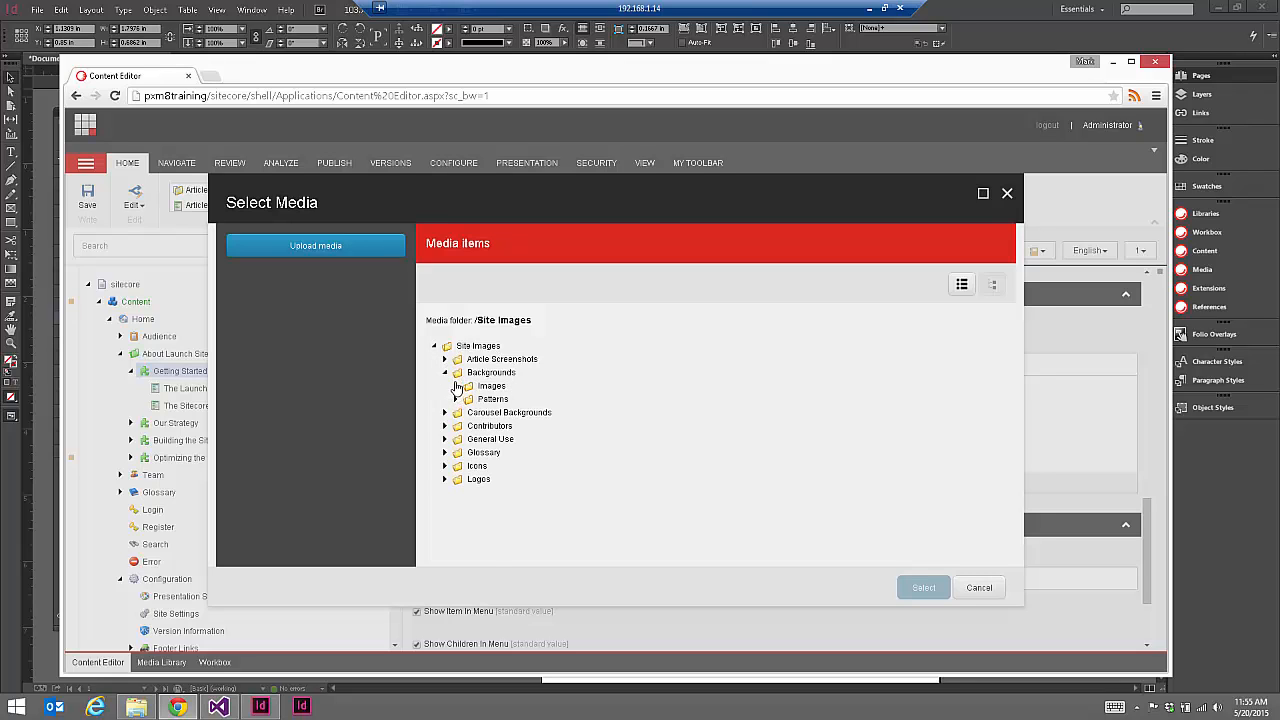
click(456, 386)
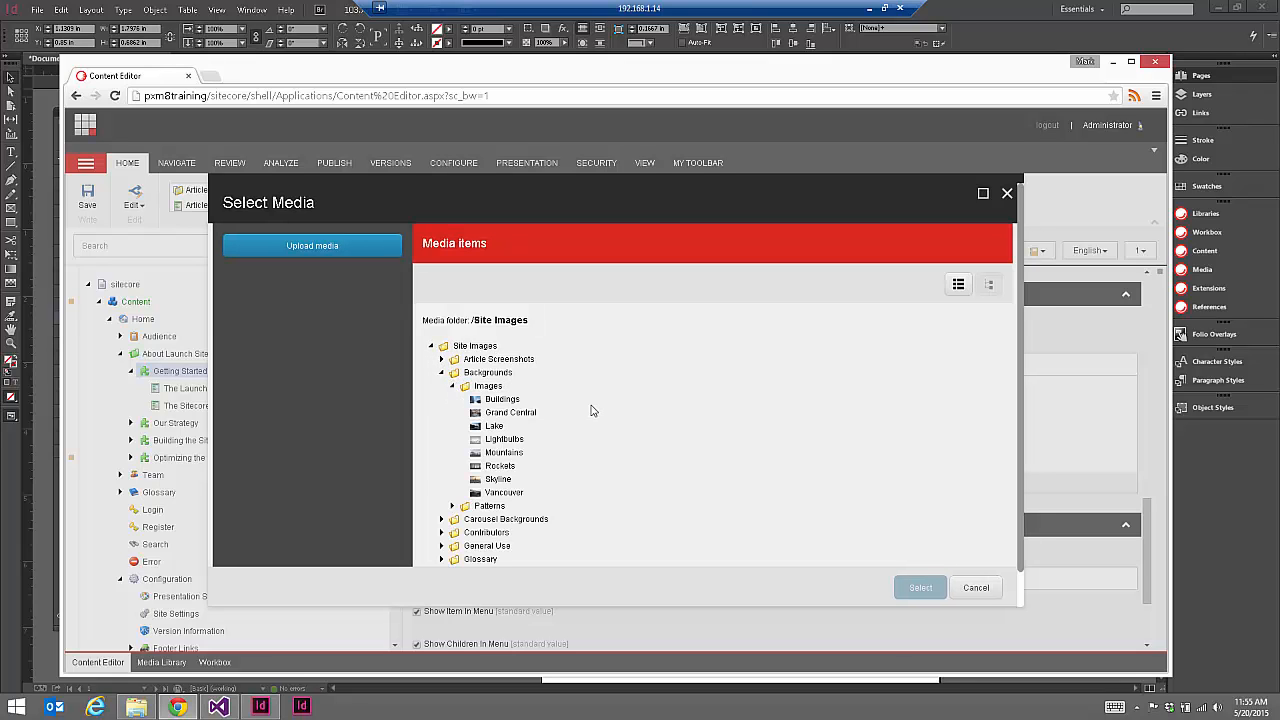
click(494, 401)
click(924, 590)
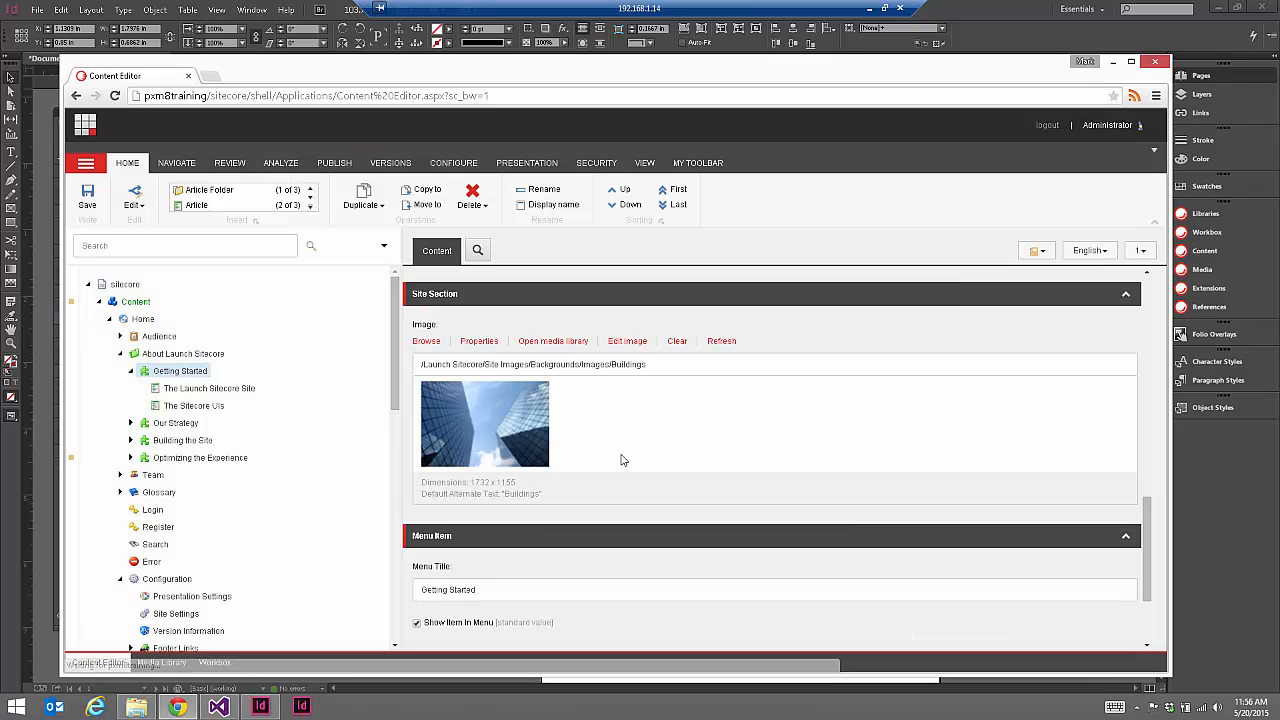
click(87, 196)
- Assign the Lightbulbs image from Site Images/Backgrounds/Images as the section image of the Our Strategy item
click(198, 424)
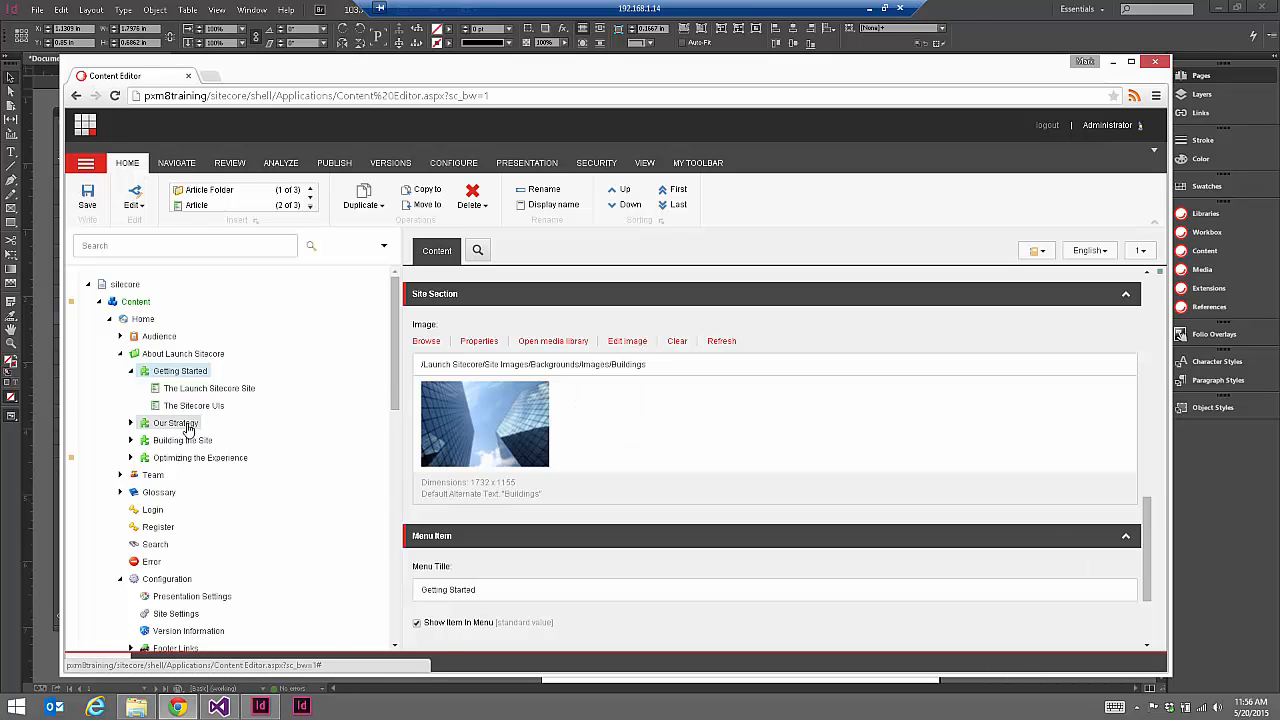
click(427, 341)
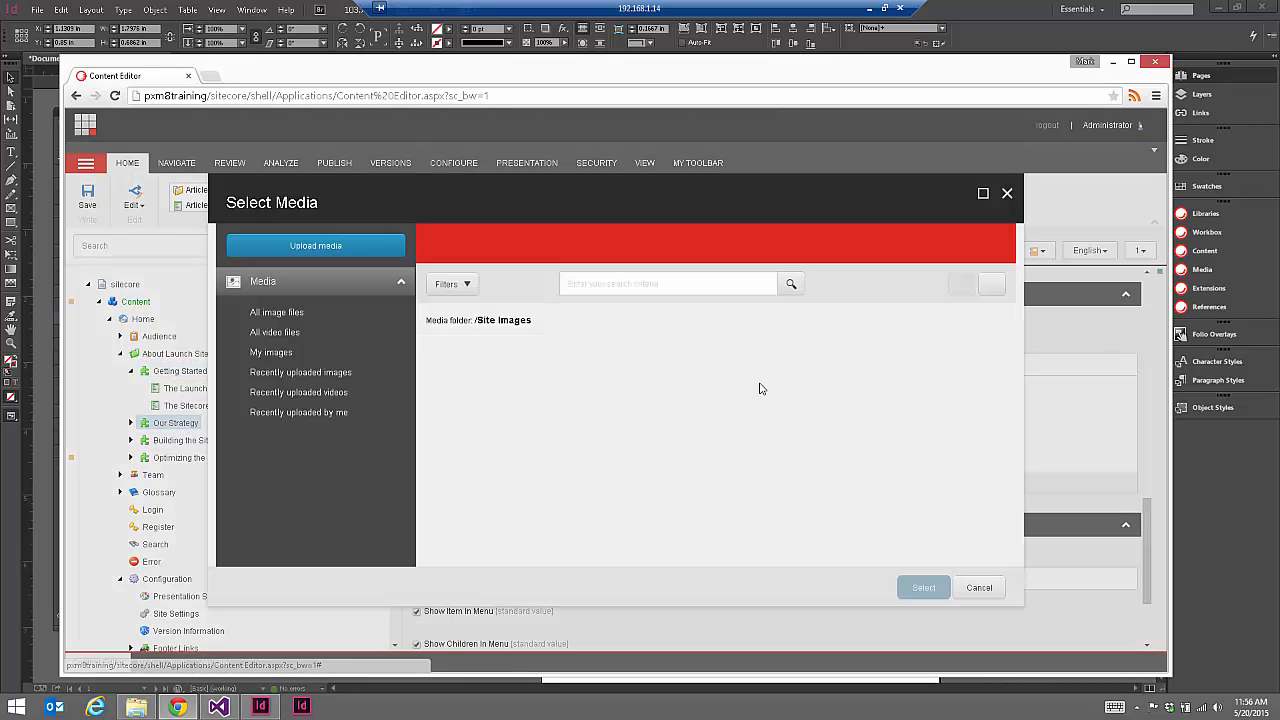
click(986, 284)
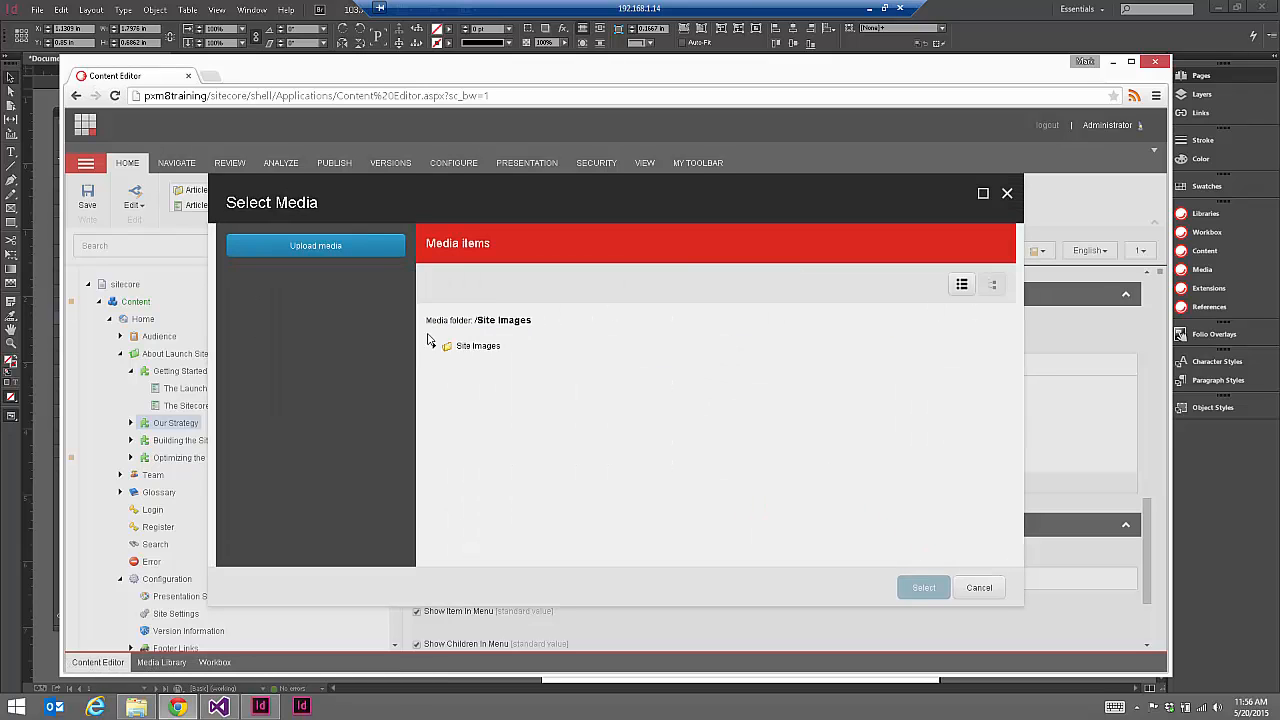
click(445, 372)
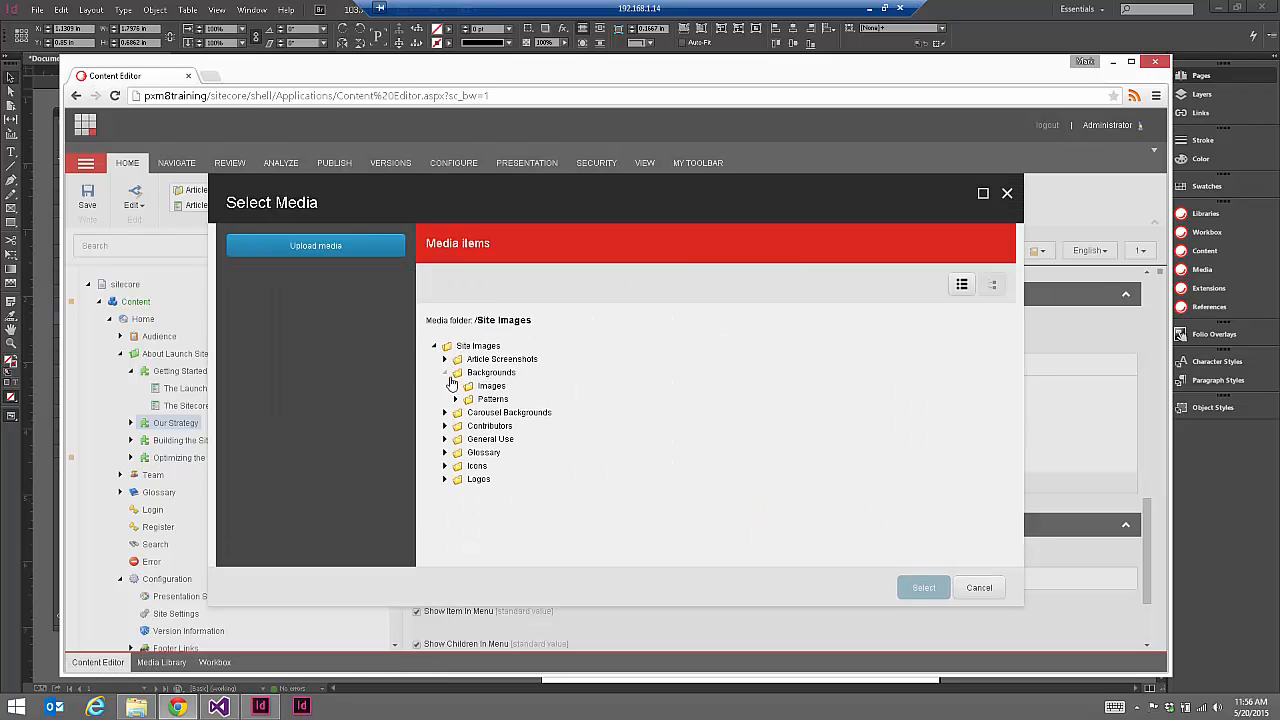
click(455, 385)
click(503, 439)
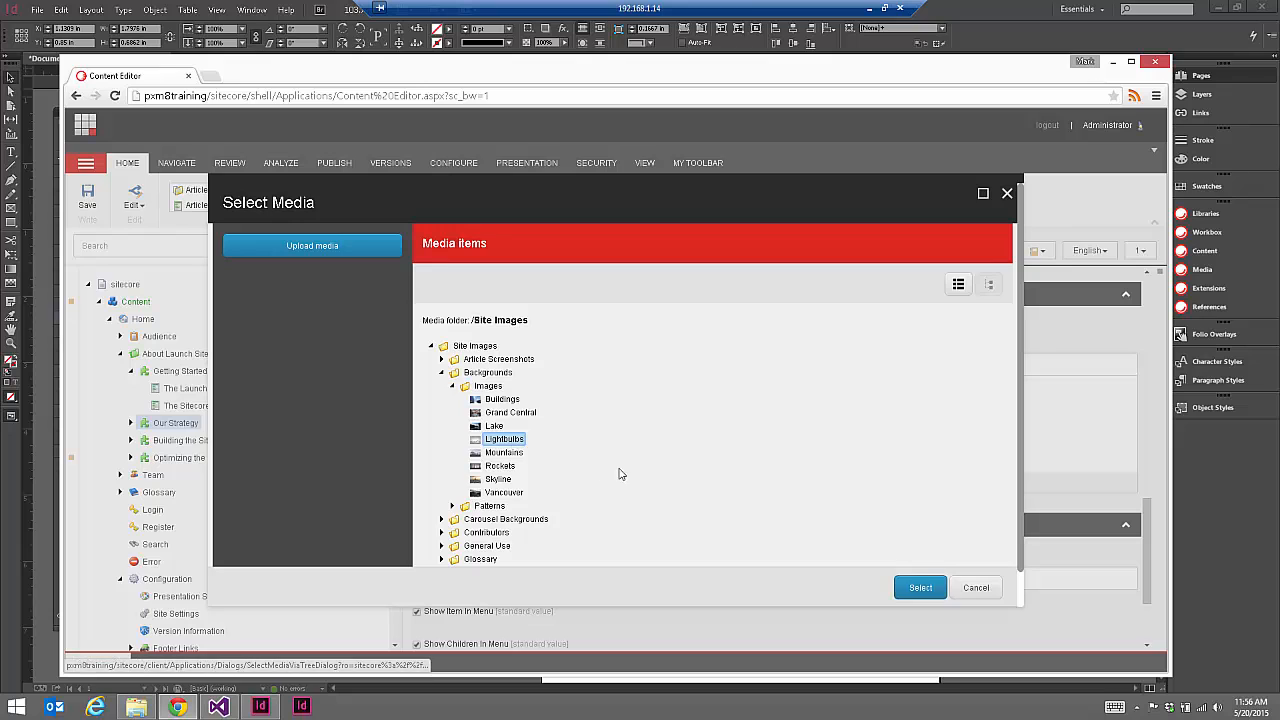
click(920, 588)
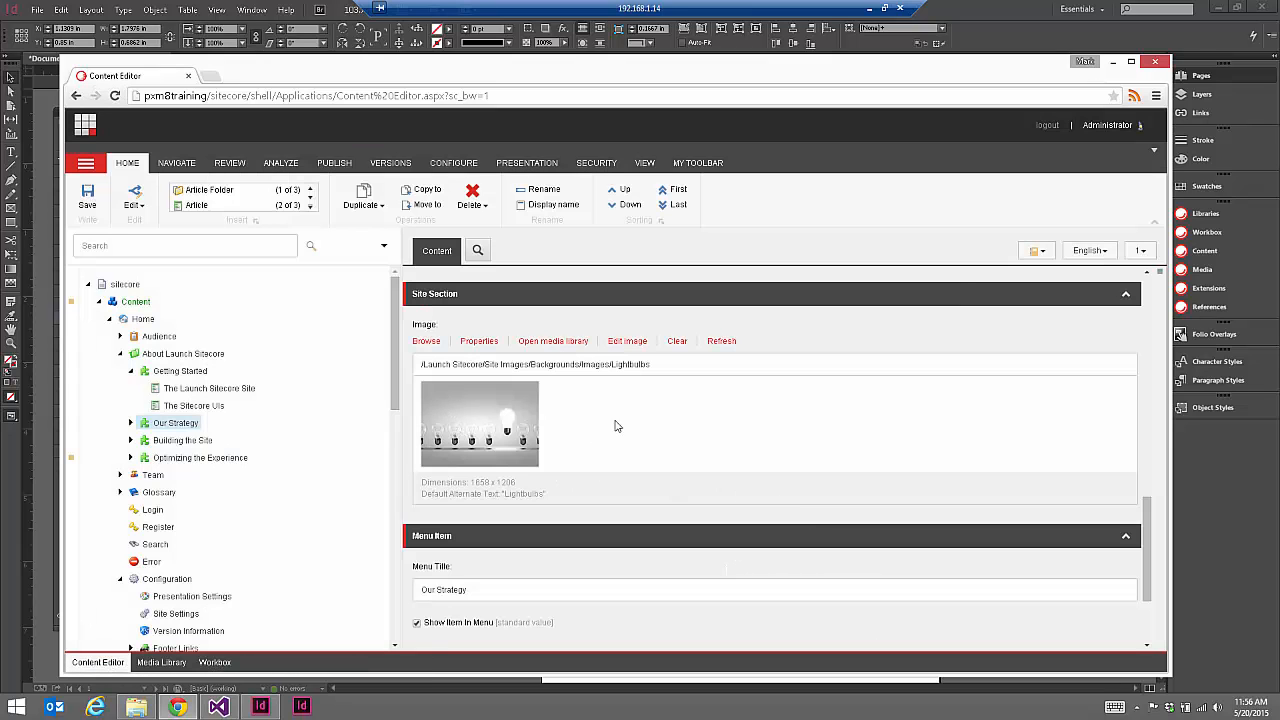
- Assign the Rockets image from Site Images/Backgrounds/Images as the section image of the Building the Site item
click(203, 442)
click(426, 341)
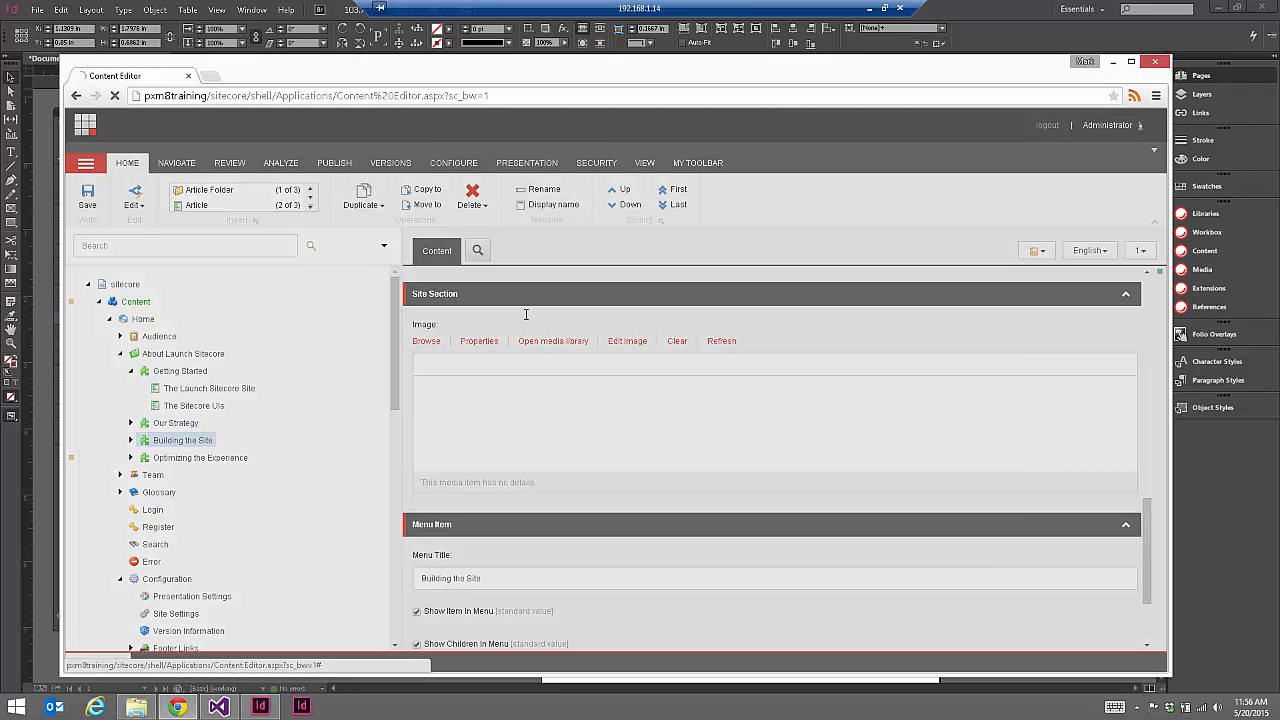
click(989, 284)
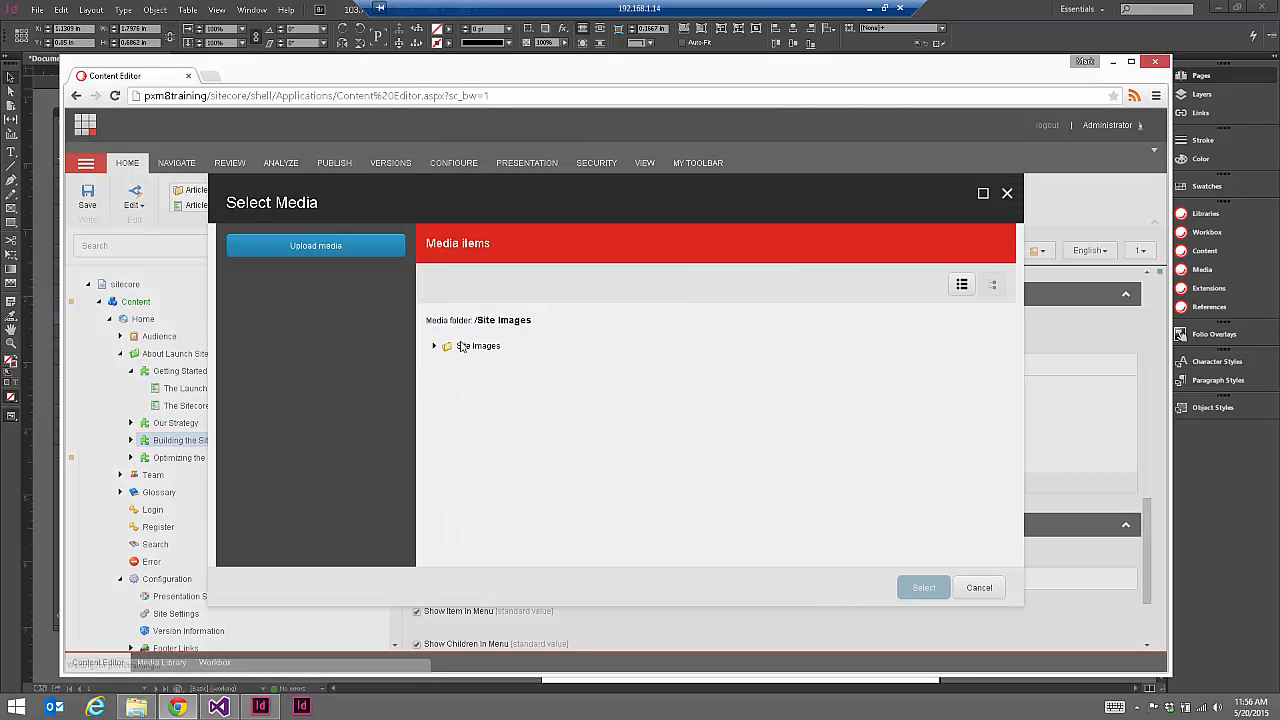
click(445, 372)
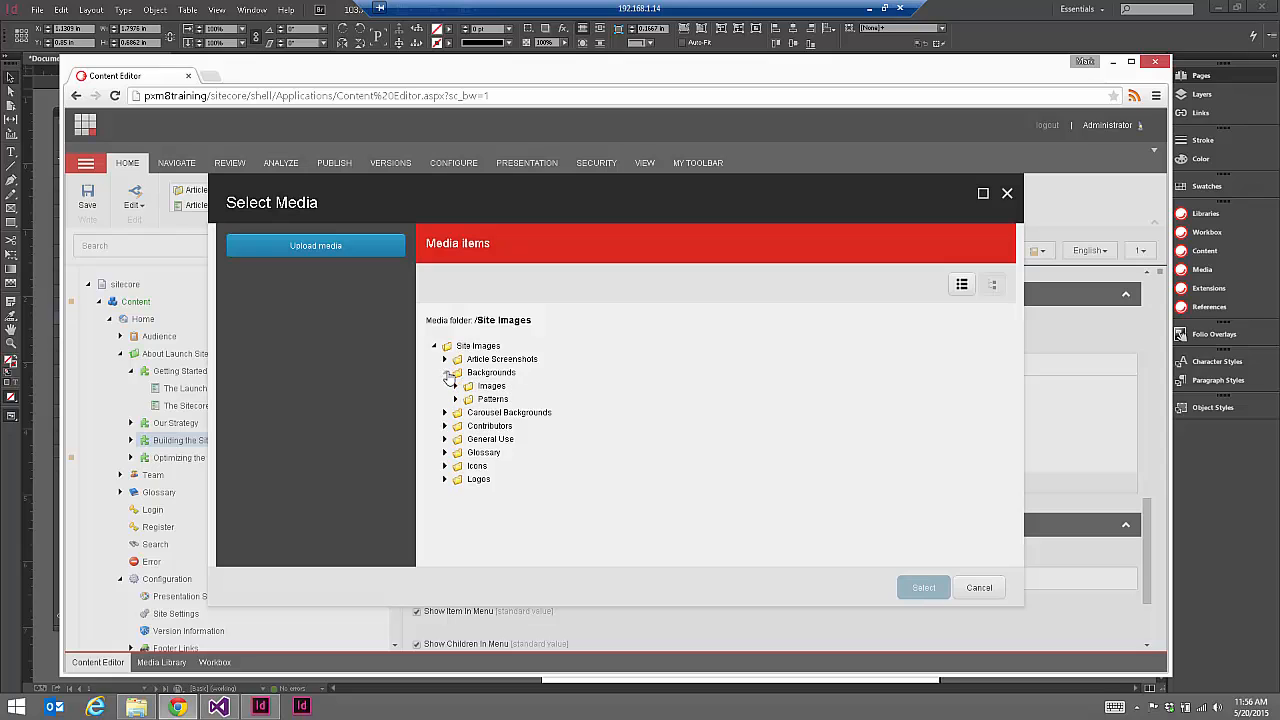
click(456, 387)
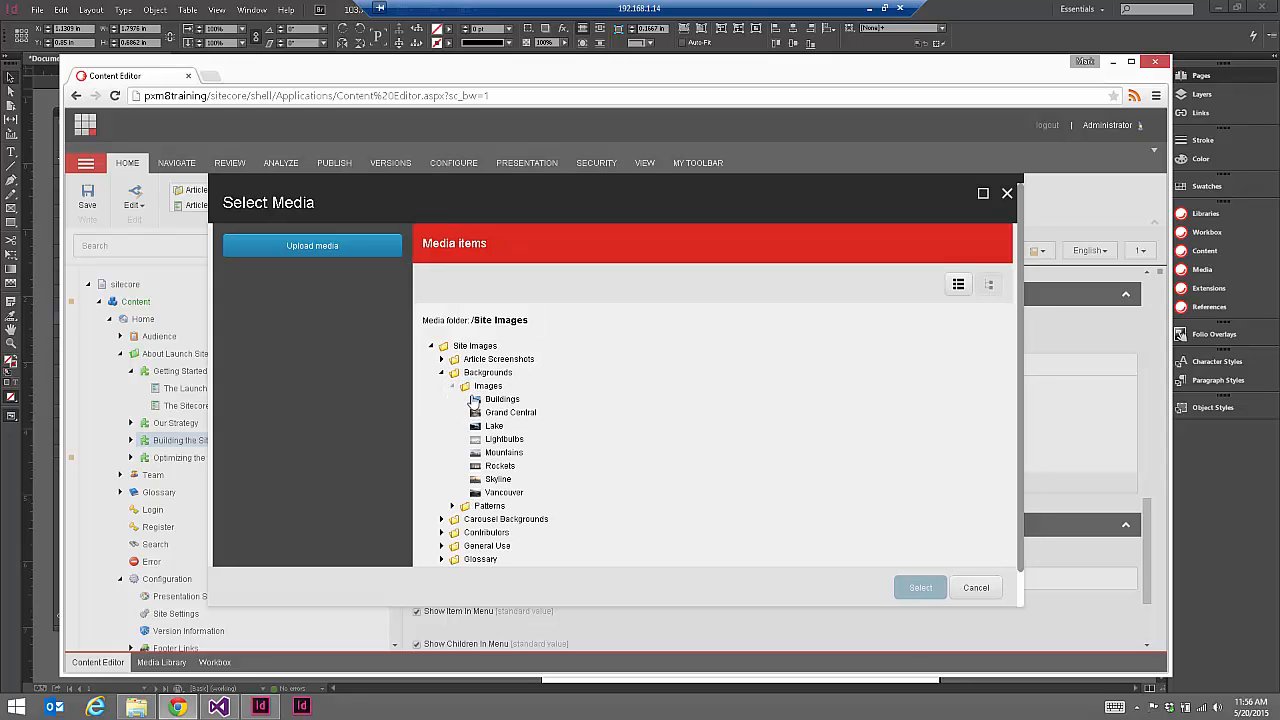
click(498, 466)
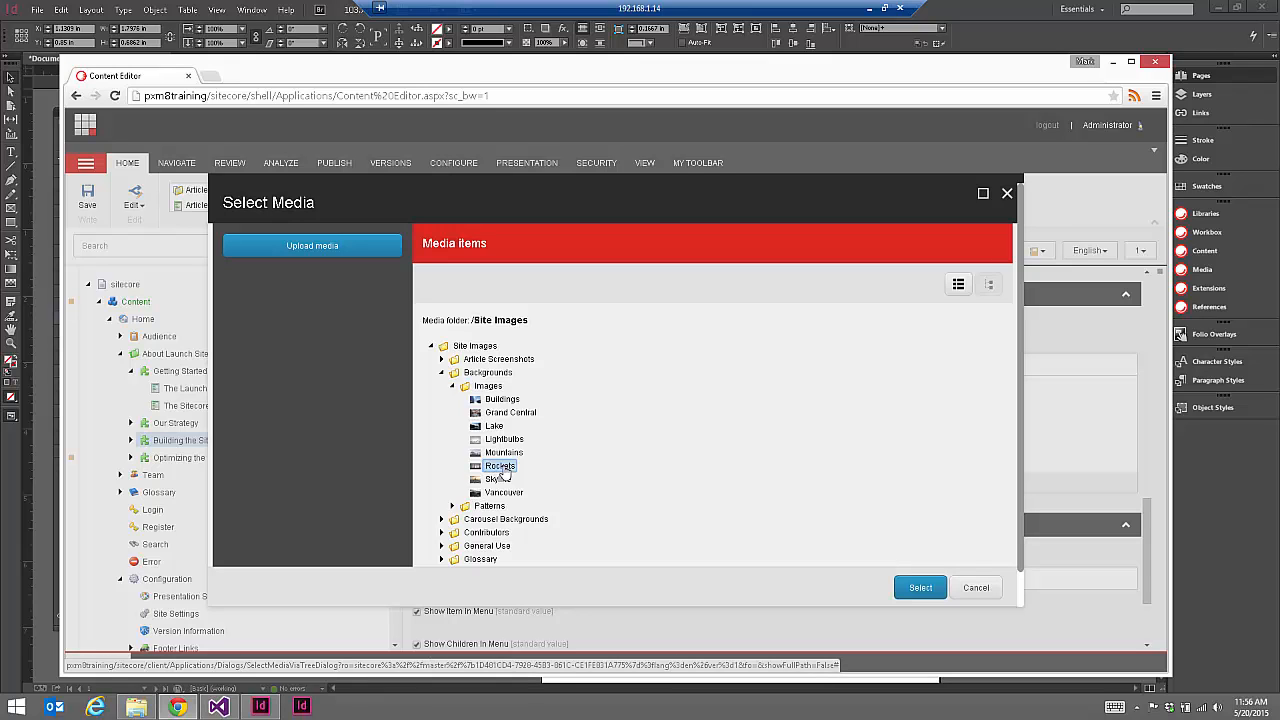
click(917, 590)
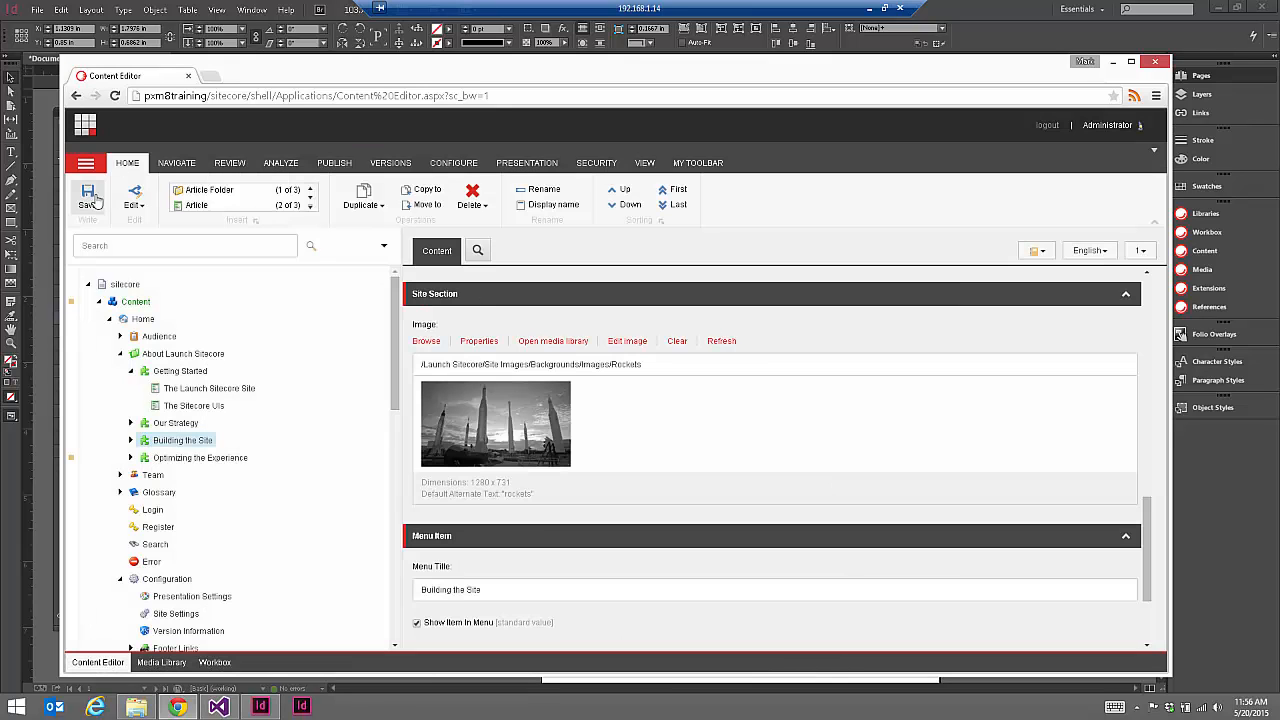
- Assign the Grand Central image from Site Images/Backgrounds/Images as the section image of the Optimizing the Experience item
click(190, 458)
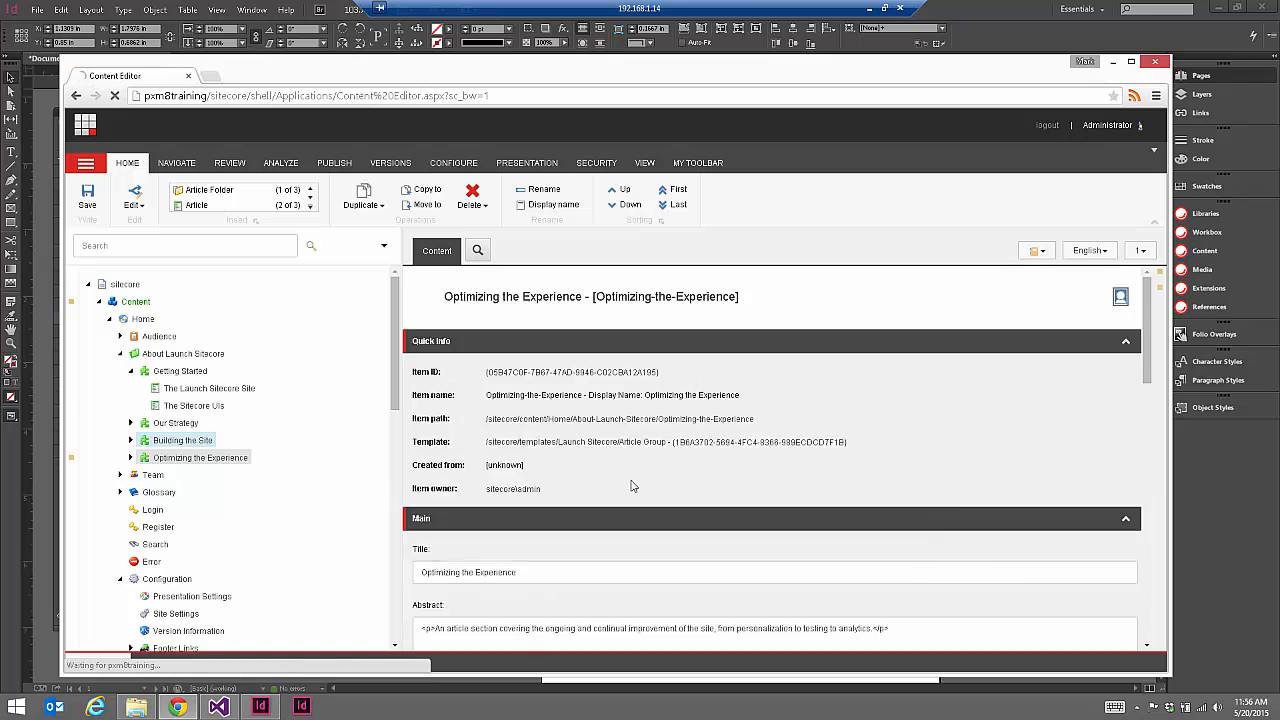
click(426, 341)
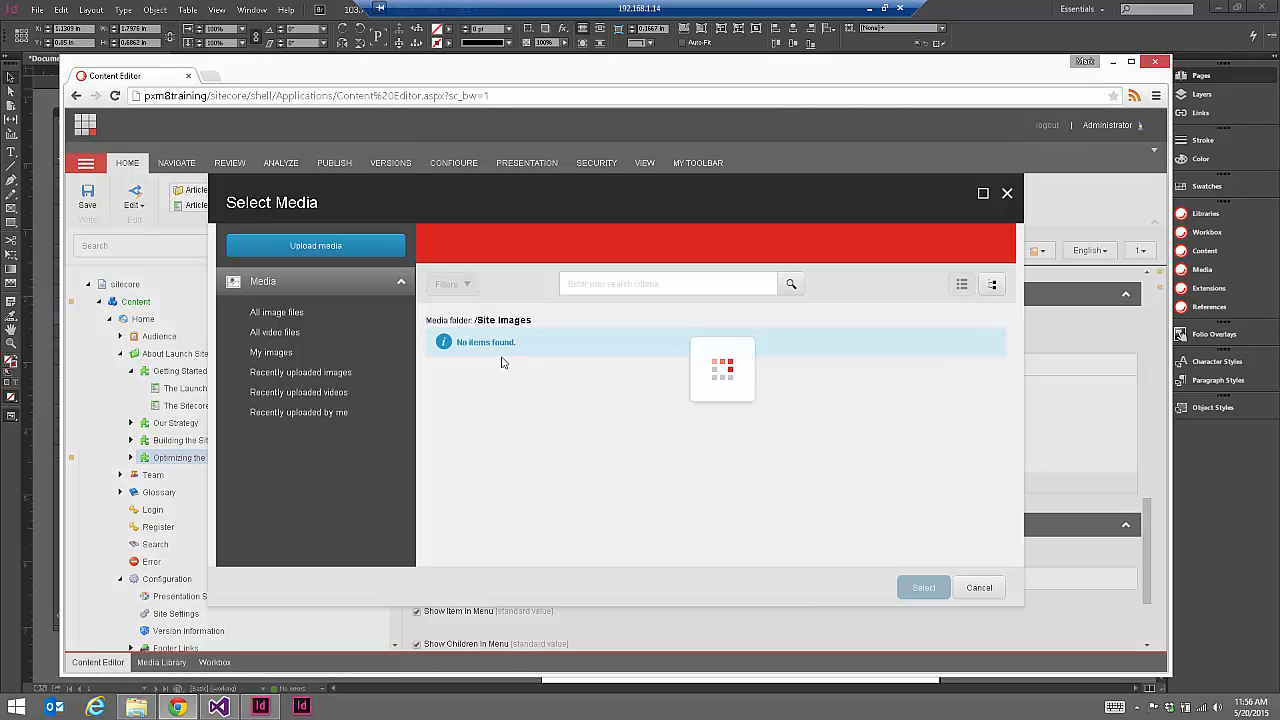
click(989, 284)
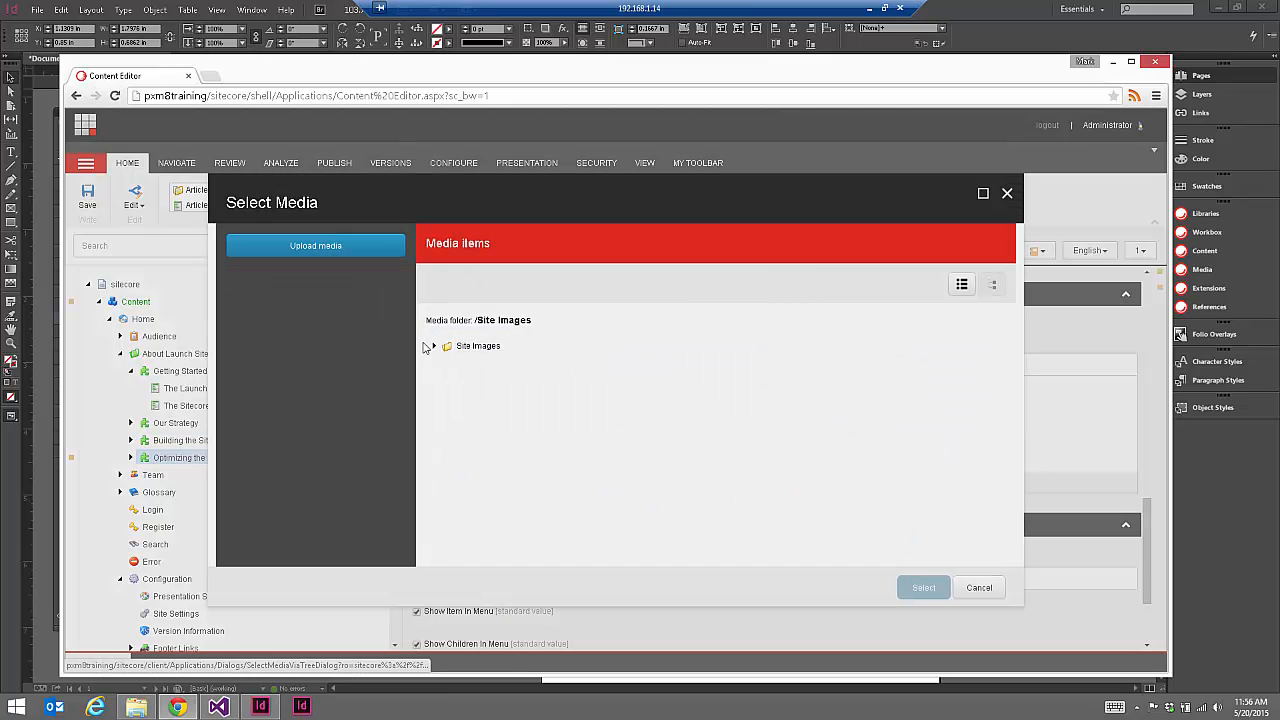
click(433, 346)
click(443, 372)
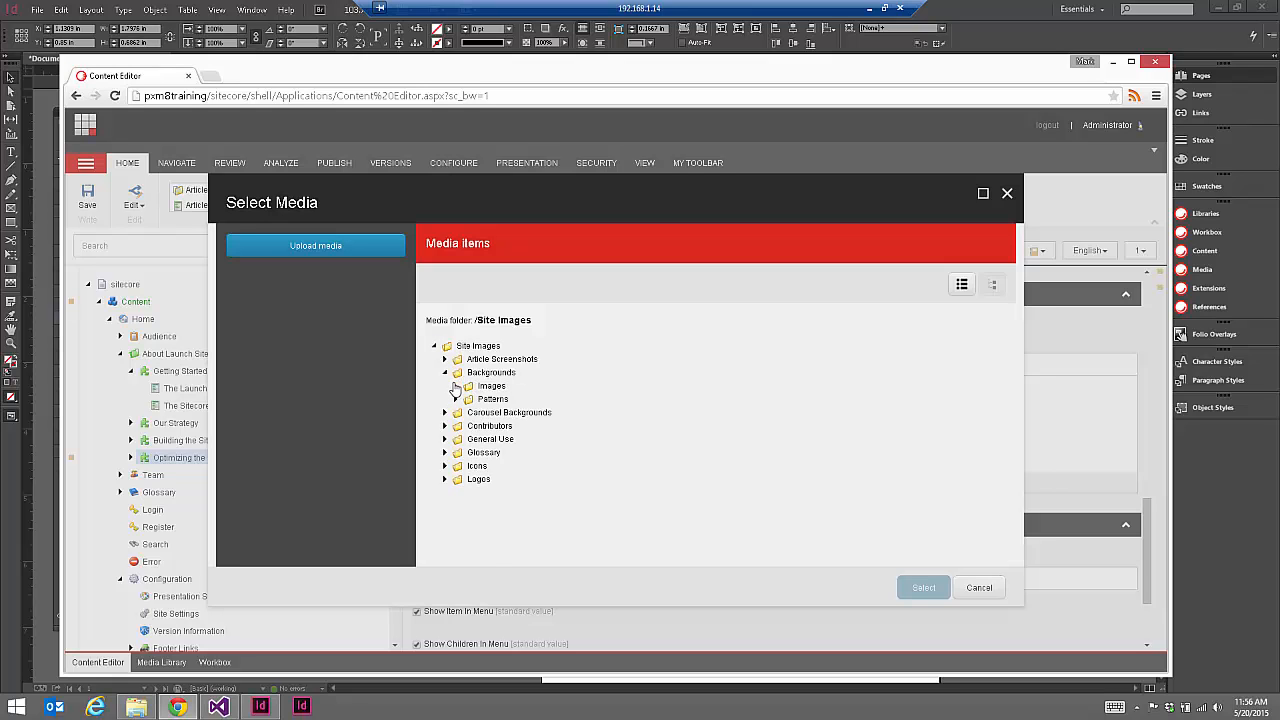
click(455, 387)
click(515, 413)
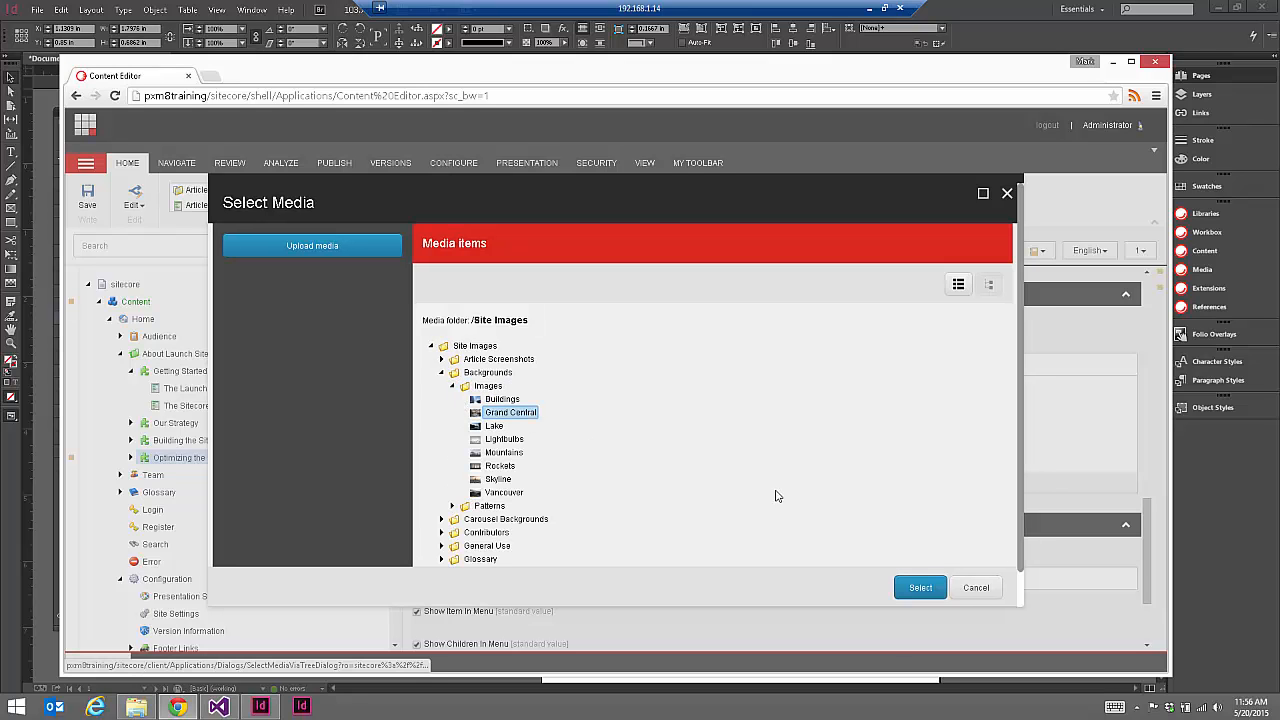
click(918, 587)
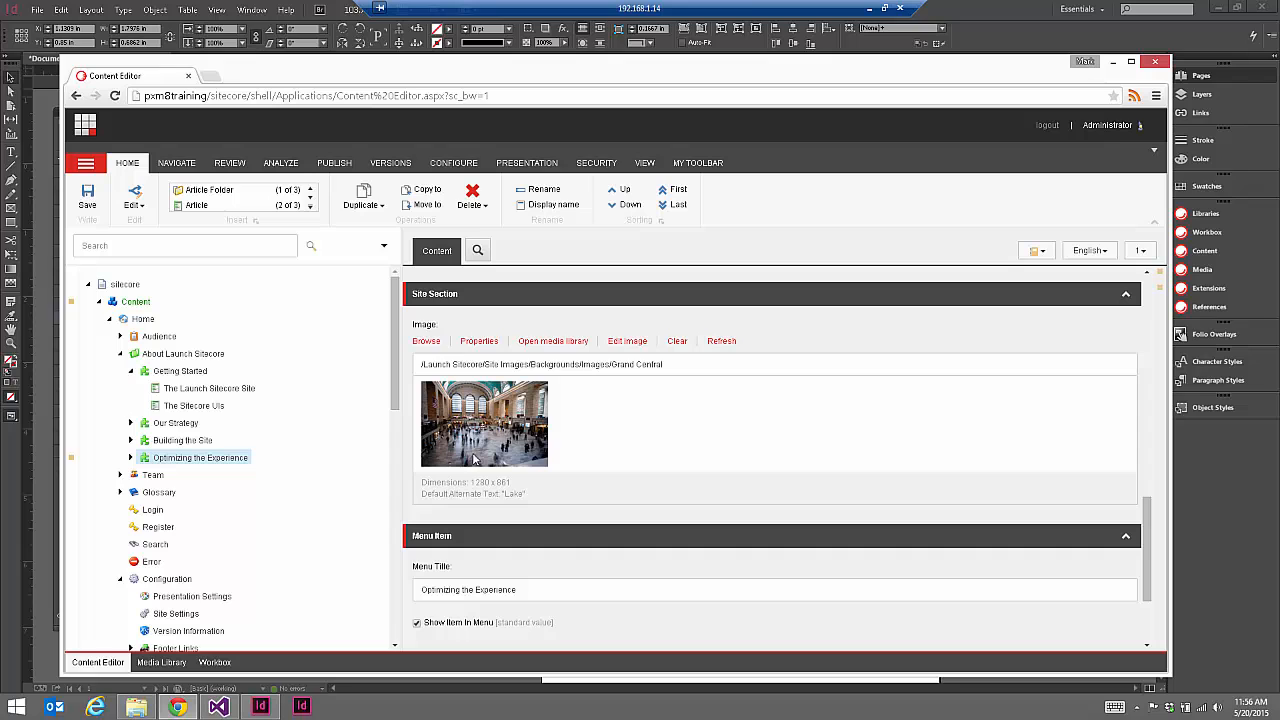
- Save the Optimizing the Experience item with its assigned section image
click(87, 197)
- Expand the Chapter Left and Chapter Right pages with their snippets in the book project and review the Chapter Left snippet's Items and Attributes fields
scroll(194, 484, down, 10)
click(184, 470)
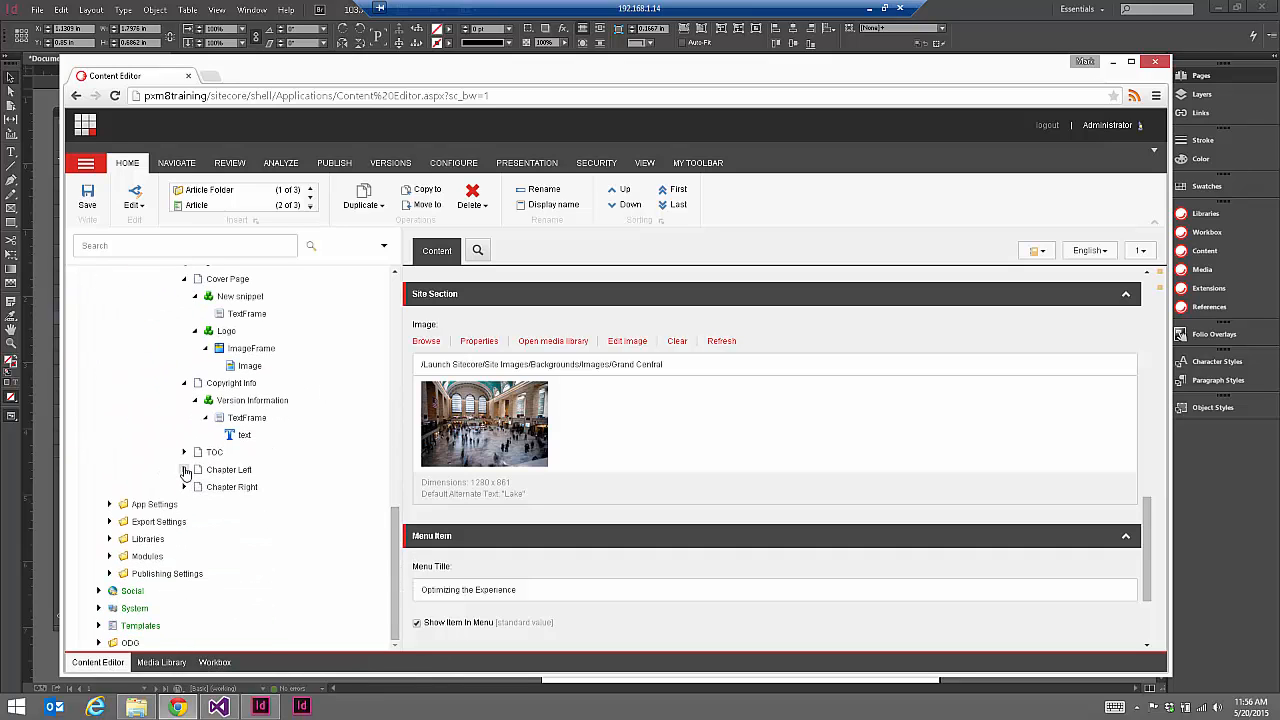
click(184, 504)
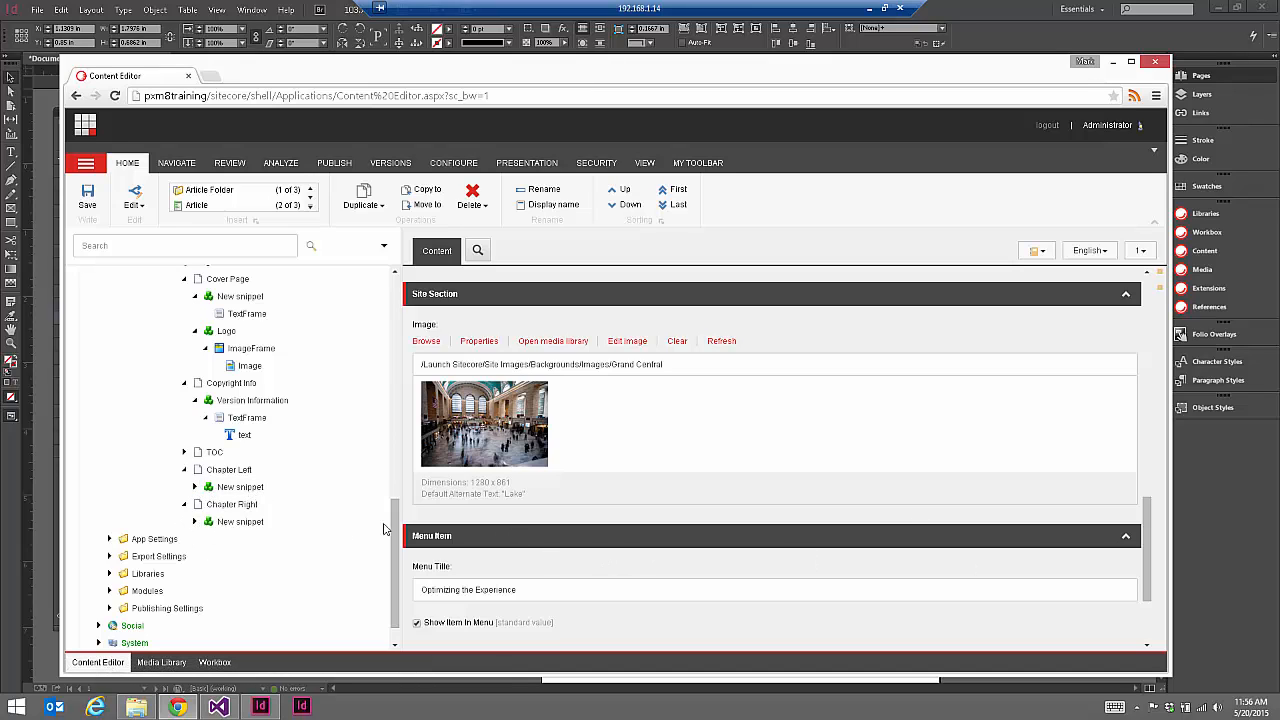
click(195, 487)
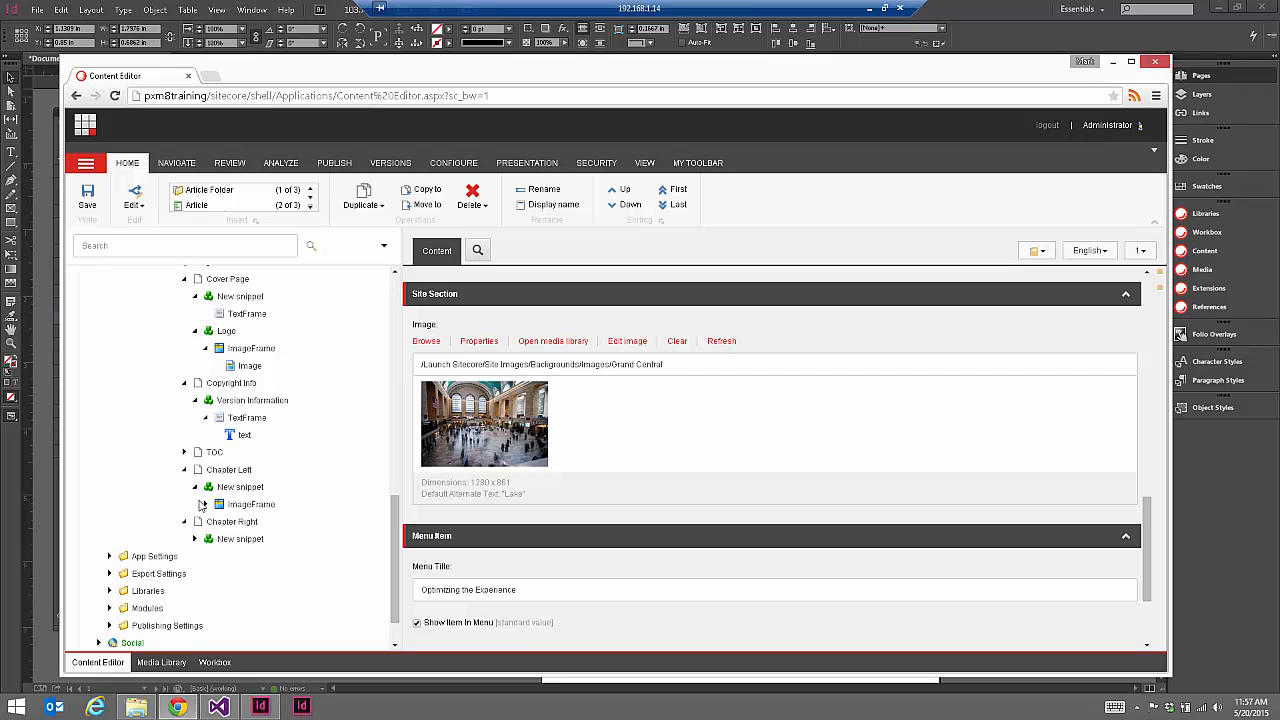
click(238, 487)
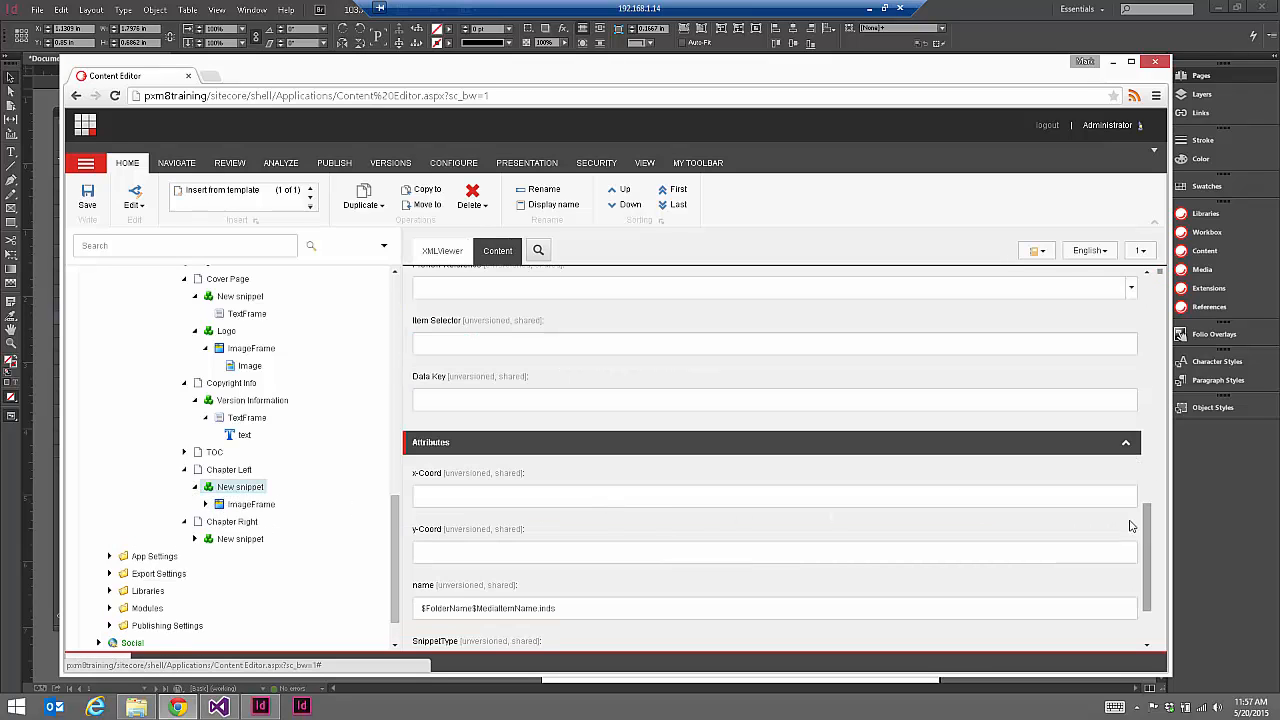
drag(1148, 503, 1153, 464)
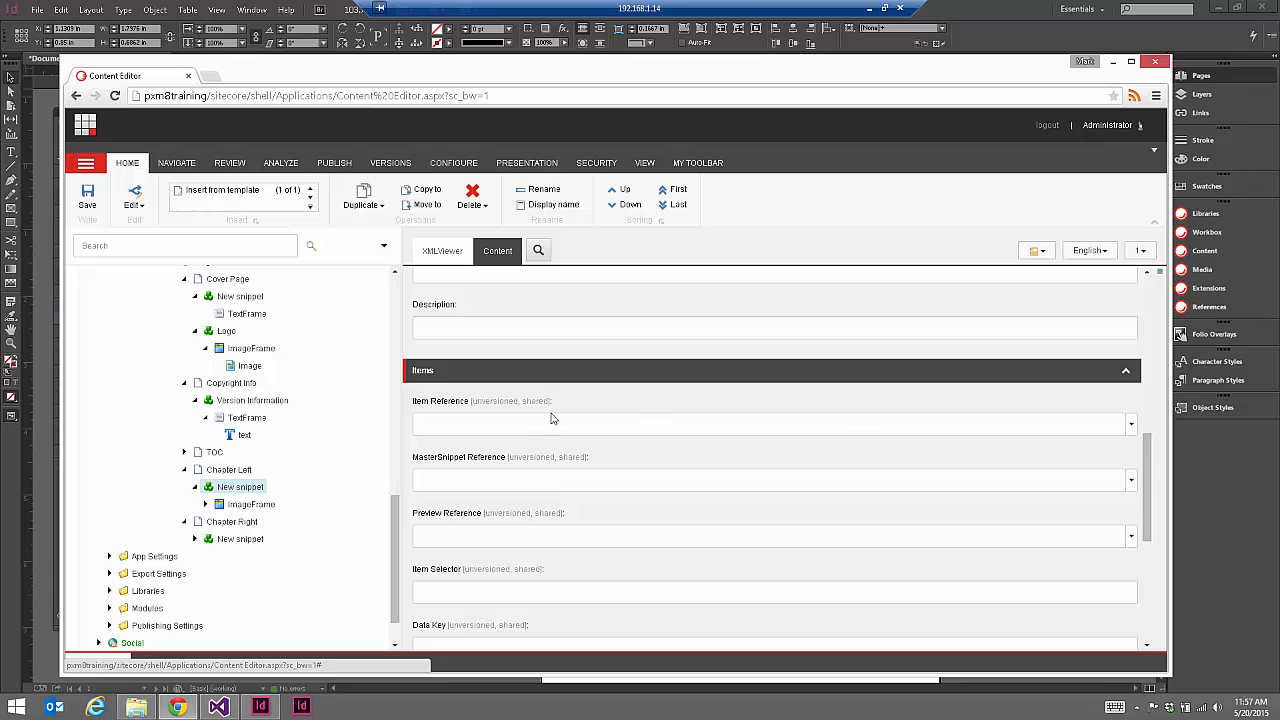
click(195, 539)
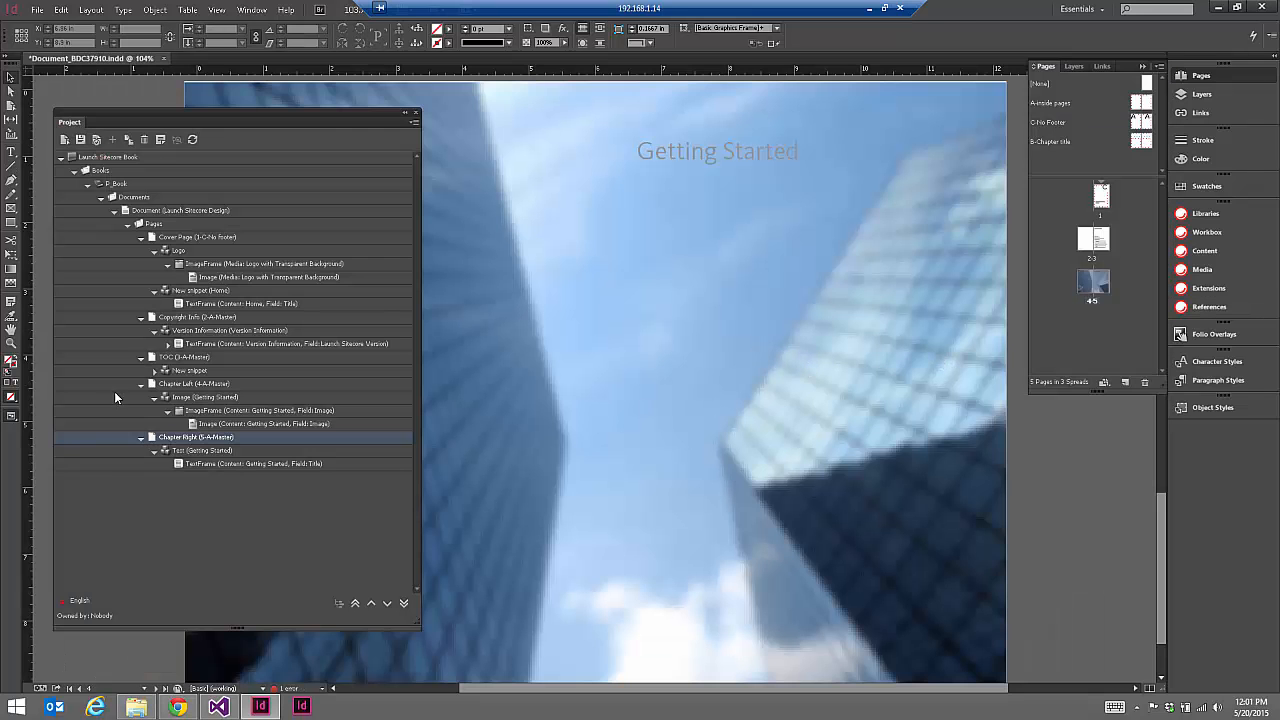
- In InDesign, inspect the Chapter Left image snippet, the Chapter Right text snippet with its TextFrame, and the text under Version Information
click(192, 397)
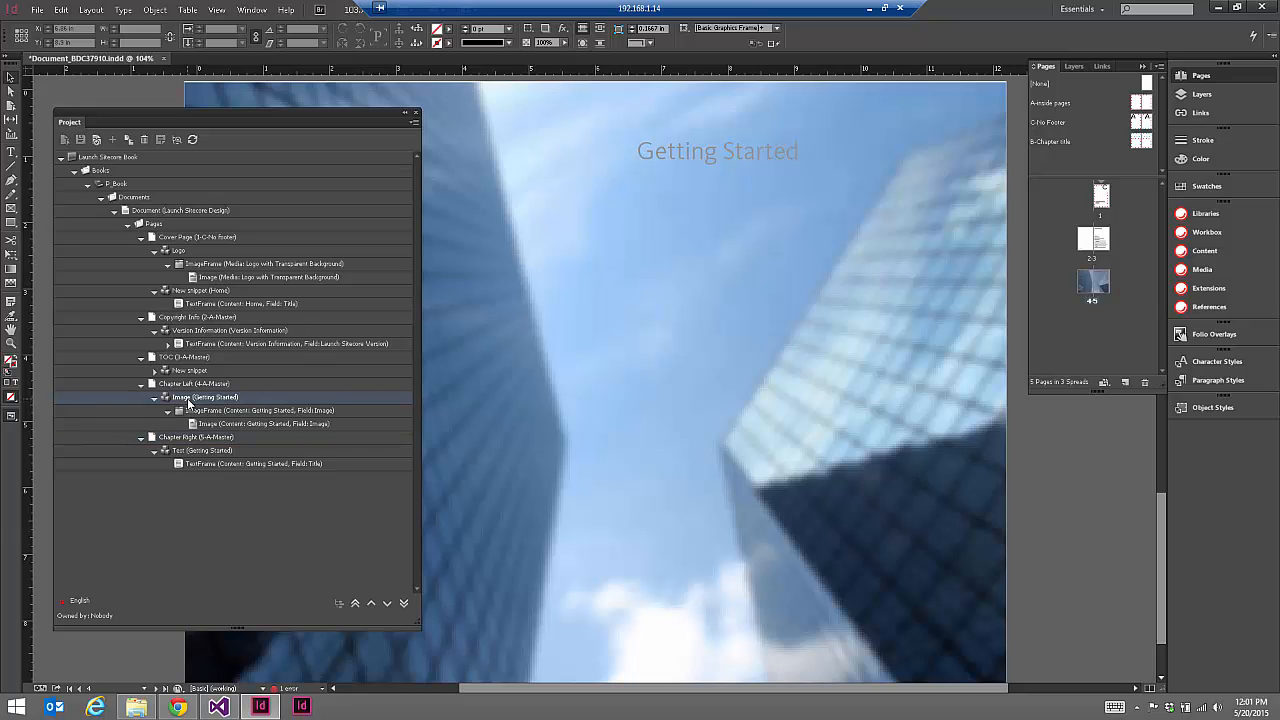
click(179, 452)
click(193, 465)
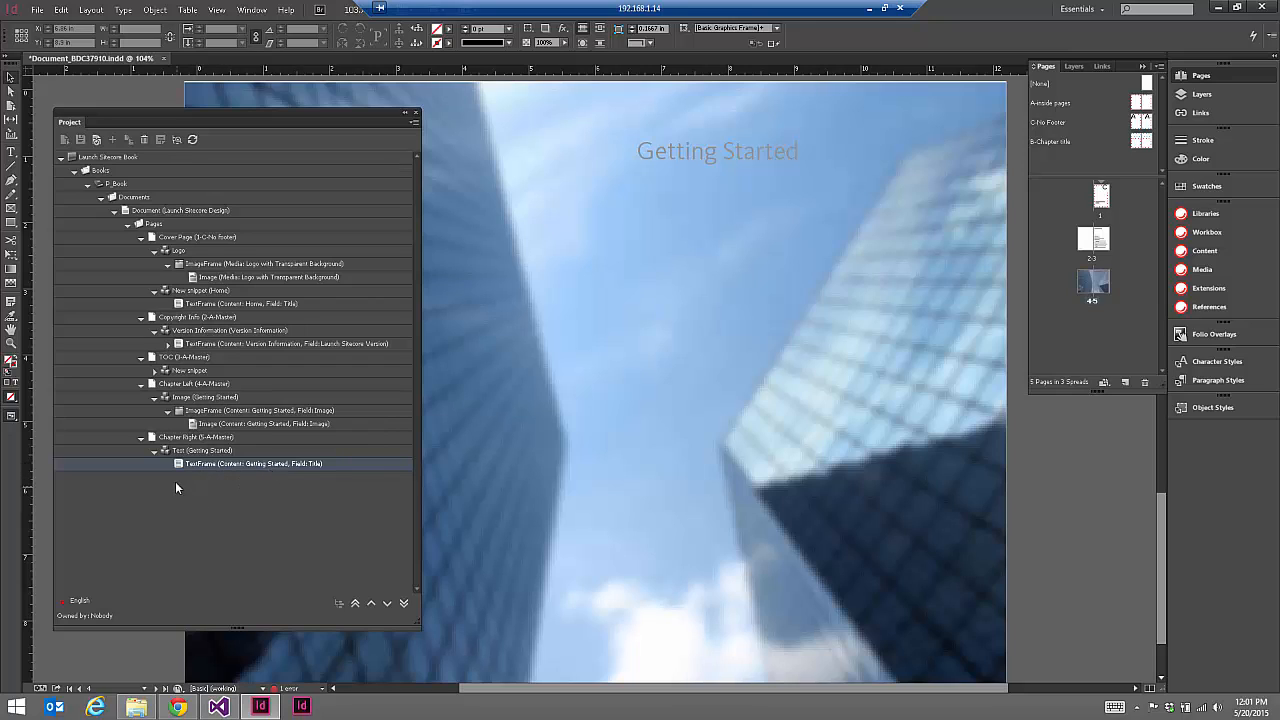
click(167, 344)
click(203, 359)
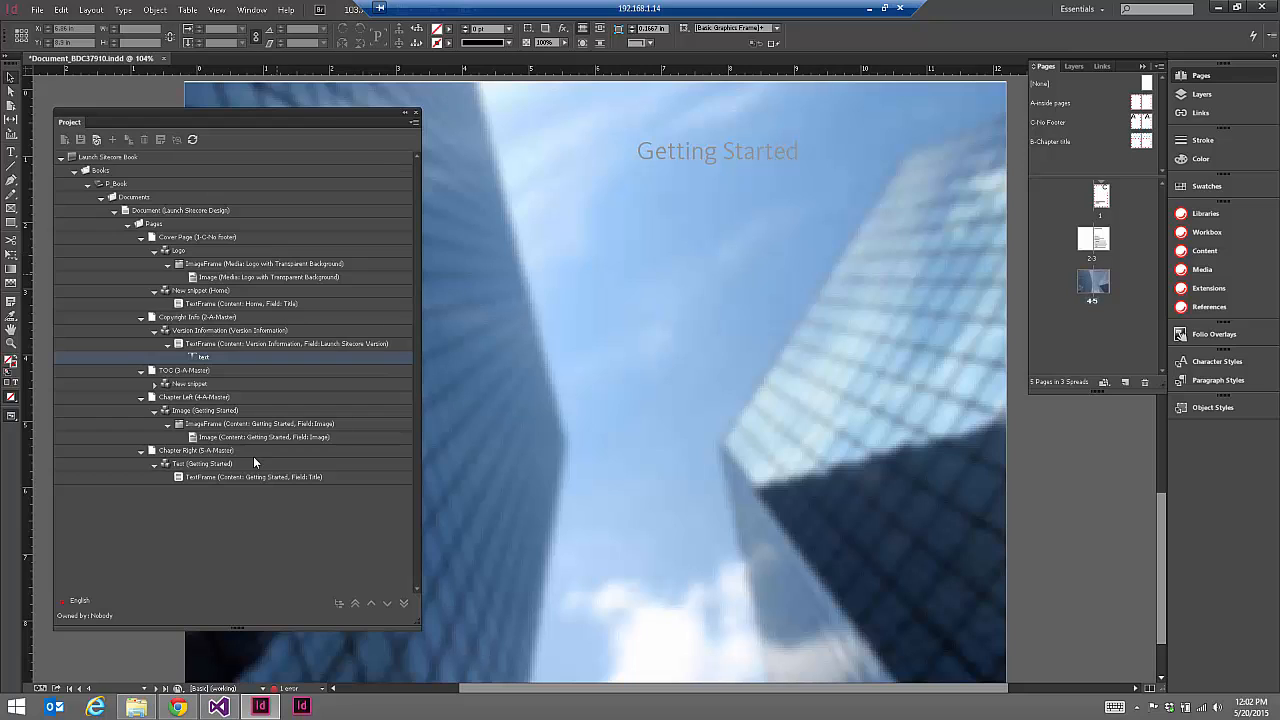
click(197, 480)
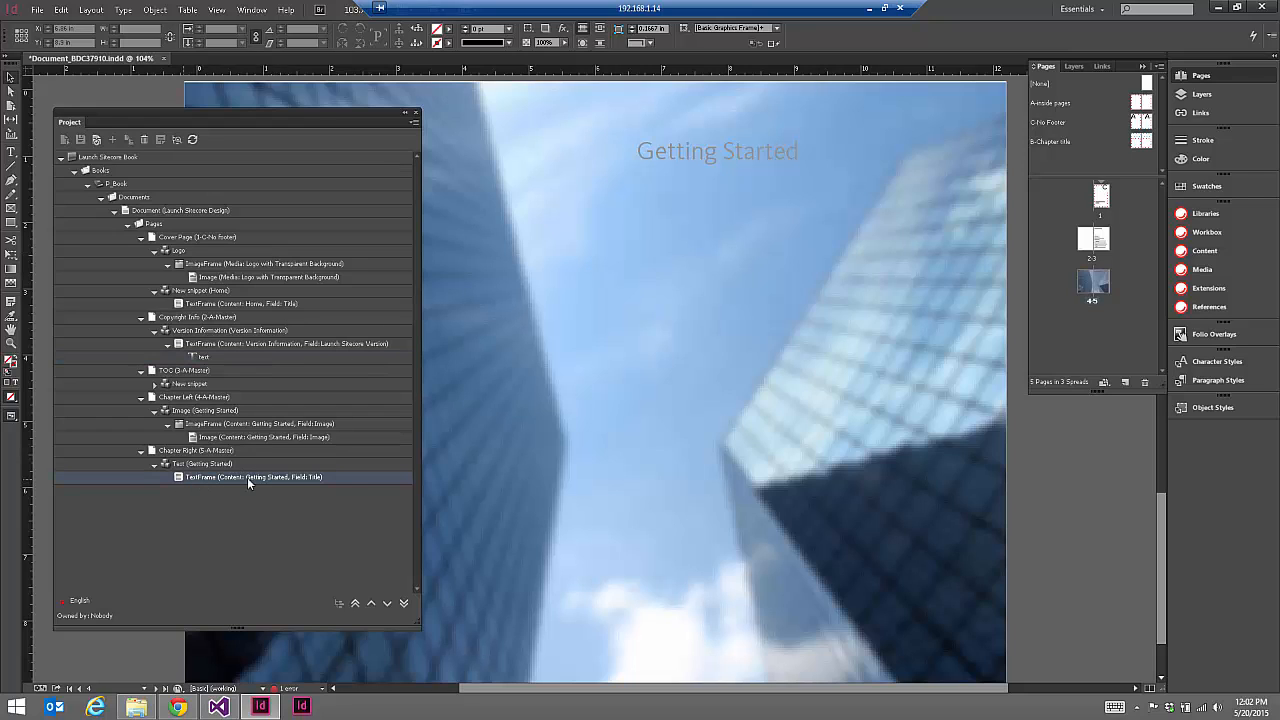
- Compare the layers used by the Getting Started title frame and the background image frame on the chapter spread
click(678, 118)
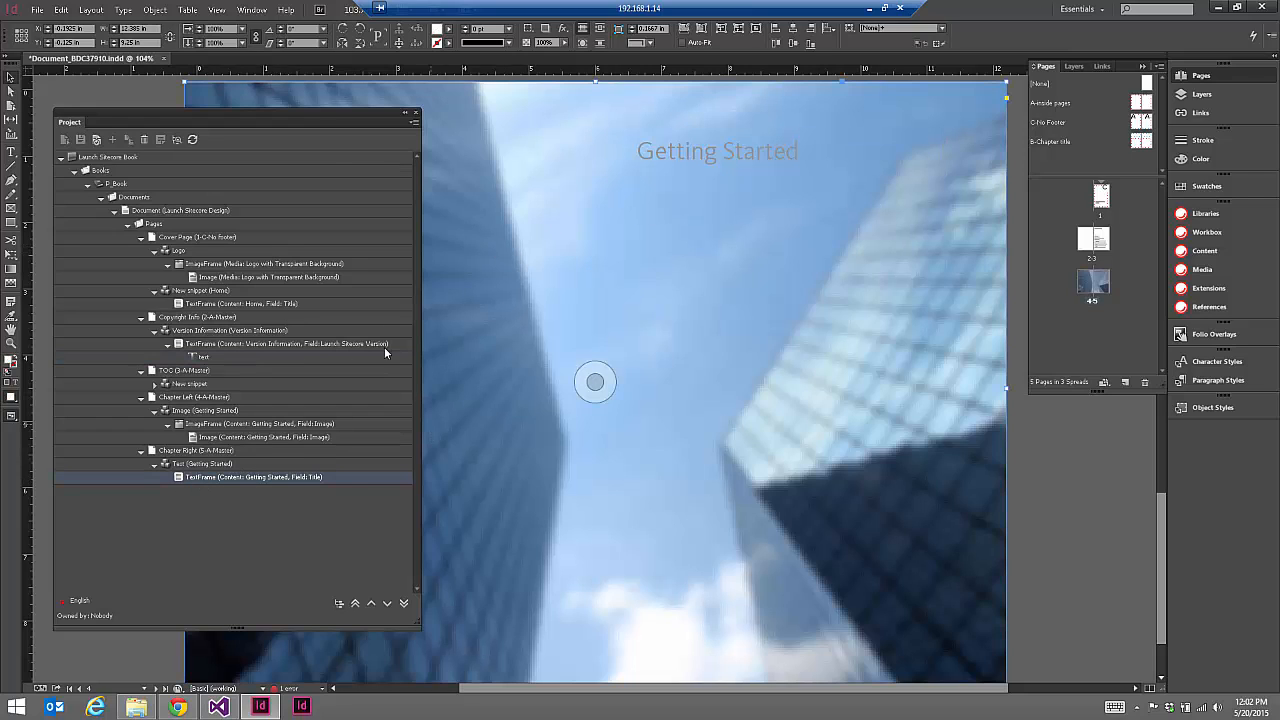
click(721, 172)
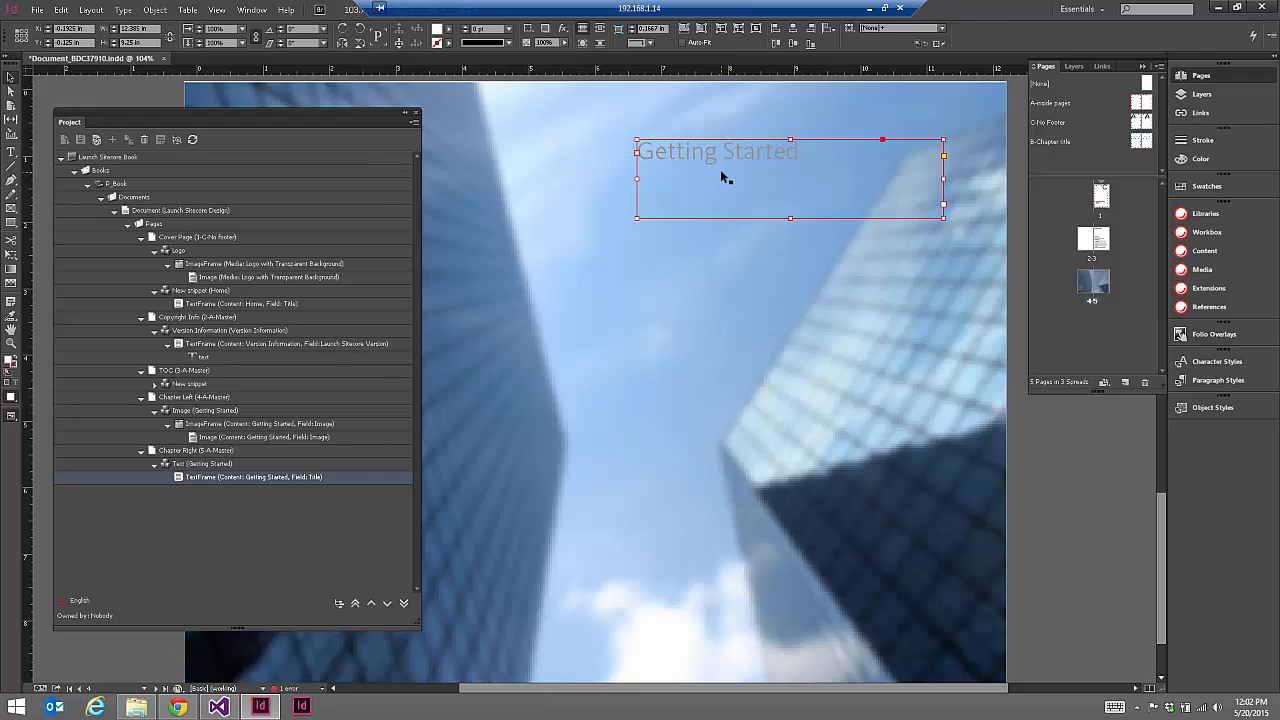
click(1074, 66)
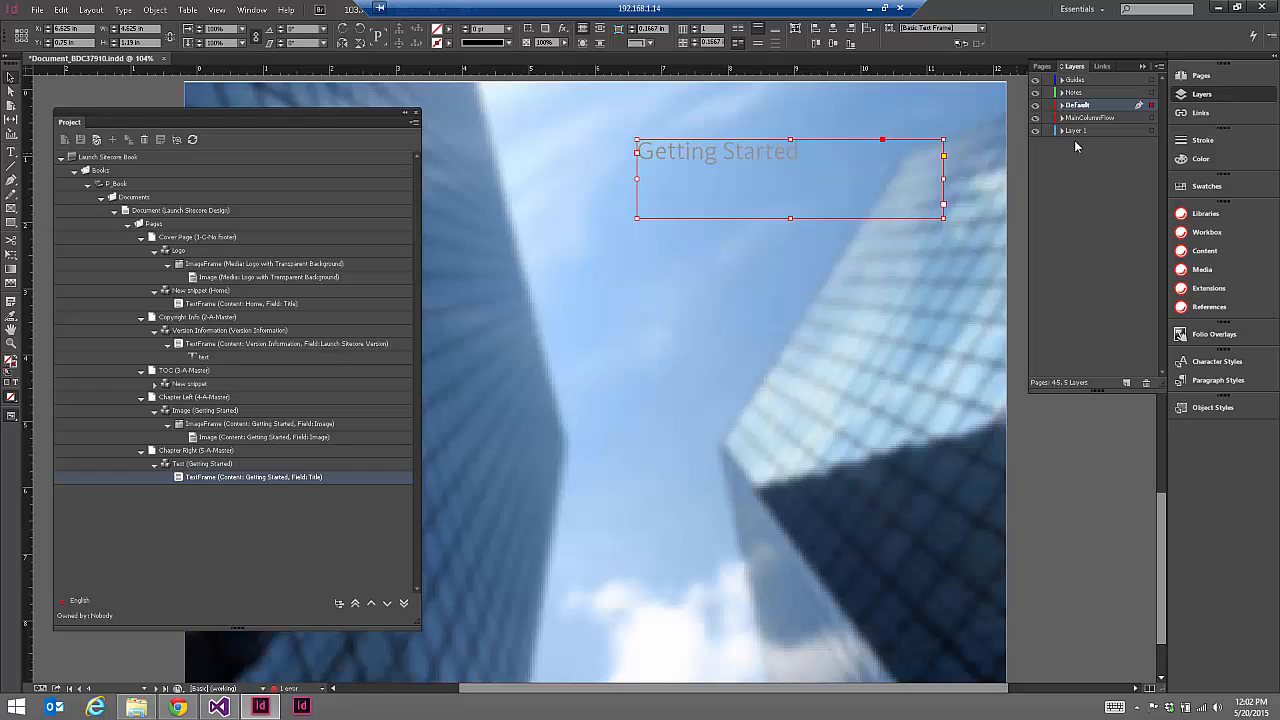
click(1076, 130)
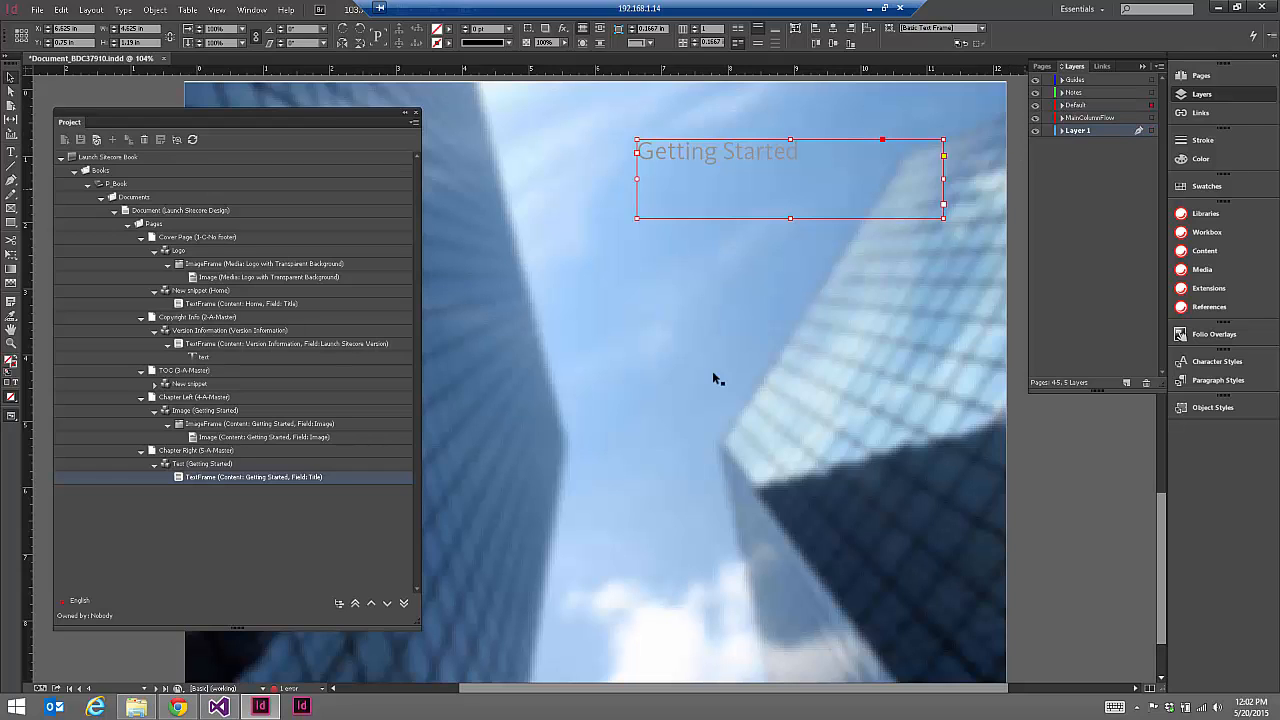
click(817, 186)
click(671, 291)
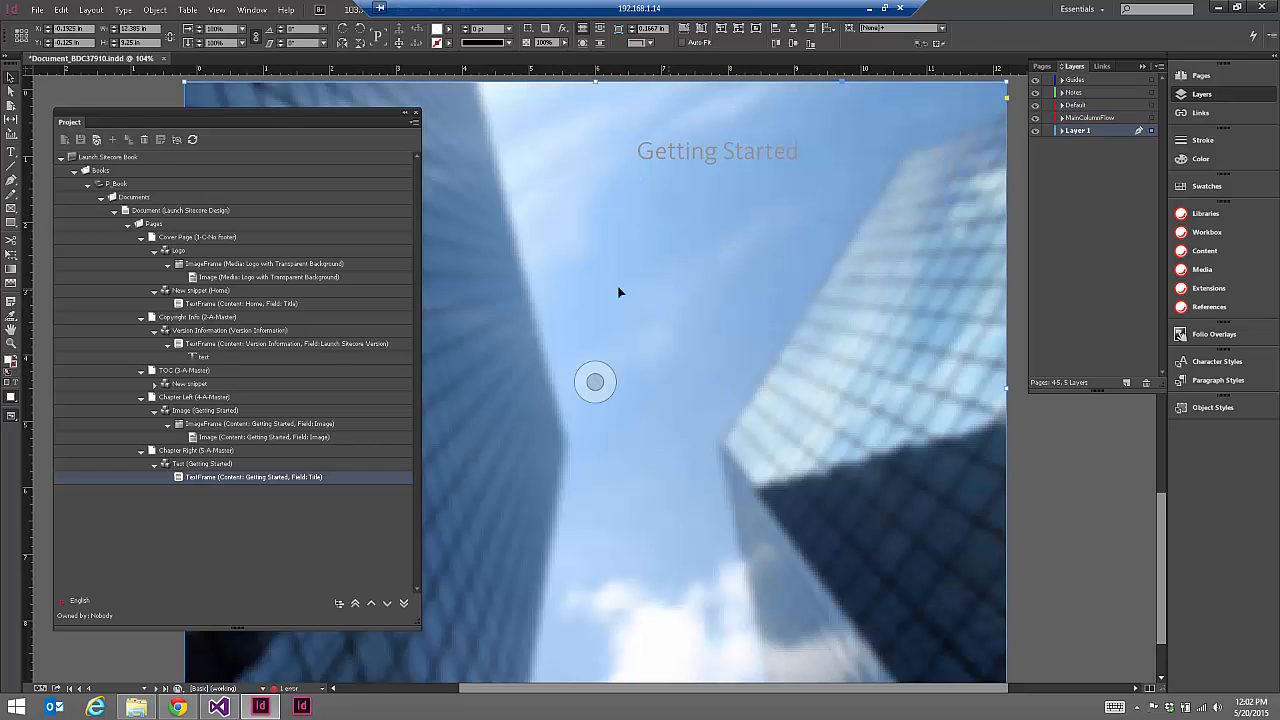
click(703, 165)
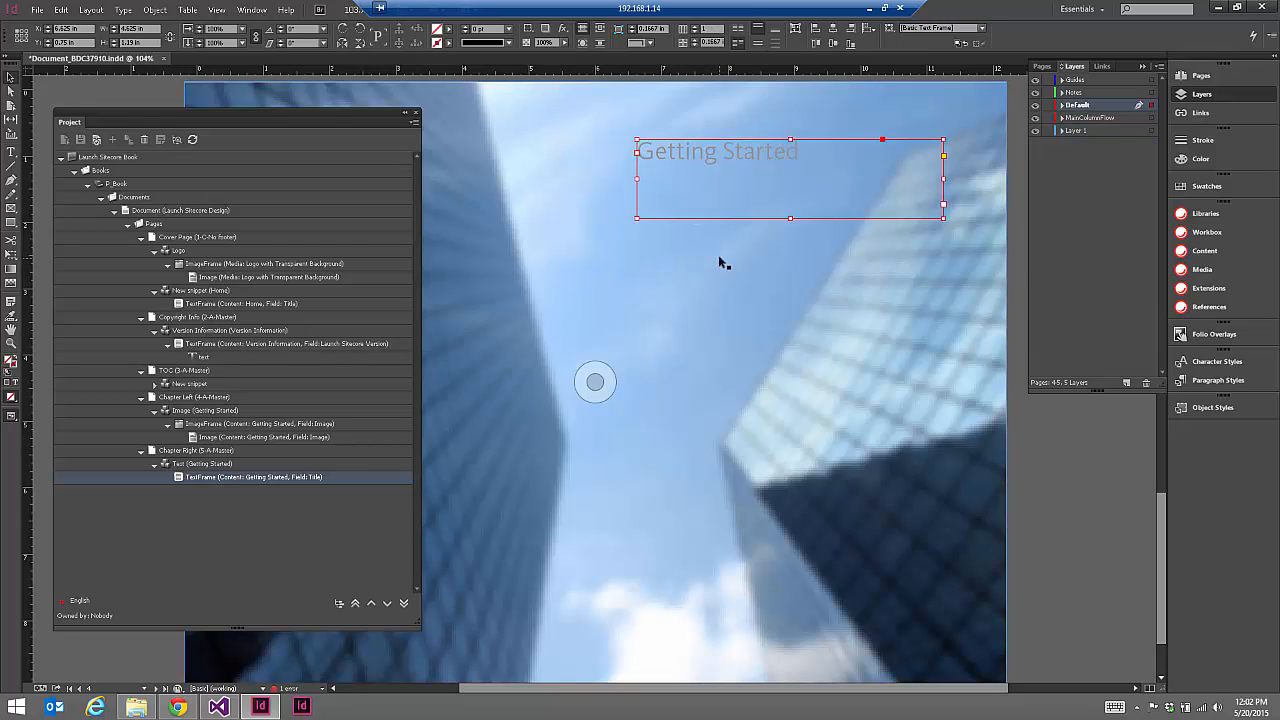
- Examine the Chapter Right TextFrame's LayerName field in the Content Editor, and compare it with the image and title frame layers in InDesign
click(177, 707)
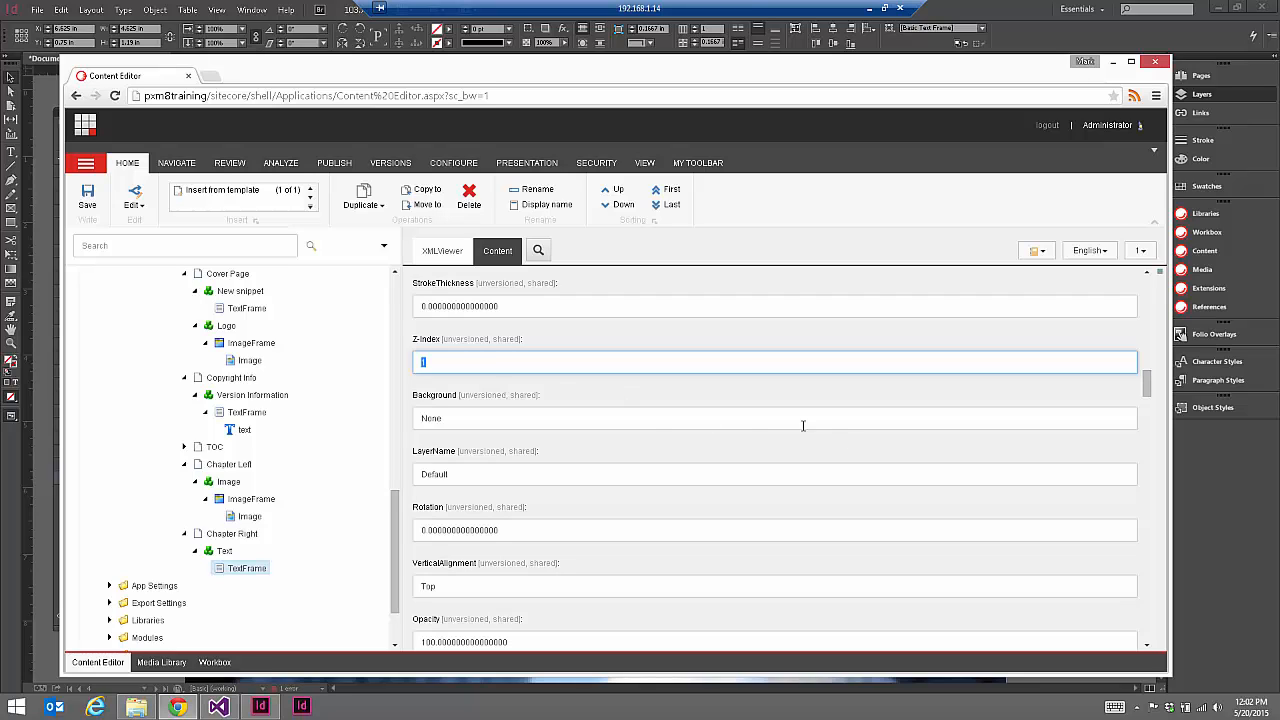
double_click(434, 474)
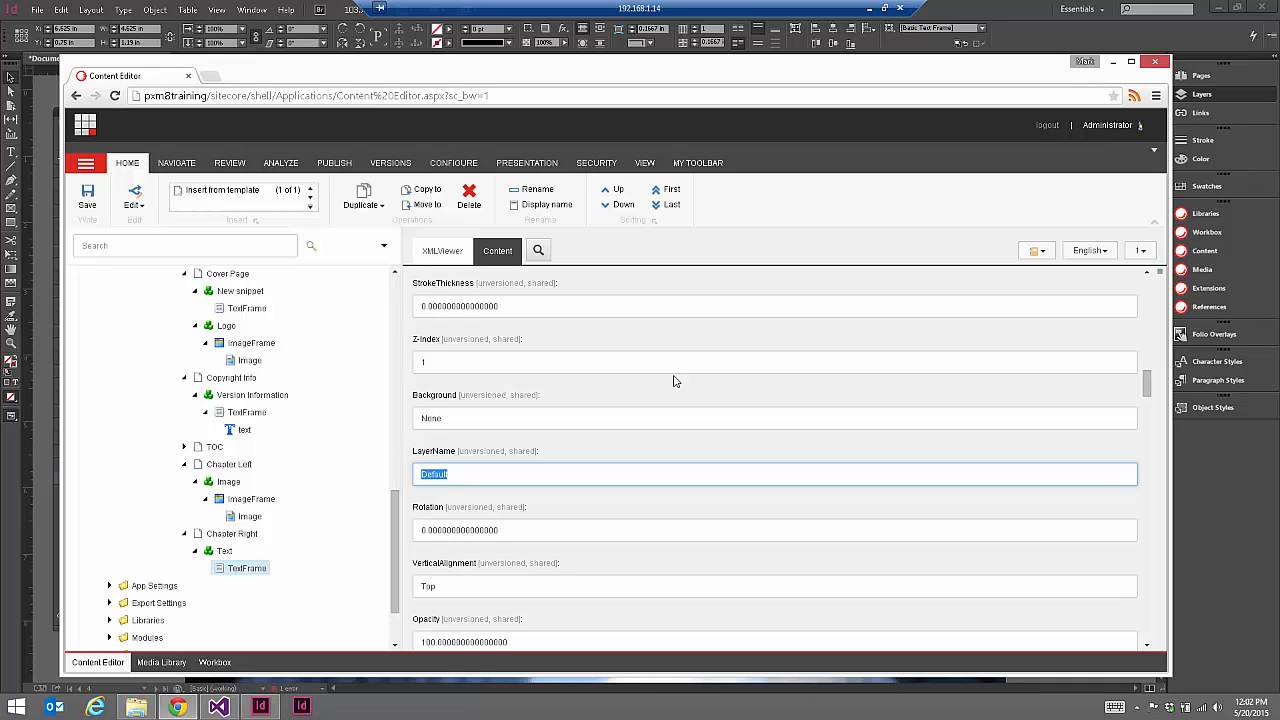
click(989, 7)
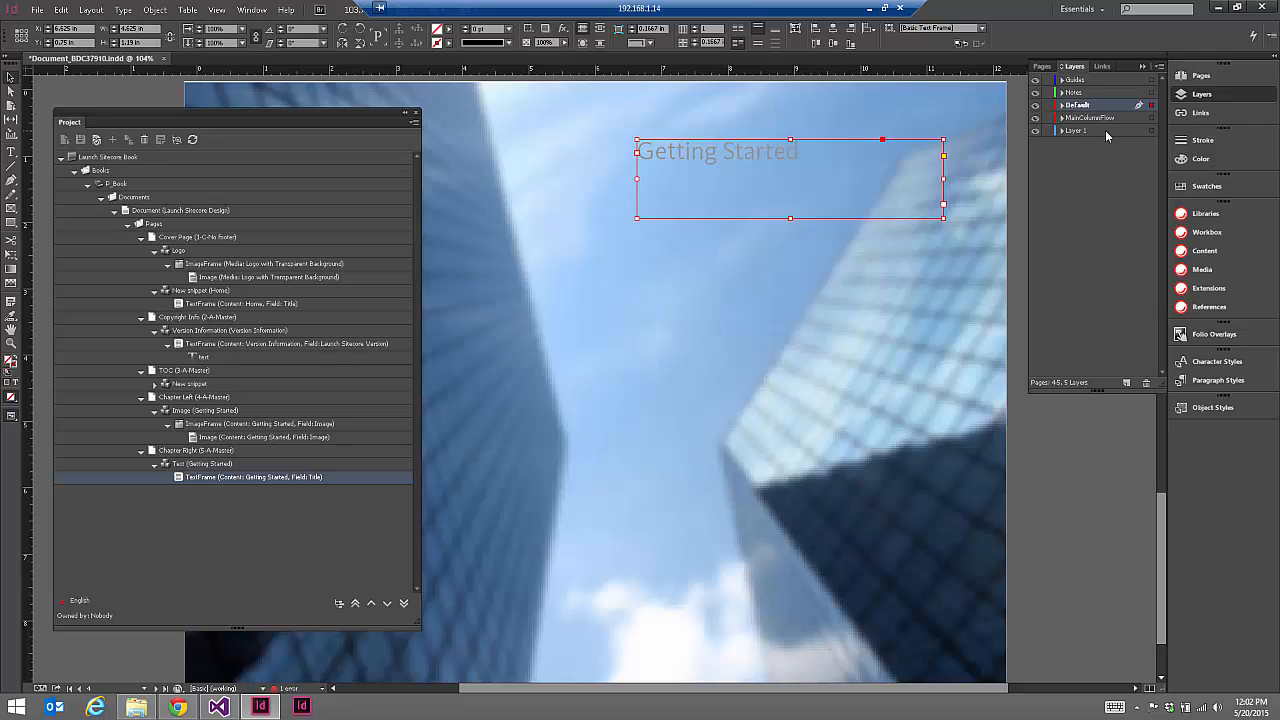
click(740, 360)
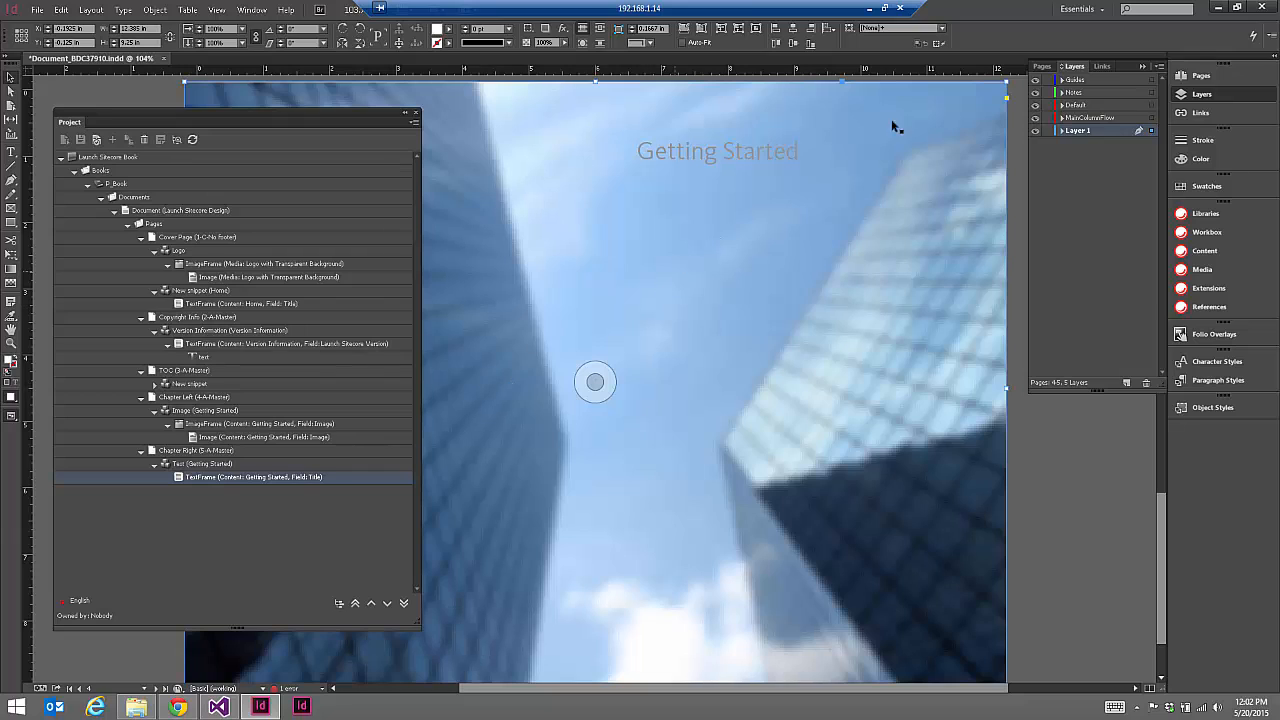
click(806, 152)
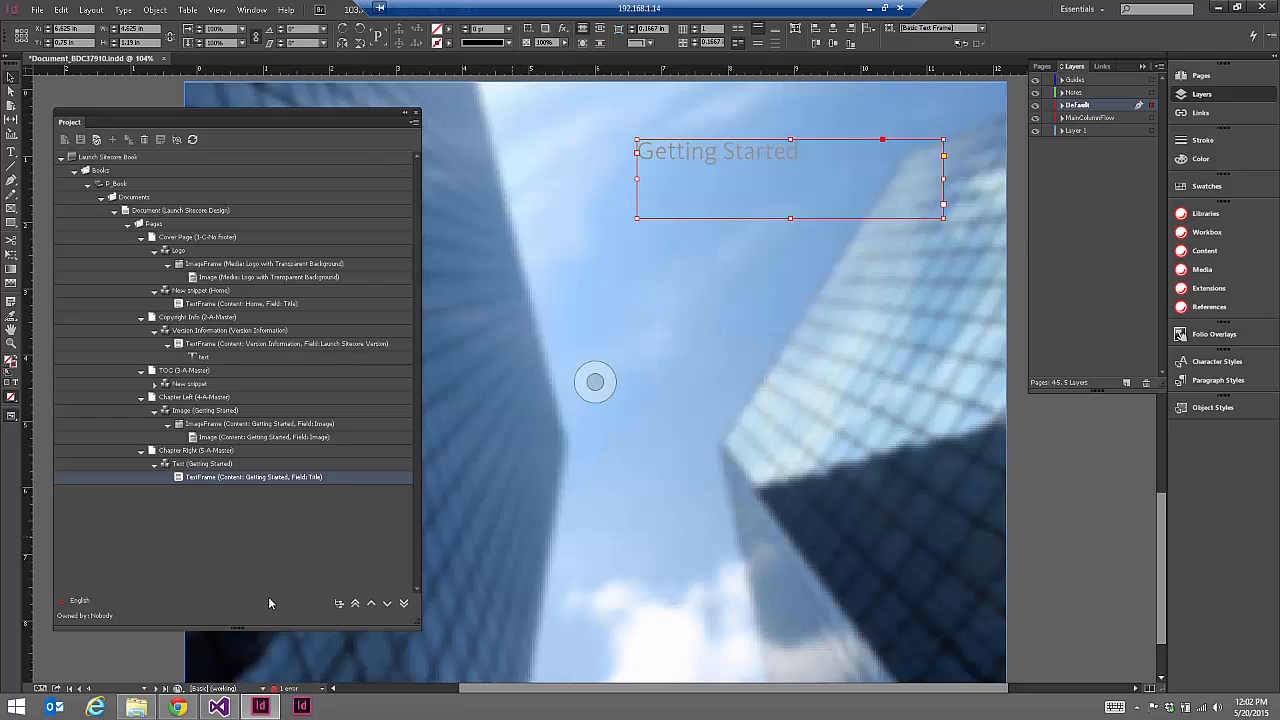
- Recheck the TextFrame's LayerName against the title frame in InDesign, and examine its Z-Index field in the Content Editor
click(178, 707)
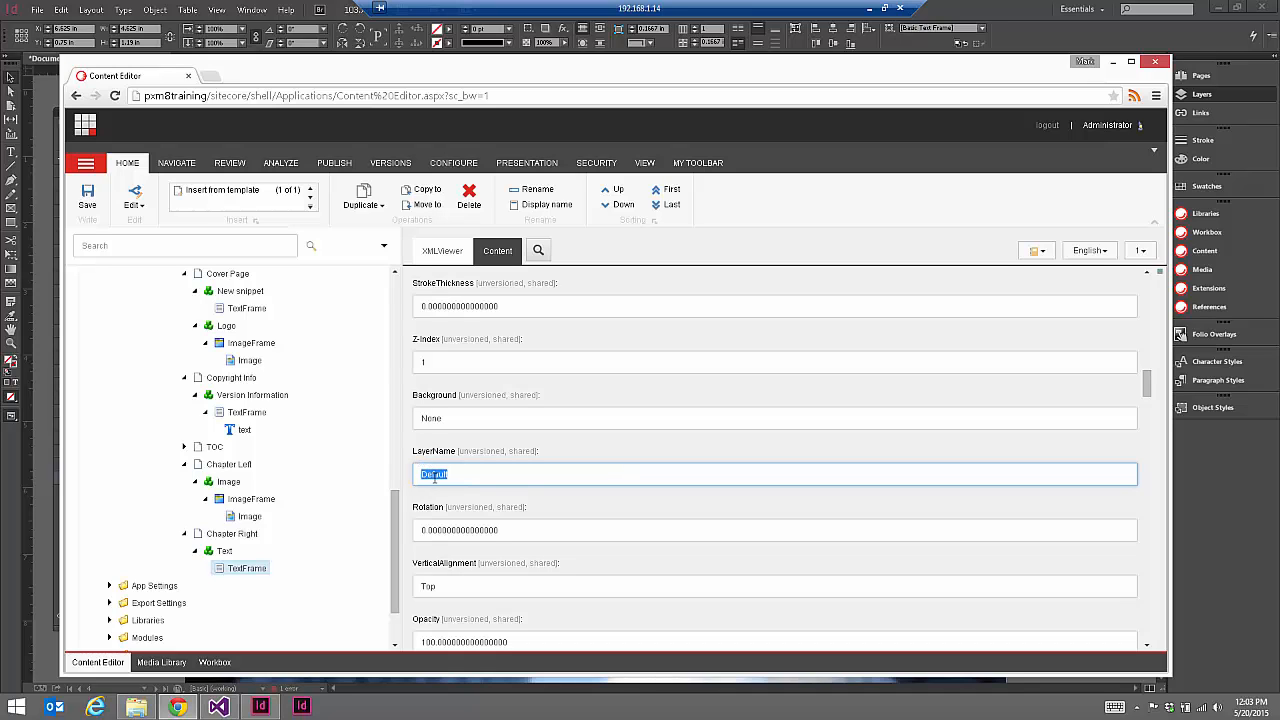
click(989, 10)
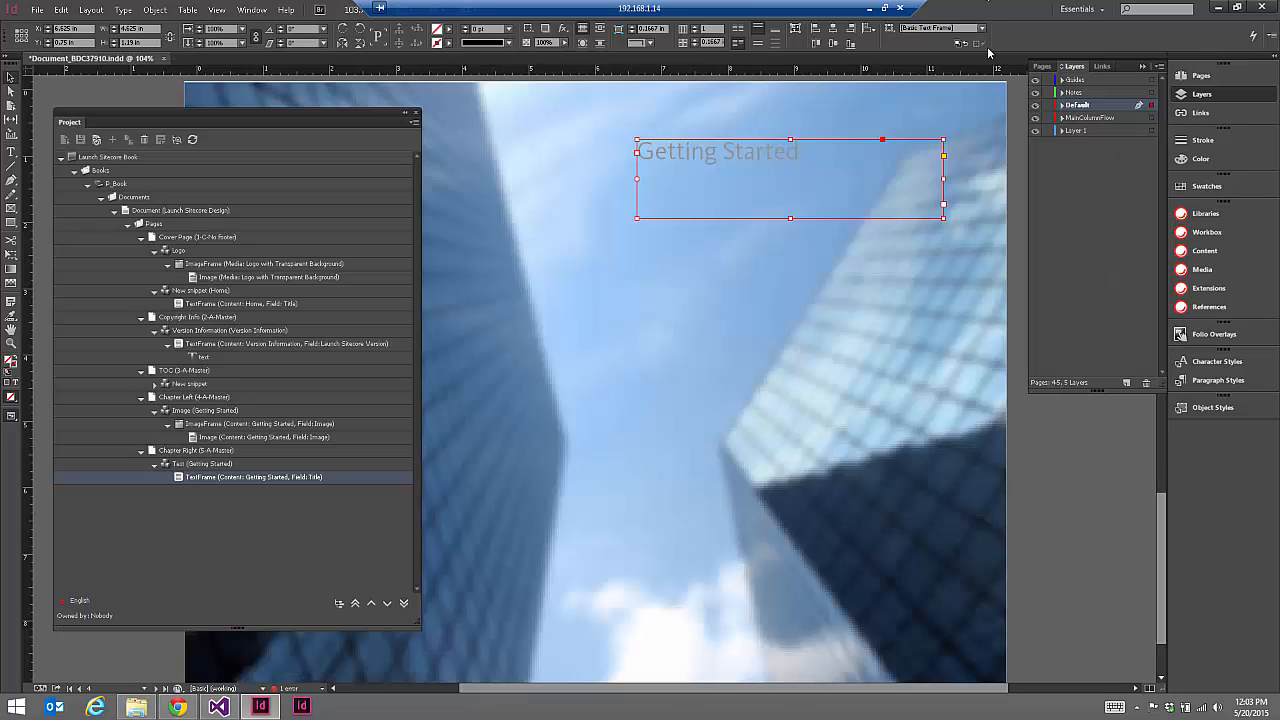
click(731, 151)
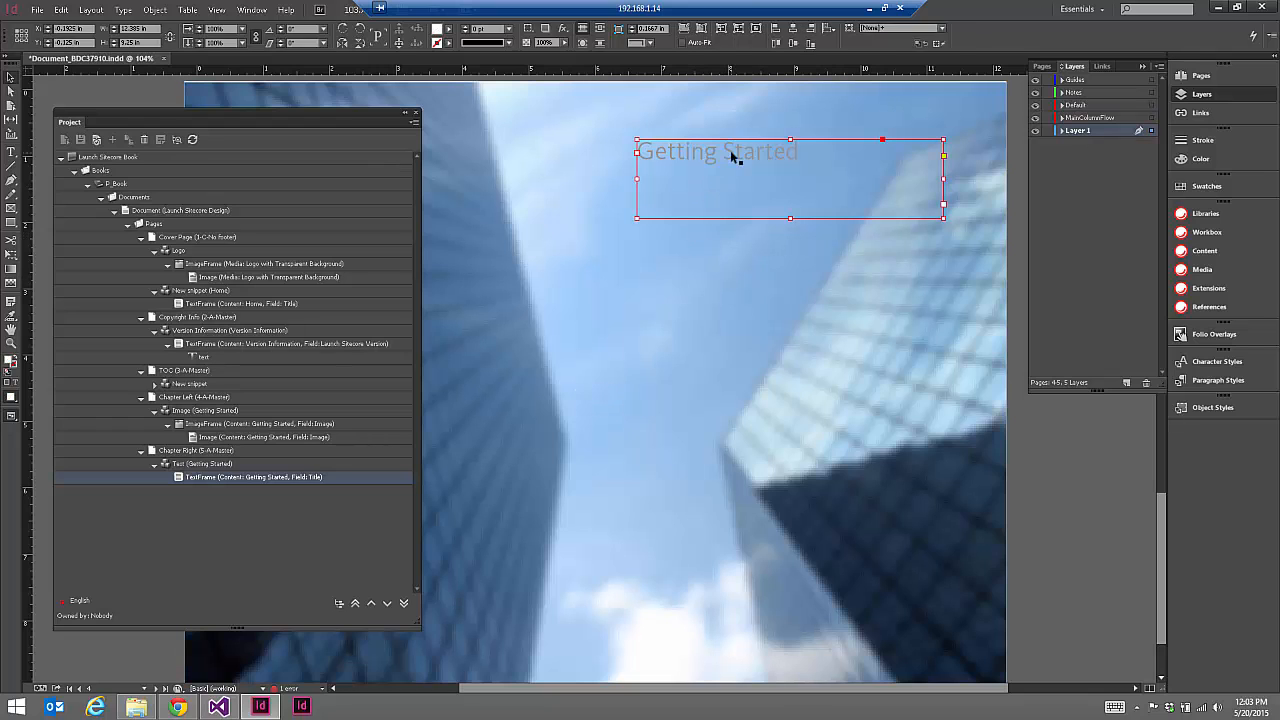
click(178, 707)
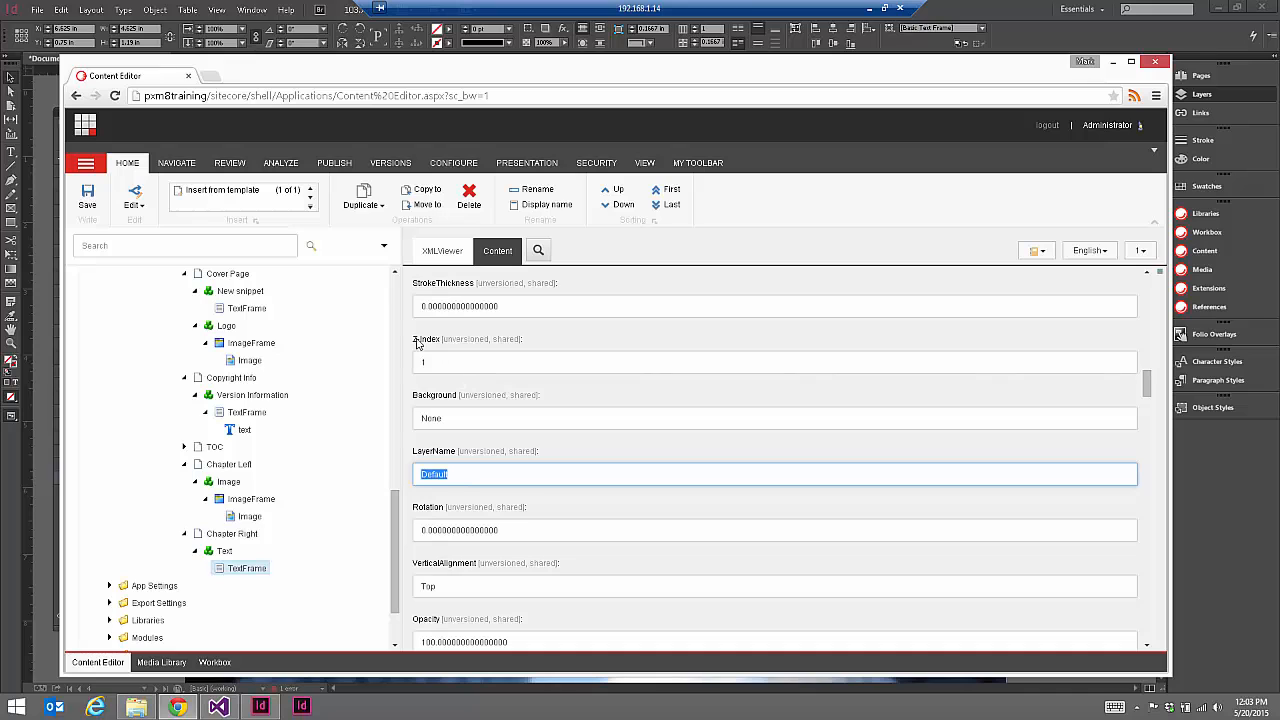
click(453, 368)
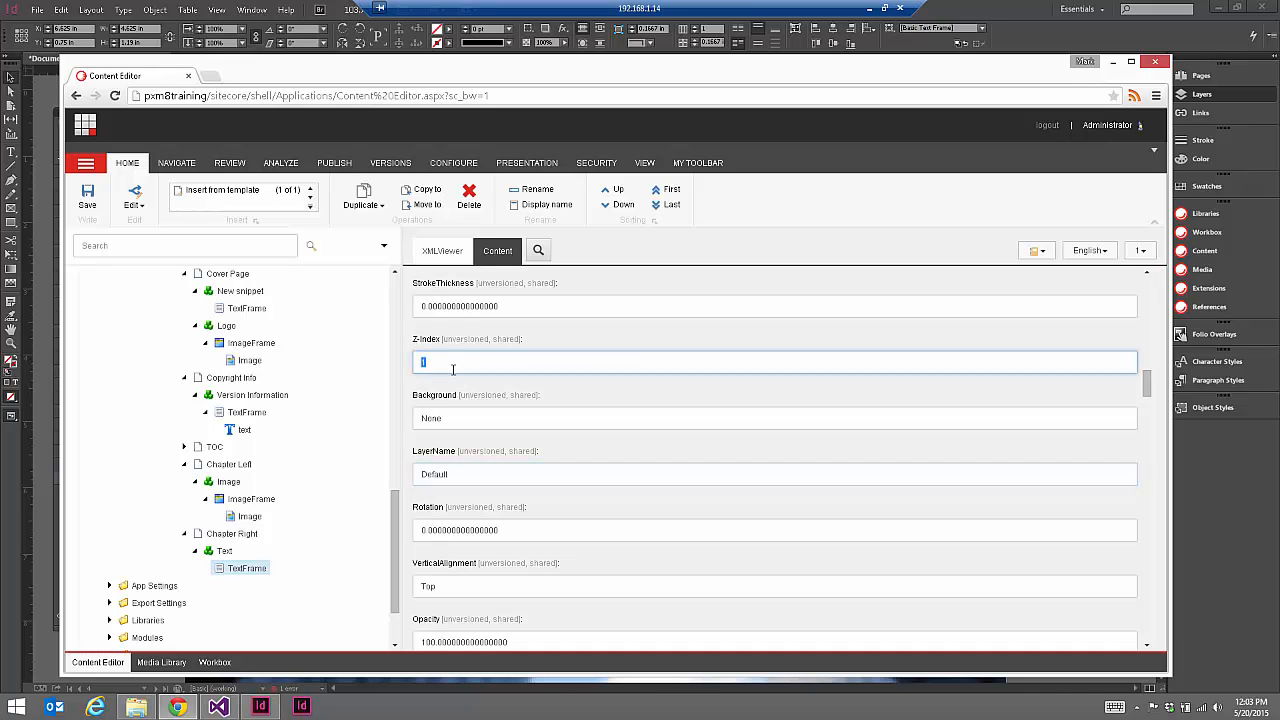
- Return to InDesign, select the background image frame, and collapse the Chapter Left and Chapter Right pages in the project tree
click(1012, 4)
click(567, 330)
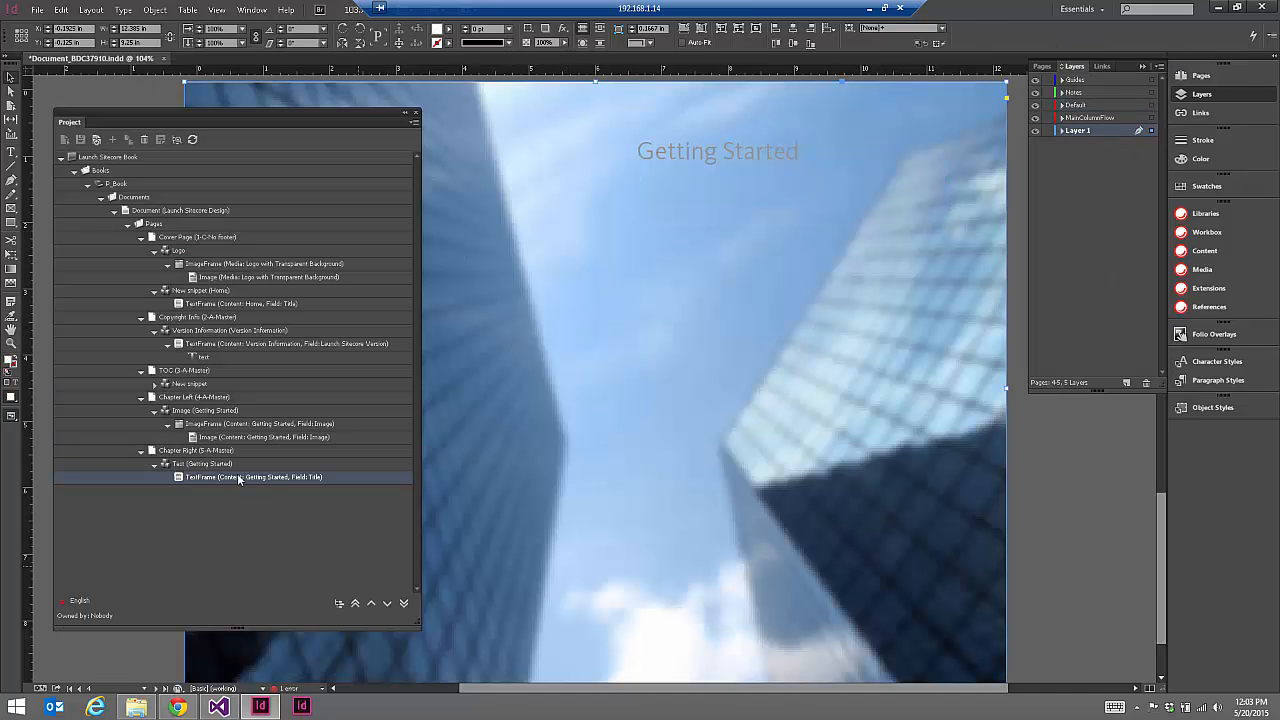
click(140, 398)
click(141, 410)
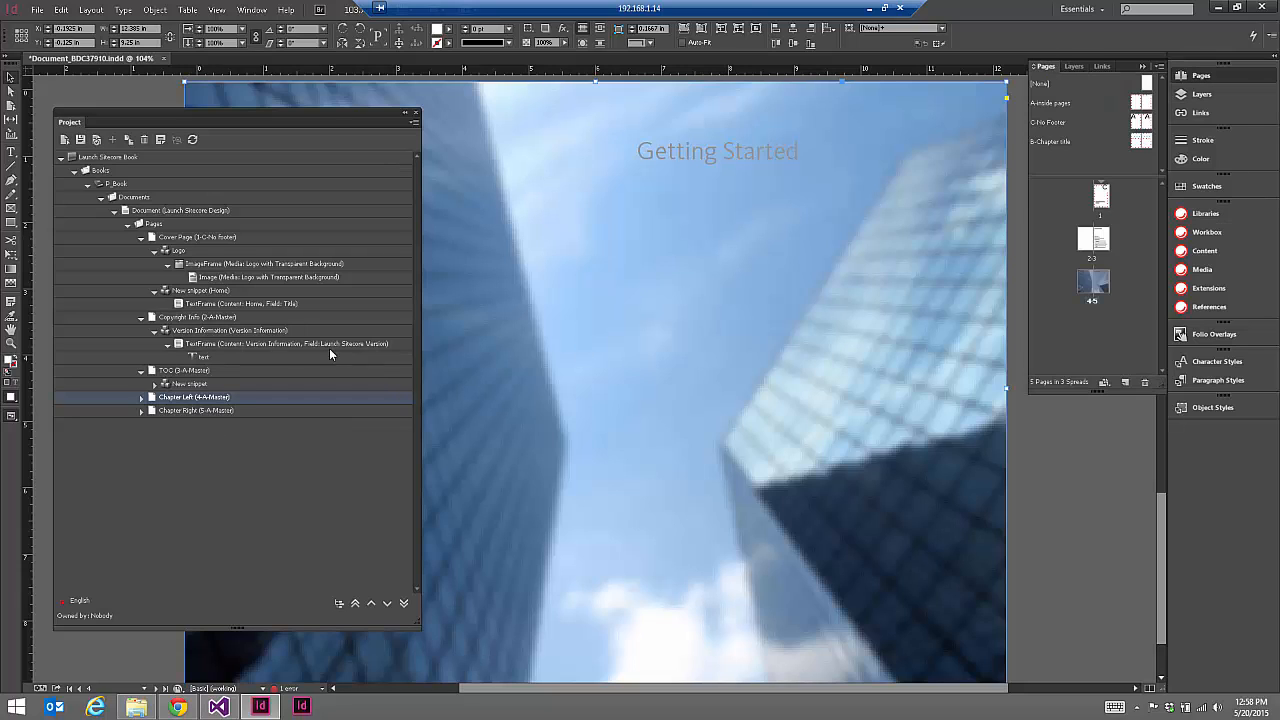
- In the Content Editor, insert an XML Repeat item named Chapters into the Launch Sitecore Book's Pages folder and move it to the last position
click(179, 708)
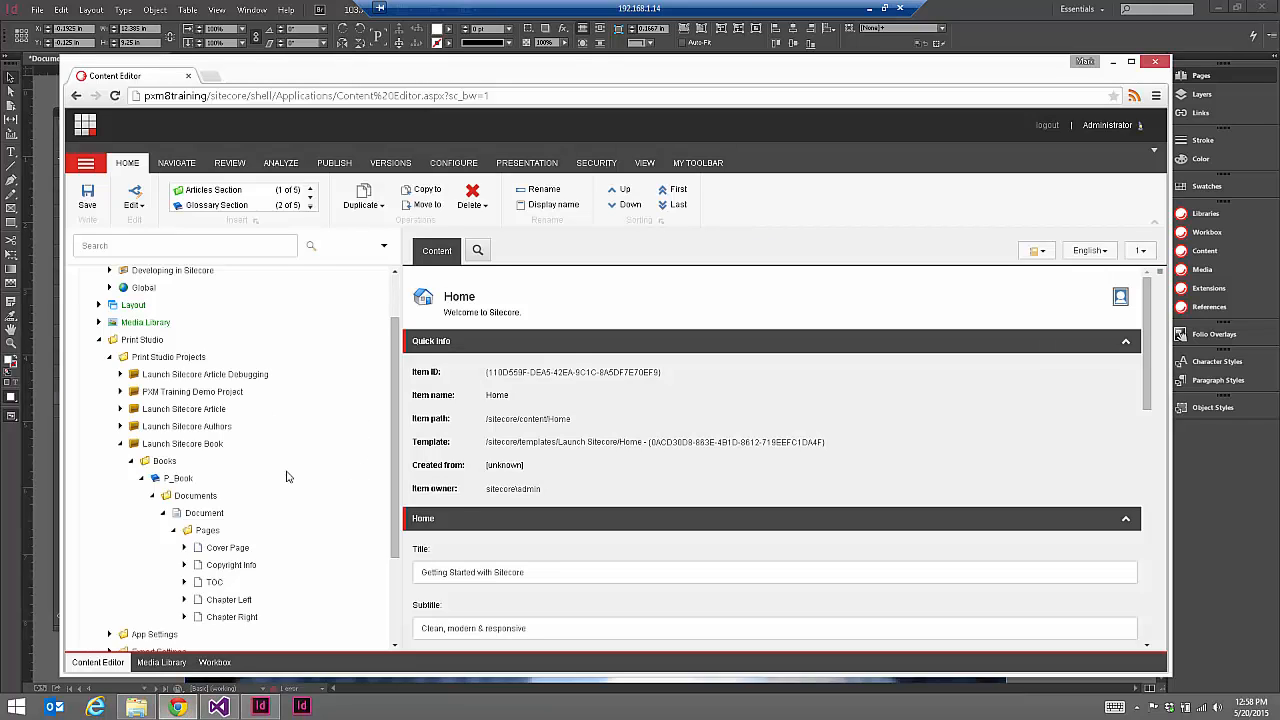
scroll(398, 470, down, 1)
click(207, 481)
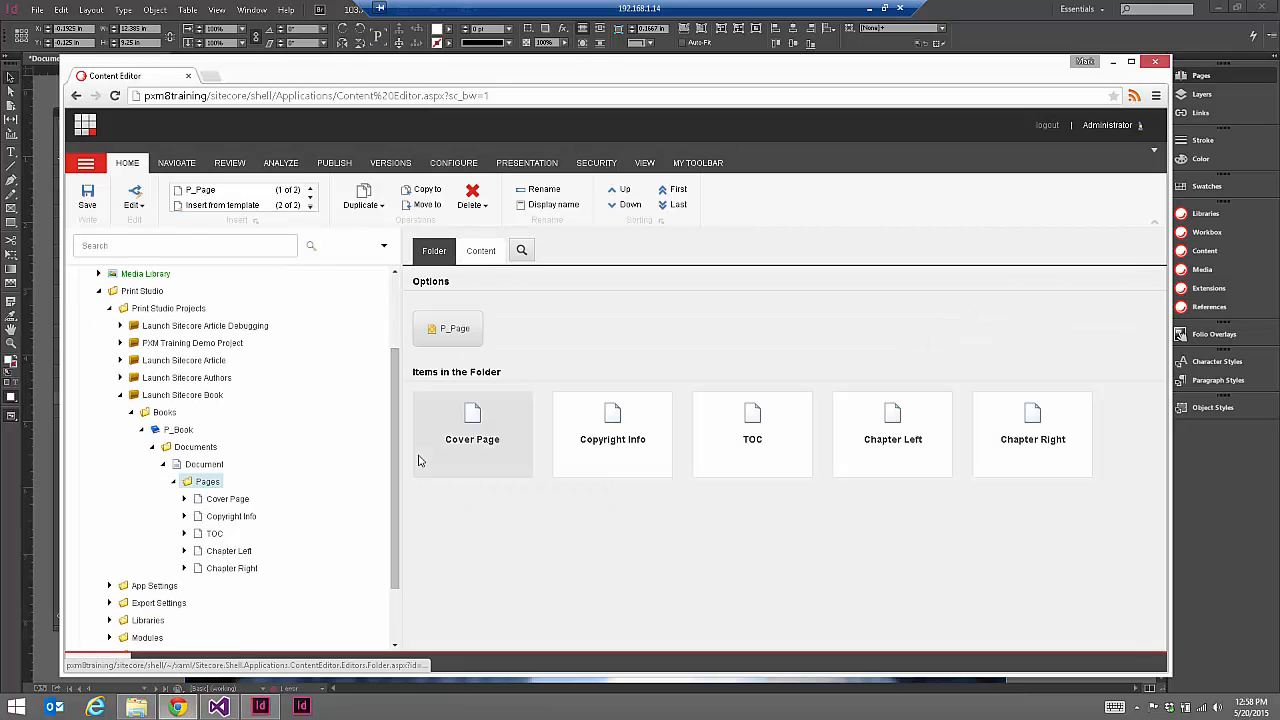
click(222, 205)
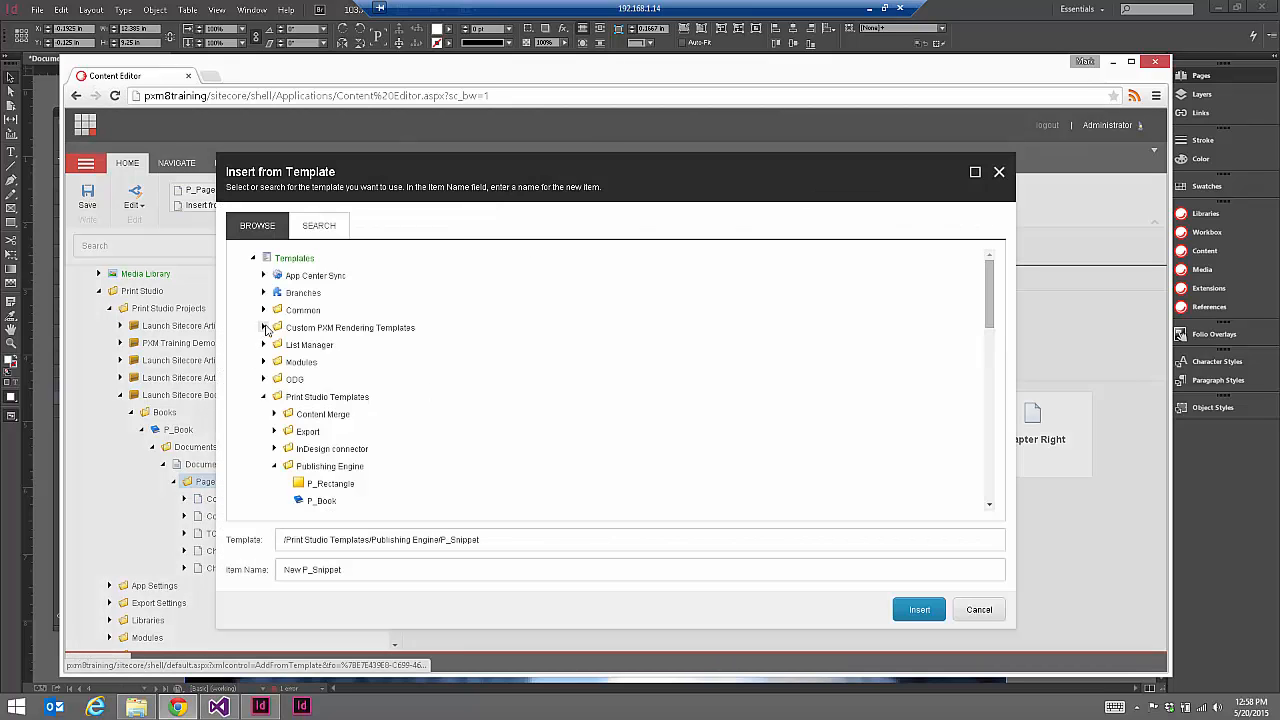
click(263, 327)
click(318, 396)
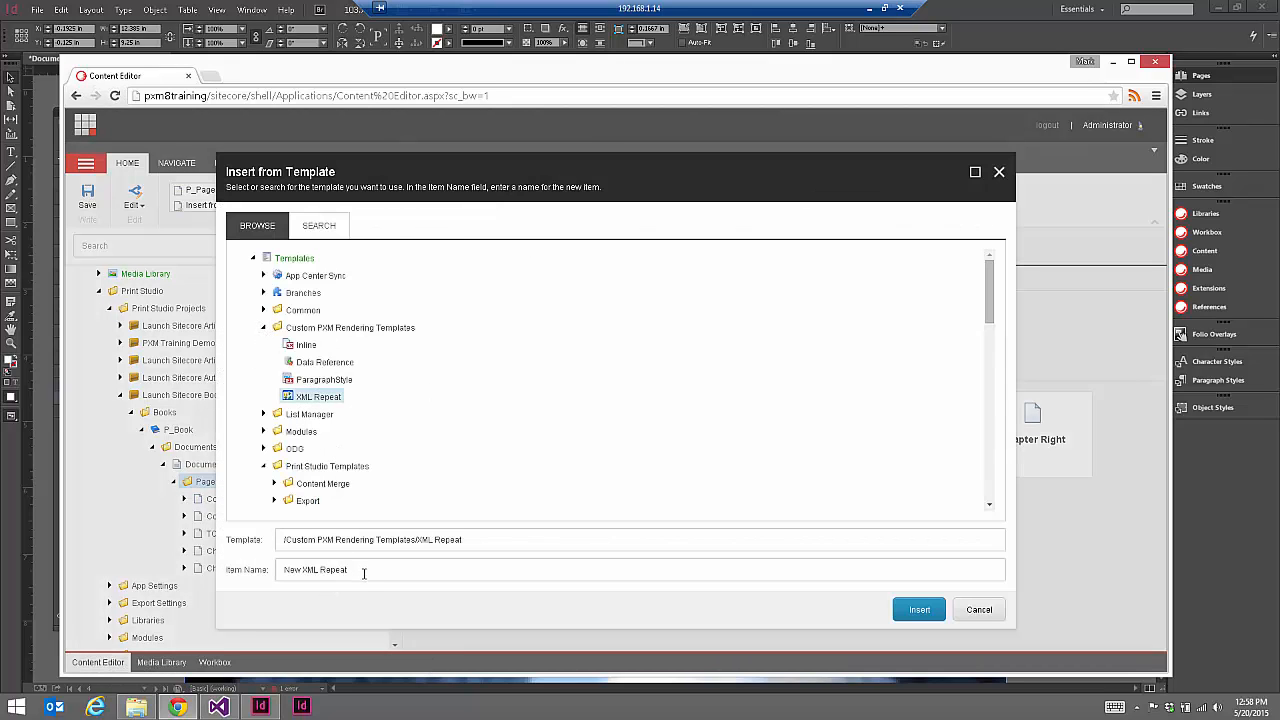
drag(363, 571, 215, 551)
text(Cha)
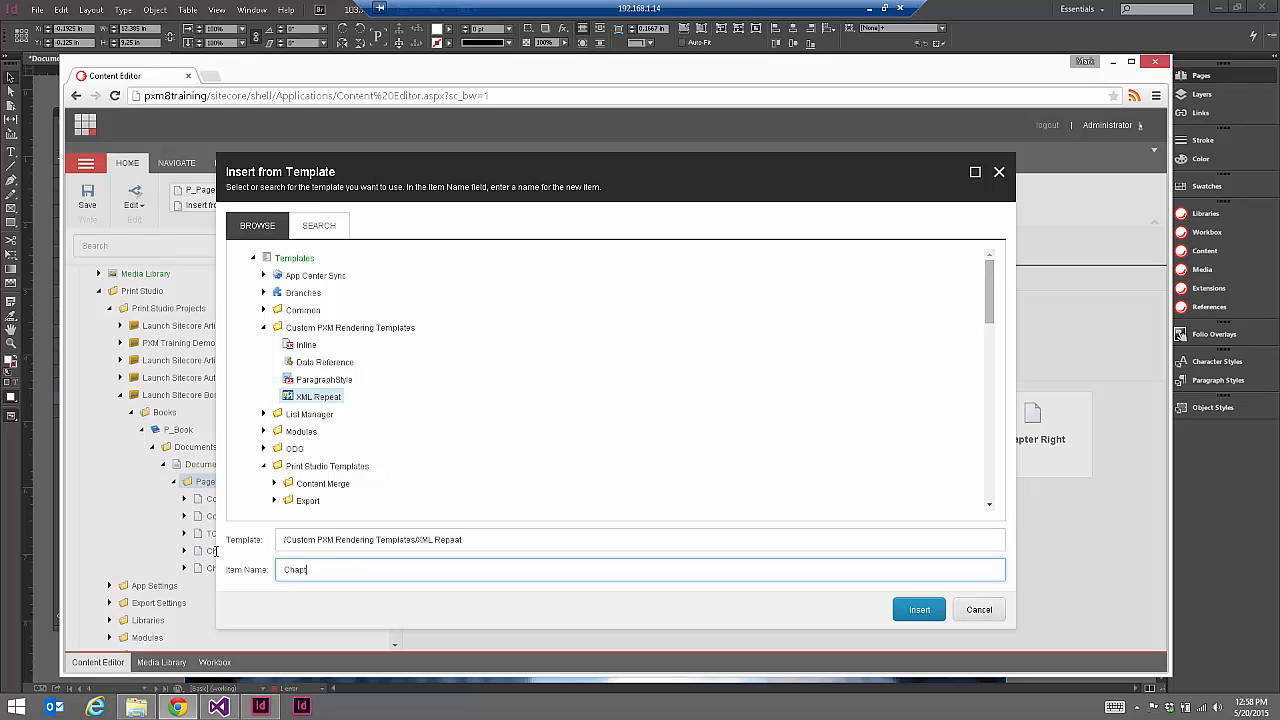
text(pters)
click(932, 613)
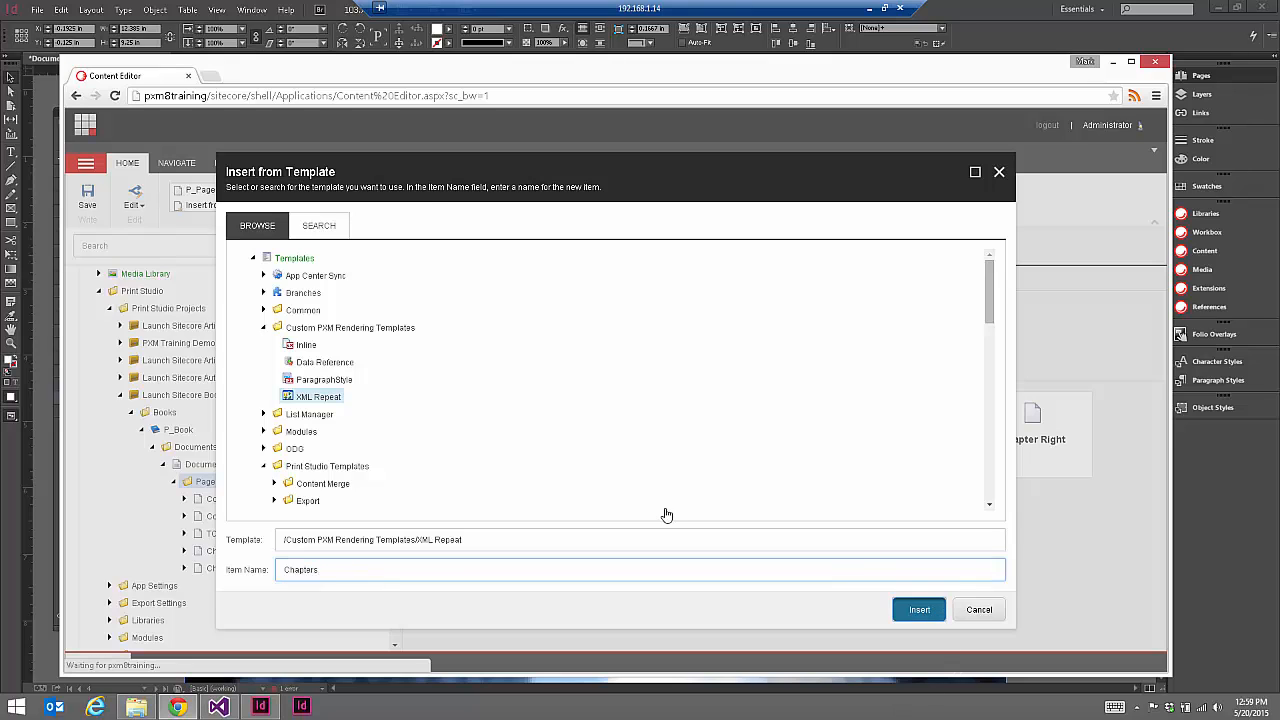
click(660, 206)
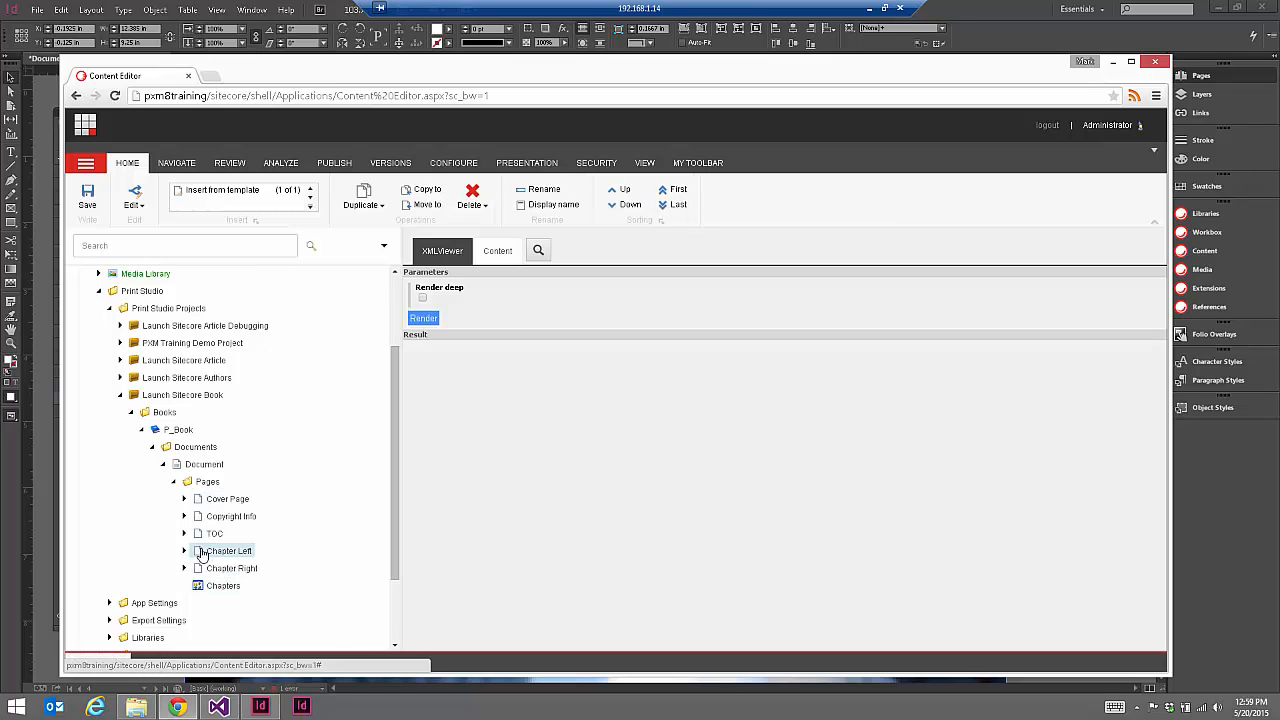
- Move the Chapter Left and Chapter Right pages into the Chapters repeat item and confirm both moves
drag(201, 553, 220, 591)
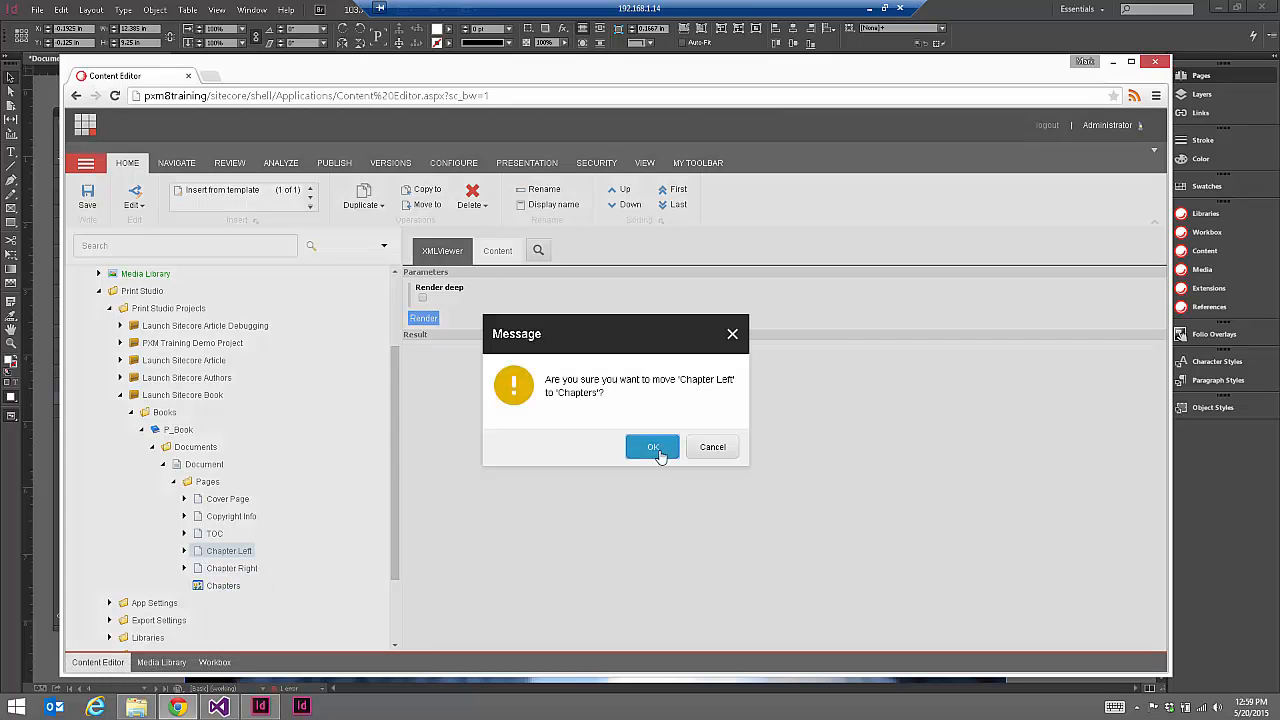
click(655, 448)
drag(229, 551, 228, 570)
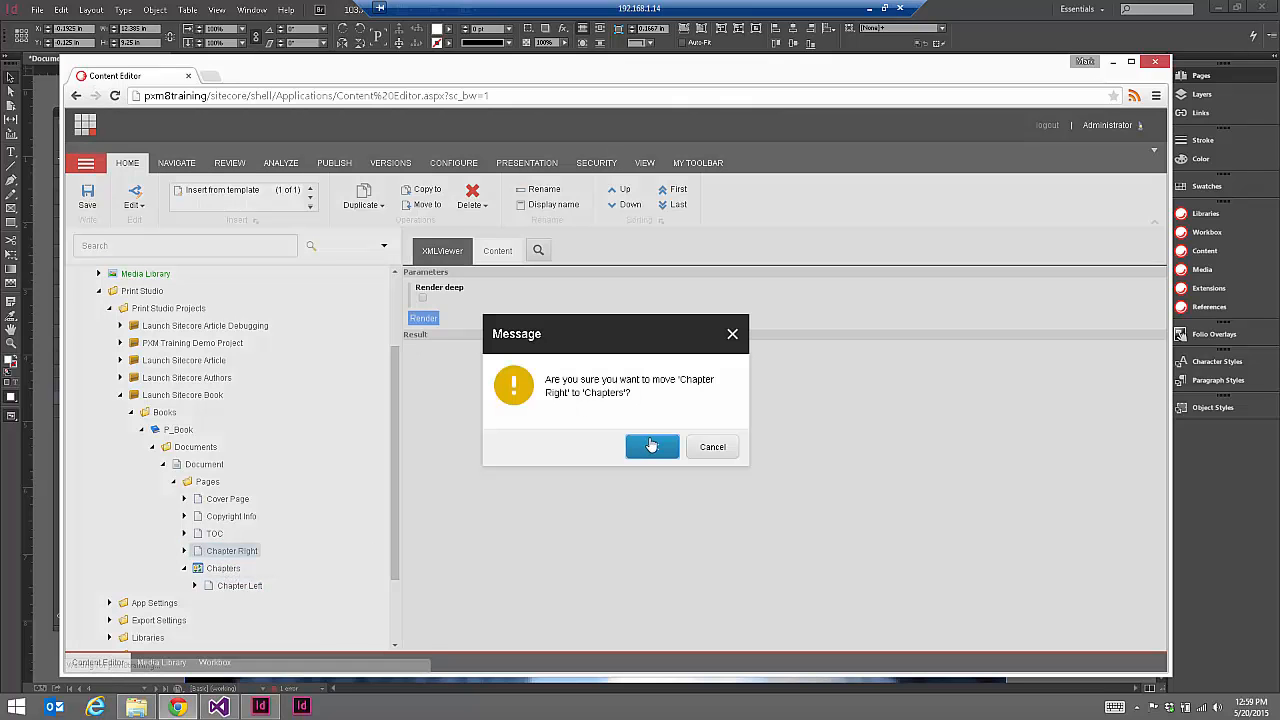
click(653, 445)
- Open the Chapters item's content fields and set its Item Reference to Content/Home/About Launch Sitecore
click(223, 551)
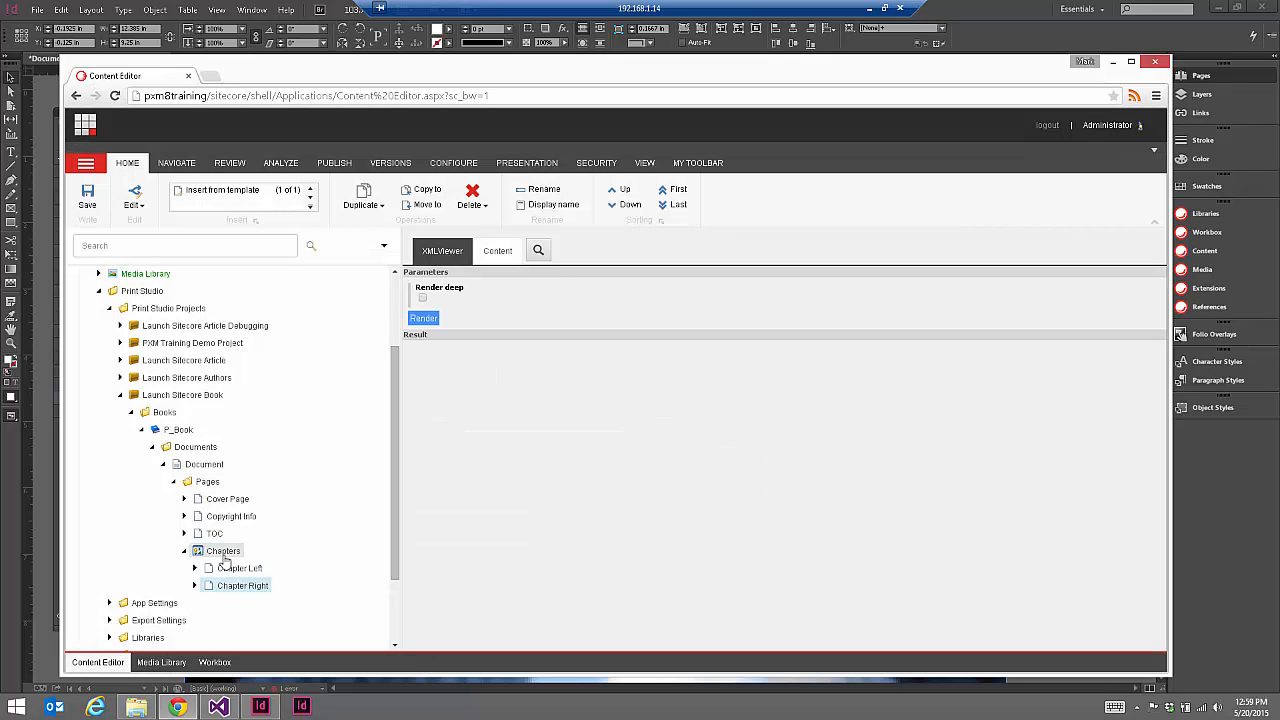
click(498, 251)
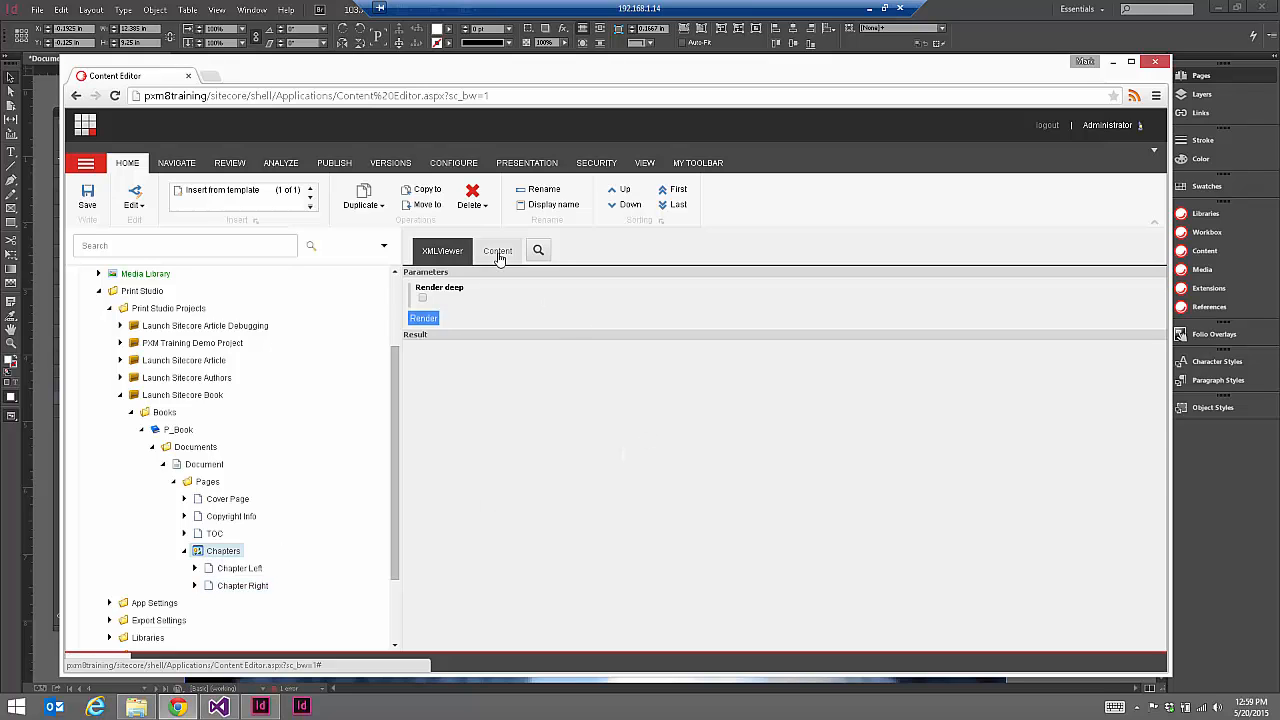
drag(1149, 420, 1180, 596)
click(1131, 379)
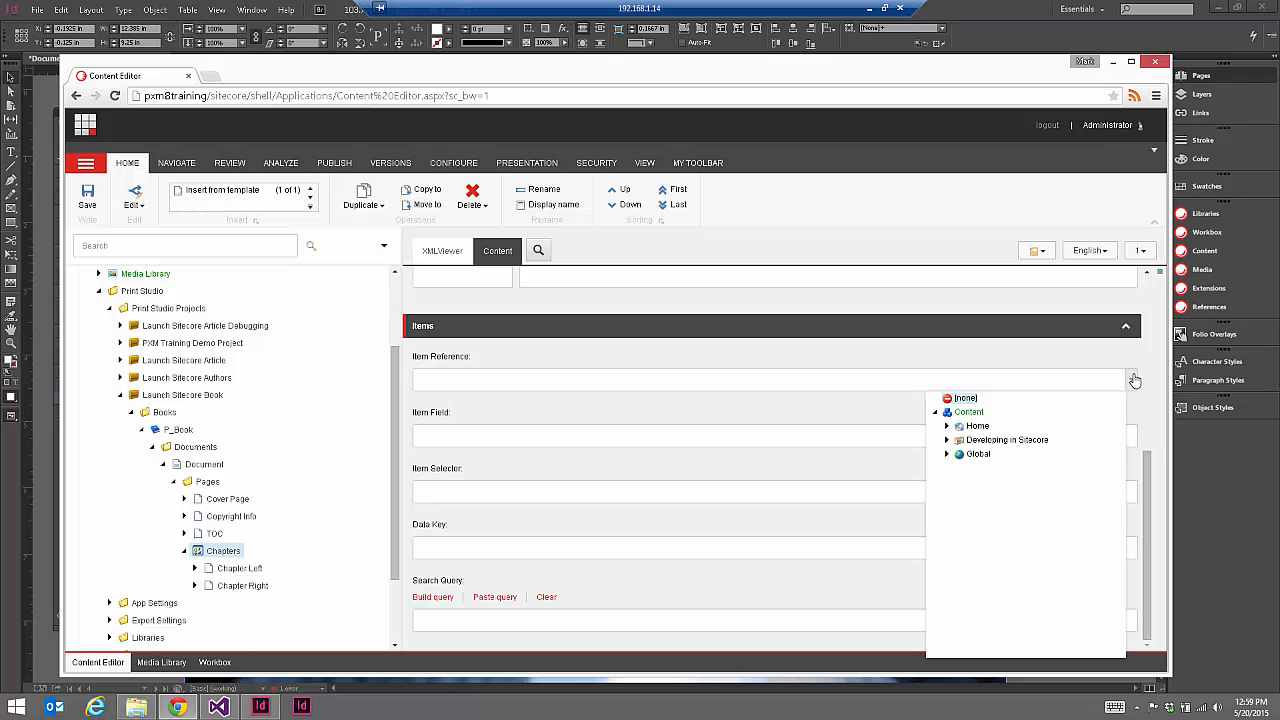
click(948, 426)
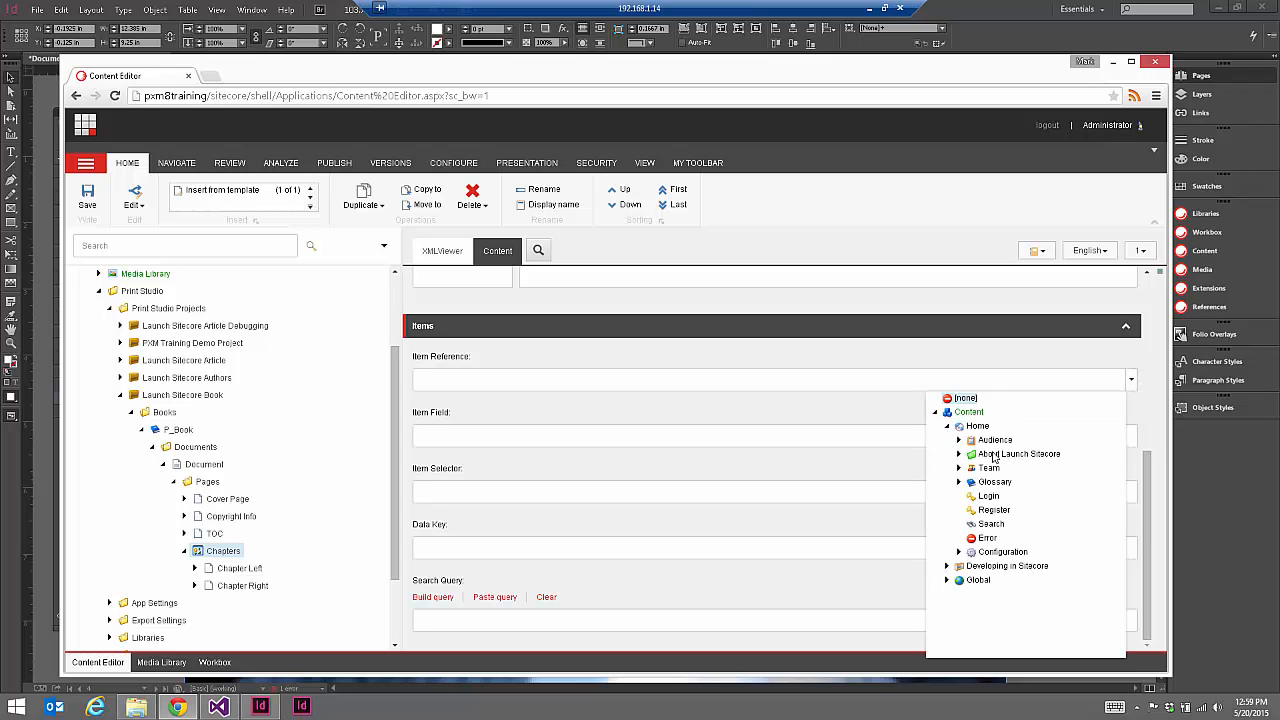
click(958, 454)
click(999, 455)
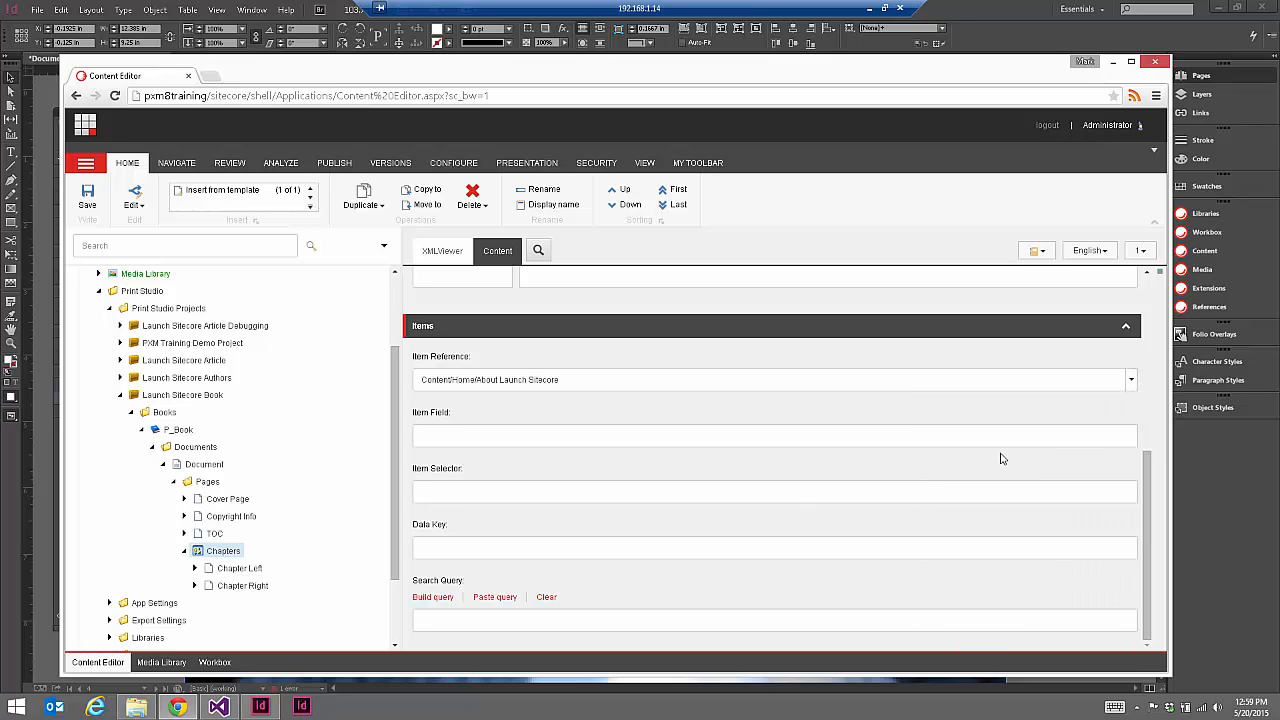
- Set the Chapters item's Item Selector to * and its Data Key to chapters, and save the item
click(440, 497)
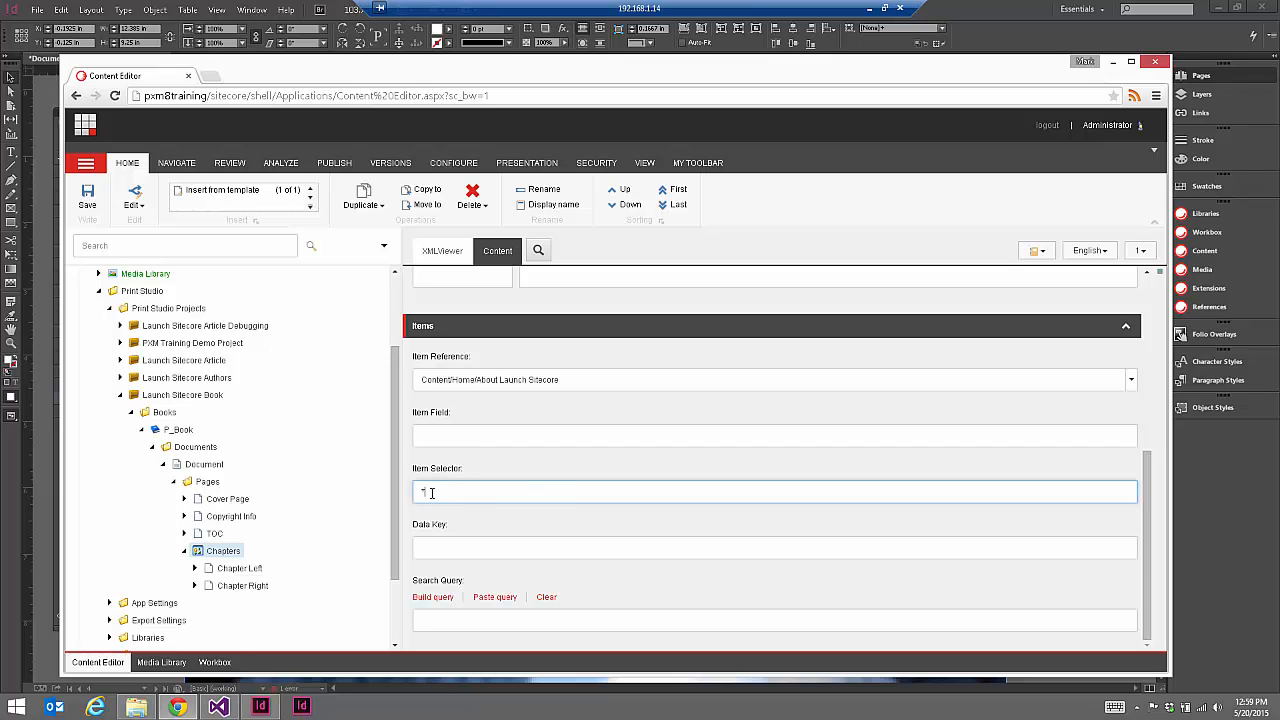
scroll(1151, 549, up, 2)
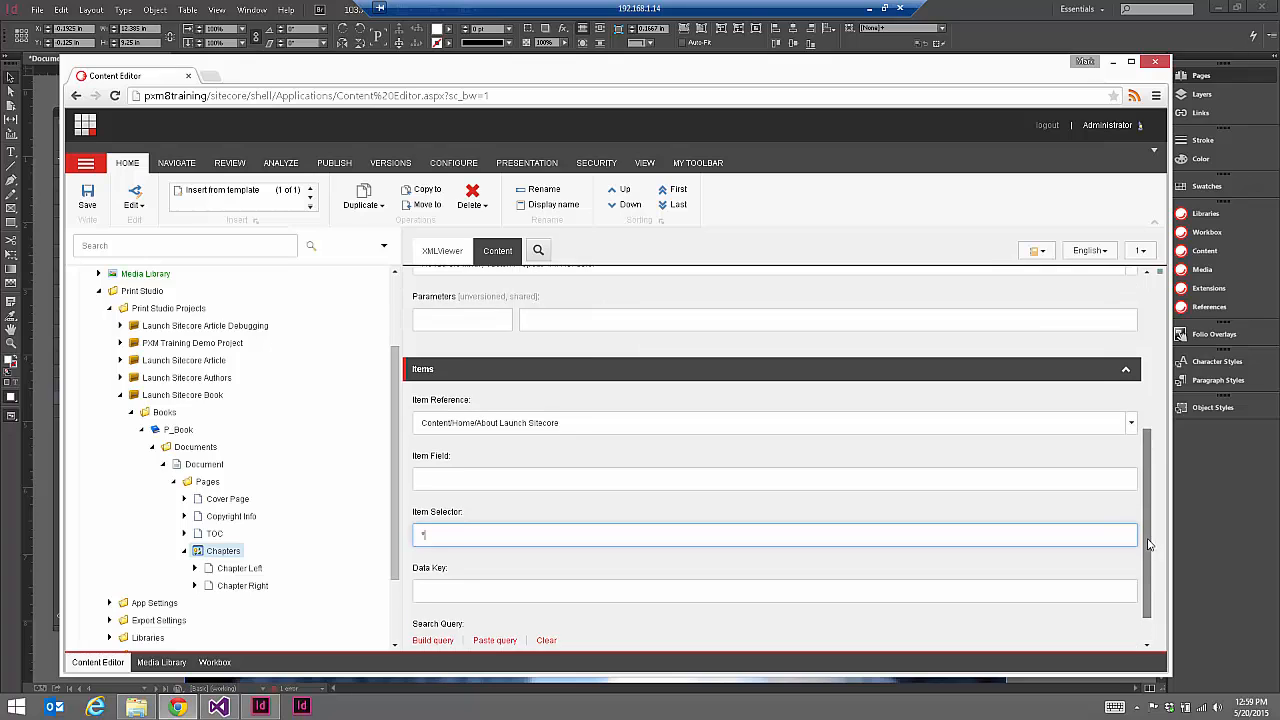
click(445, 620)
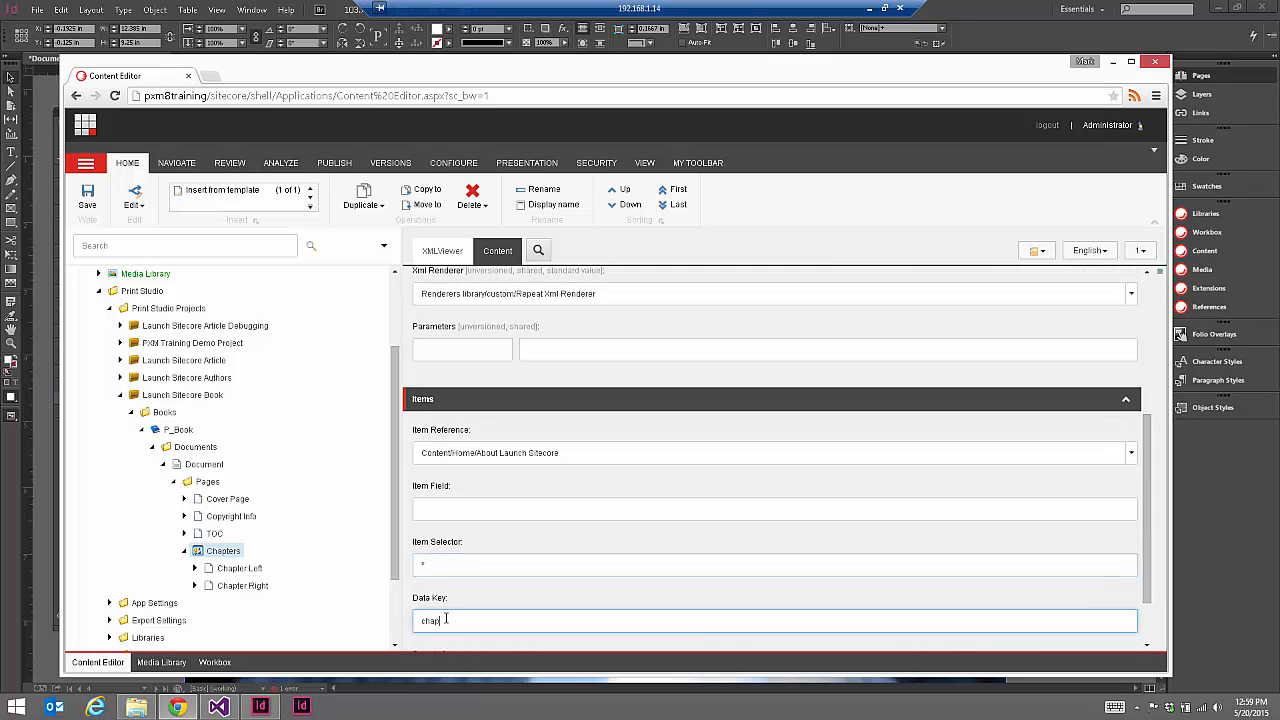
key(ctrl+s)
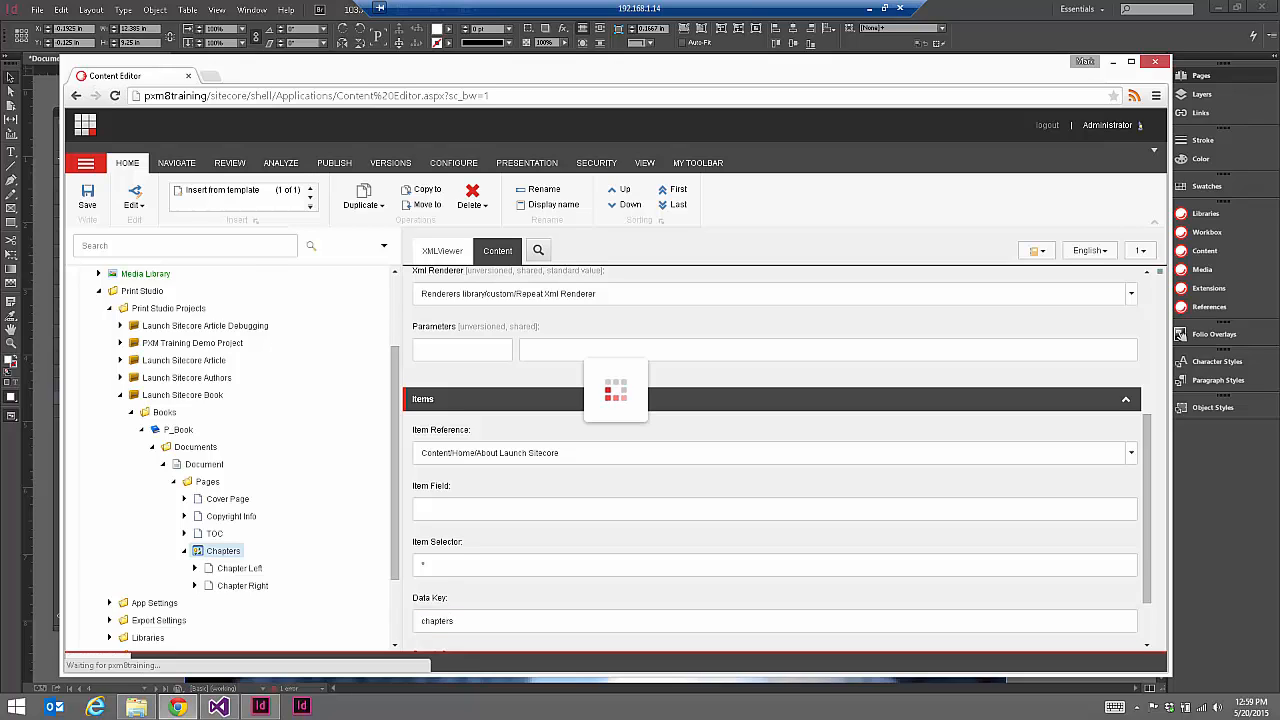
key(F10)
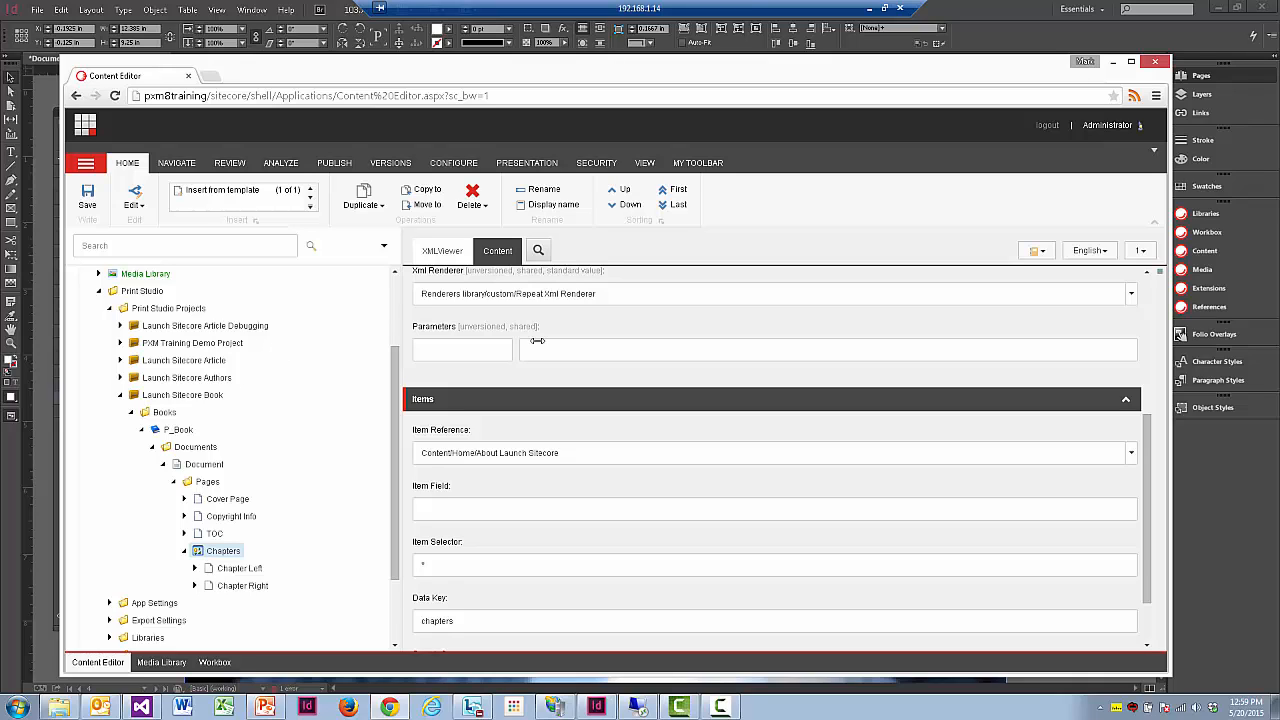
- Add the rendering parameter ChildDataKeyName with the value chapter to the Chapters item and save it
click(449, 345)
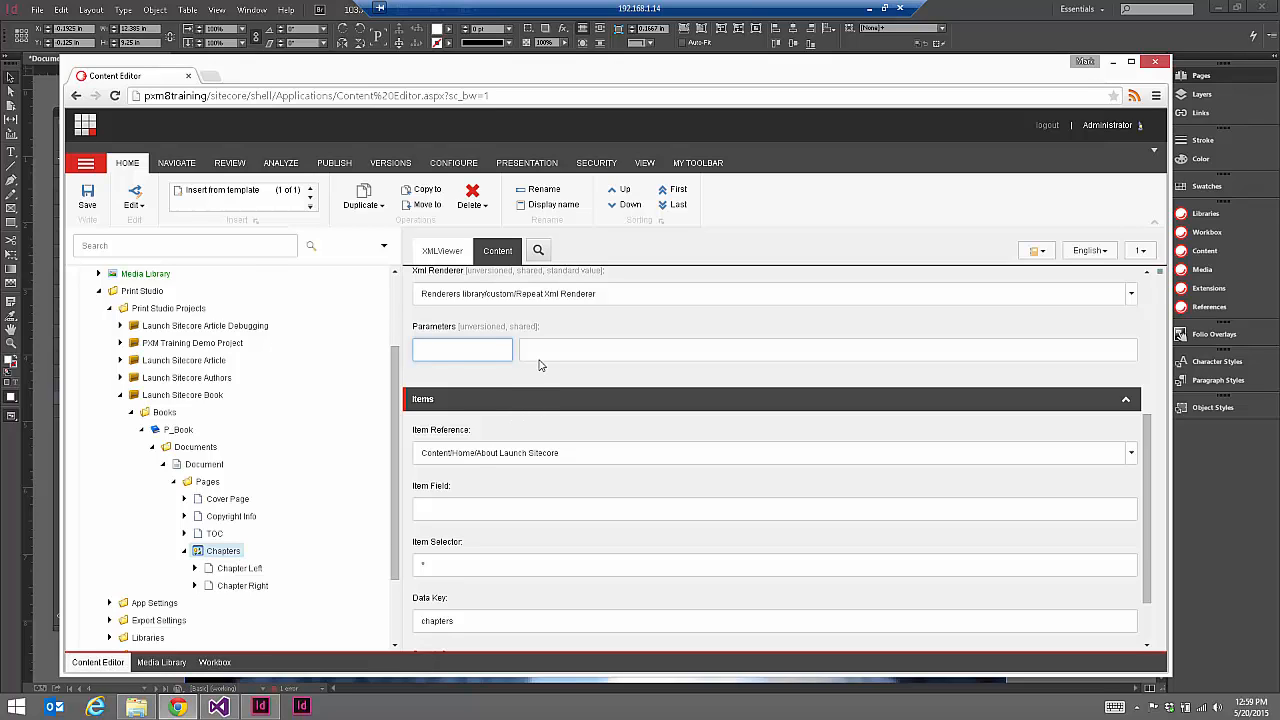
text(ChildDataKeyName)
click(571, 348)
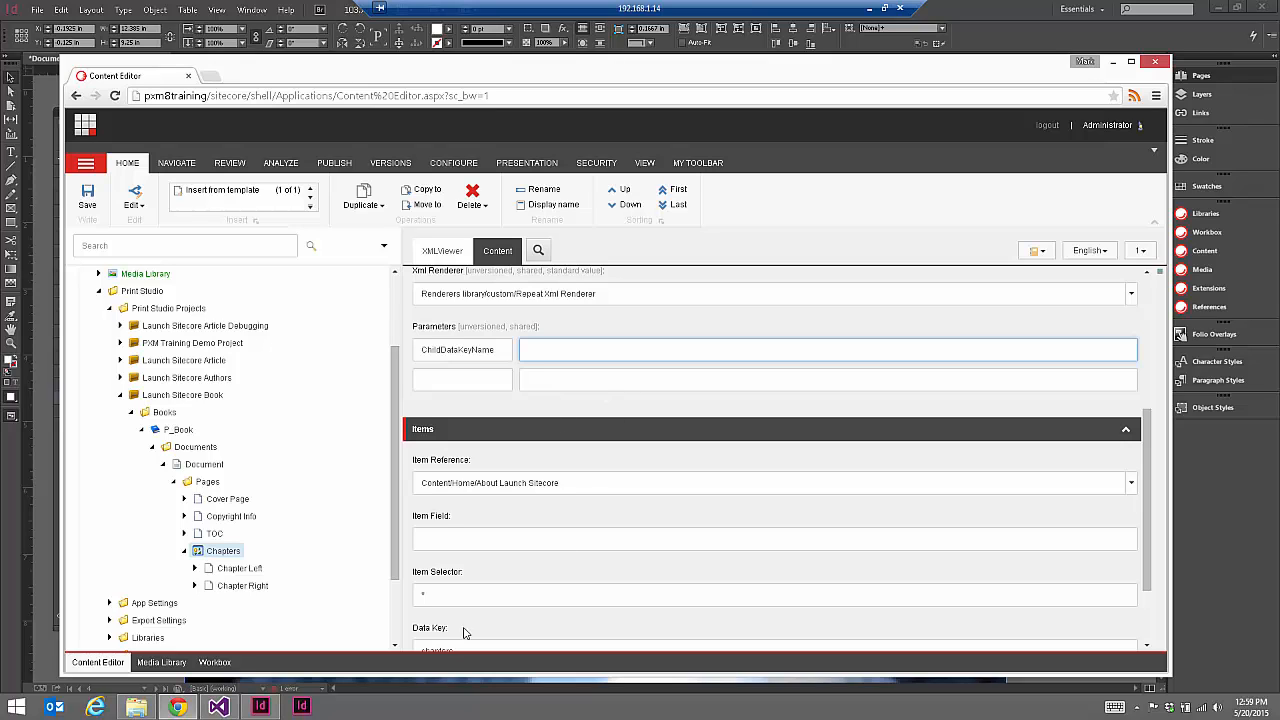
drag(1149, 532, 1150, 560)
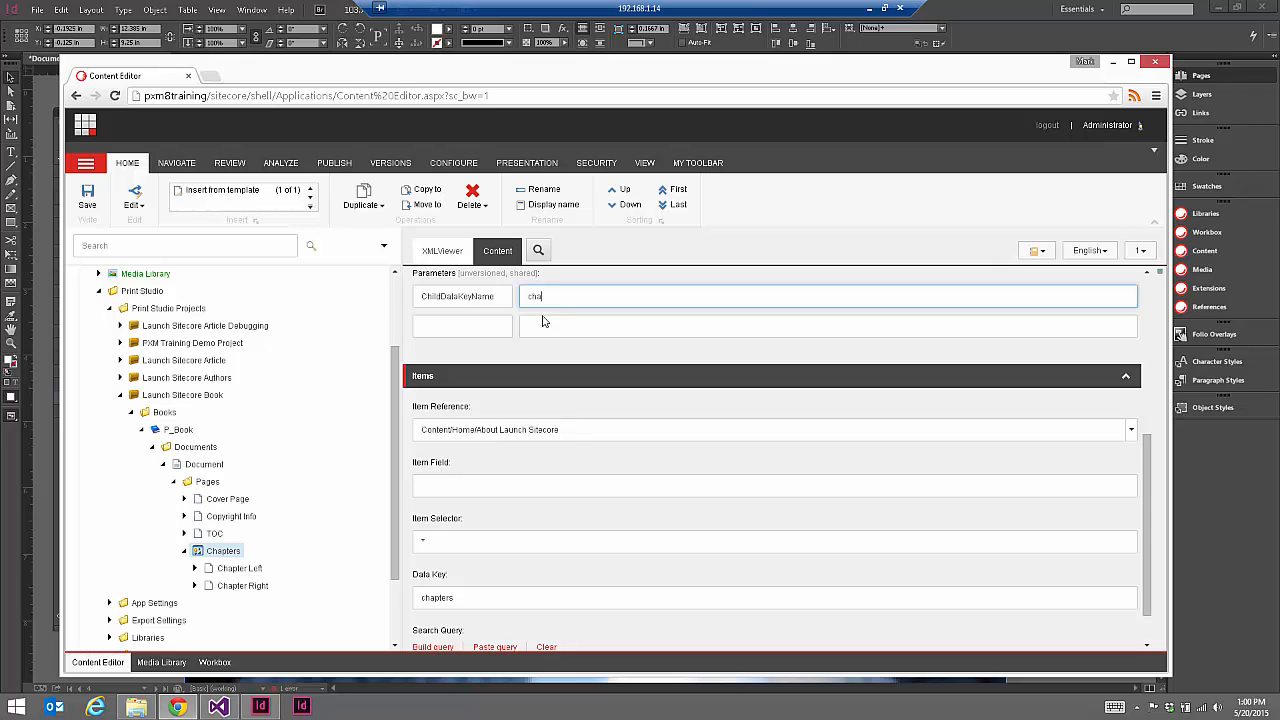
key(ctrl+s)
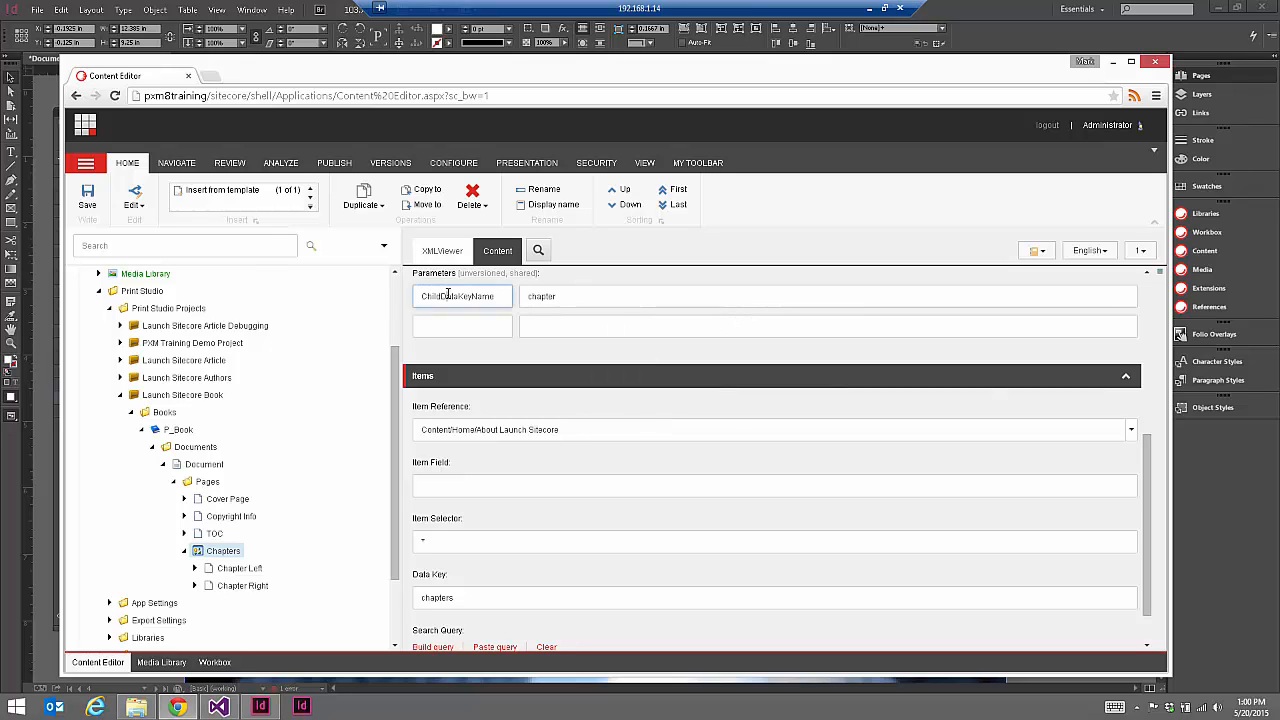
double_click(445, 296)
double_click(541, 297)
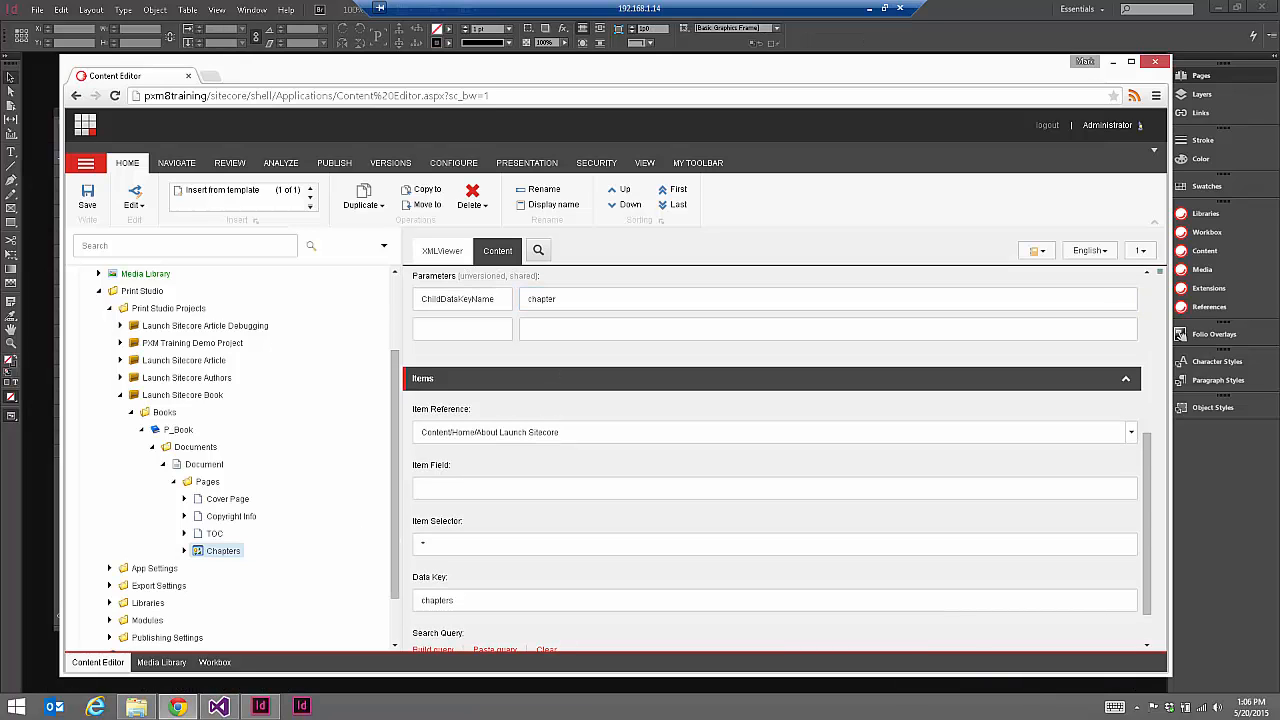
- Copy the ChildDataKeyName value chapter into the Data Key of the Image snippet under Chapter Left, and save
double_click(541, 300)
right_click(541, 304)
click(572, 367)
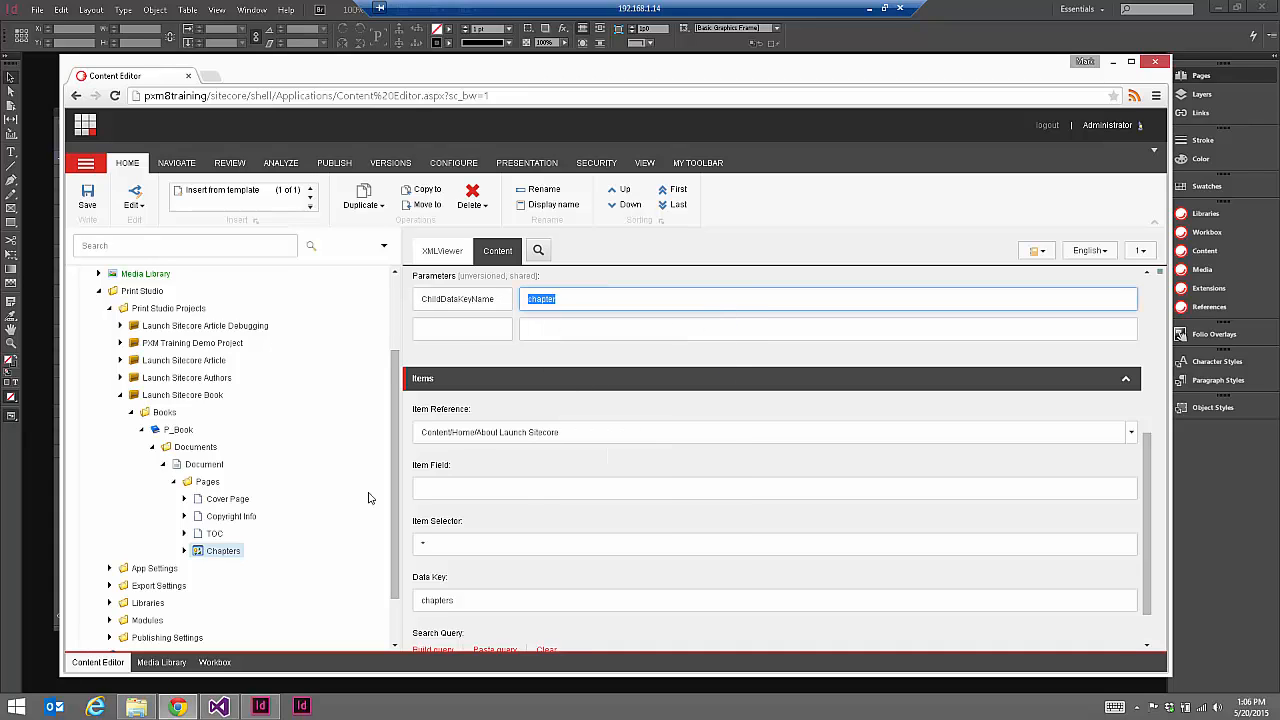
click(185, 552)
click(195, 568)
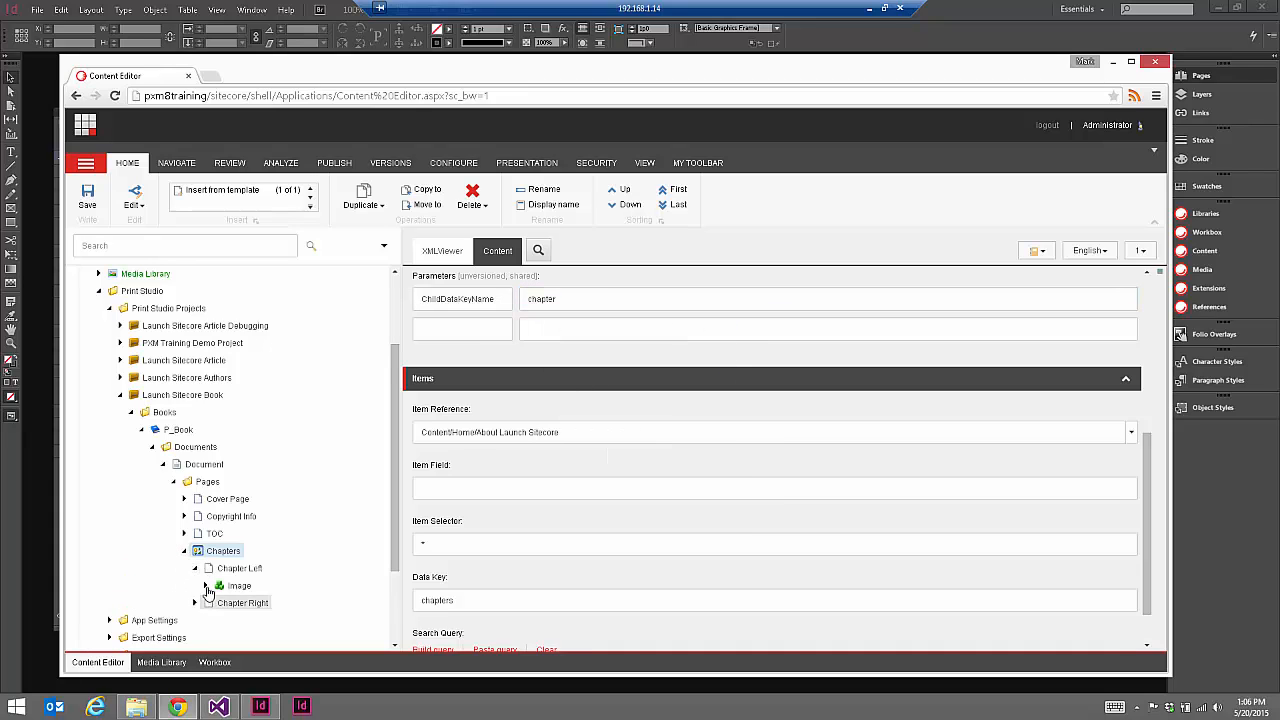
click(237, 585)
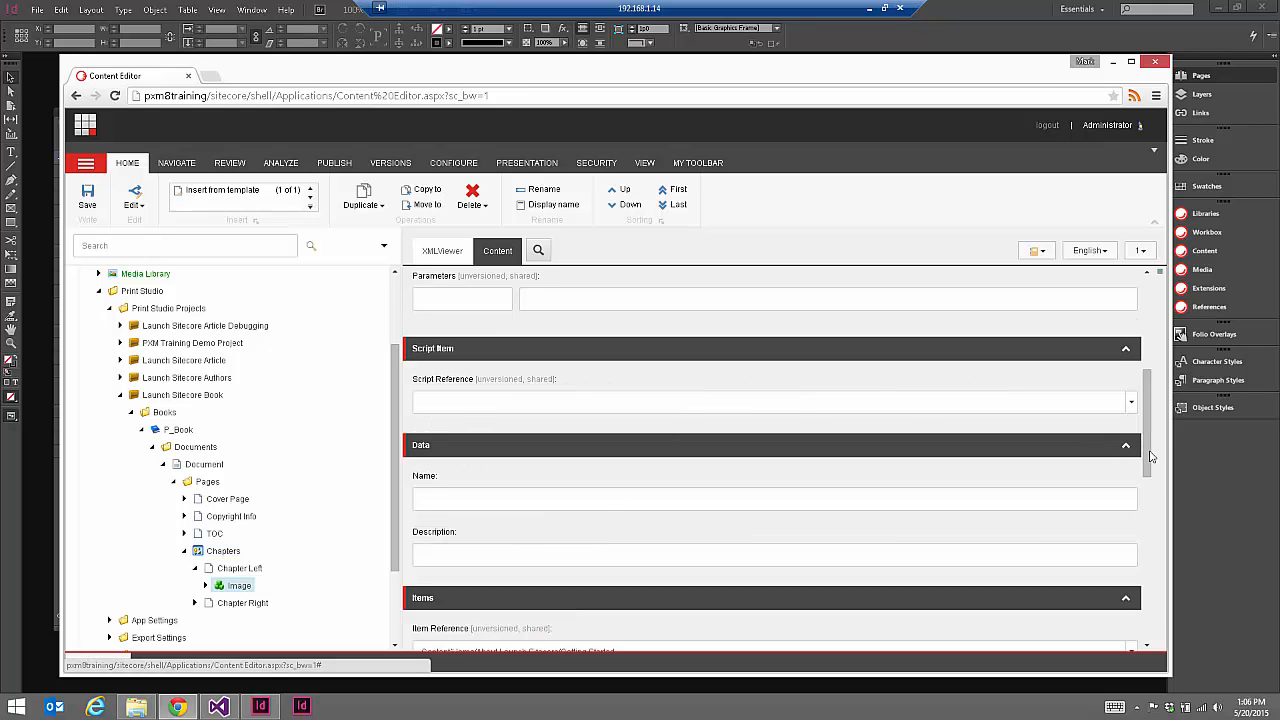
drag(1150, 460, 1168, 560)
scroll(587, 531, down, 1)
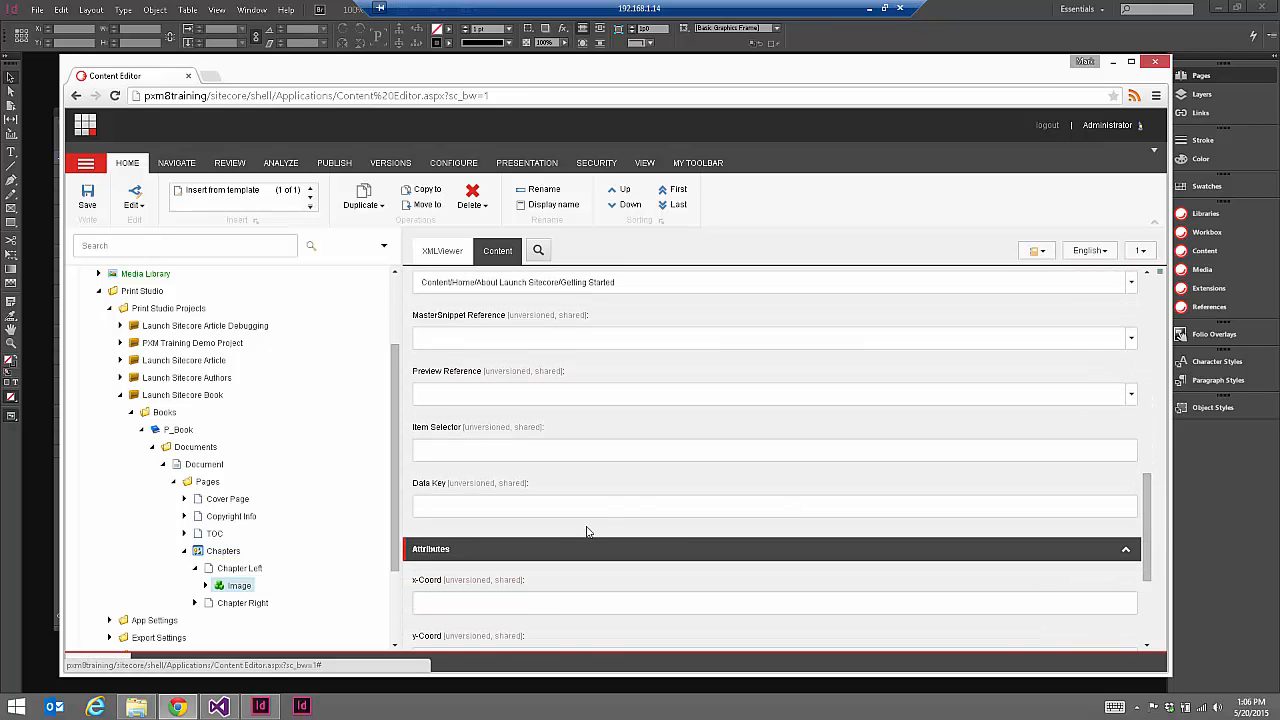
right_click(505, 503)
click(537, 379)
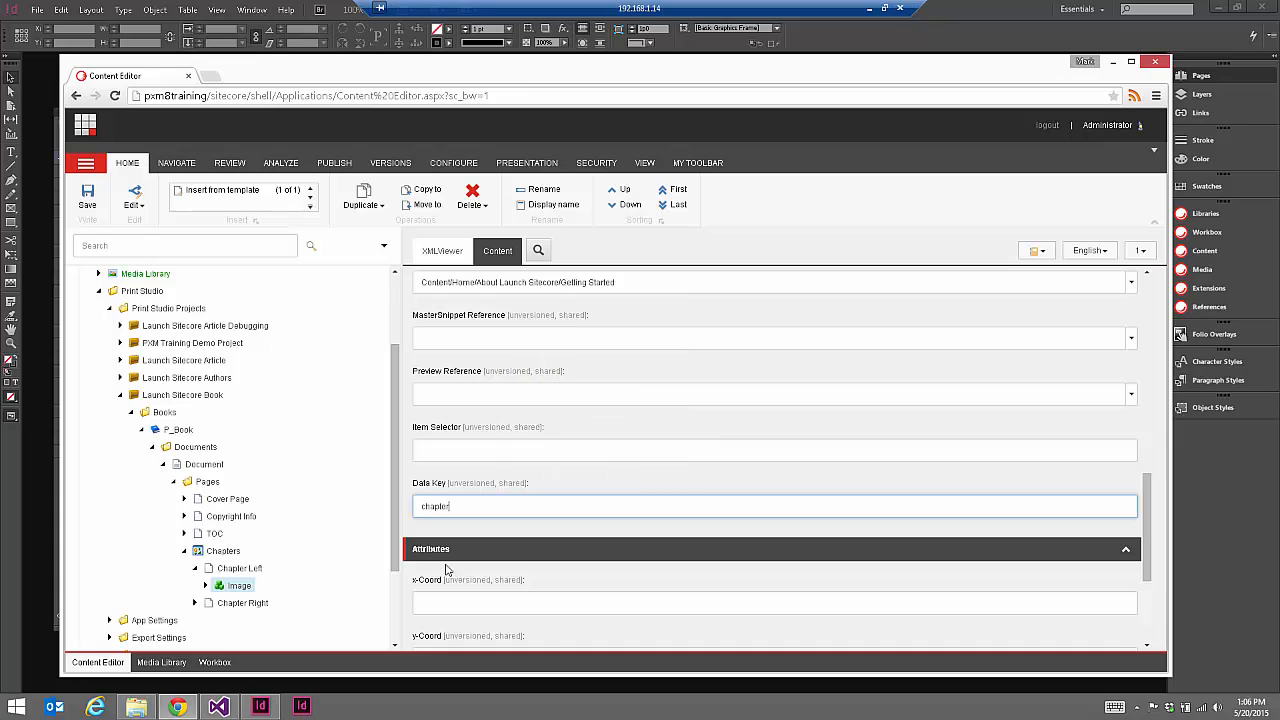
click(87, 195)
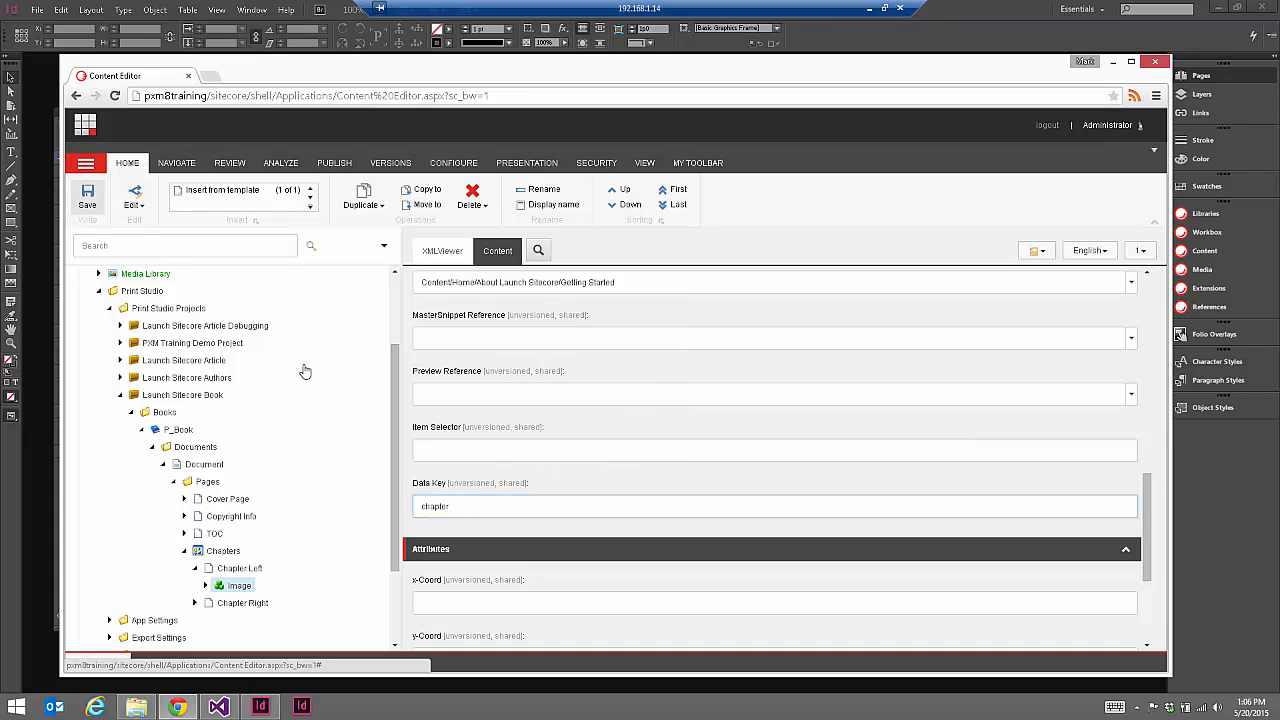
- Set the Data Key of the Text snippet under Chapter Right to chapter and save the item
click(195, 603)
click(235, 620)
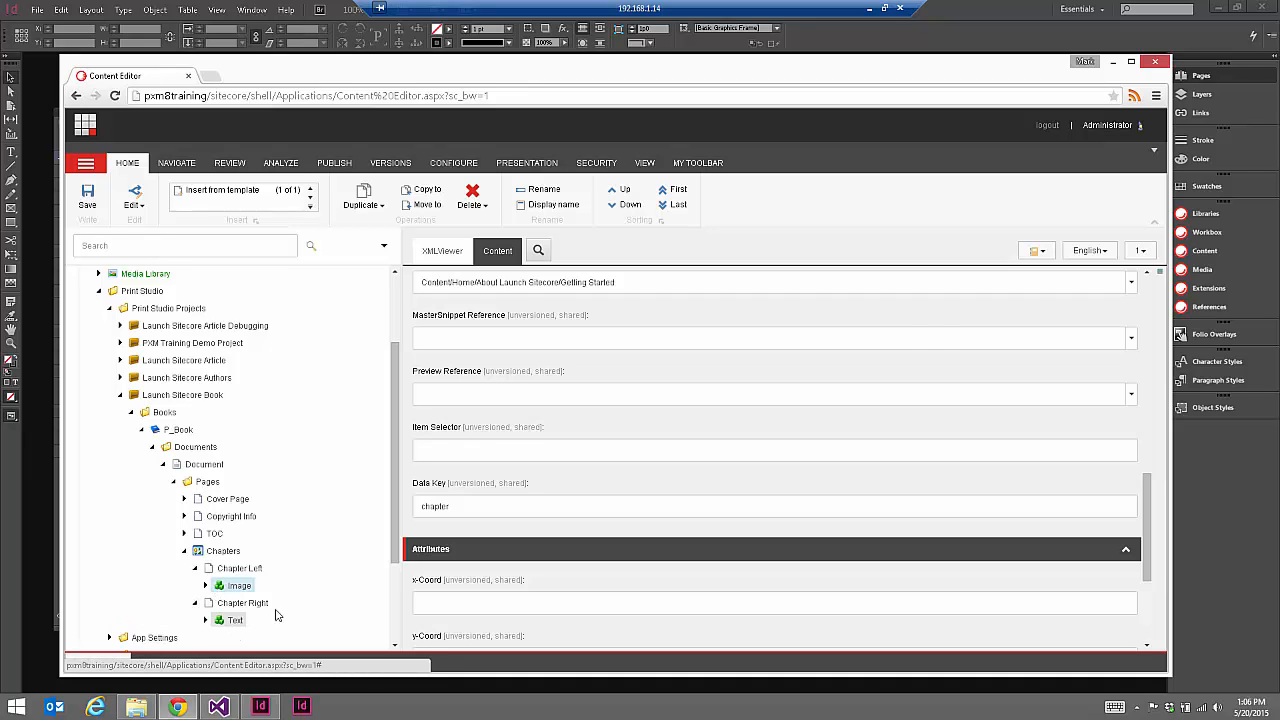
right_click(463, 505)
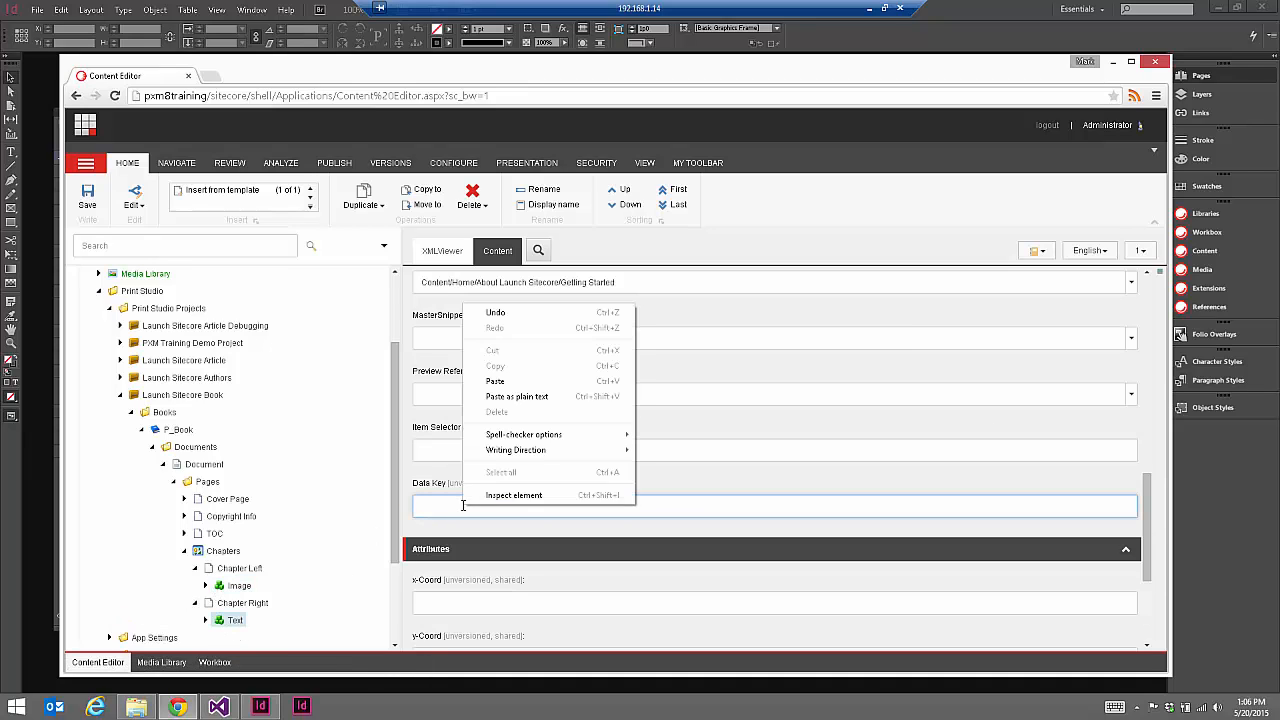
click(527, 381)
click(87, 195)
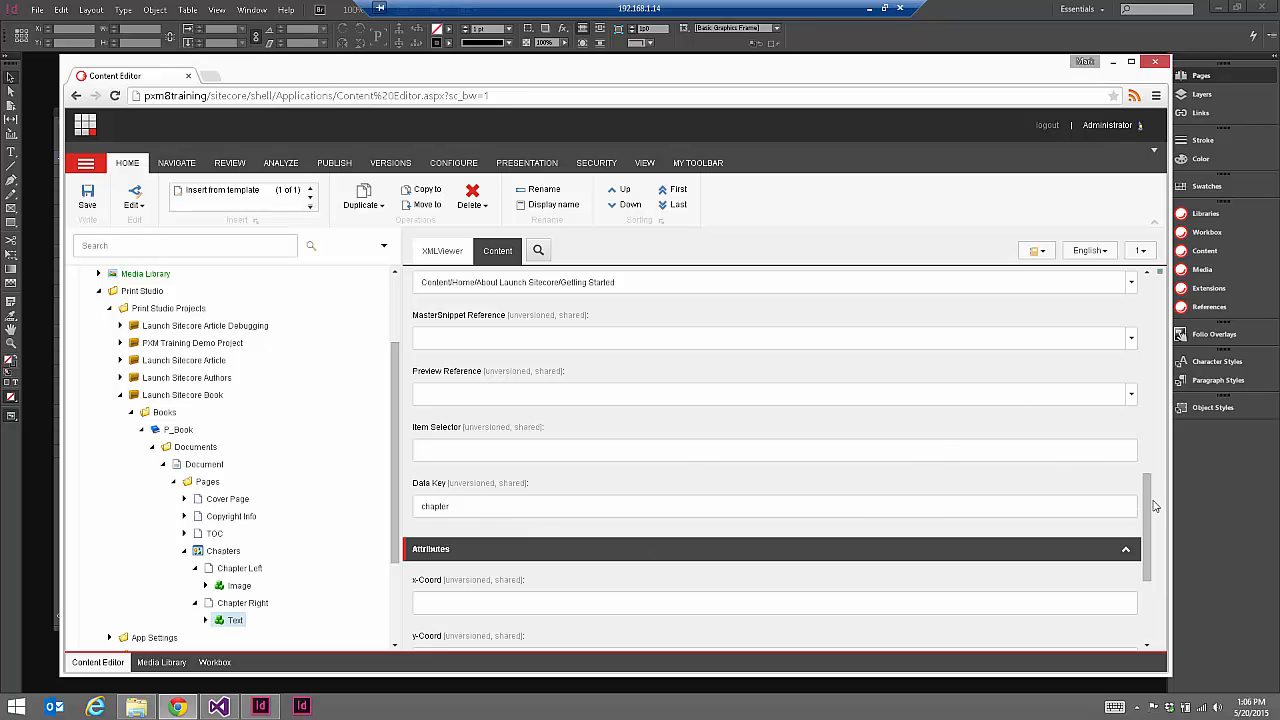
- Examine the Text snippet's attributes and the Chapter Right page's Number field, comparing it with the page numbering in InDesign's project tree
drag(1148, 522, 1154, 590)
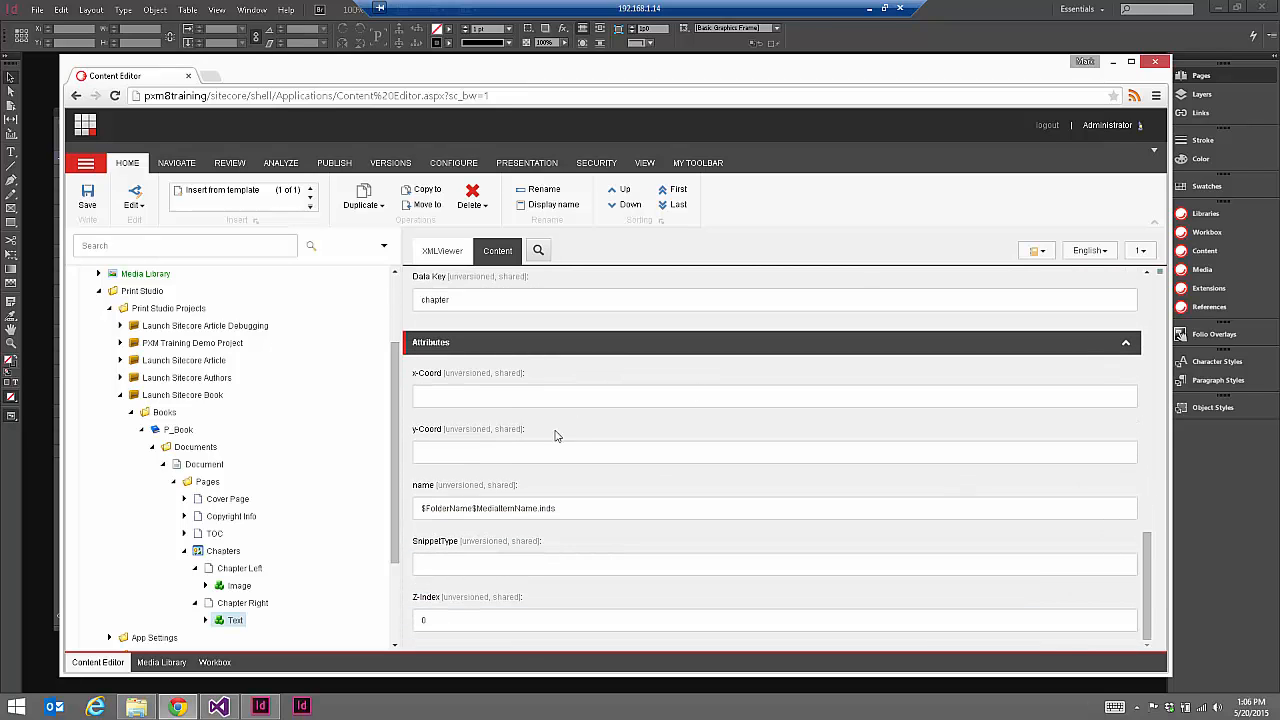
scroll(550, 482, up, 6)
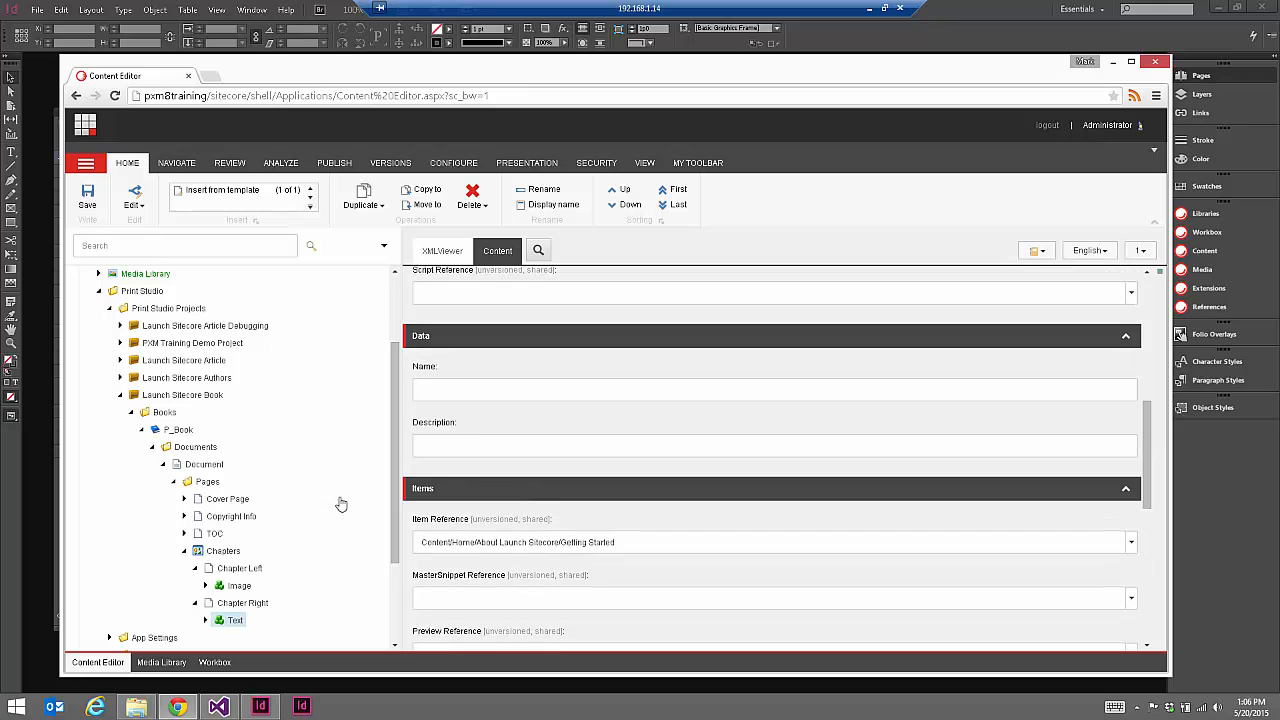
click(246, 605)
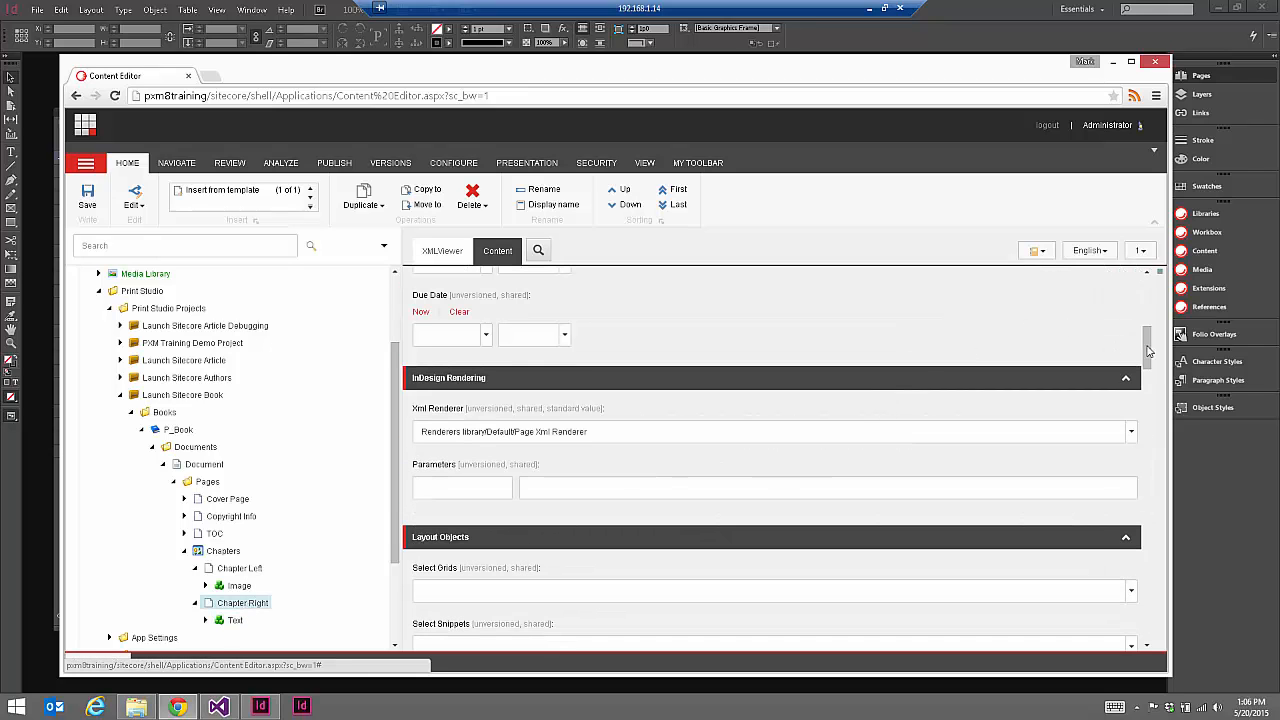
drag(1150, 352, 851, 486)
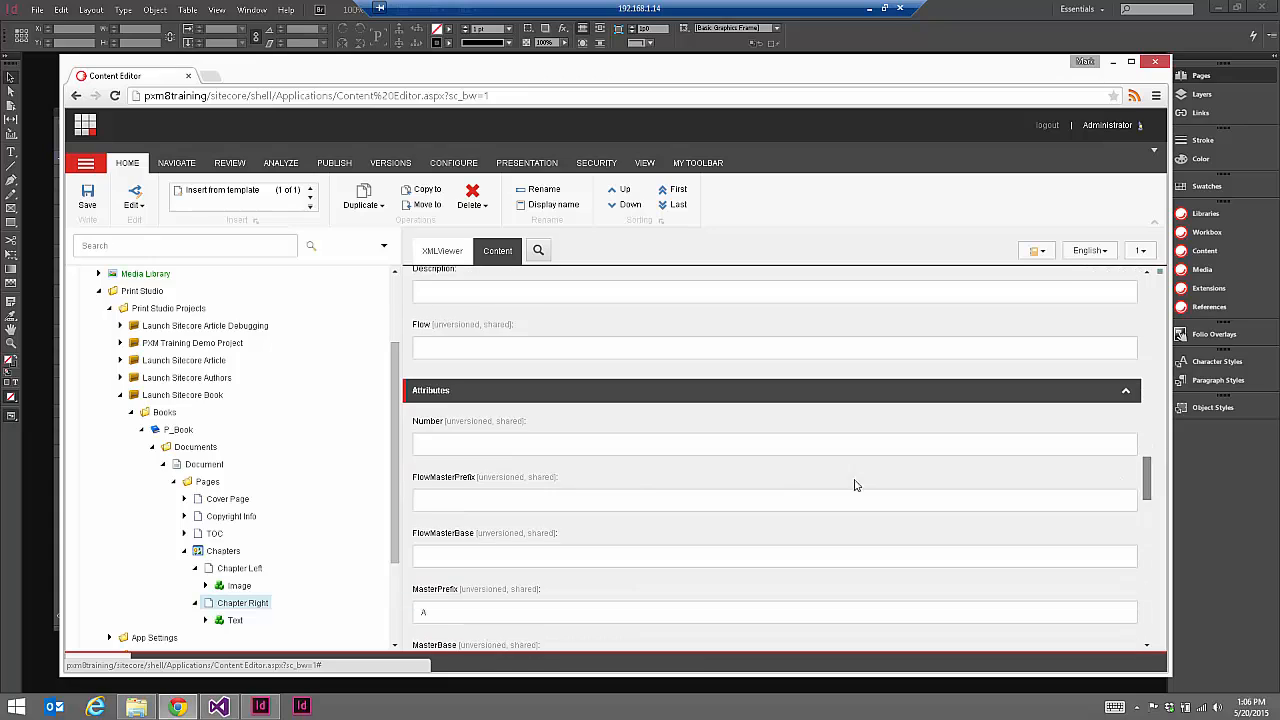
click(425, 443)
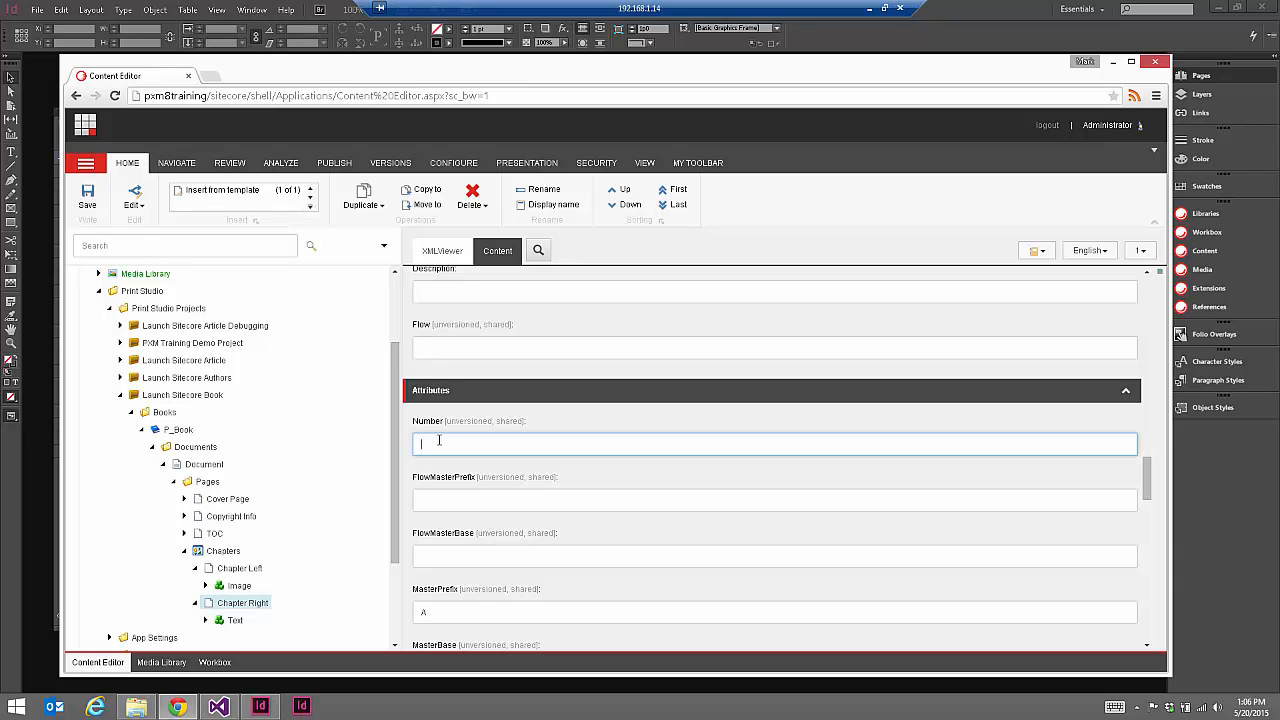
key(alt+Tab)
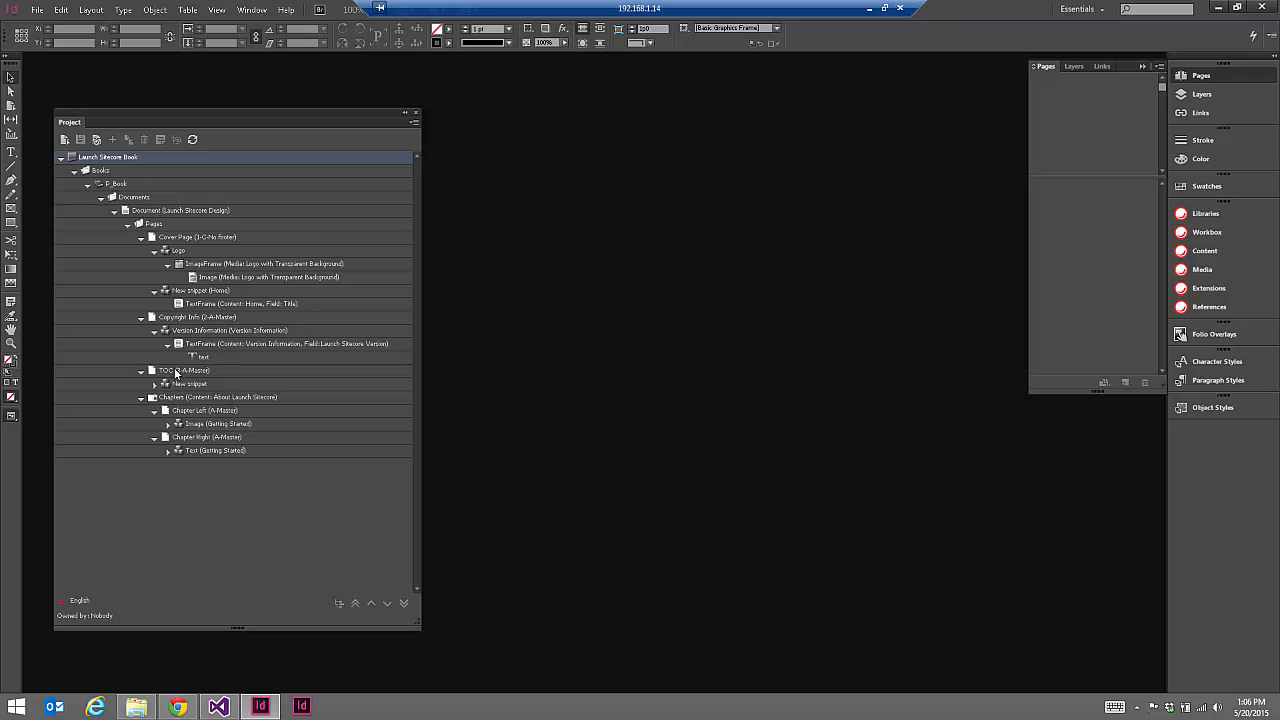
click(177, 707)
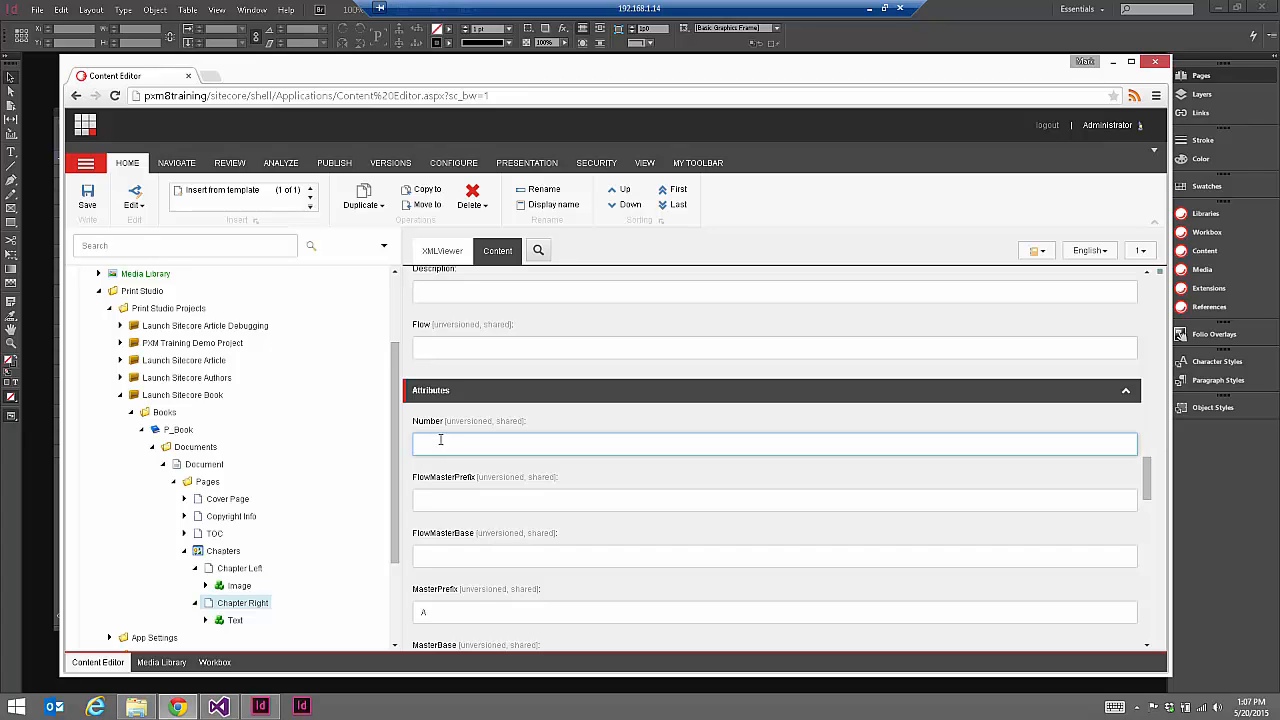
- Review the Chapter Left page and the Chapters item's Items fields in the Content Editor, and return to InDesign
click(245, 568)
click(199, 555)
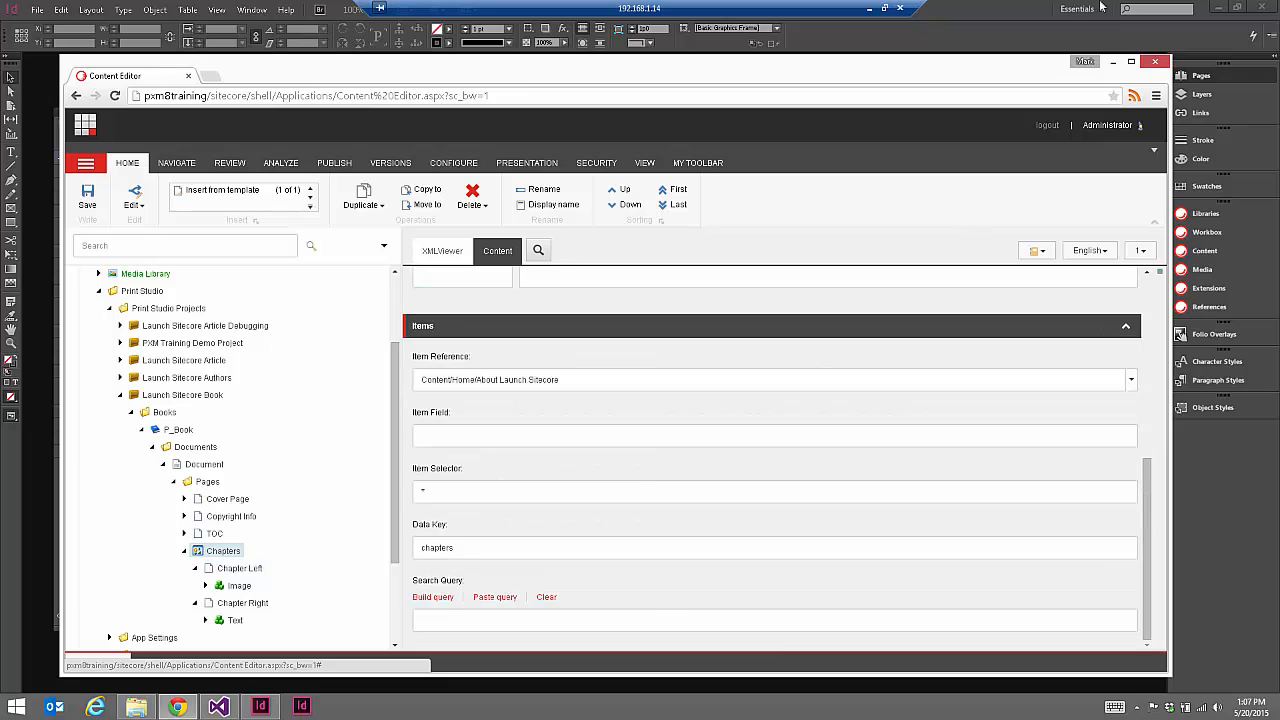
click(976, 6)
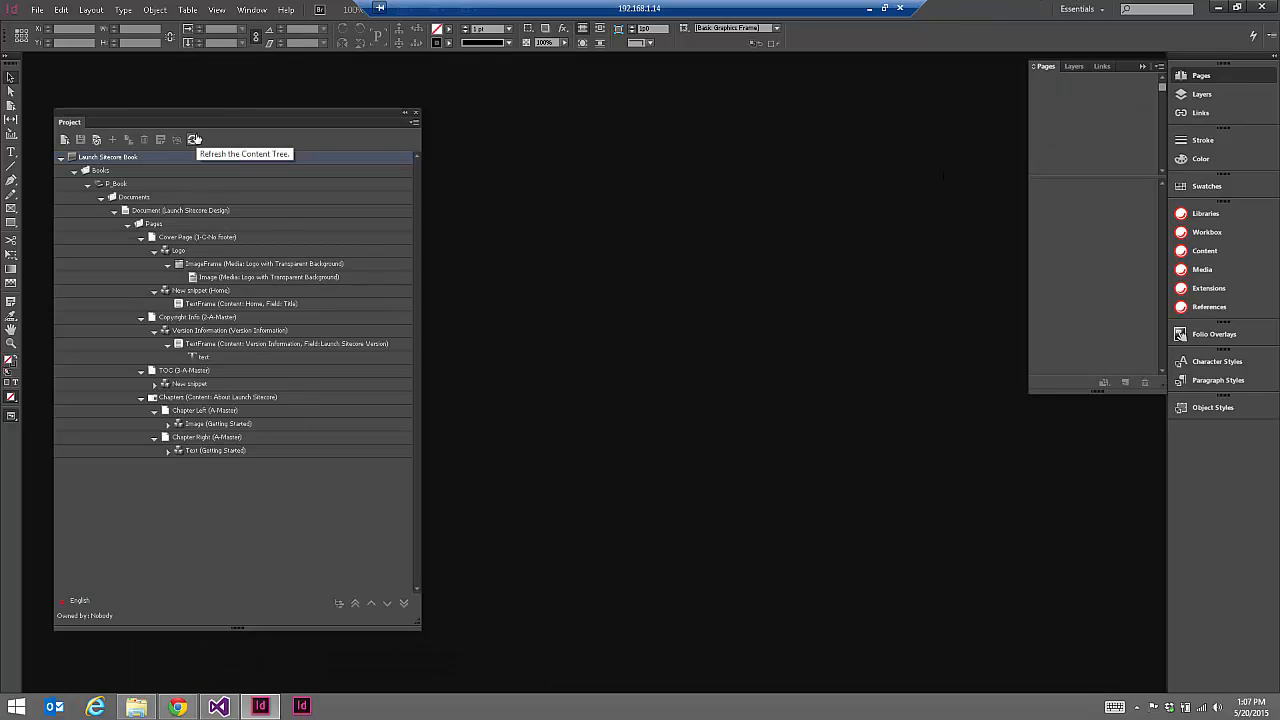
- Generate the document from the Launch Sitecore Book project and view the chapter spread on pages 4-5
click(64, 142)
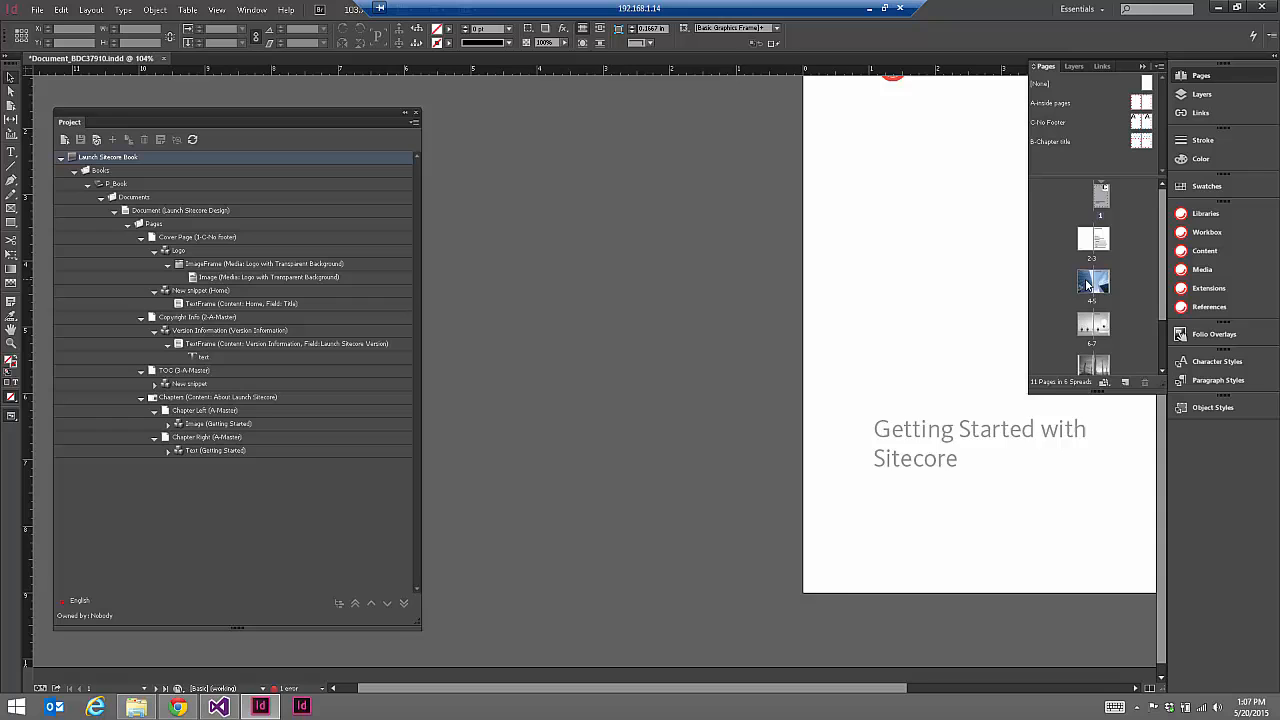
double_click(1088, 286)
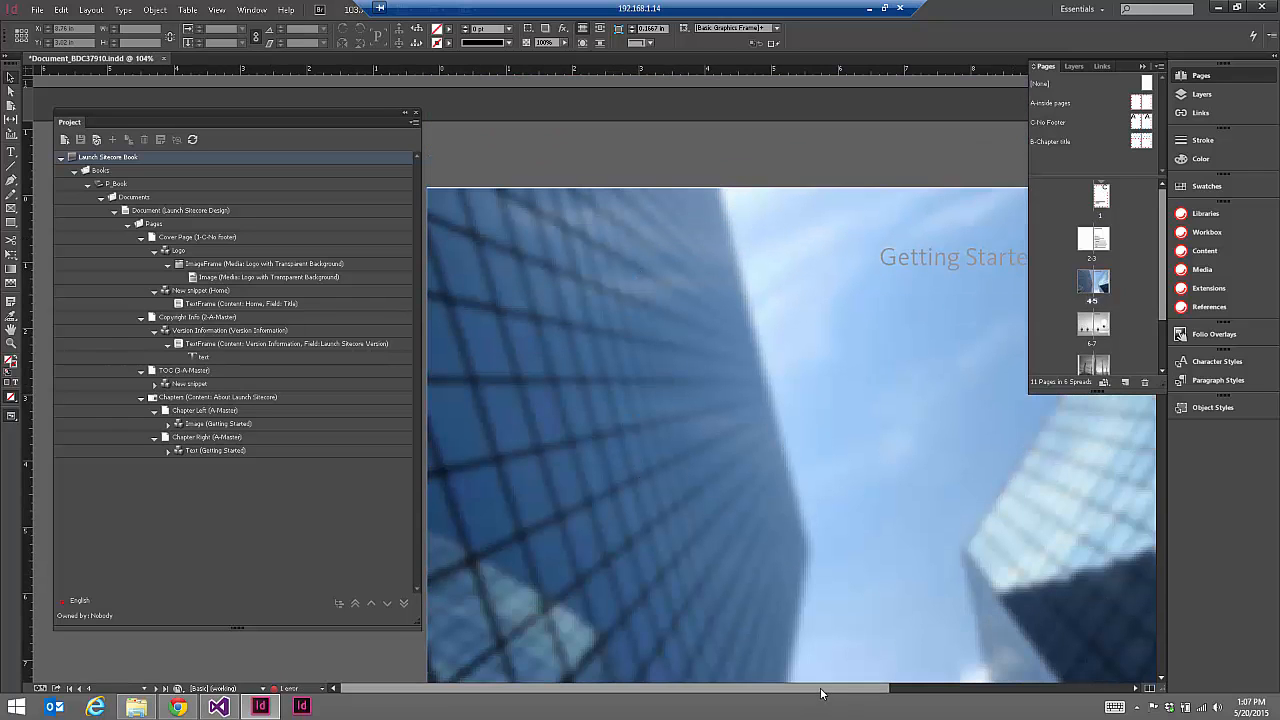
drag(823, 689, 938, 687)
- Examine the generated chapter spreads on pages 6-7, 8-9 and 10-11, comparing their images and titles with the Chapters item in the project tree
click(1102, 330)
double_click(1102, 330)
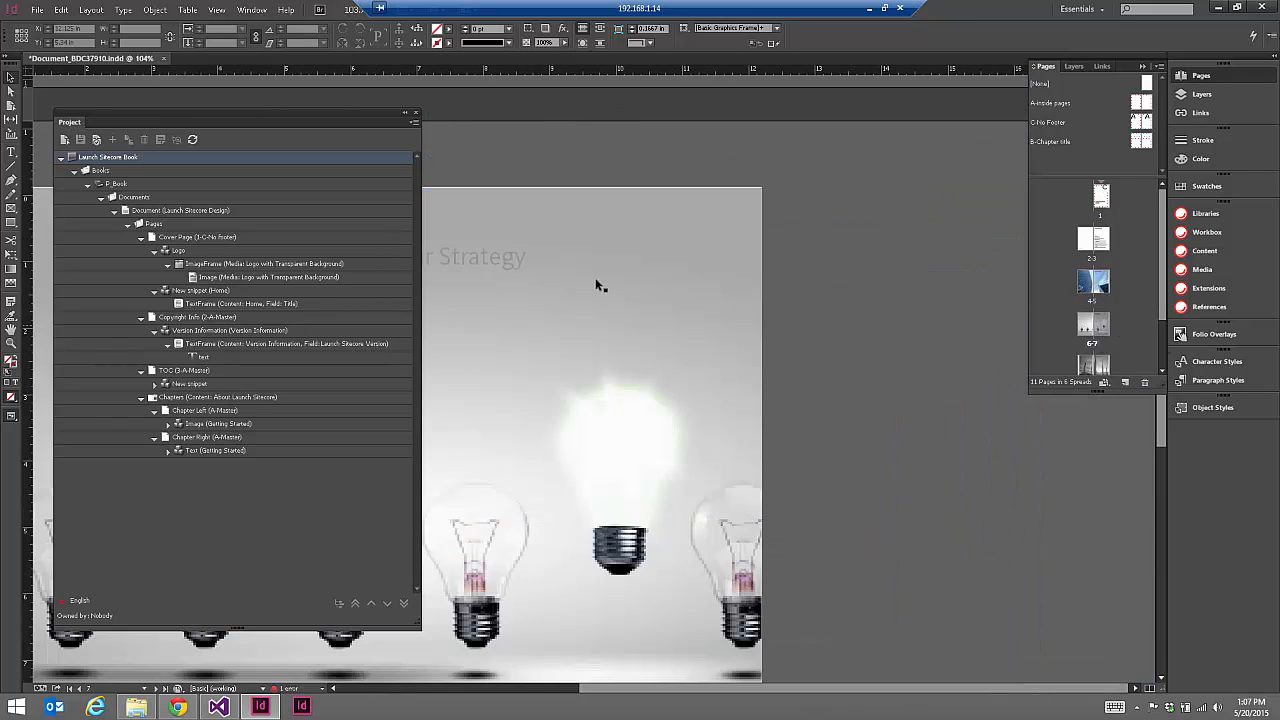
drag(746, 689, 673, 696)
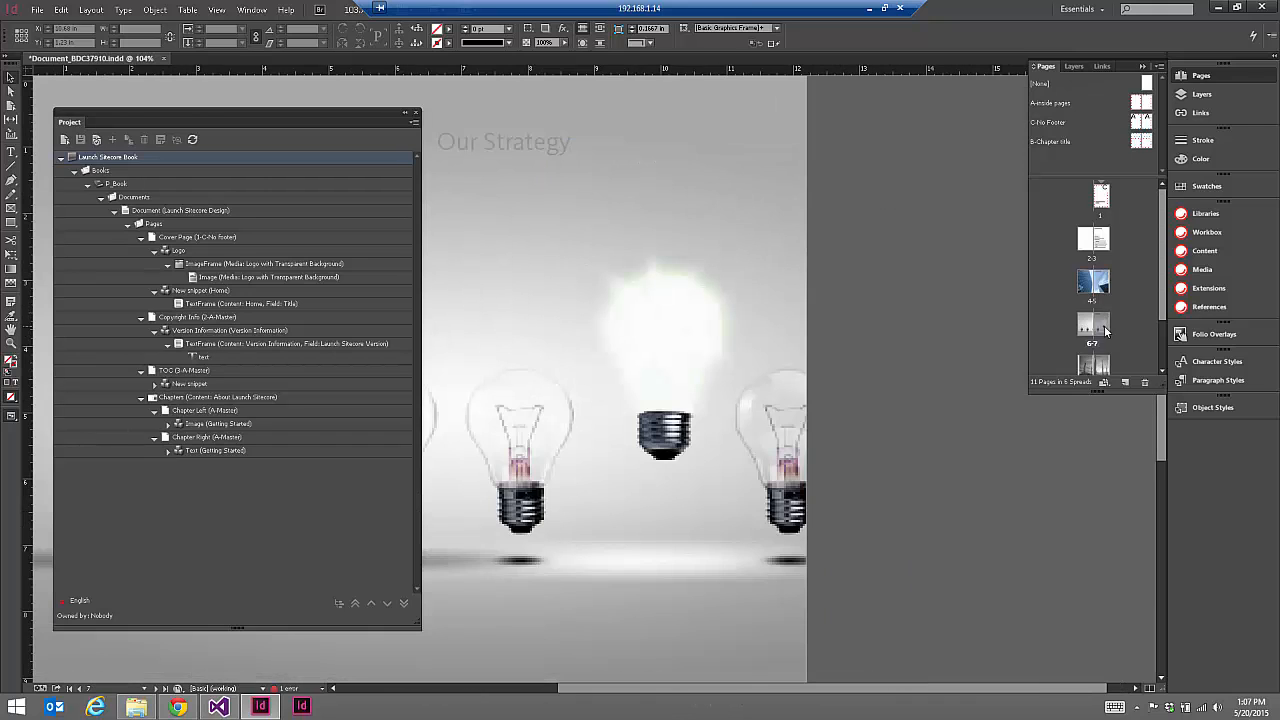
double_click(1104, 328)
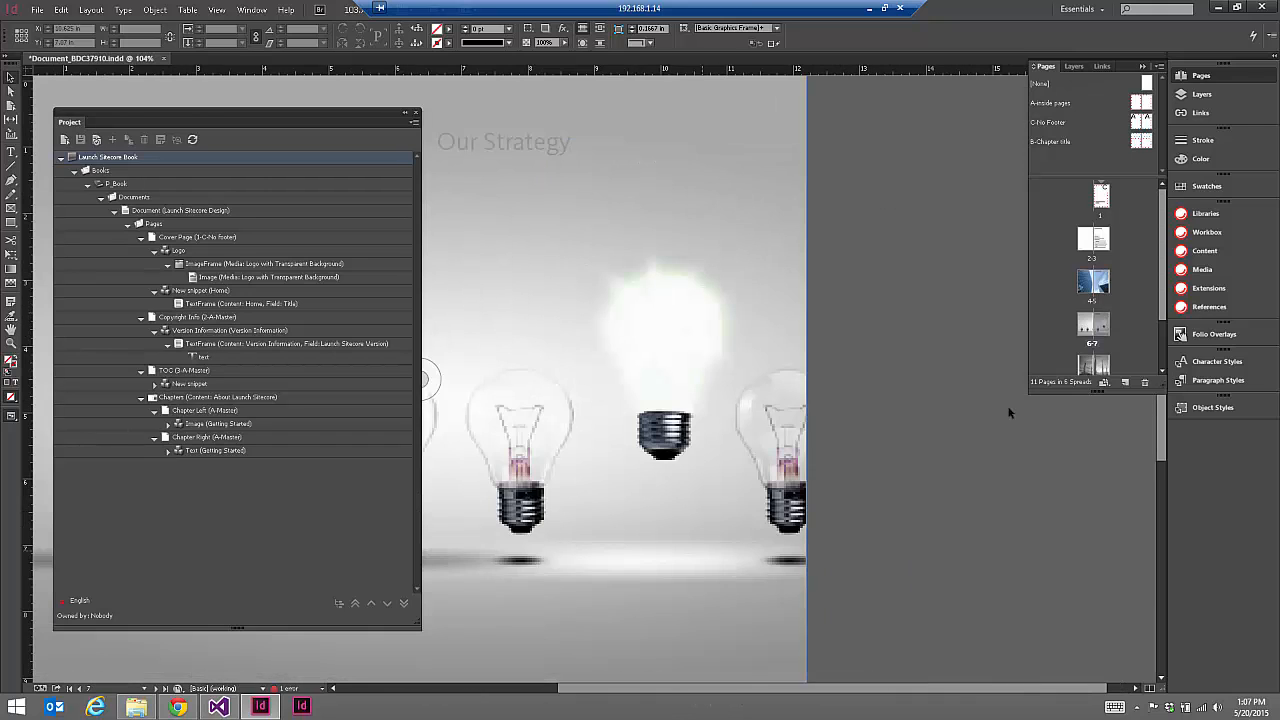
double_click(1108, 368)
click(531, 145)
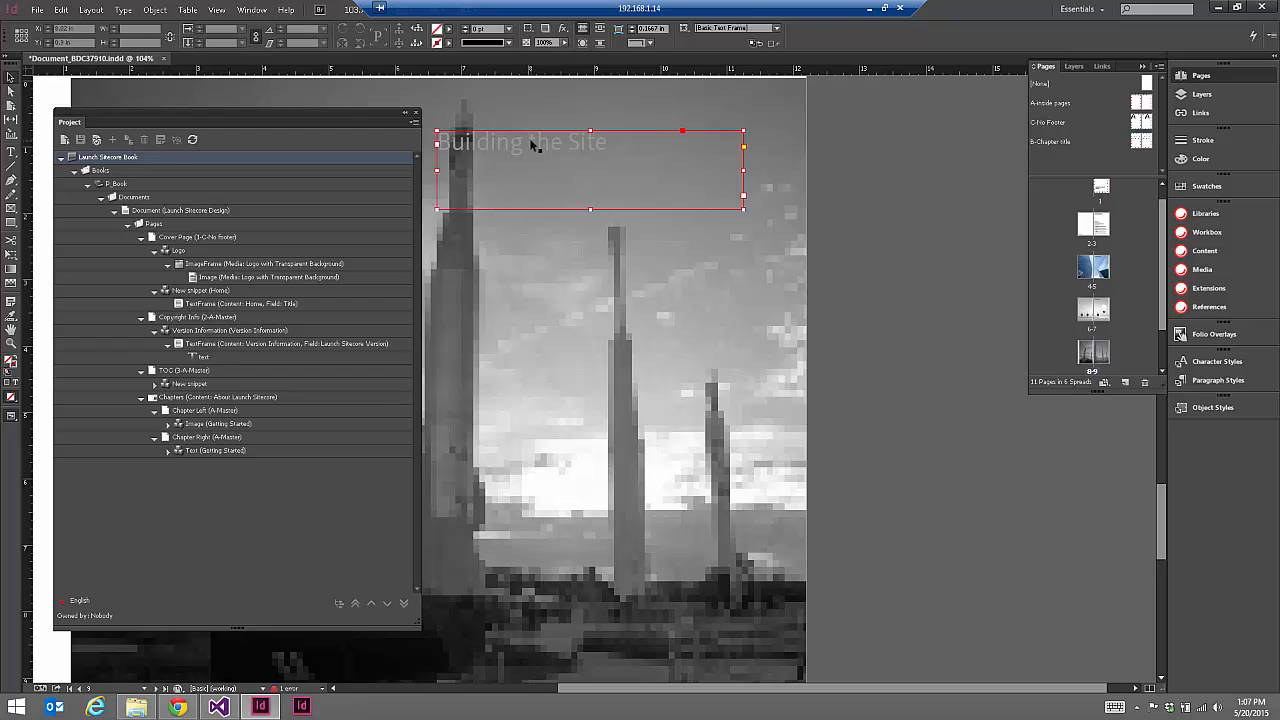
scroll(1108, 345, down, 1)
double_click(1108, 345)
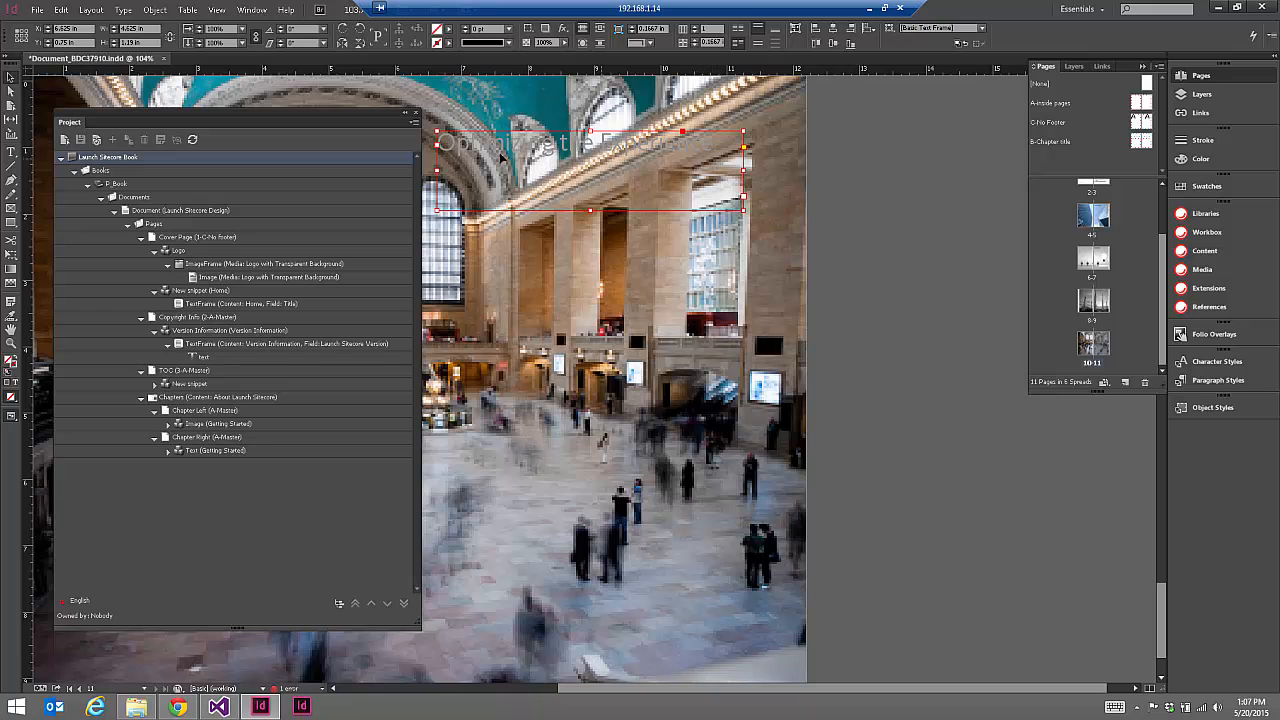
click(596, 292)
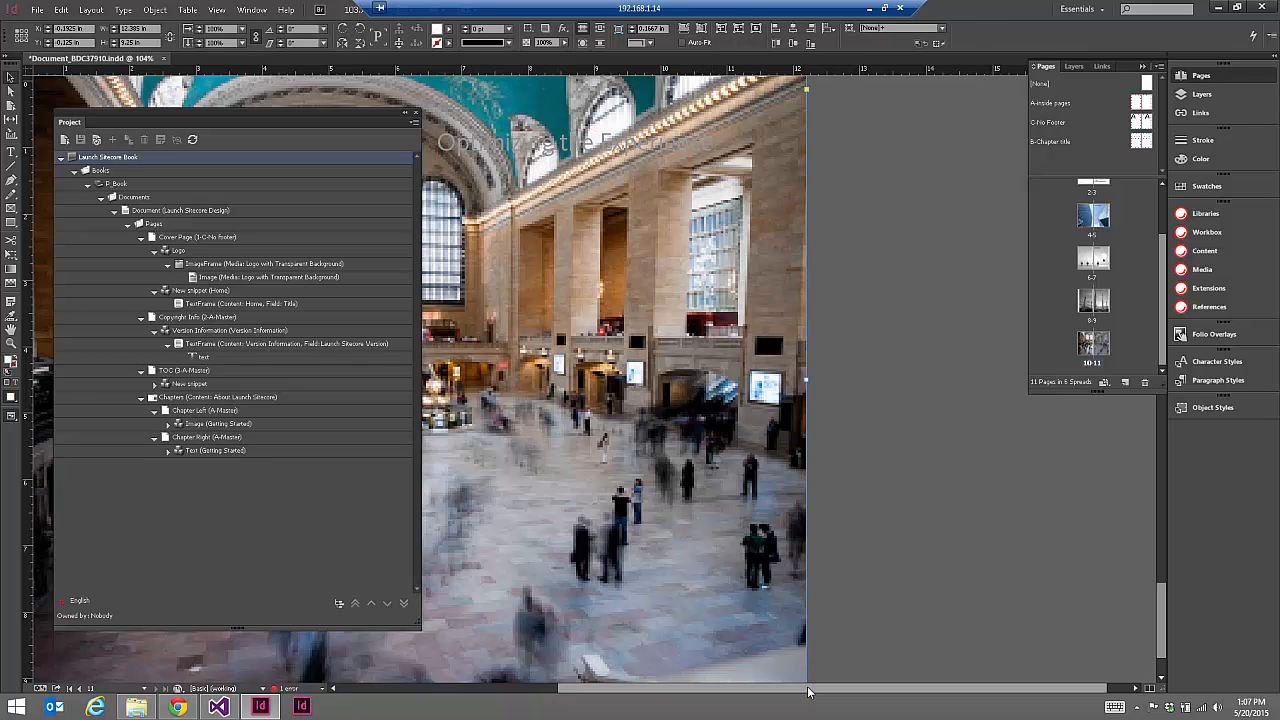
drag(808, 690, 615, 706)
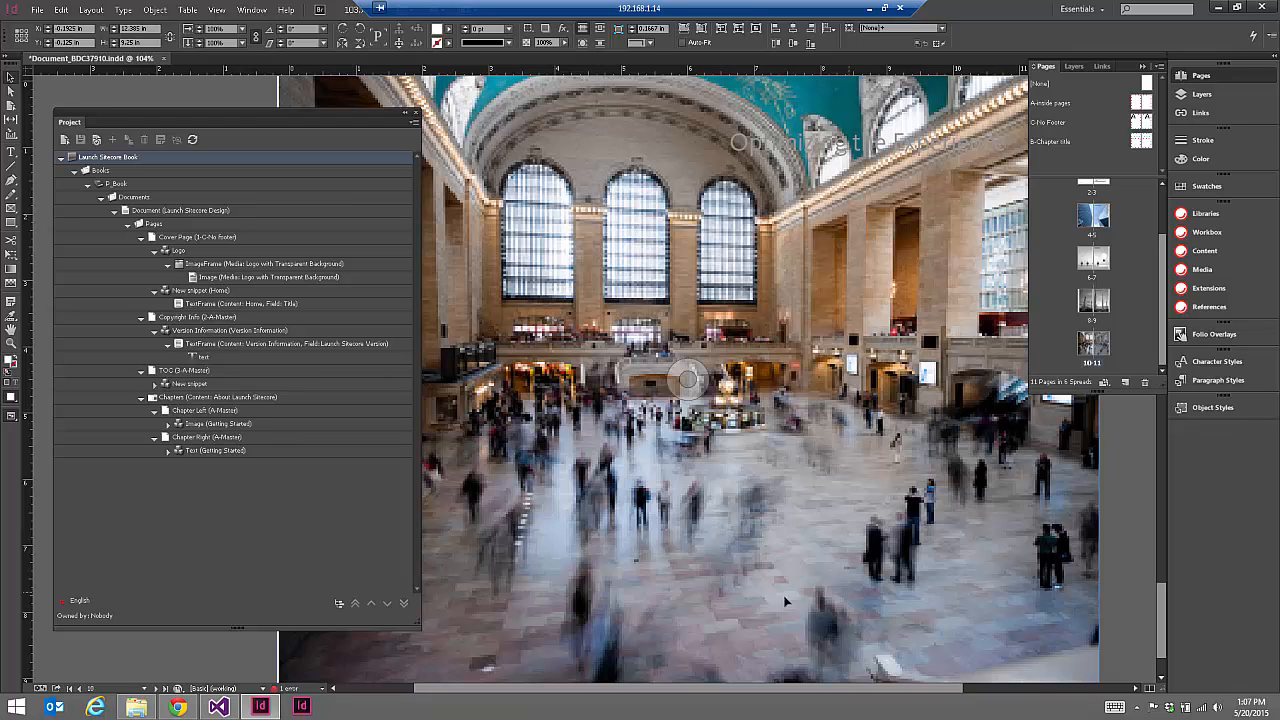
drag(631, 689, 549, 689)
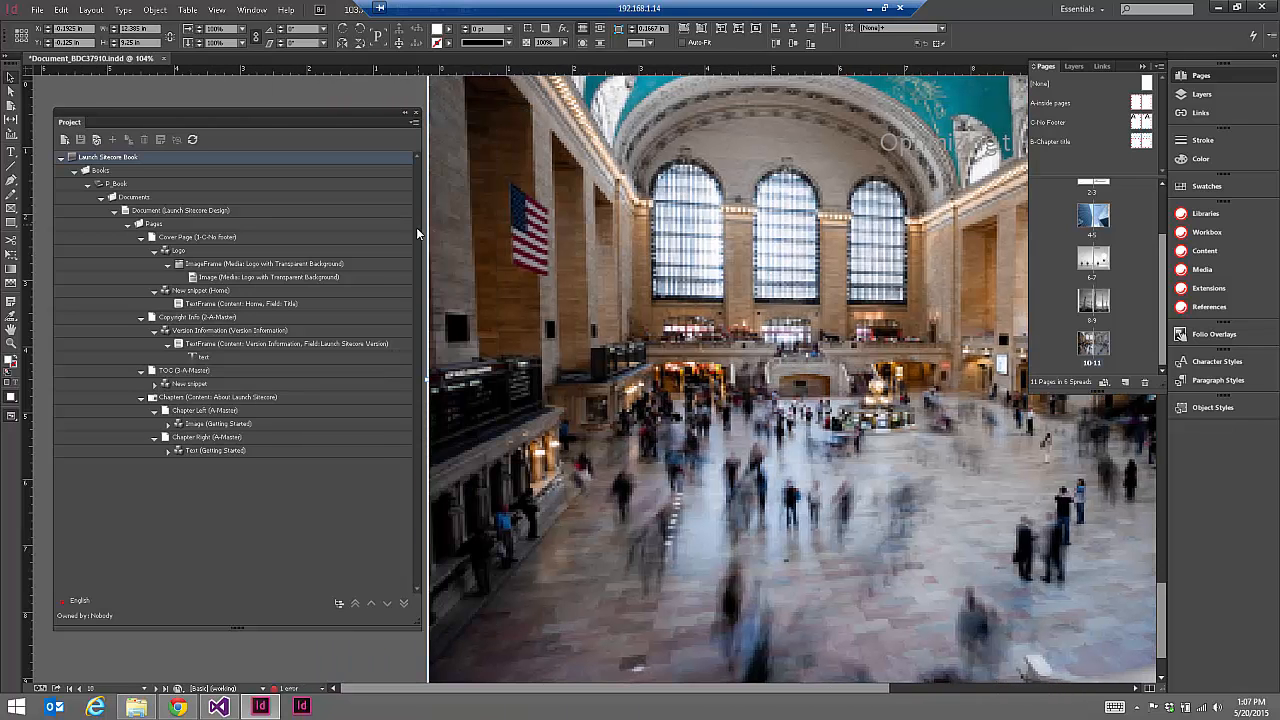
click(791, 379)
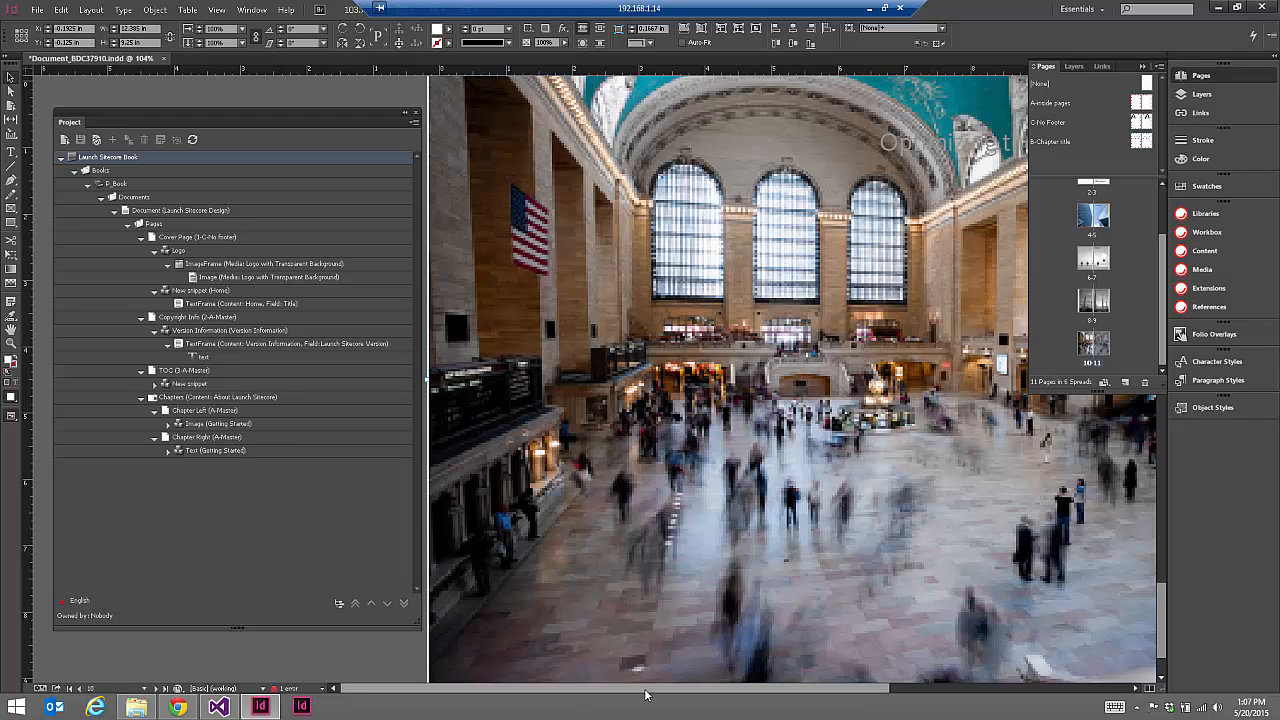
drag(623, 689, 711, 689)
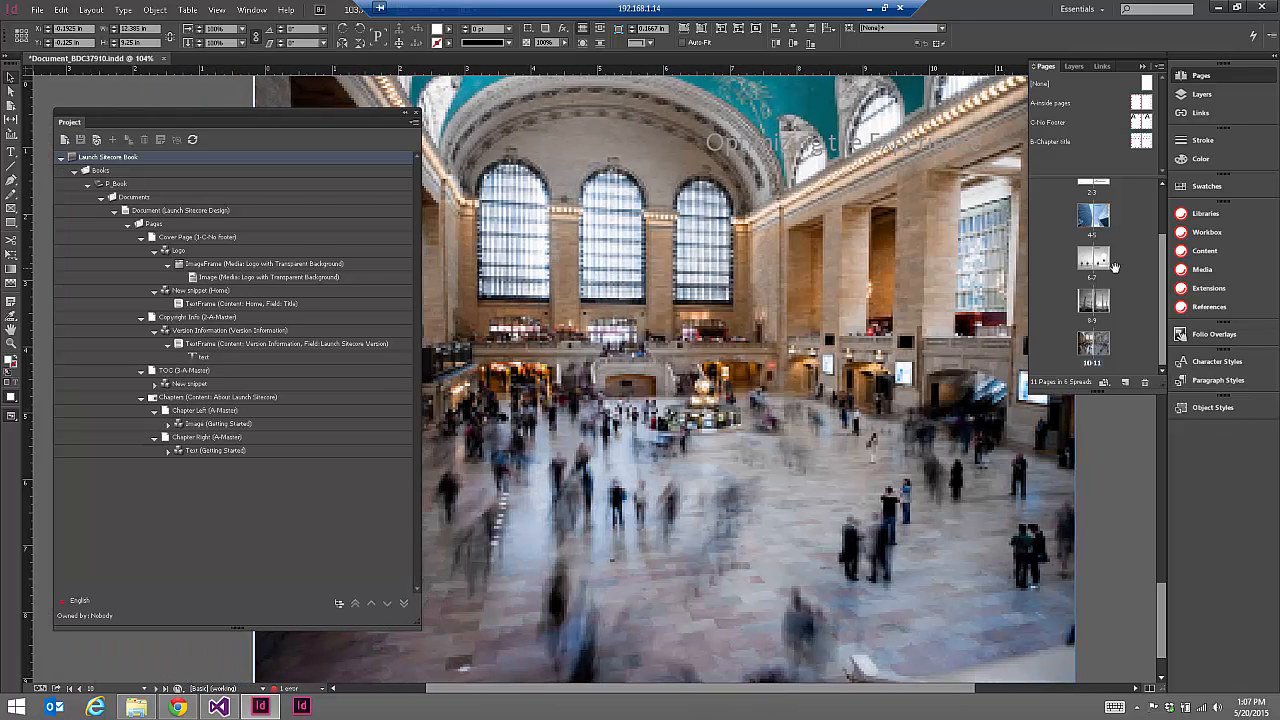
drag(1168, 309, 1168, 243)
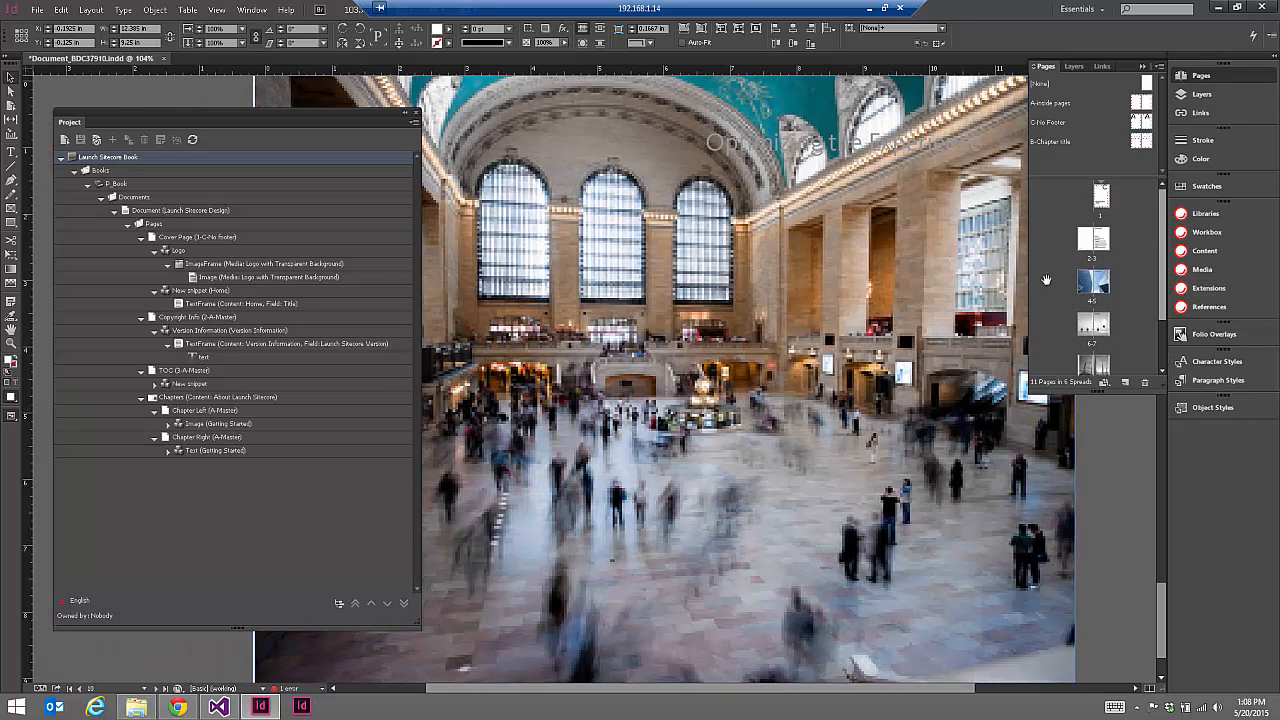
click(665, 380)
click(158, 400)
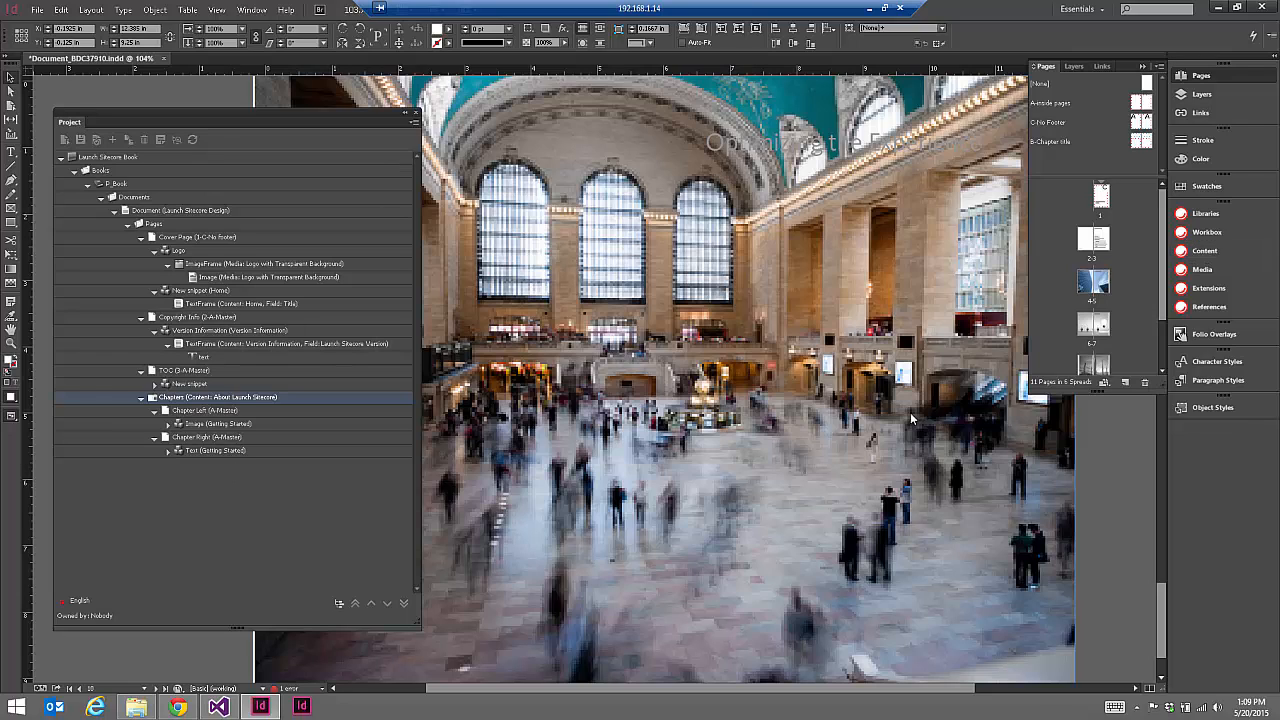
- Switch to the Content Editor in Chrome, copy the TOC page into the Chapters item and move the copy to last place
click(178, 707)
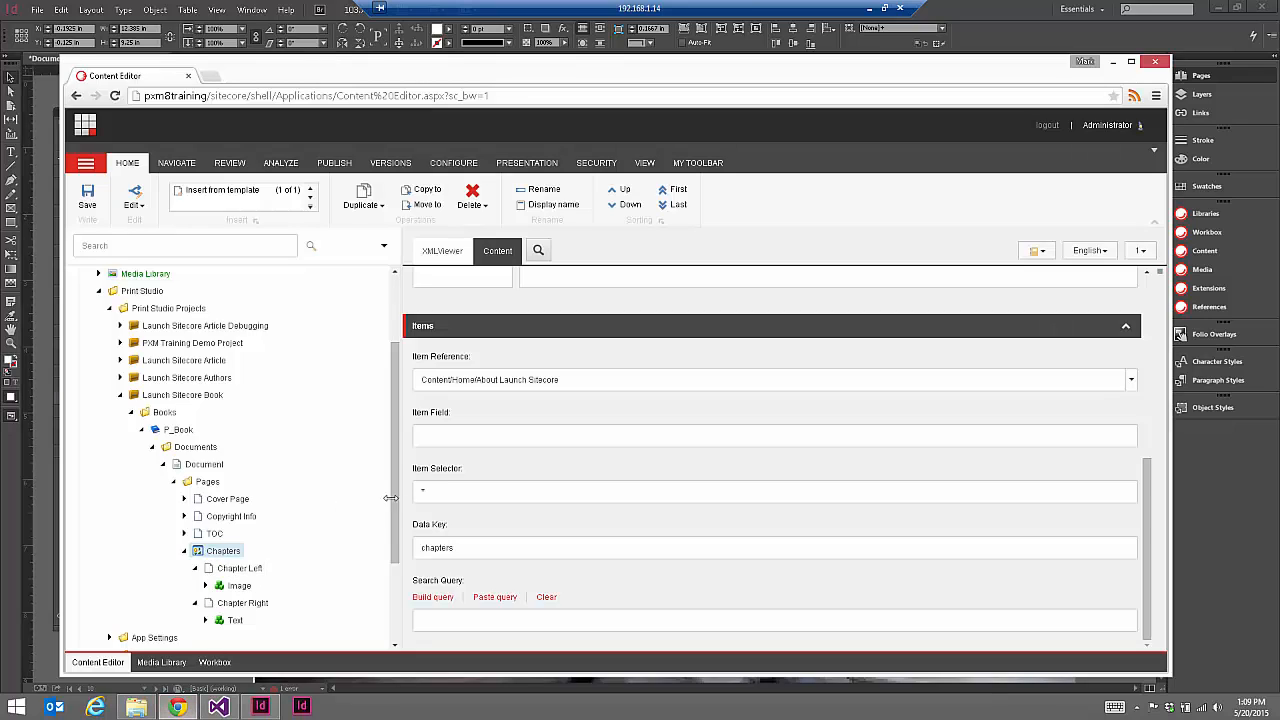
drag(397, 512, 398, 570)
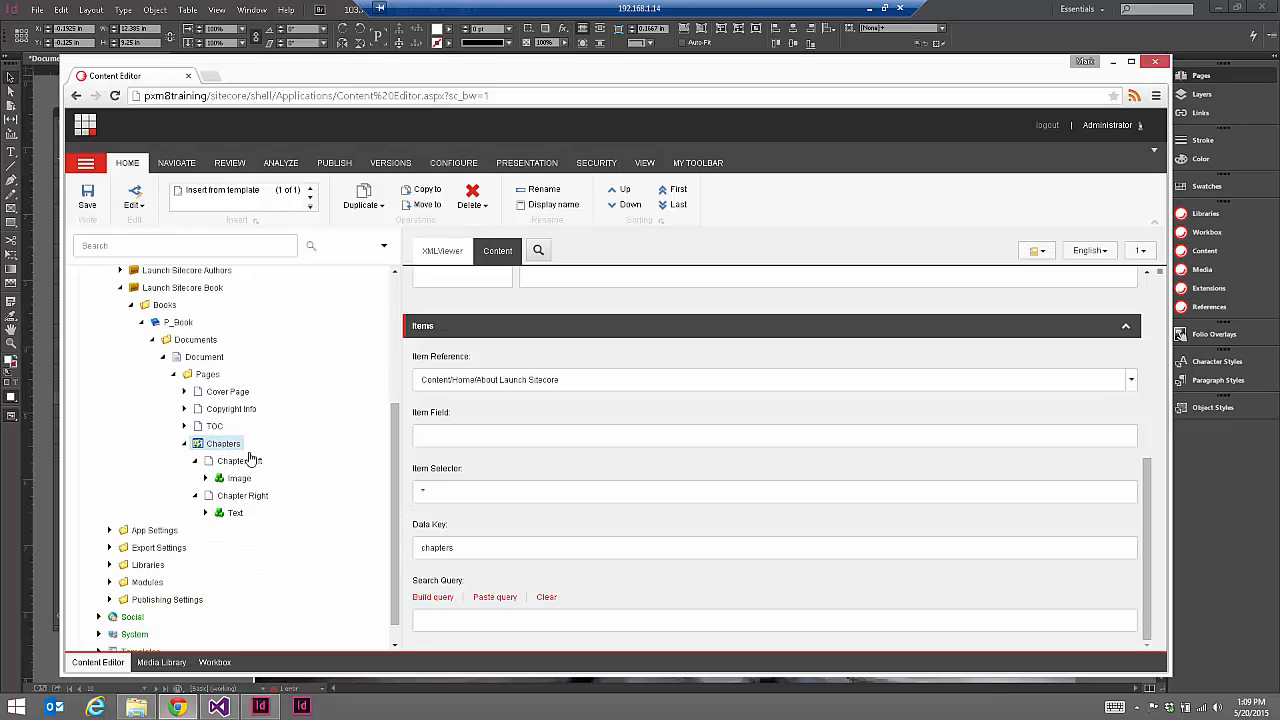
click(212, 427)
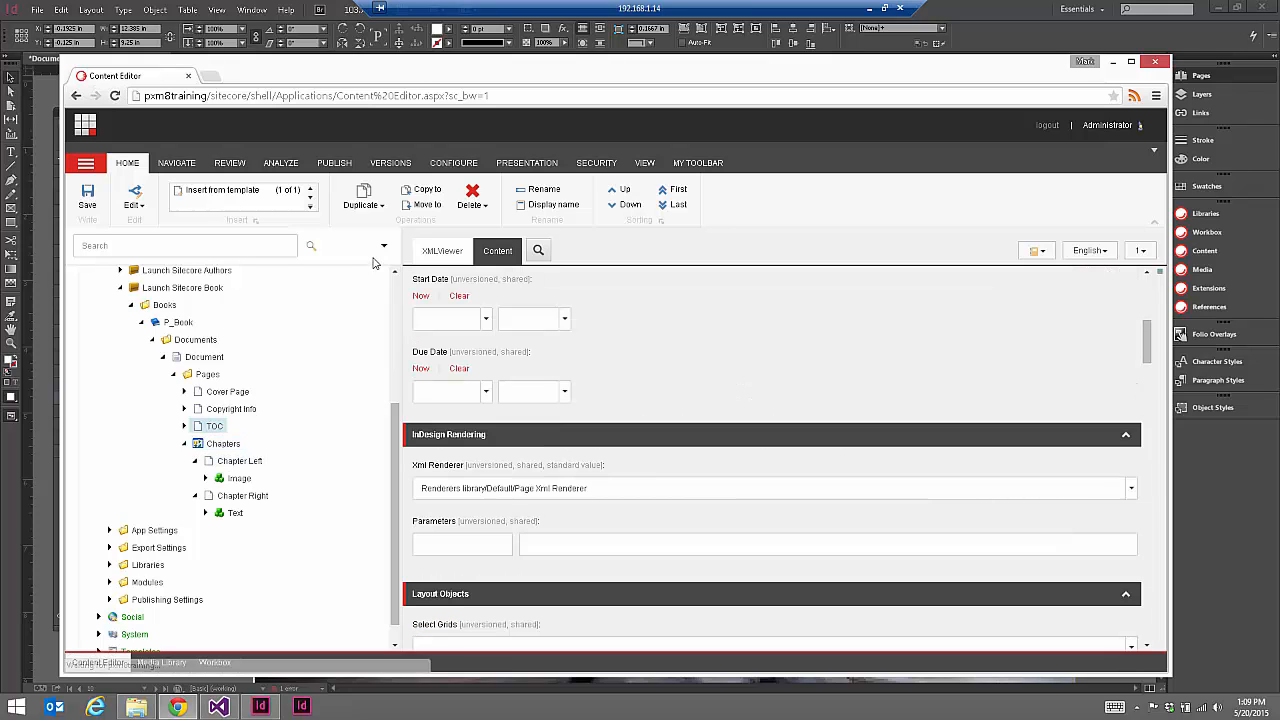
click(425, 190)
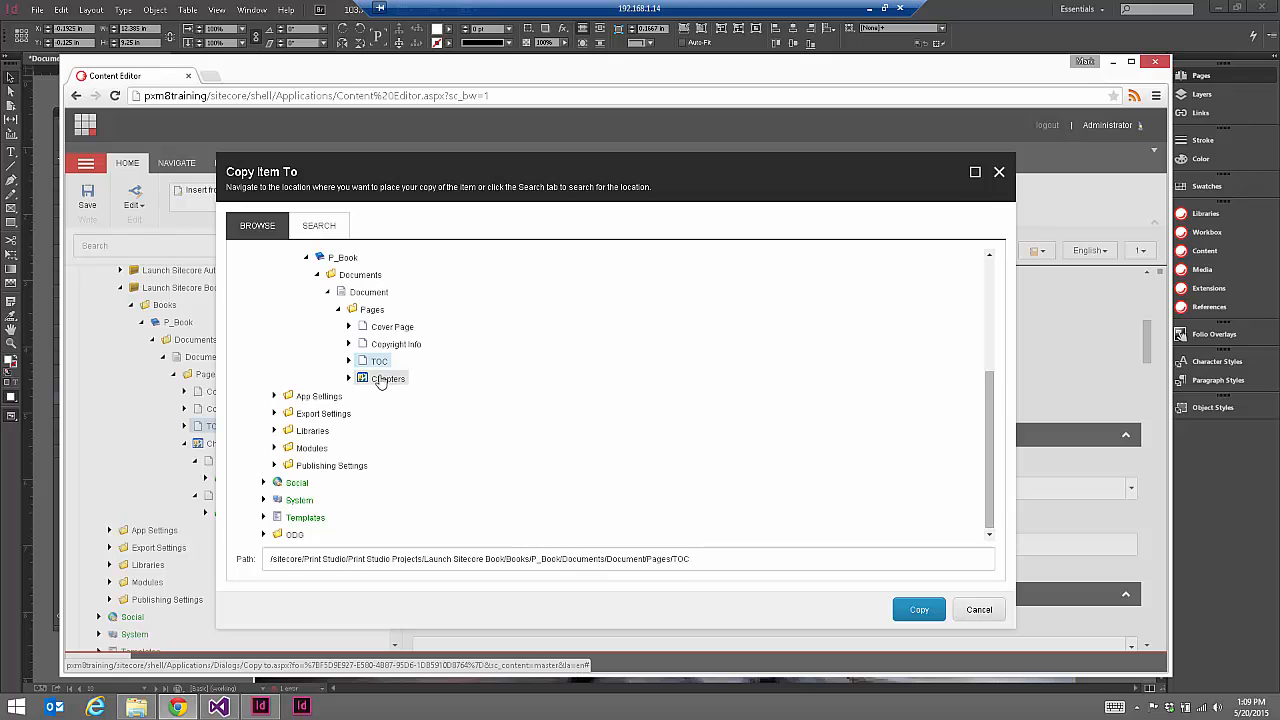
click(381, 381)
click(912, 614)
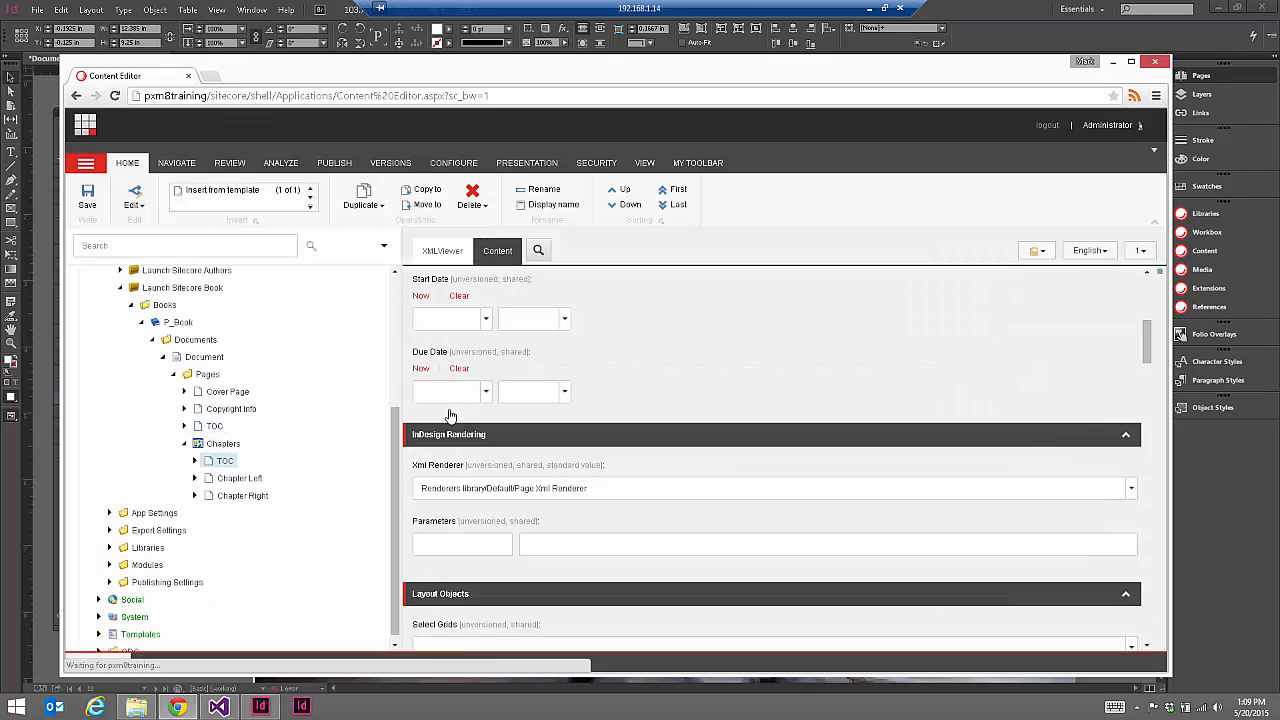
click(676, 204)
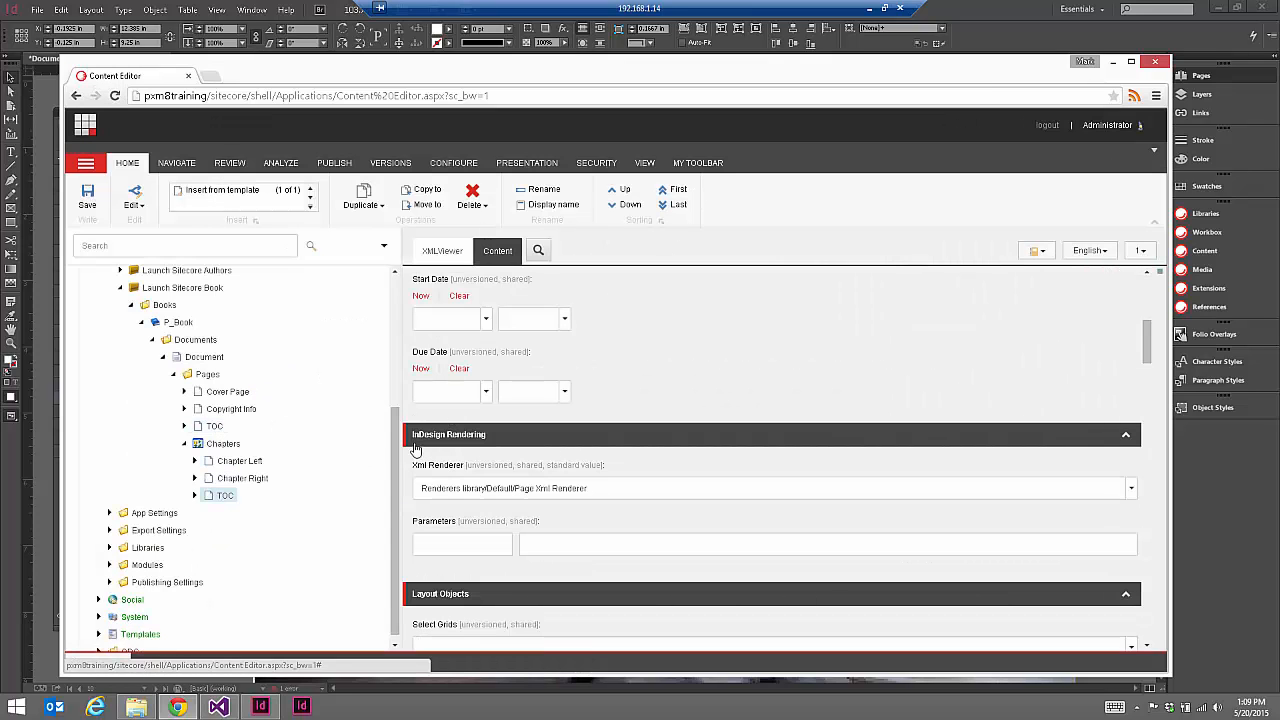
- Clear the Number attribute of the copied TOC page under Chapters and save the item
scroll(480, 478, down, 2)
scroll(480, 478, down, 6)
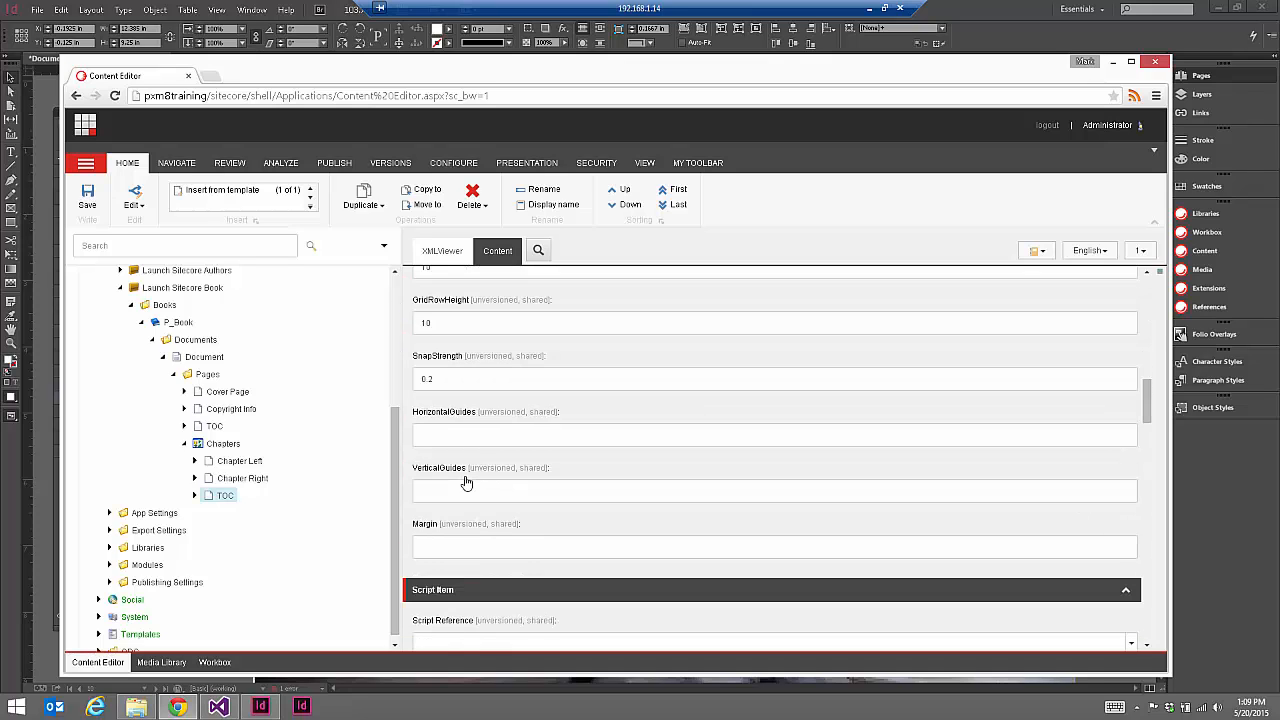
scroll(466, 441, down, 5)
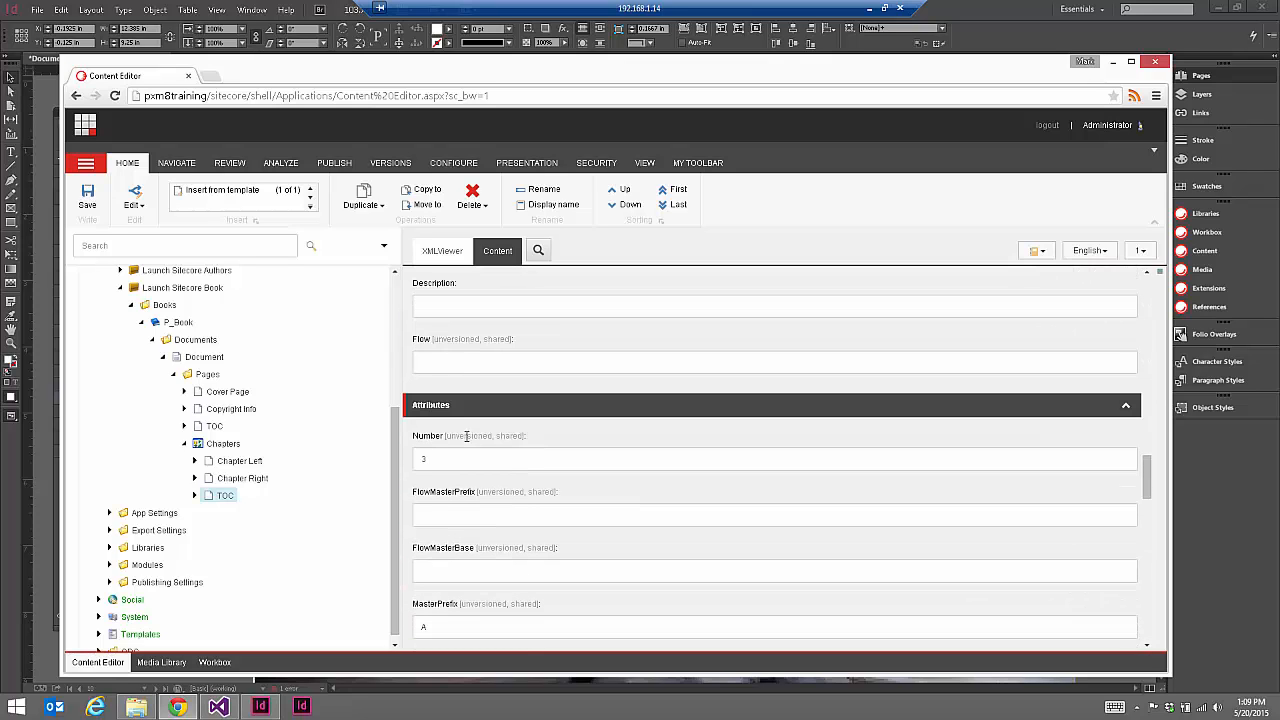
click(444, 460)
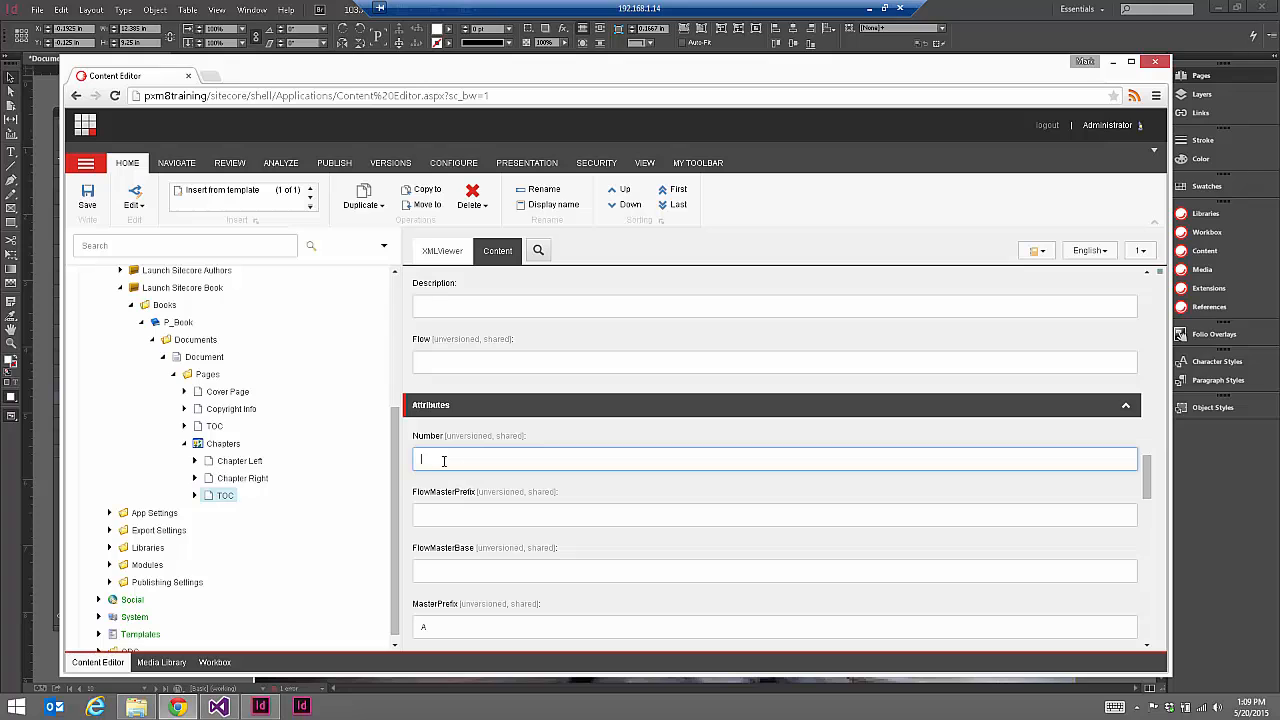
click(88, 194)
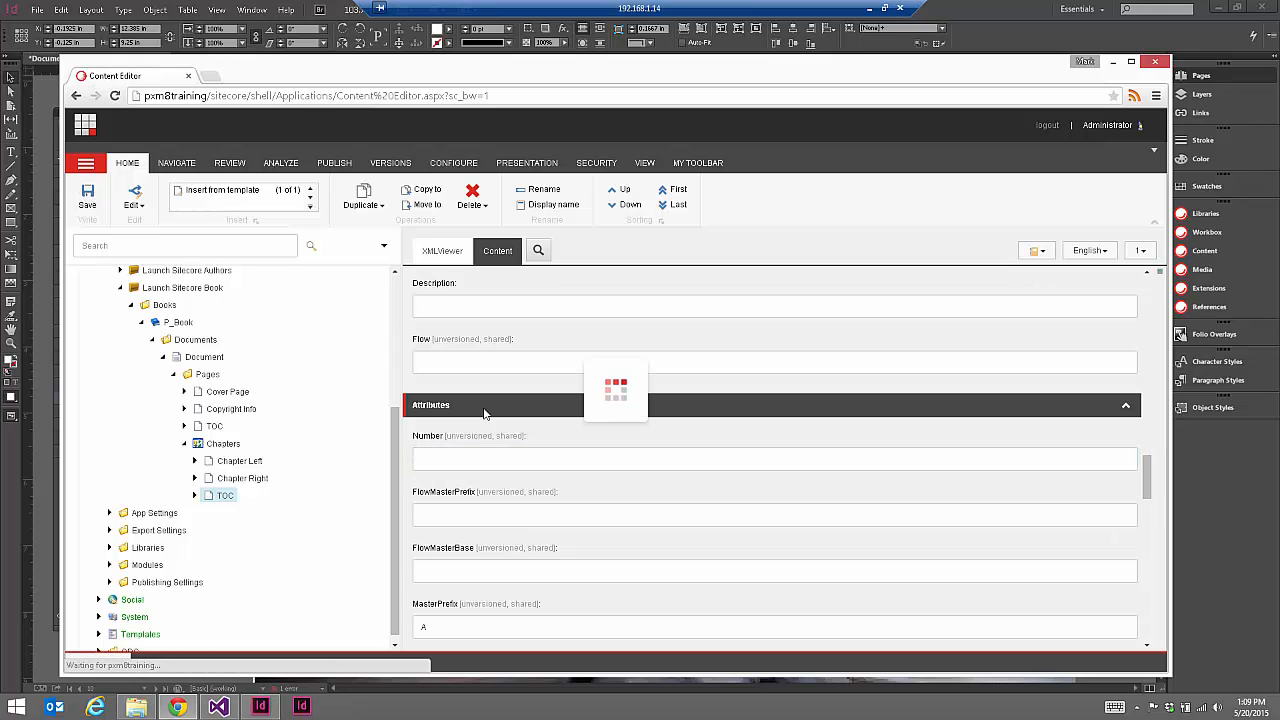
- Rename the copied TOC page under Chapters to Blank Page
scroll(520, 440, up, 8)
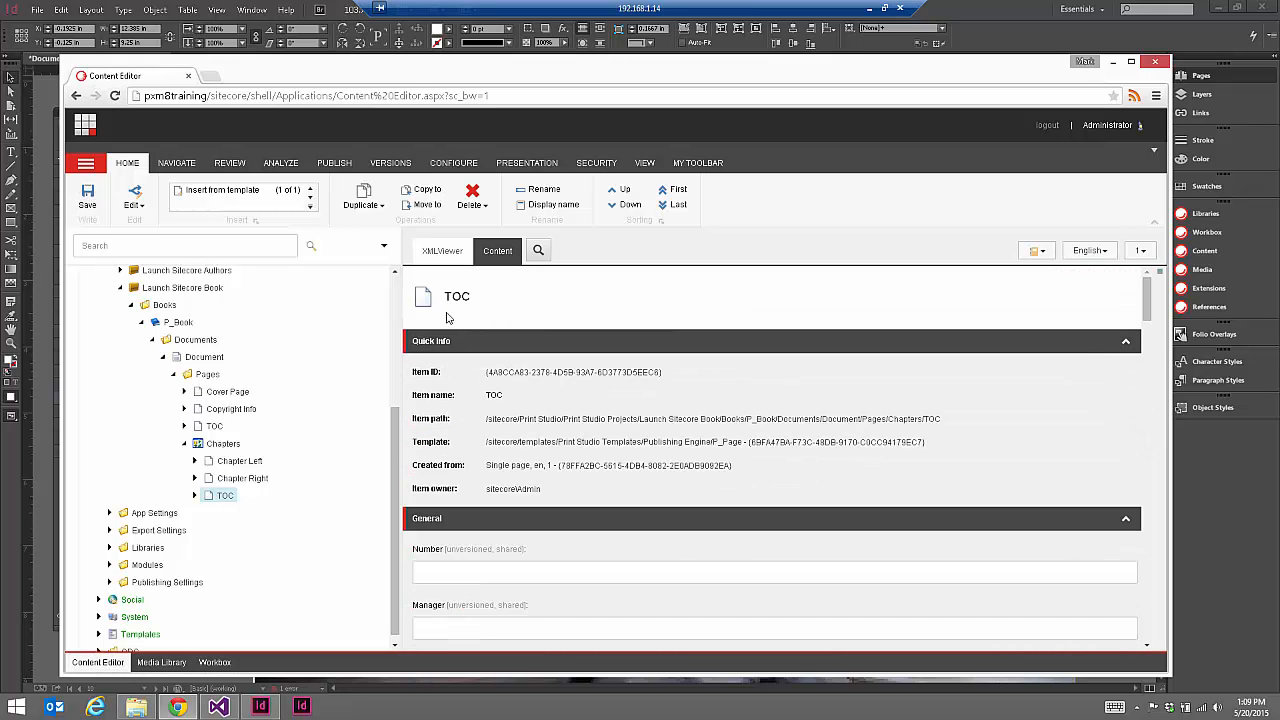
click(456, 300)
text(Bike)
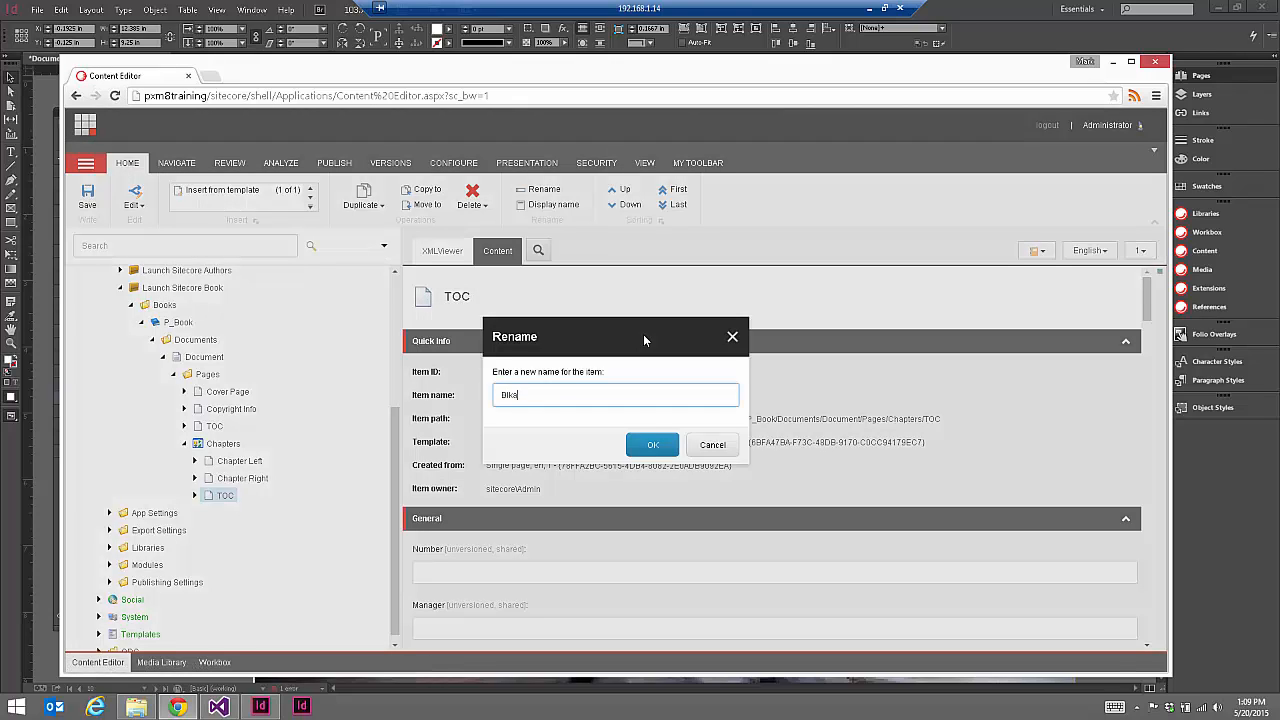
key(BackSpace)
text(ank Page)
click(652, 444)
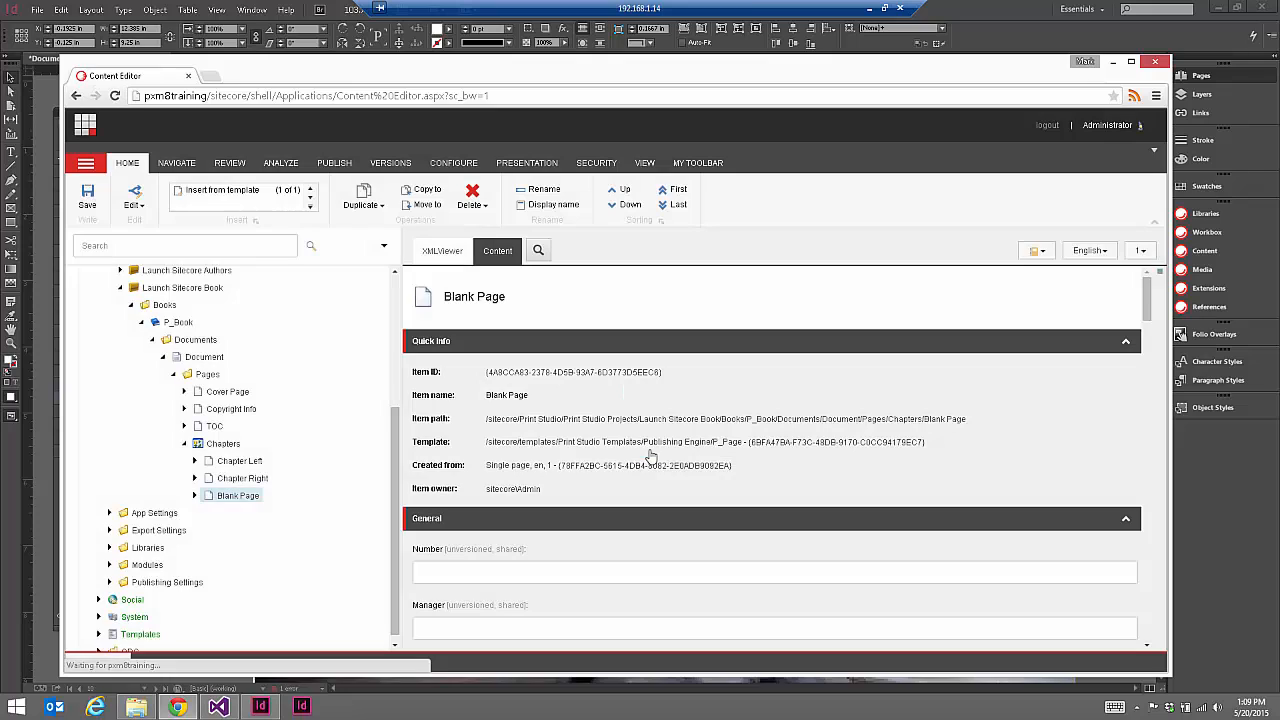
- Insert an item named Article under Blank Page from the XML Repeat template
click(234, 192)
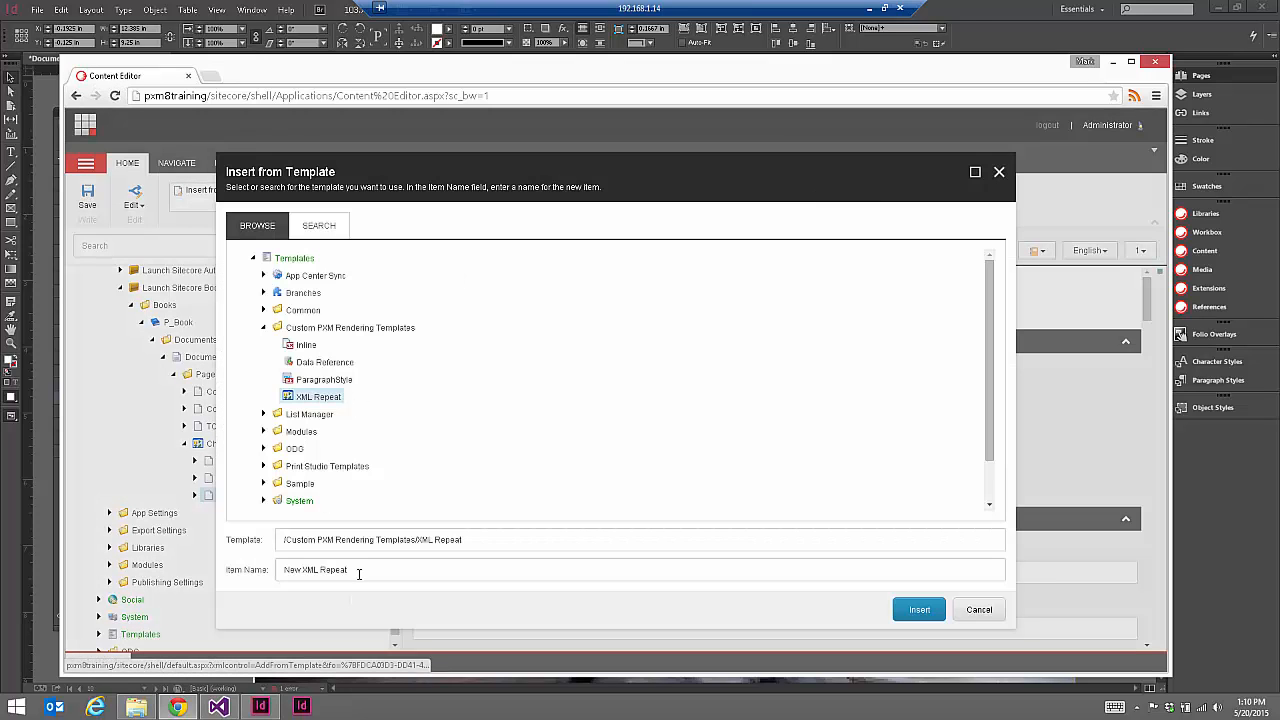
click(340, 569)
triple_click(340, 569)
text(Article)
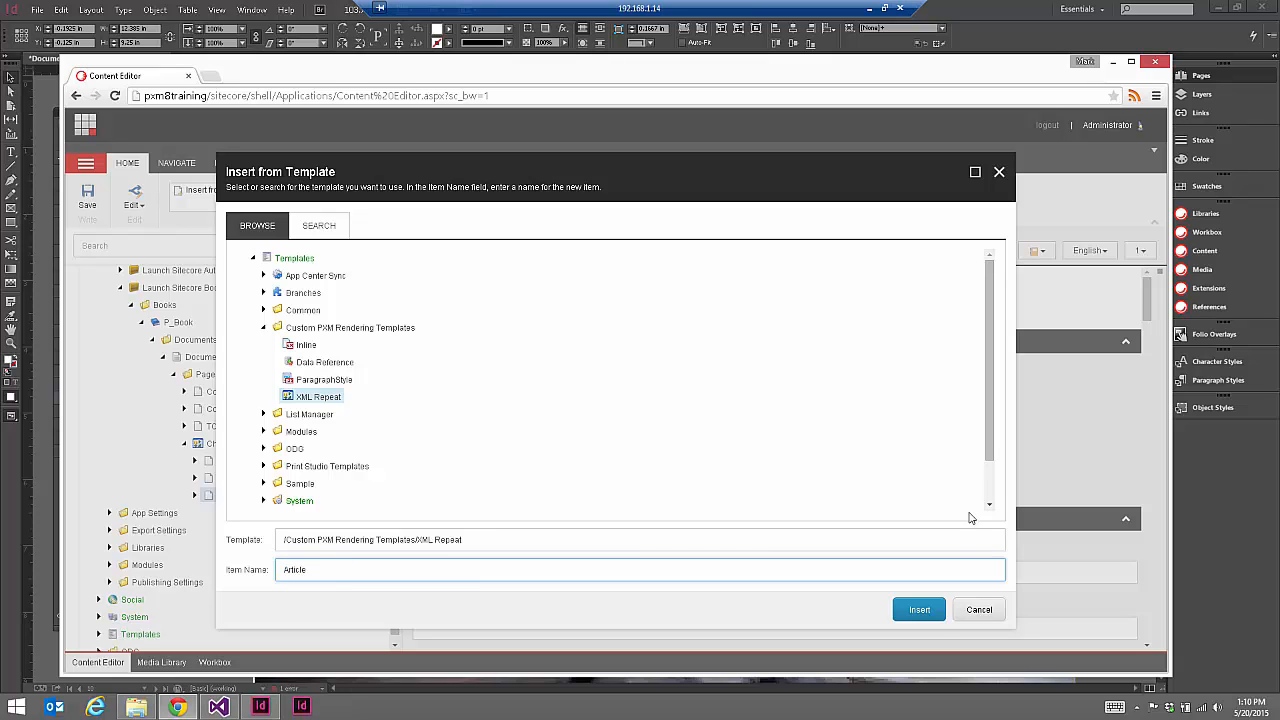
click(919, 609)
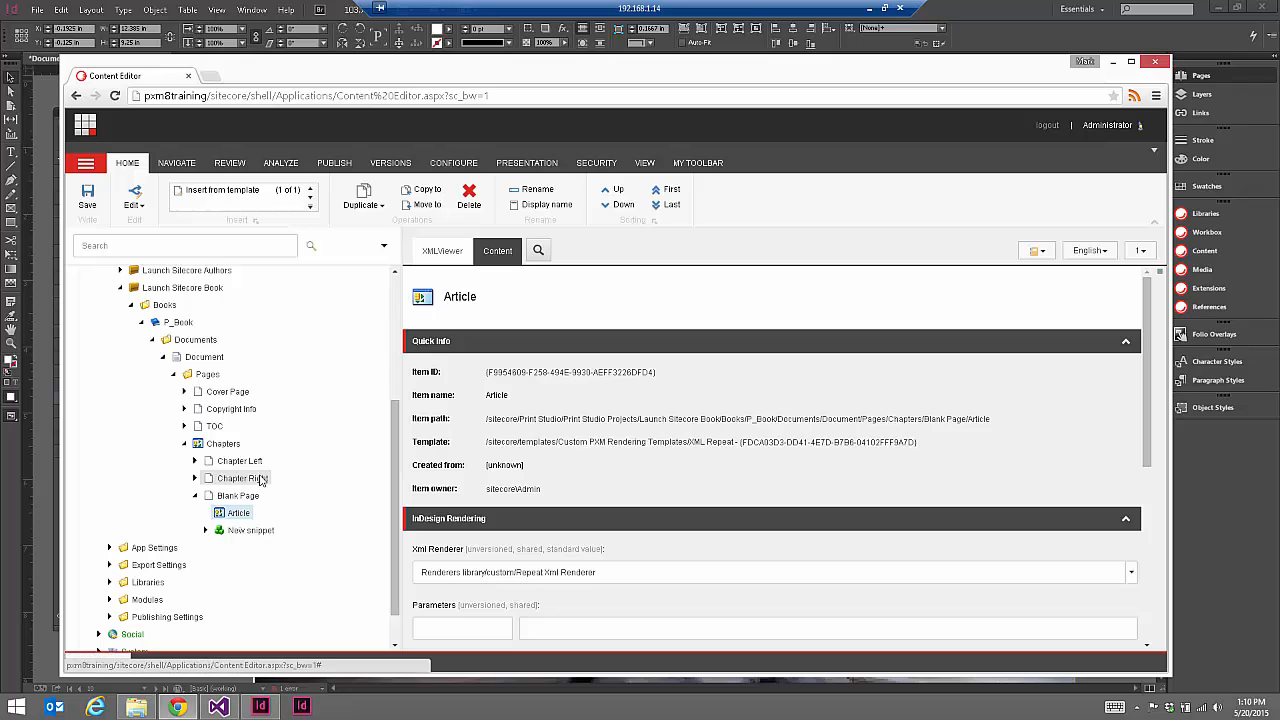
- Move the Article item from Blank Page into Chapters and place it last among the chapter items
click(205, 530)
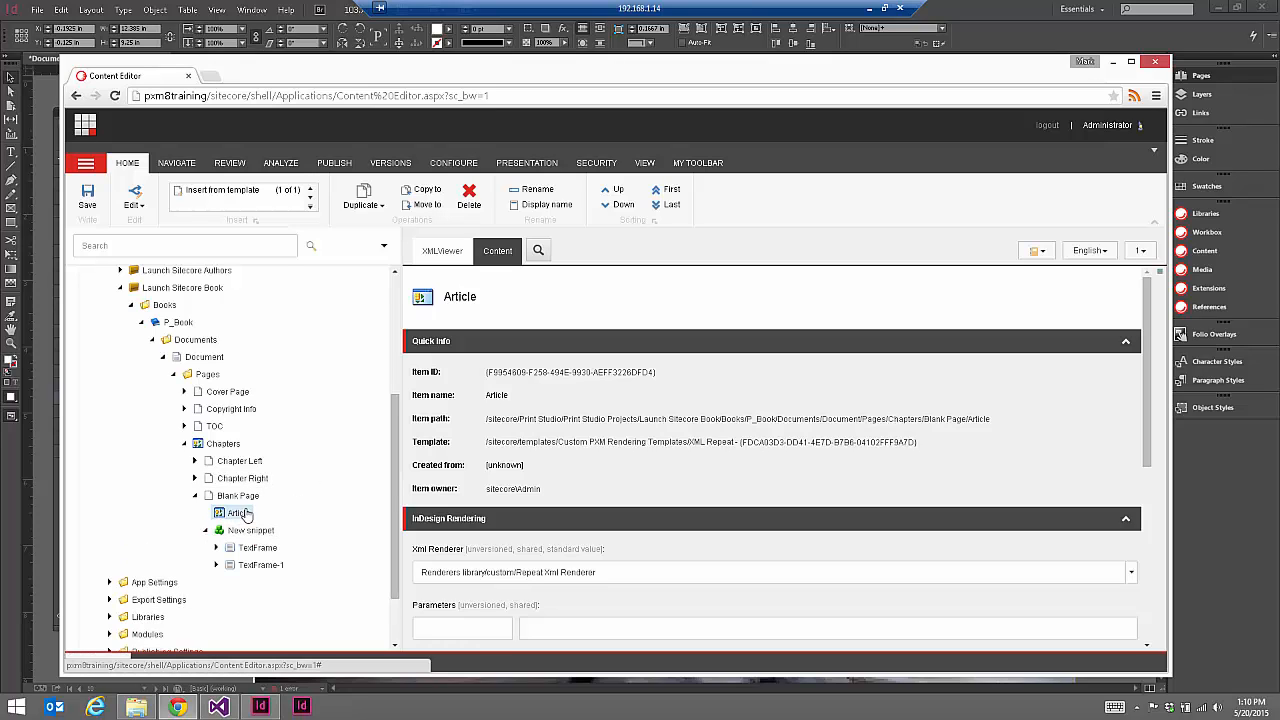
drag(240, 512, 213, 443)
click(651, 448)
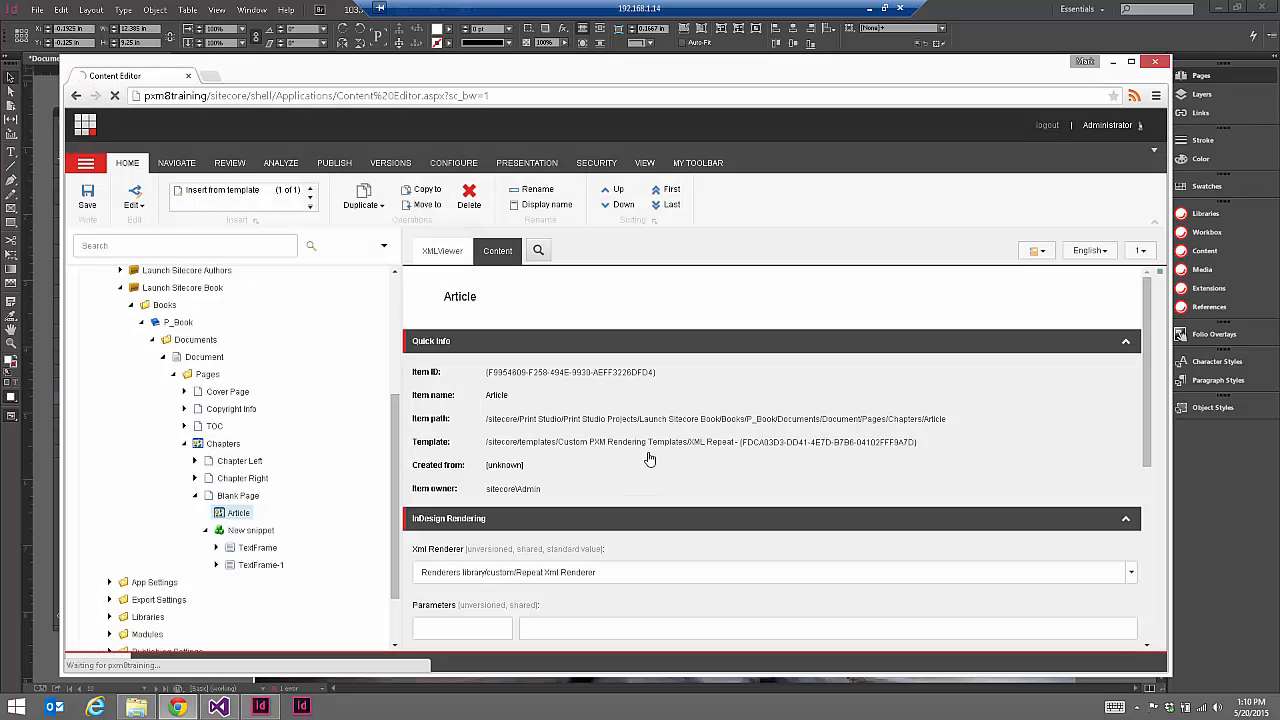
click(661, 206)
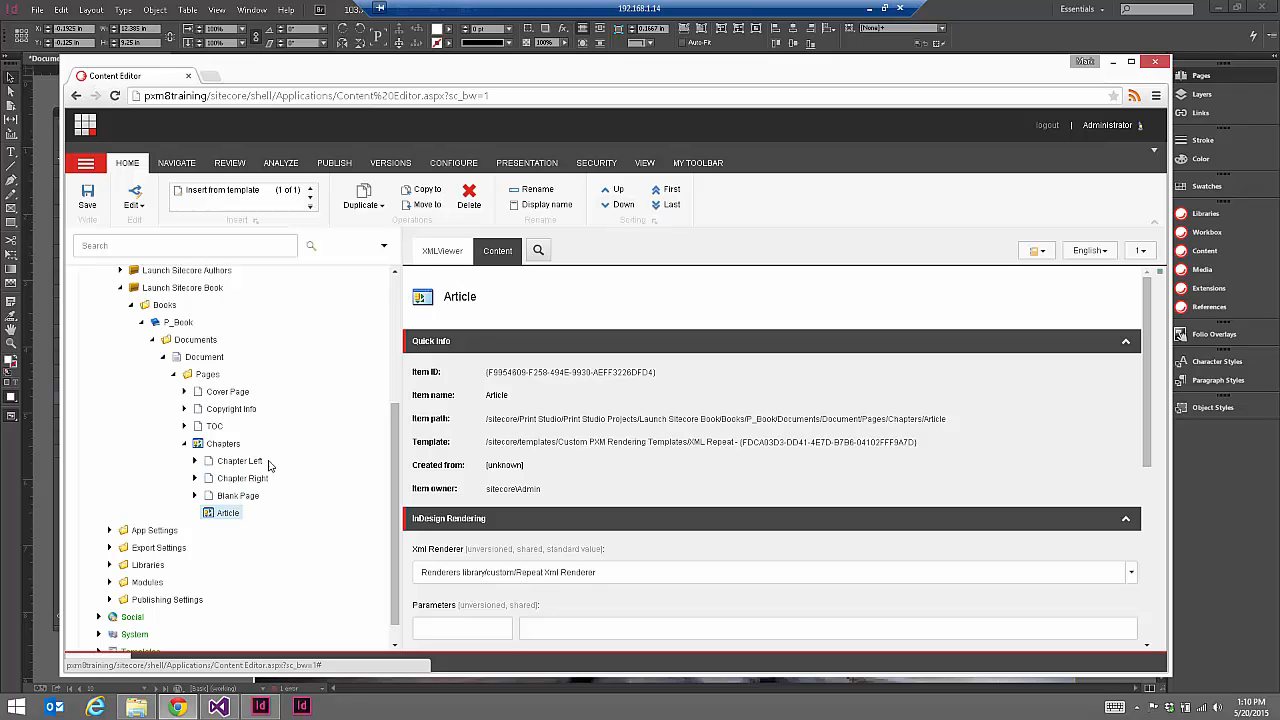
- Delete the New snippet item and its text frames from Blank Page under Chapters
click(195, 495)
click(207, 513)
click(248, 513)
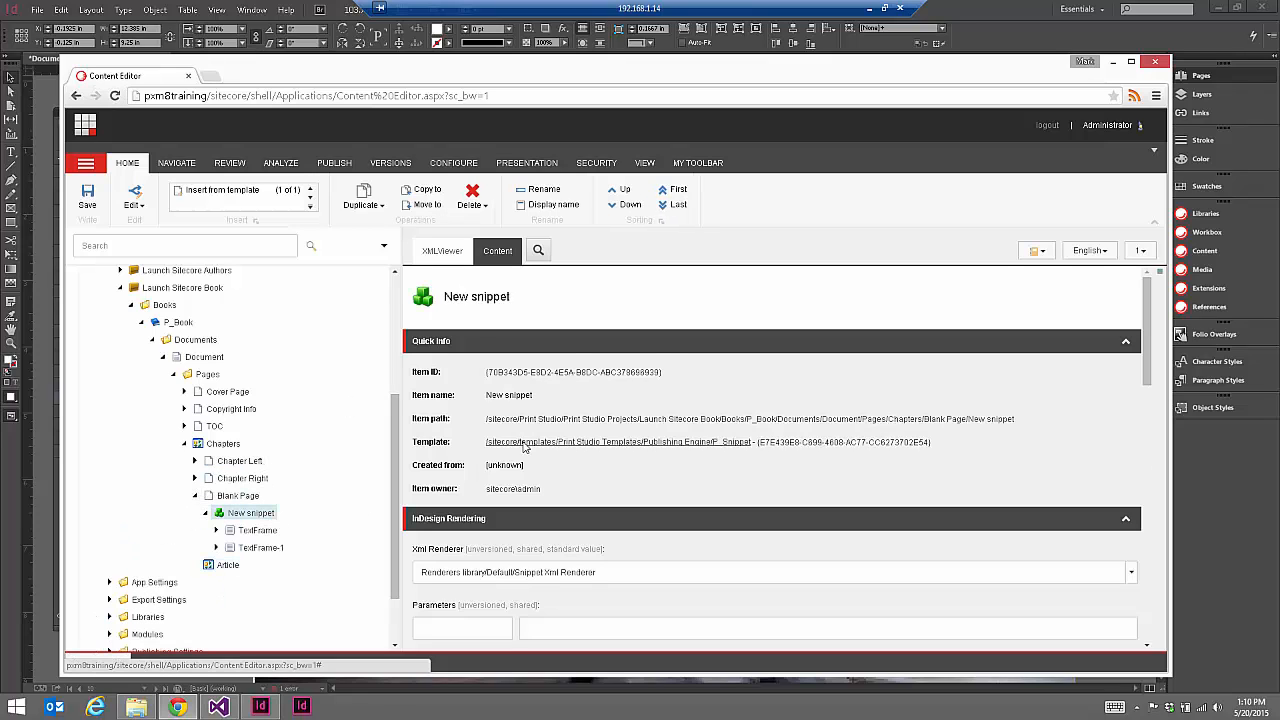
click(468, 195)
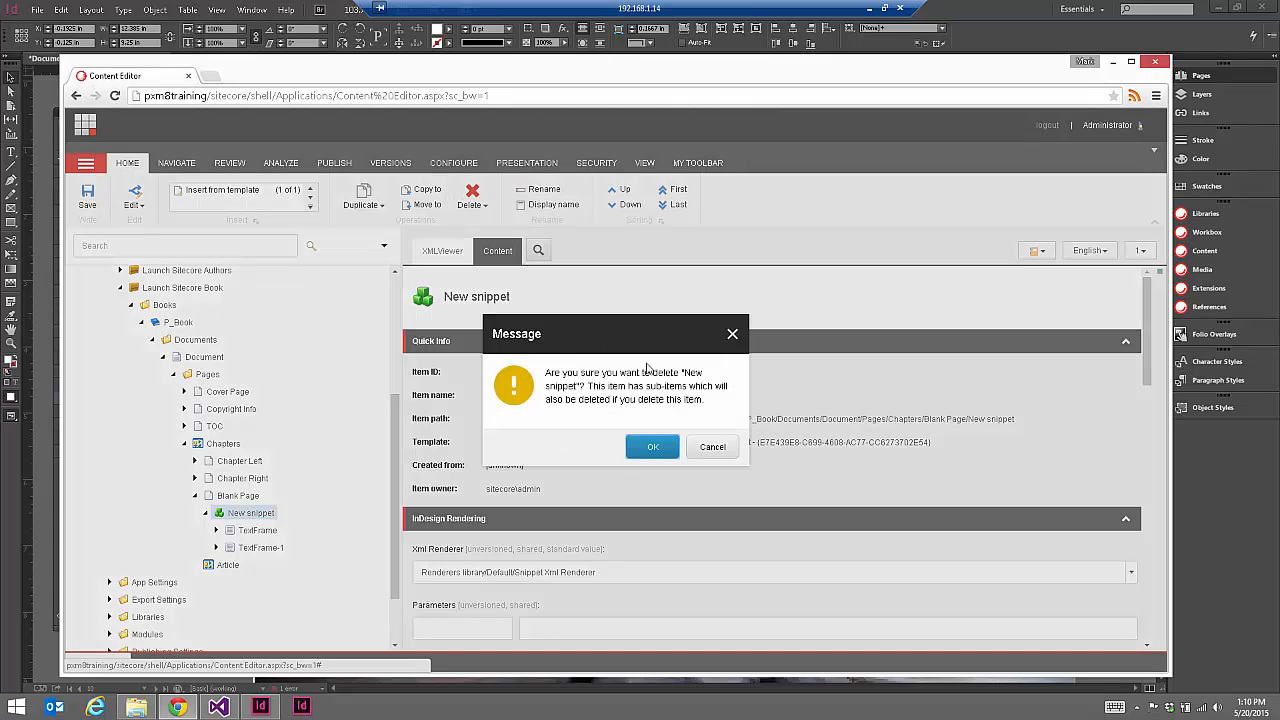
click(645, 450)
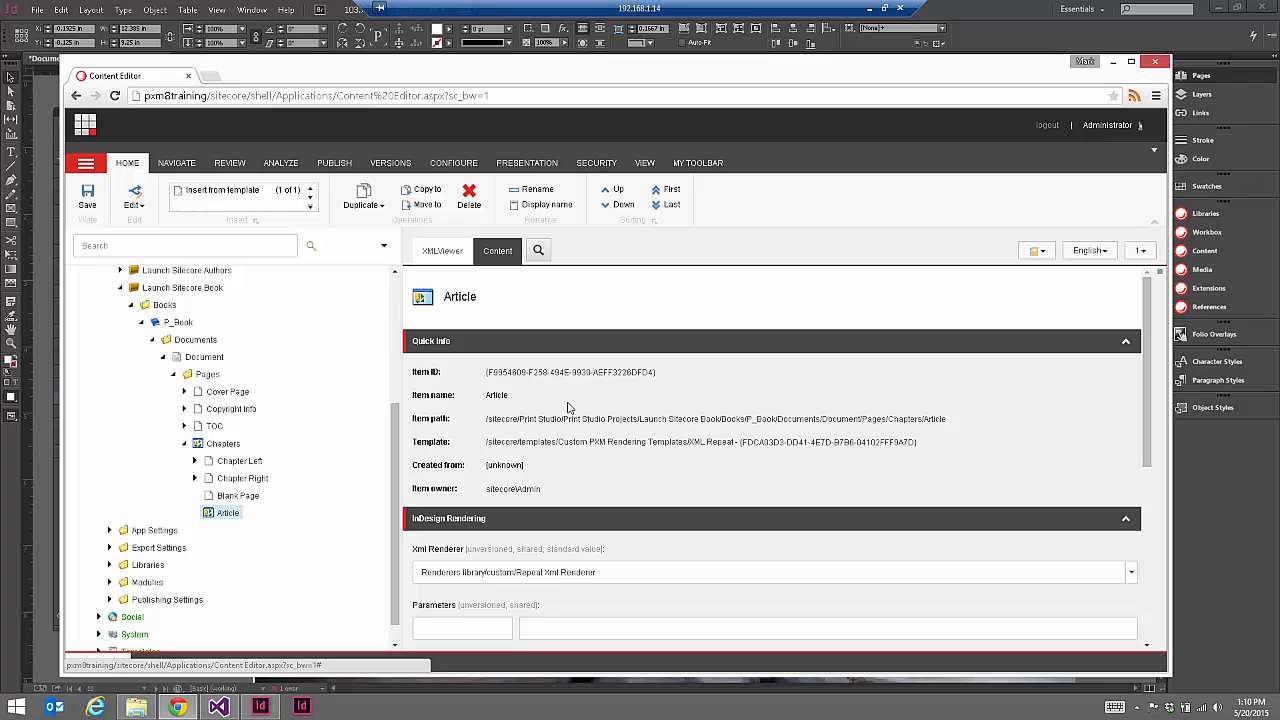
- Set the Data Key of the Article repeat item to chapter and its Item Selector to *
scroll(545, 408, down, 2)
scroll(543, 407, down, 3)
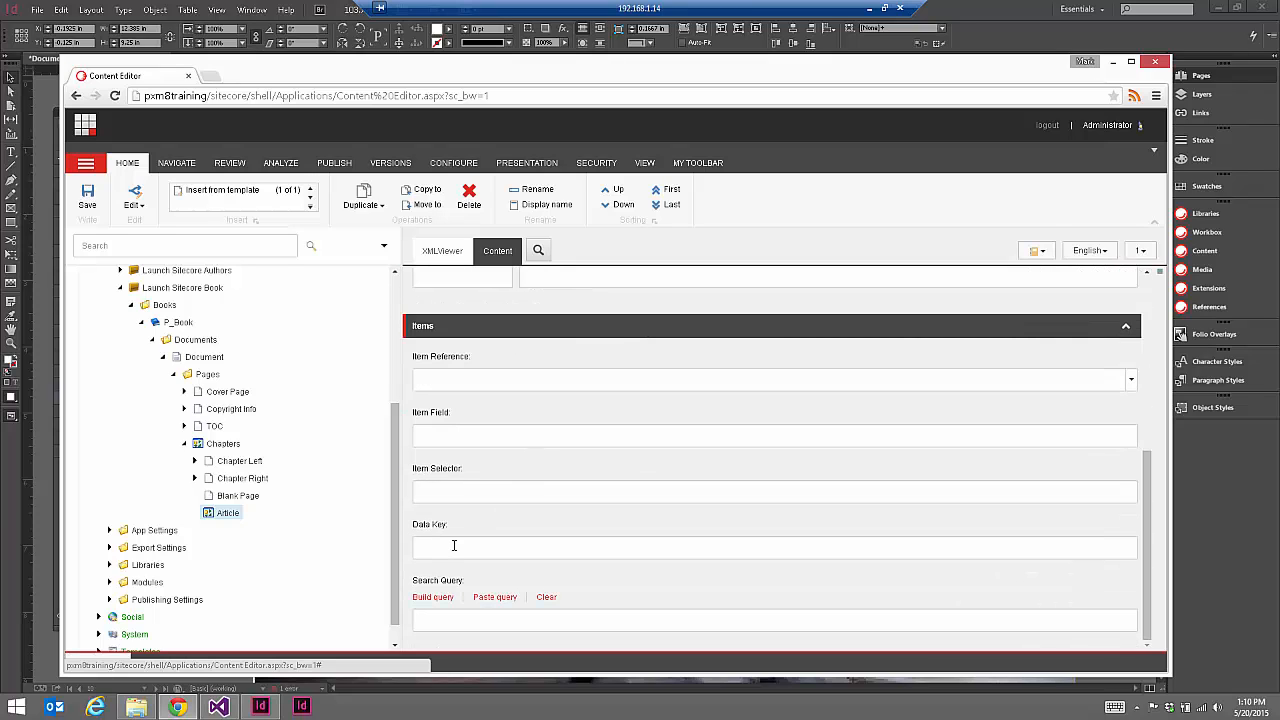
click(453, 545)
right_click(453, 546)
click(501, 425)
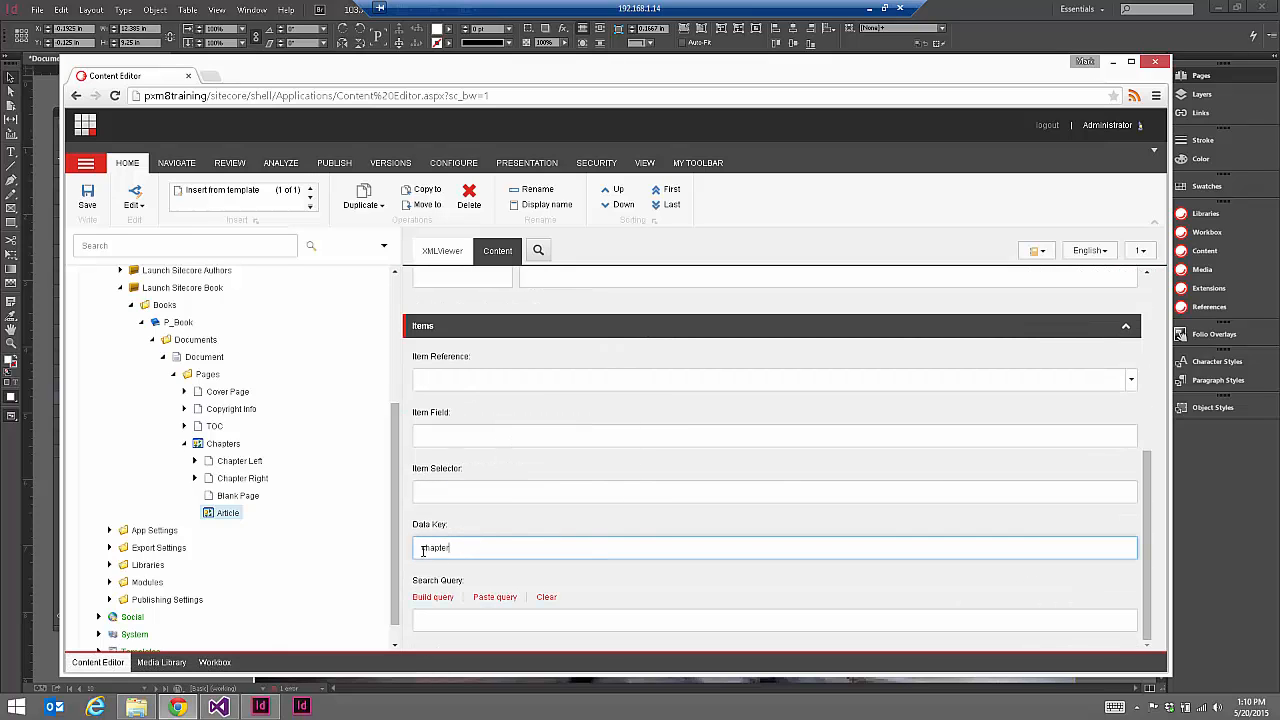
click(437, 491)
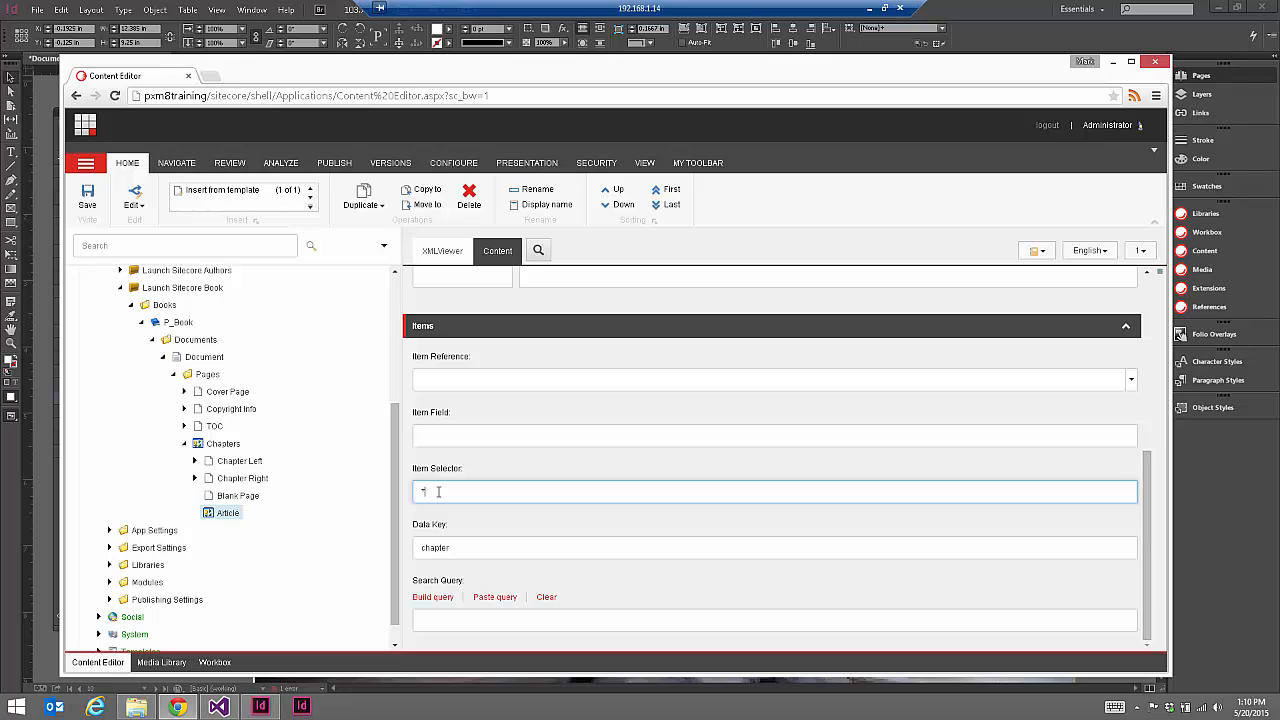
- Set the Article item's Item Reference to Content/Home/About Launch Sitecore/Getting Started and save the item
click(676, 386)
click(925, 440)
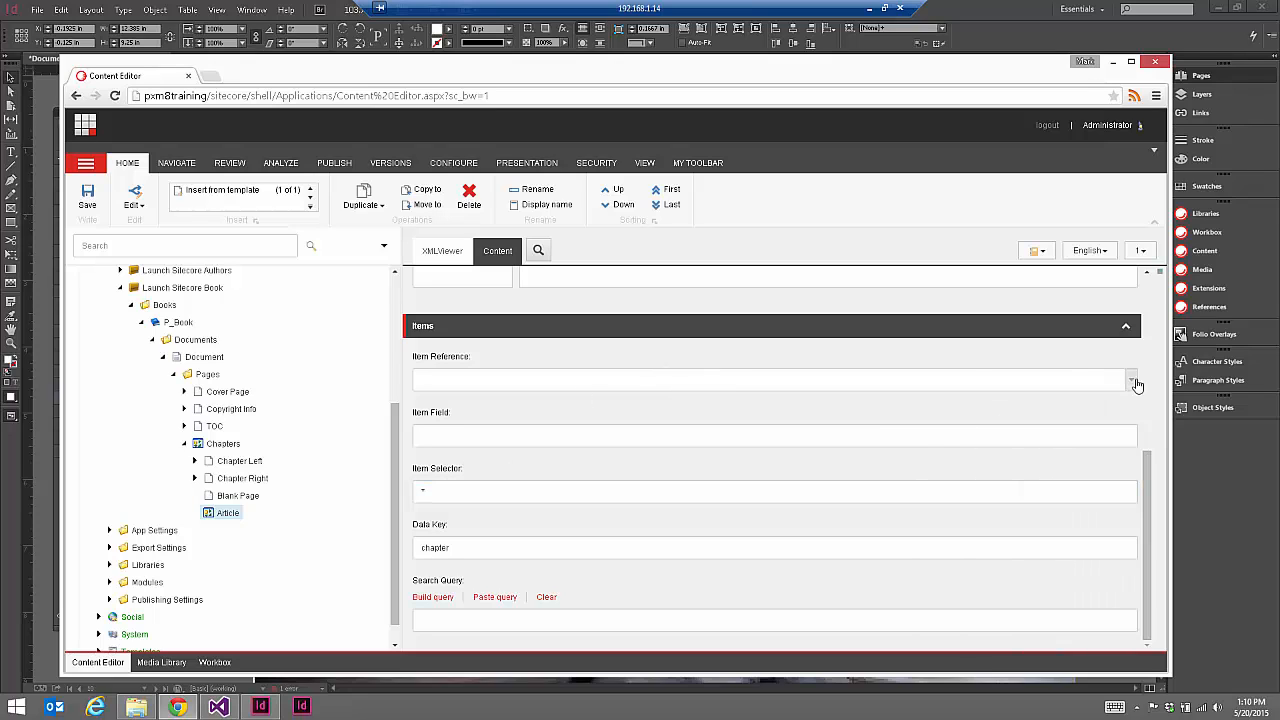
click(1132, 378)
click(948, 426)
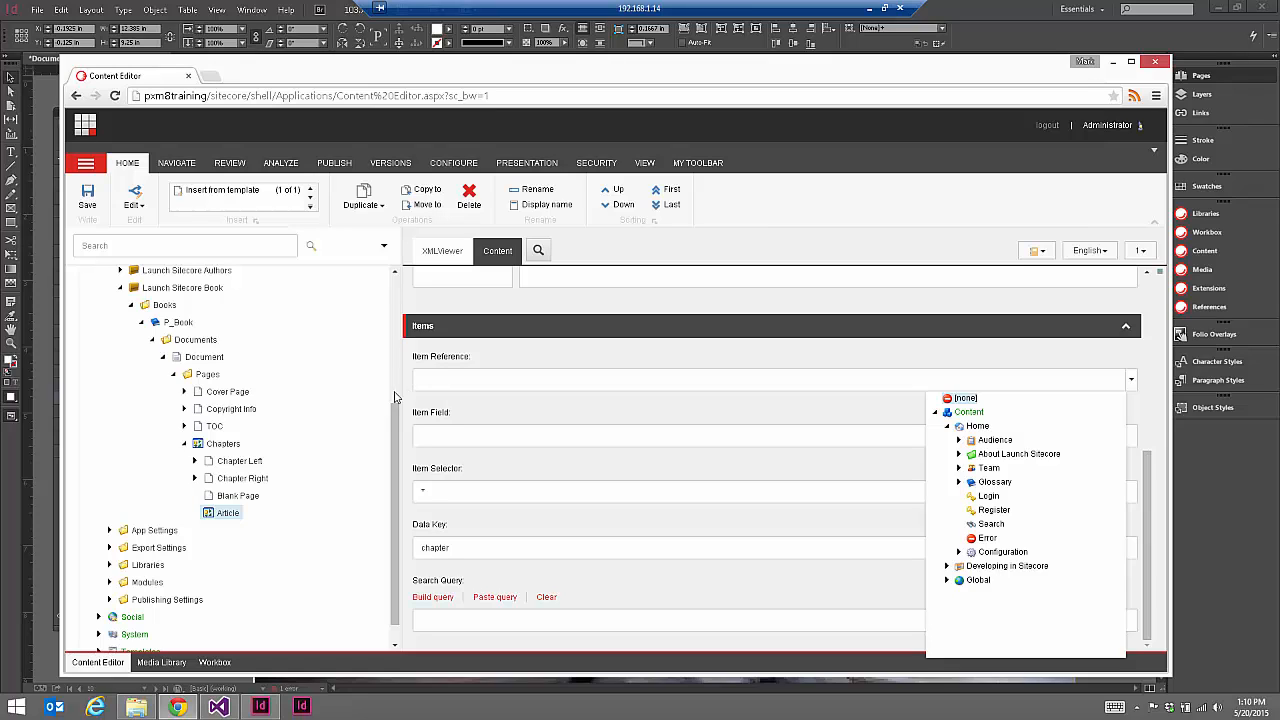
click(958, 454)
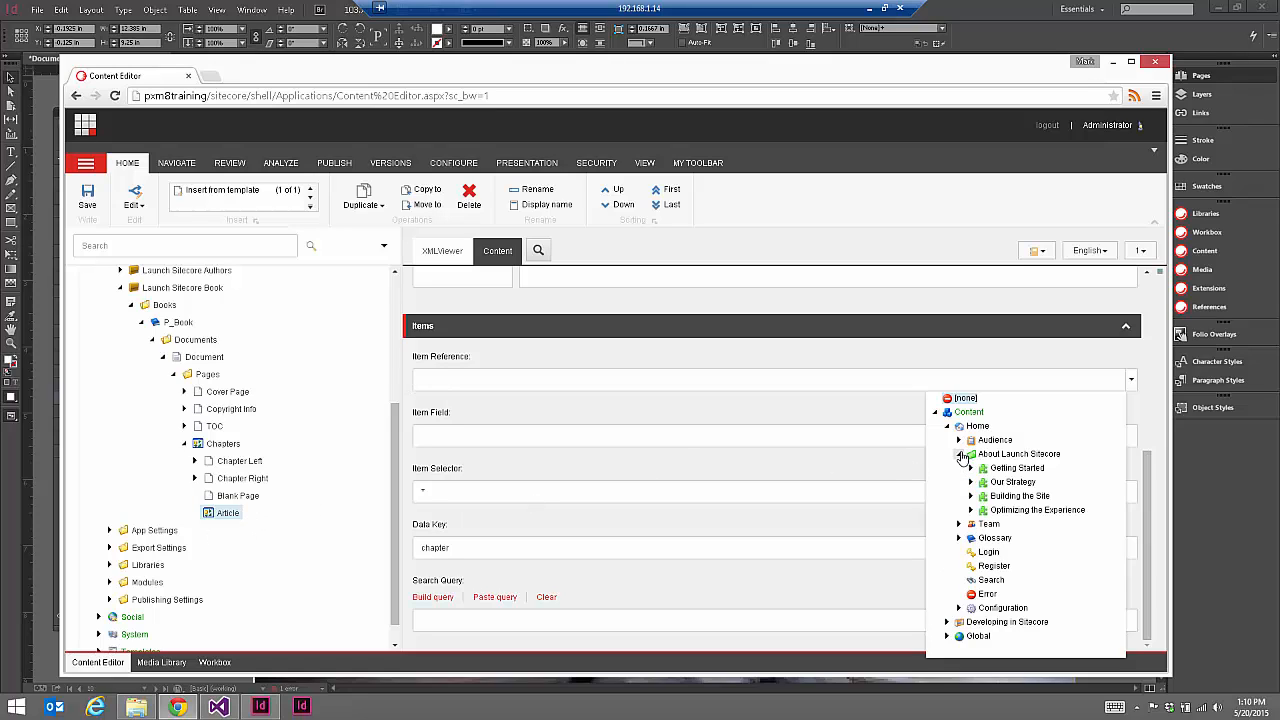
click(1012, 468)
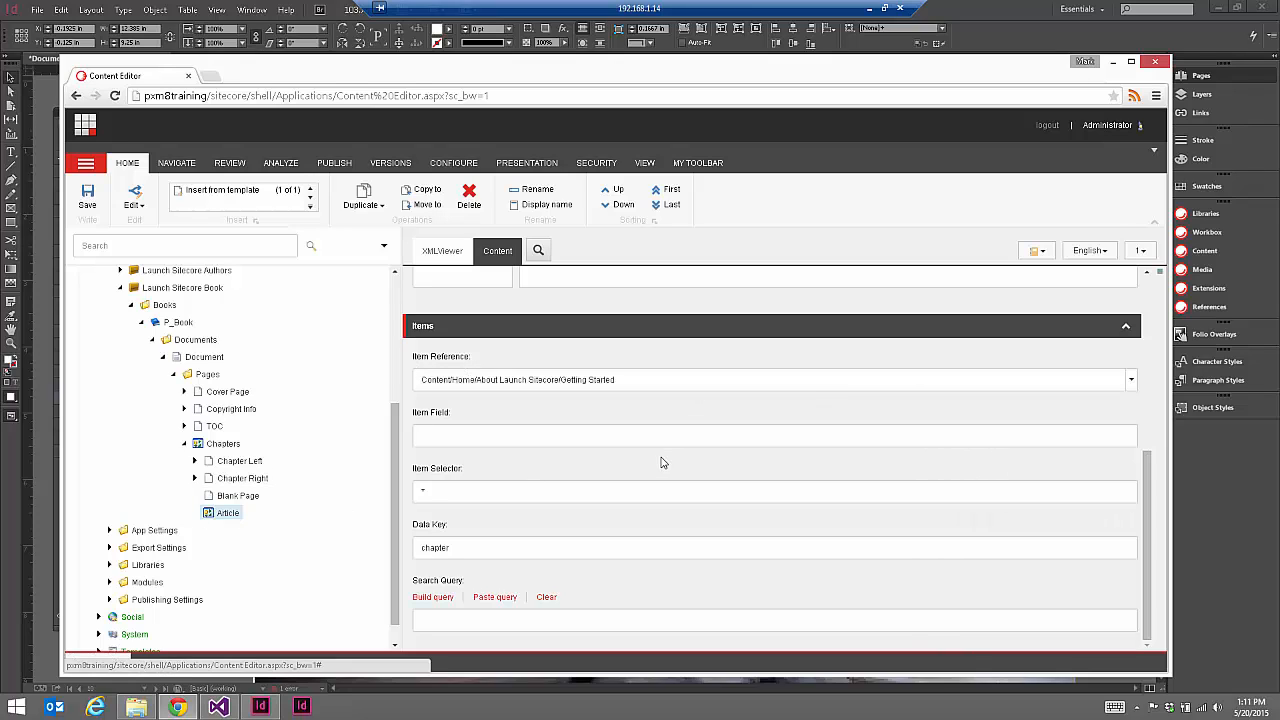
click(218, 513)
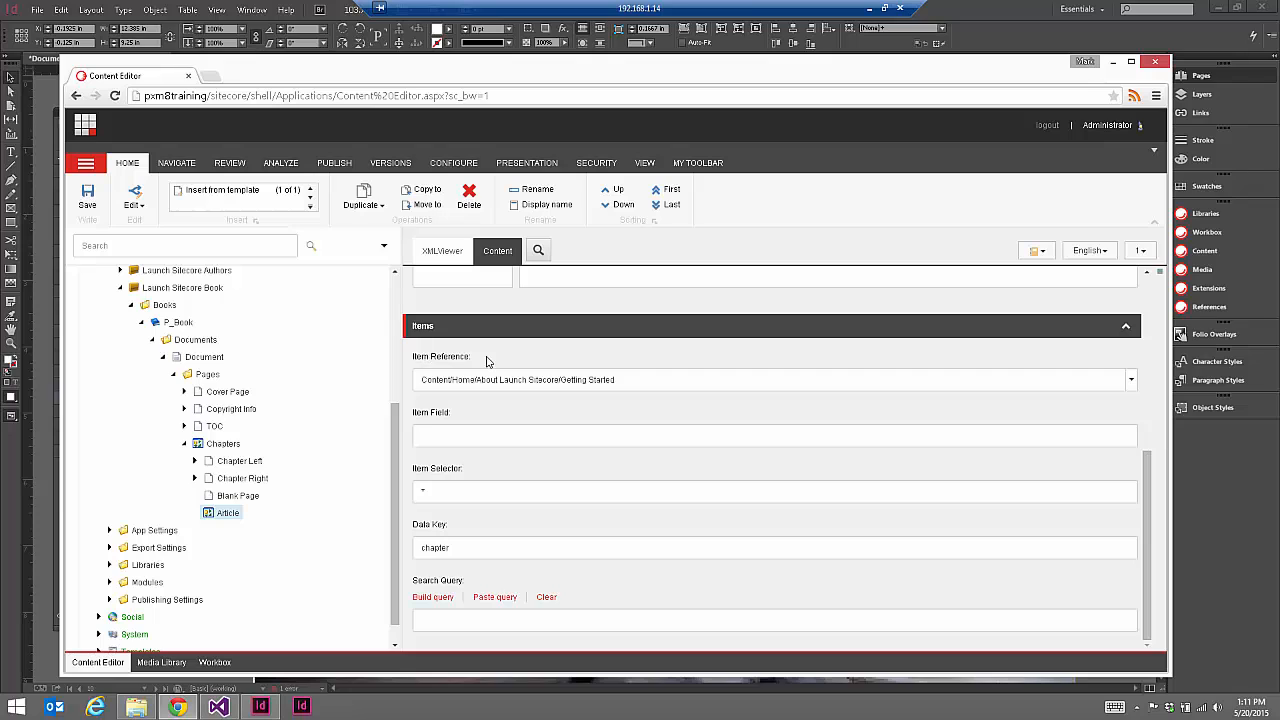
scroll(395, 467, up, 1)
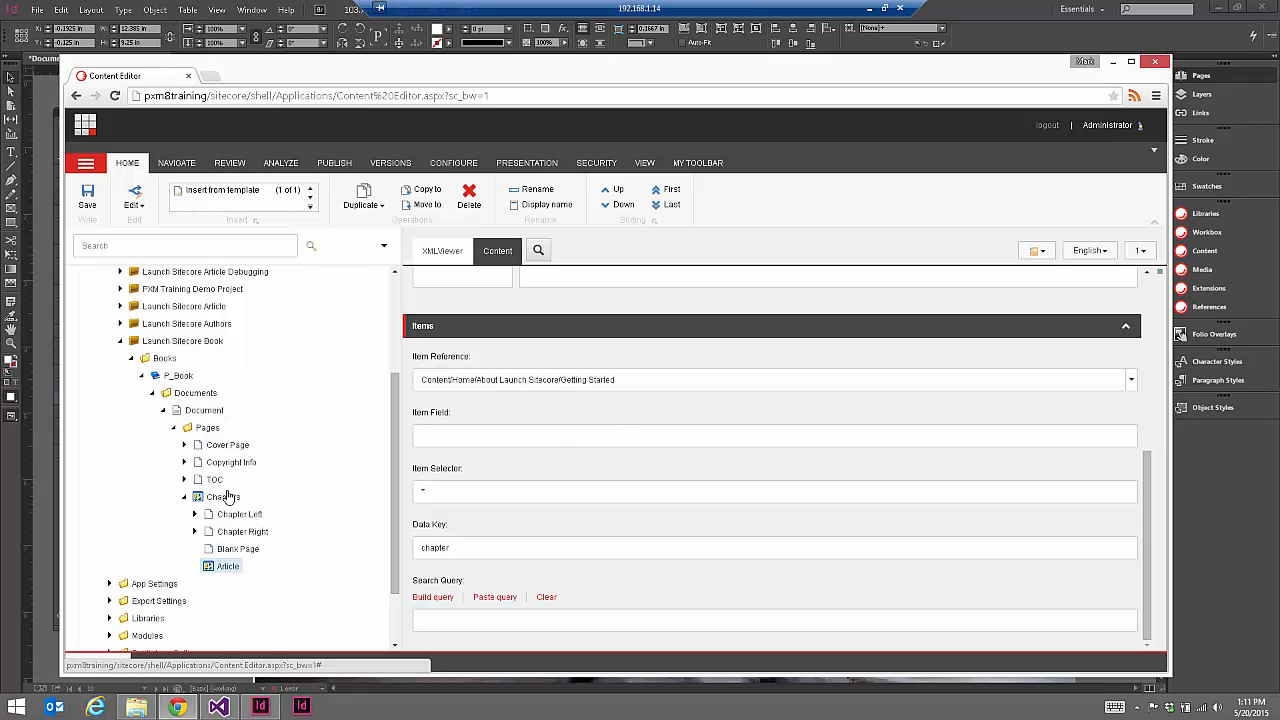
click(87, 197)
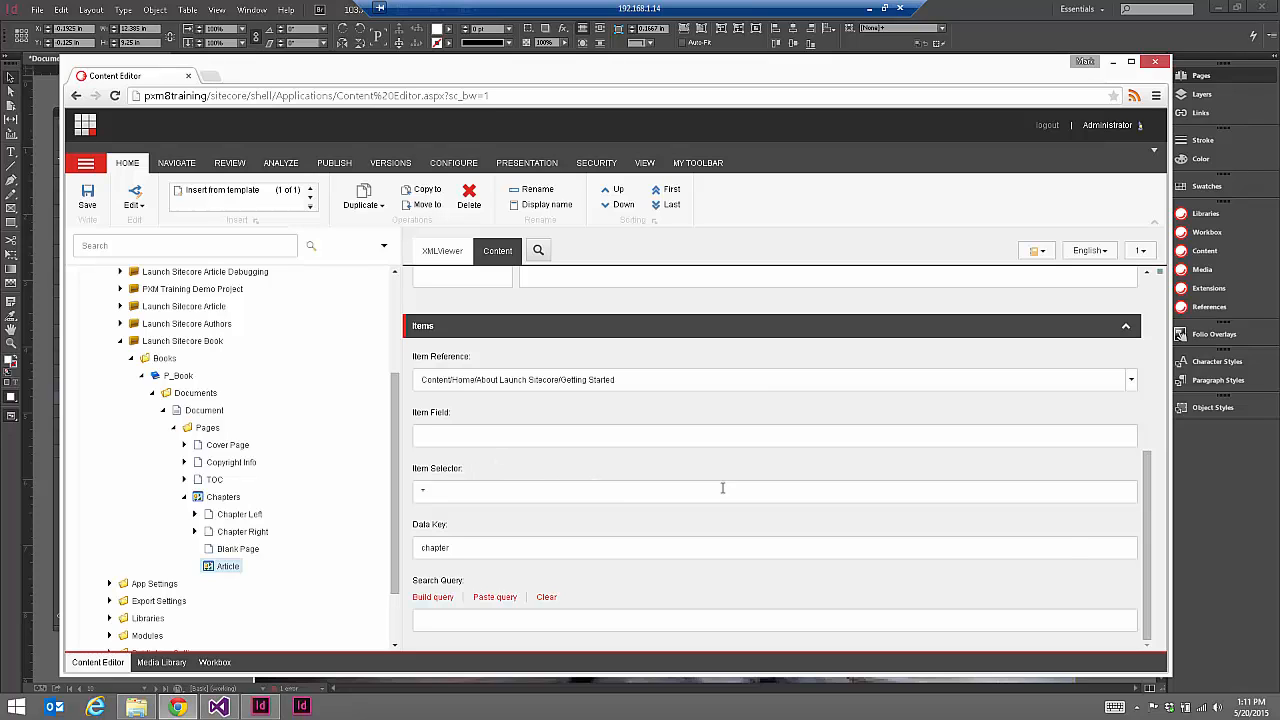
- Add the rendering parameter ChildDataKeyName with the value article to the Article repeat item and save it
drag(1150, 593, 1147, 517)
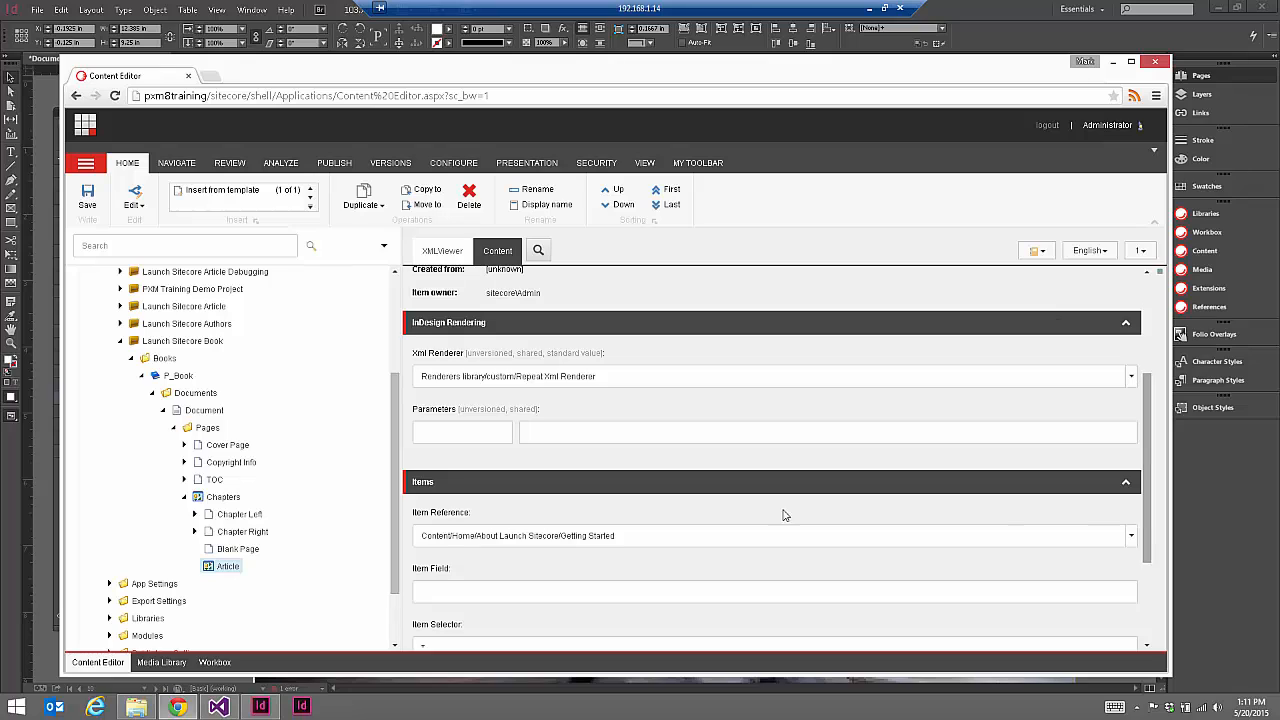
click(449, 432)
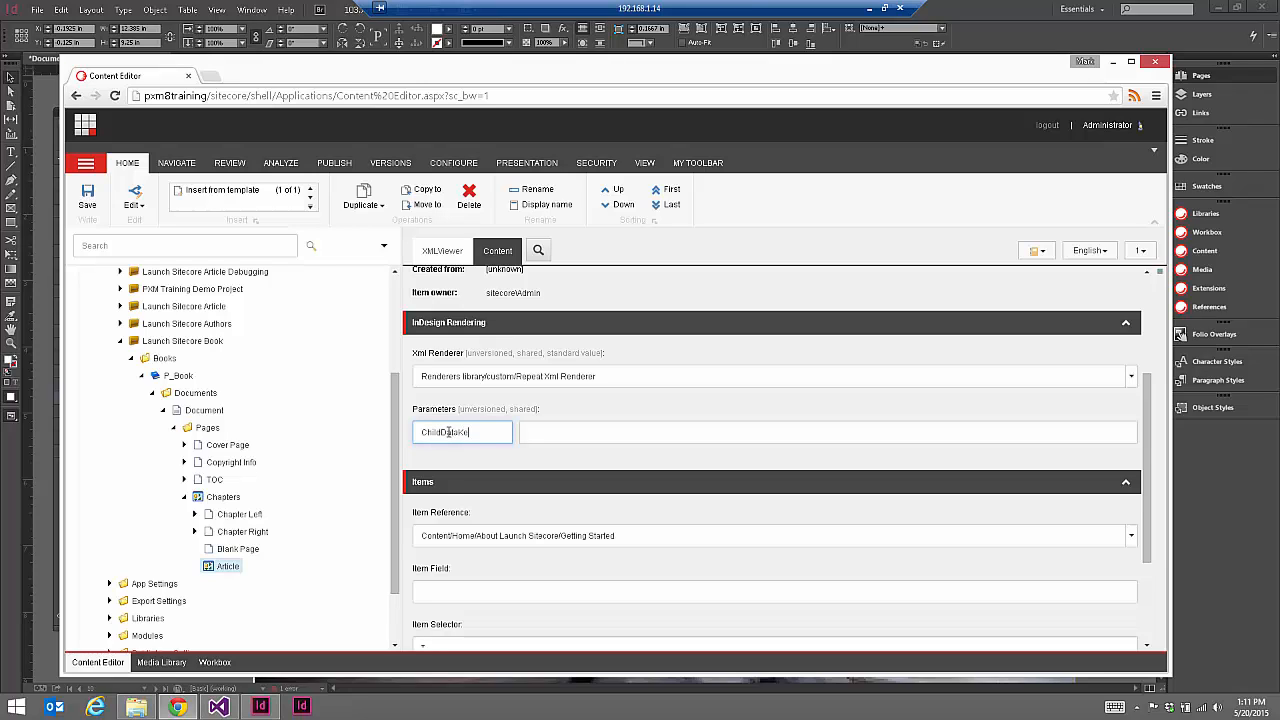
key(Tab)
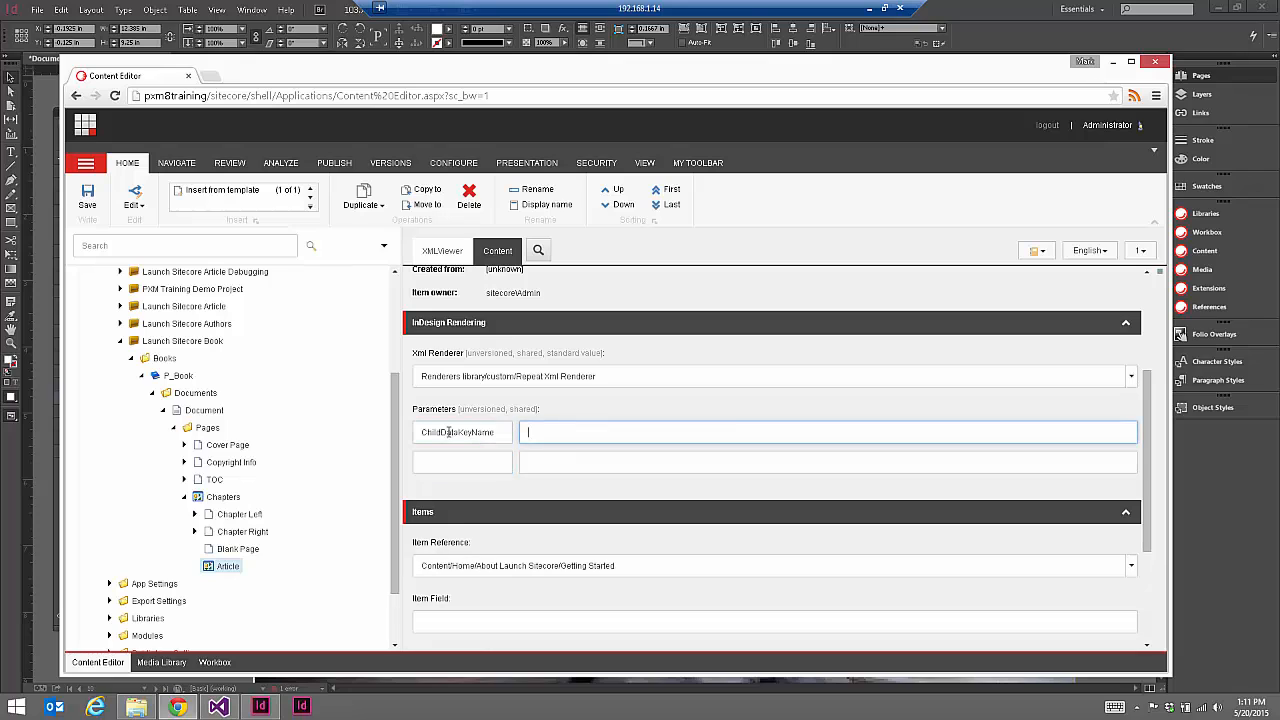
key(ctrl+s)
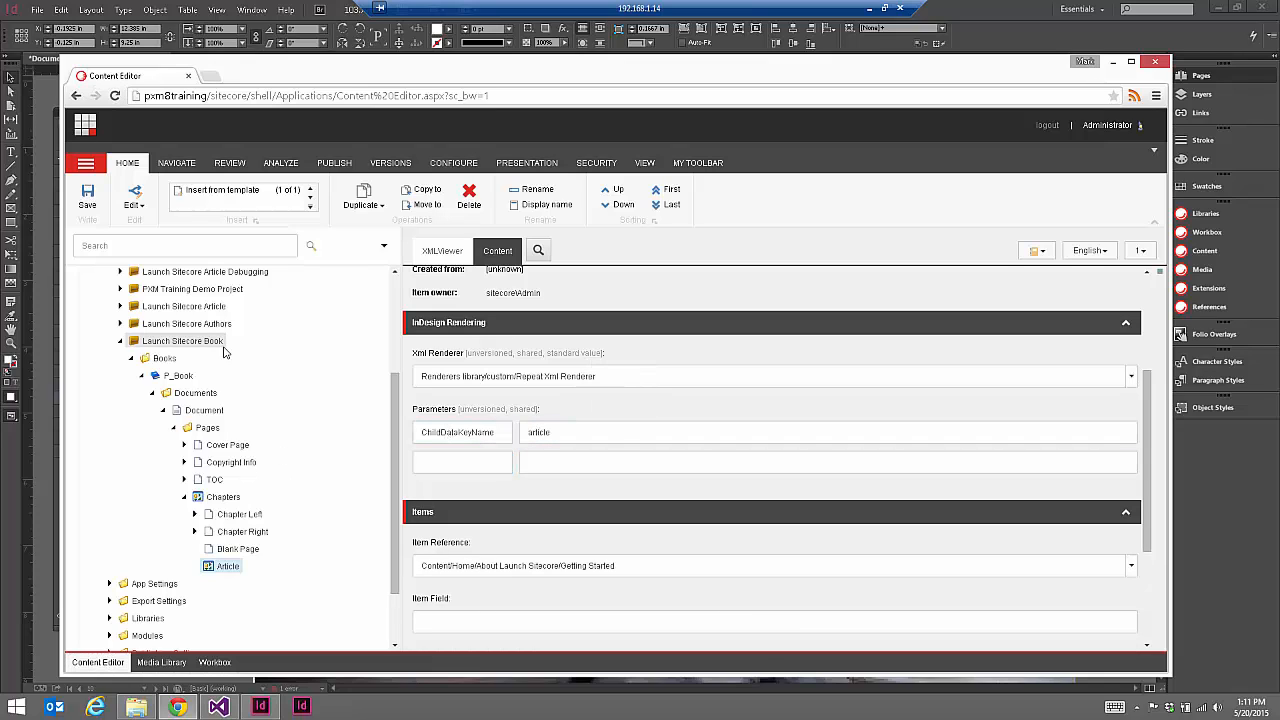
- Open the Article page in the P_Book document of the Launch Sitecore Article project
click(120, 306)
click(131, 323)
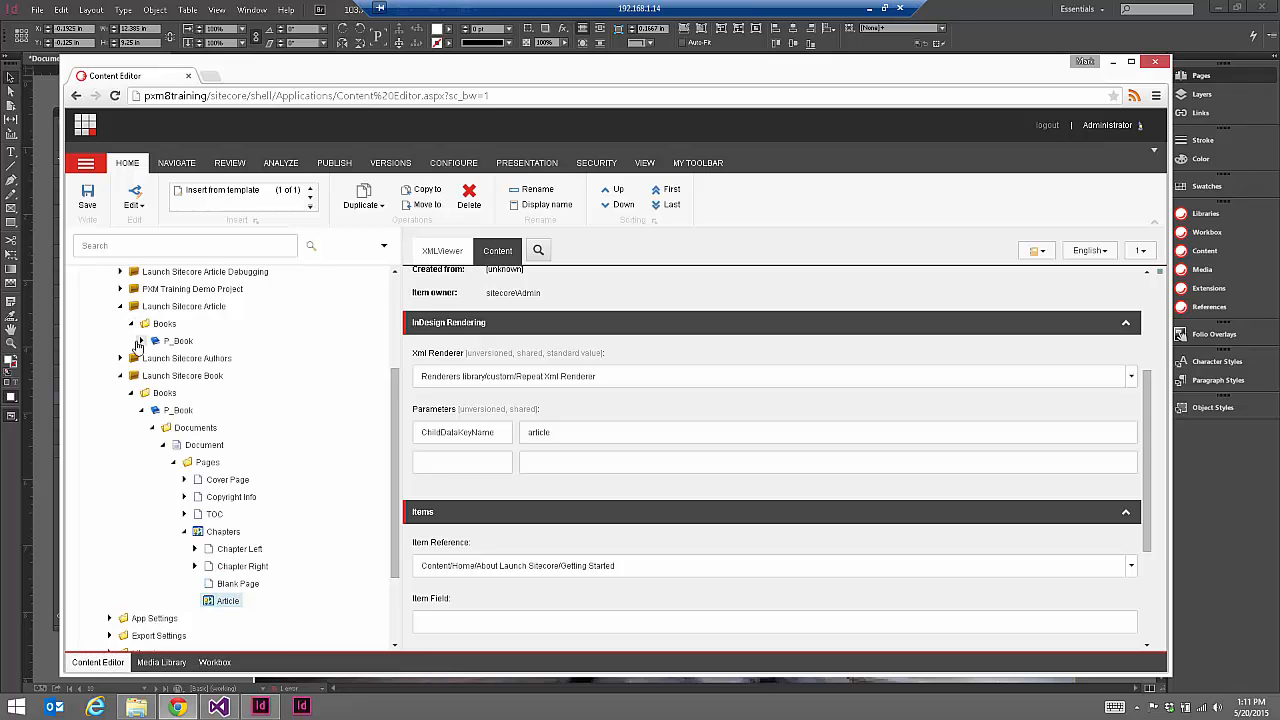
click(141, 340)
click(152, 358)
click(162, 375)
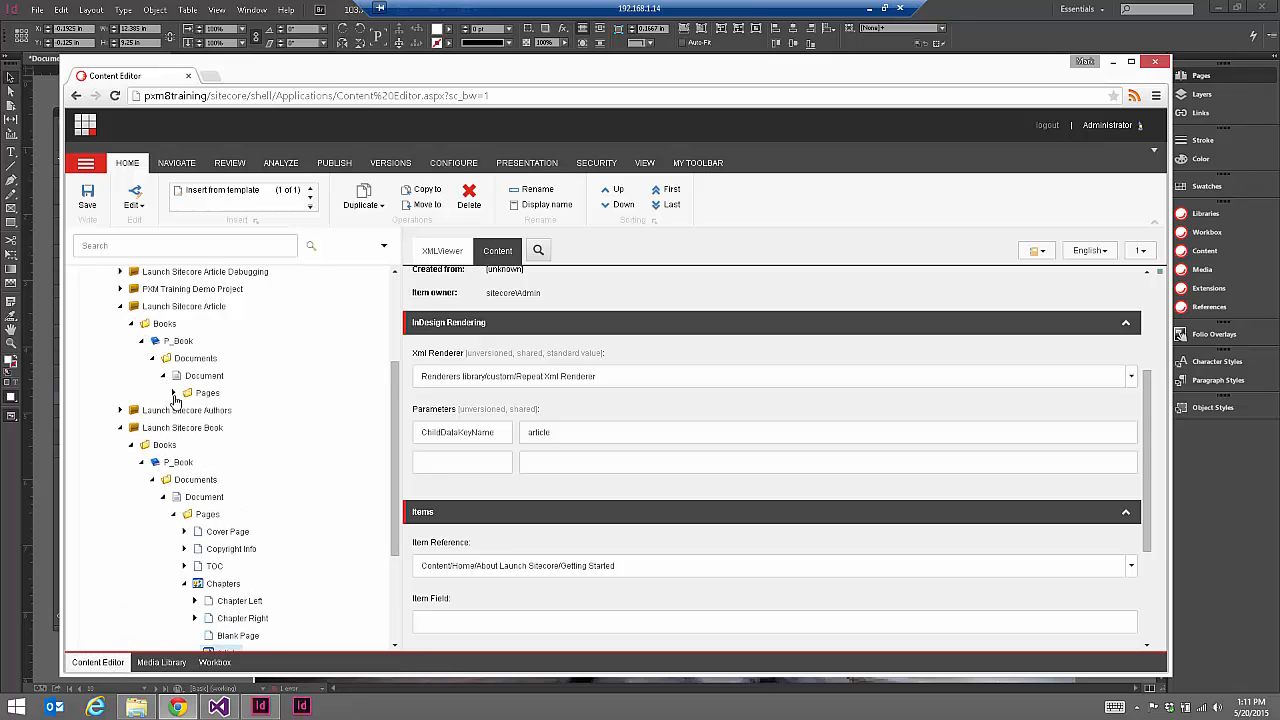
click(173, 392)
click(184, 410)
click(200, 416)
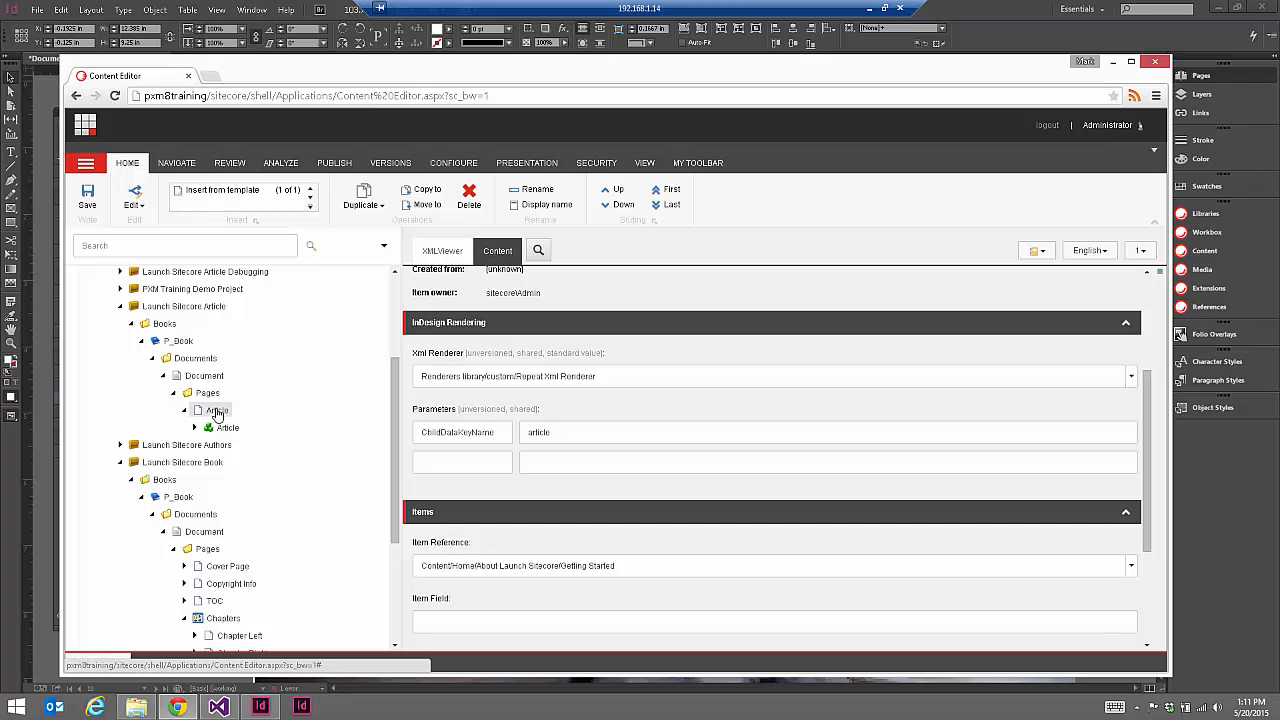
drag(394, 449, 398, 489)
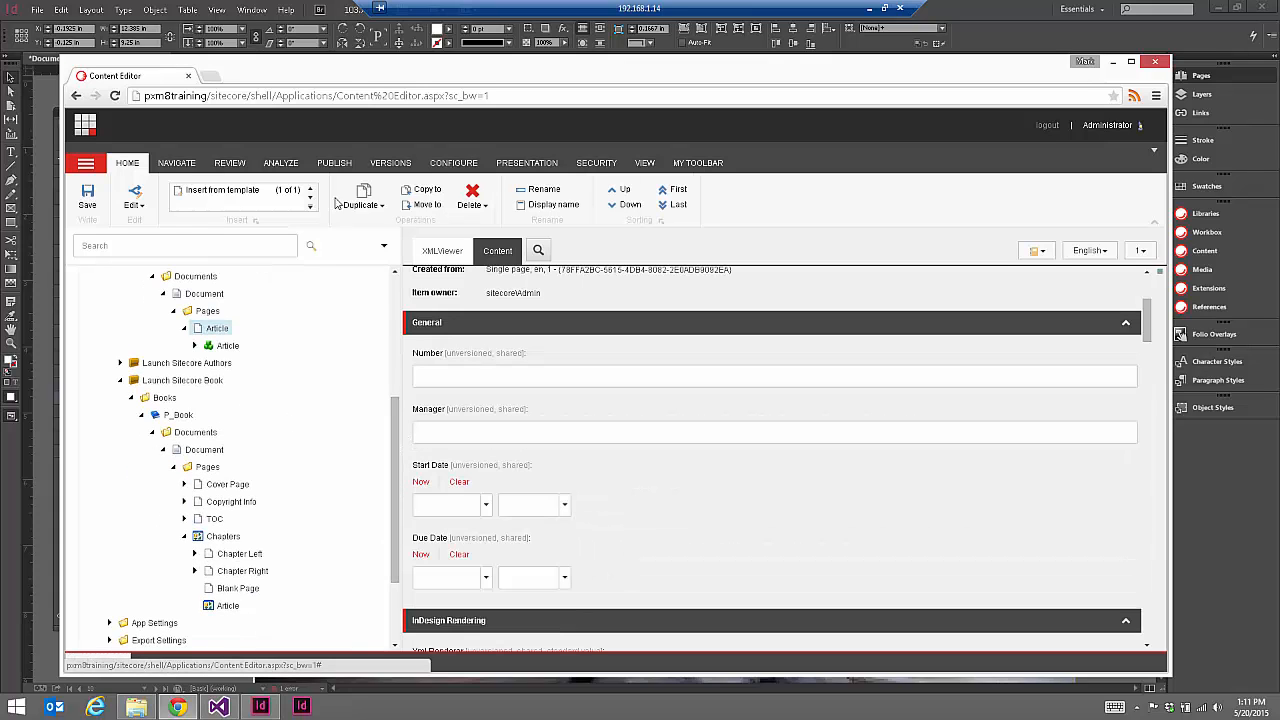
- Copy the Article page into the Article repeat item under Chapters in the Launch Sitecore Book project
click(418, 189)
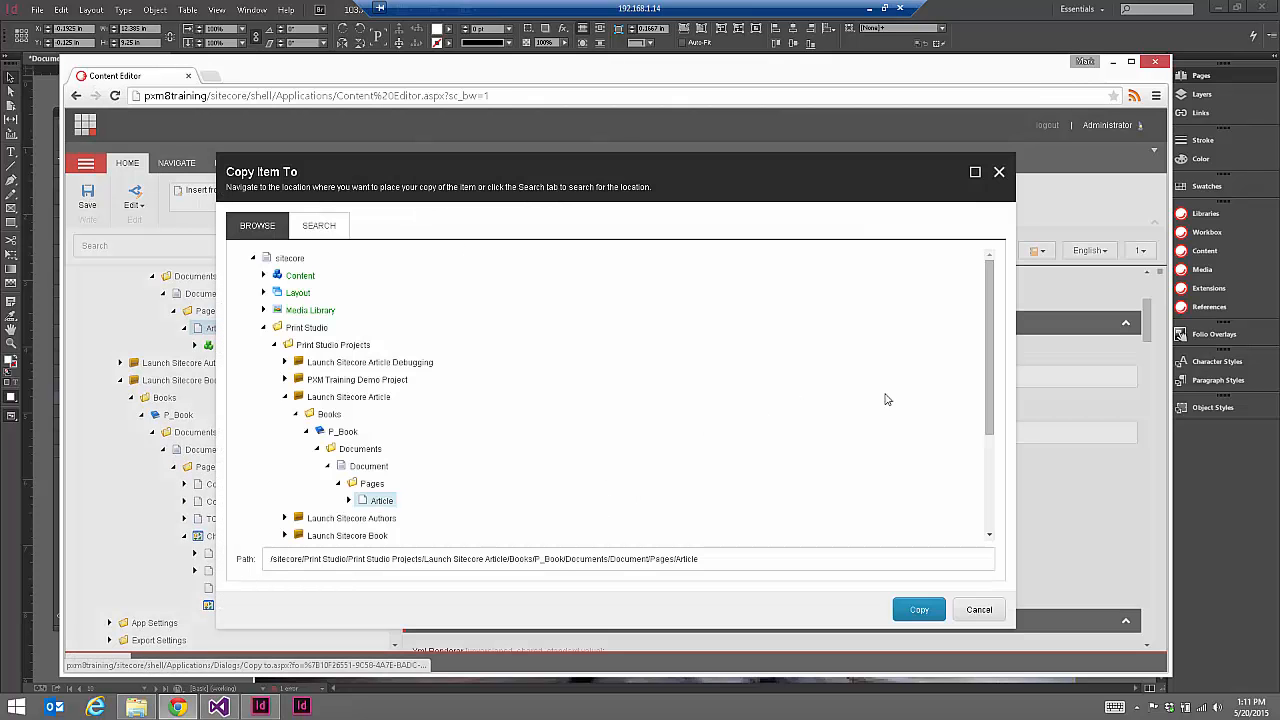
scroll(990, 403, down, 3)
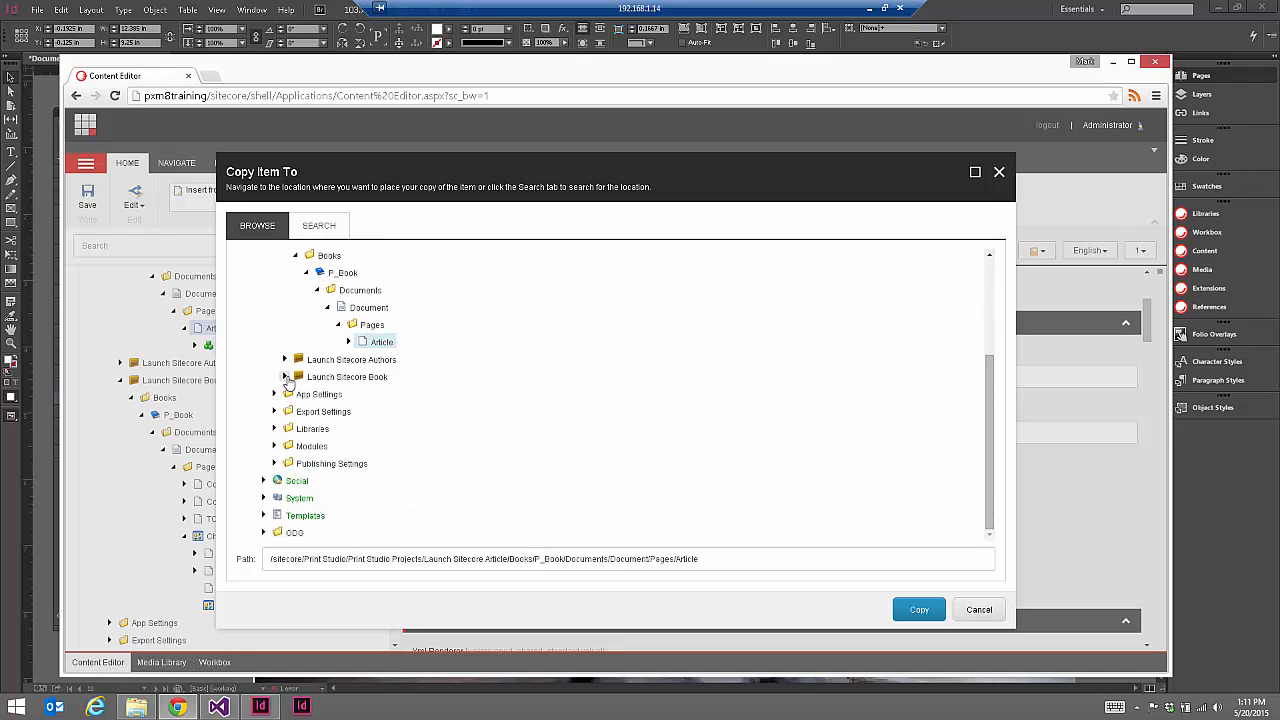
click(285, 376)
click(296, 393)
click(306, 411)
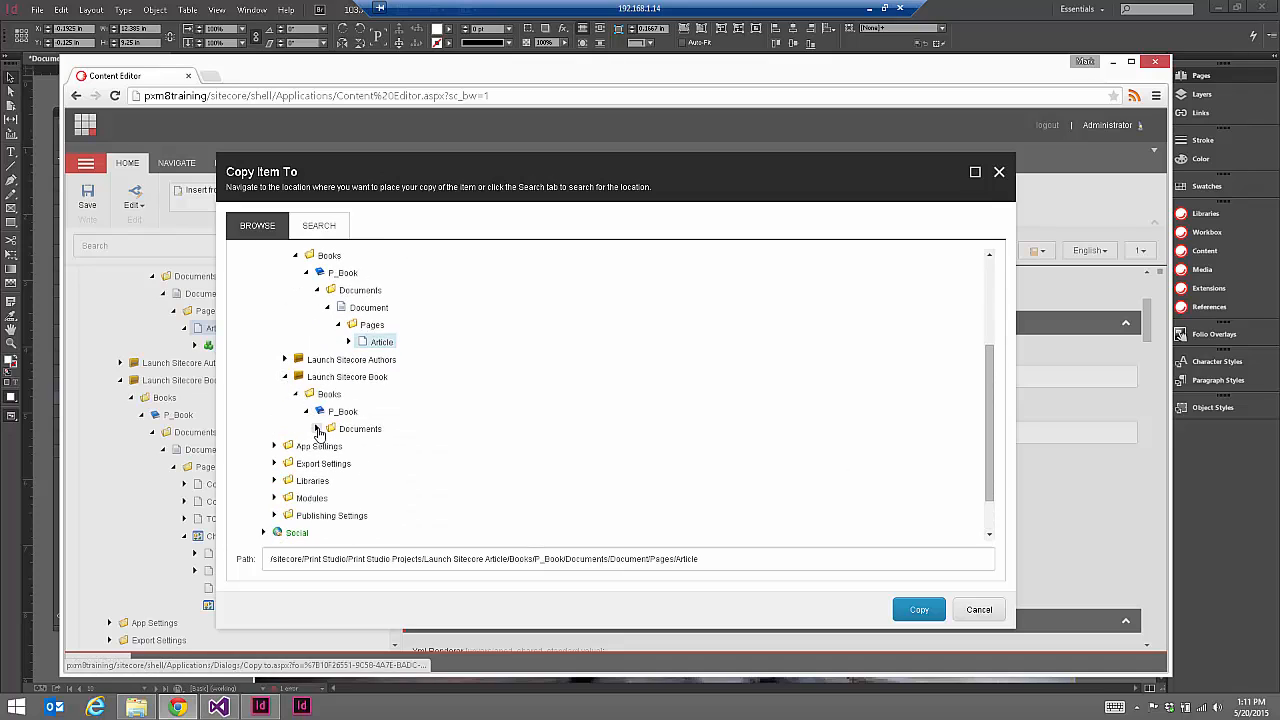
click(317, 428)
click(327, 446)
click(338, 463)
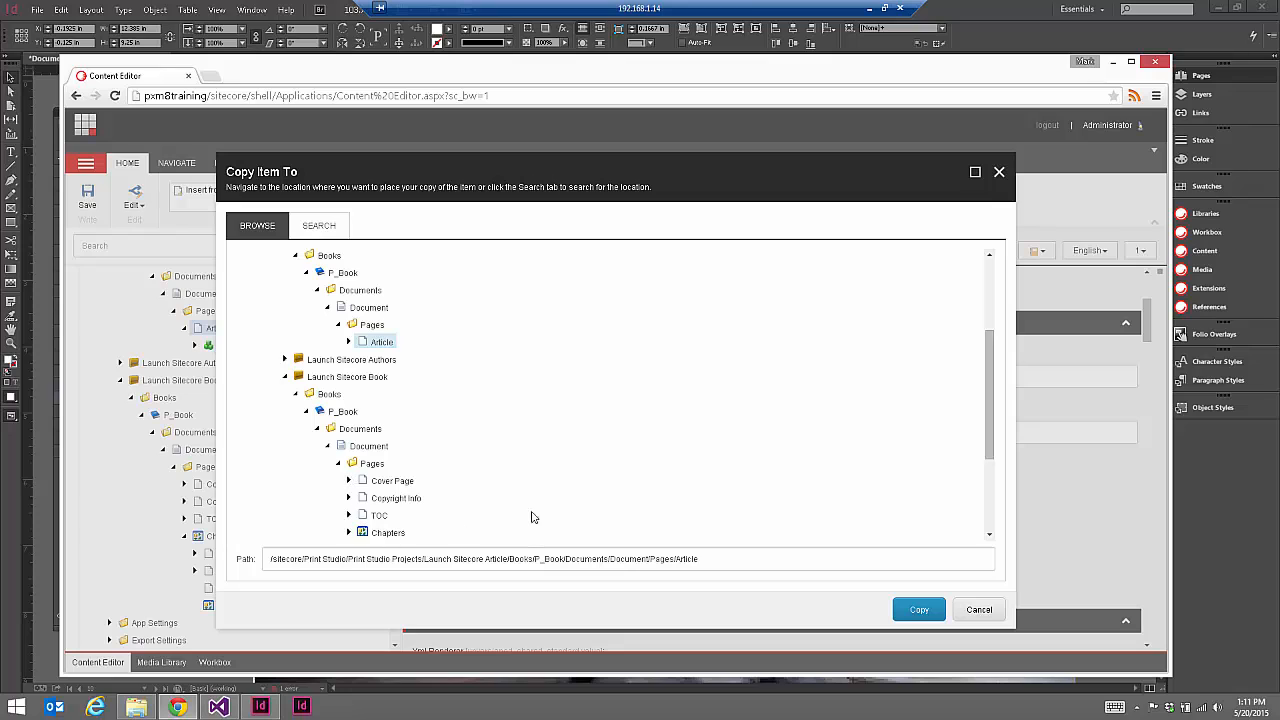
scroll(992, 430, down, 3)
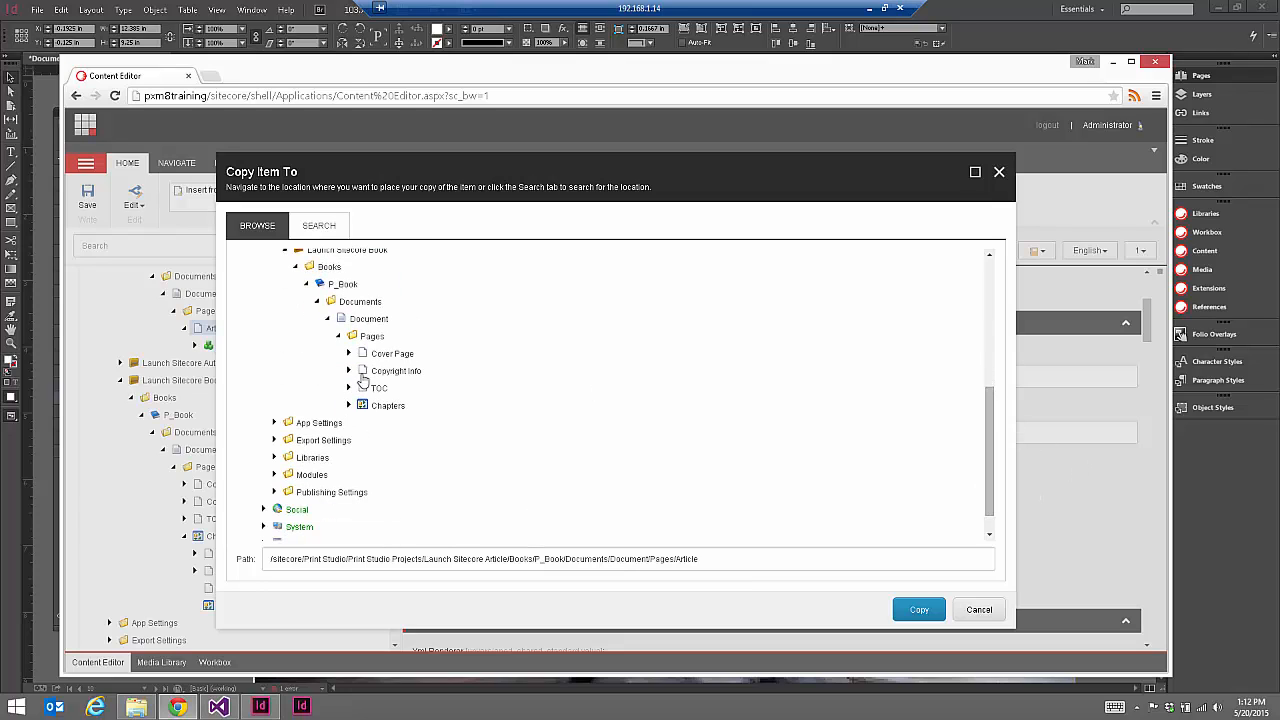
click(349, 405)
click(392, 474)
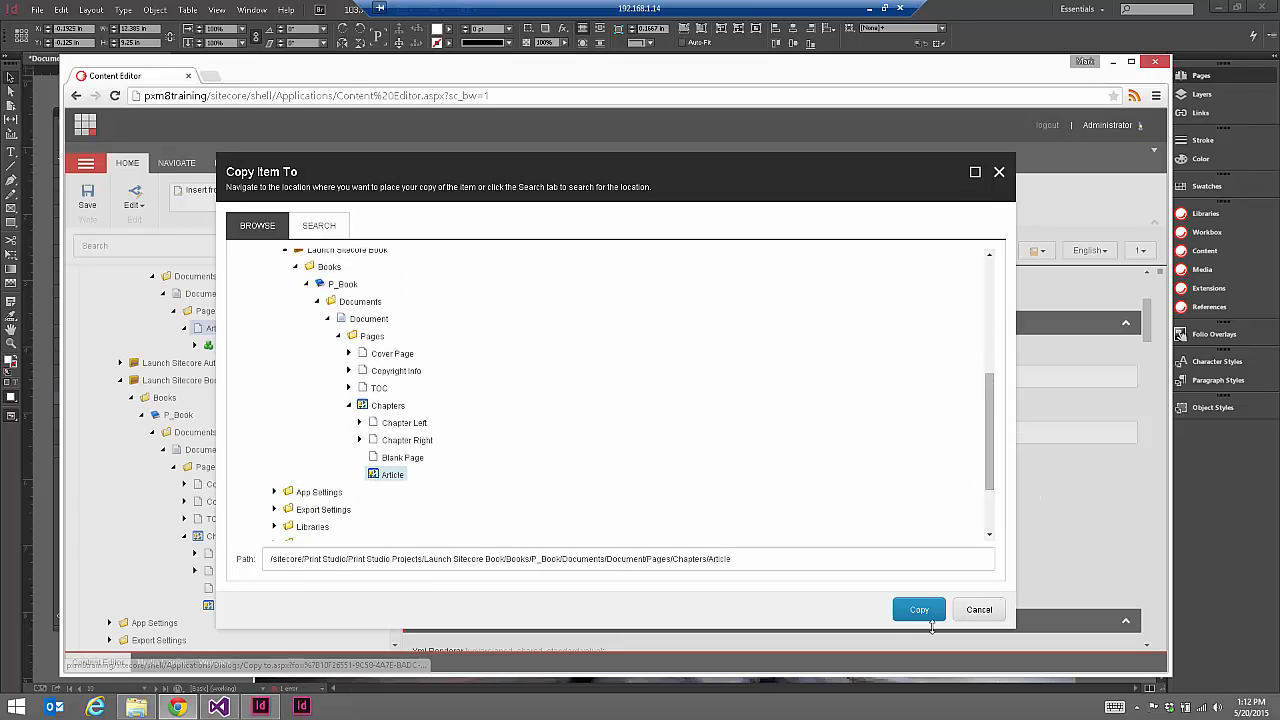
click(928, 617)
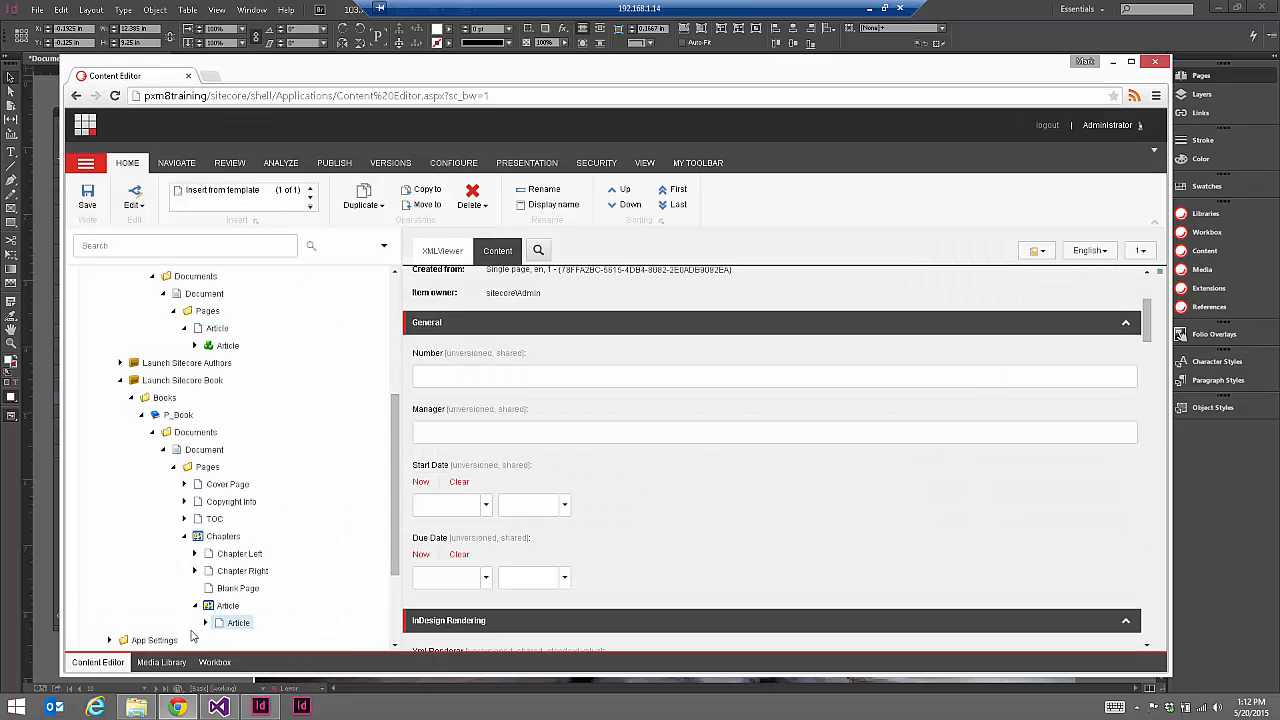
- Set the Data Key of the Article snippet inside the copied Article page to article and save it
click(206, 622)
scroll(176, 548, down, 1)
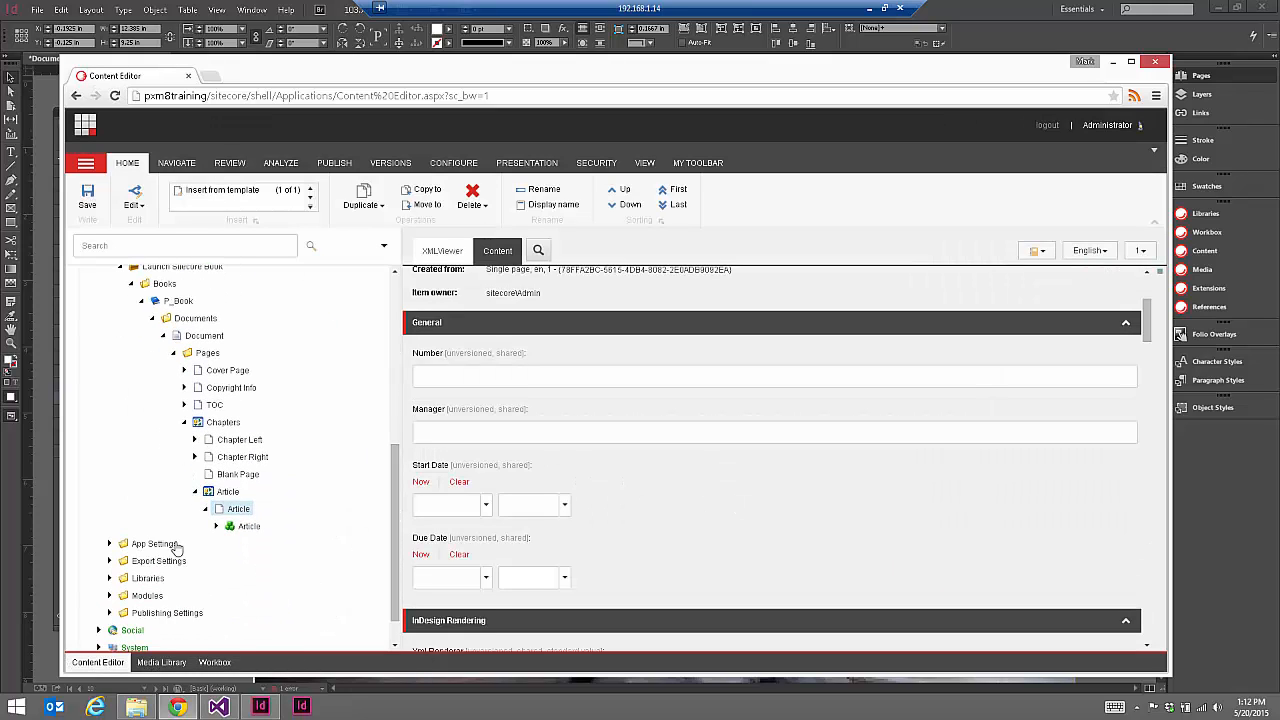
click(236, 528)
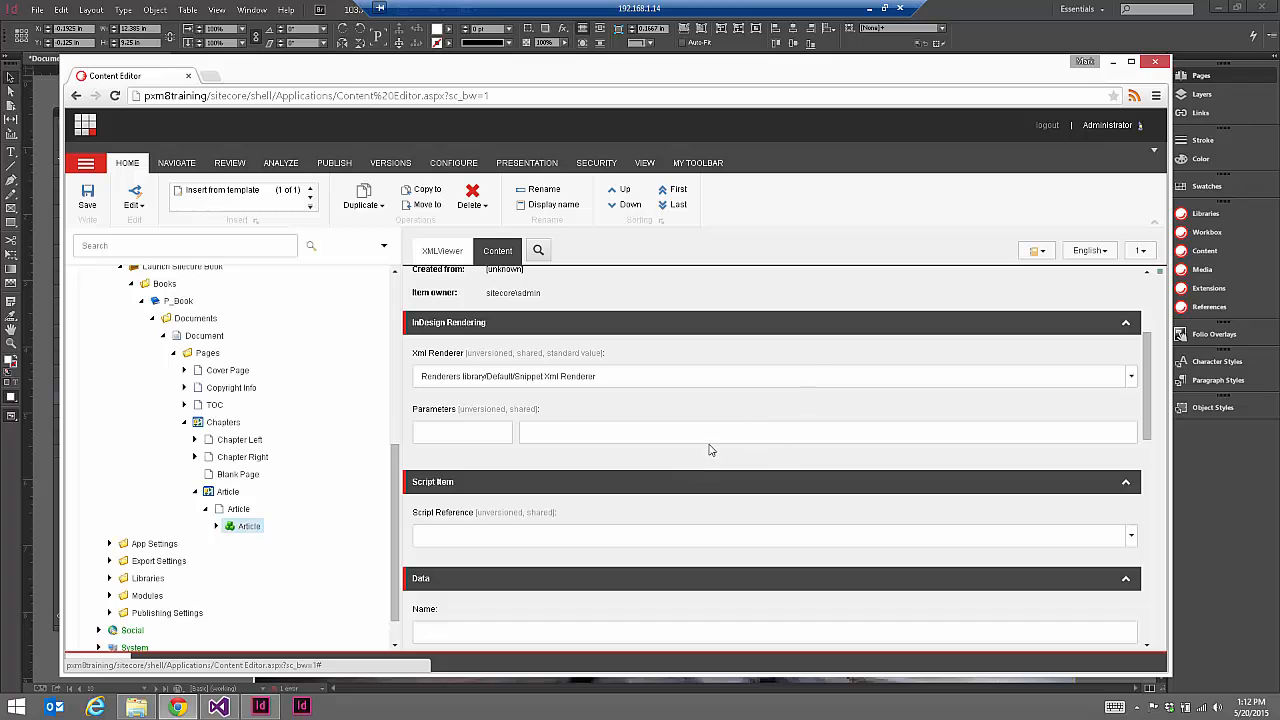
scroll(600, 443, down, 5)
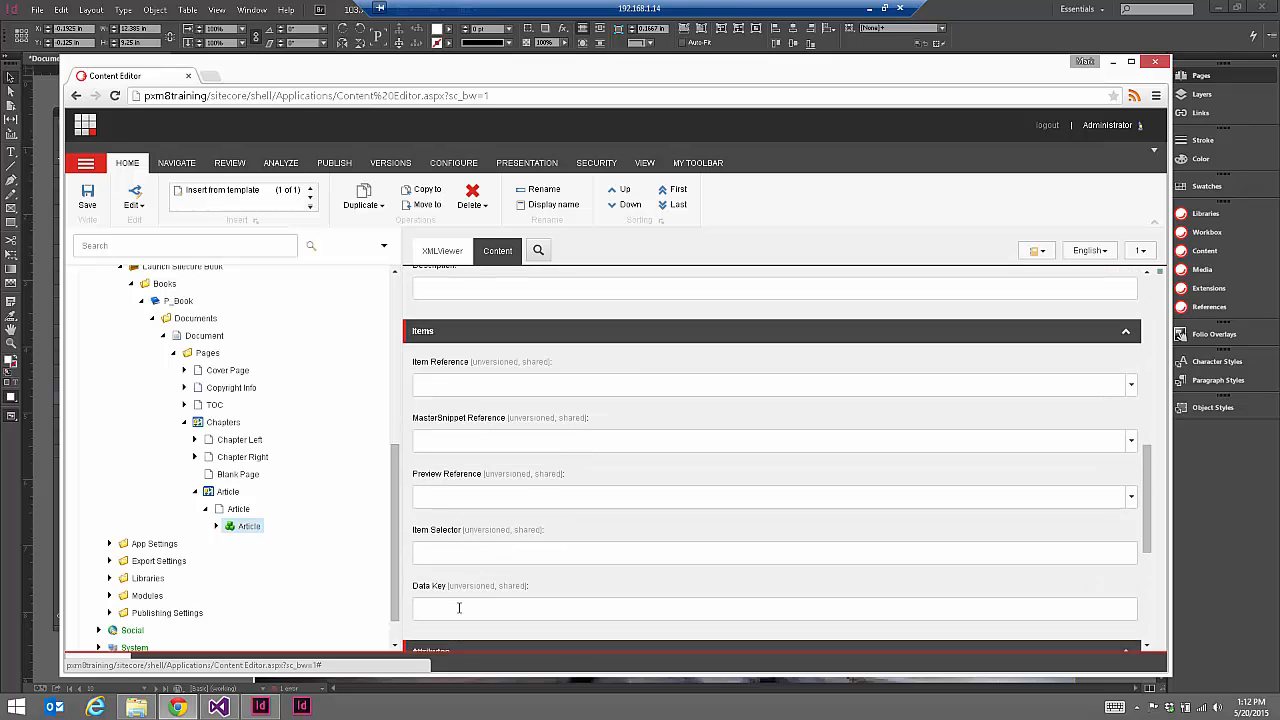
click(459, 607)
text(artic)
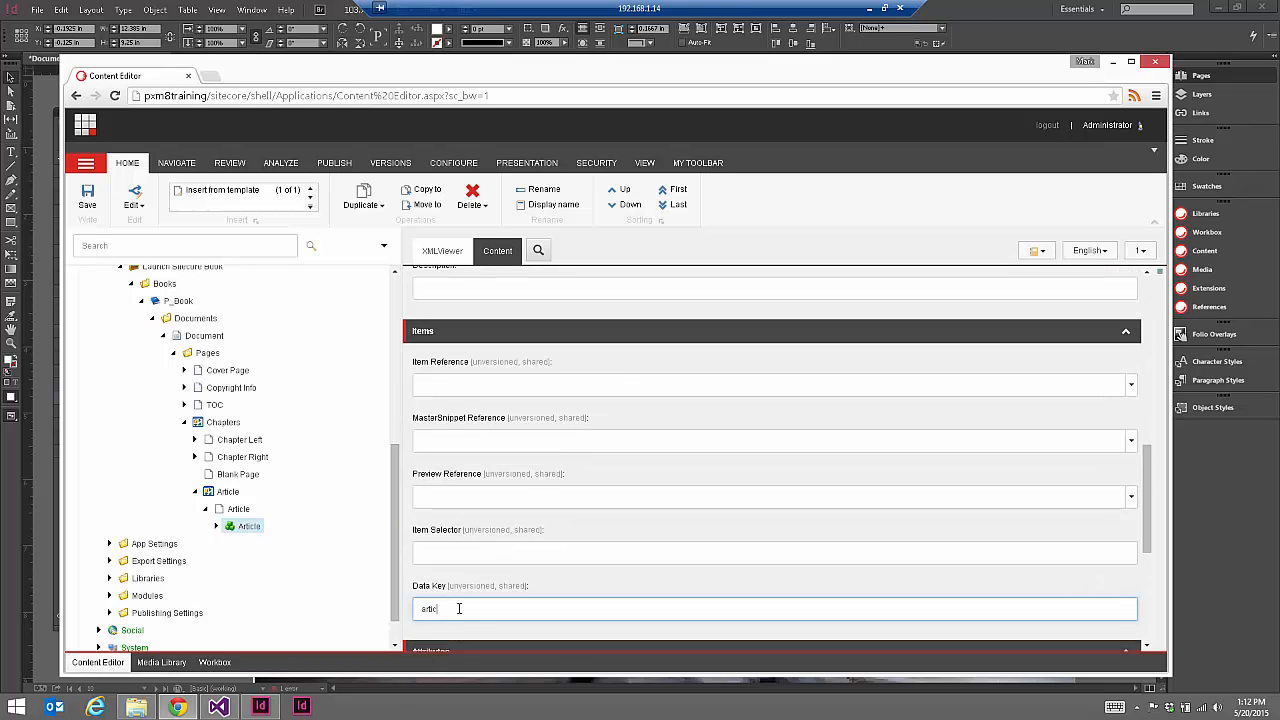
text(le)
key(ctrl+s)
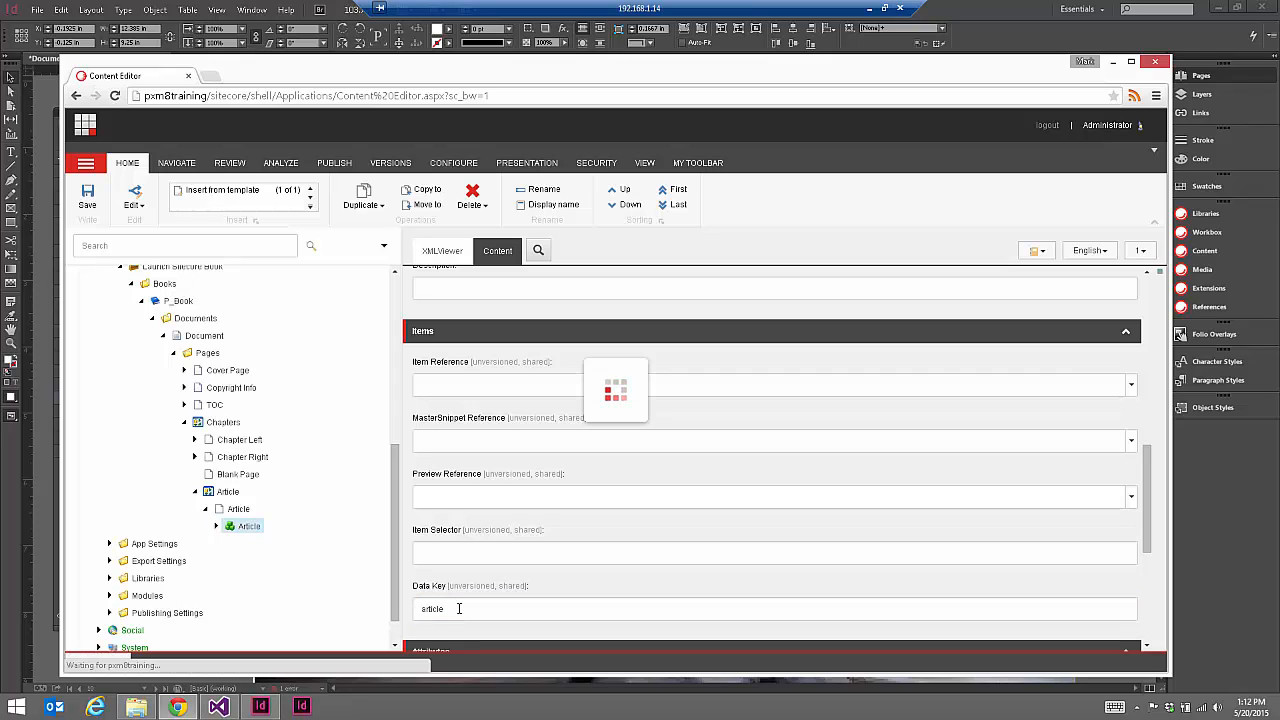
- Examine the frames under the copied Article snippet and switch back to InDesign
click(216, 526)
scroll(265, 420, down, 2)
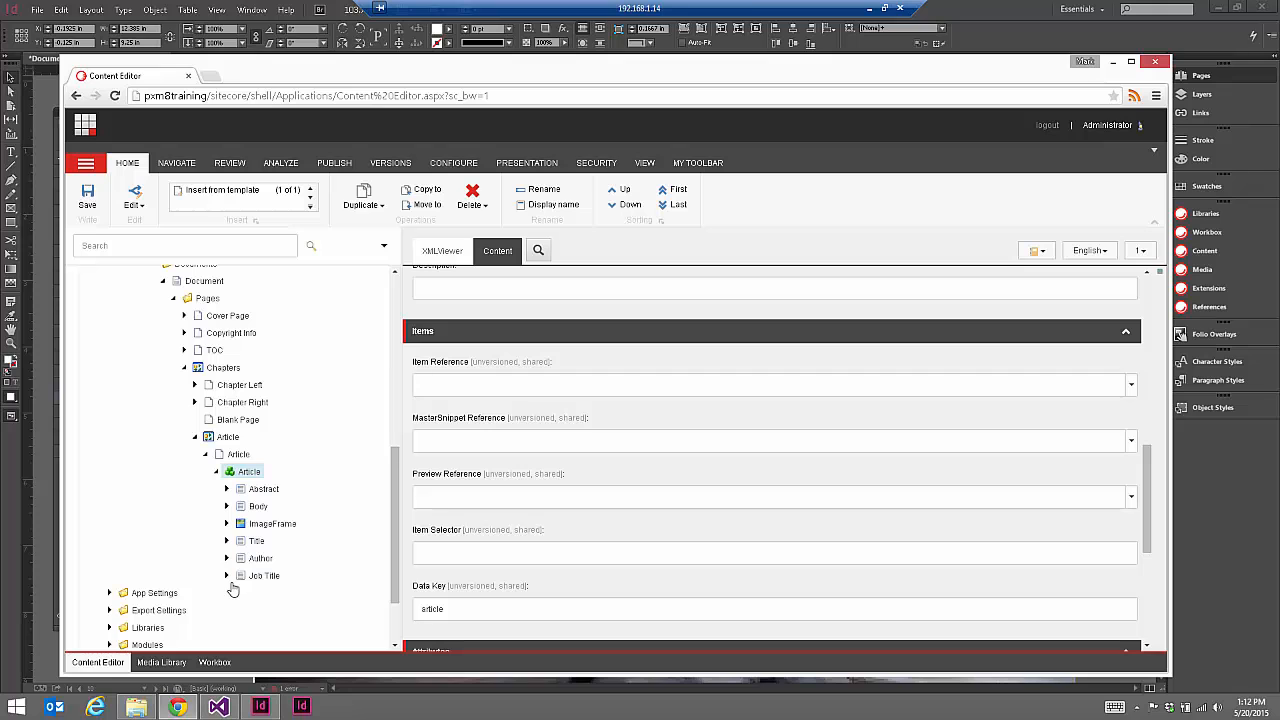
click(1035, 9)
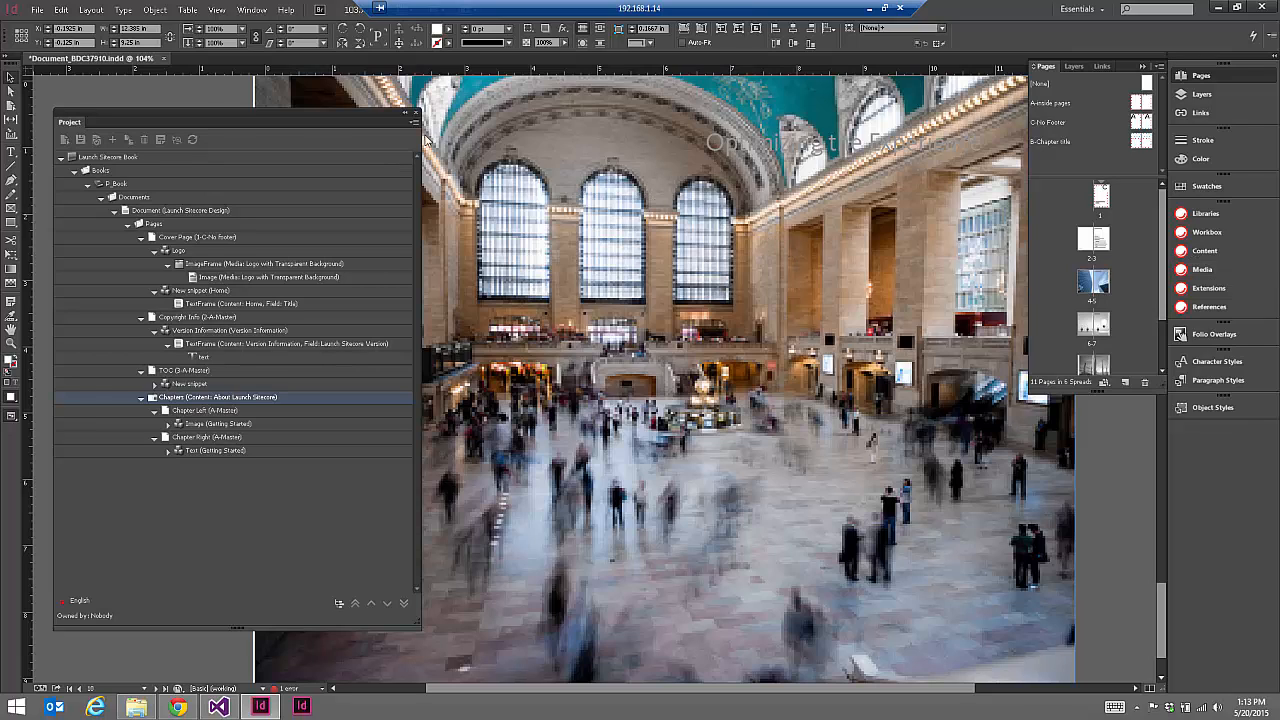
- Close the open InDesign document without saving and refresh the Launch Sitecore Book project's content tree
click(165, 59)
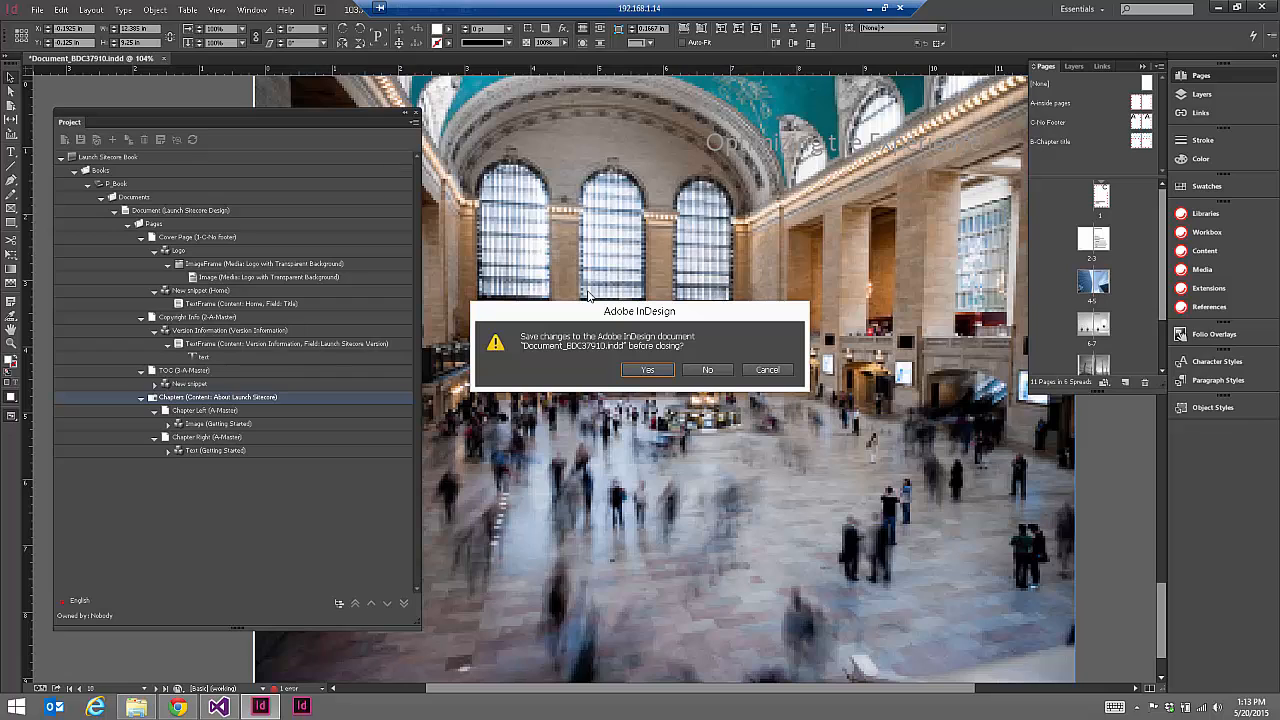
click(701, 368)
click(180, 211)
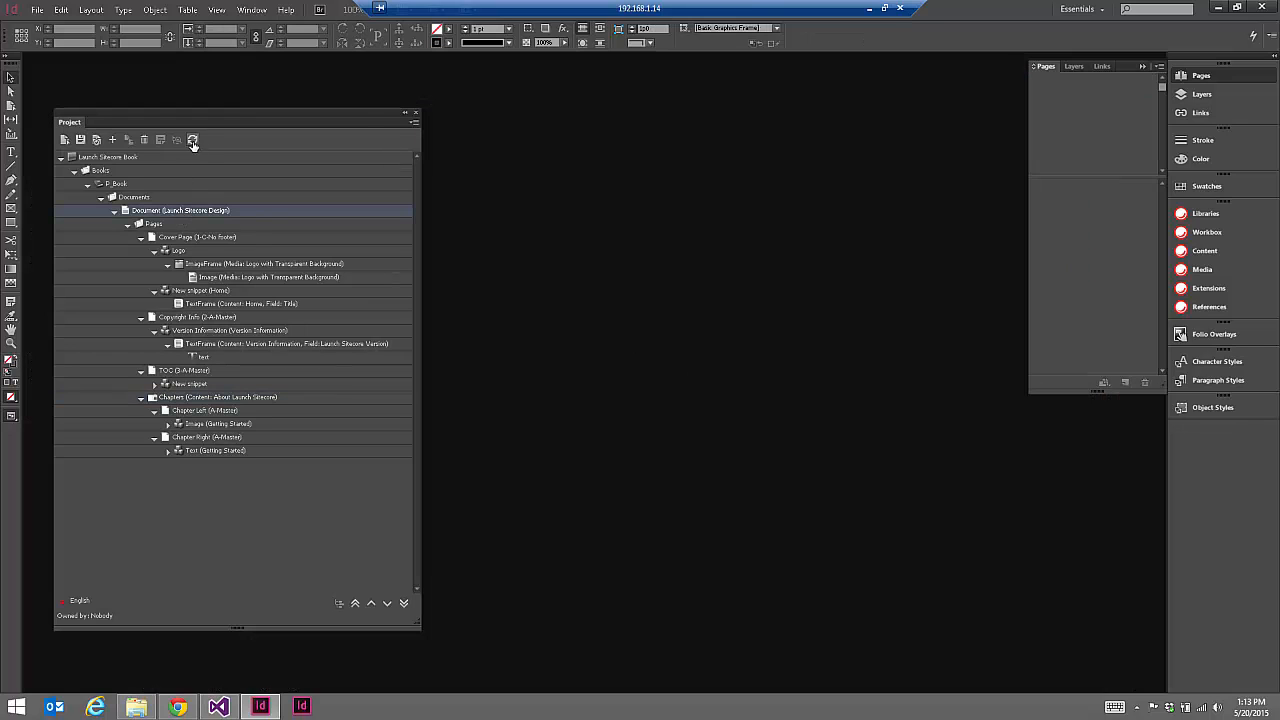
click(153, 159)
click(192, 140)
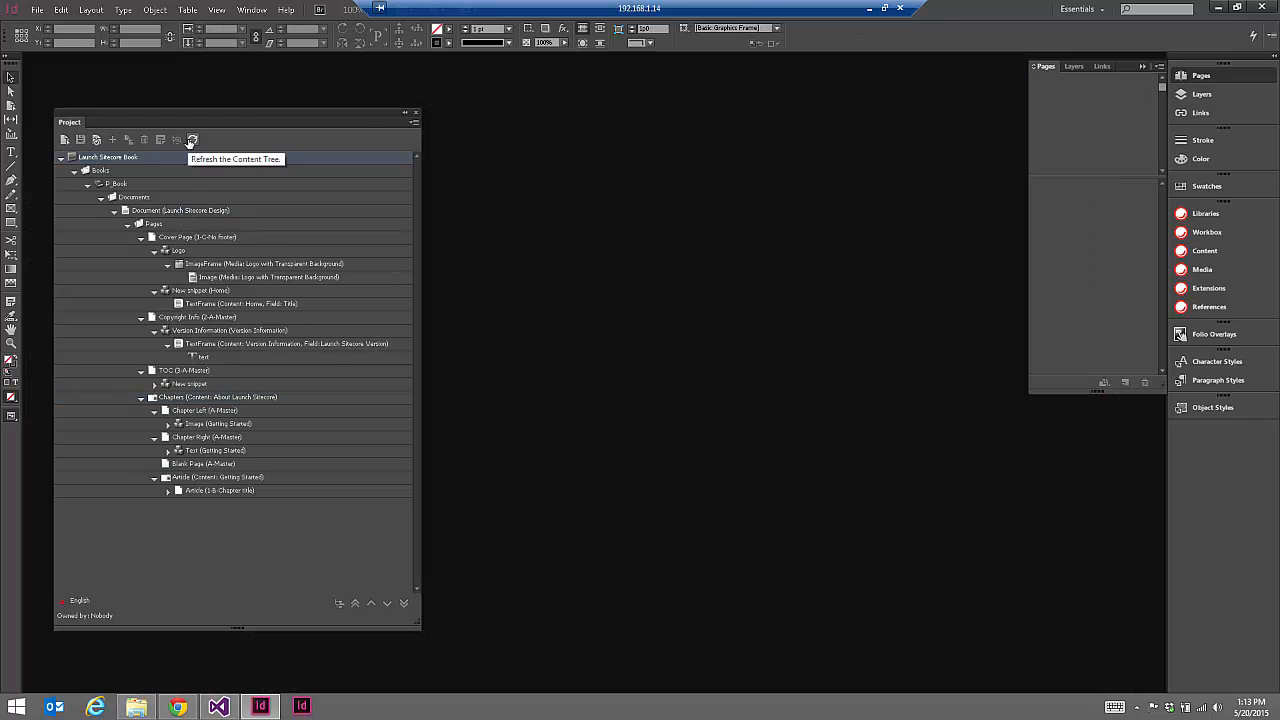
- Expand the Article repeat item down to its Article snippet and generate the document for the Launch Sitecore Book project
click(155, 478)
drag(156, 481, 156, 484)
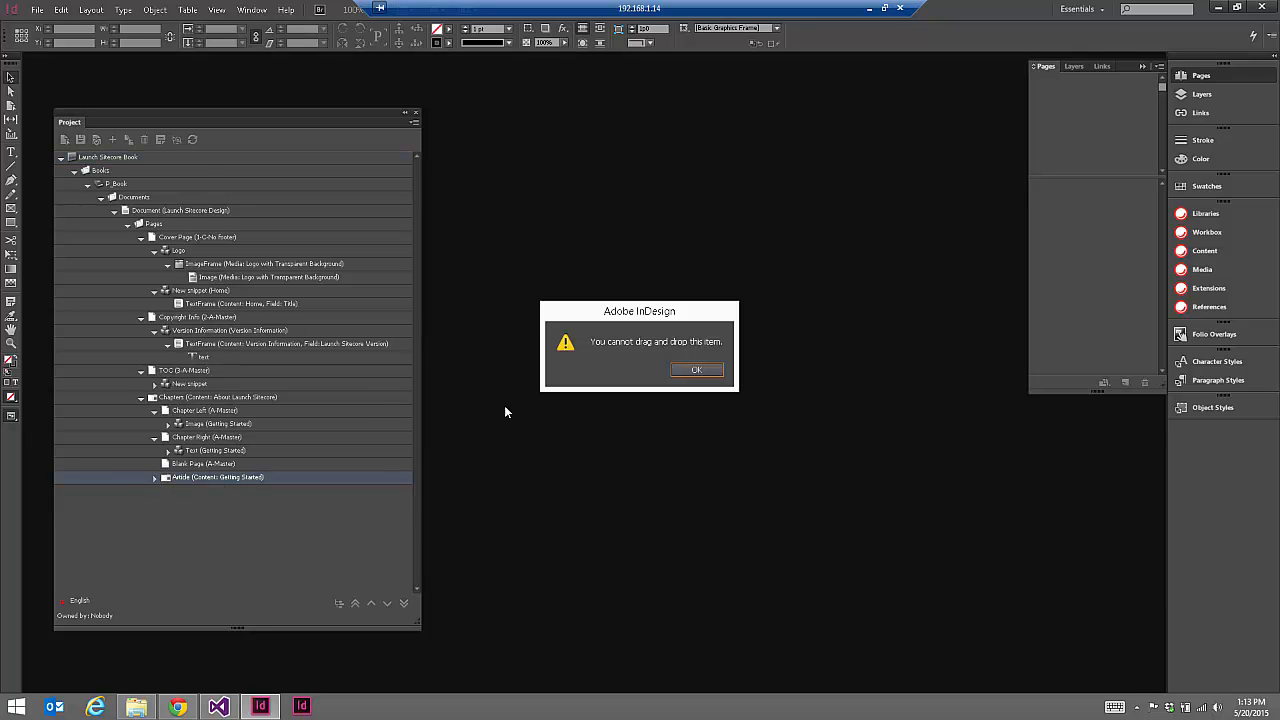
click(706, 369)
click(155, 478)
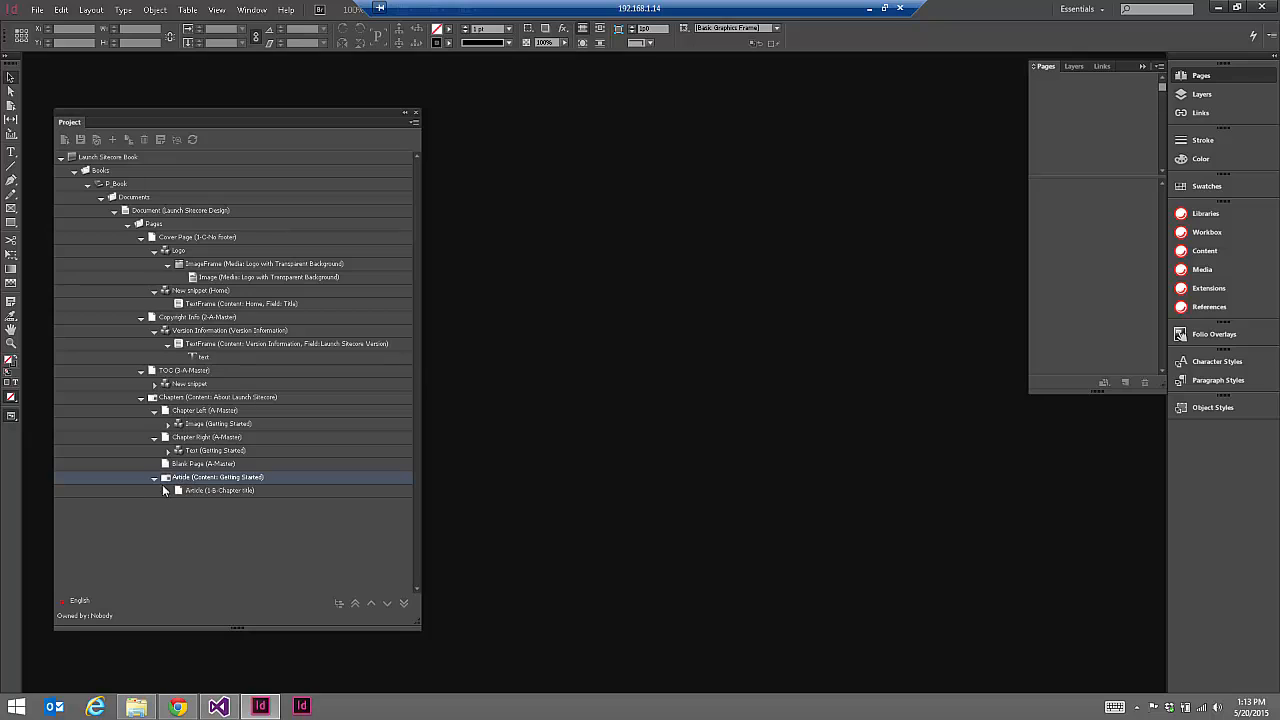
click(167, 491)
click(195, 493)
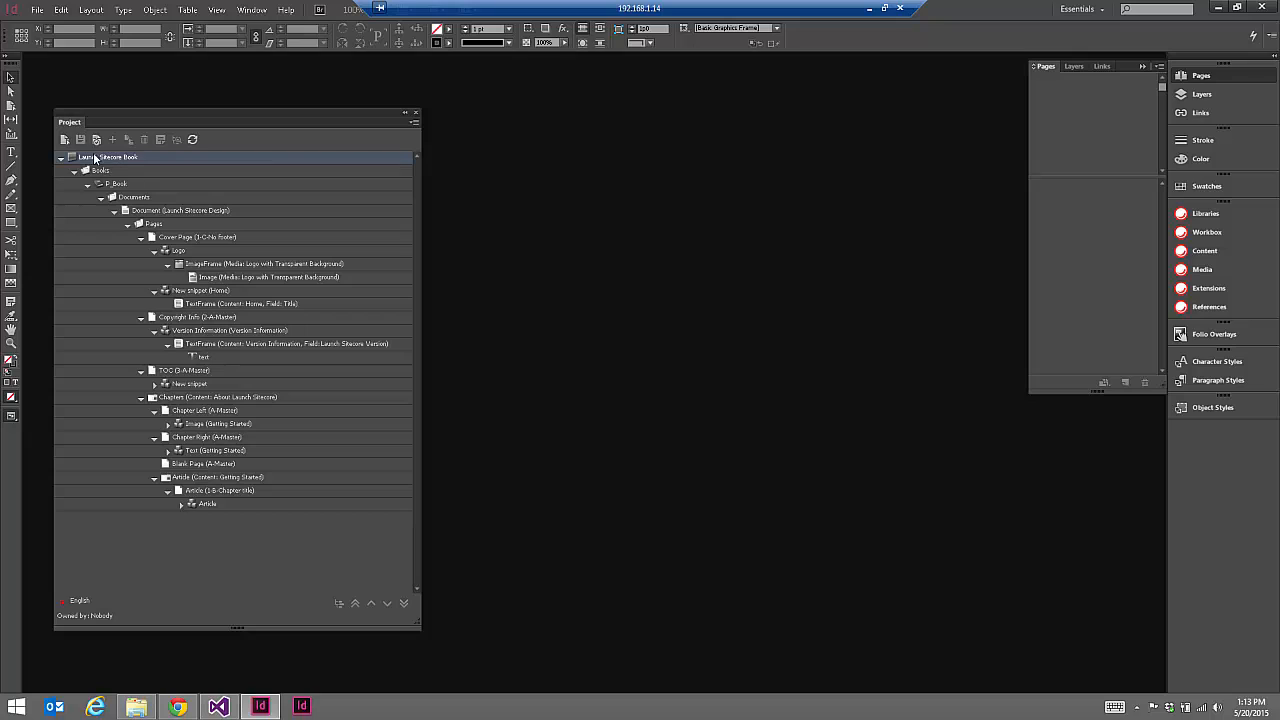
click(64, 140)
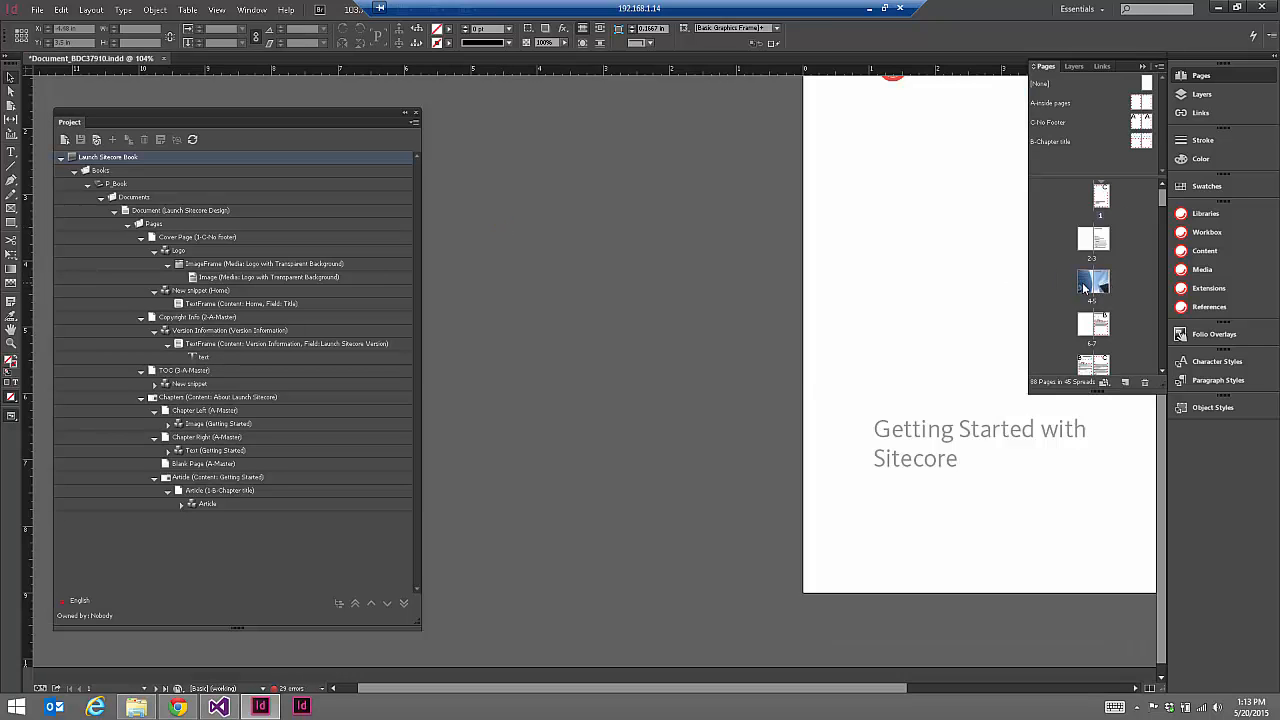
- Examine the first chapter's generated opening spread on pages 4-5 and the article pages 6 to 9
double_click(1085, 287)
scroll(782, 327, up, 1)
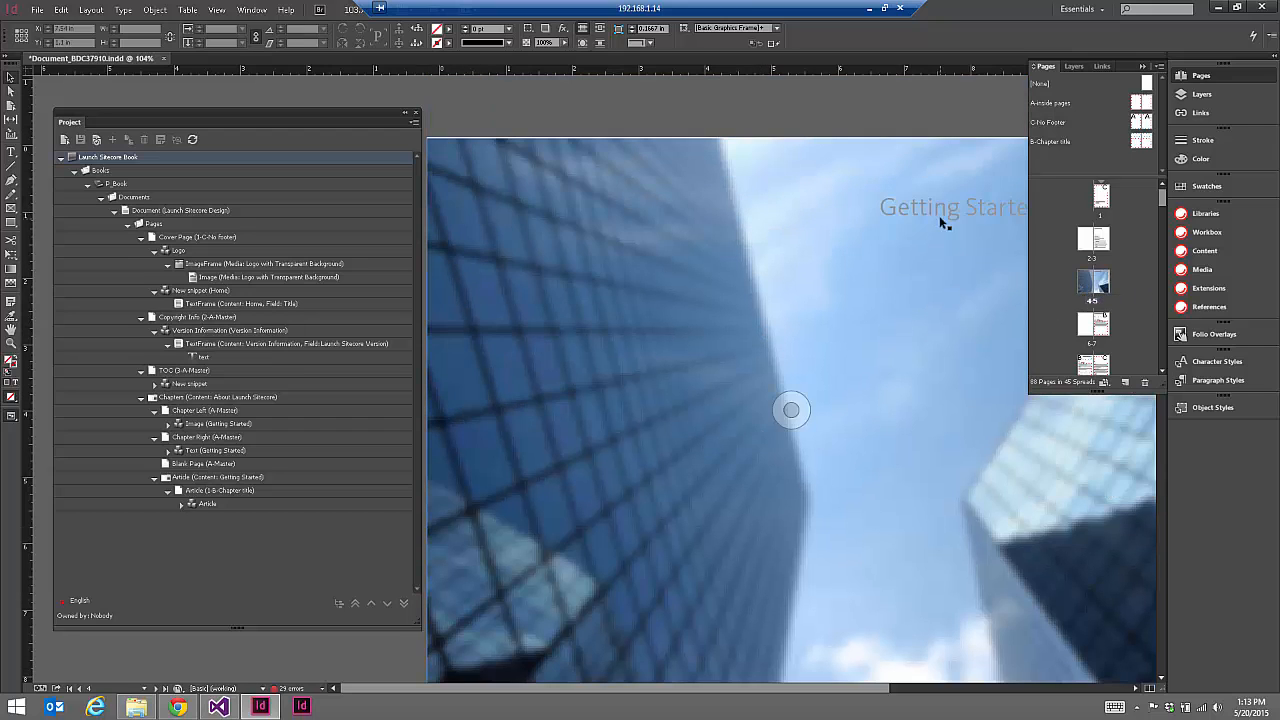
double_click(1100, 330)
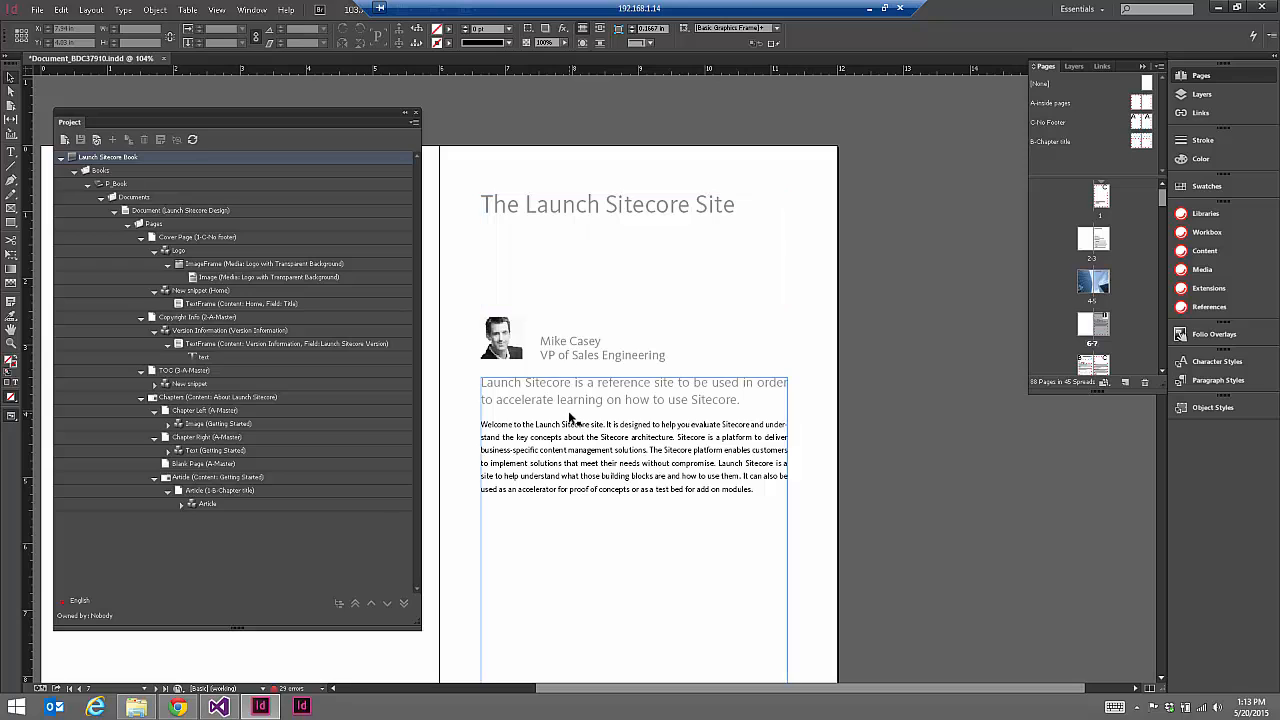
double_click(1092, 365)
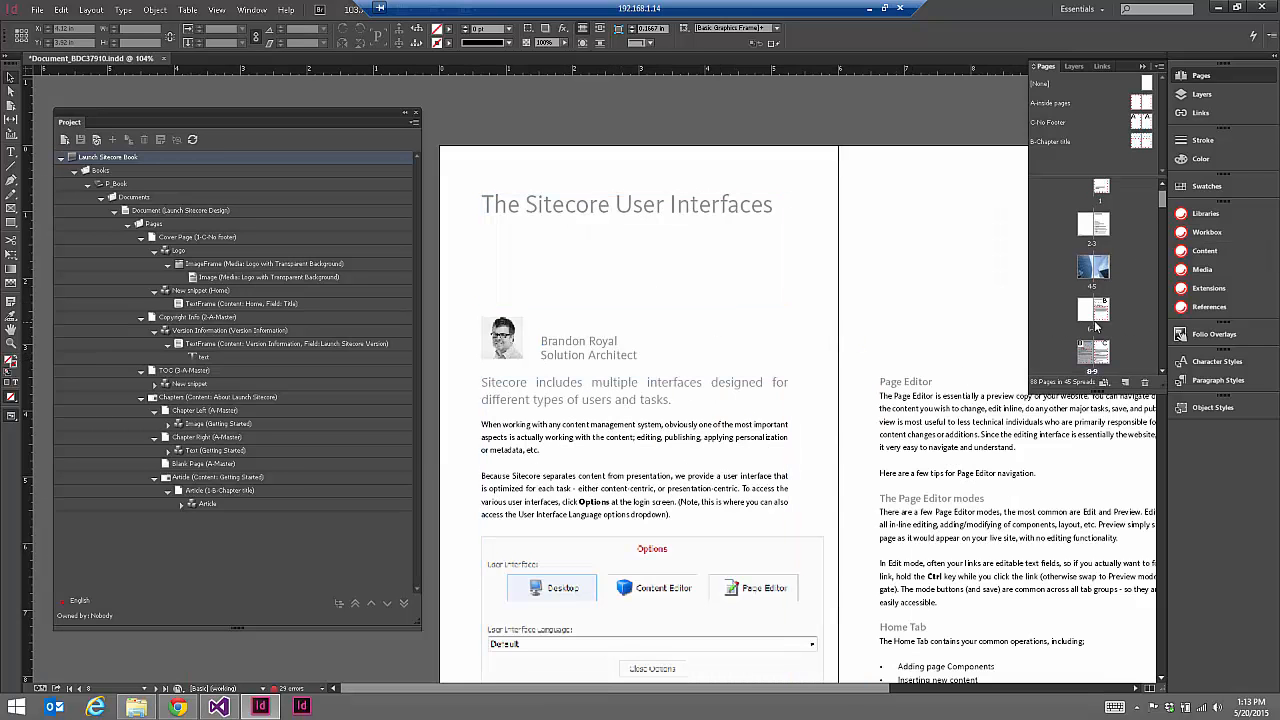
double_click(1100, 352)
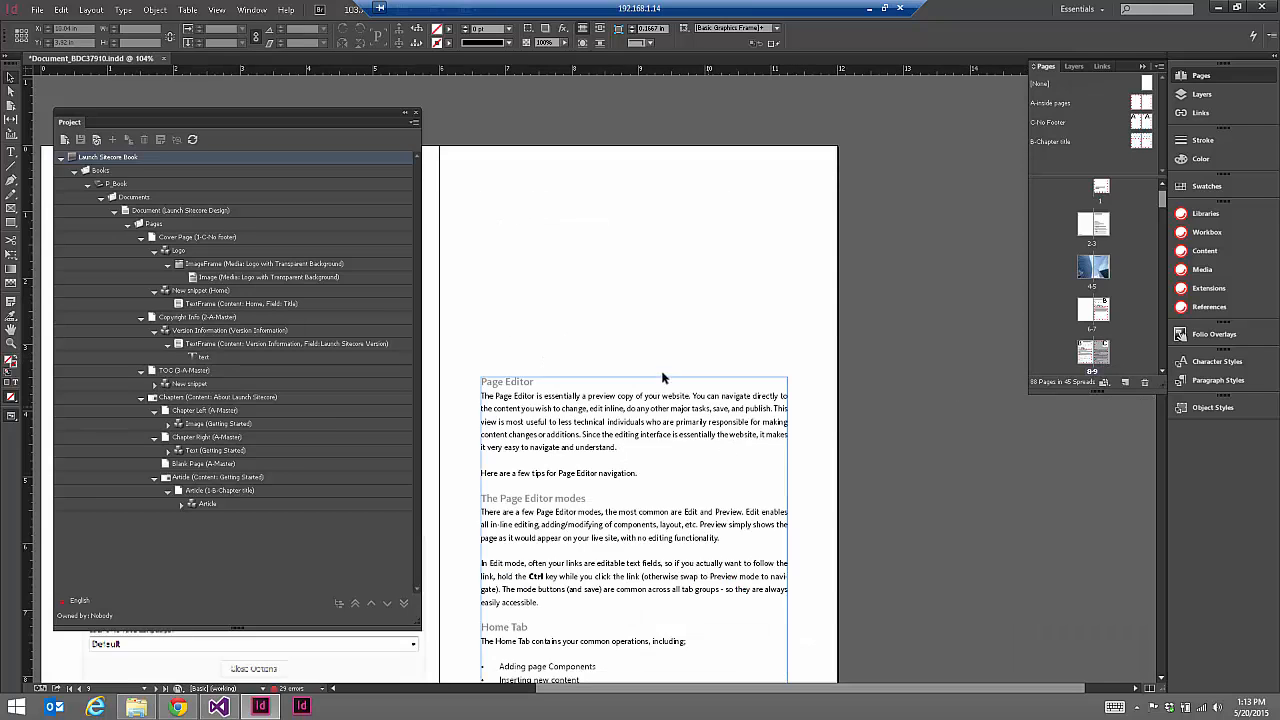
scroll(858, 329, down, 3)
scroll(858, 336, down, 1)
scroll(730, 335, up, 1)
- Inspect the article body text frame on page 9 alongside the facing page 8
click(708, 322)
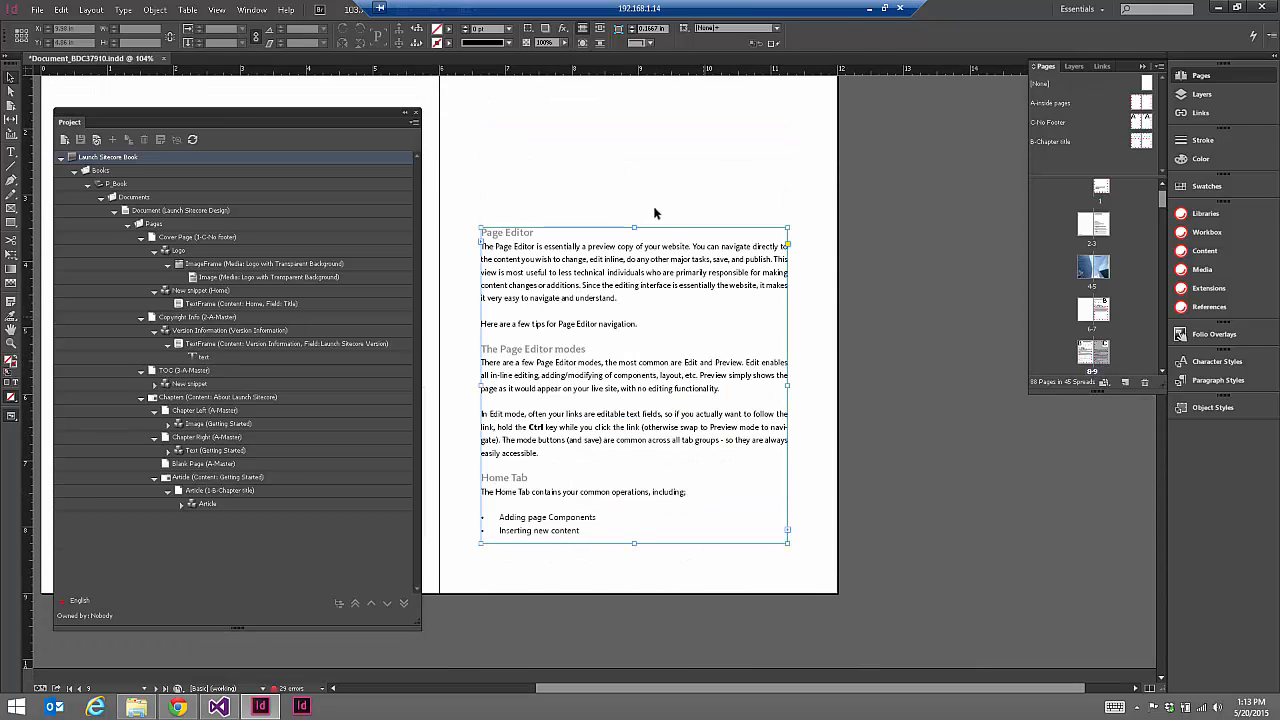
scroll(604, 236, up, 1)
click(268, 208)
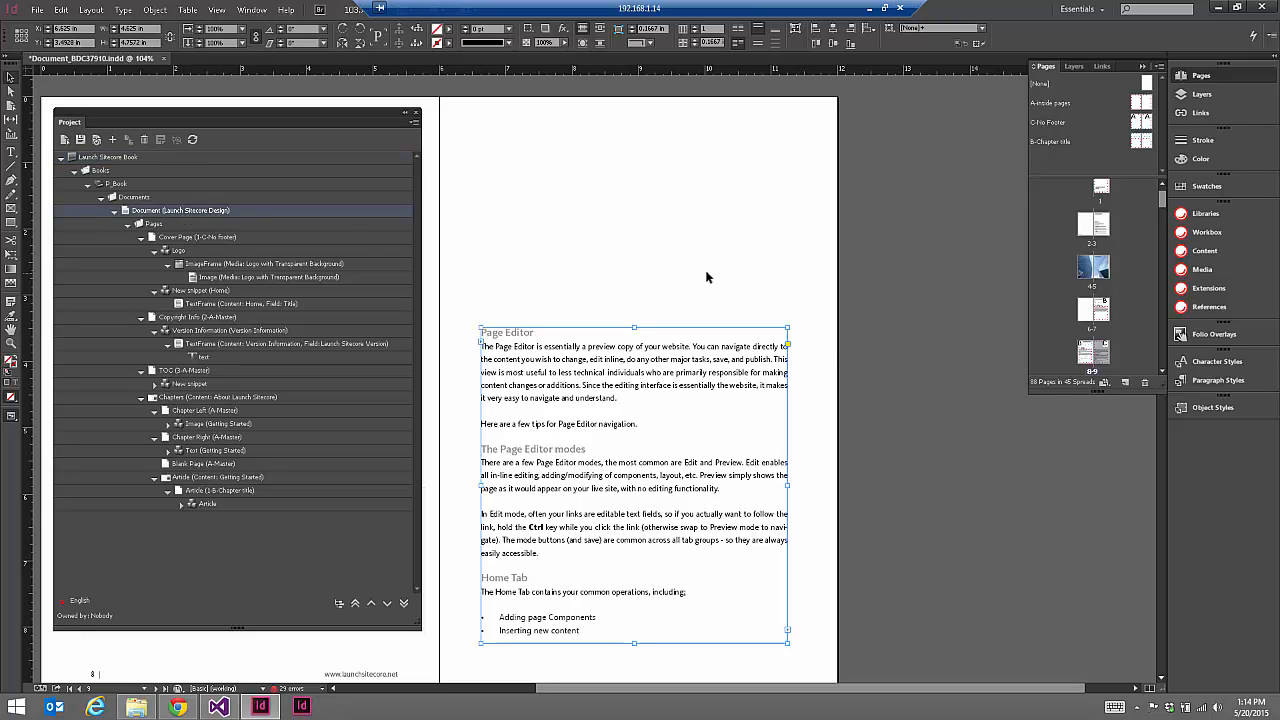
click(630, 264)
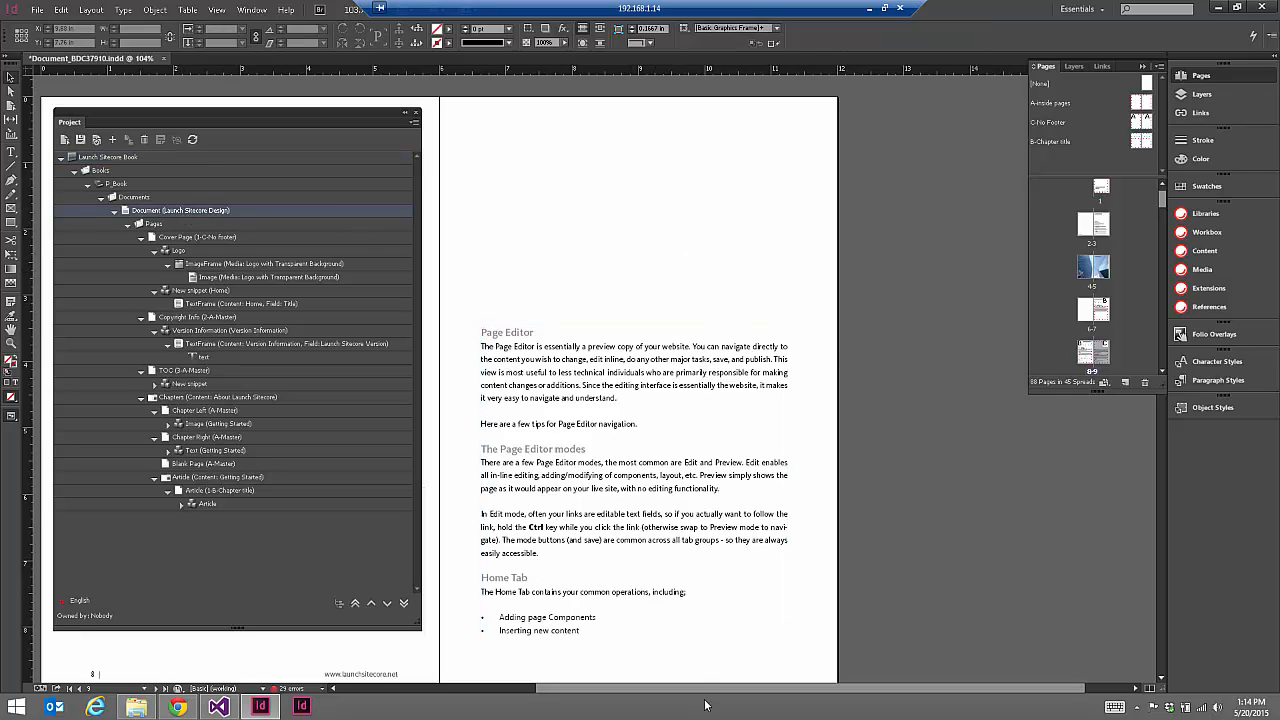
drag(695, 691, 596, 691)
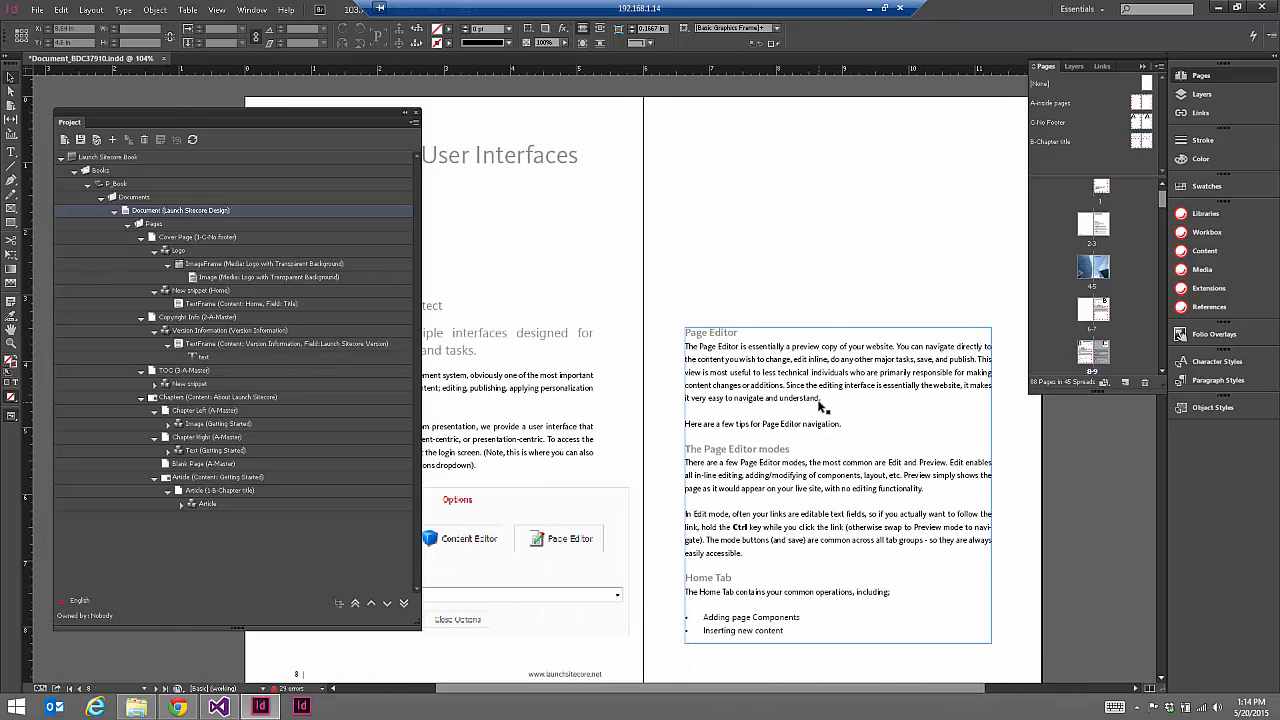
click(823, 407)
- Review the Our Strategy chapter spread on pages 14-15, the preceding spread 12-13 and the article on page 17
scroll(1108, 335, down, 2)
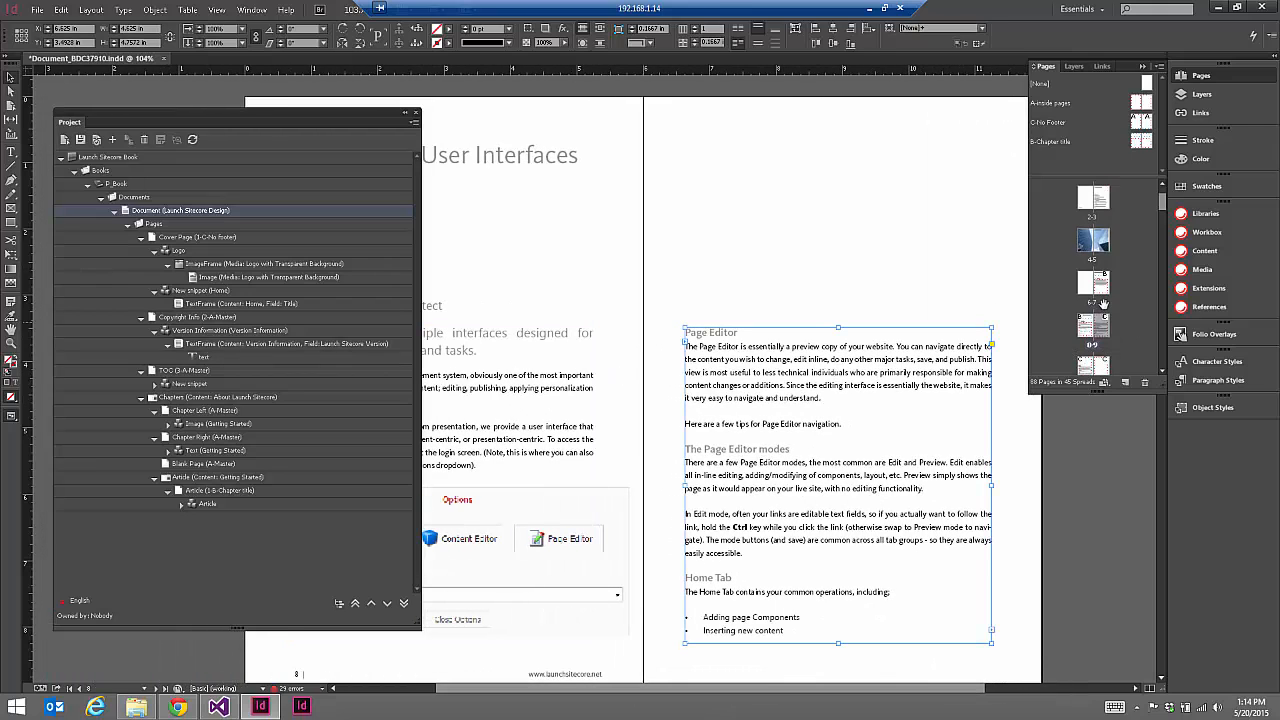
scroll(1106, 265, down, 5)
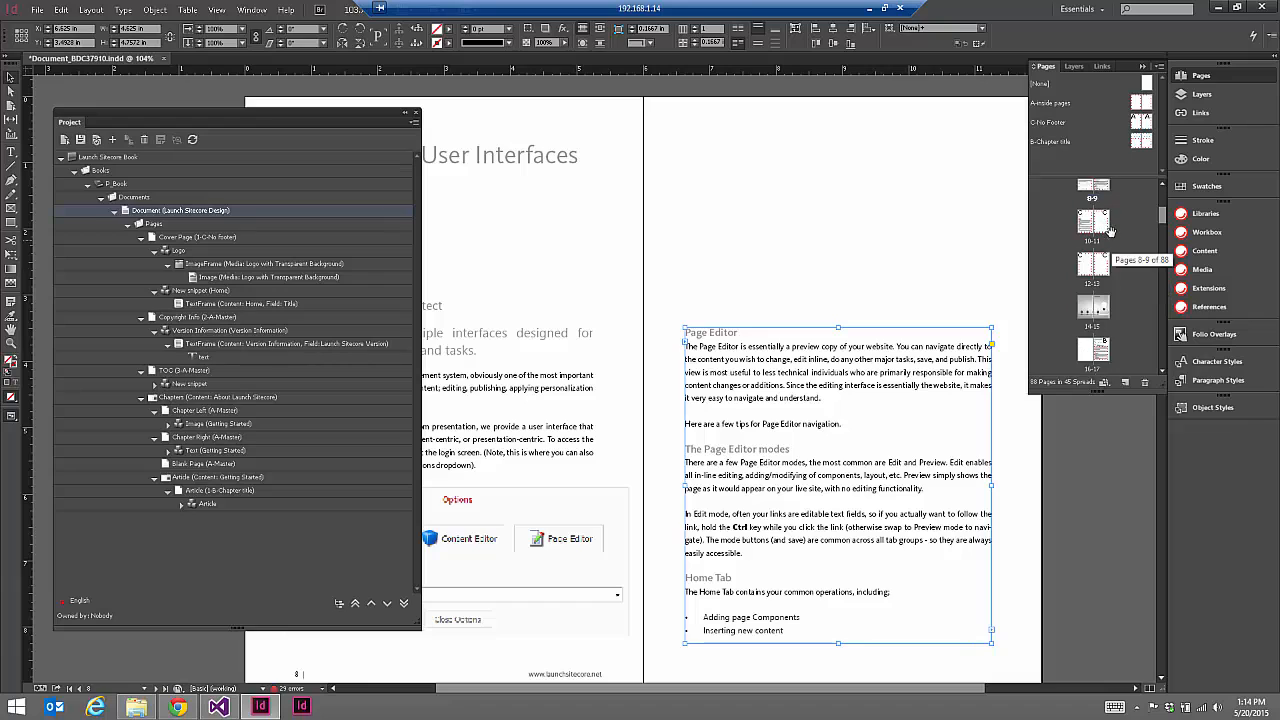
double_click(1093, 298)
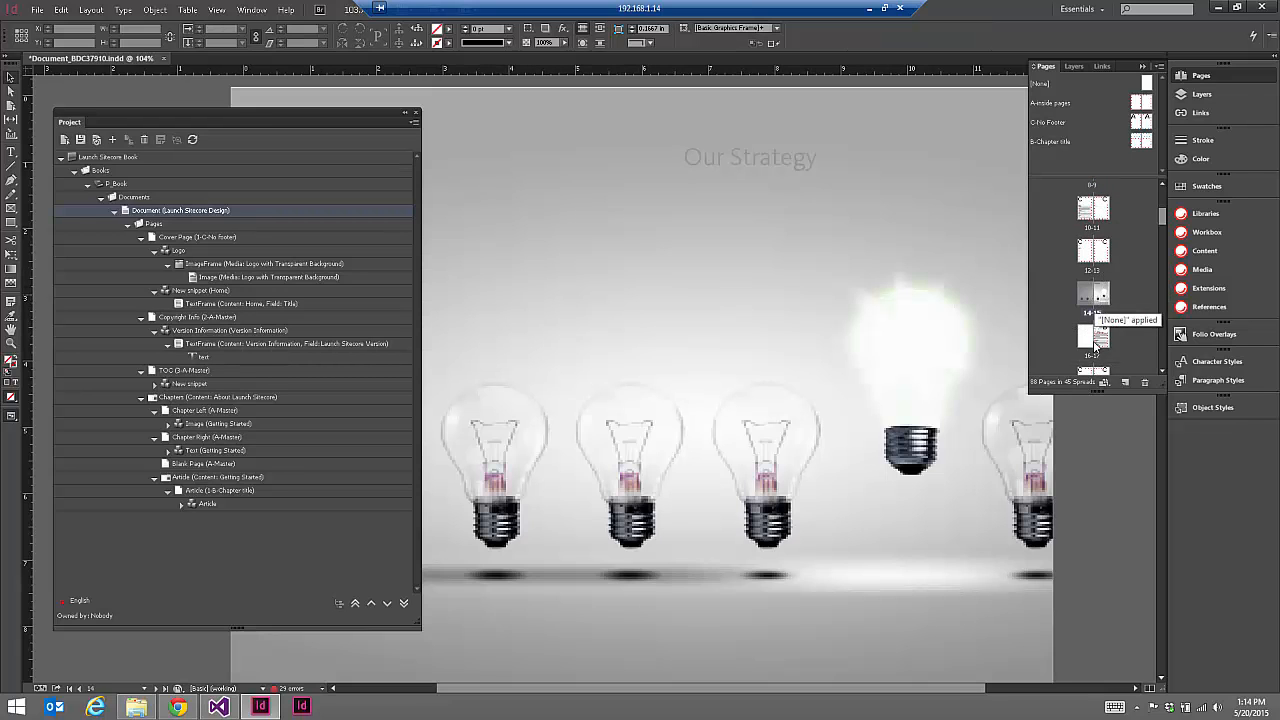
click(752, 224)
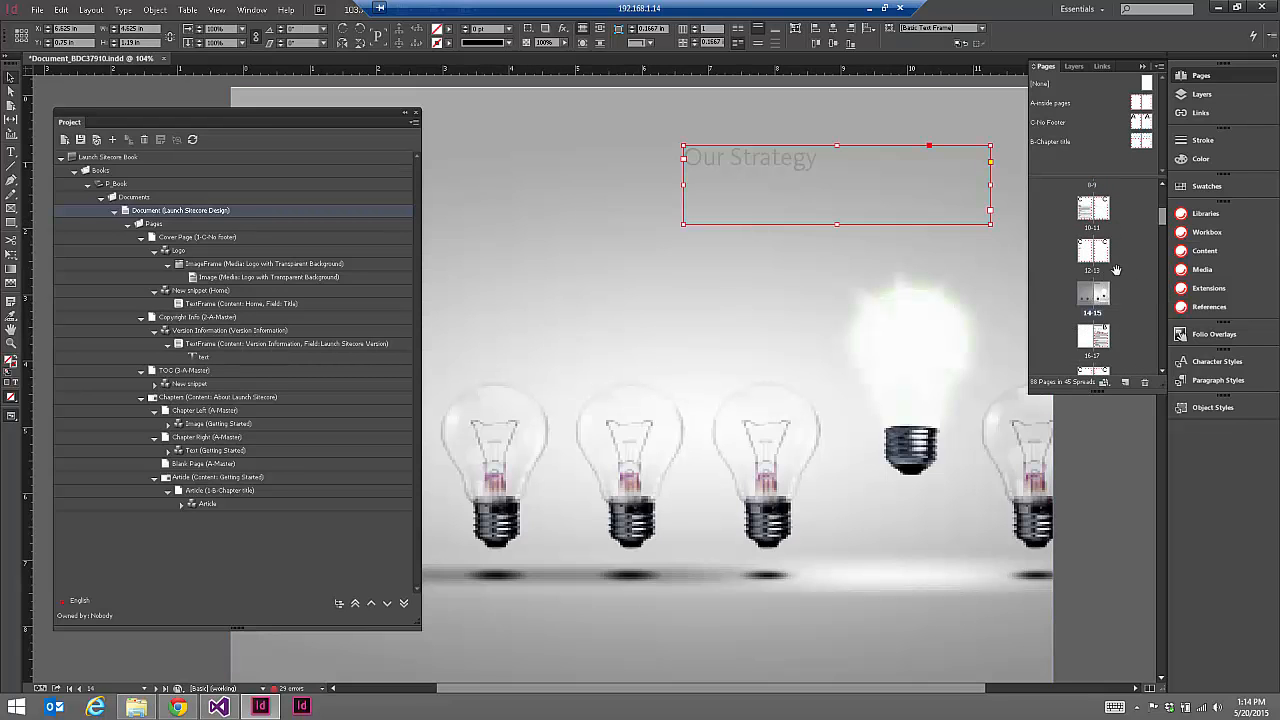
double_click(1092, 250)
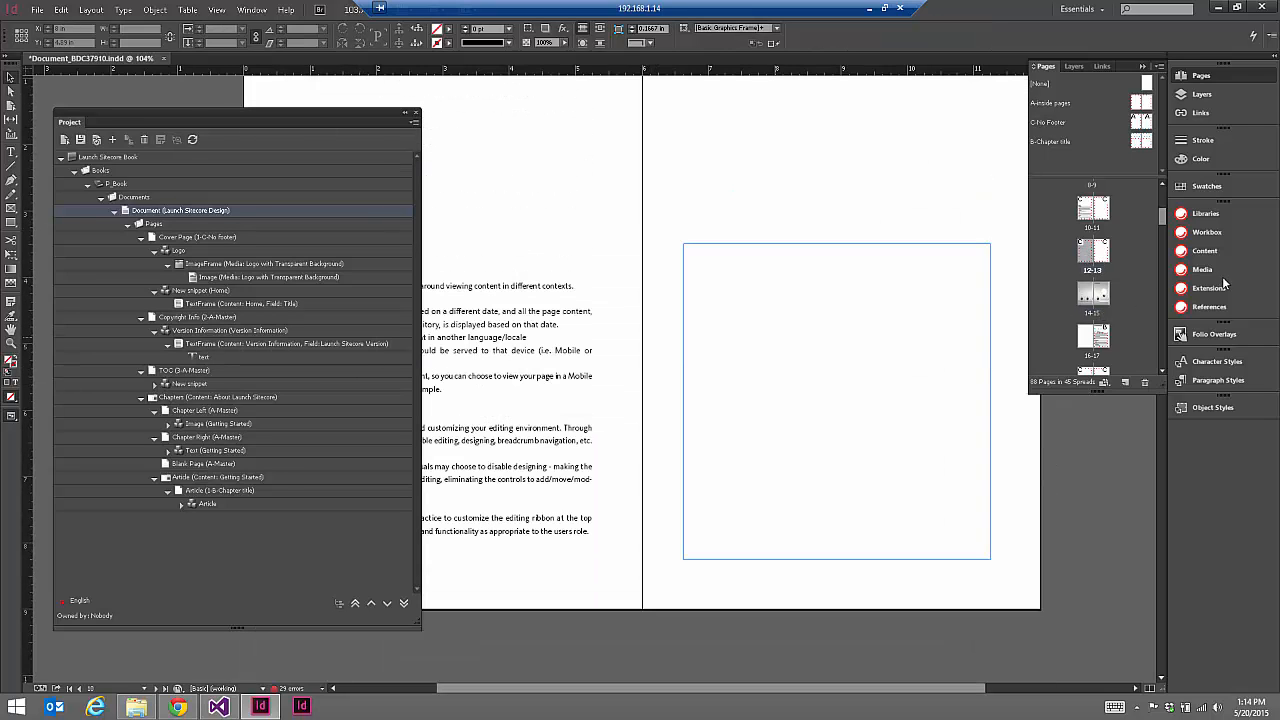
double_click(1100, 338)
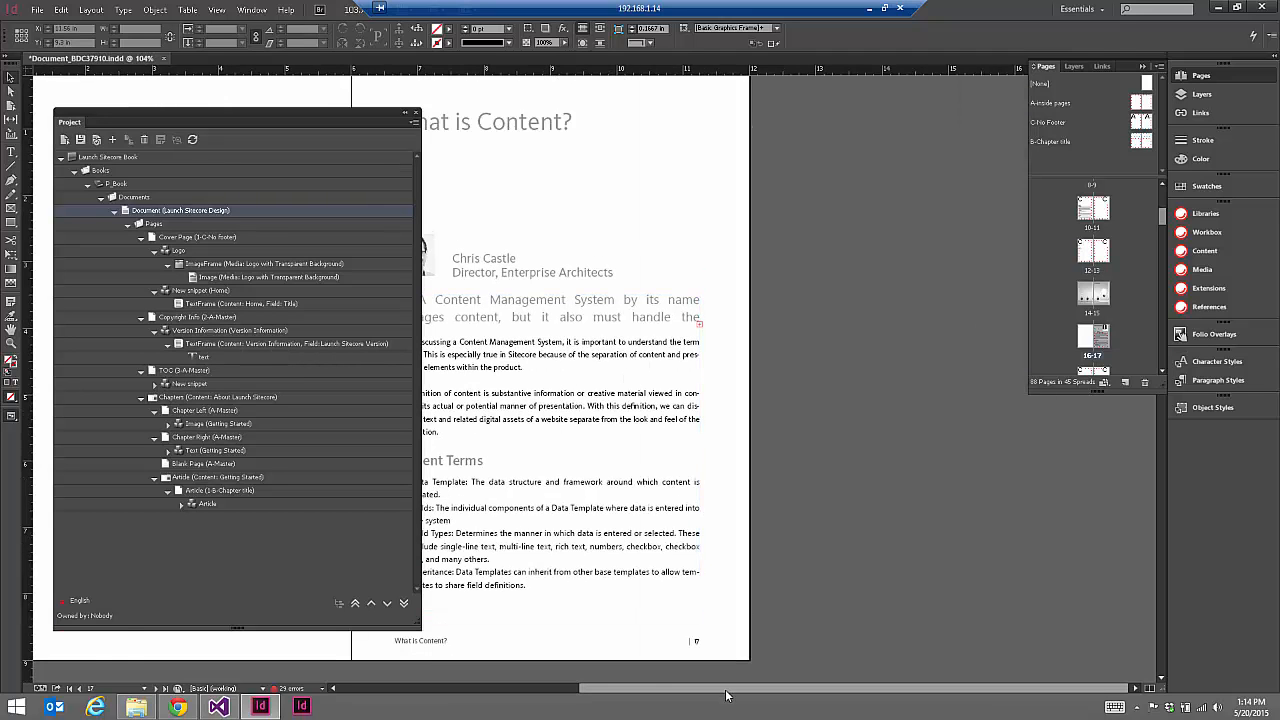
- Examine how the Quick Info image fits the Data Templates text frame on page 18
scroll(651, 360, down, 10)
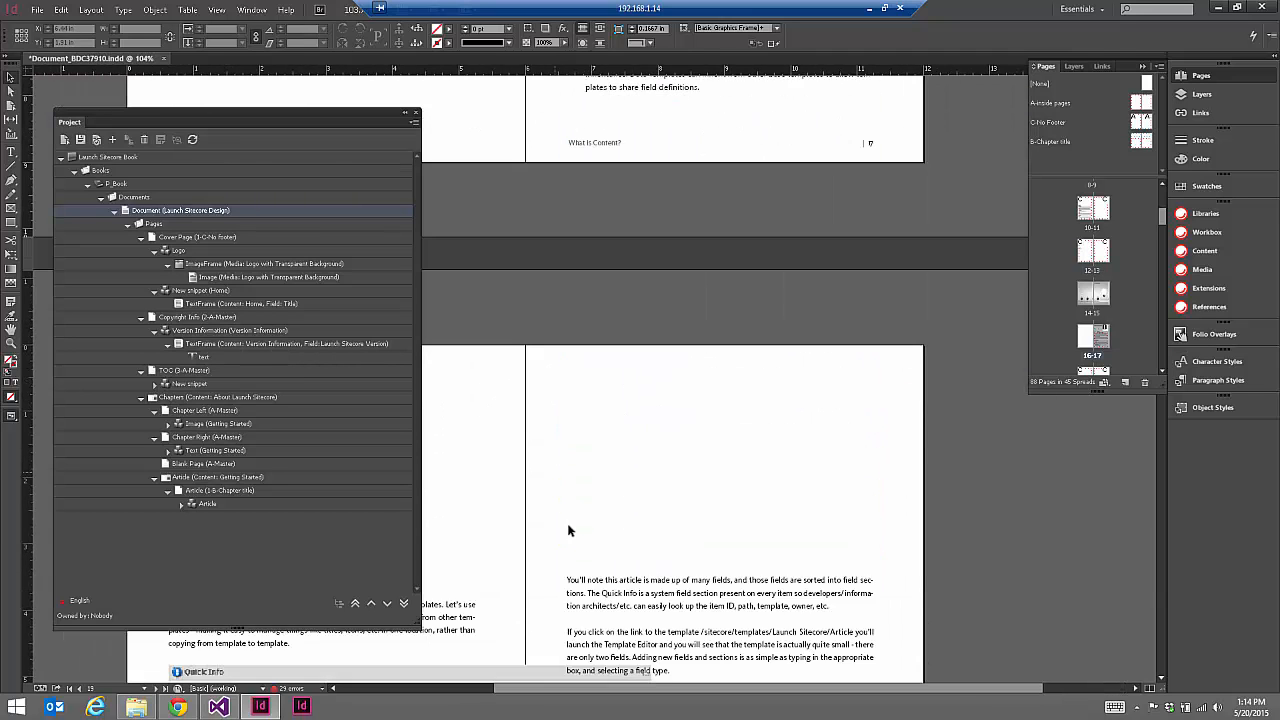
drag(653, 688, 484, 704)
scroll(634, 318, down, 2)
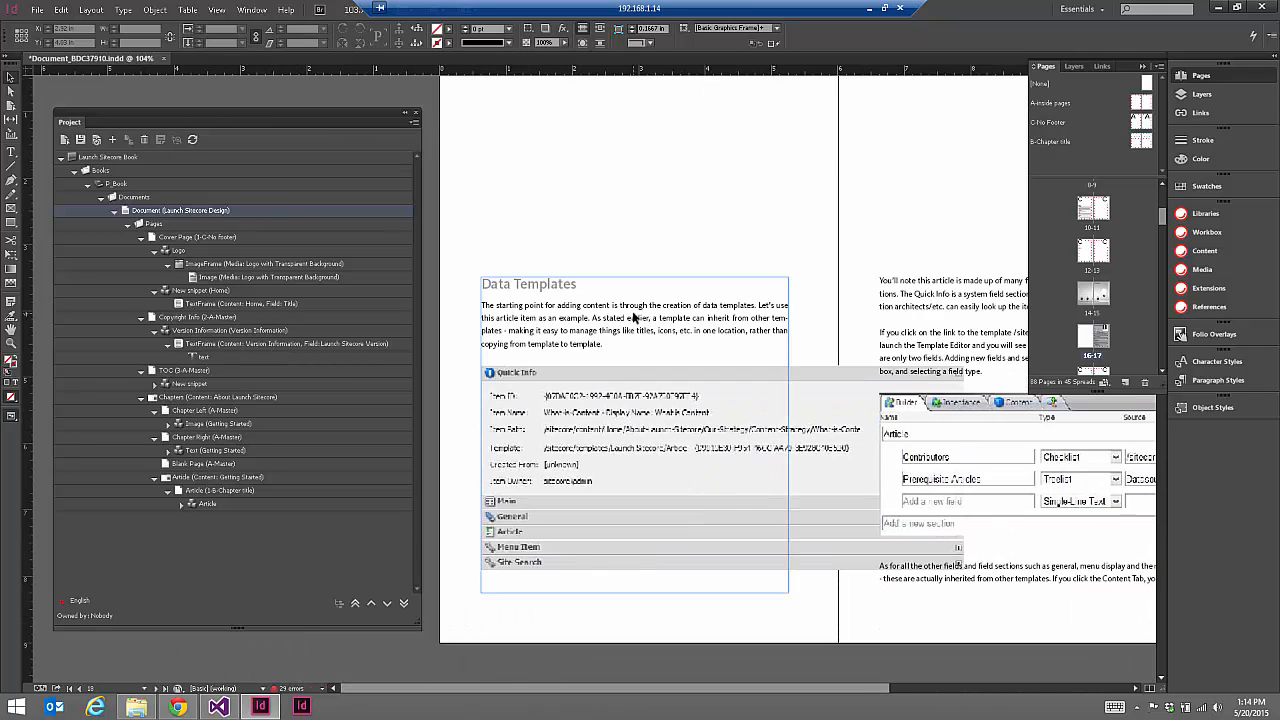
click(606, 460)
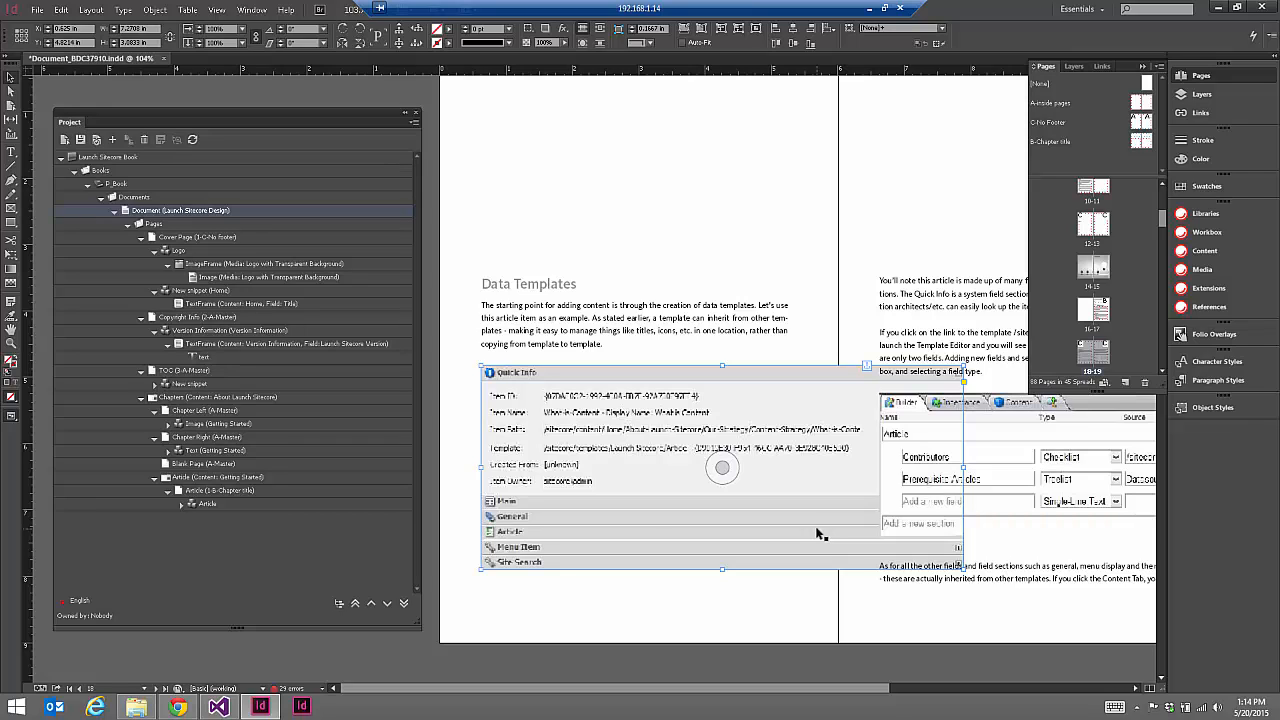
click(786, 342)
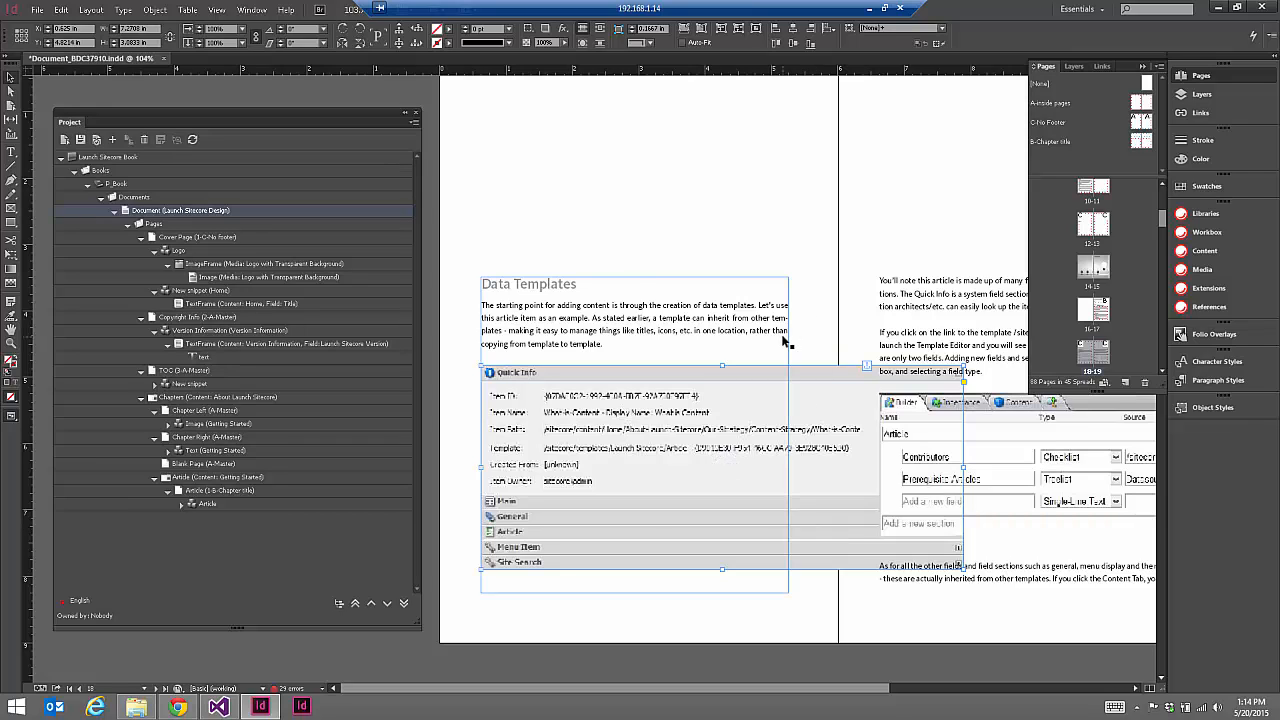
click(722, 467)
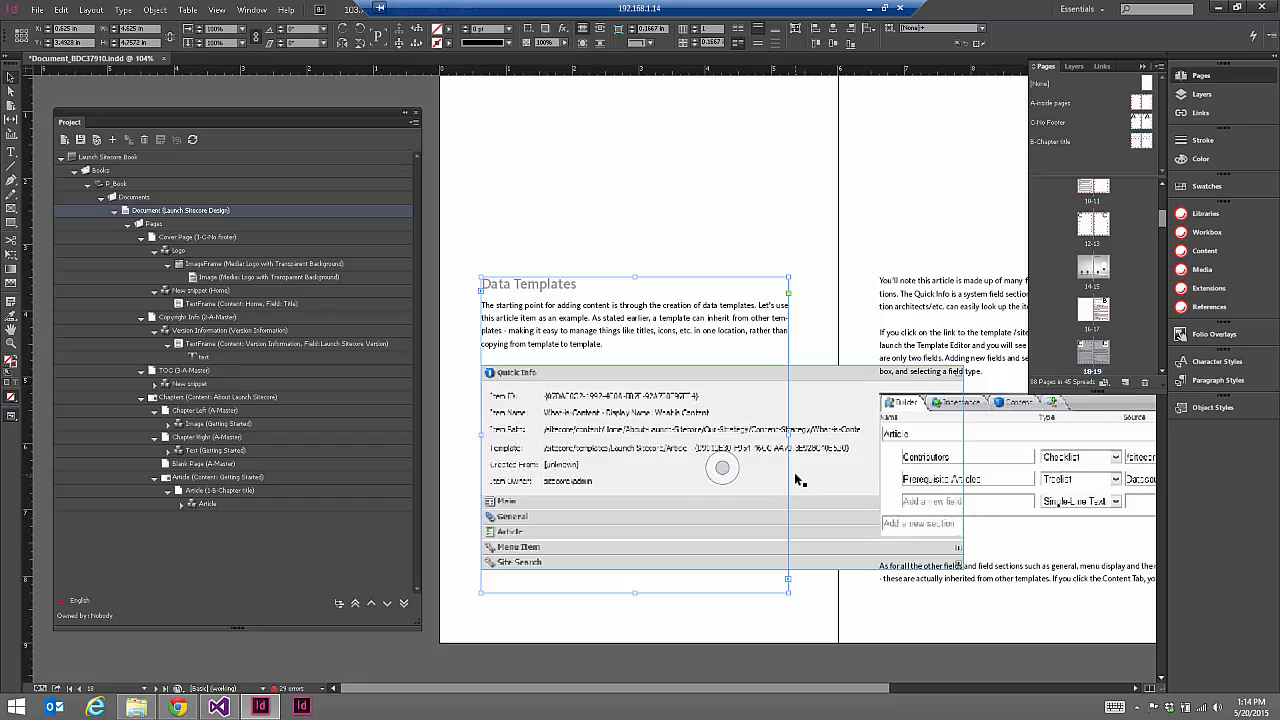
click(810, 332)
click(727, 448)
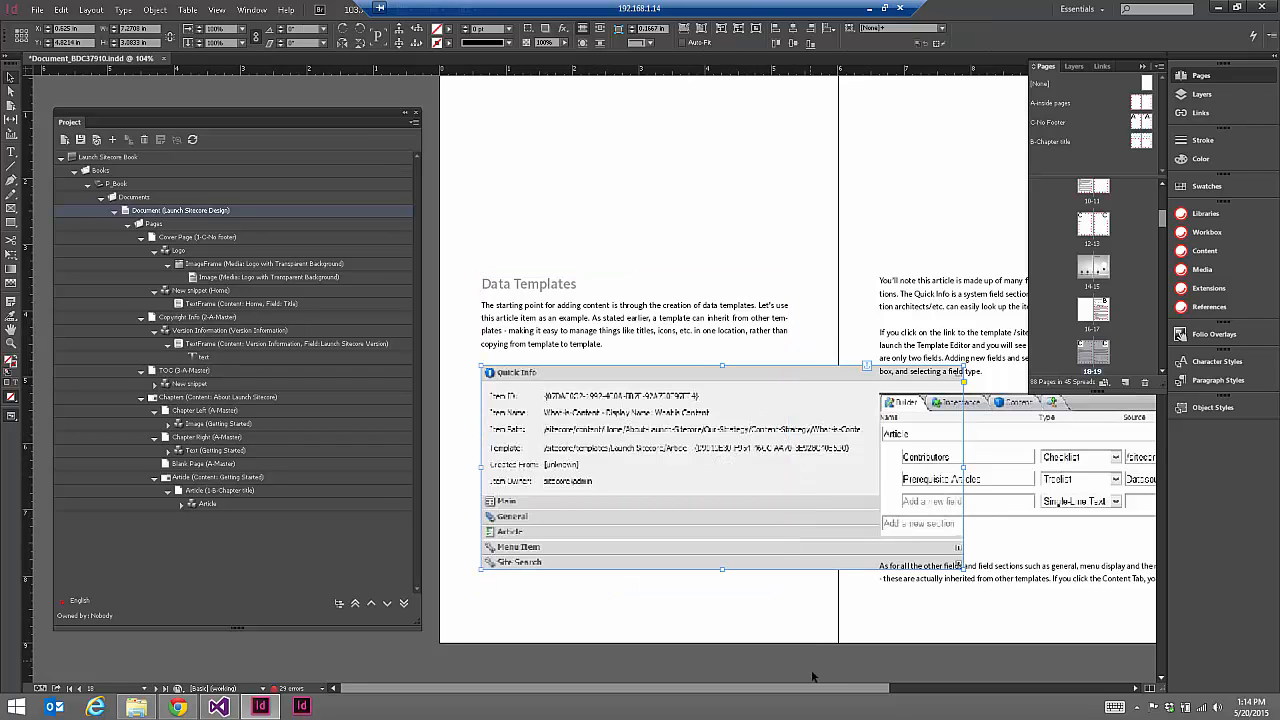
click(722, 467)
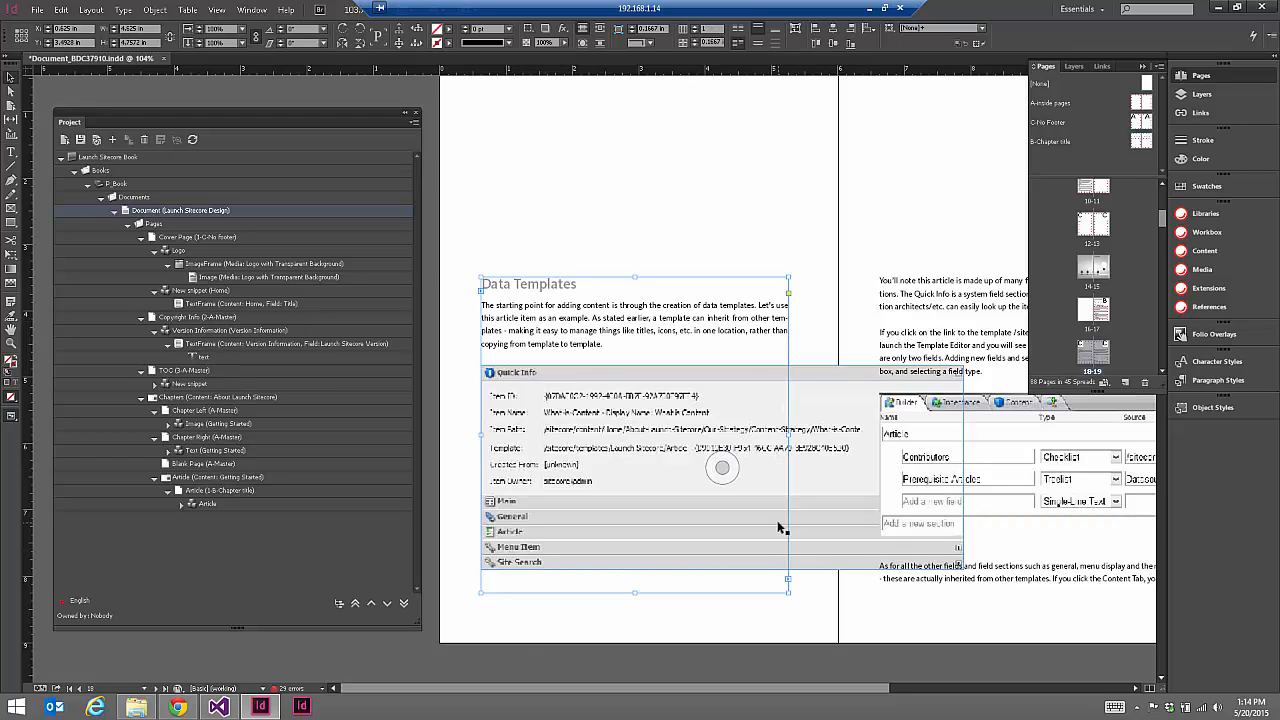
scroll(830, 358, up, 1)
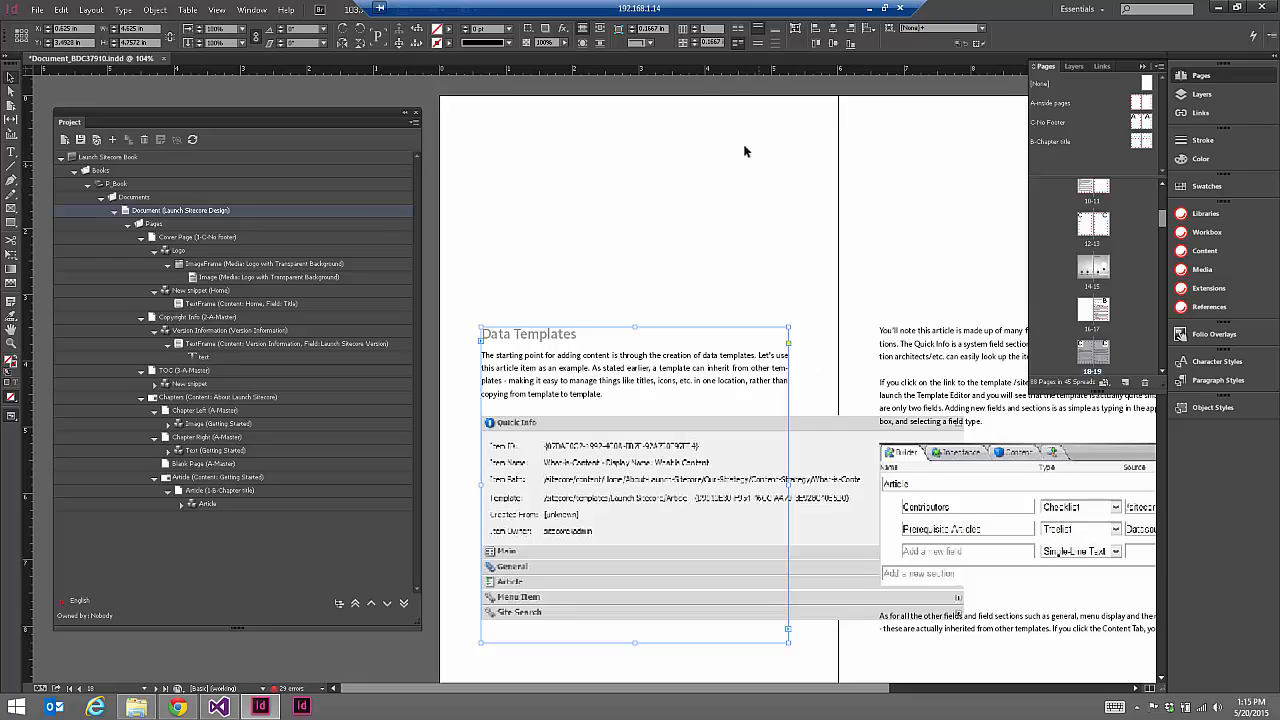
click(722, 517)
- Look through the remaining article pages, checking spreads 46-47, 48-49 and 50-51
scroll(690, 560, down, 6)
scroll(790, 420, down, 10)
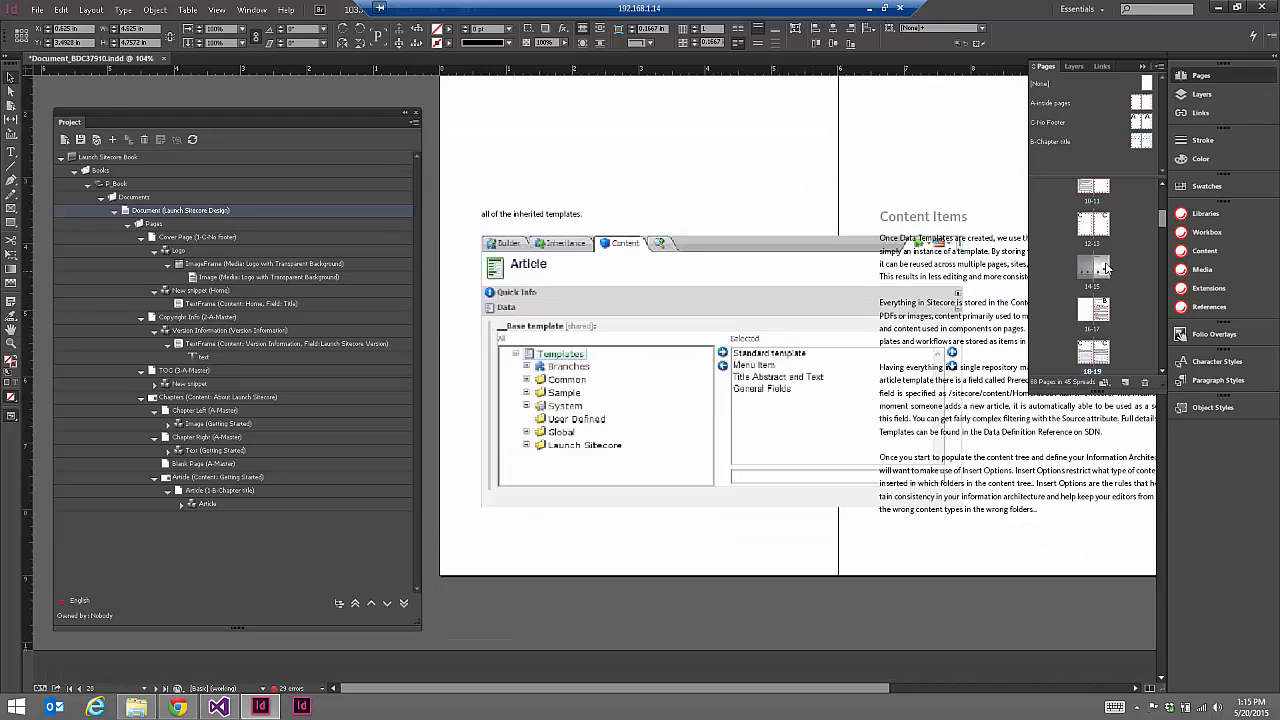
scroll(1091, 295, down, 4)
scroll(1091, 295, down, 11)
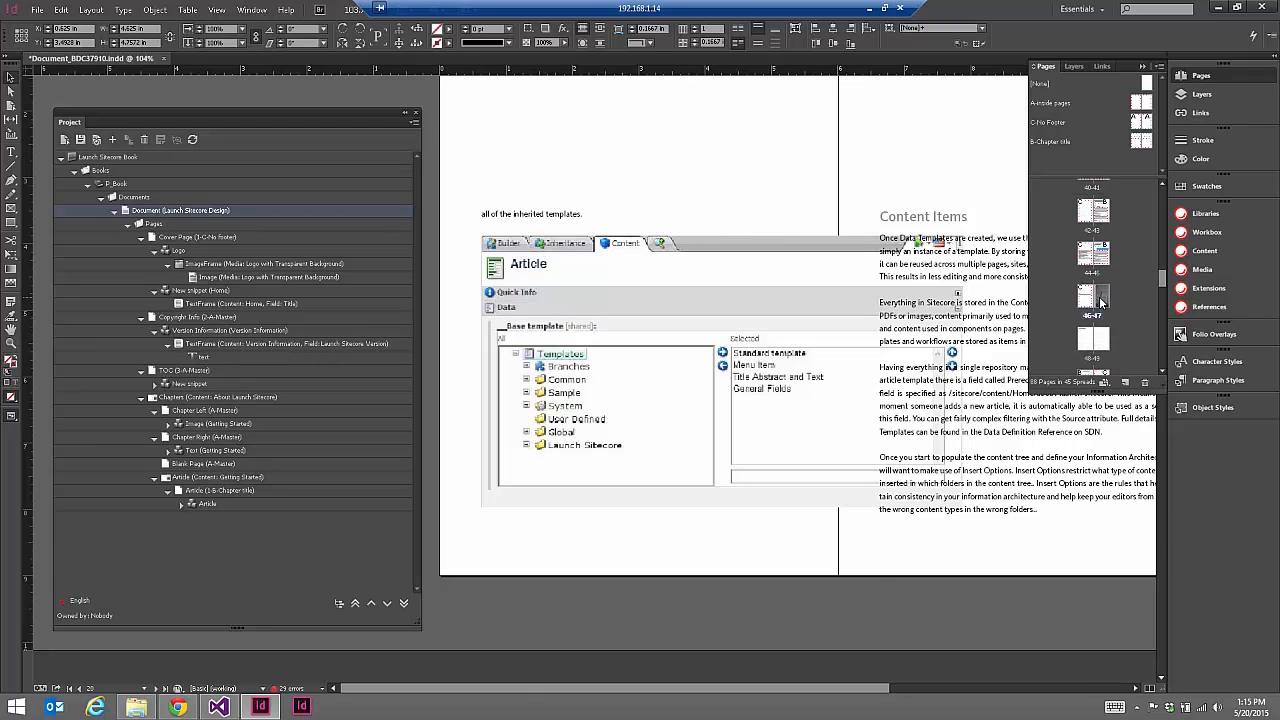
double_click(1100, 297)
double_click(1097, 340)
scroll(1093, 335, down, 2)
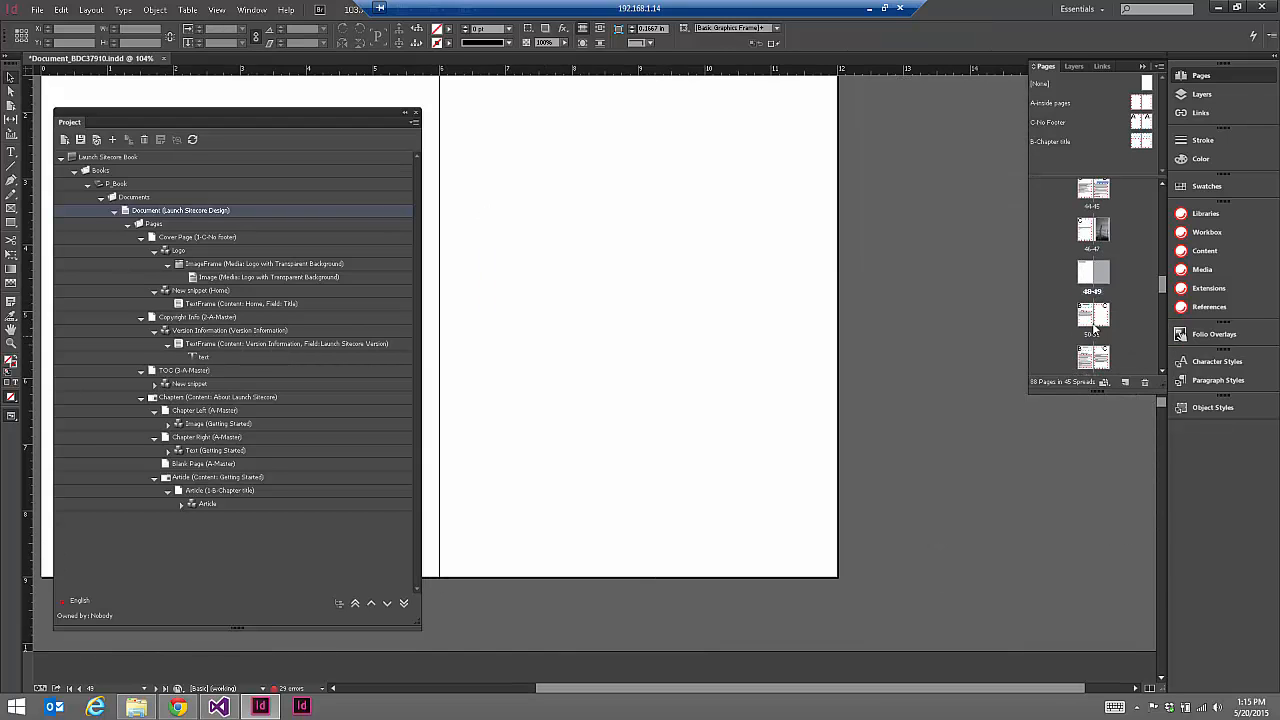
double_click(1092, 328)
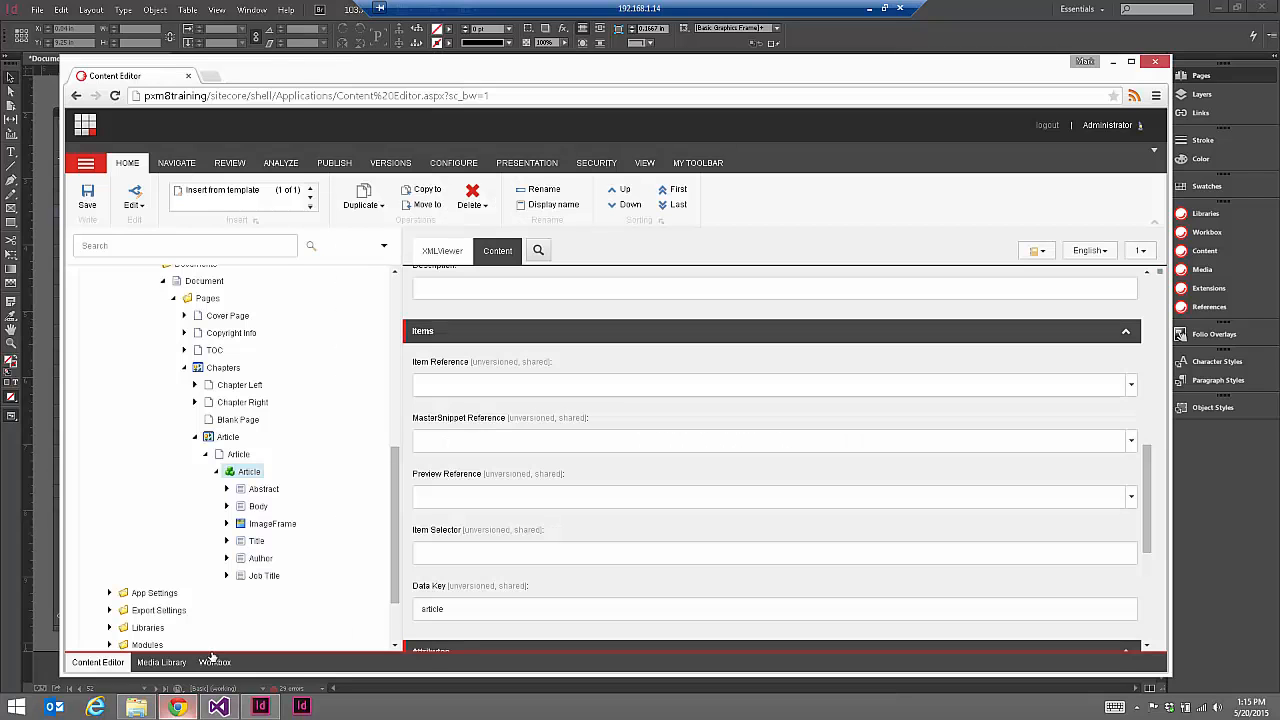
- Switch to the Sitecore Content Editor and review the InDesign Rendering settings of the Chapters repeat item
click(177, 707)
click(218, 372)
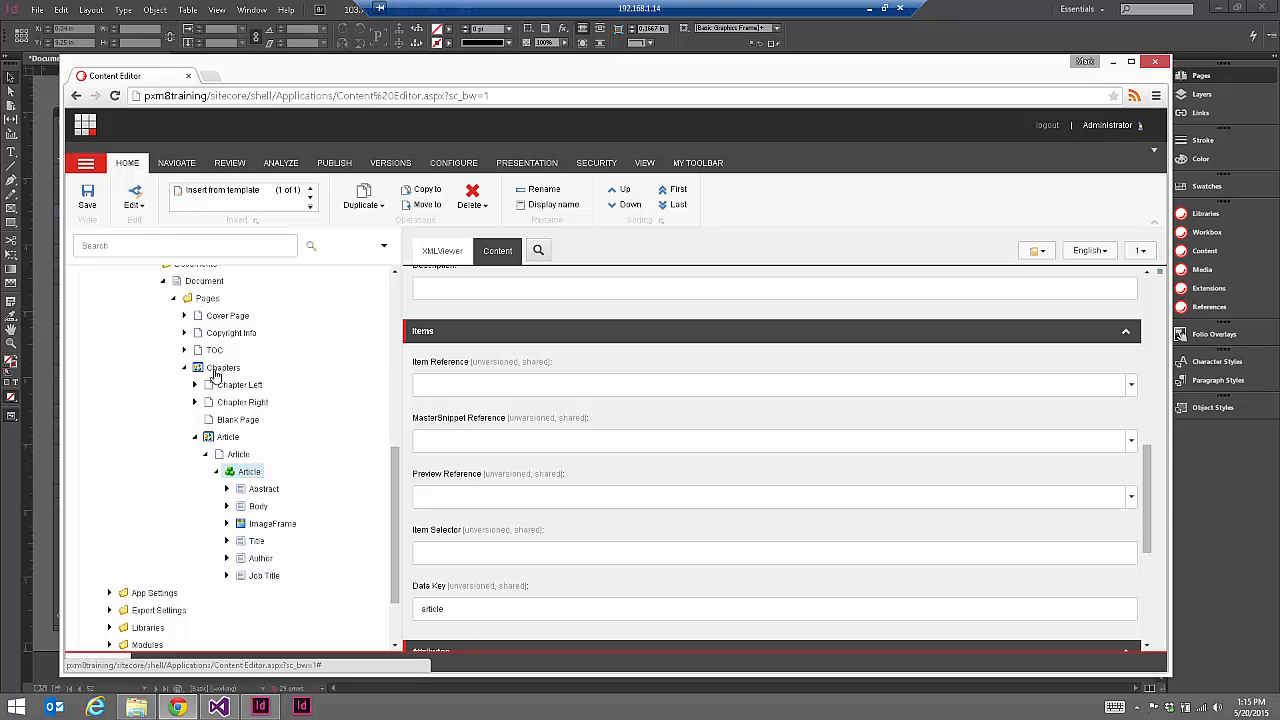
scroll(545, 421, up, 2)
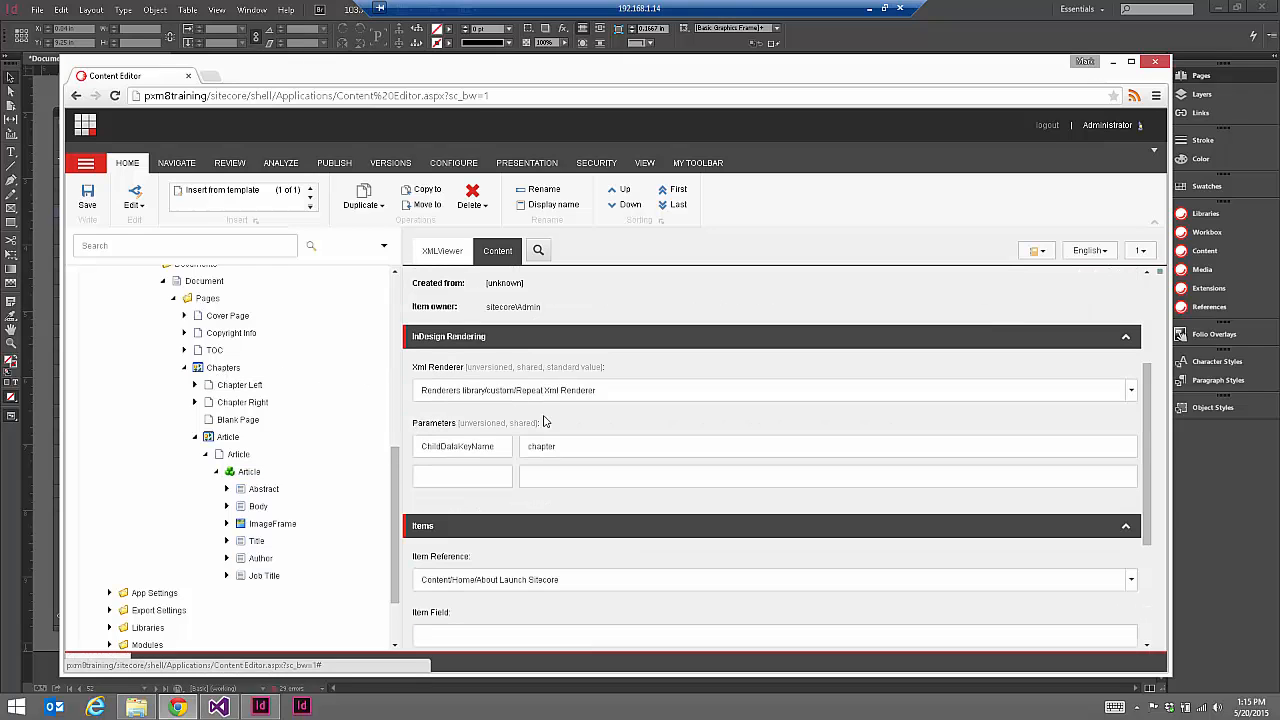
- Examine the ChildDataKeyName parameters of the Chapters and Article repeat items, plus the Article item's Item Selector and Data Key
double_click(527, 446)
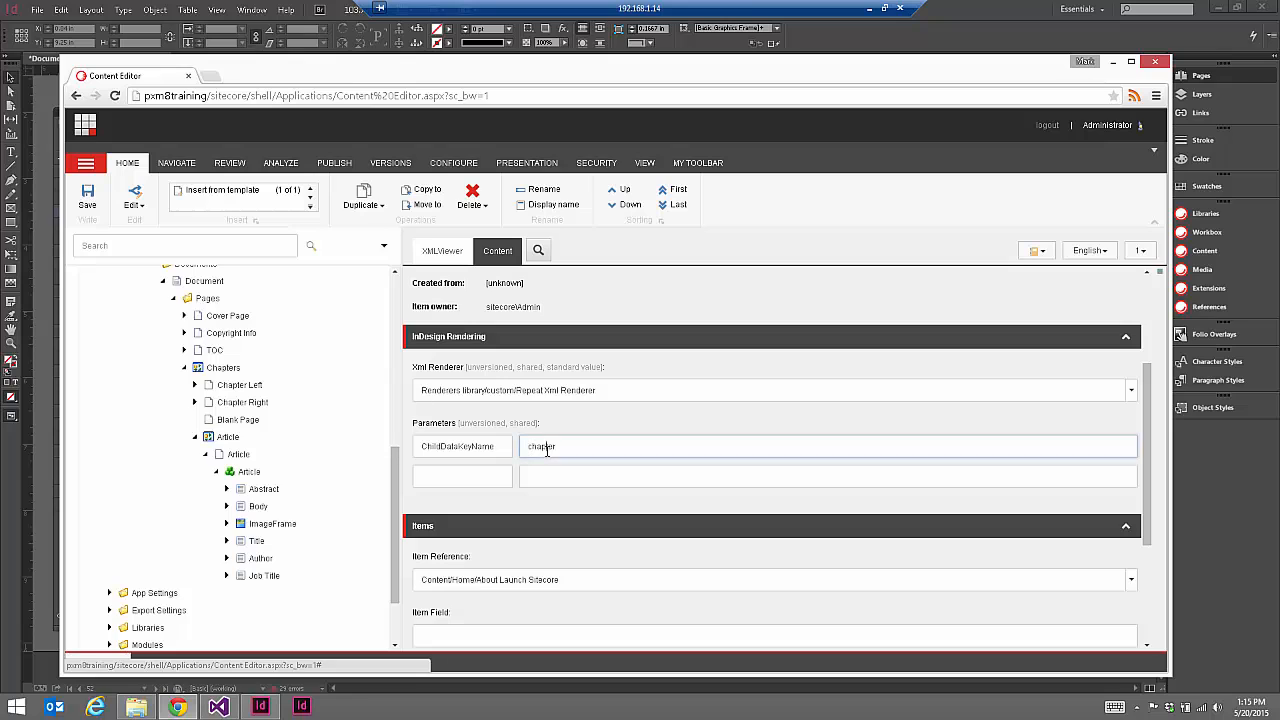
click(227, 438)
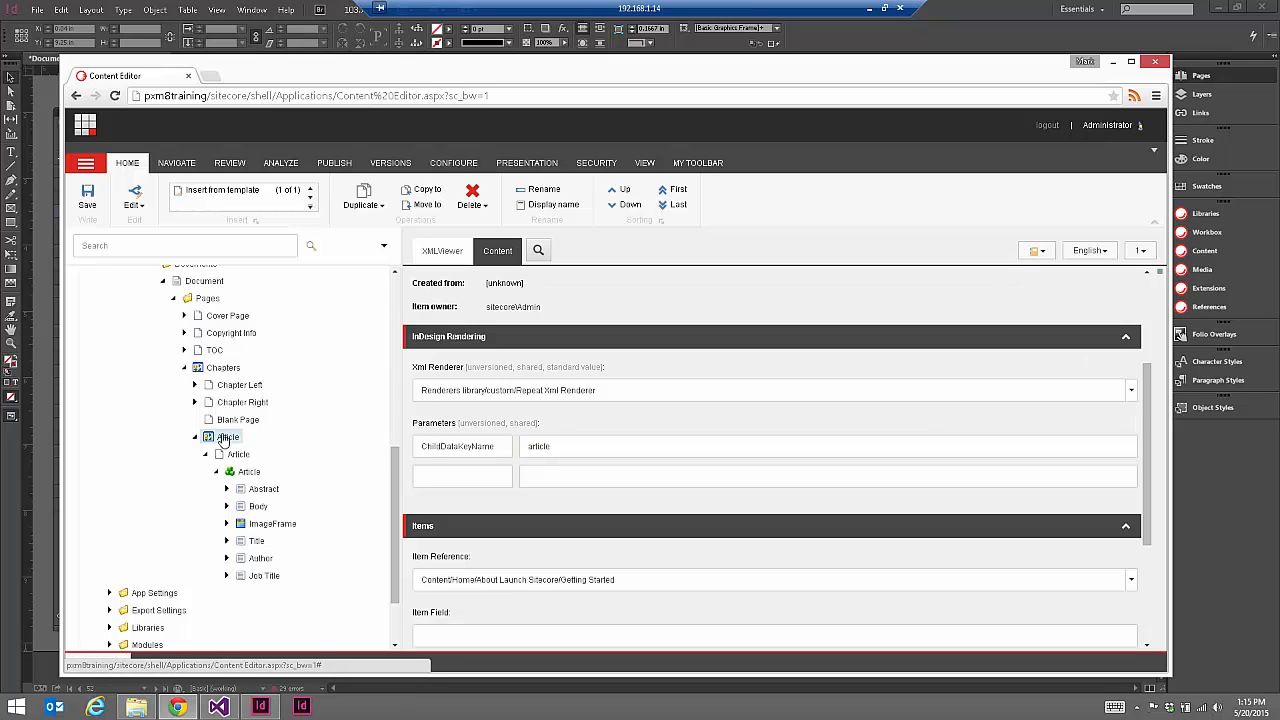
scroll(540, 481, down, 2)
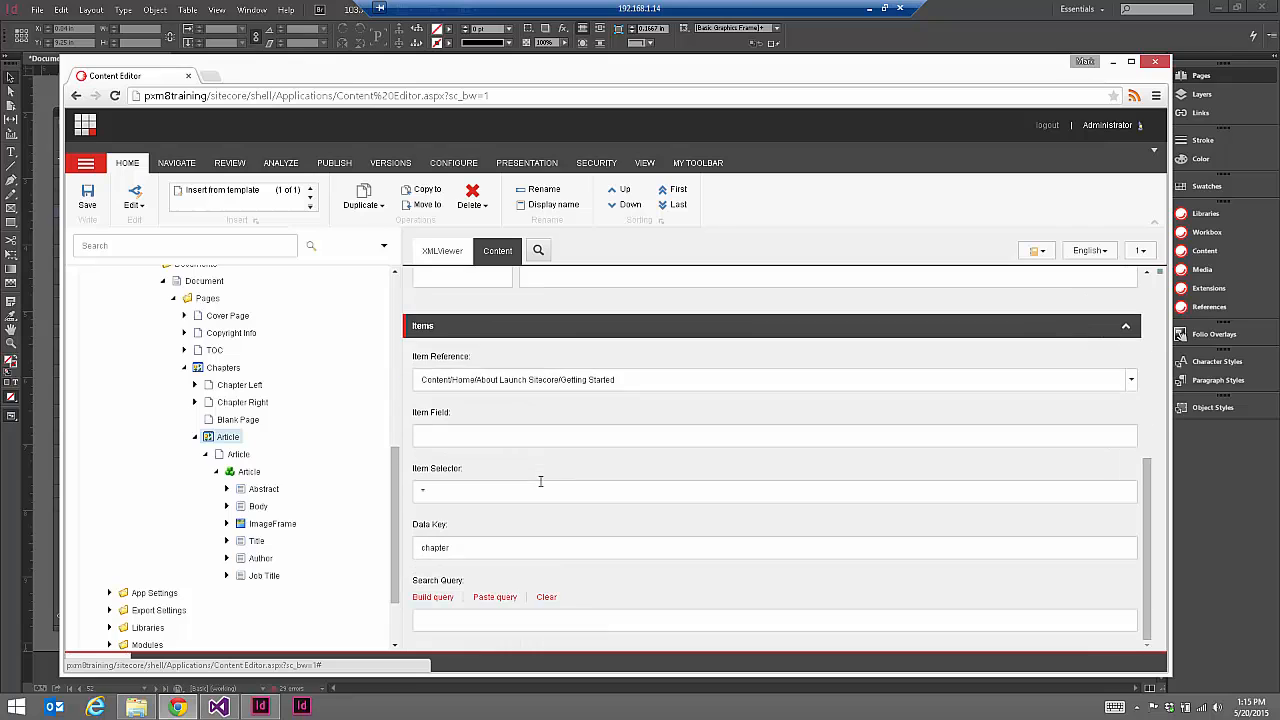
double_click(431, 549)
double_click(423, 490)
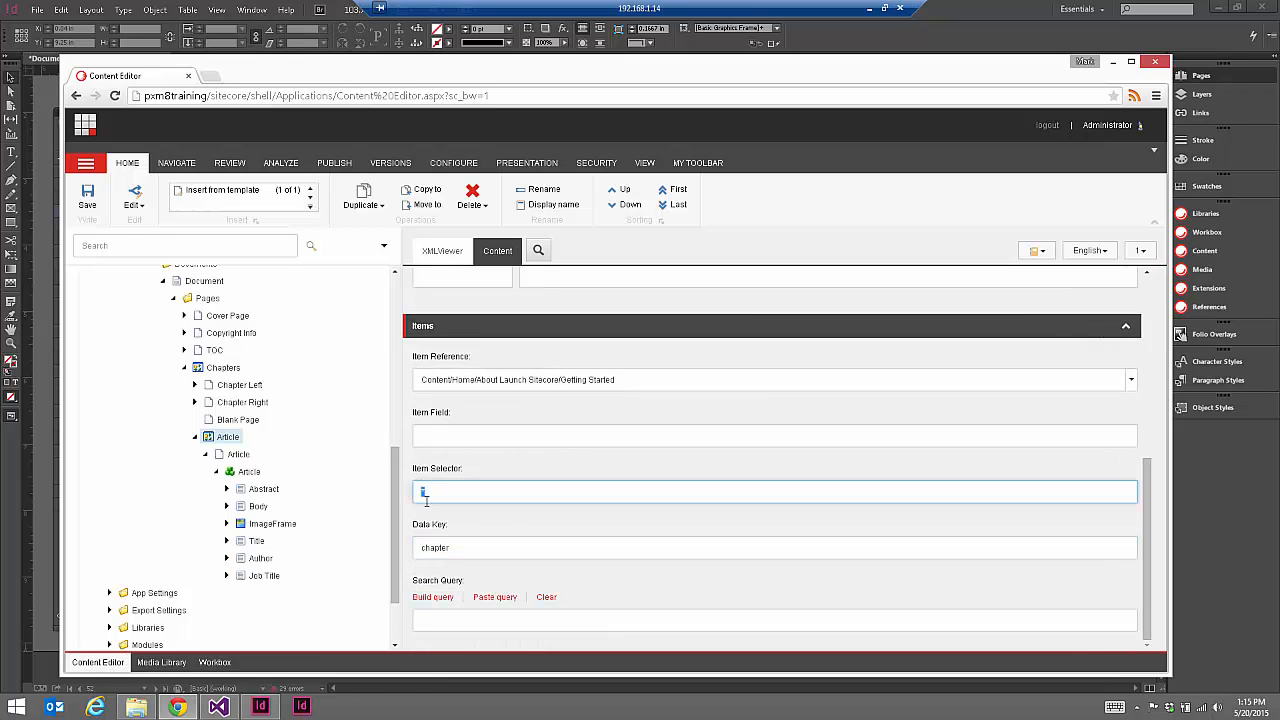
scroll(525, 478, up, 1)
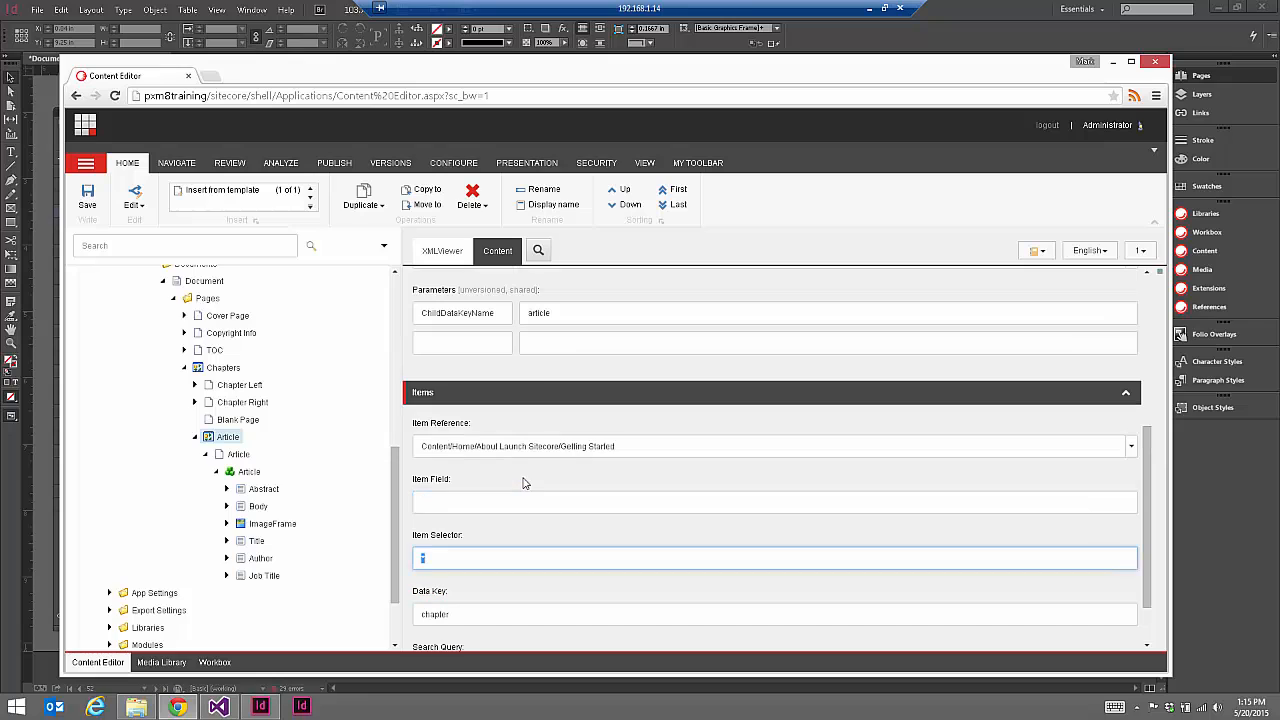
double_click(540, 313)
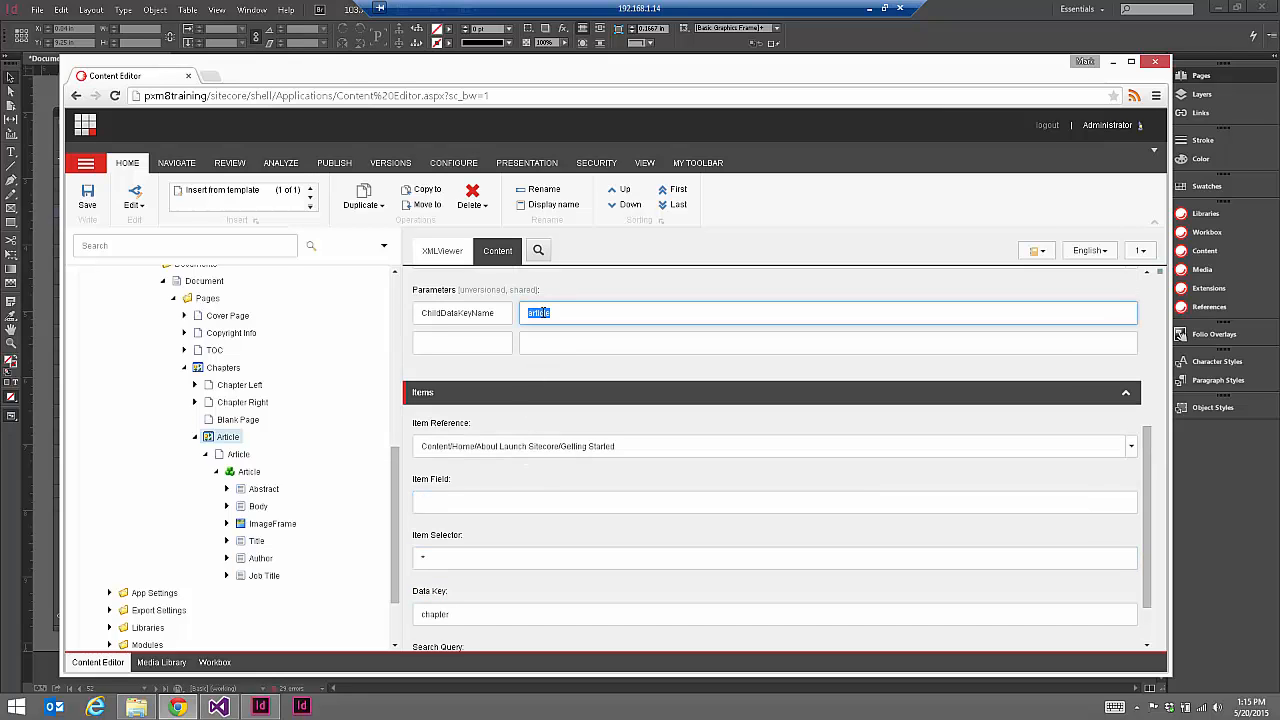
double_click(437, 556)
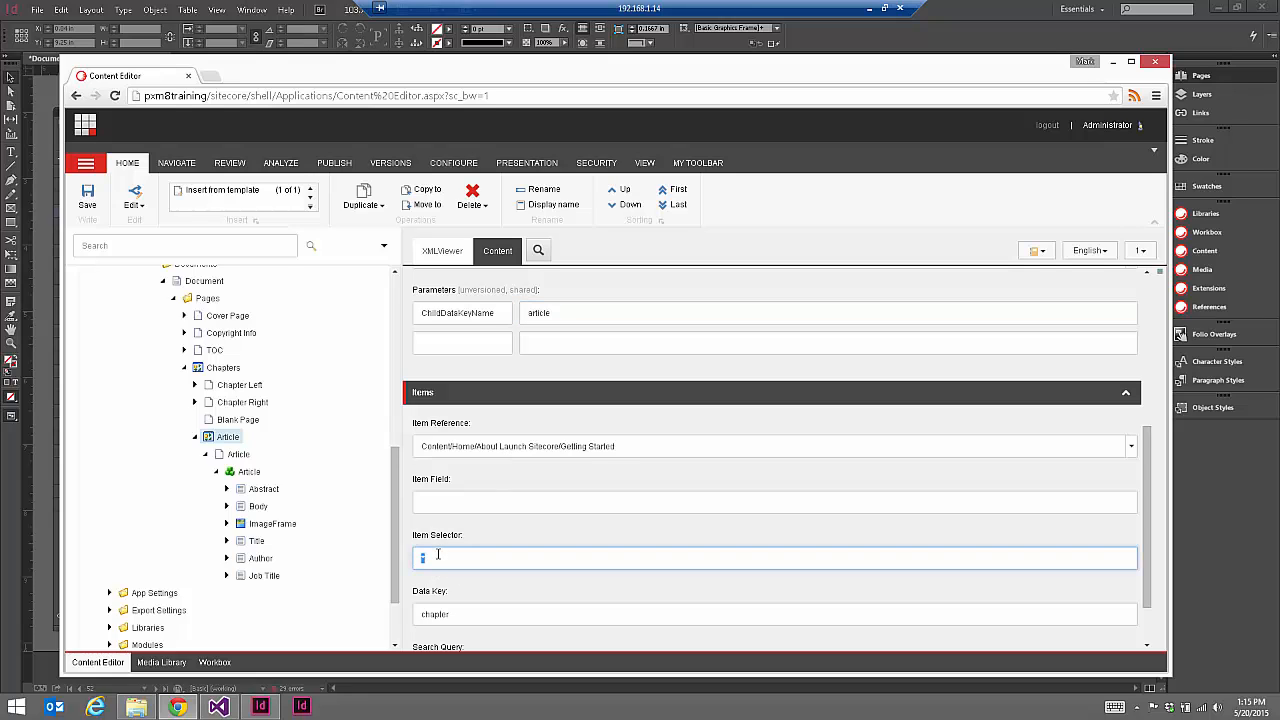
click(452, 558)
double_click(542, 316)
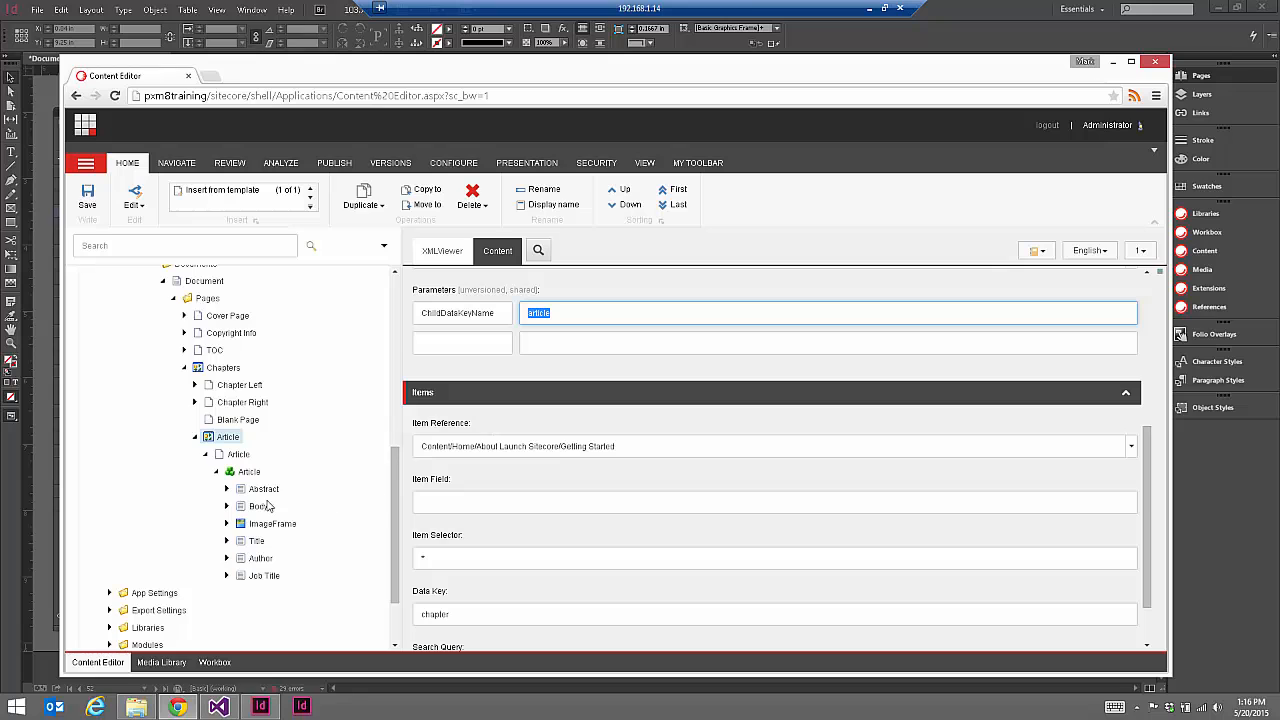
- Review the Items settings of the Article snippet beneath the Article page, checking its Data Key
click(249, 471)
scroll(565, 465, down, 3)
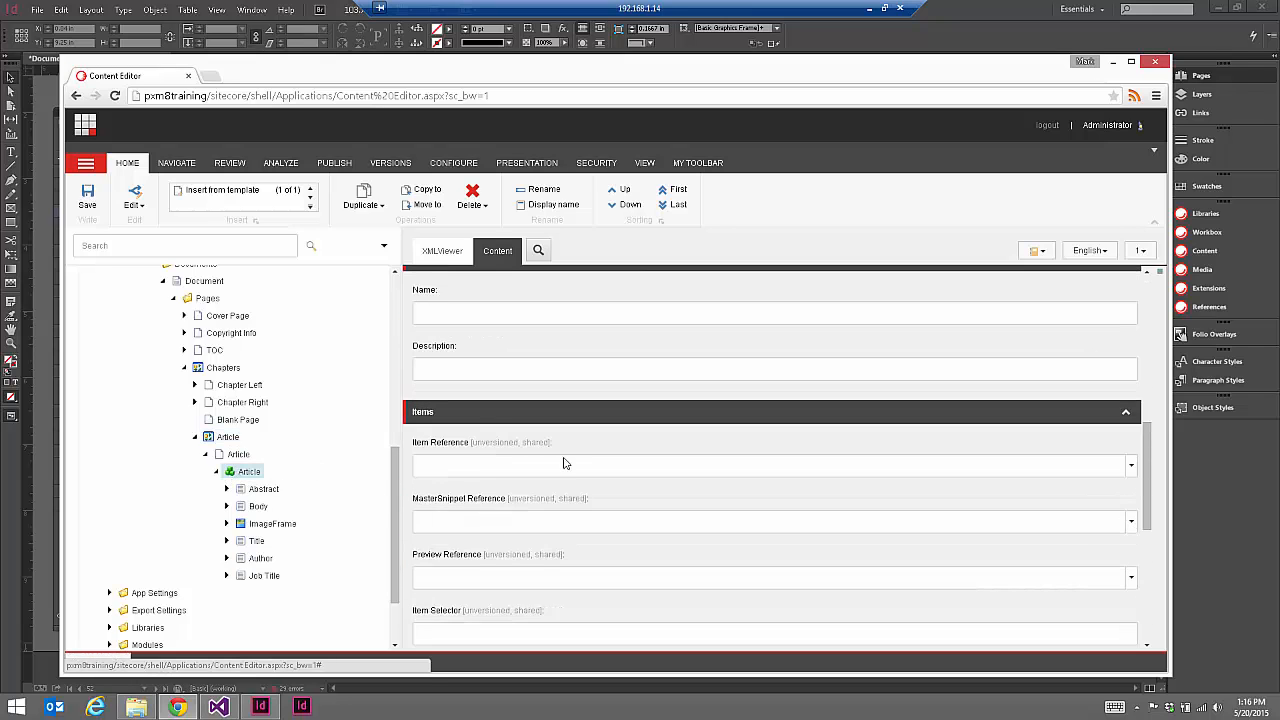
double_click(538, 493)
scroll(520, 470, up, 1)
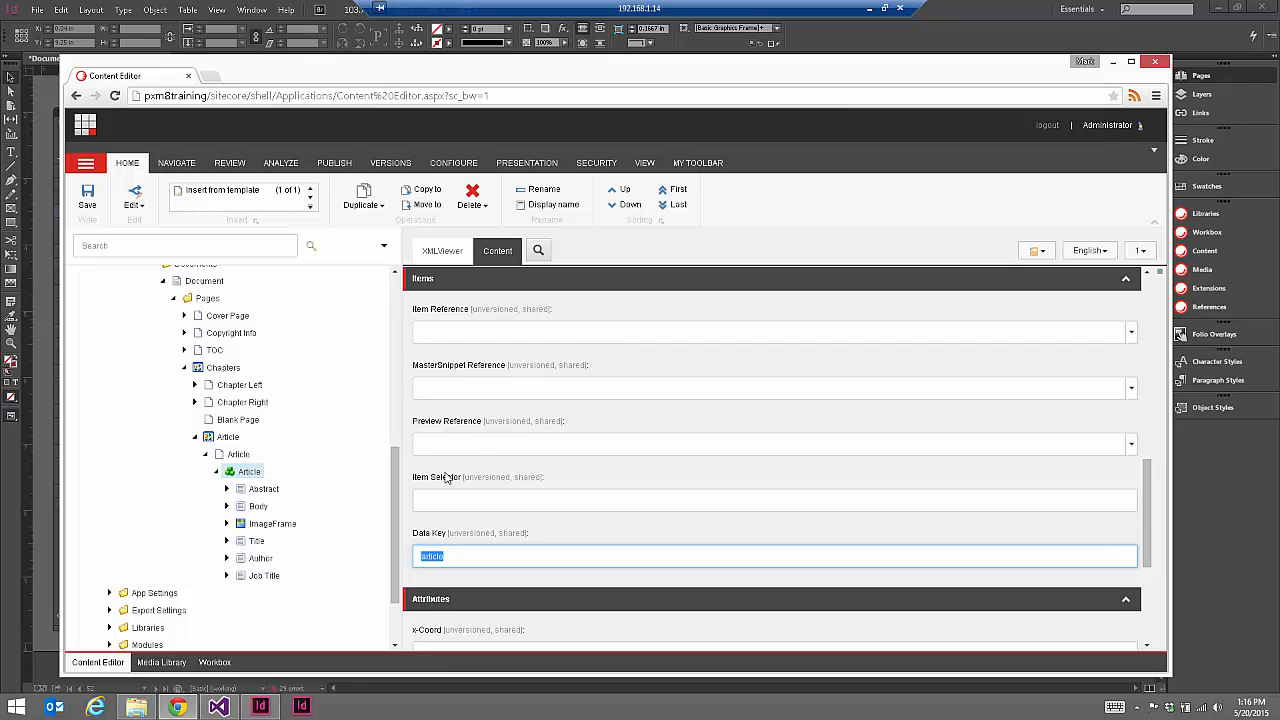
drag(395, 480, 422, 496)
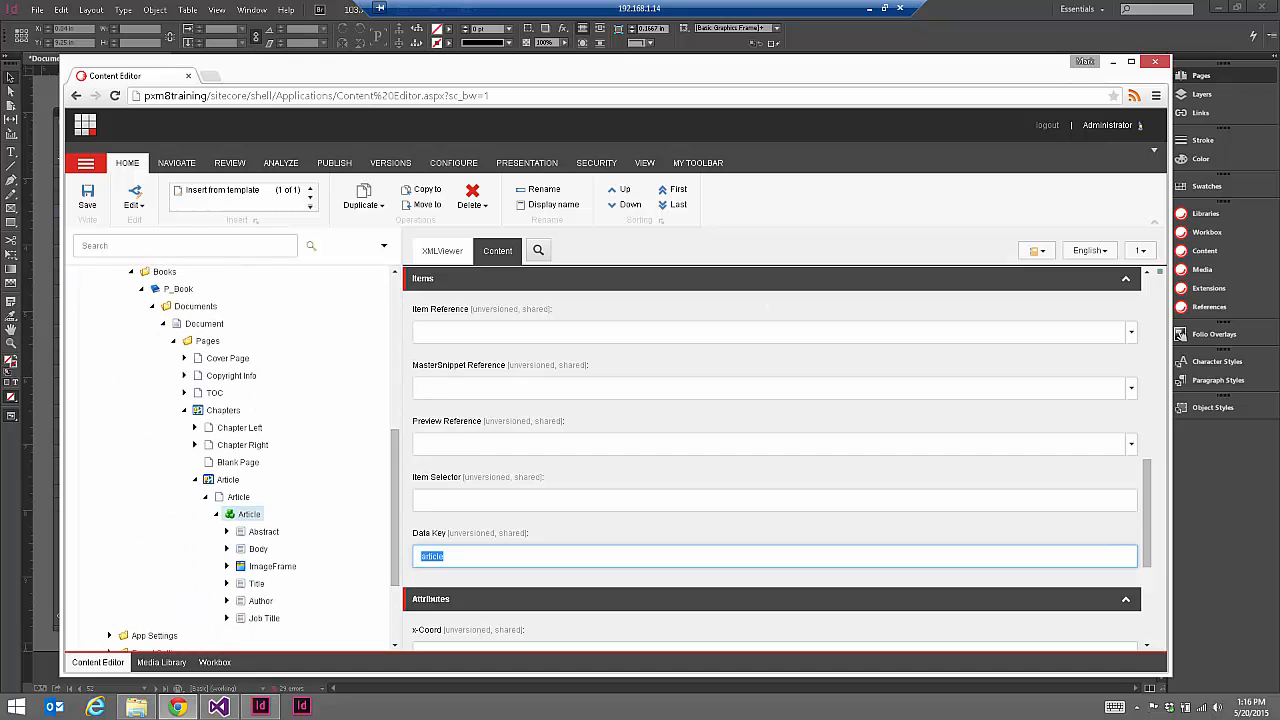
- Switch back to InDesign and inspect the body text, author and title frames of the What is Presentation? article
click(1000, 8)
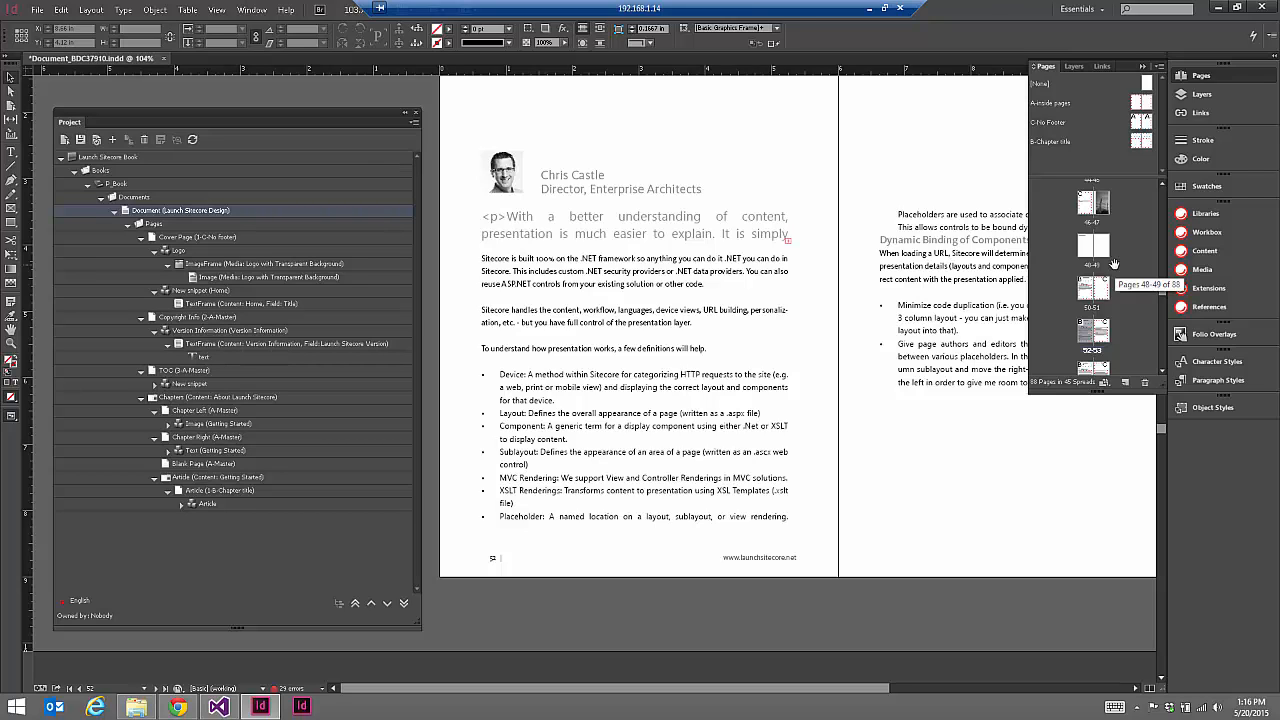
click(786, 332)
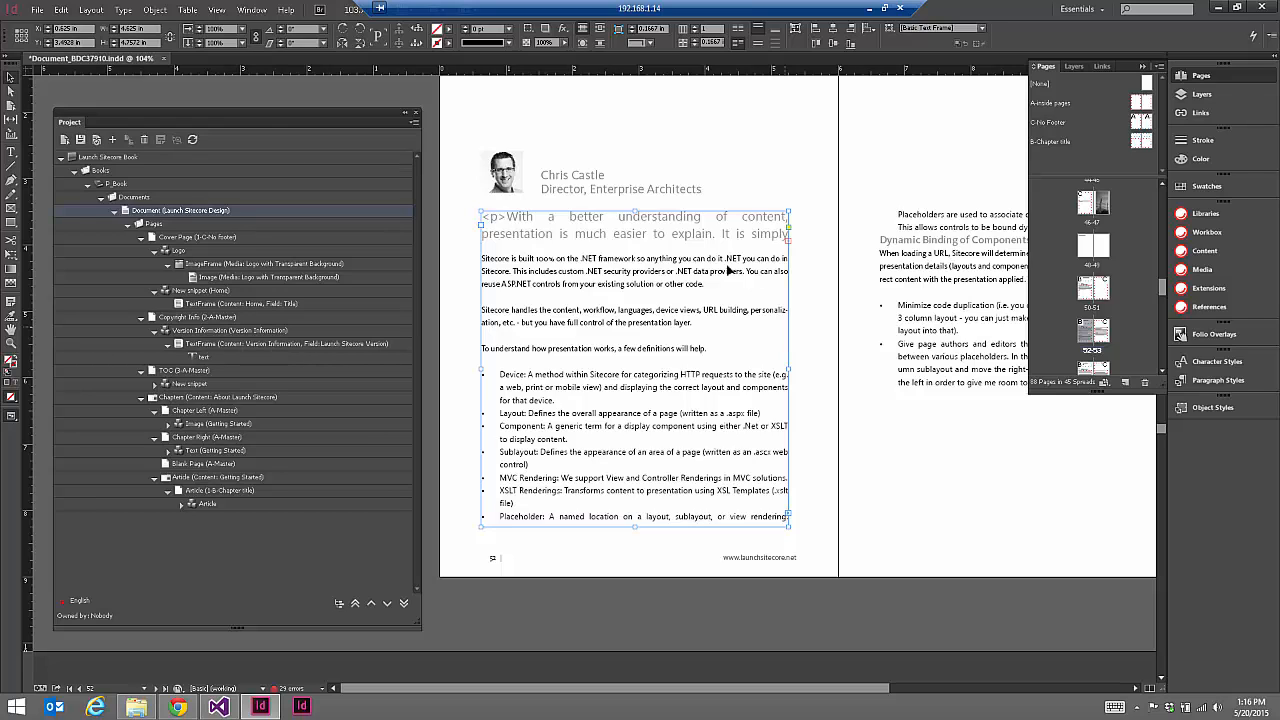
click(560, 186)
scroll(610, 210, up, 3)
click(620, 211)
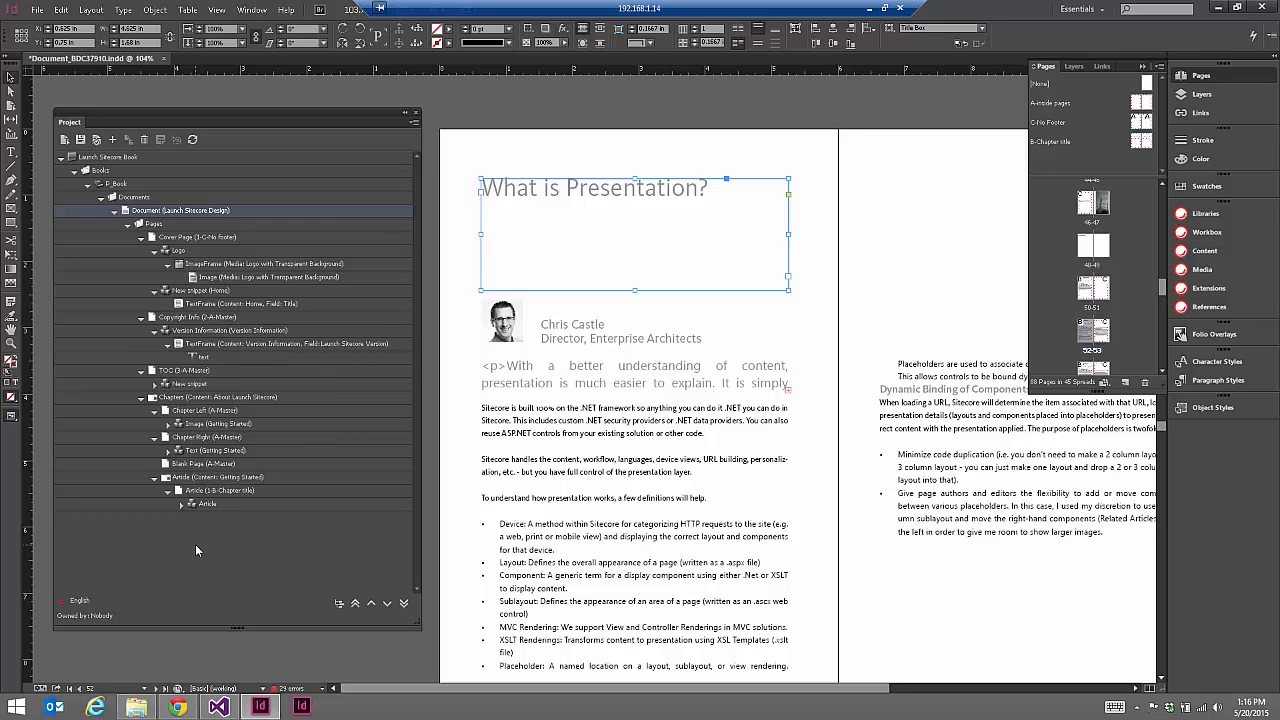
- Review the project tree from Chapters down to the Article snippet and compare it with the first chapter spread thumbnails
click(157, 399)
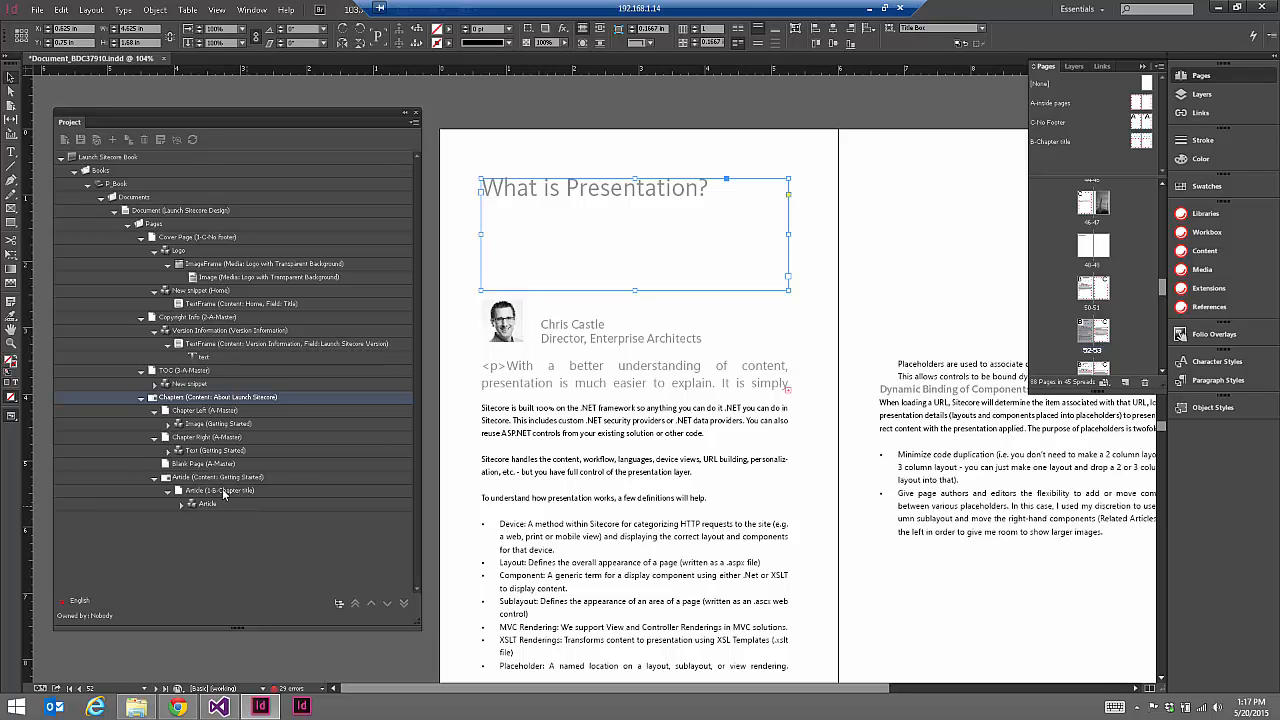
click(177, 412)
click(176, 441)
click(178, 477)
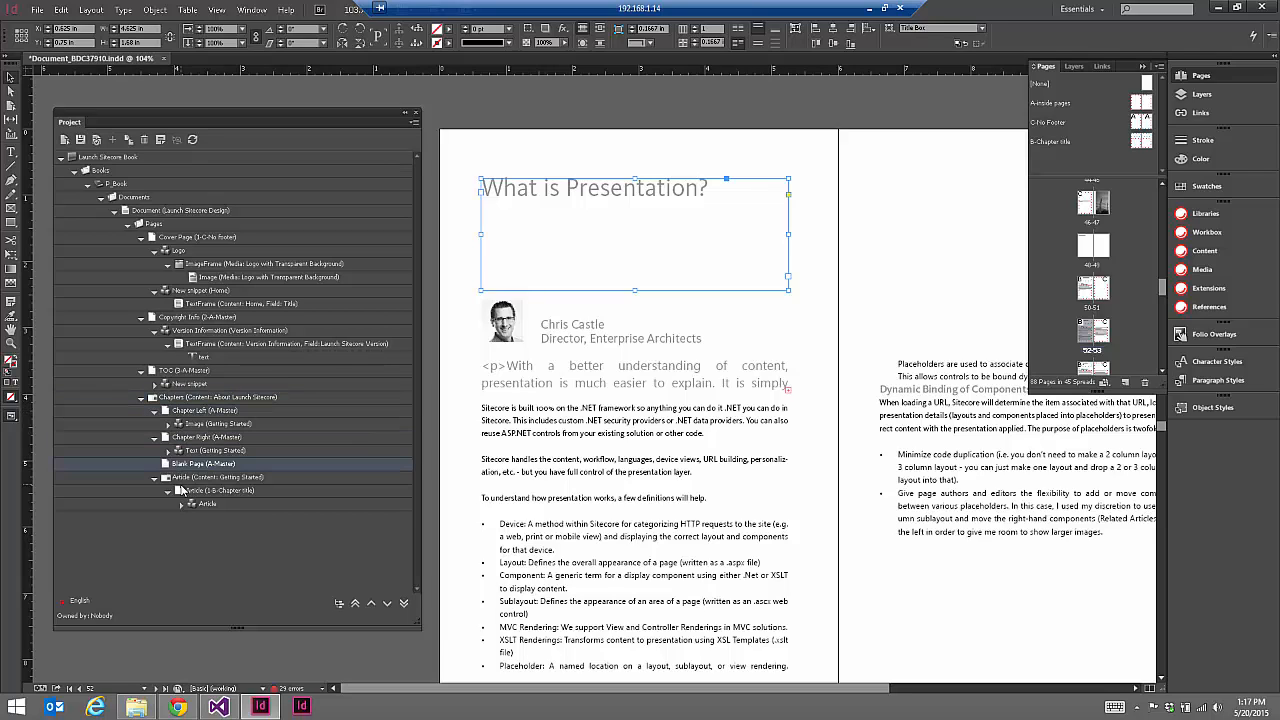
click(184, 490)
click(196, 503)
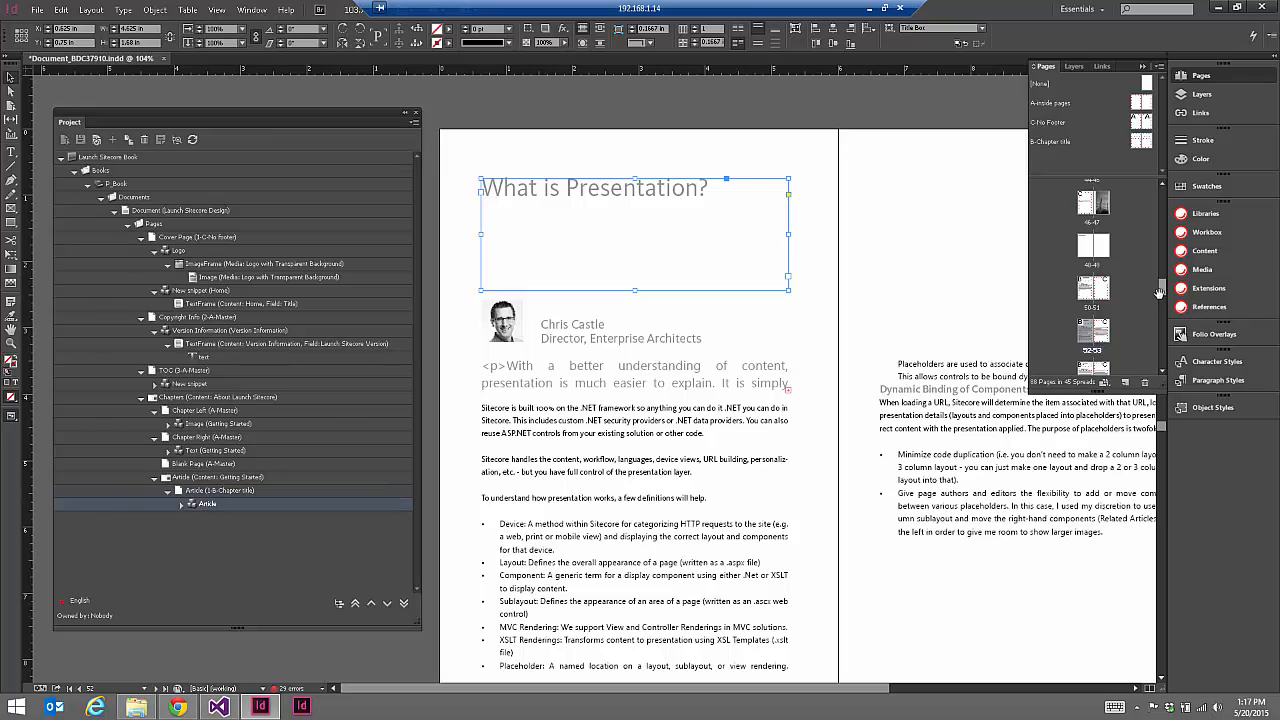
drag(1162, 292, 1160, 188)
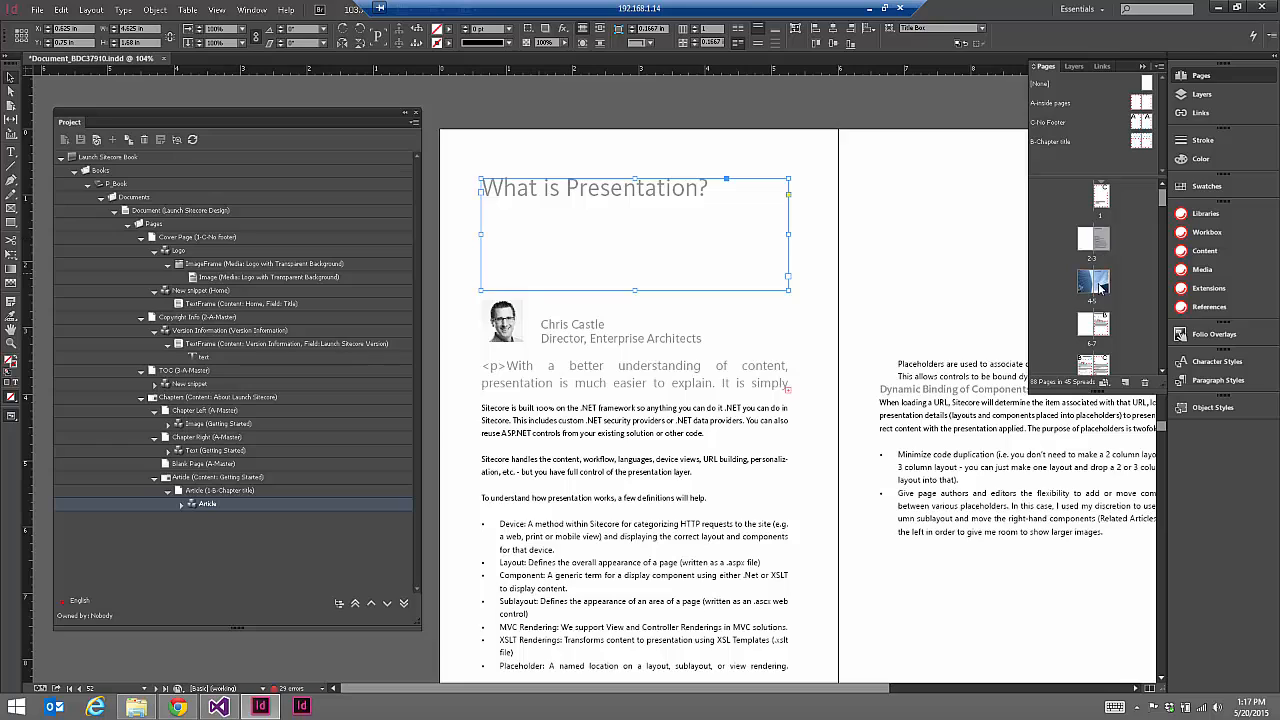
scroll(1110, 257, down, 1)
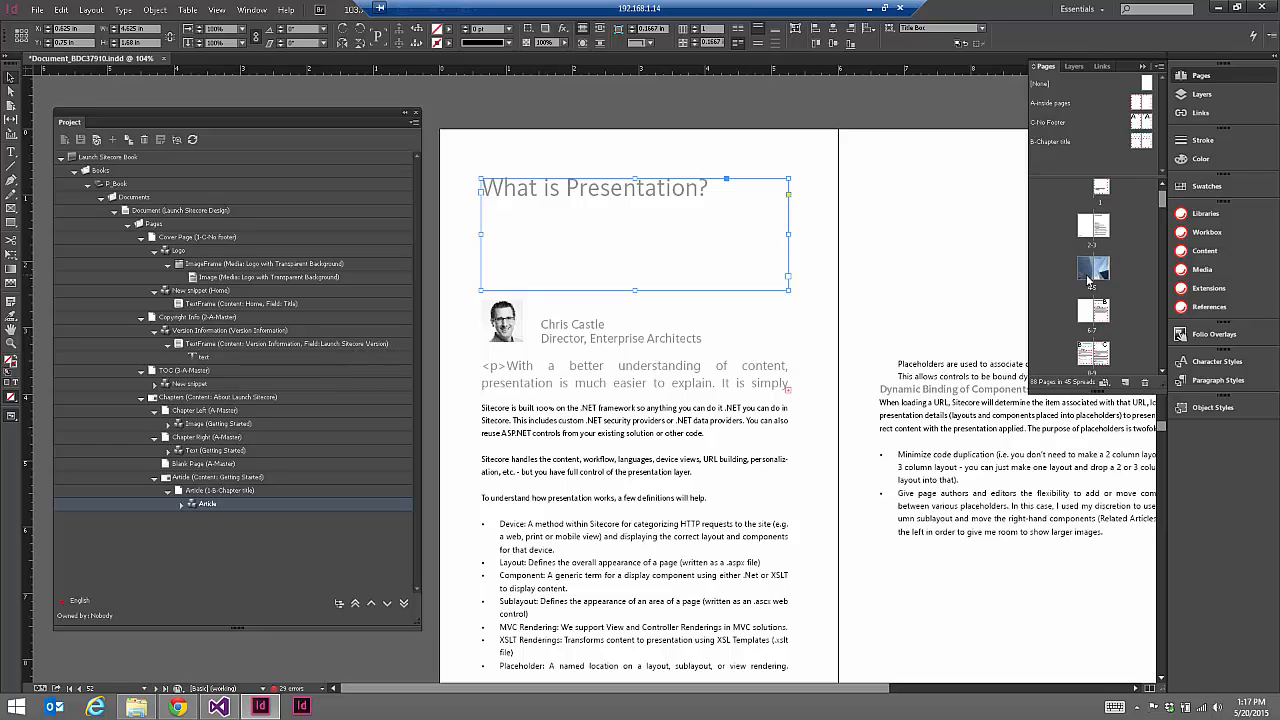
click(248, 400)
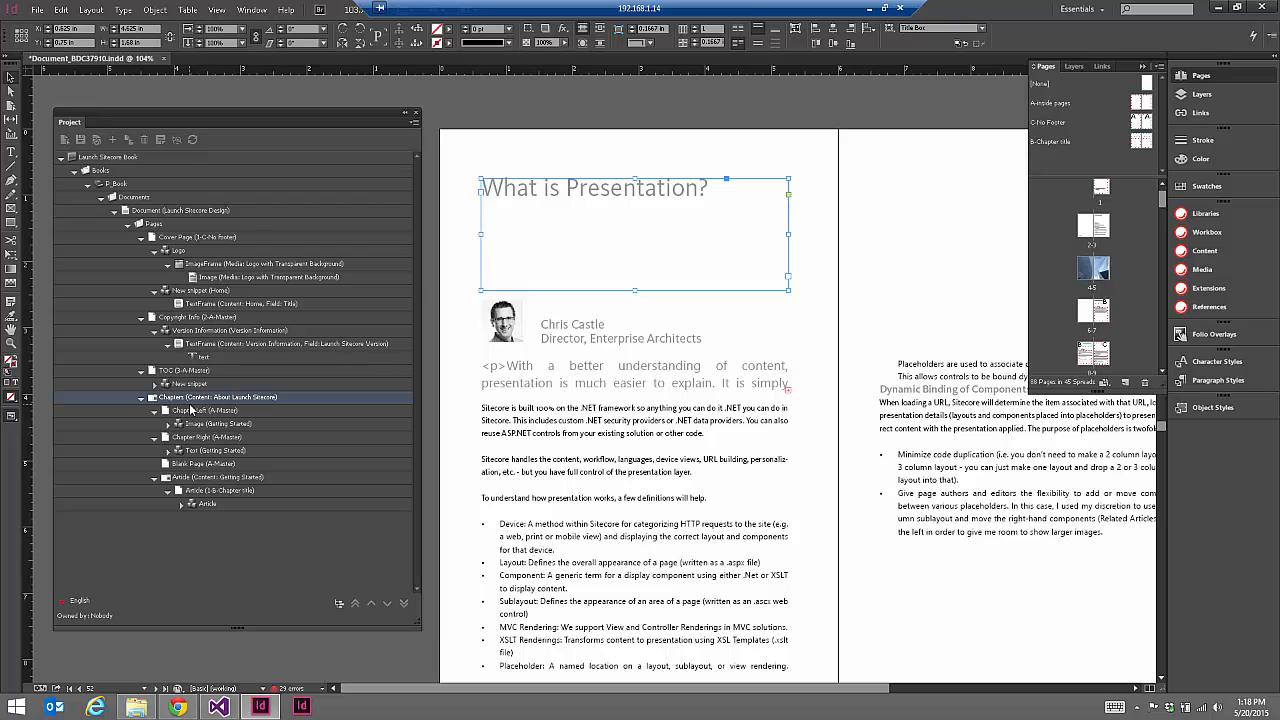
click(540, 383)
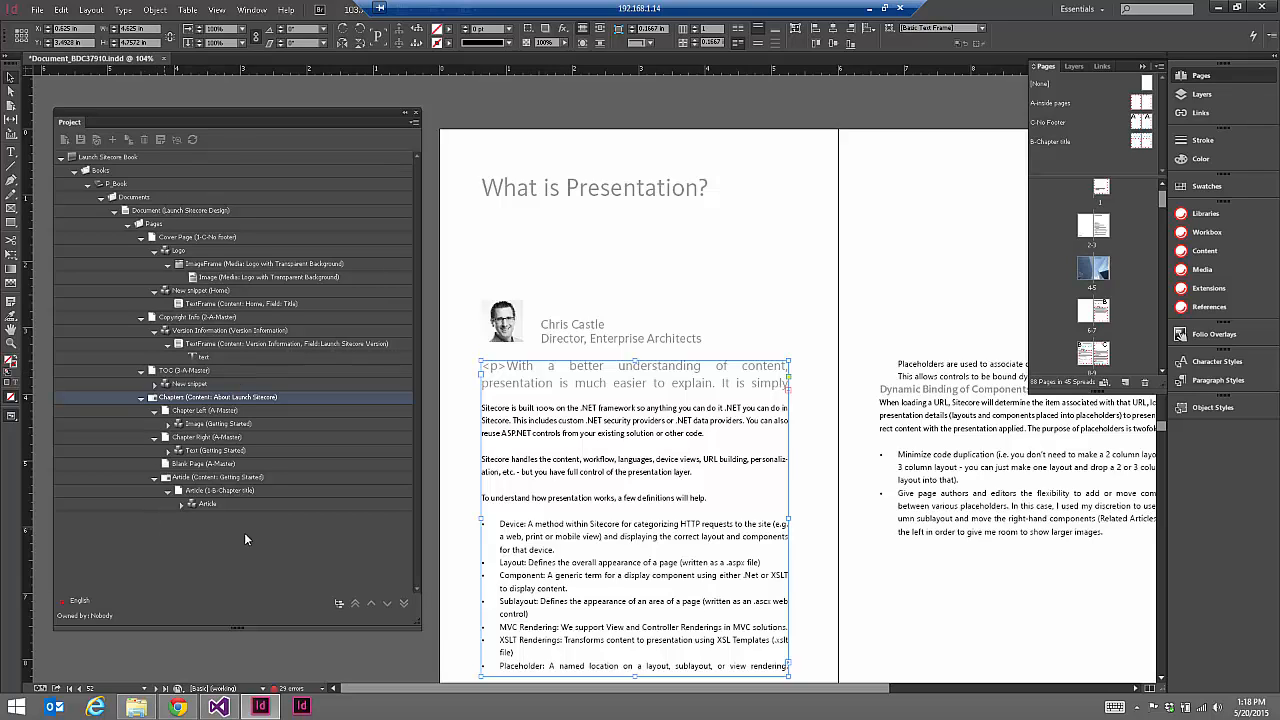
click(866, 436)
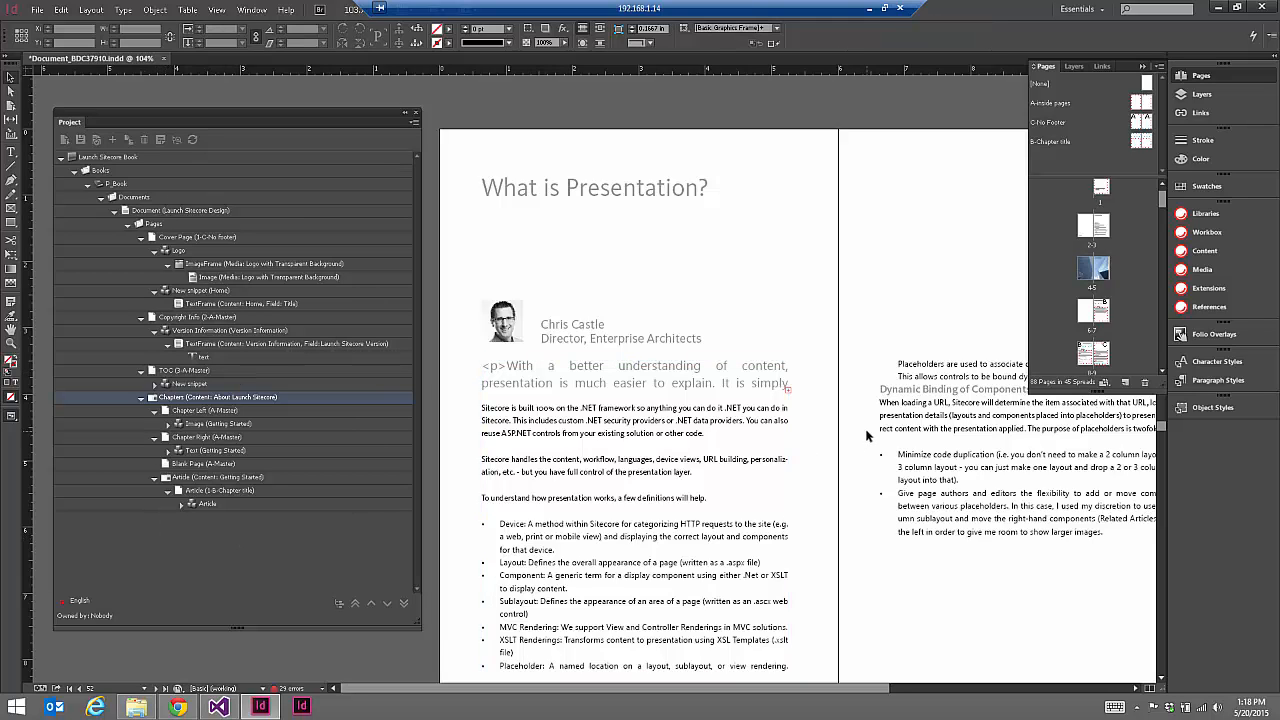
click(37, 12)
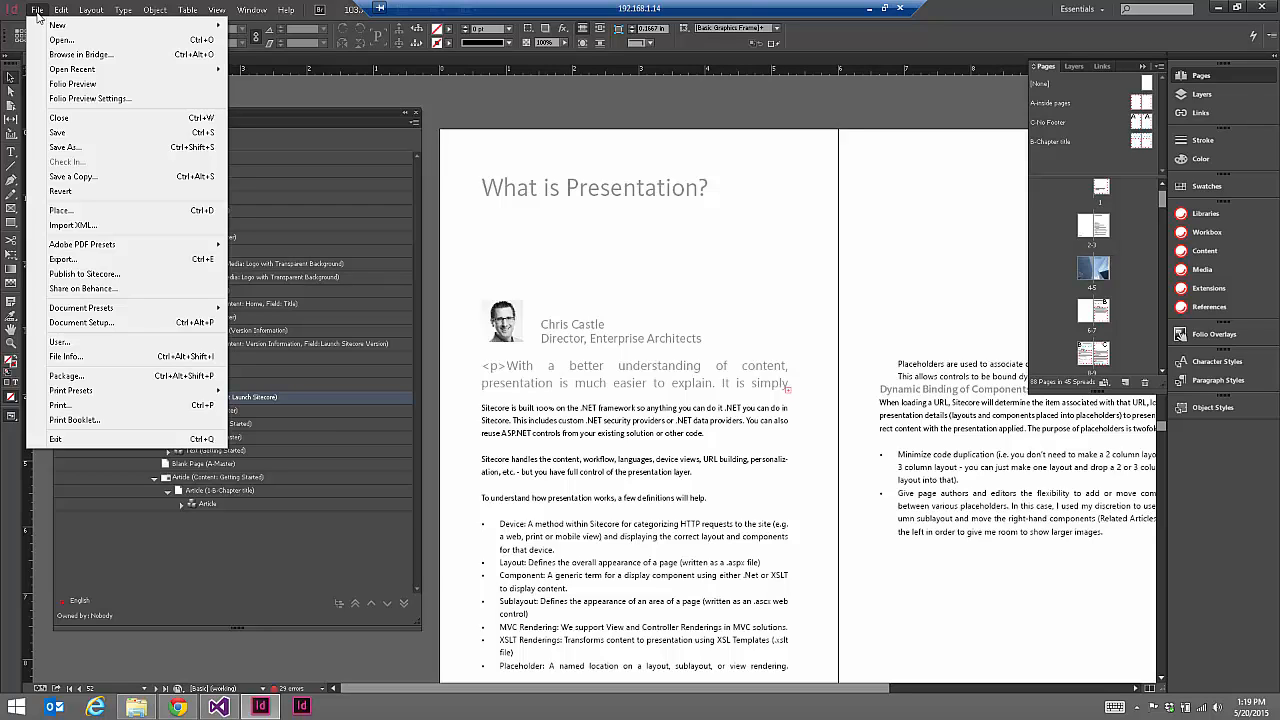
mouse_move(123, 10)
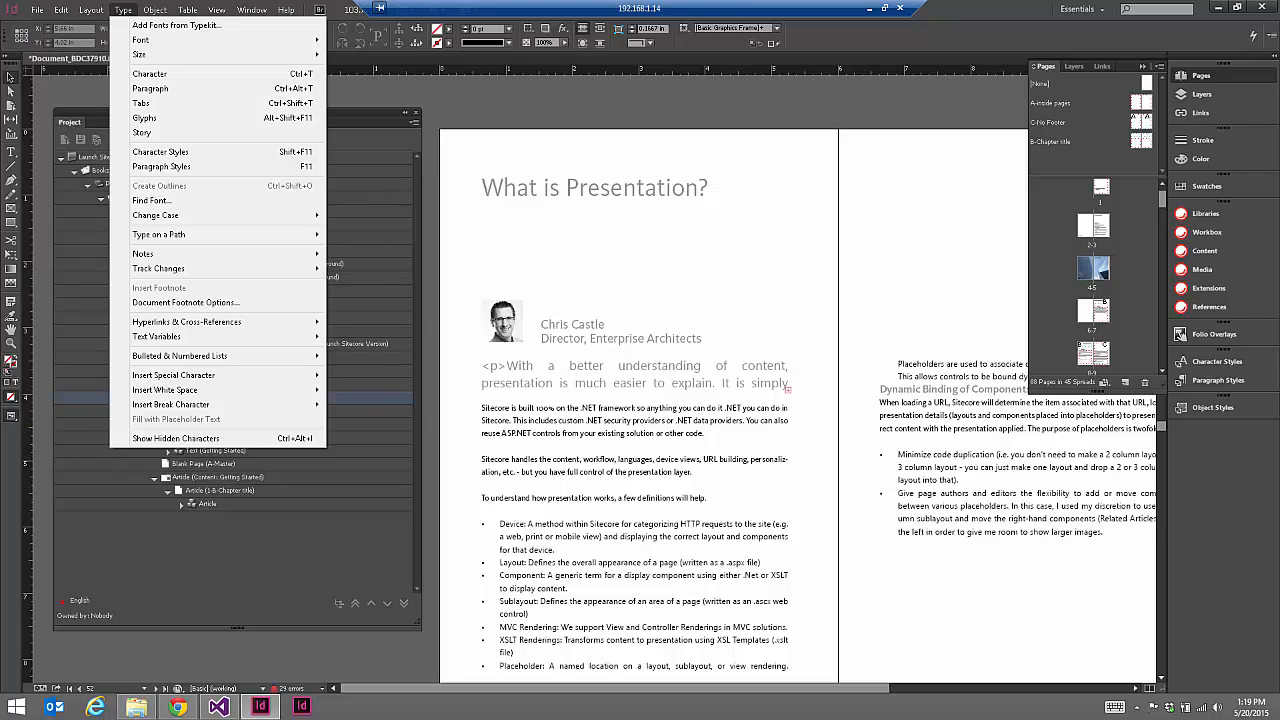